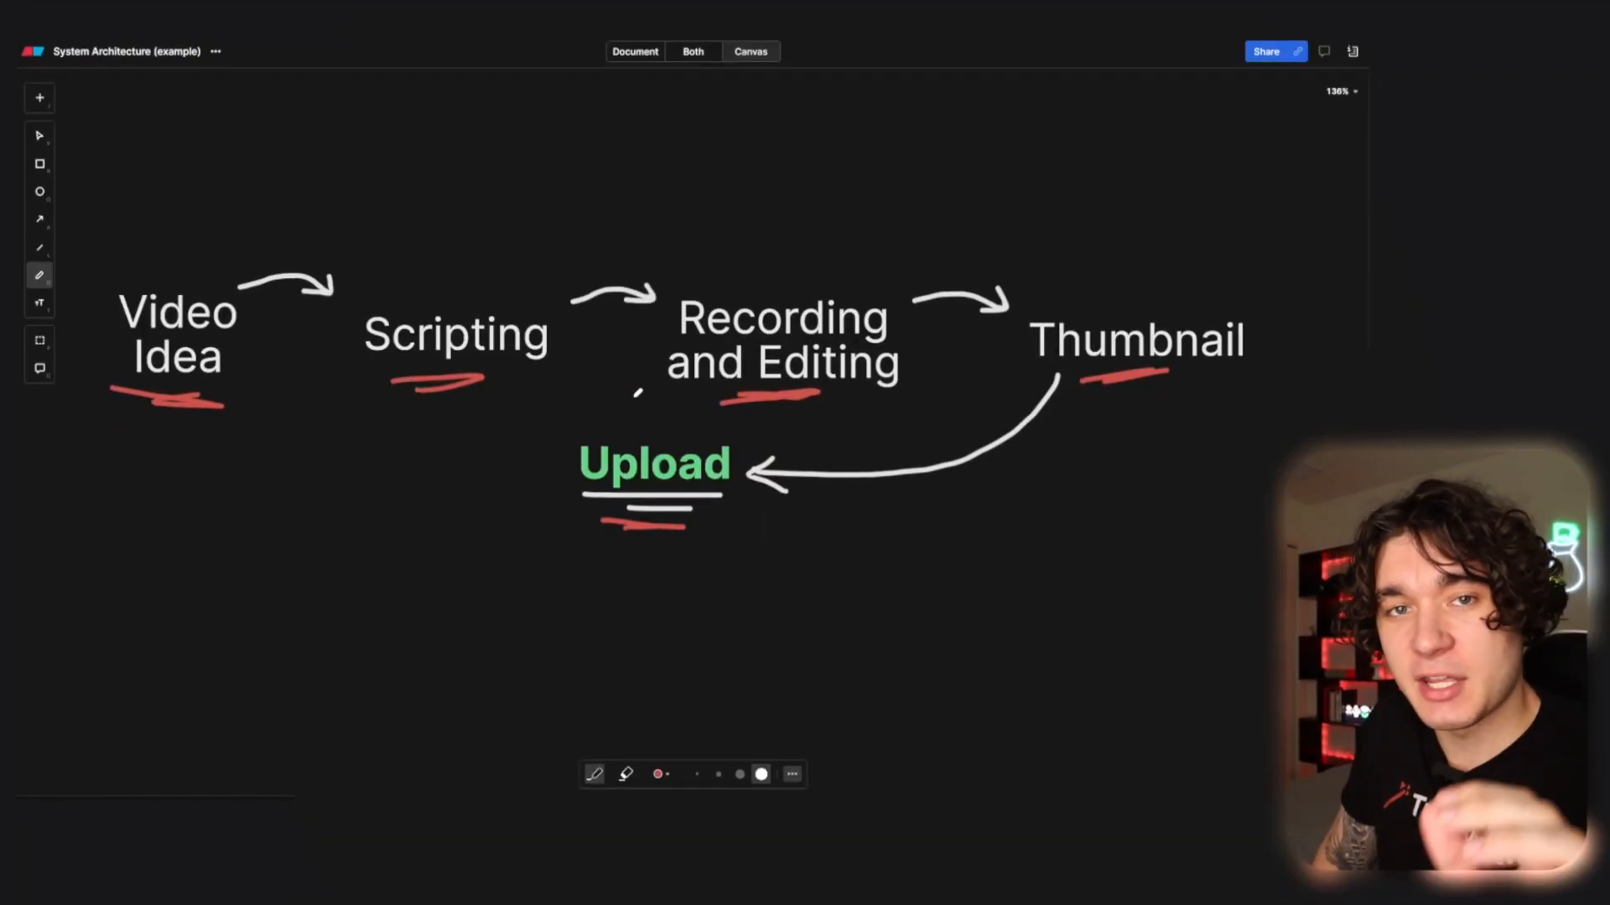
- Review the basic video workflow and the AI Optimization workflow diagrams on the canvas, from Model a WINNING YouTube Channel through Upload
{"action": "scroll", "coordinate": [643, 367], "scroll_direction": "down", "scroll_amount": 10}
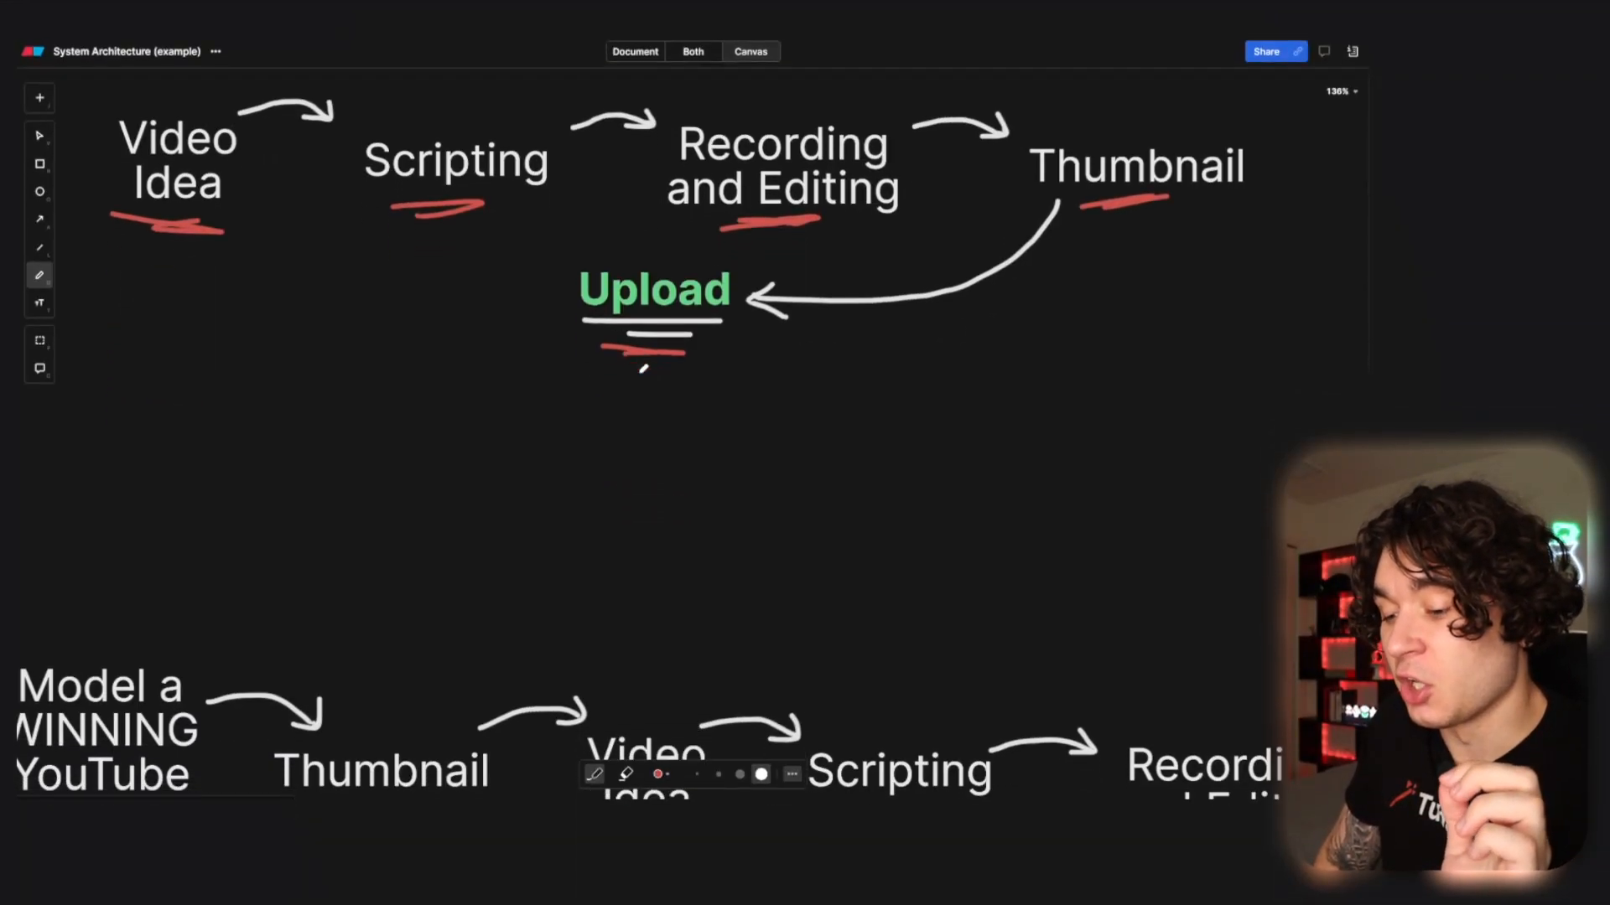
{"action": "scroll", "coordinate": [643, 367], "scroll_direction": "down", "scroll_amount": 3}
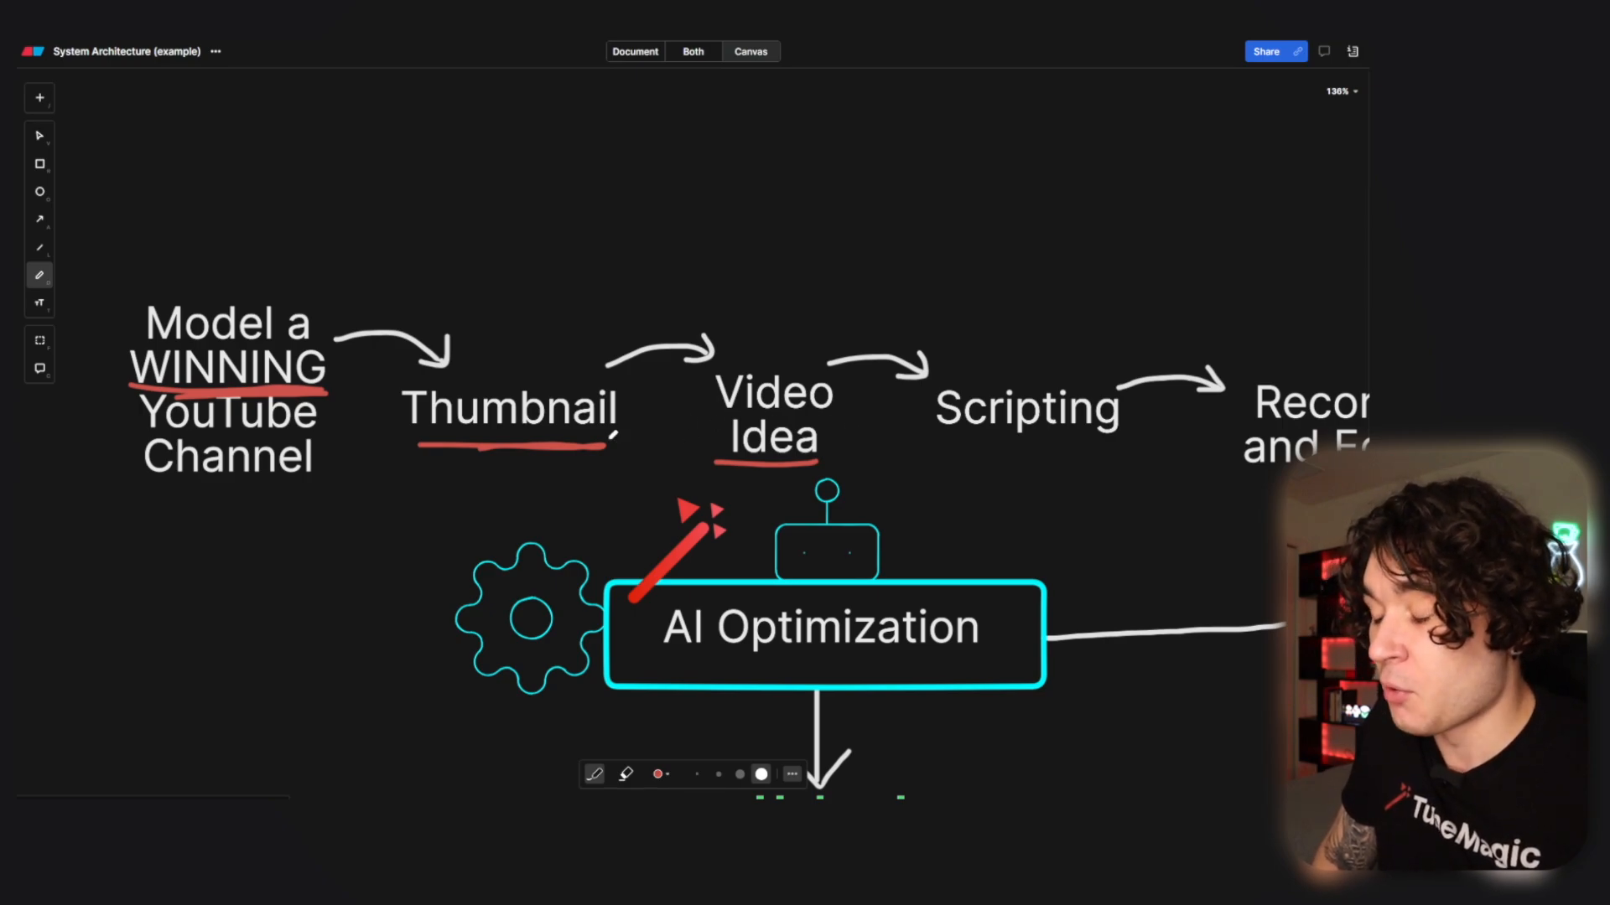
{"action": "scroll", "coordinate": [898, 487], "scroll_direction": "right", "scroll_amount": 5}
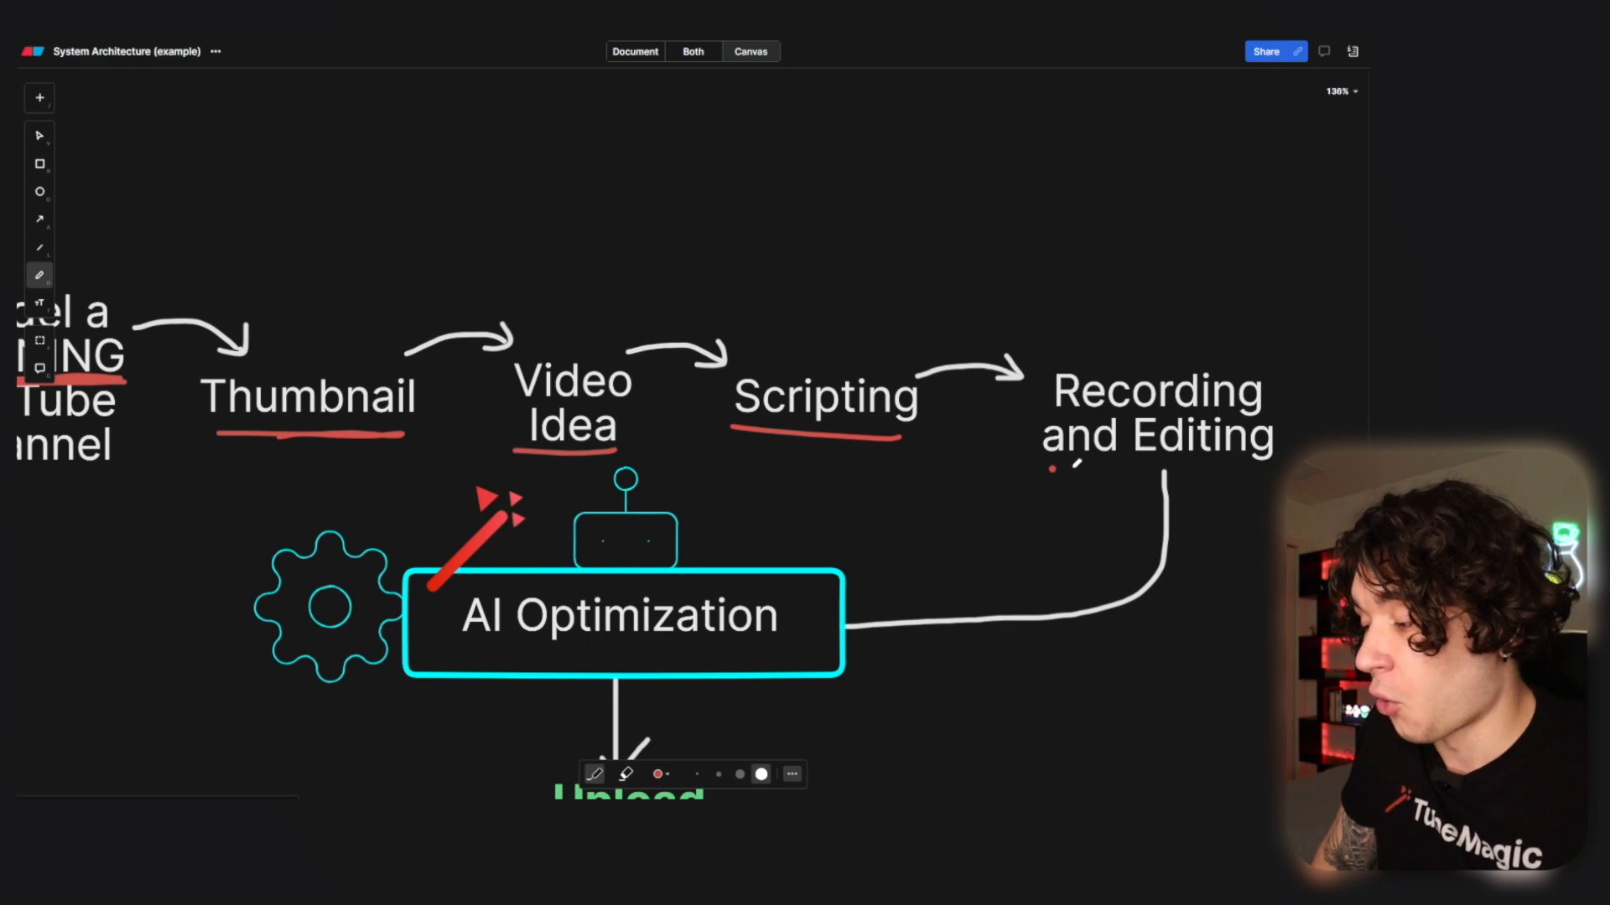
{"action": "scroll", "coordinate": [926, 551], "scroll_direction": "down", "scroll_amount": 4}
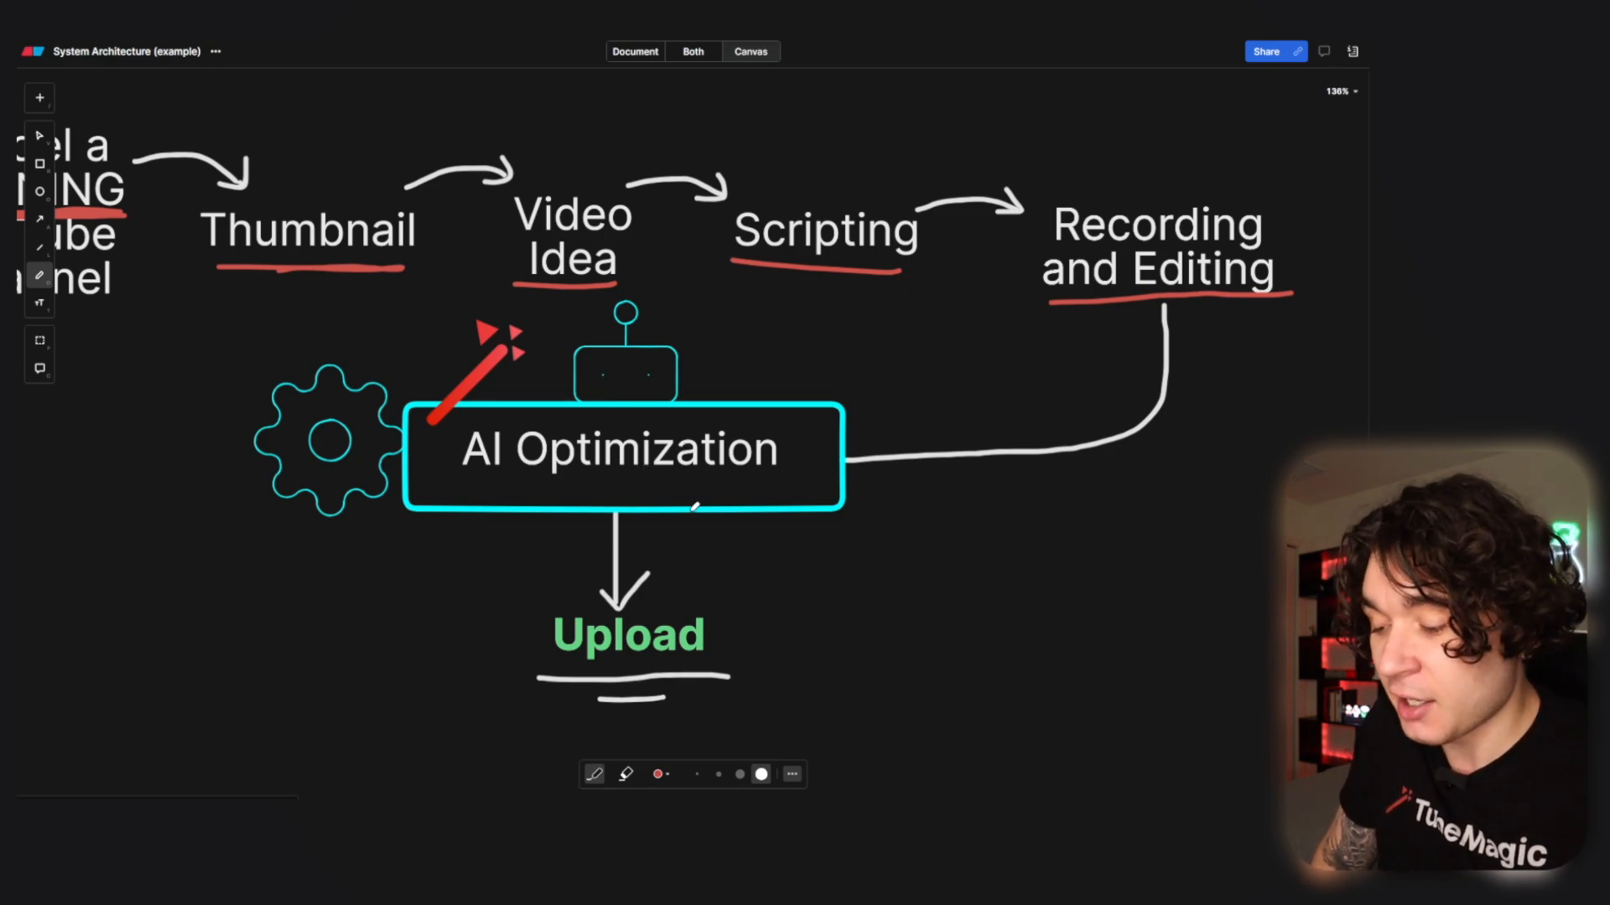
{"action": "scroll", "coordinate": [695, 506], "scroll_direction": "down", "scroll_amount": 1}
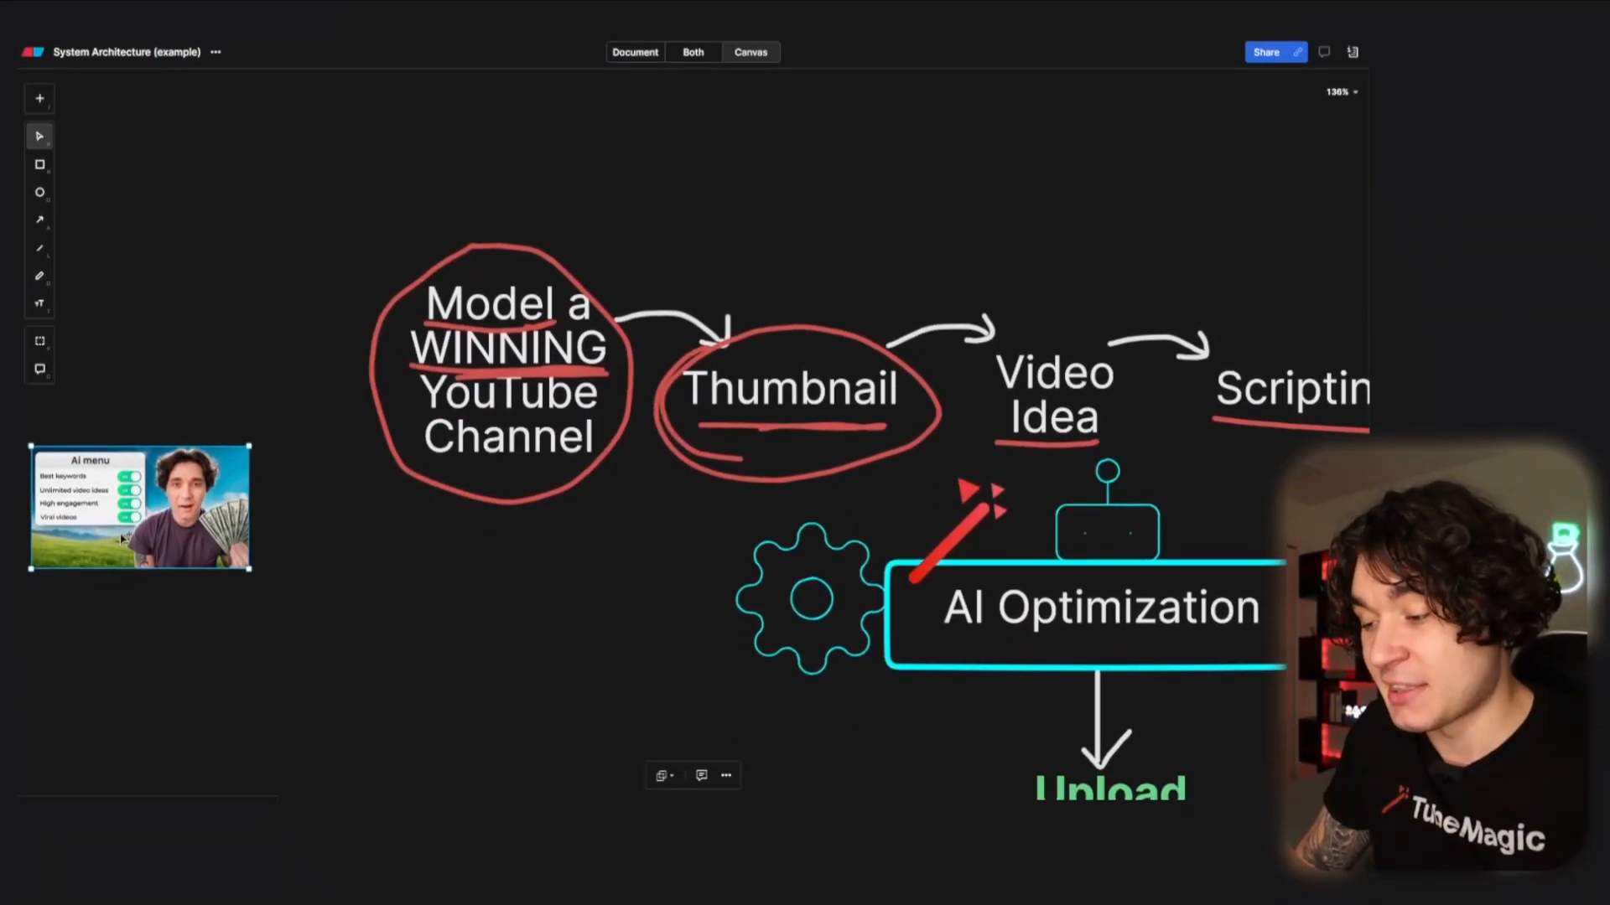
- Move the "Ai menu" thumbnail image into the empty space above the circled Thumbnail label in the workflow
{"action": "left_click_drag", "start_coordinate": [122, 539], "coordinate": [526, 342]}
{"action": "left_click_drag", "start_coordinate": [819, 237], "coordinate": [825, 247]}
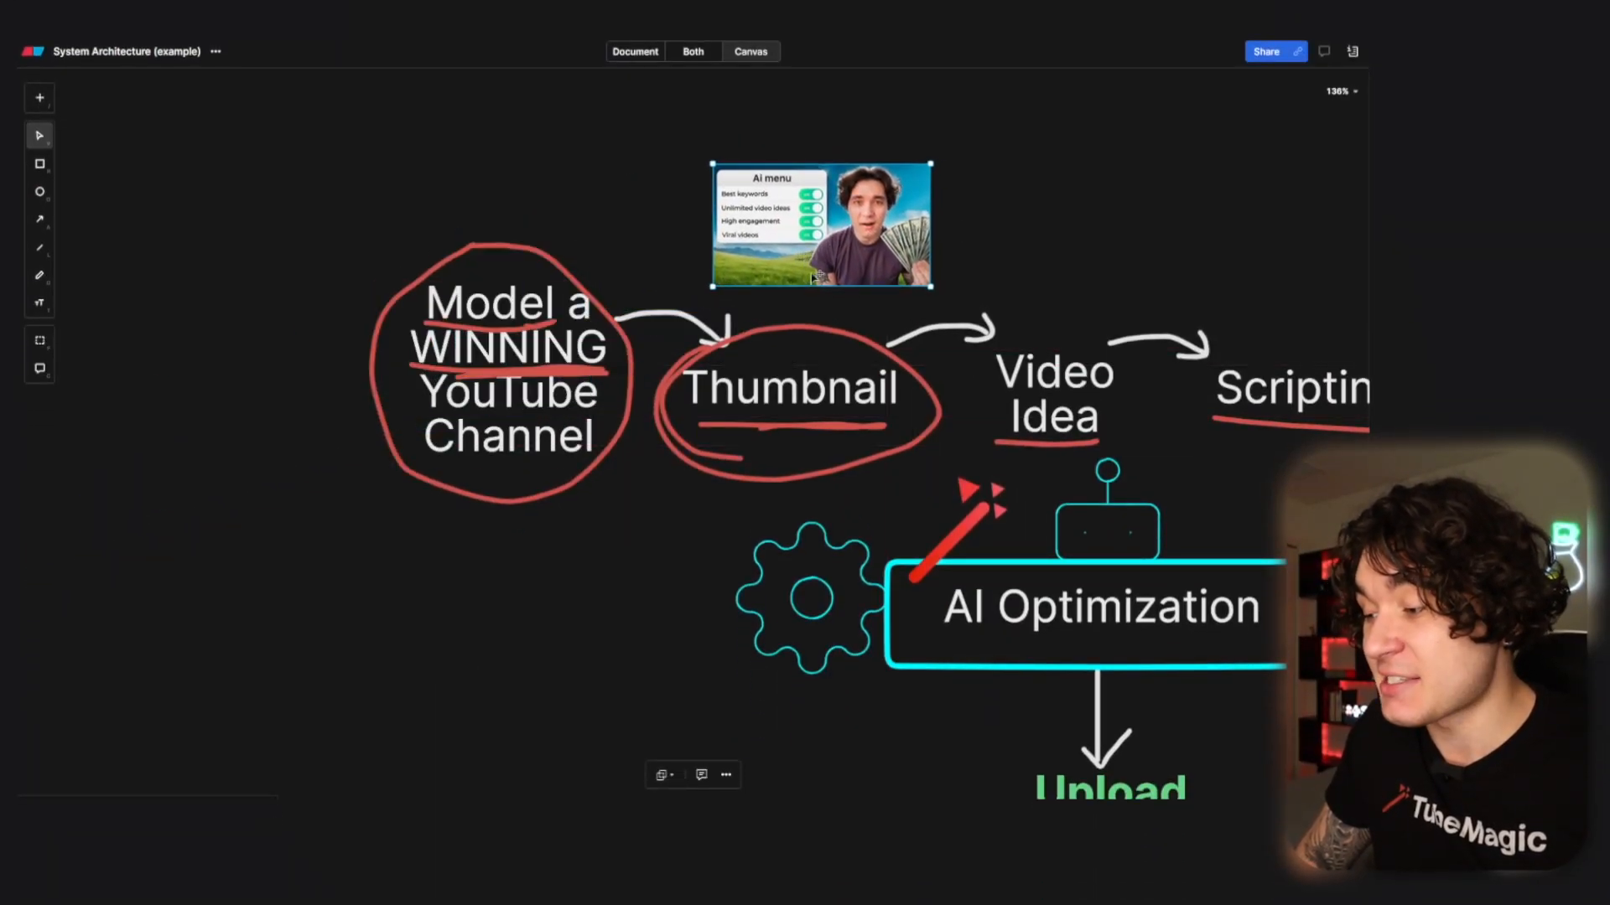
{"action": "scroll", "coordinate": [903, 323], "scroll_direction": "right", "scroll_amount": 5}
{"action": "scroll", "coordinate": [901, 317], "scroll_direction": "right", "scroll_amount": 1}
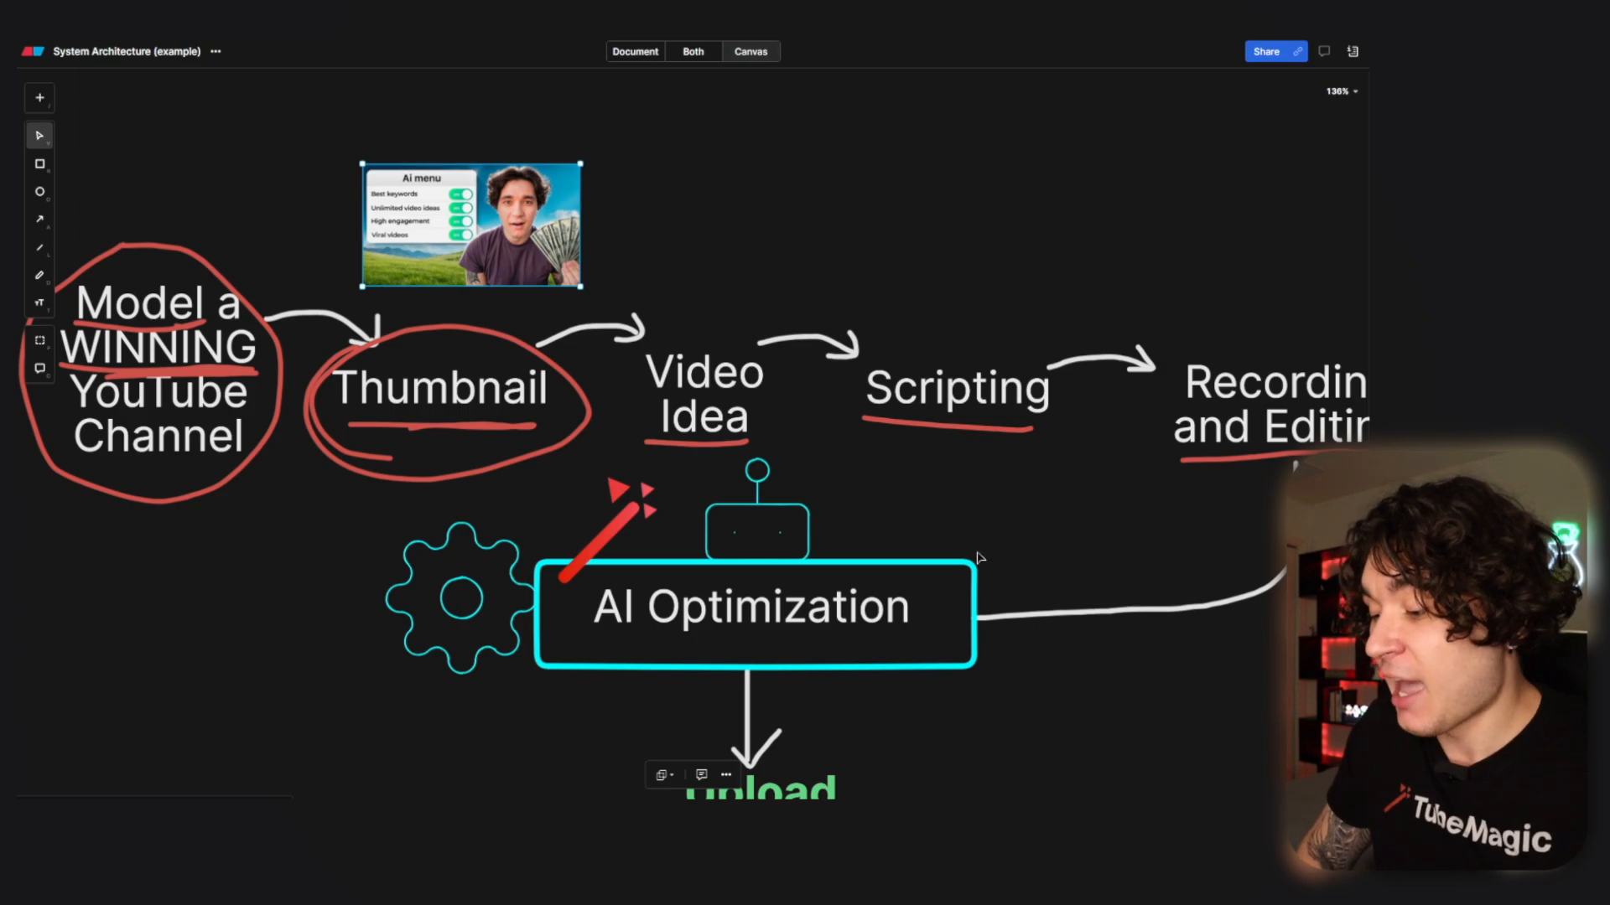
{"action": "scroll", "coordinate": [834, 556], "scroll_direction": "down", "scroll_amount": 3}
{"action": "scroll", "coordinate": [763, 564], "scroll_direction": "up", "scroll_amount": 2}
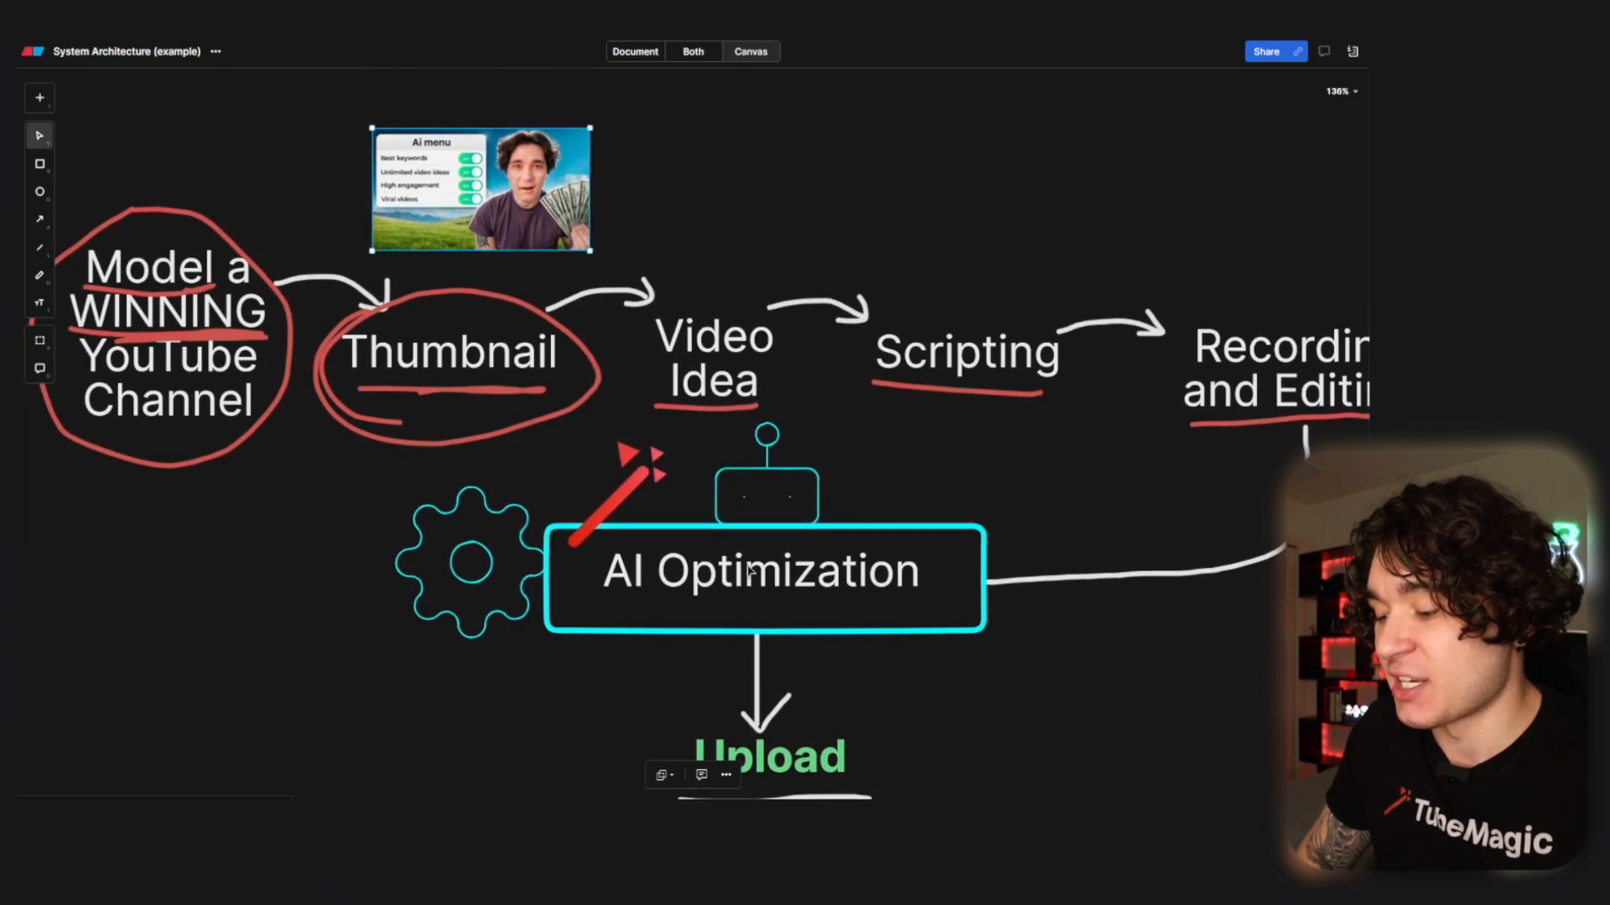
{"action": "mouse_move", "coordinate": [433, 157]}
{"action": "left_mouse_down"}
{"action": "mouse_move", "coordinate": [368, 150]}
{"action": "mouse_move", "coordinate": [415, 138]}
{"action": "left_mouse_up"}
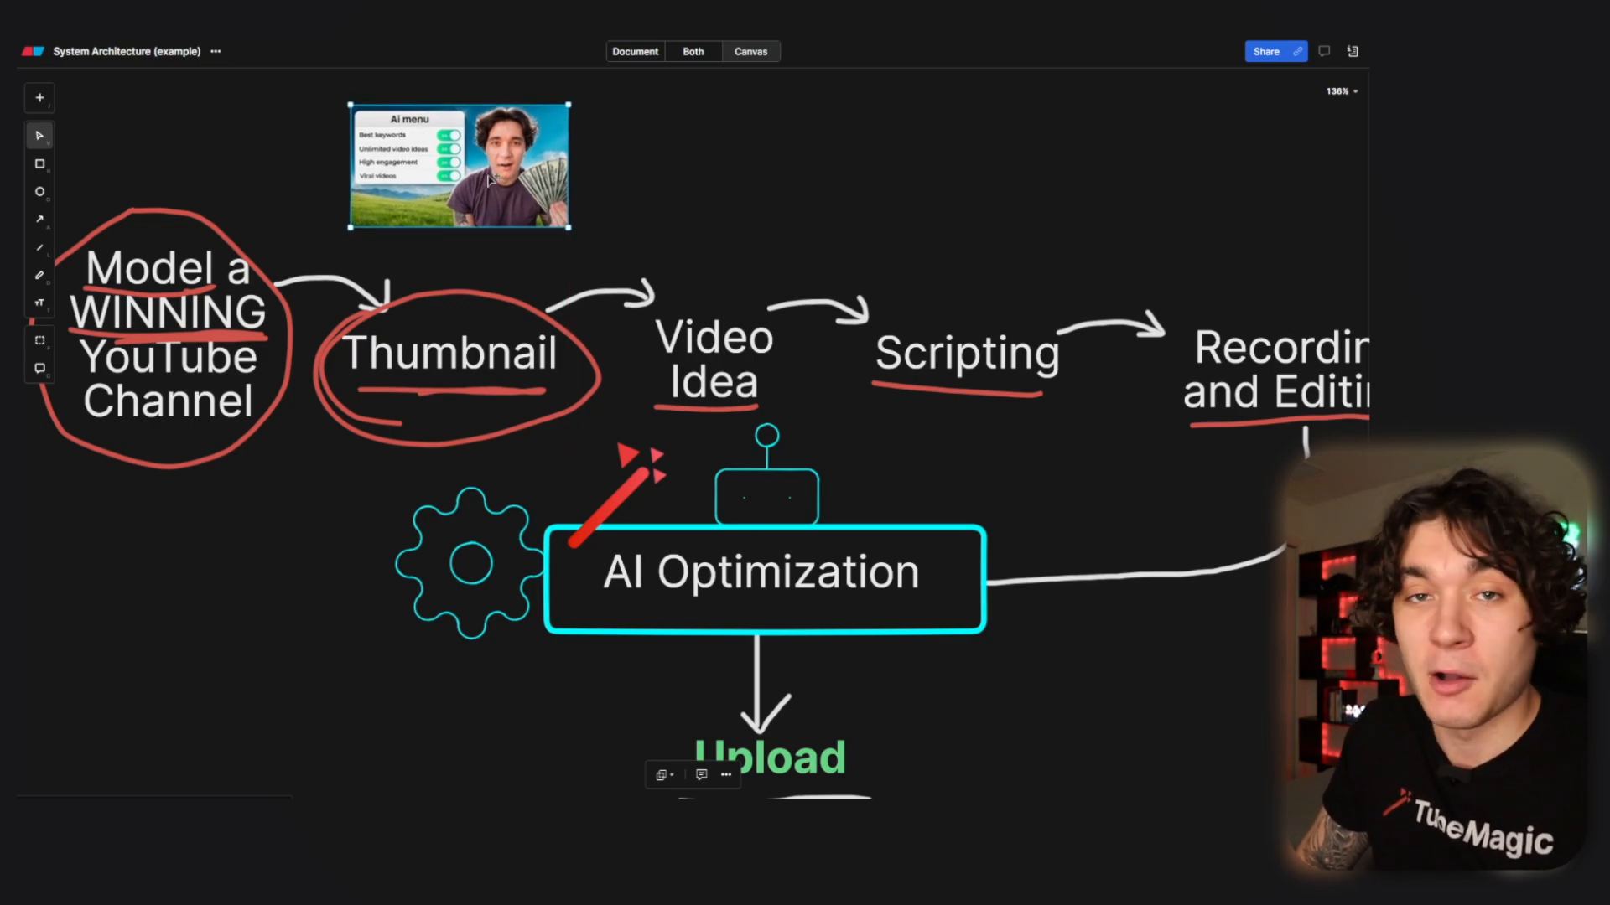
{"action": "mouse_move", "coordinate": [491, 182]}
{"action": "left_mouse_down"}
{"action": "mouse_move", "coordinate": [515, 178]}
{"action": "mouse_move", "coordinate": [488, 177]}
{"action": "left_mouse_up"}
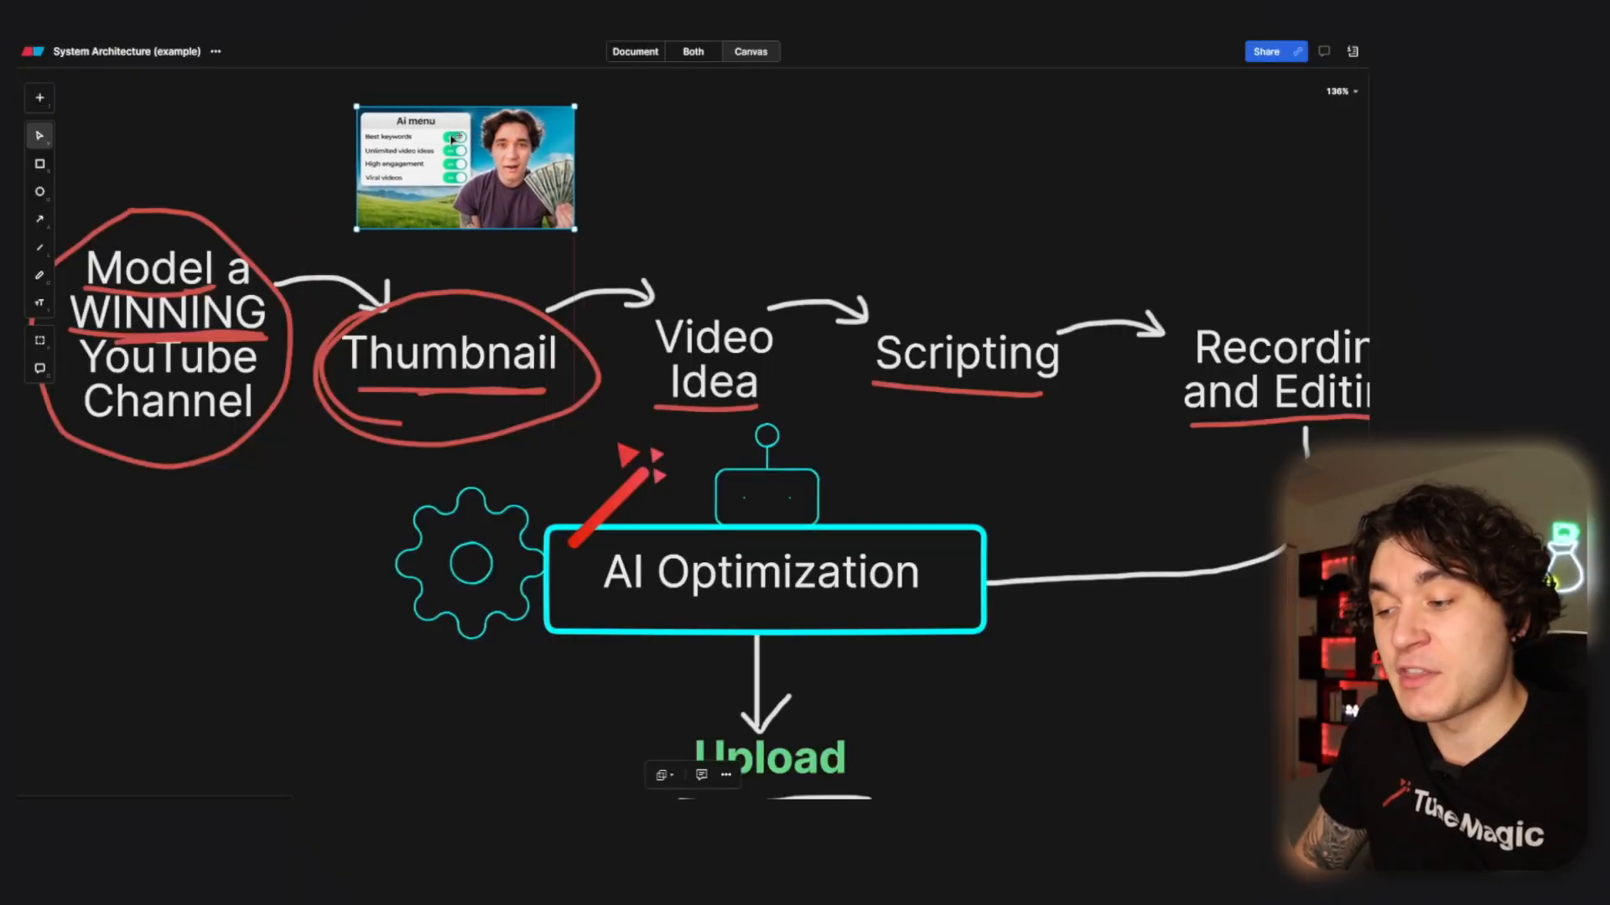
{"action": "left_click_drag", "start_coordinate": [451, 139], "coordinate": [430, 143]}
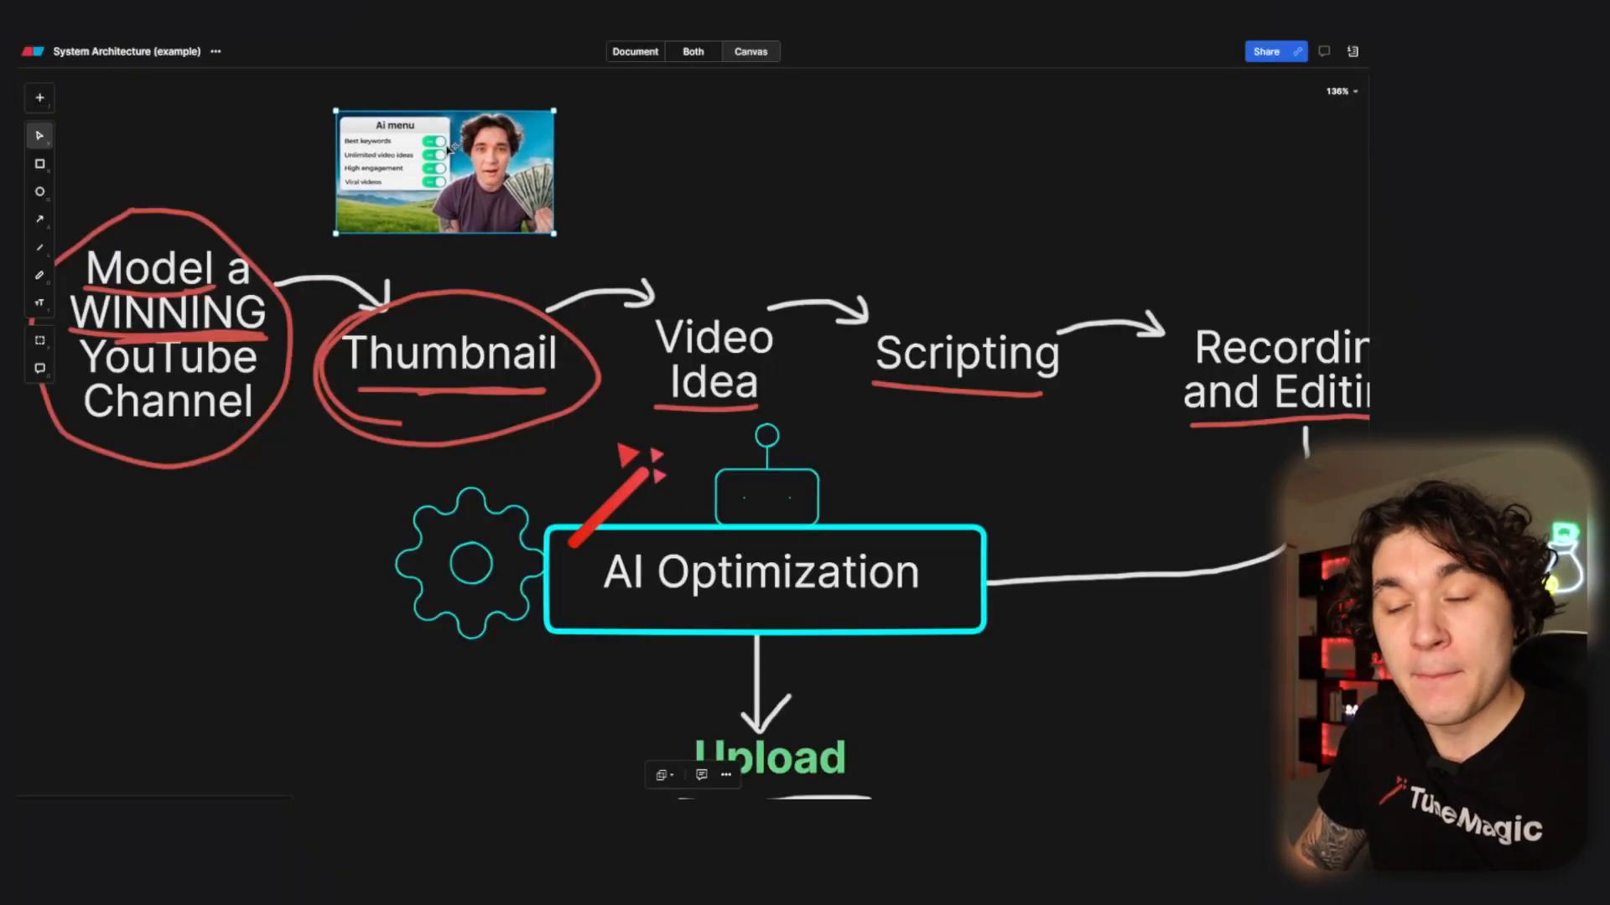
{"action": "left_click_drag", "start_coordinate": [477, 154], "coordinate": [449, 148]}
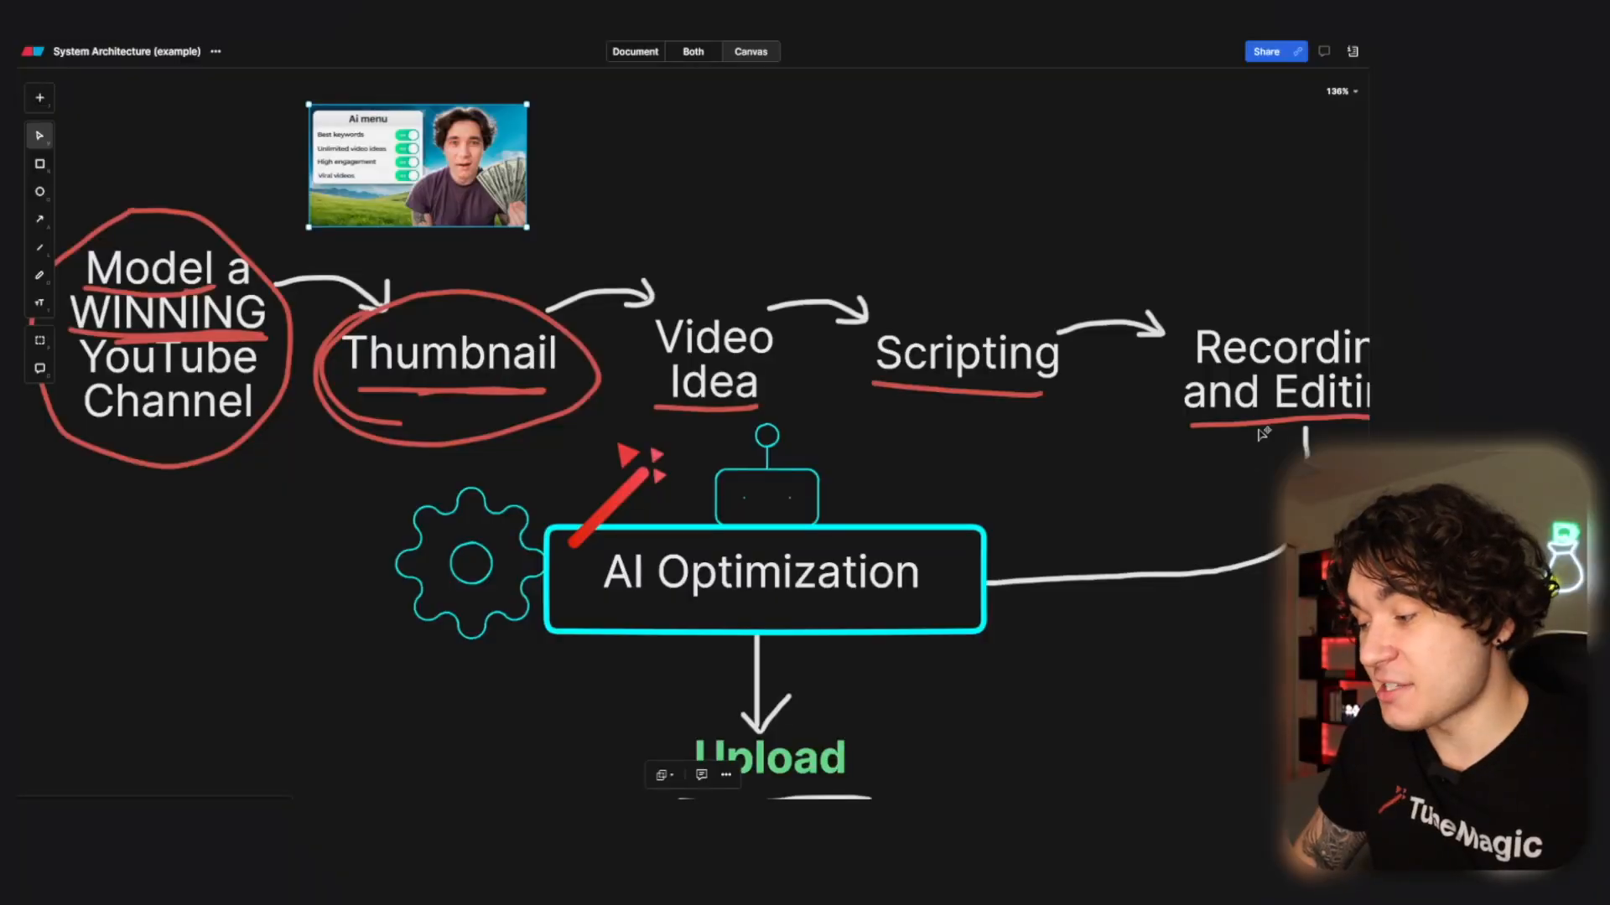
- Compare the three custom thumbnails with the Animation, Celebrity Gossip and NBA 2K examples beside them
{"action": "scroll", "coordinate": [1263, 433], "scroll_direction": "right", "scroll_amount": 10}
{"action": "scroll", "coordinate": [1263, 433], "scroll_direction": "right", "scroll_amount": 5}
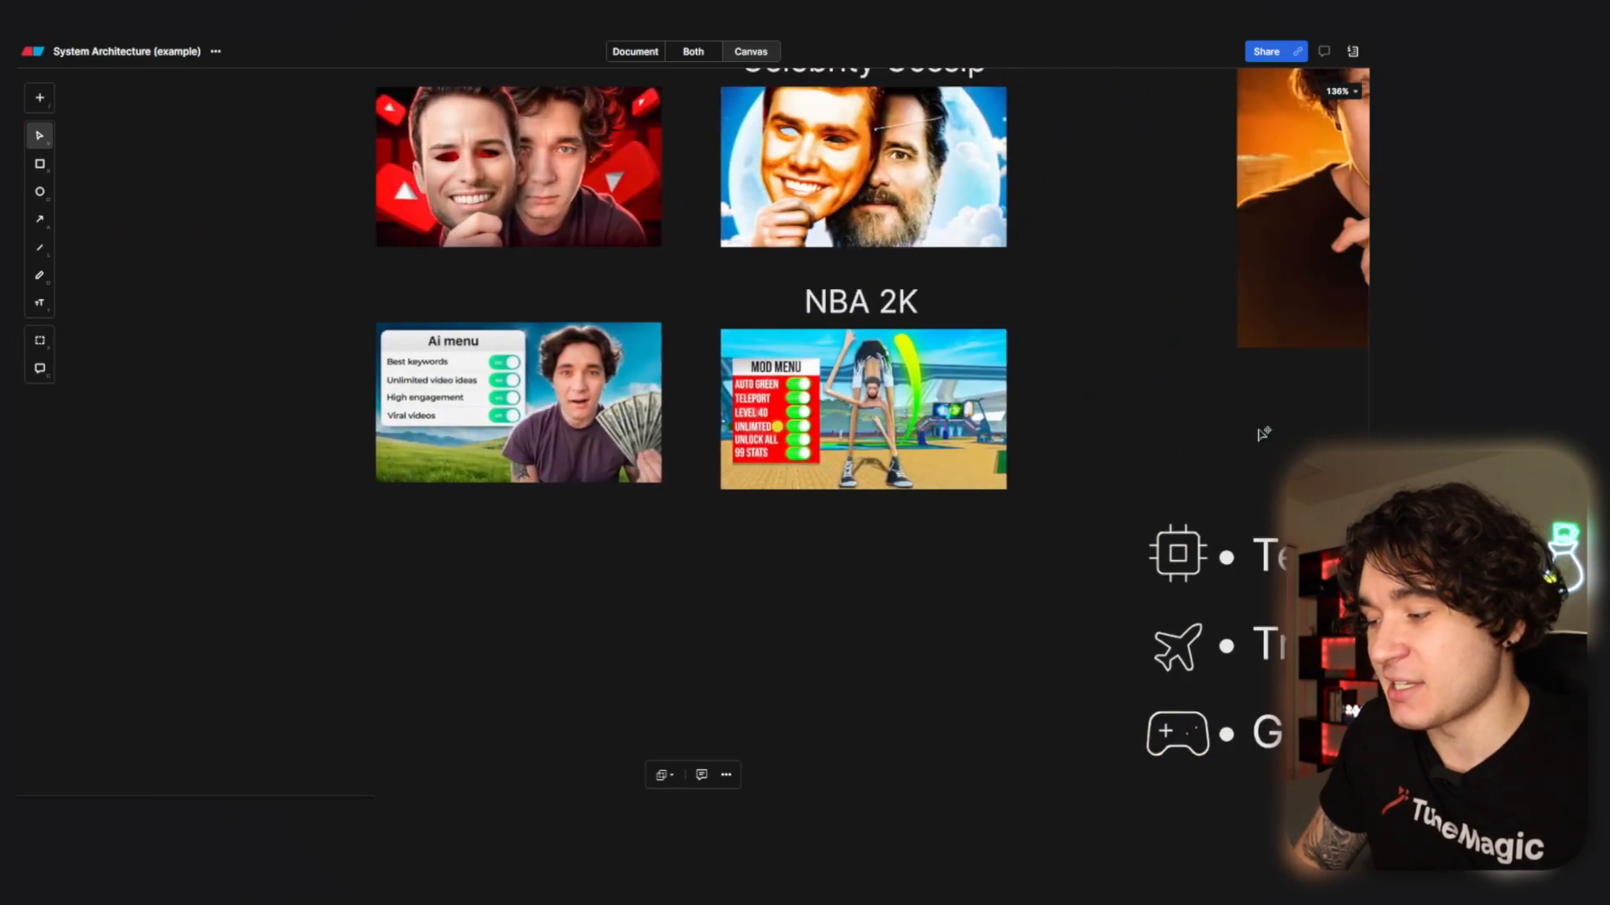
{"action": "scroll", "coordinate": [1263, 434], "scroll_direction": "up", "scroll_amount": 7}
{"action": "scroll", "coordinate": [1263, 434], "scroll_direction": "left", "scroll_amount": 2}
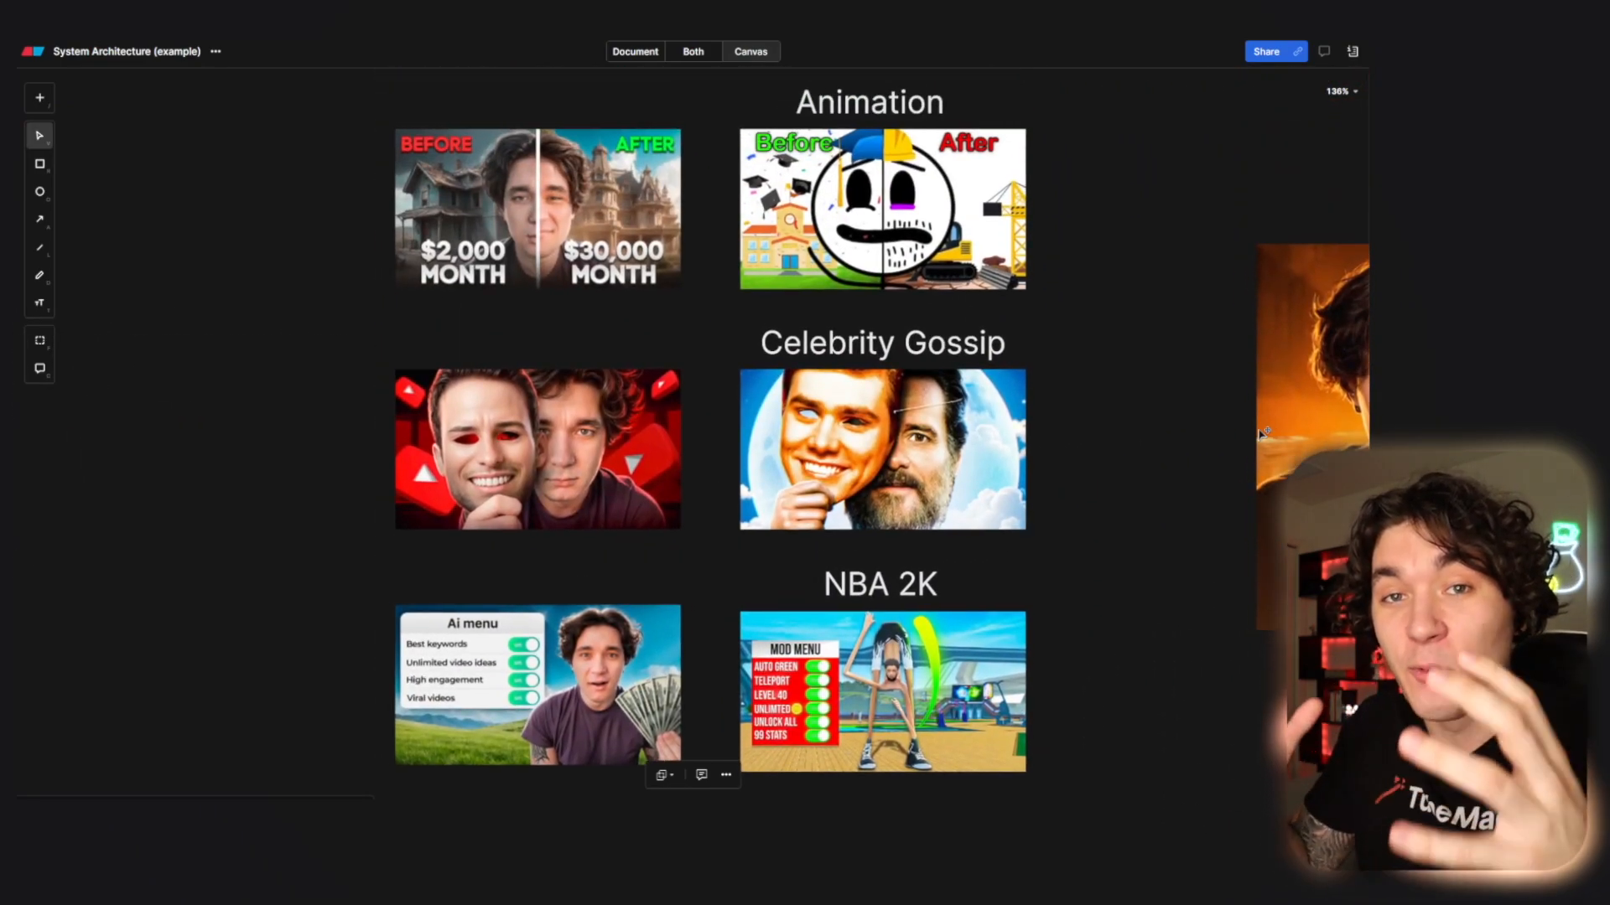
{"action": "scroll", "coordinate": [1259, 432], "scroll_direction": "left", "scroll_amount": 1}
{"action": "left_click", "coordinate": [665, 337]}
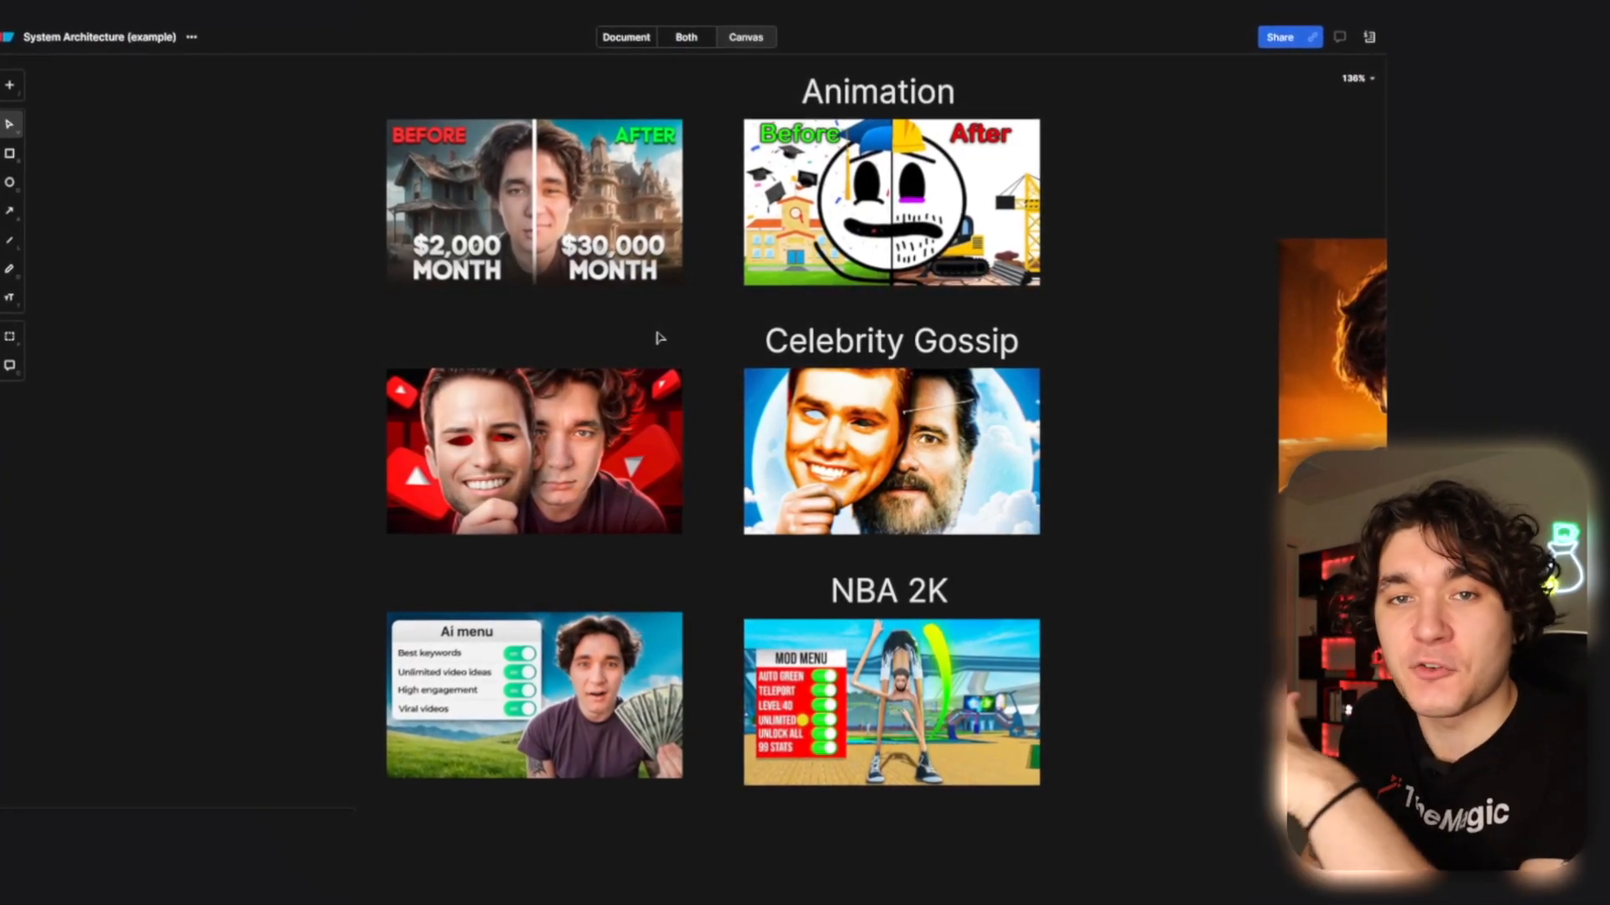
{"action": "left_click", "coordinate": [444, 202]}
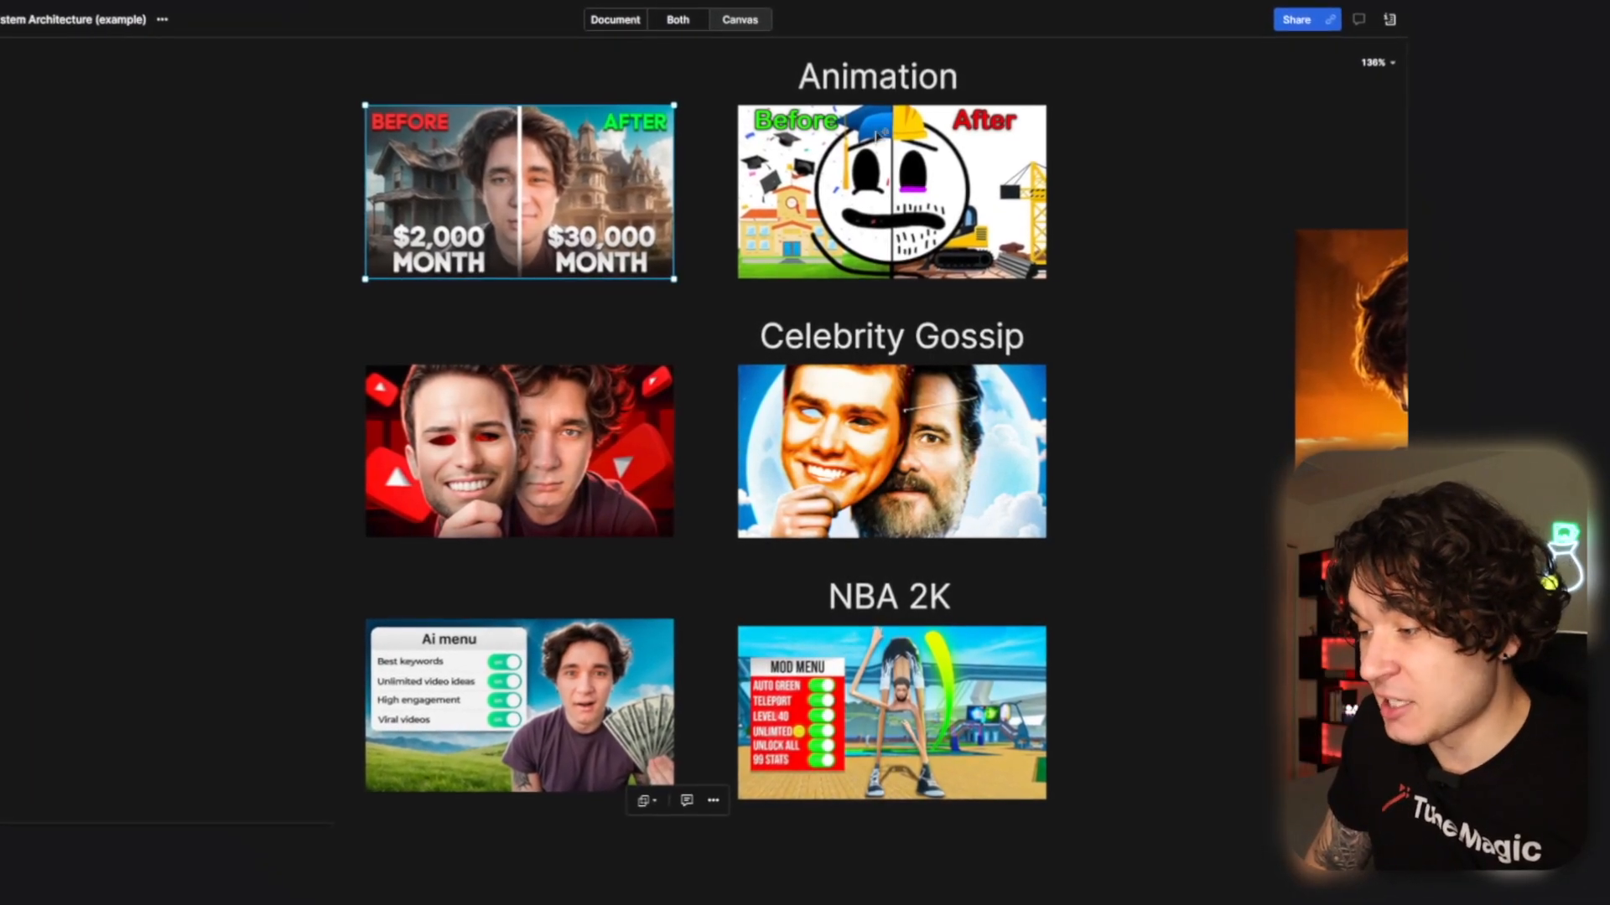
{"action": "left_click", "coordinate": [877, 81]}
{"action": "left_click", "coordinate": [540, 417]}
{"action": "left_click", "coordinate": [844, 317]}
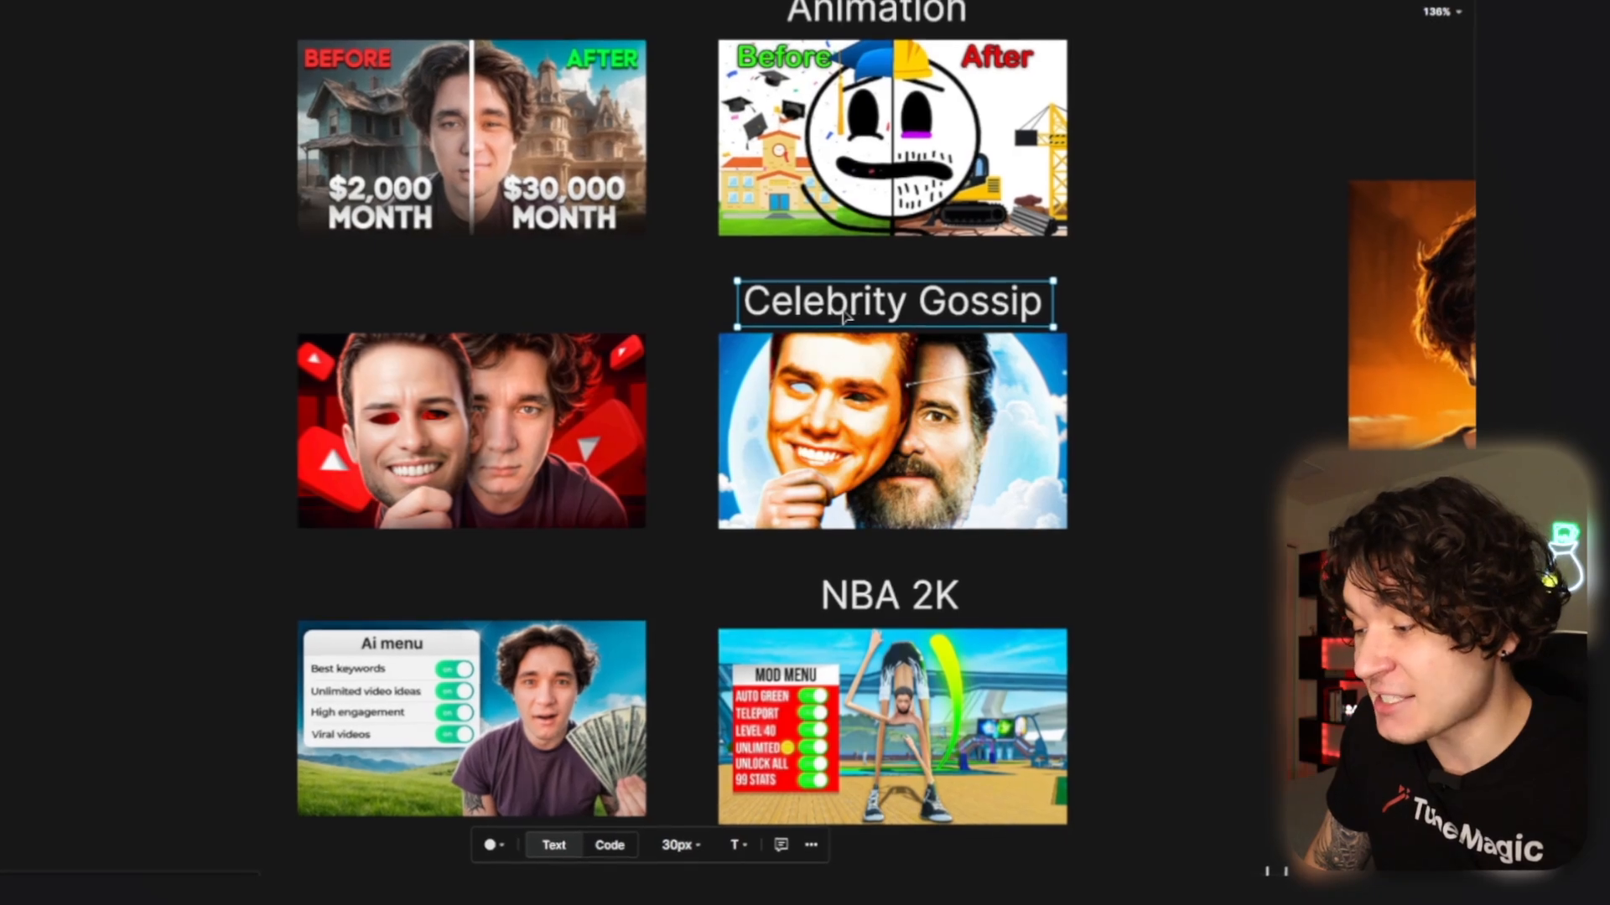
{"action": "scroll", "coordinate": [560, 562], "scroll_direction": "down", "scroll_amount": 3}
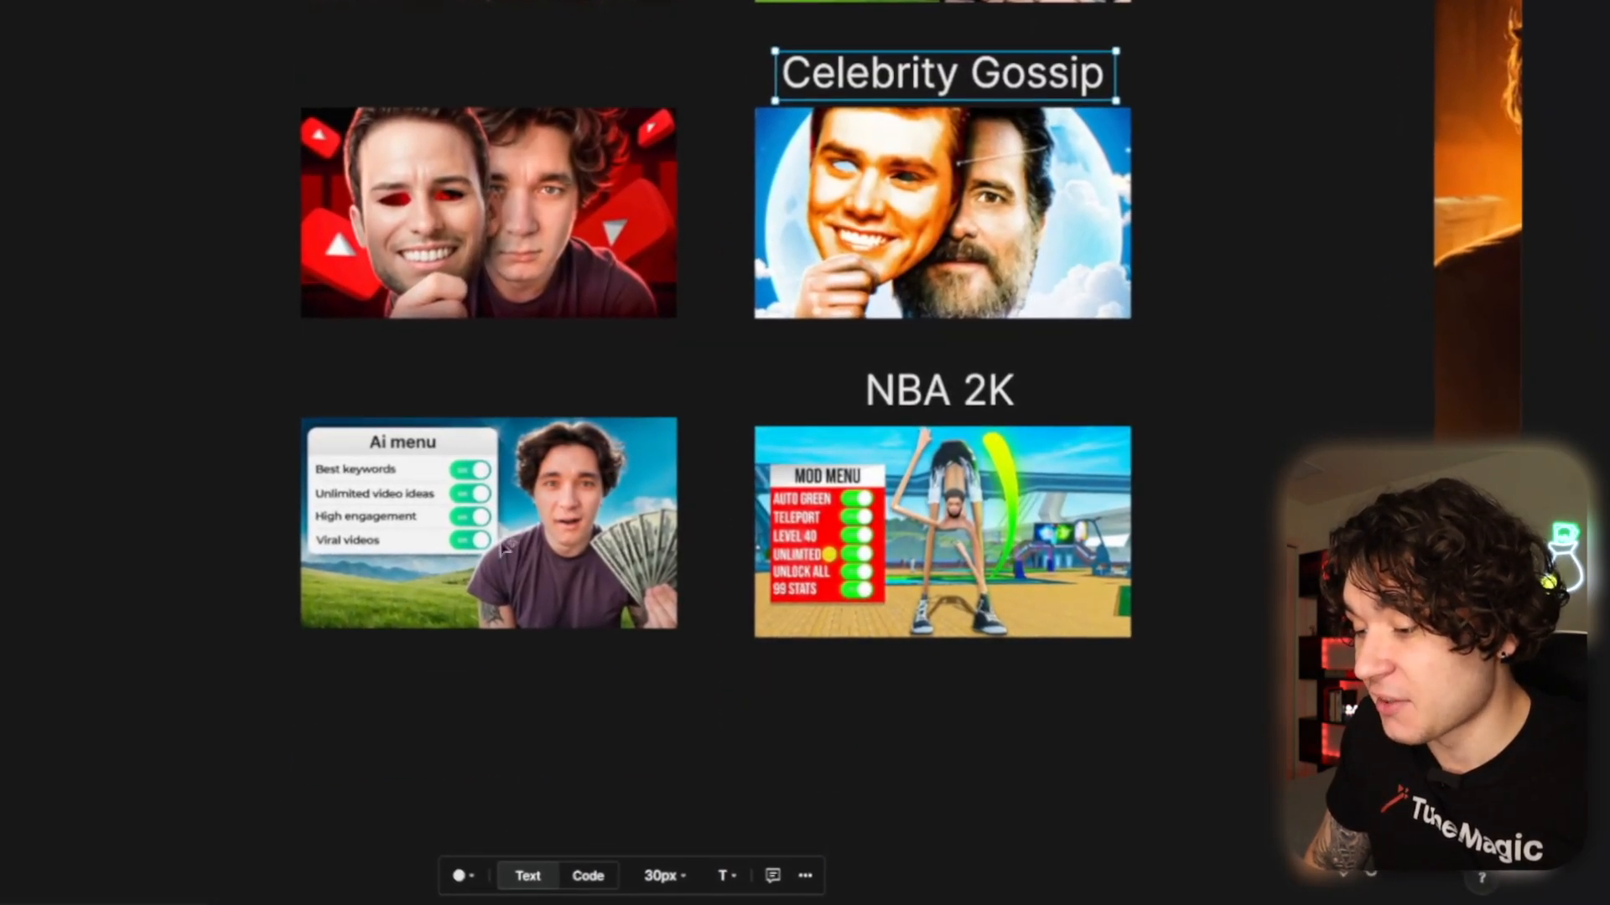
{"action": "left_click", "coordinate": [548, 508]}
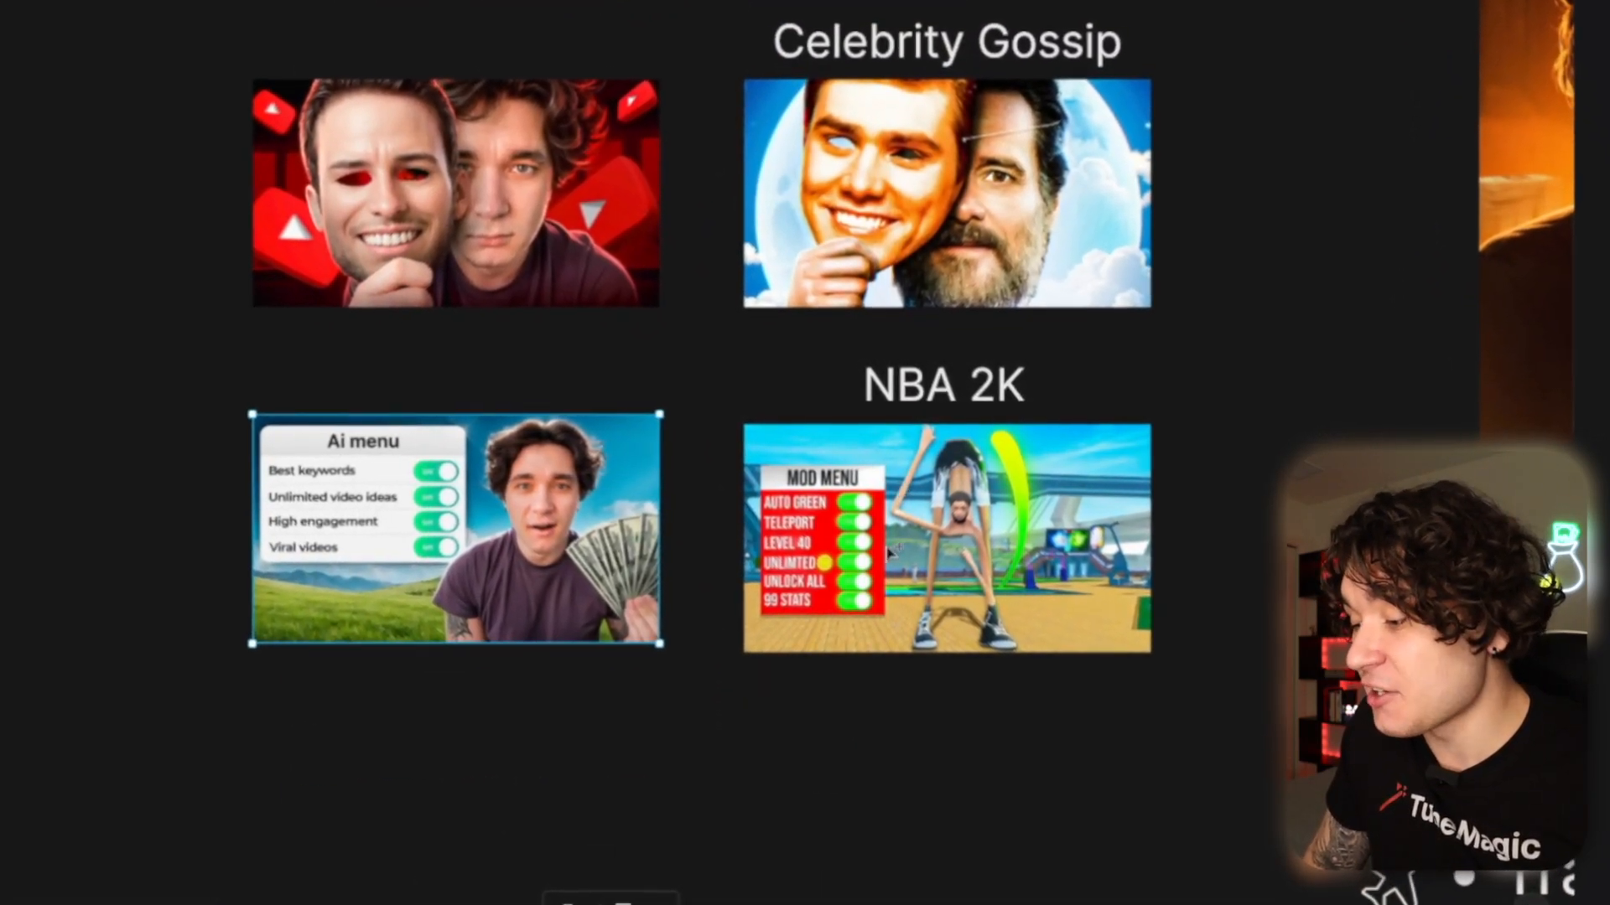
{"action": "left_click", "coordinate": [994, 444]}
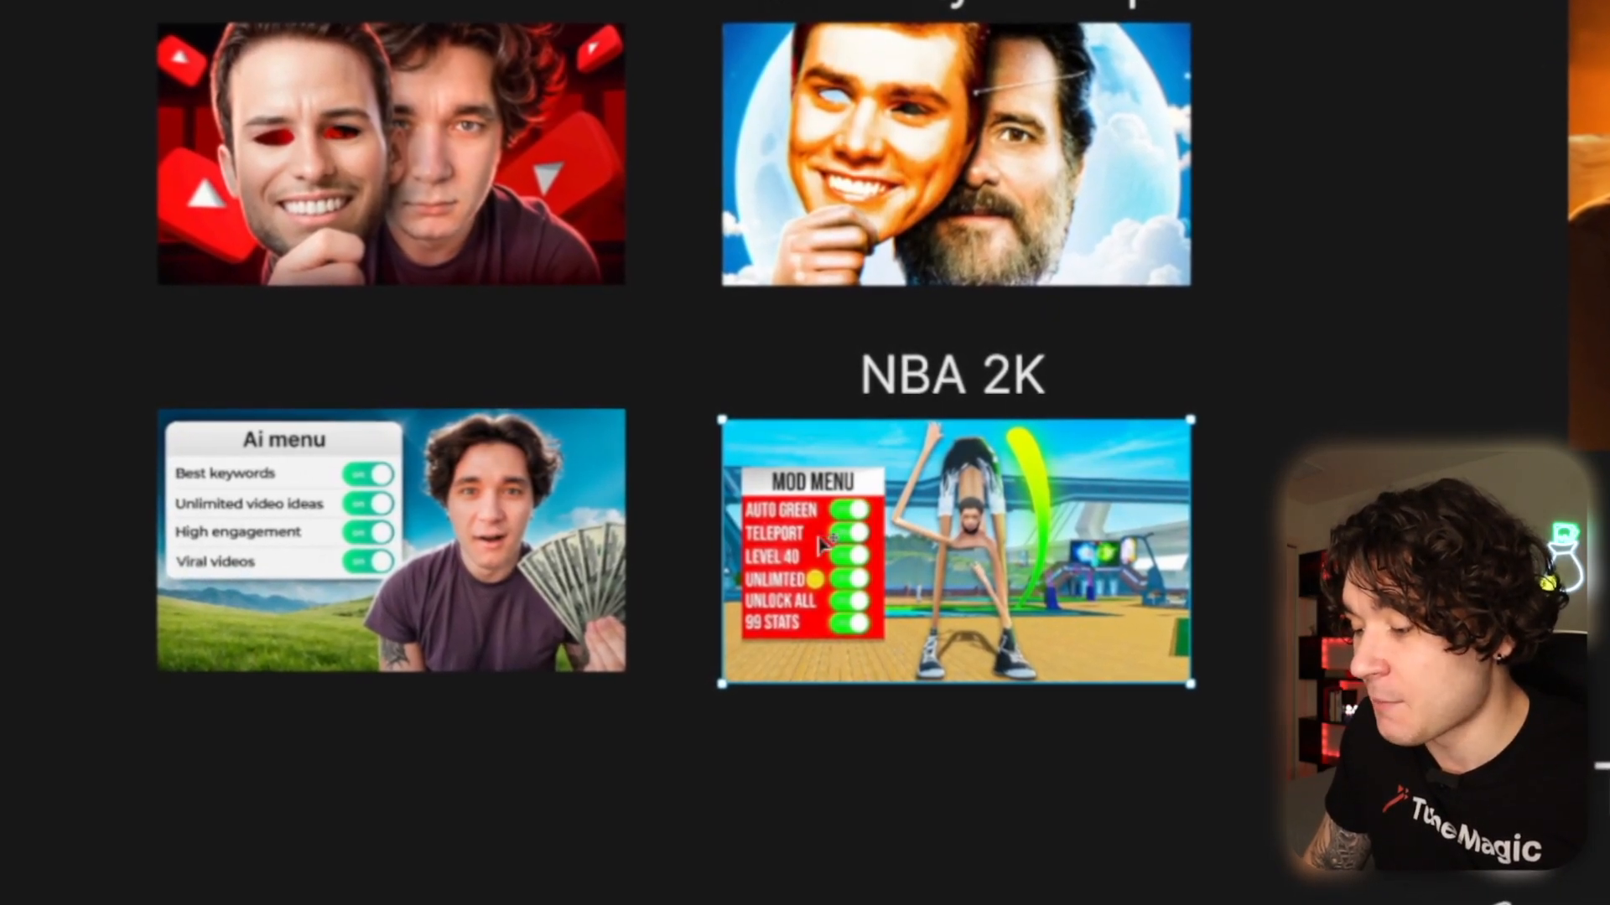
{"action": "left_click", "coordinate": [347, 538]}
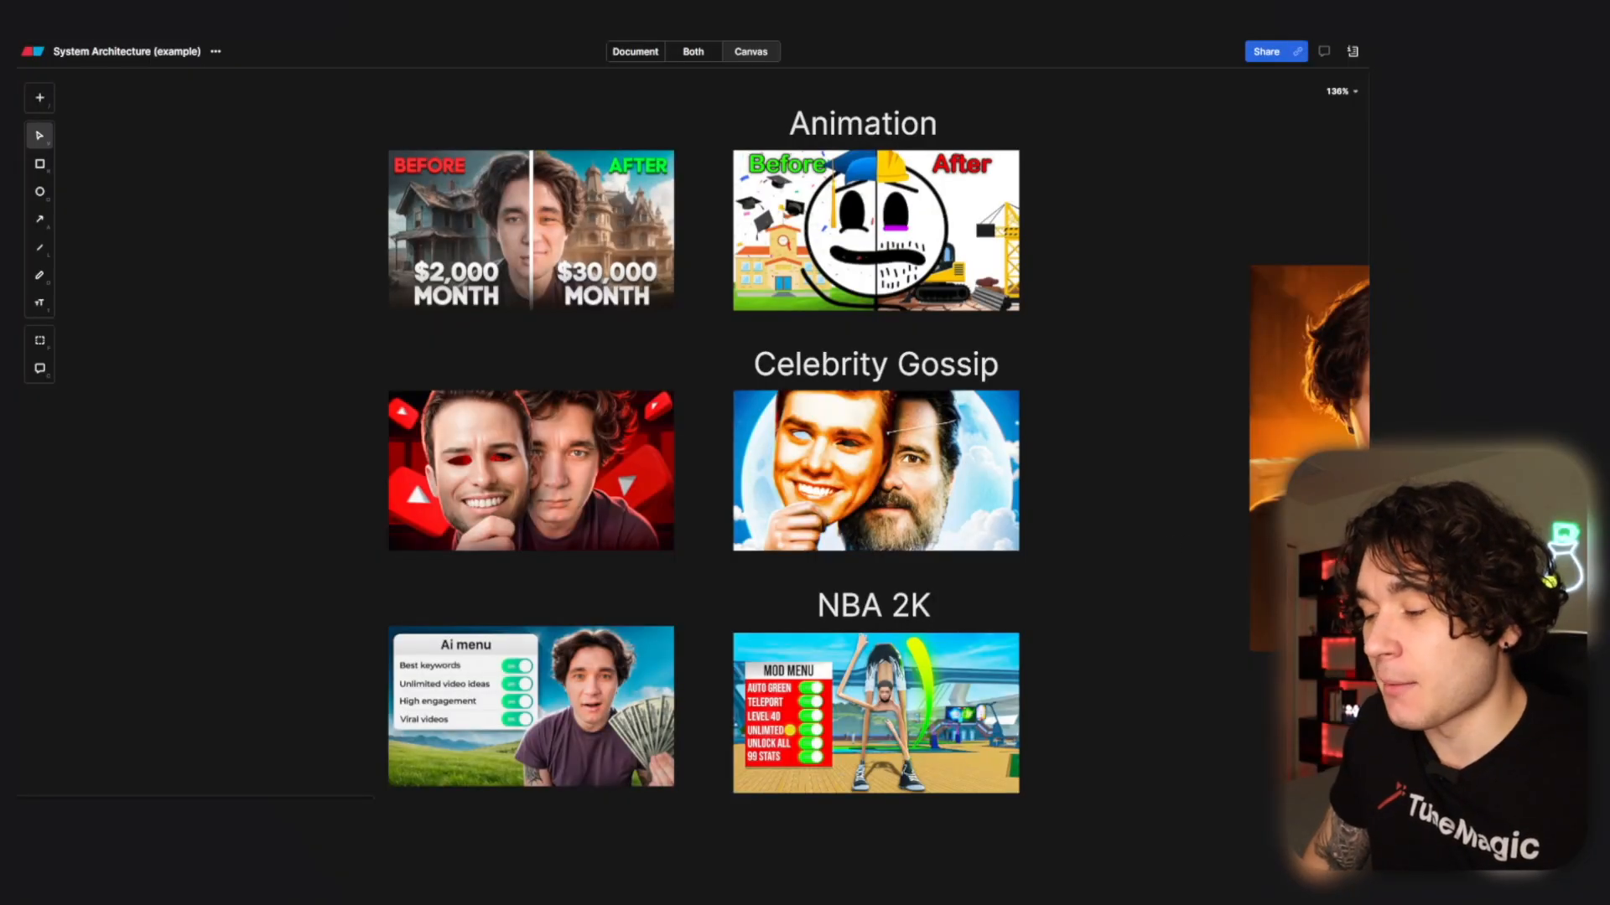
- Examine the large "THE #1 SECRET" thumbnail beyond the comparison examples on the canvas
{"action": "scroll", "coordinate": [693, 453], "scroll_direction": "right", "scroll_amount": 10}
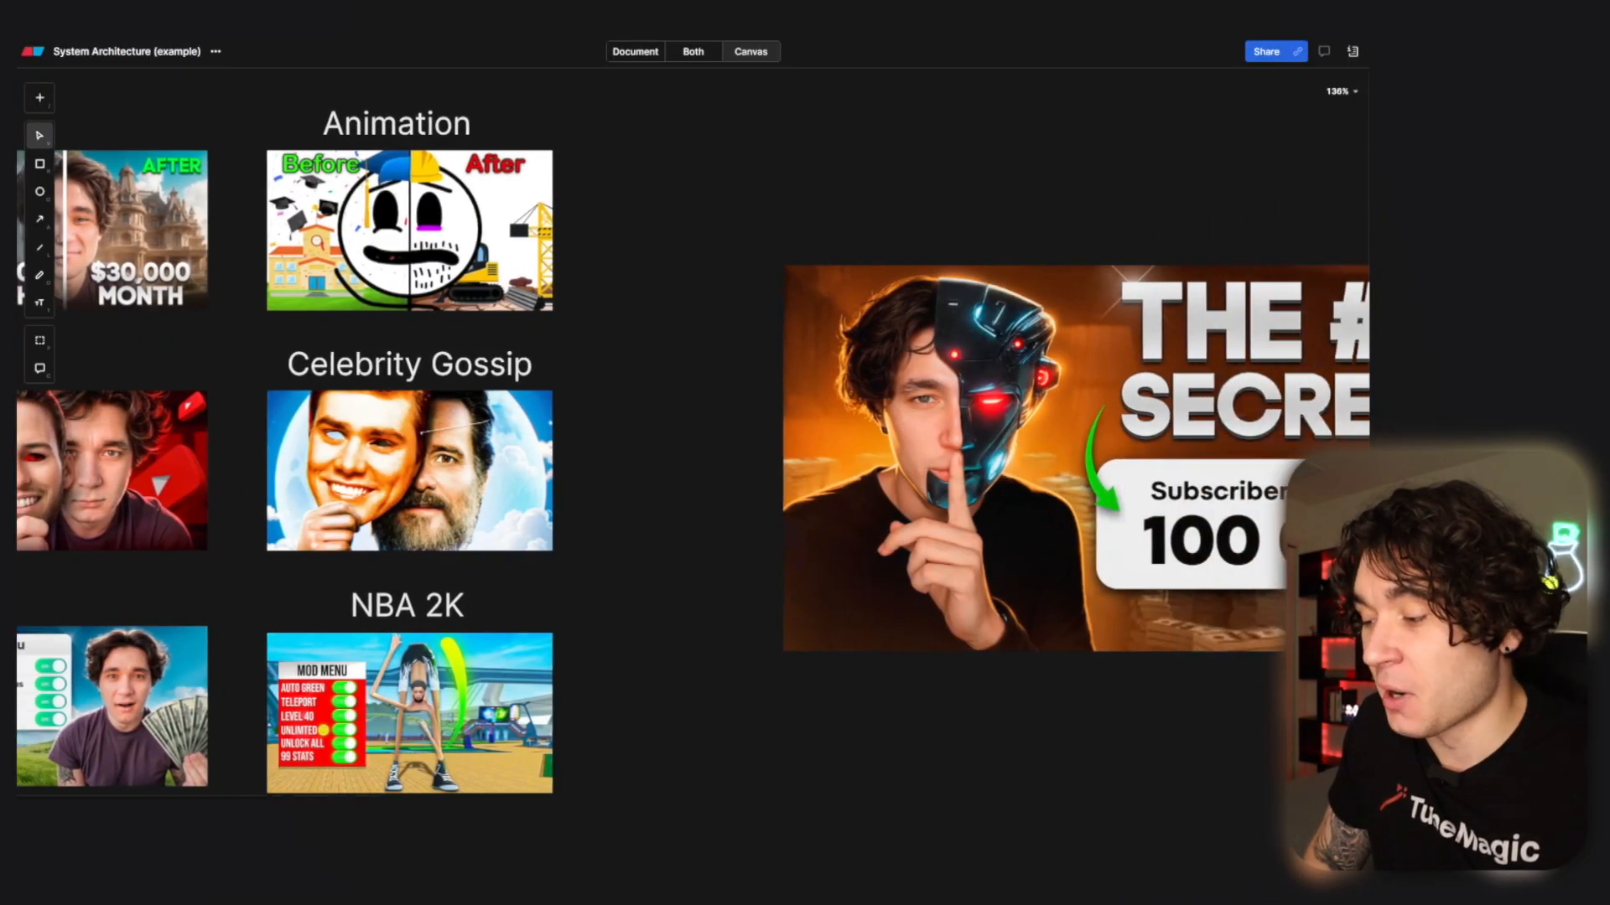
{"action": "scroll", "coordinate": [709, 458], "scroll_direction": "left", "scroll_amount": 2}
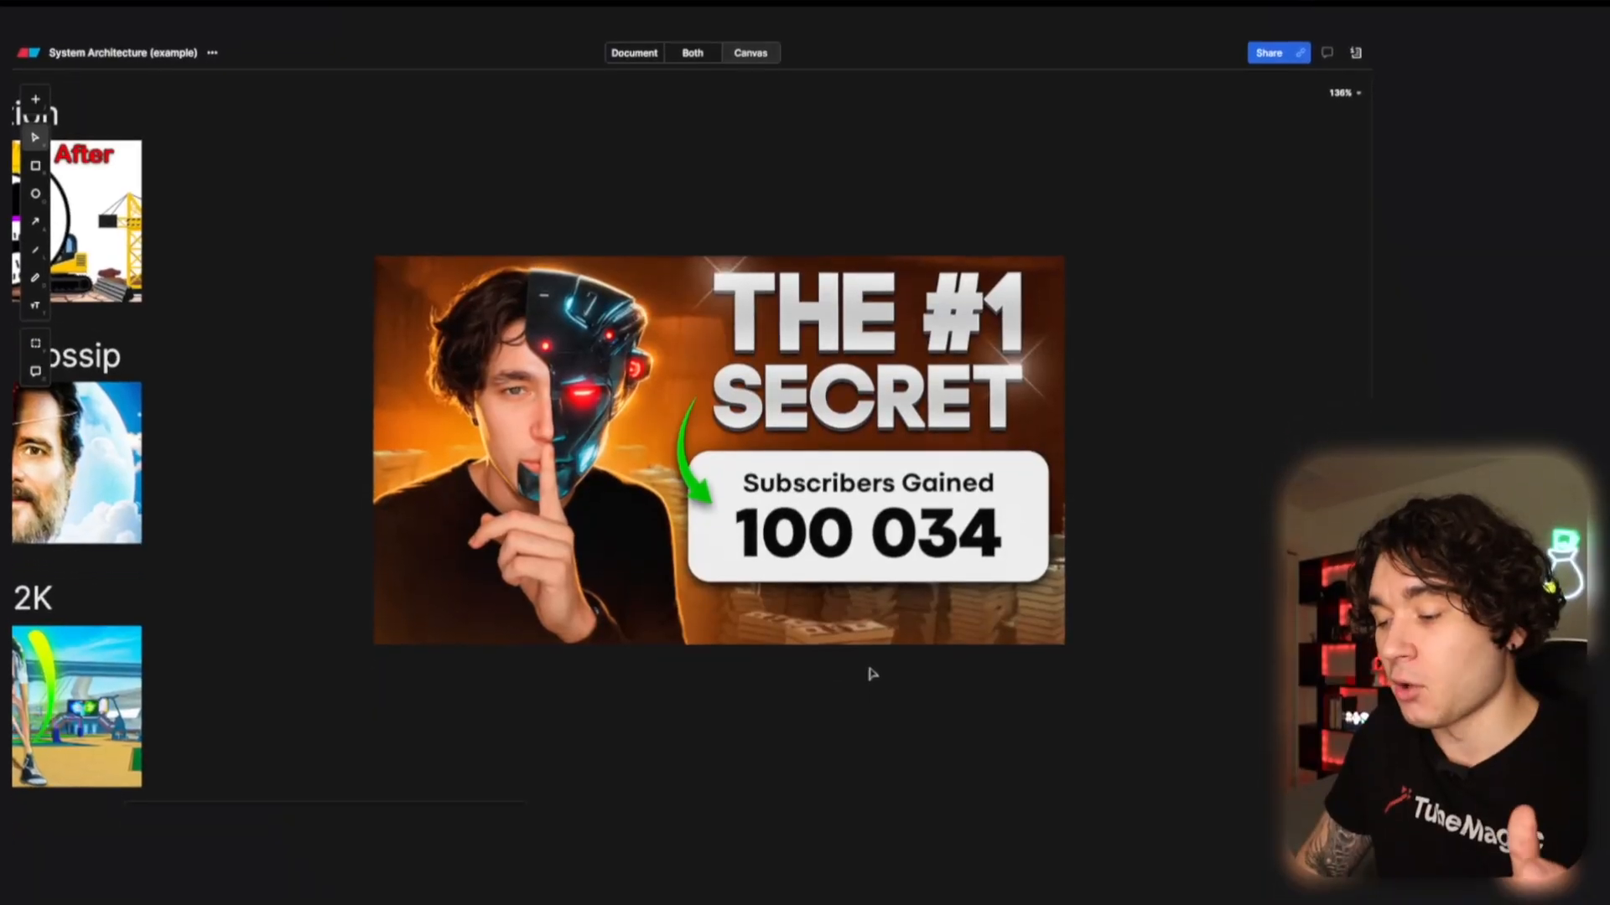
{"action": "scroll", "coordinate": [872, 671], "scroll_direction": "down", "scroll_amount": 5}
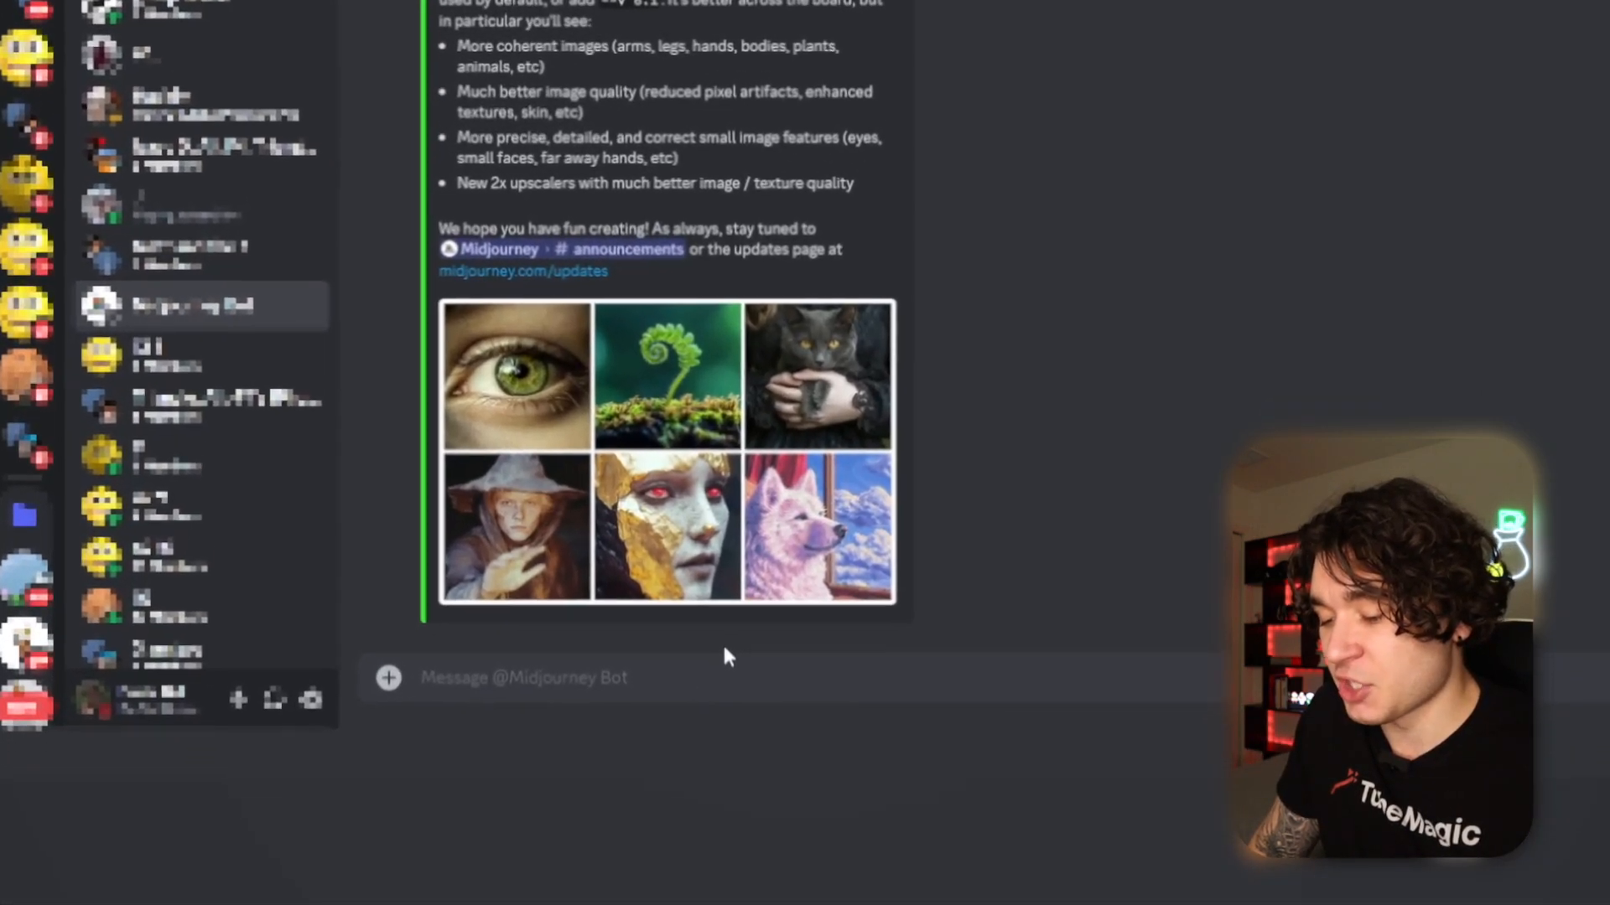
- In Discord's Midjourney Bot chat, run /imagine with prompt "futuristic flying object, sky background, clouds in the sky, technology themed --ar 16:9 --w 1000"
{"action": "type", "text": "/imagine"}
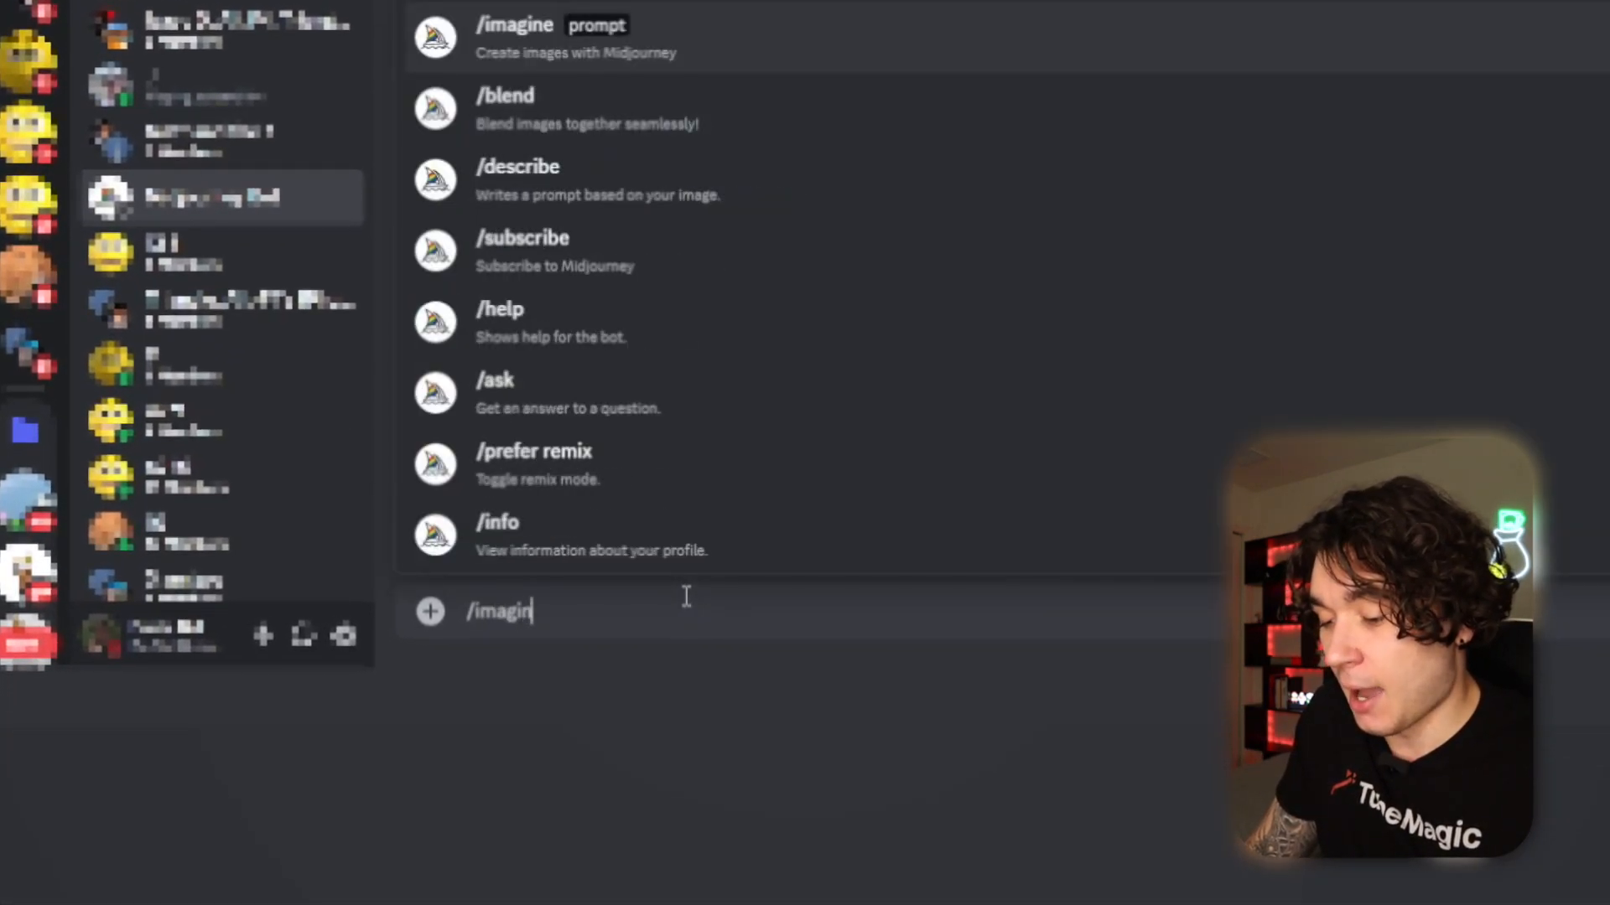
{"action": "key", "text": "Return"}
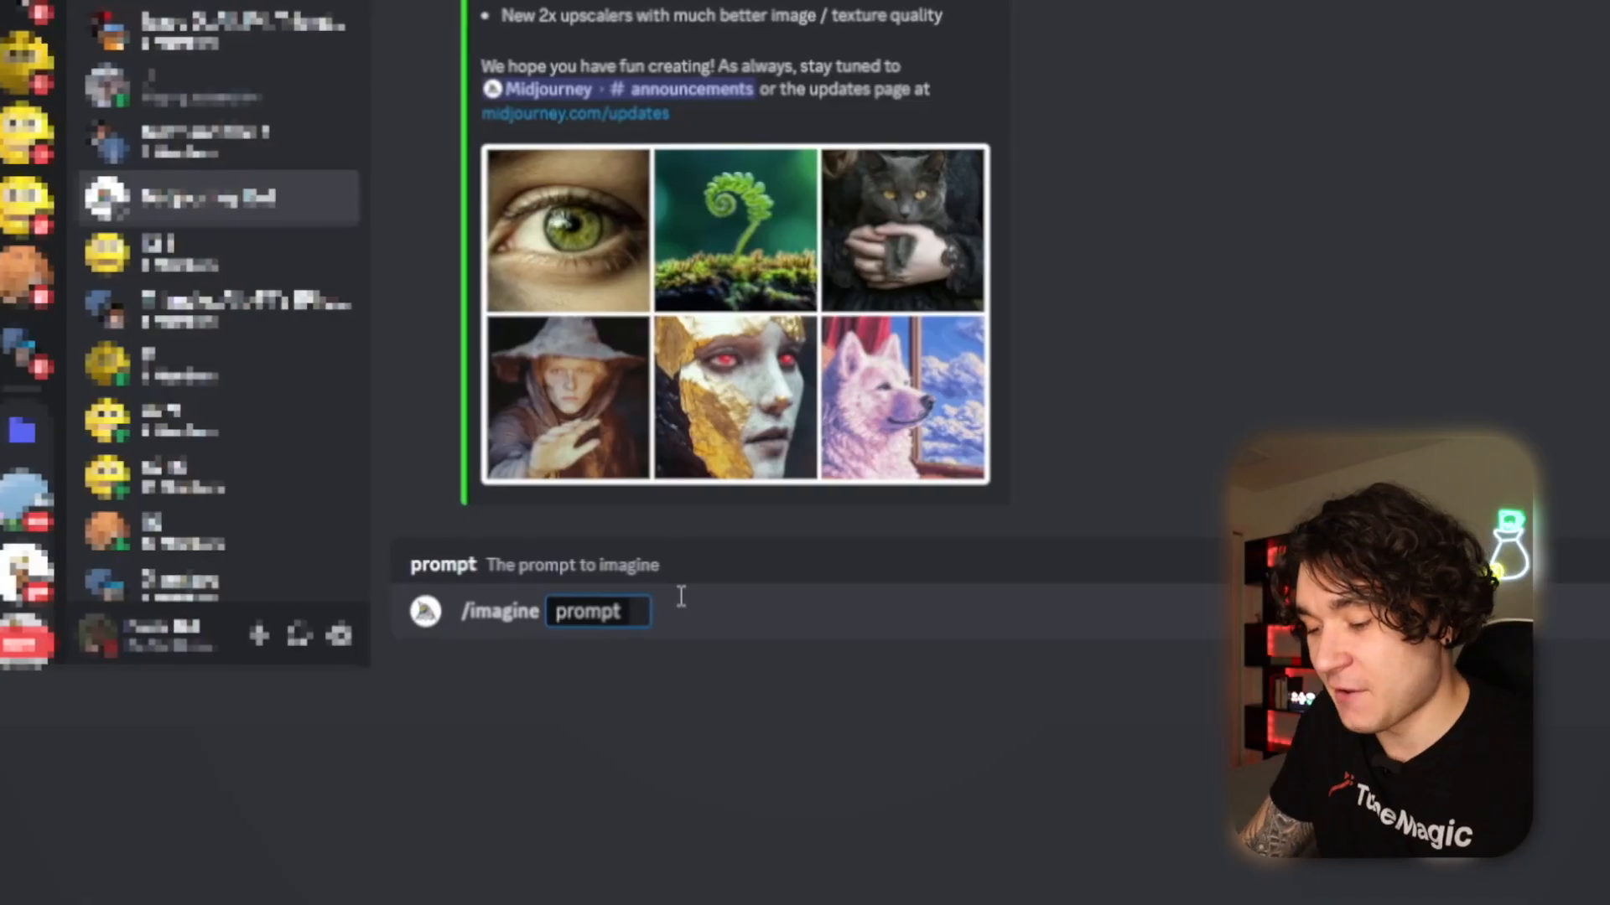
{"action": "type", "text": "futuristic flying object, sky background, clouds in the sky, technology themed --ar 16:9 --w 1000"}
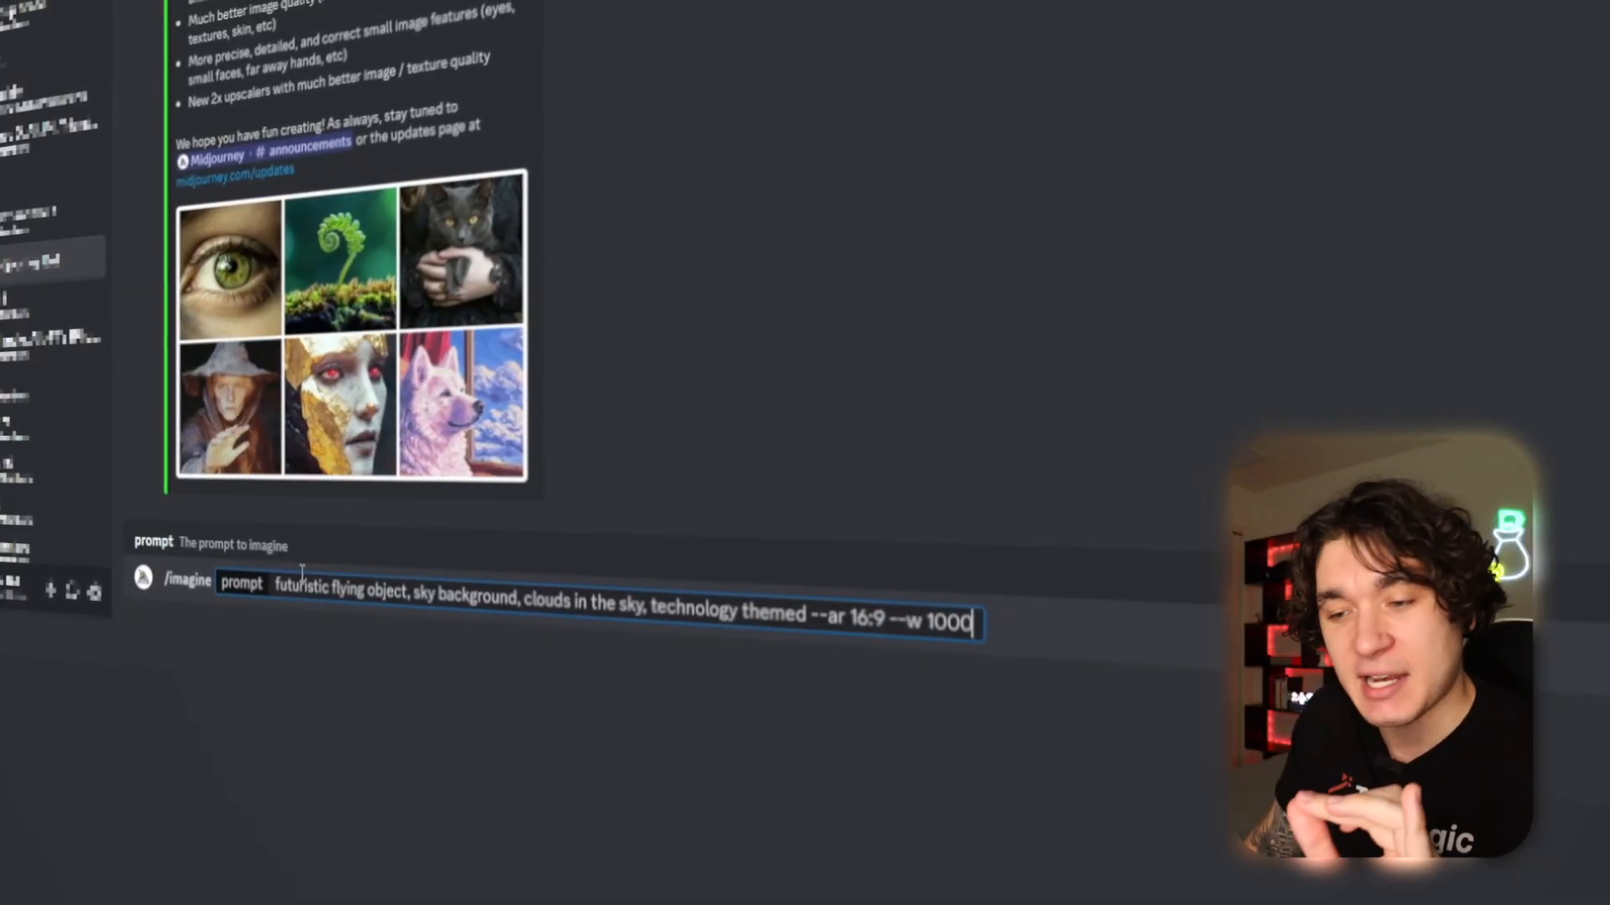
{"action": "key", "text": "Return"}
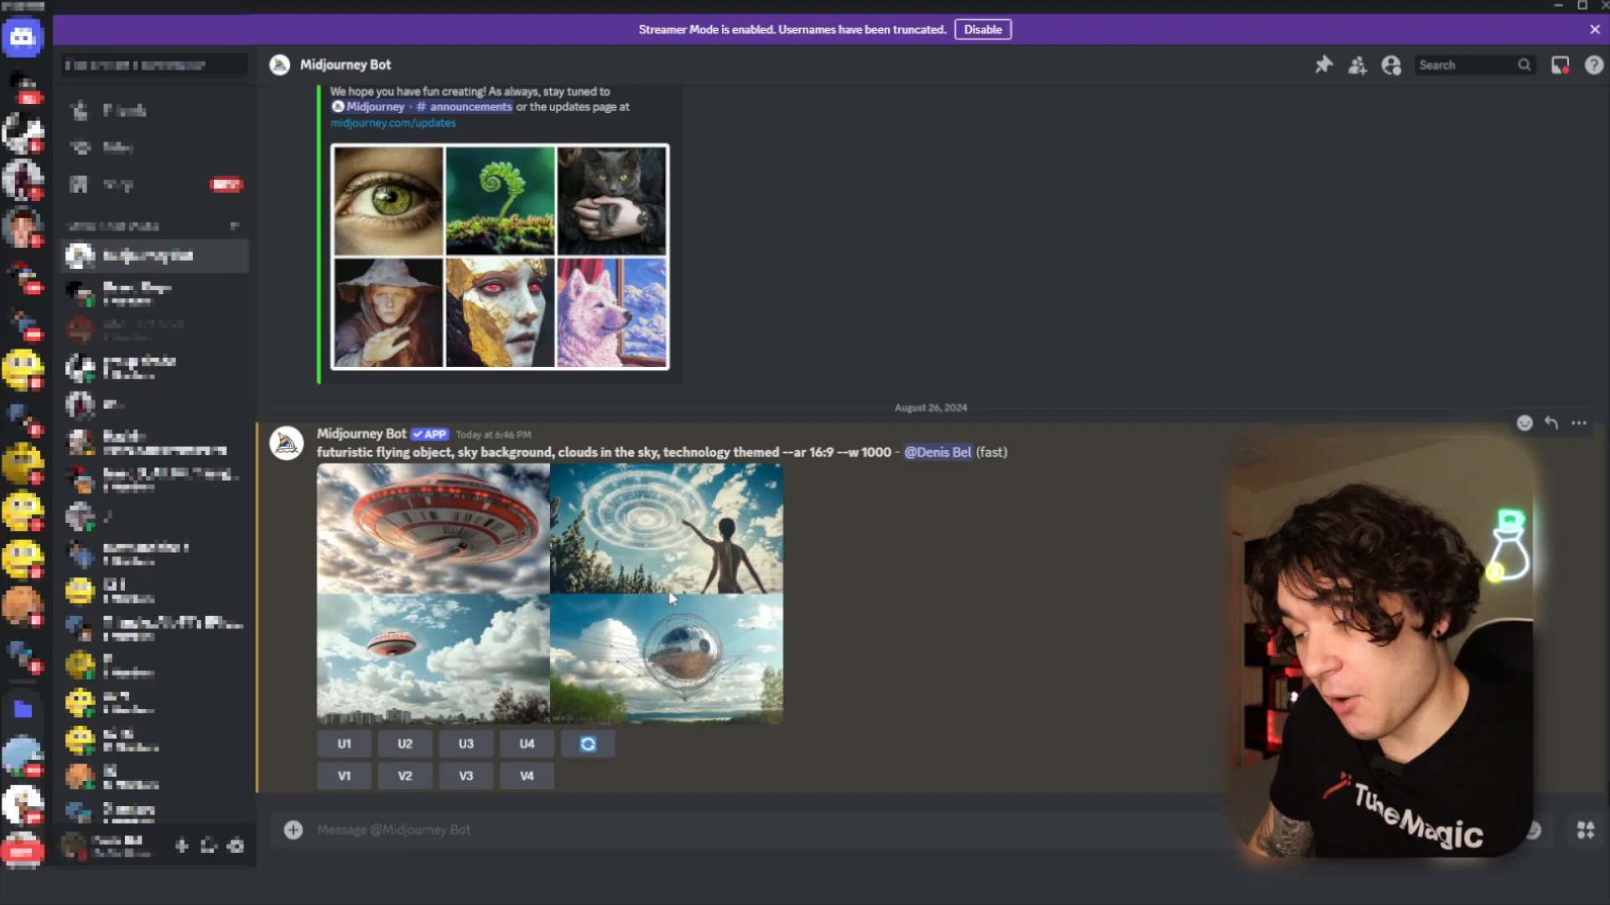
- Inspect the generated image grid enlarged, and reroll the same prompt for four new images
{"action": "left_click", "coordinate": [671, 597]}
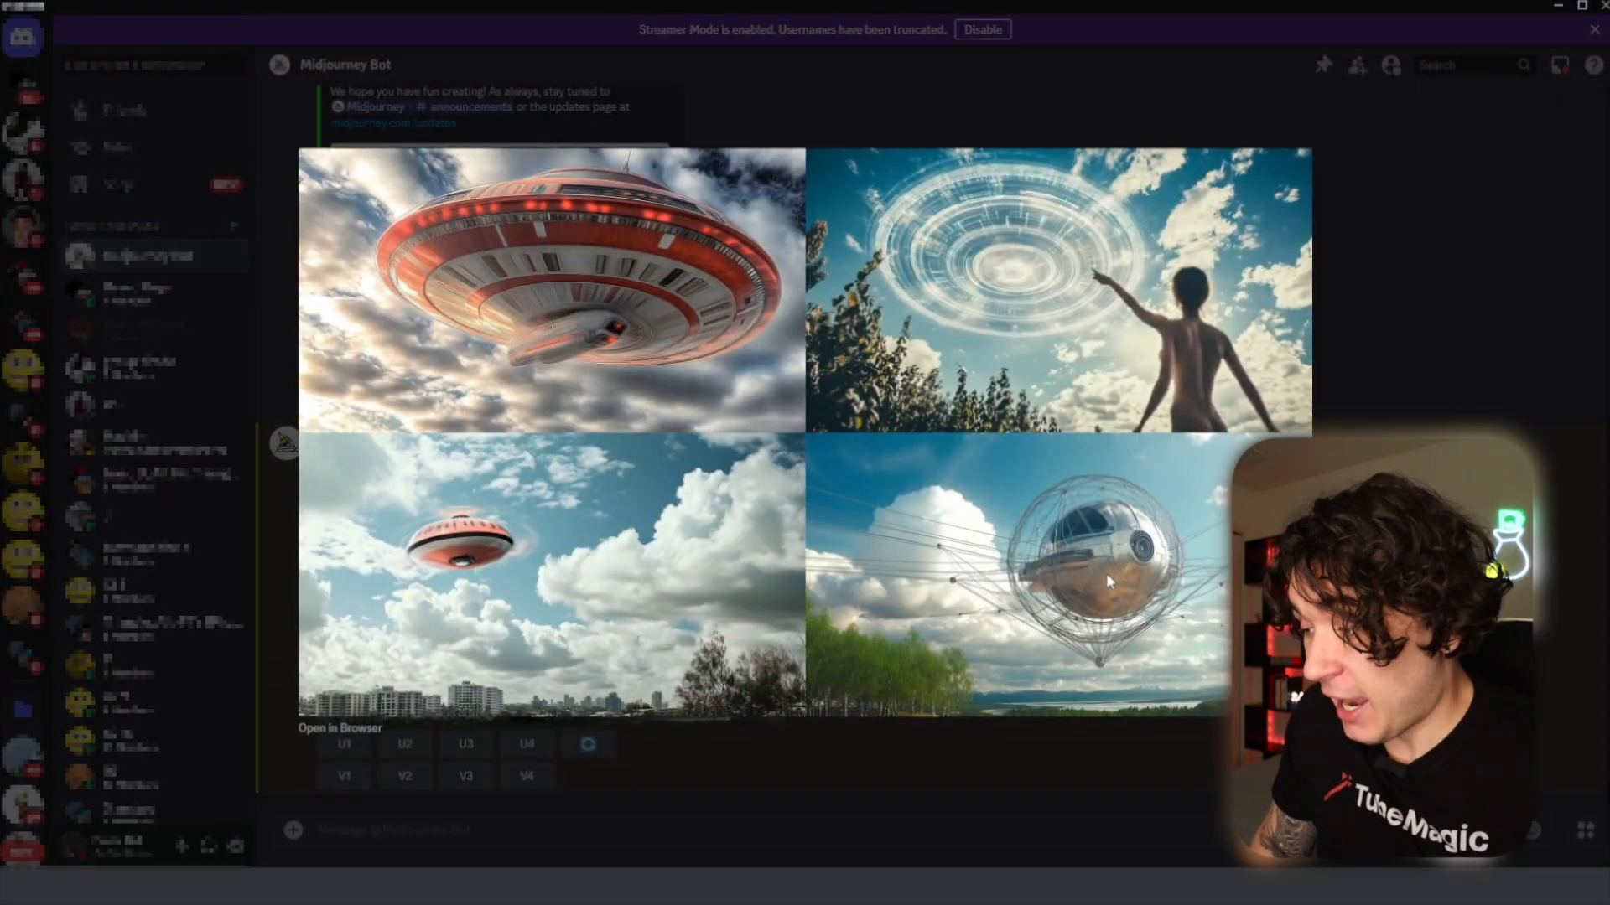
{"action": "key", "text": "Escape"}
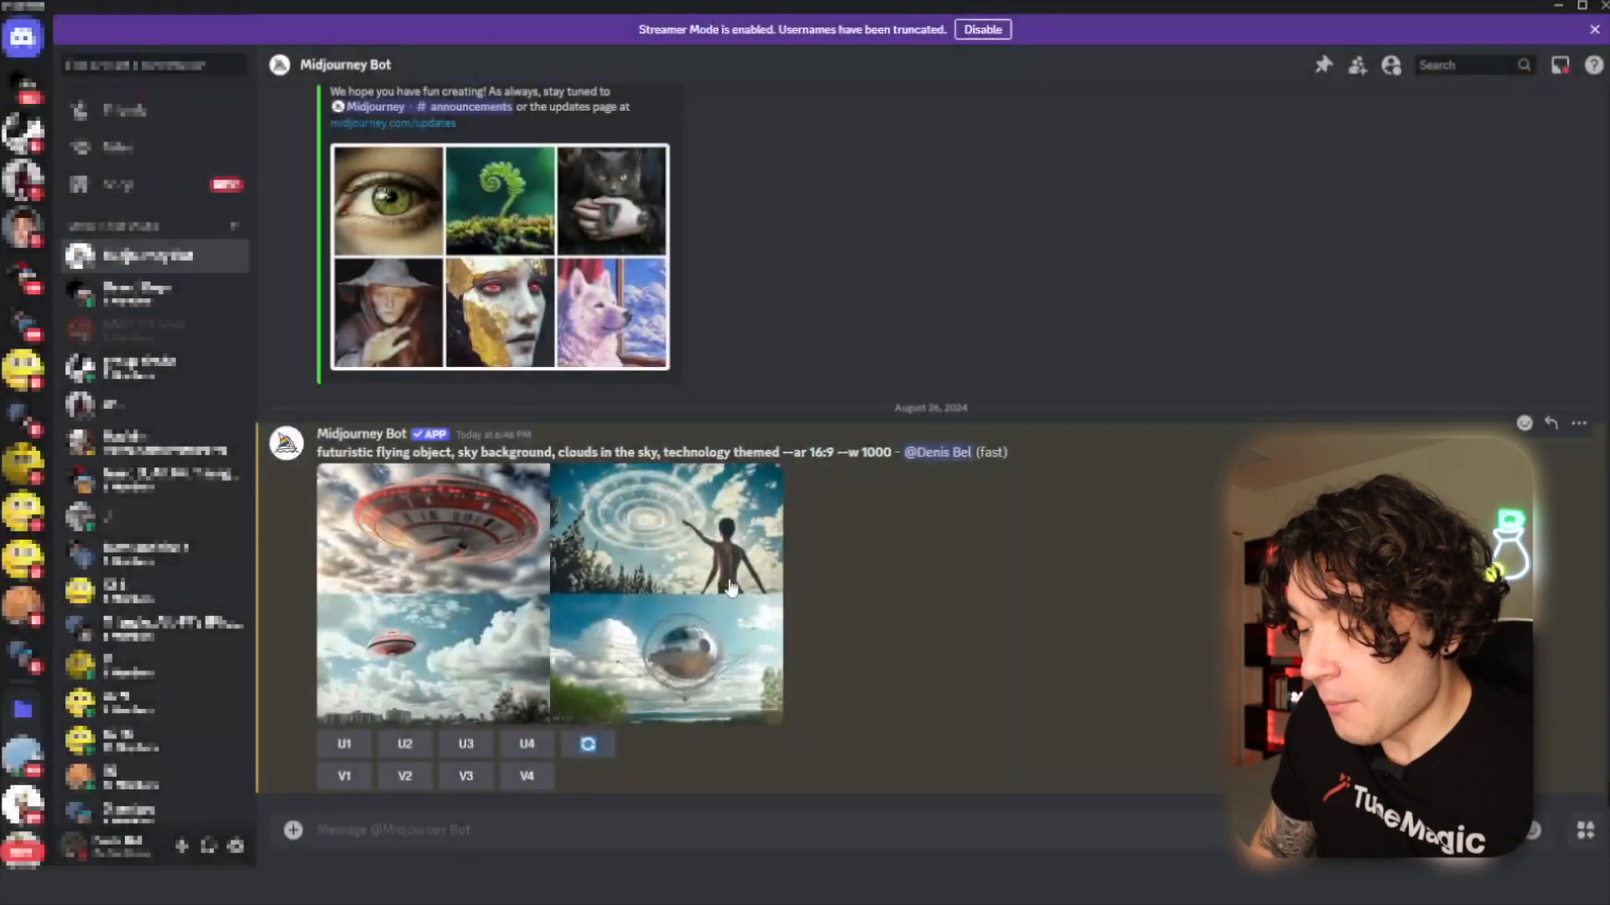
{"action": "left_click", "coordinate": [589, 745]}
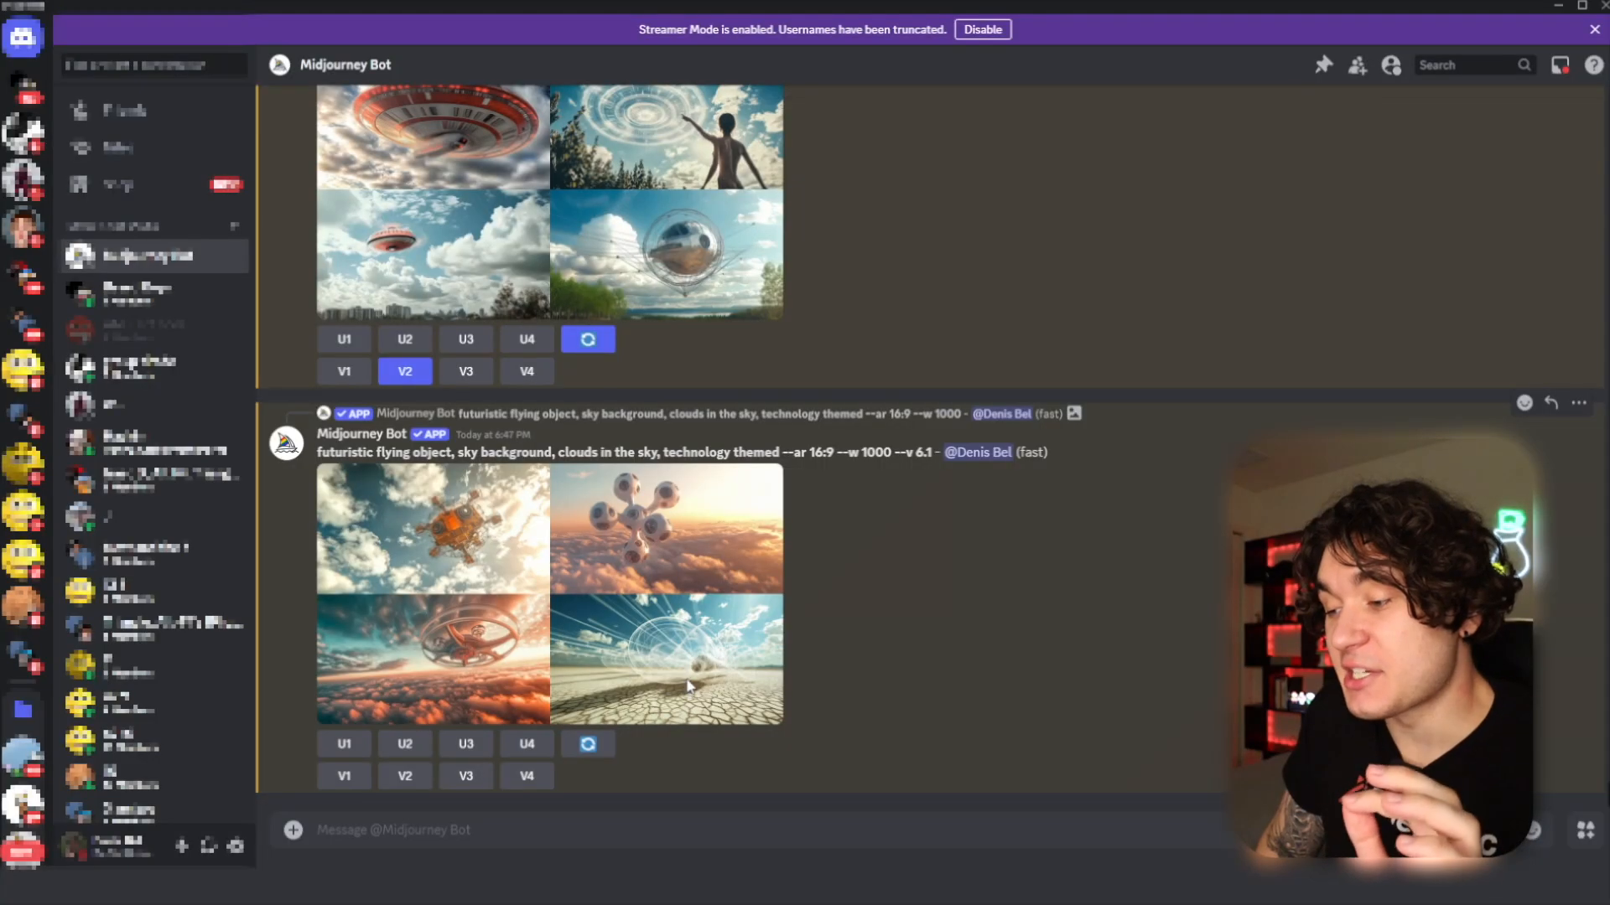
- Inspect the rerolled grid enlarged, and generate variations of its second image to view at large size
{"action": "left_click", "coordinate": [689, 686]}
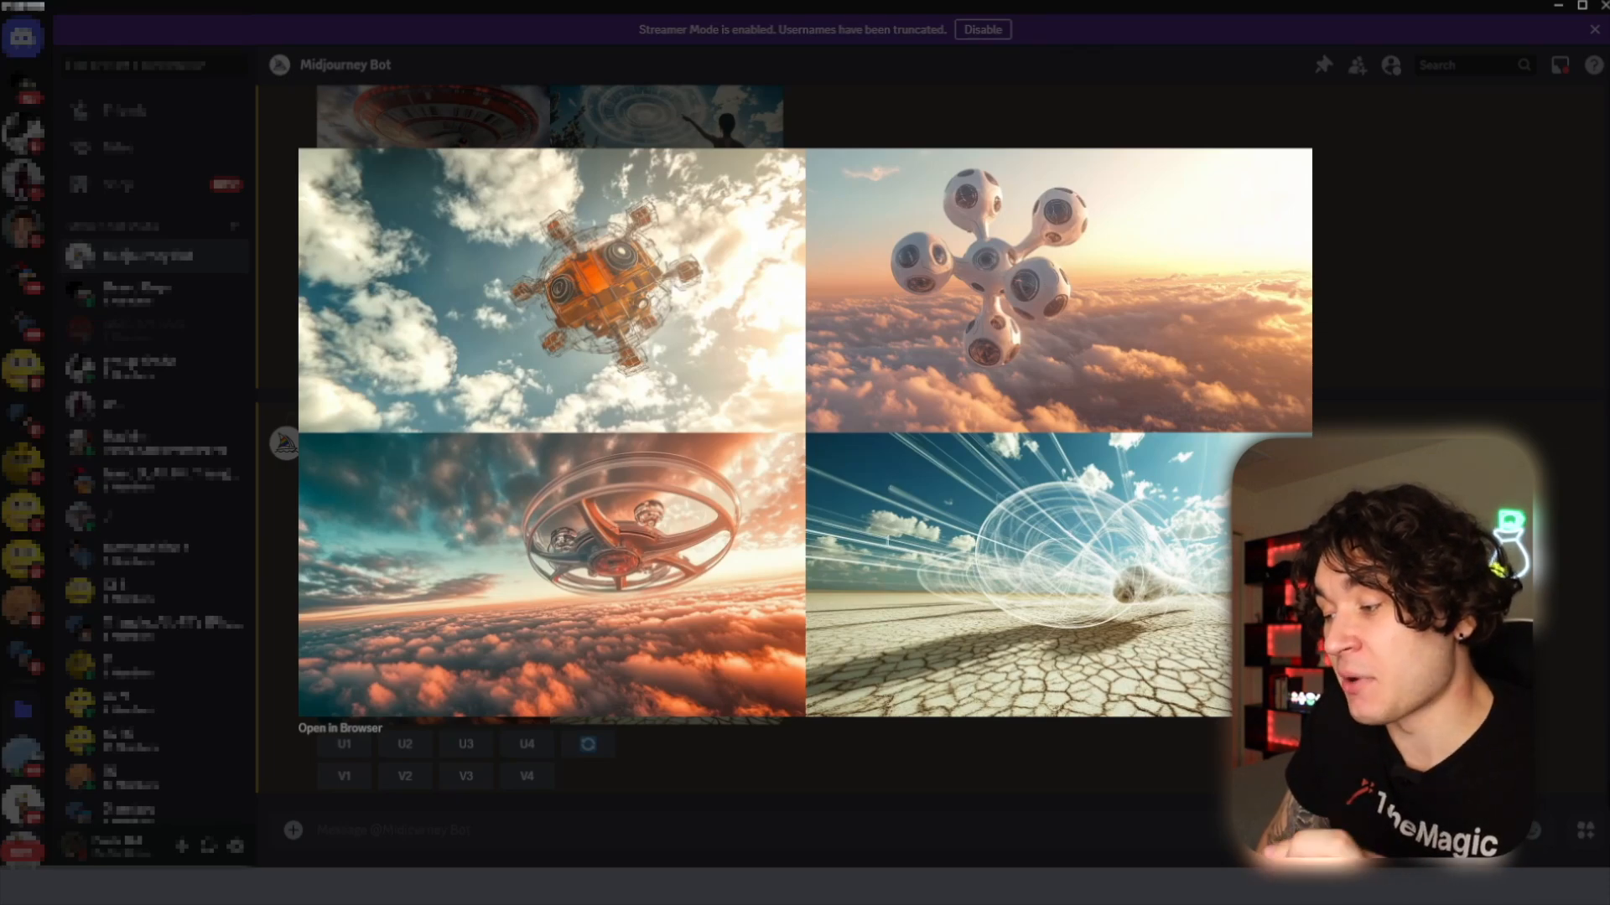
{"action": "key", "text": "Escape"}
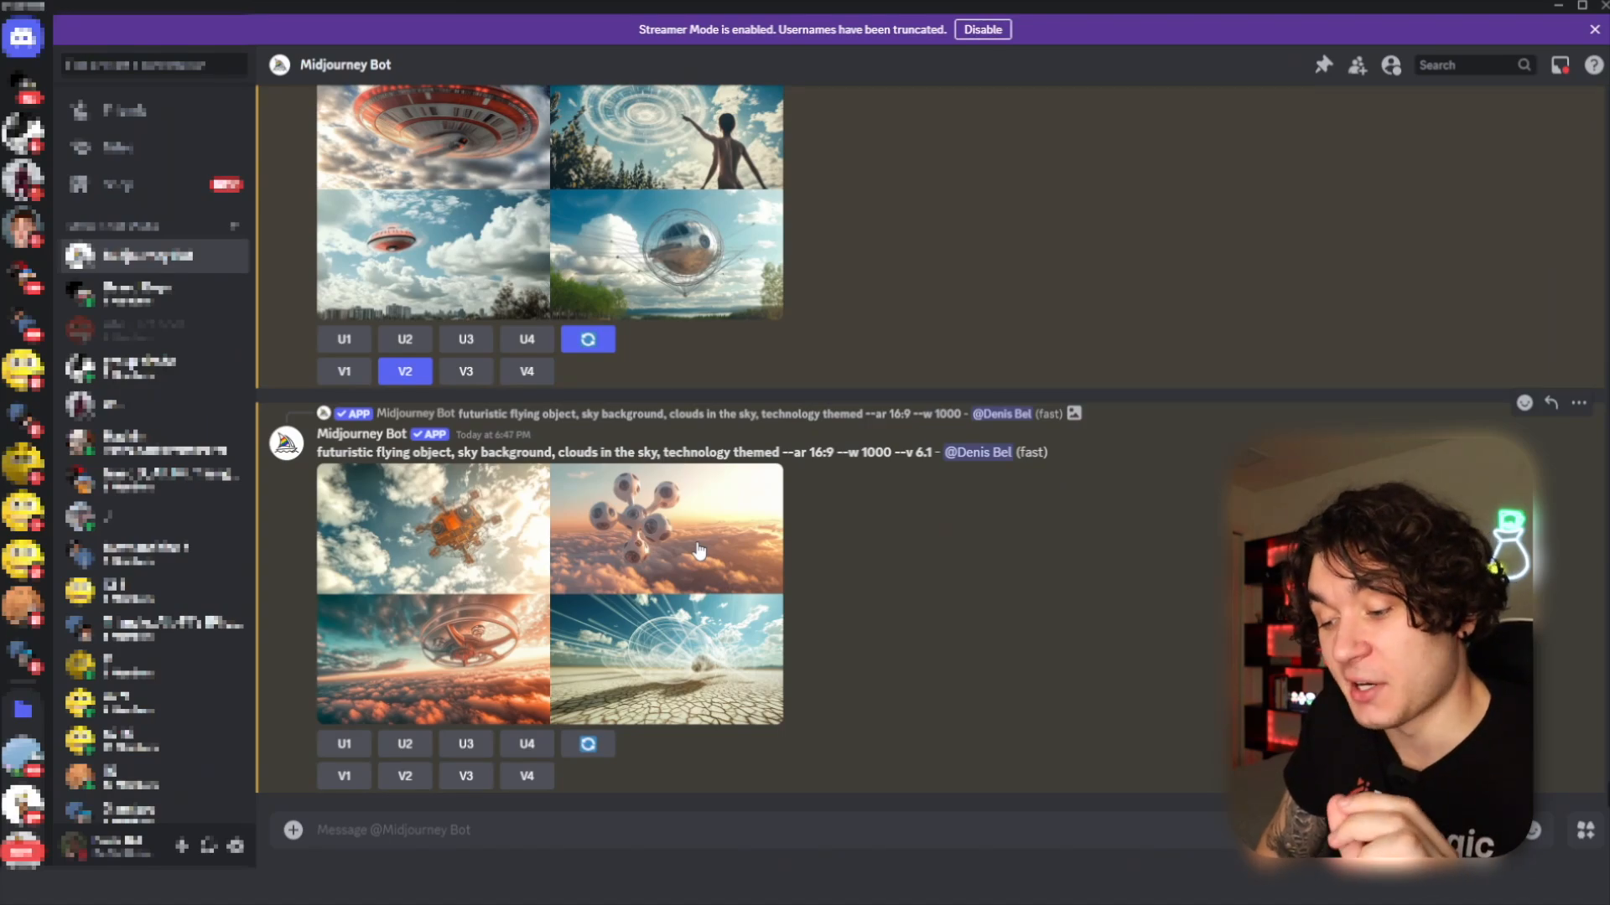
{"action": "left_click", "coordinate": [416, 785]}
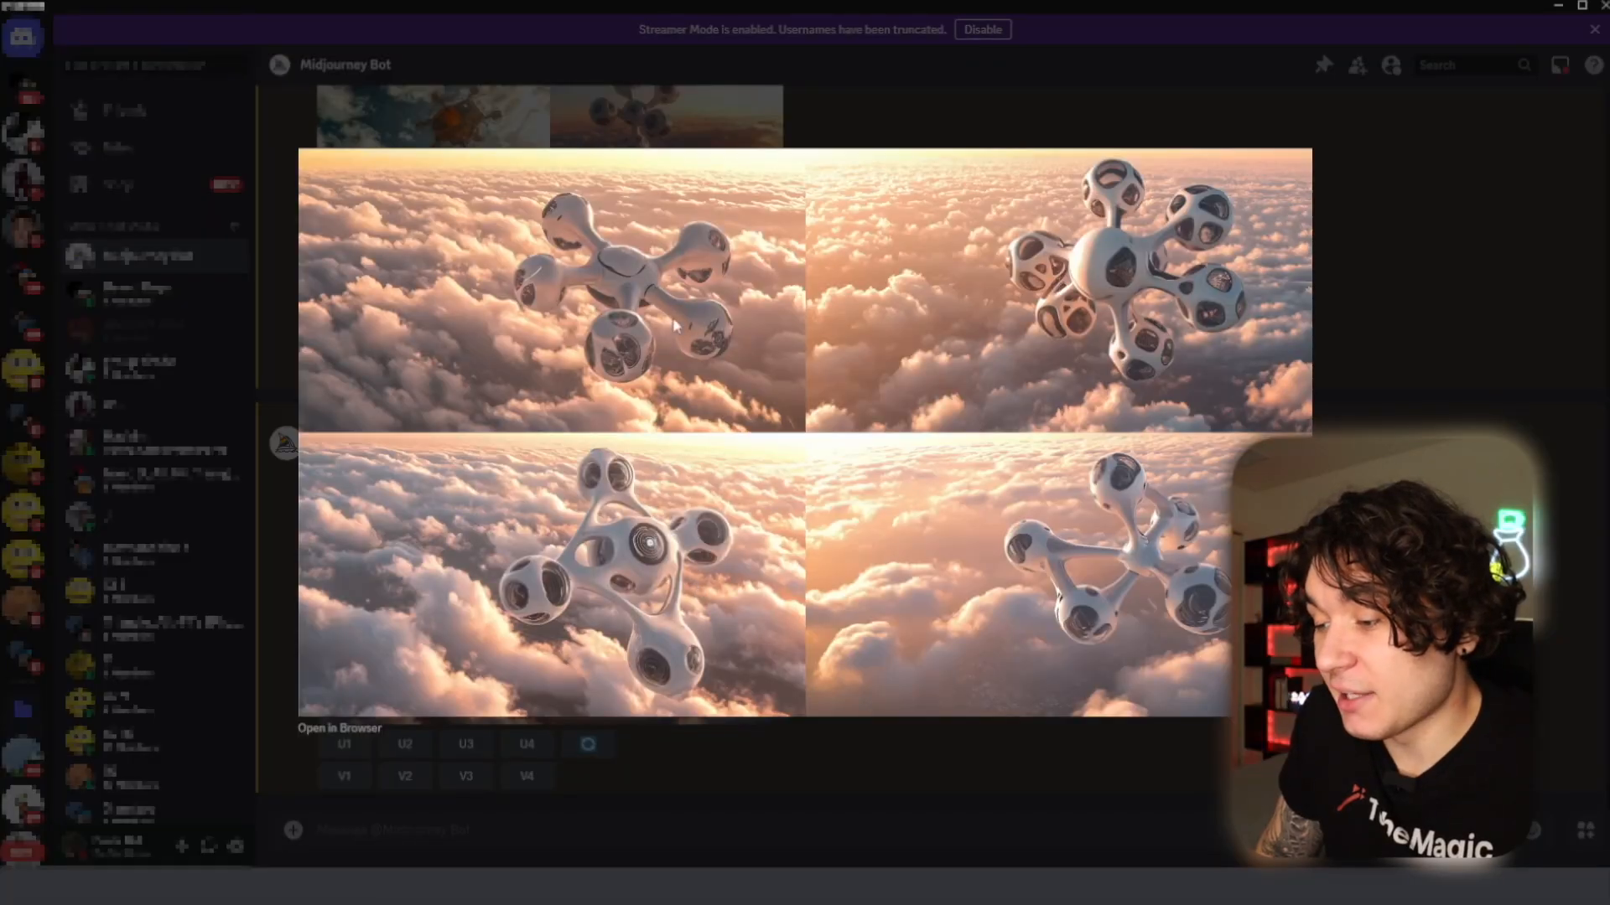
{"action": "key", "text": "Escape"}
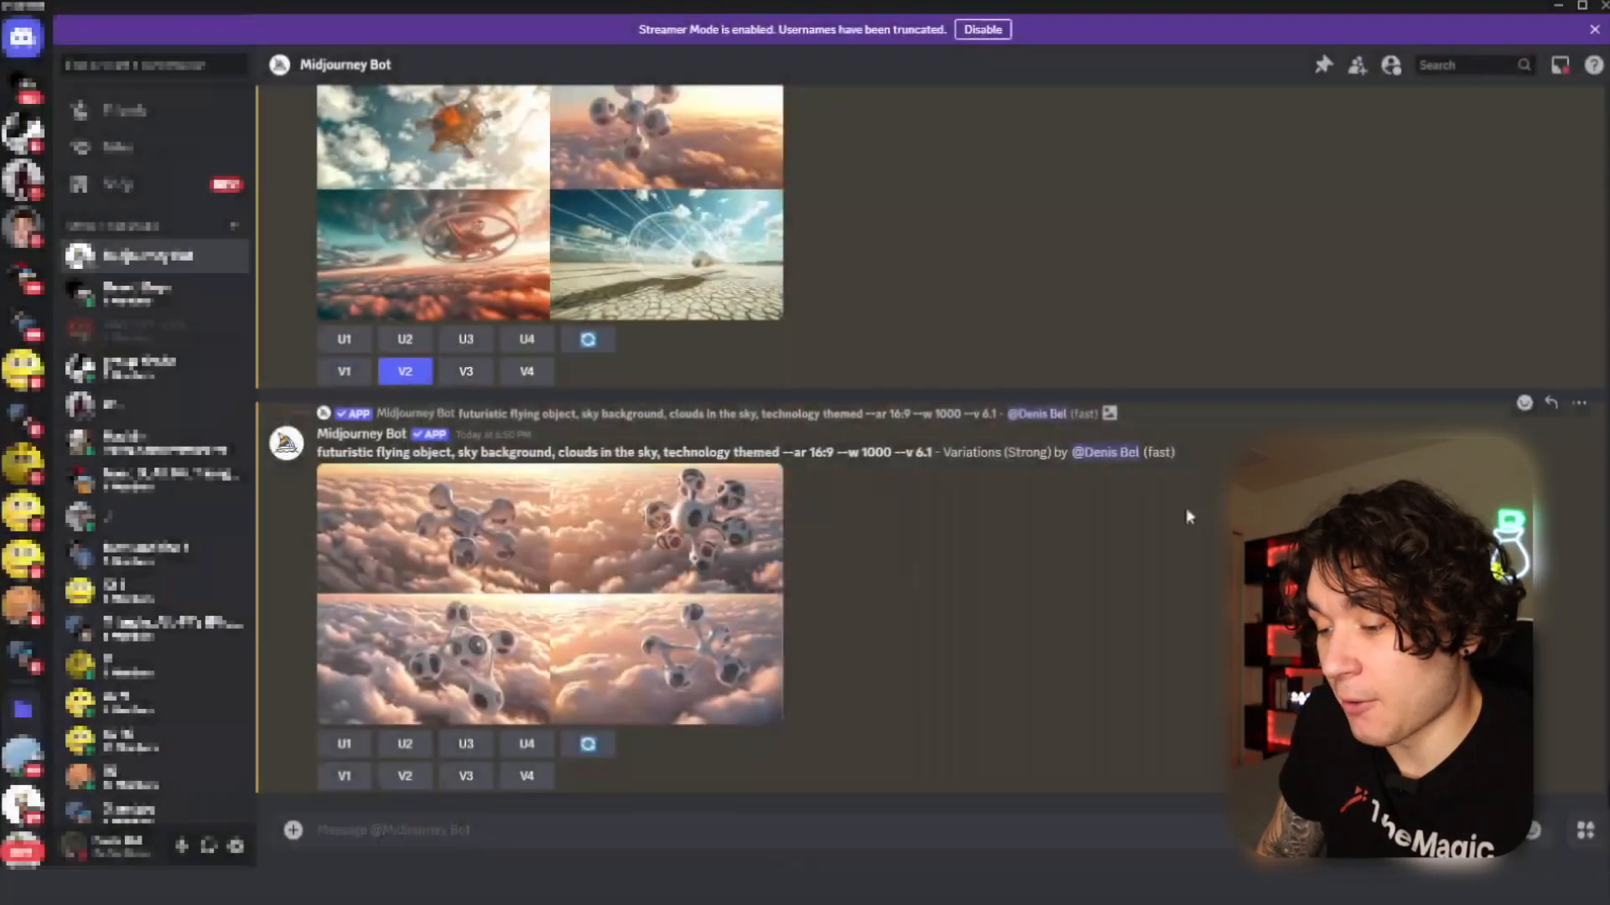
- Upscale the first image of the strong-variation grid and inspect it at large size
{"action": "left_click", "coordinate": [344, 745]}
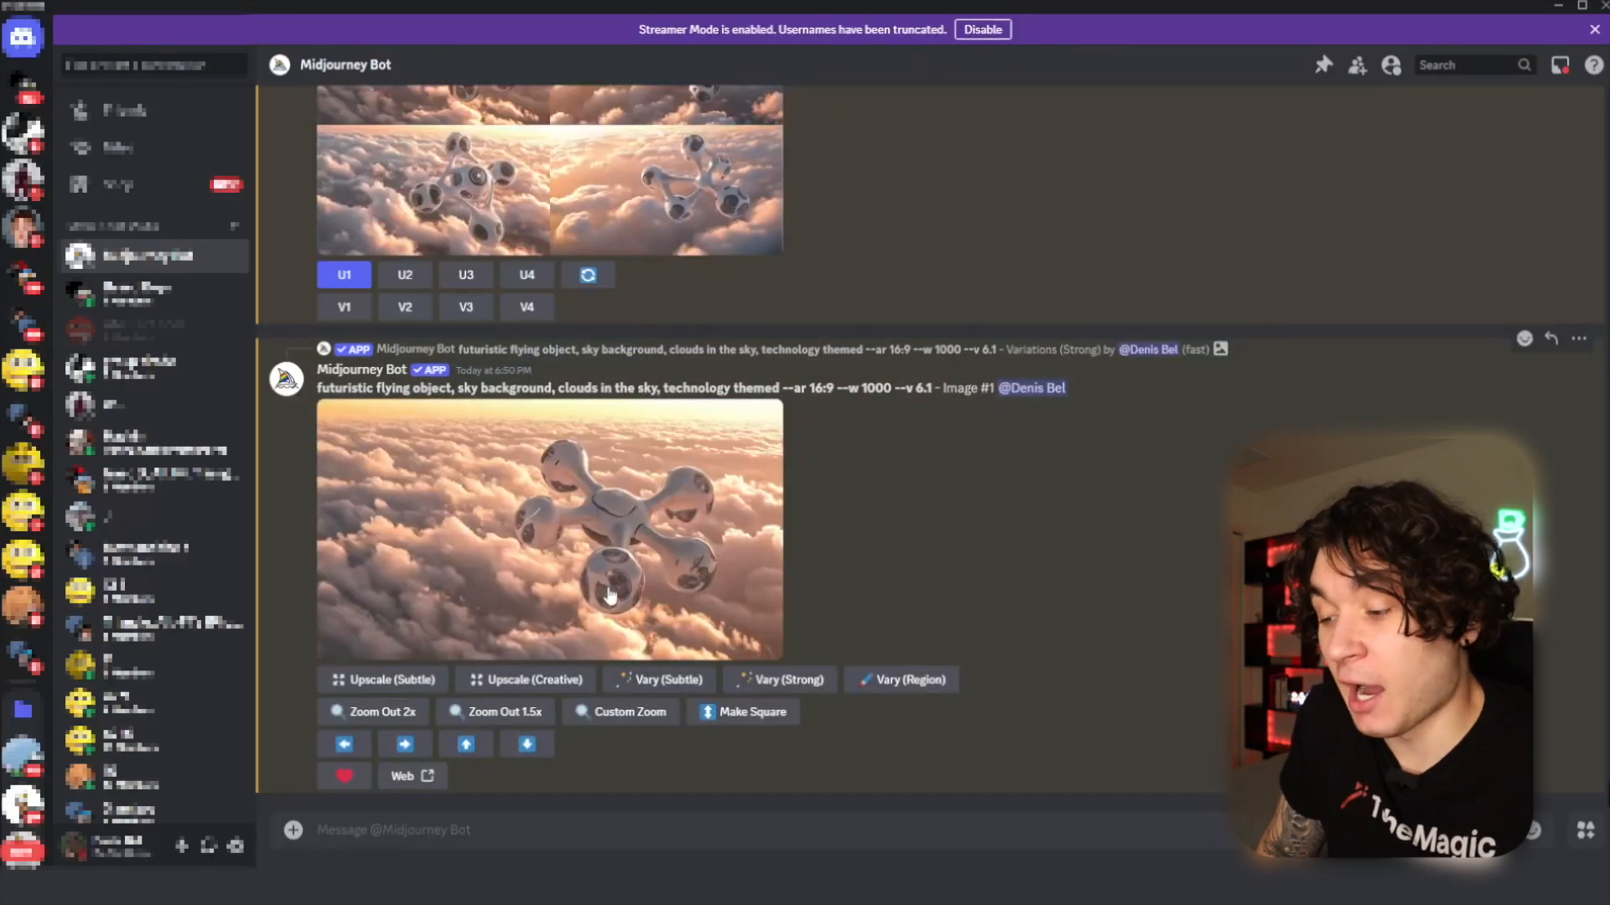
{"action": "left_click", "coordinate": [609, 596]}
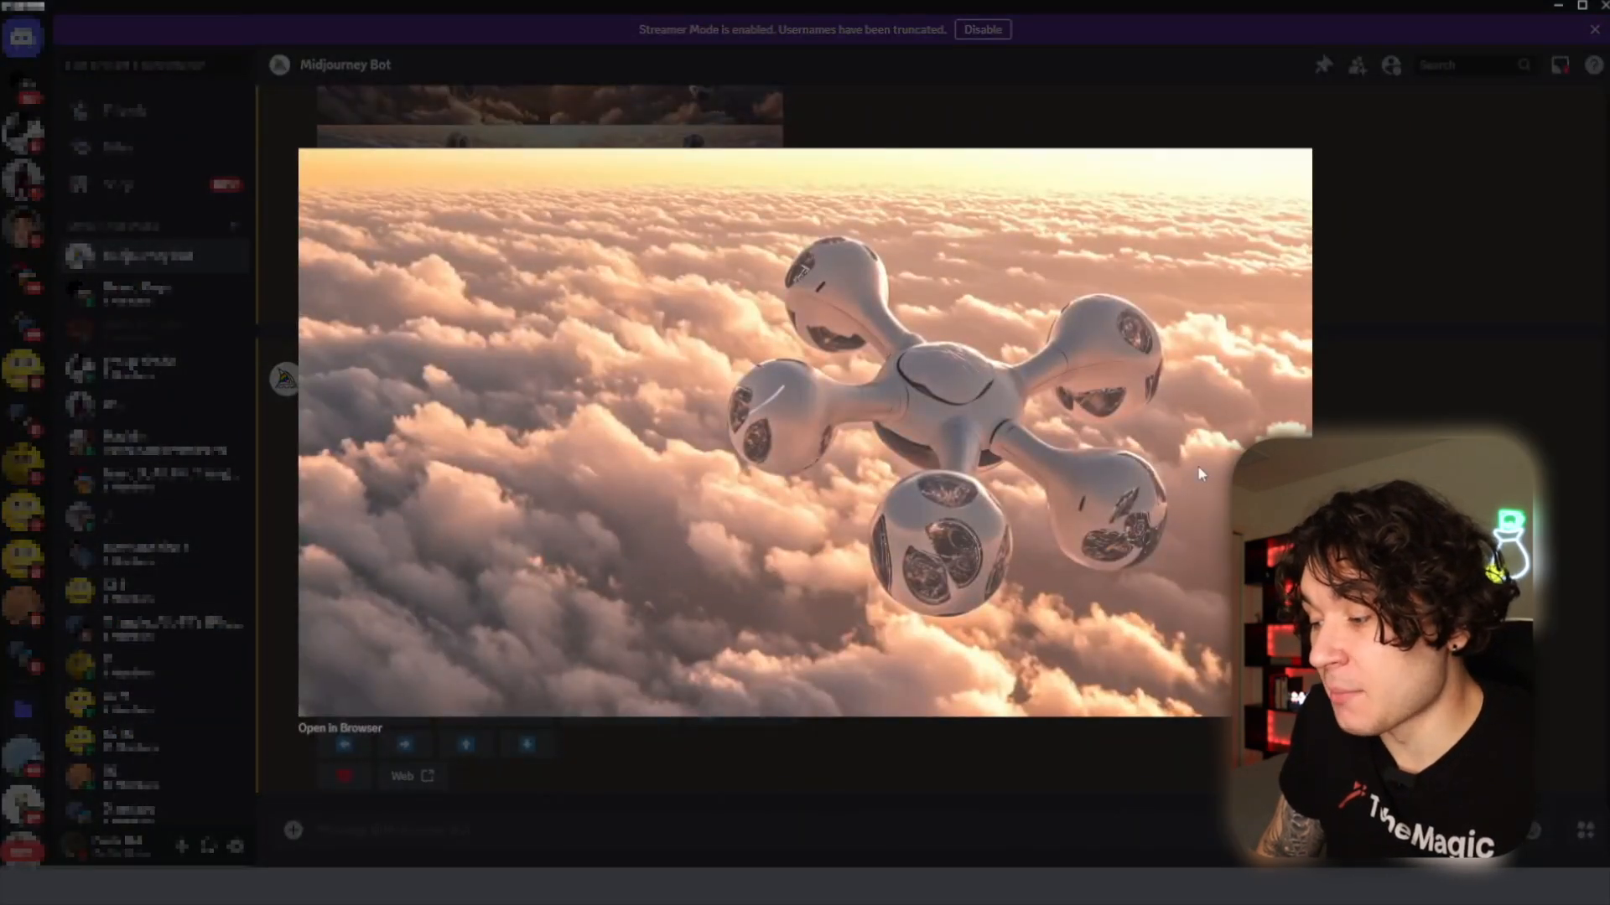
{"action": "key", "text": "Escape"}
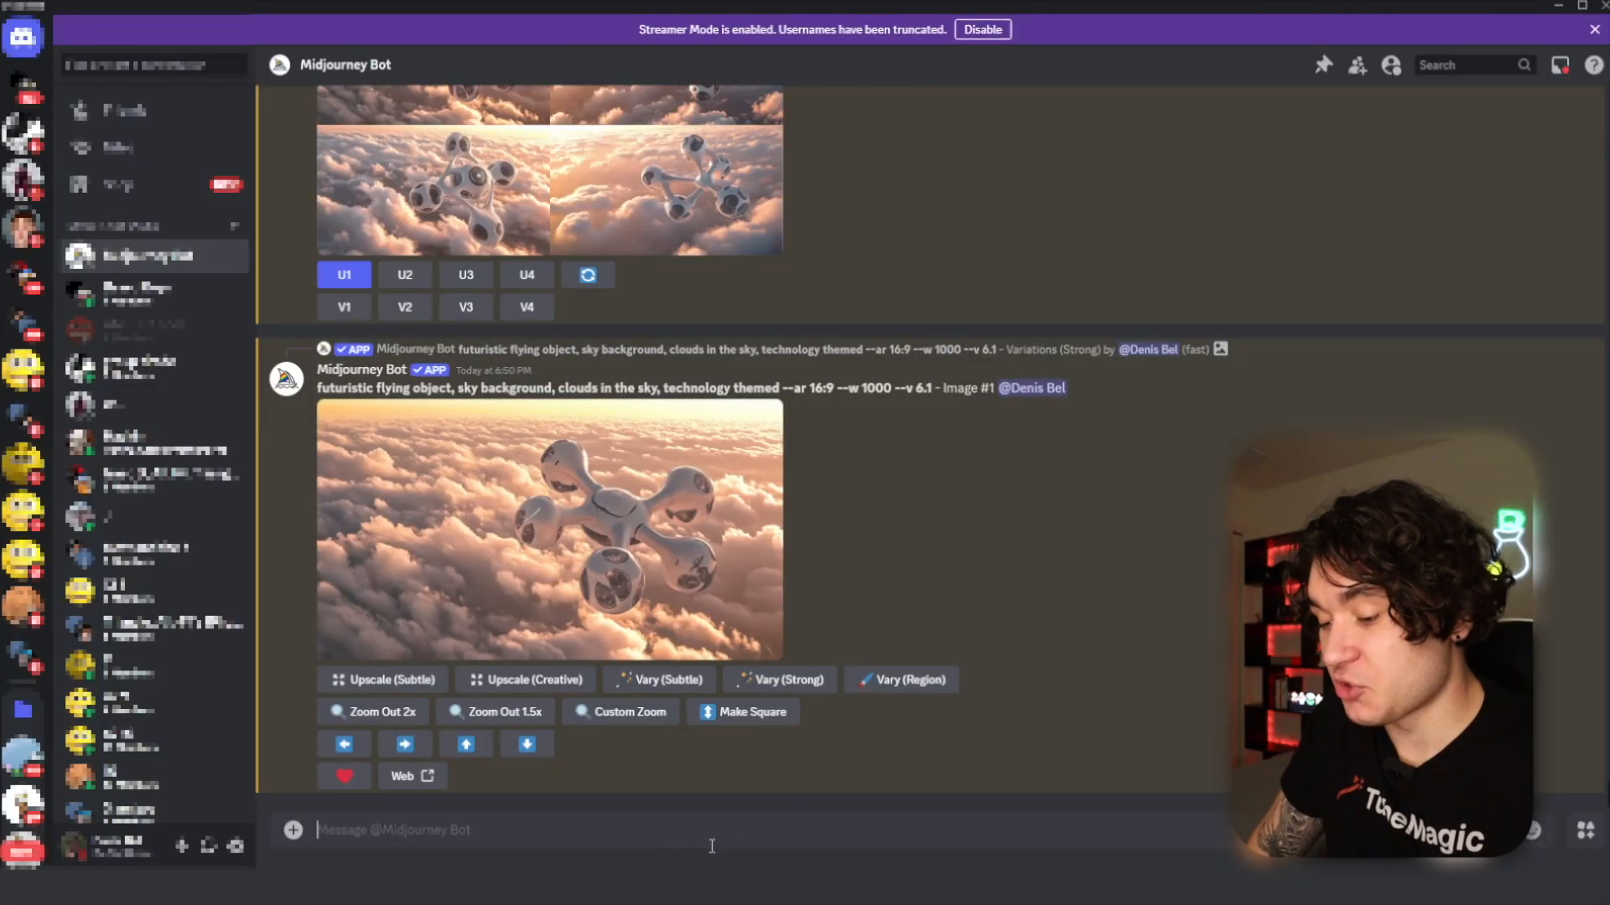
- Run /imagine with prompt "landscape shot of a beautiful volcano exploding, tourists watching, nature views, photorealistic --ar 16:9 --w 300"
{"action": "type", "text": "/imagine"}
{"action": "key", "text": "Return"}
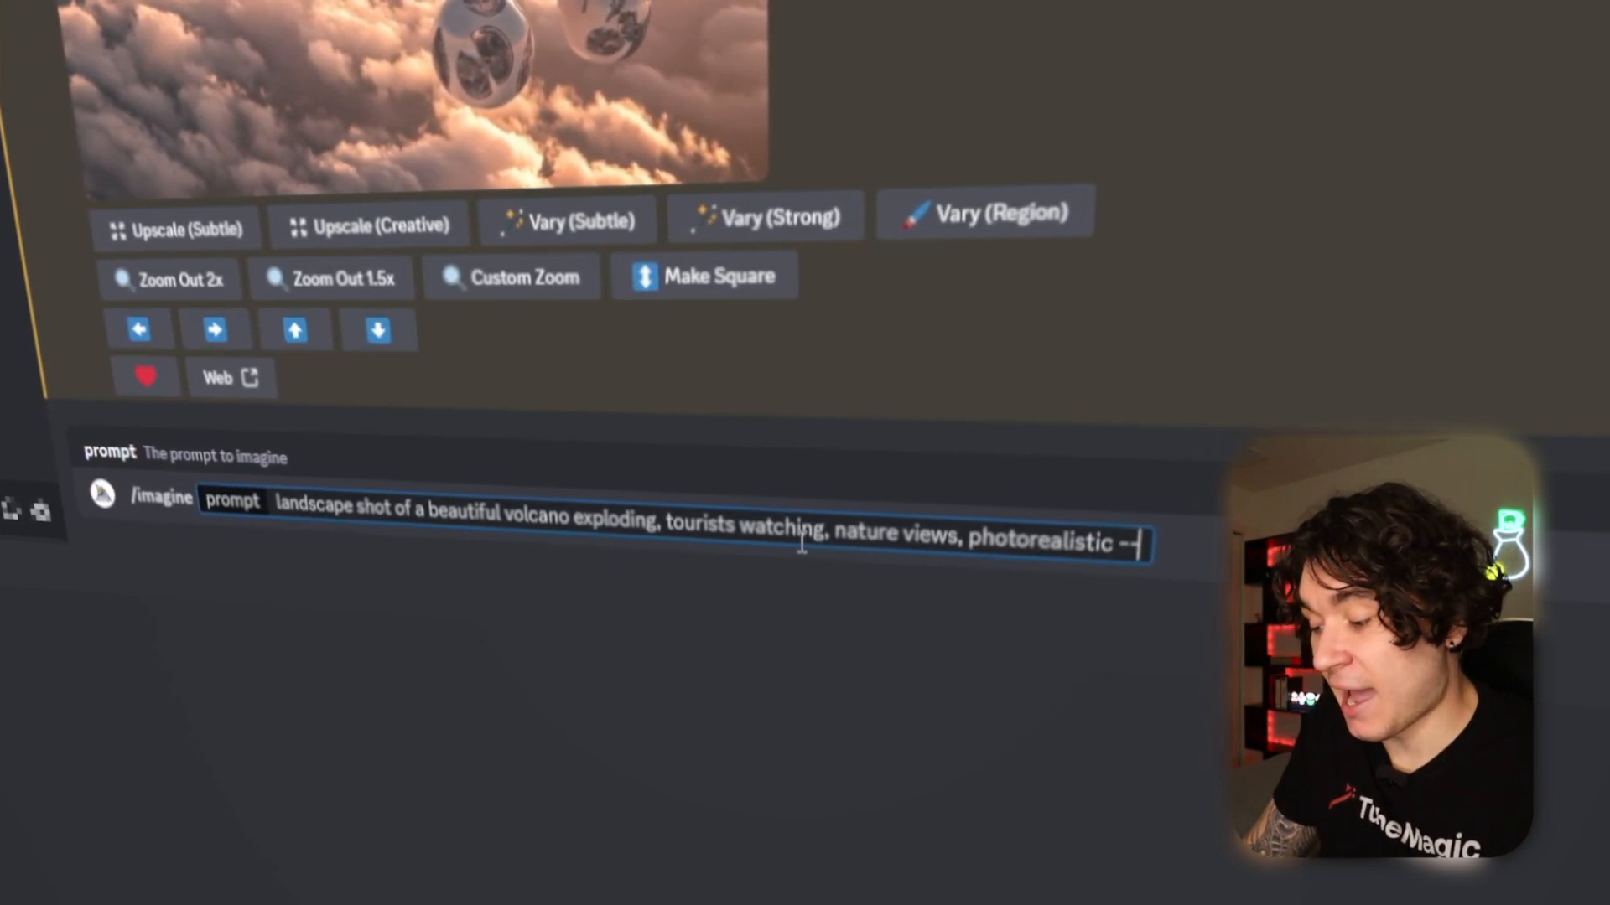
{"action": "type", "text": ":9 --w 500"}
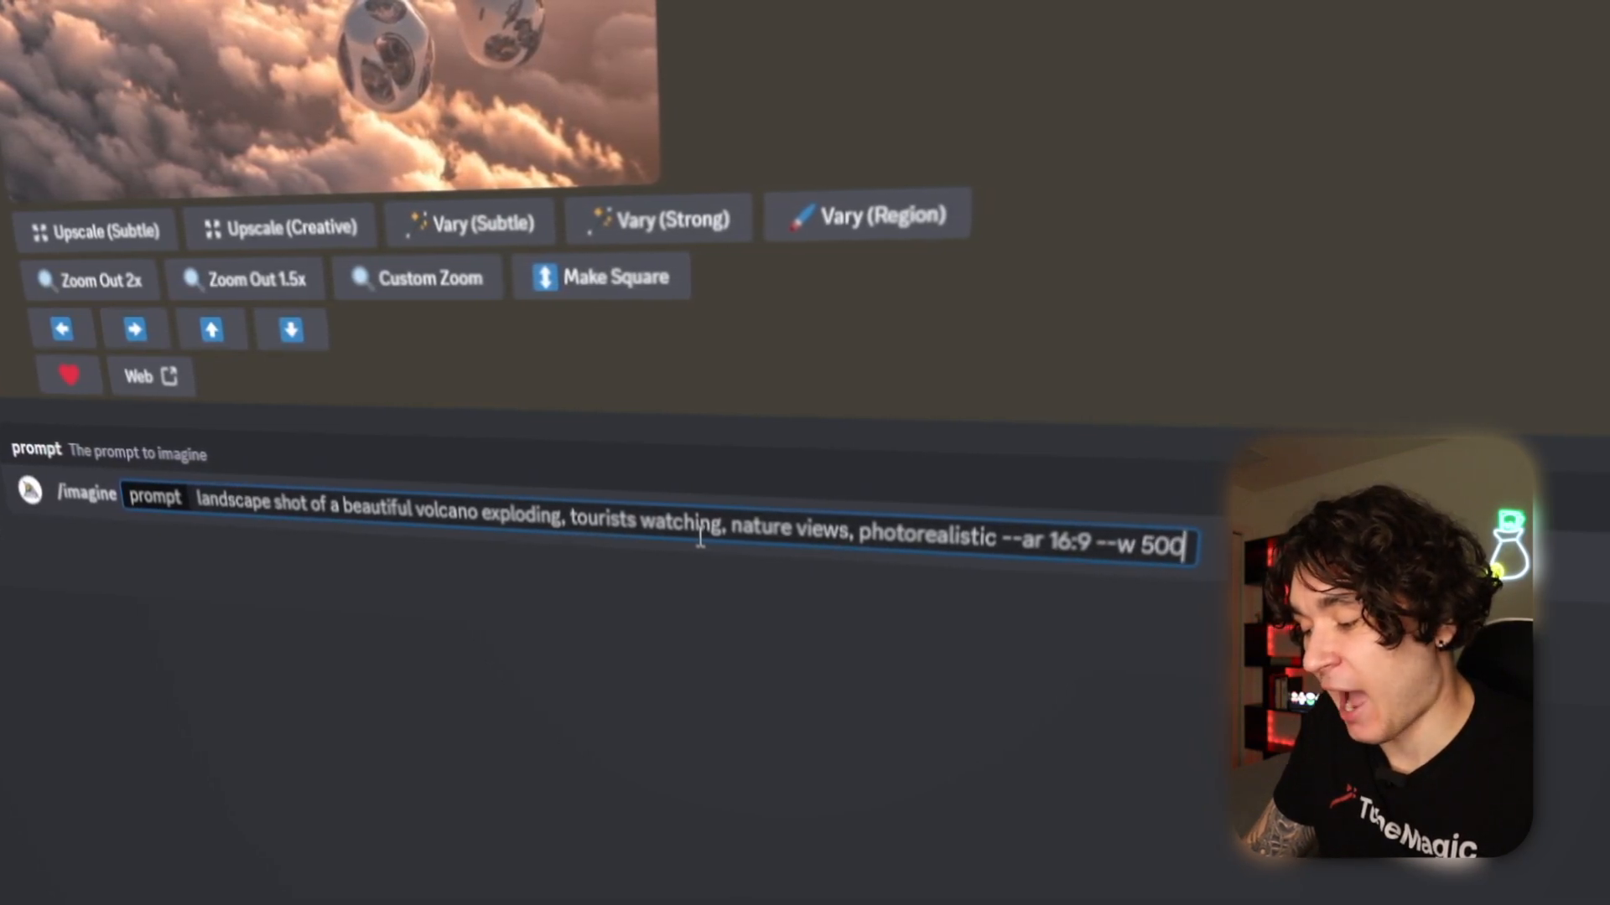
{"action": "key", "text": "BackSpace"}
{"action": "key", "text": "BackSpace"}
{"action": "key", "text": "BackSpace"}
{"action": "type", "text": "300"}
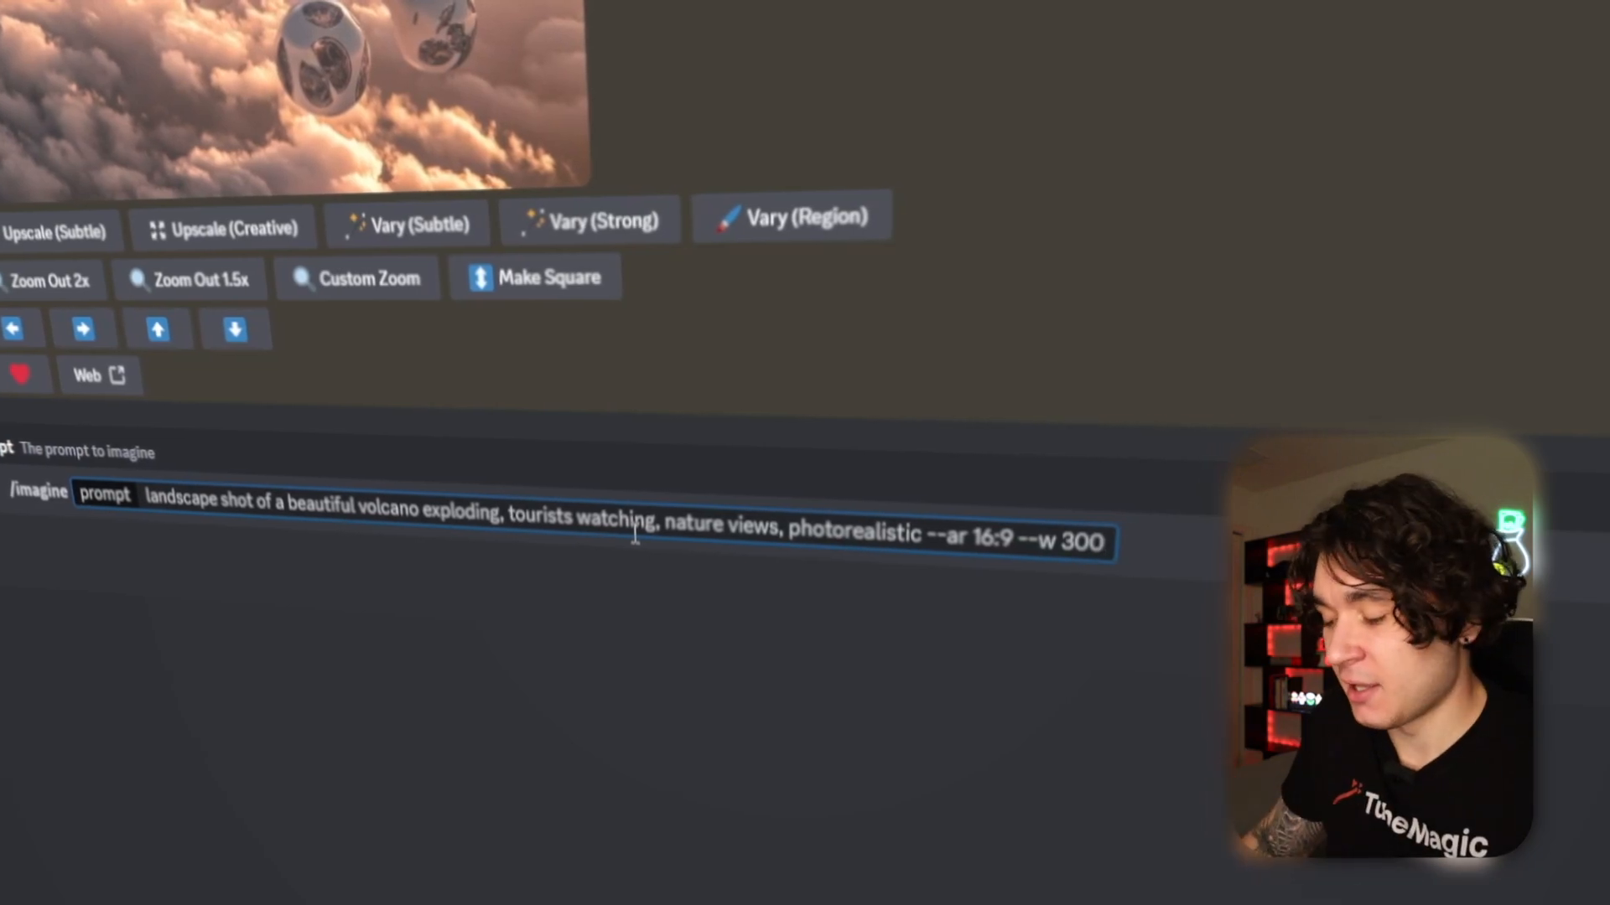
{"action": "key", "text": "Return"}
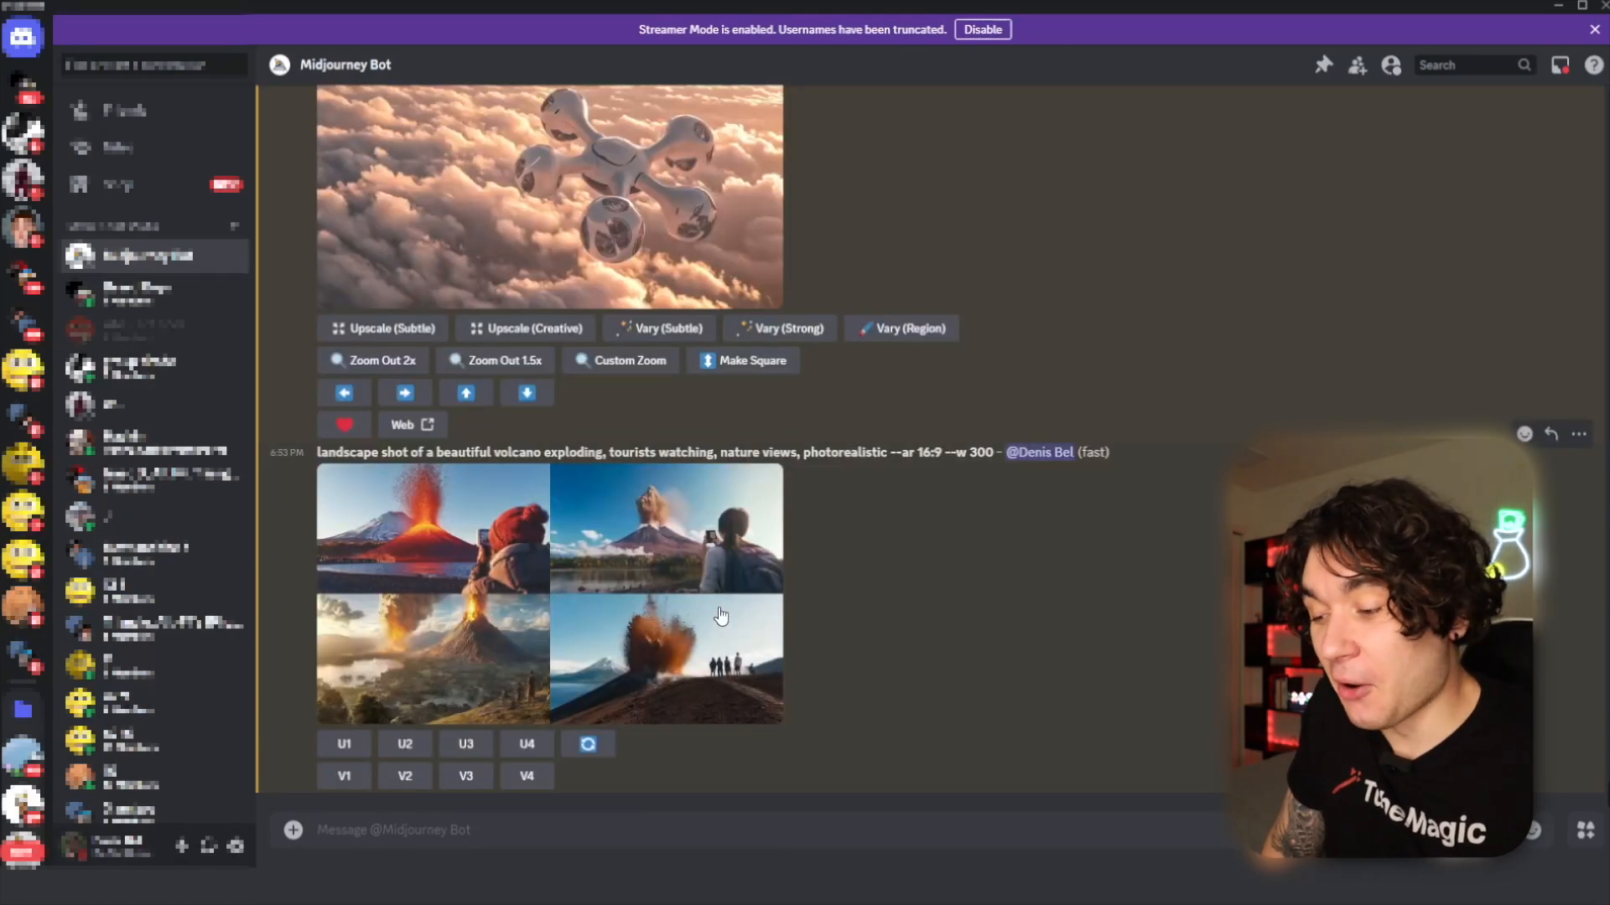
- Inspect the volcano image grid enlarged, upscale its first image, and view the upscaled result
{"action": "left_click", "coordinate": [720, 616]}
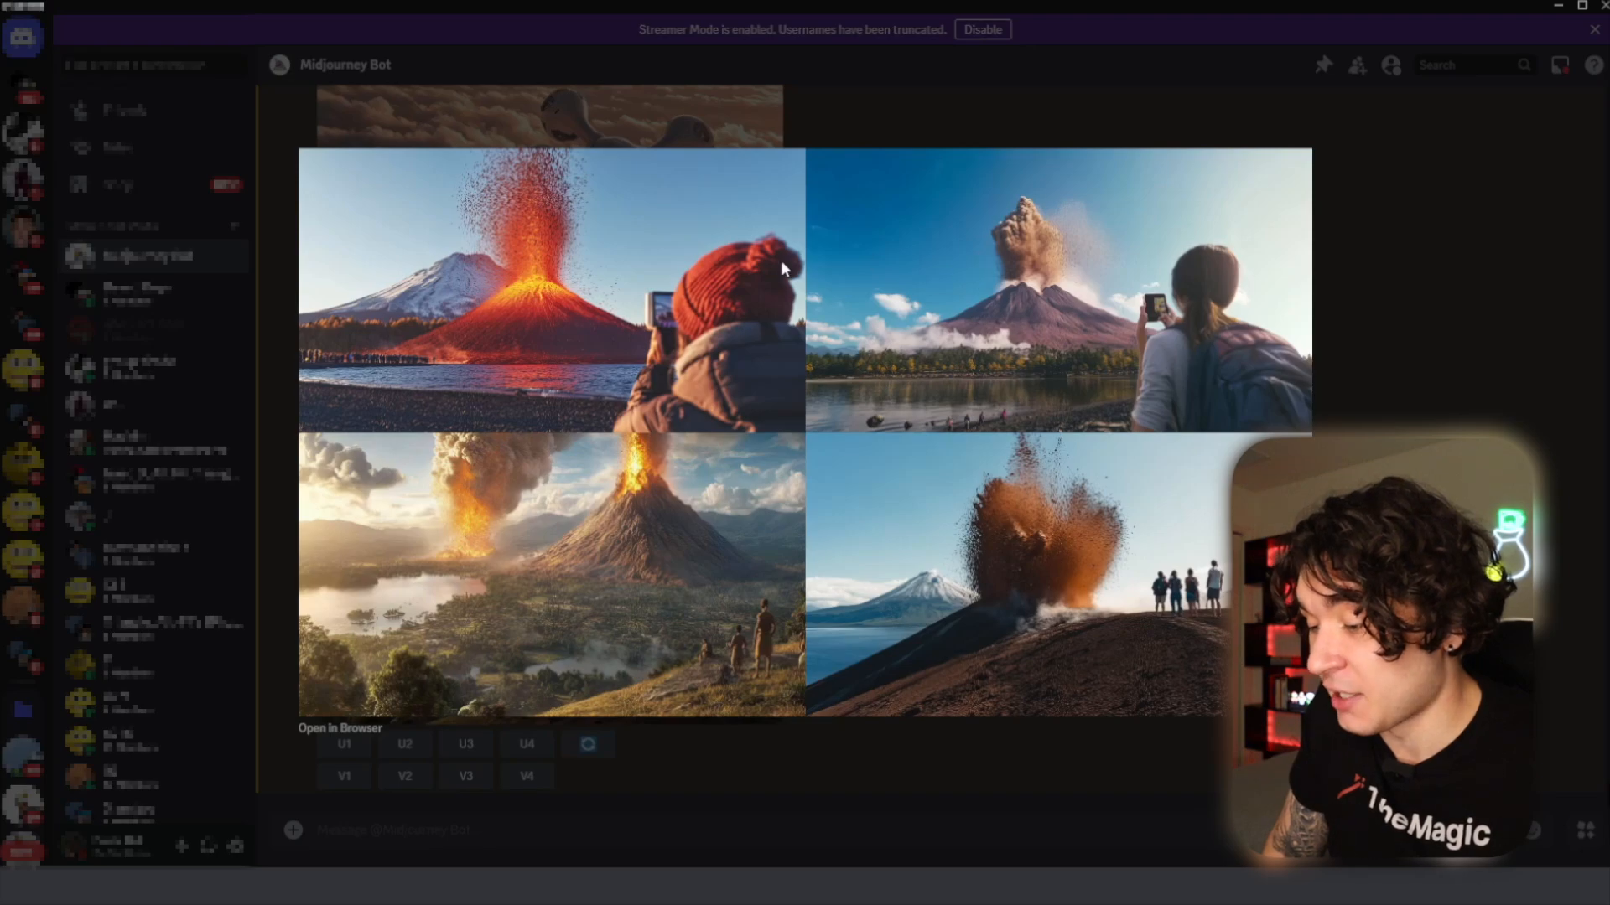
{"action": "left_click", "coordinate": [352, 753]}
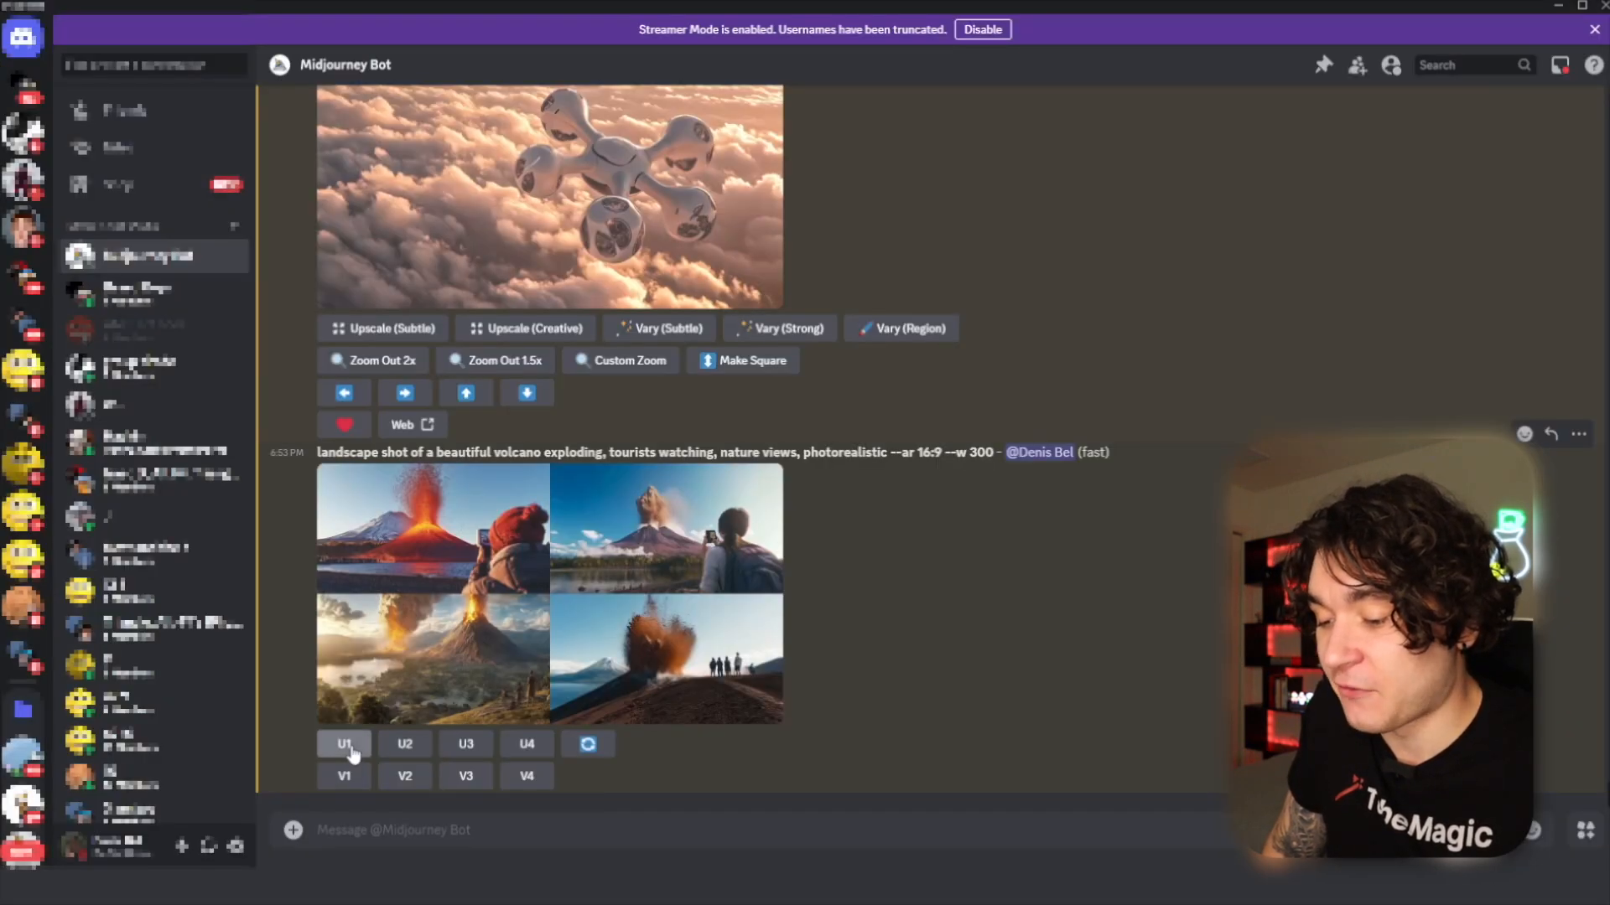
{"action": "left_click", "coordinate": [352, 753]}
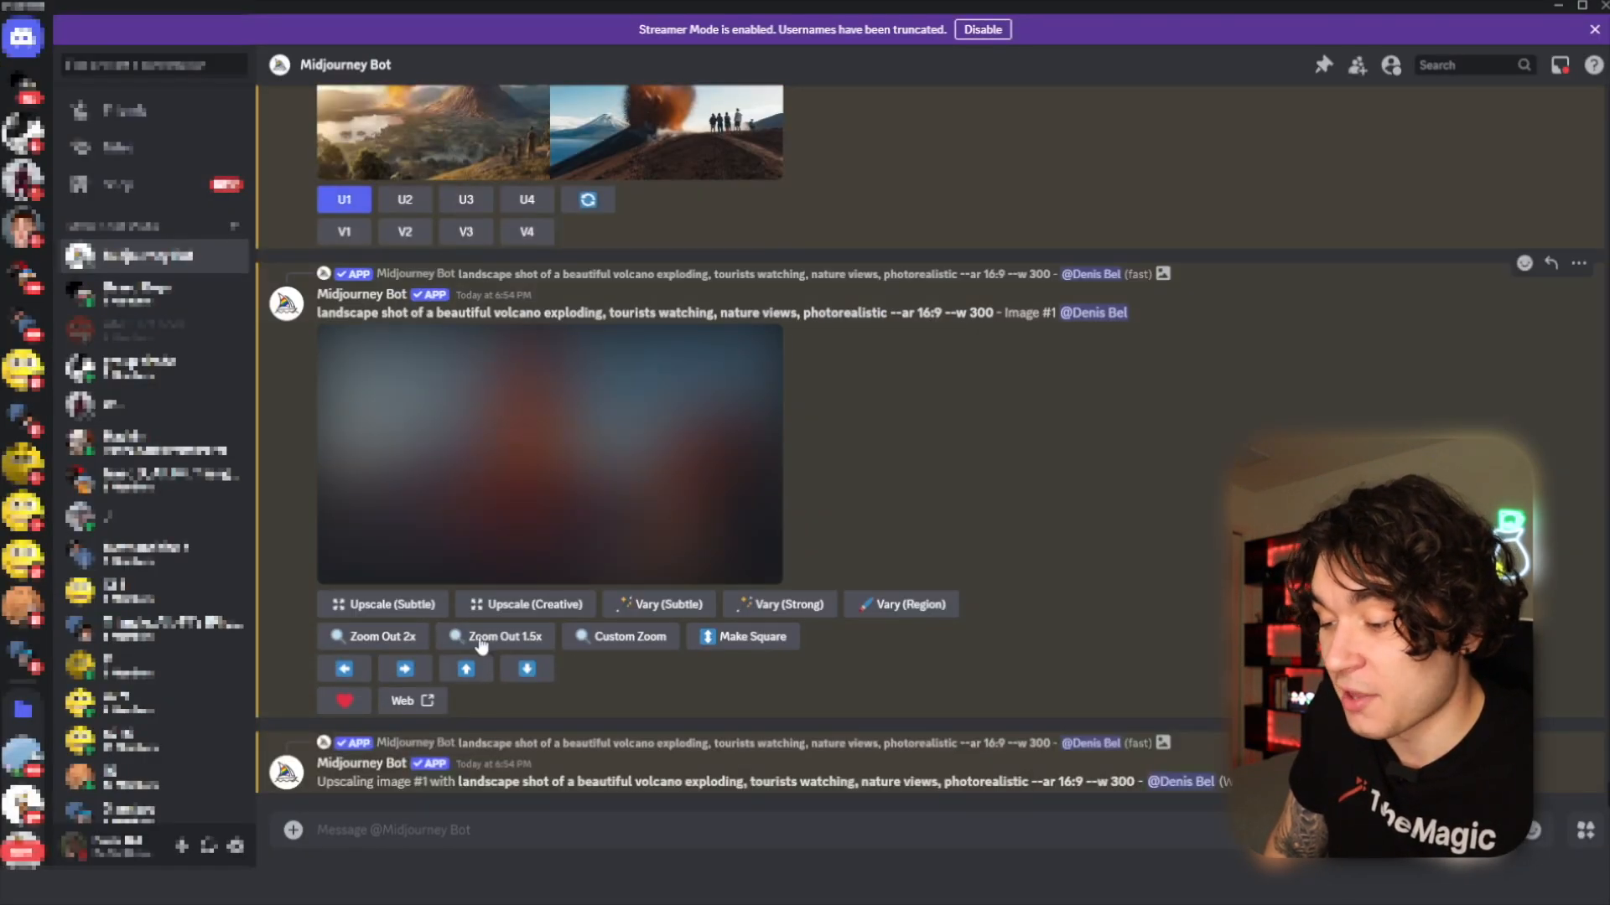
{"action": "left_click", "coordinate": [677, 575]}
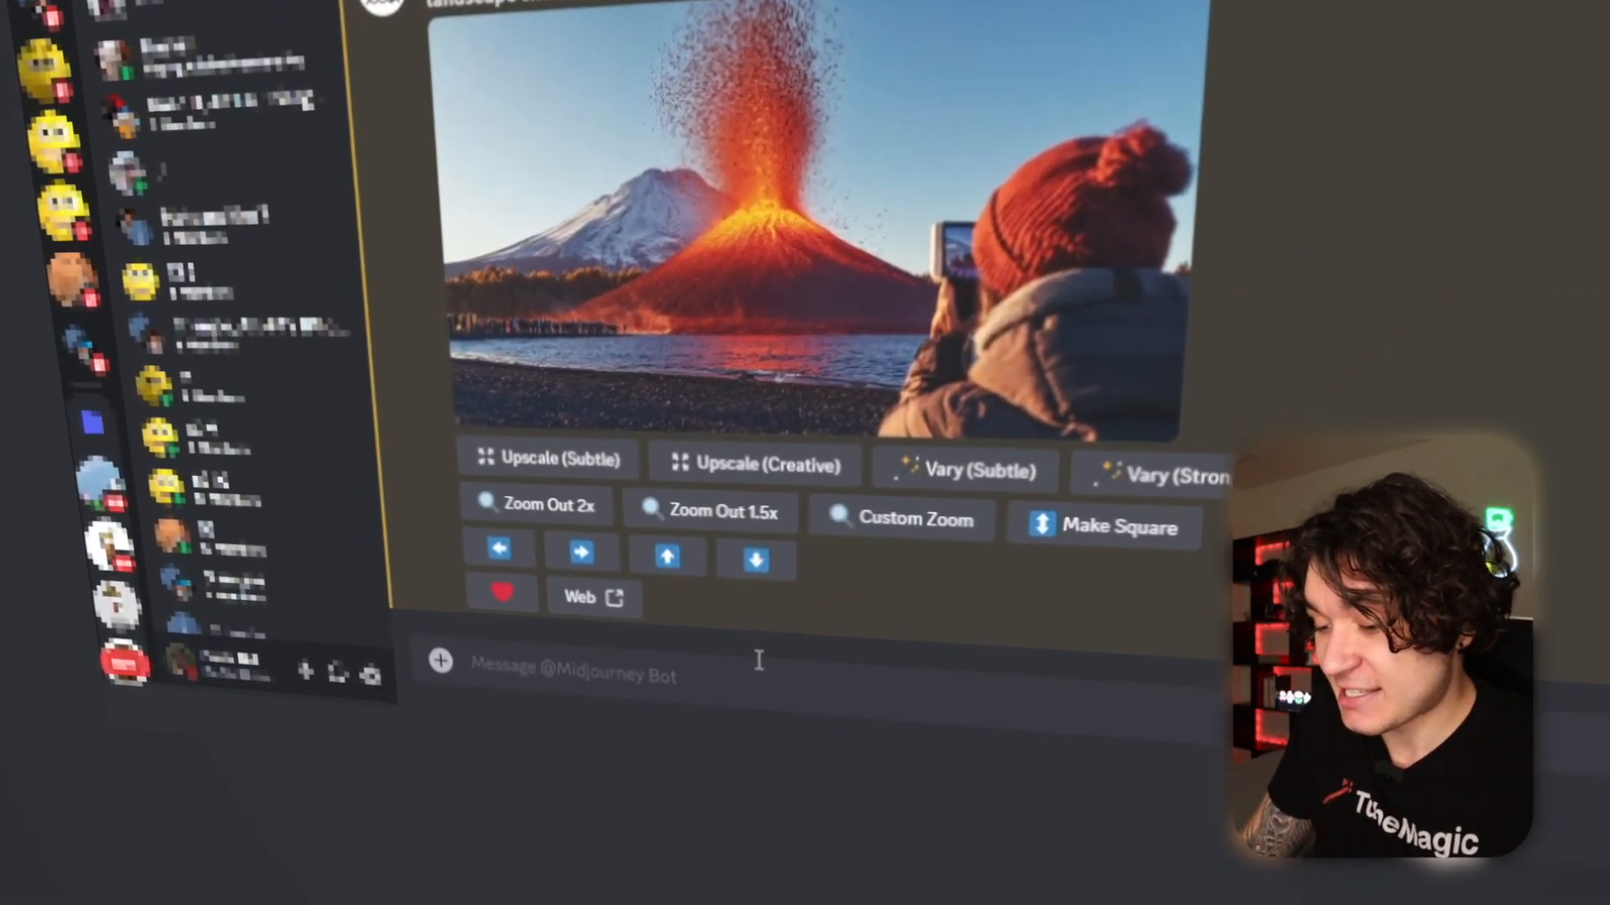
- Run /blend with Full_and_Budget_Nether_Portal.png as image1 and the green oval whirl clipart PNG as image2
{"action": "type", "text": "/blend"}
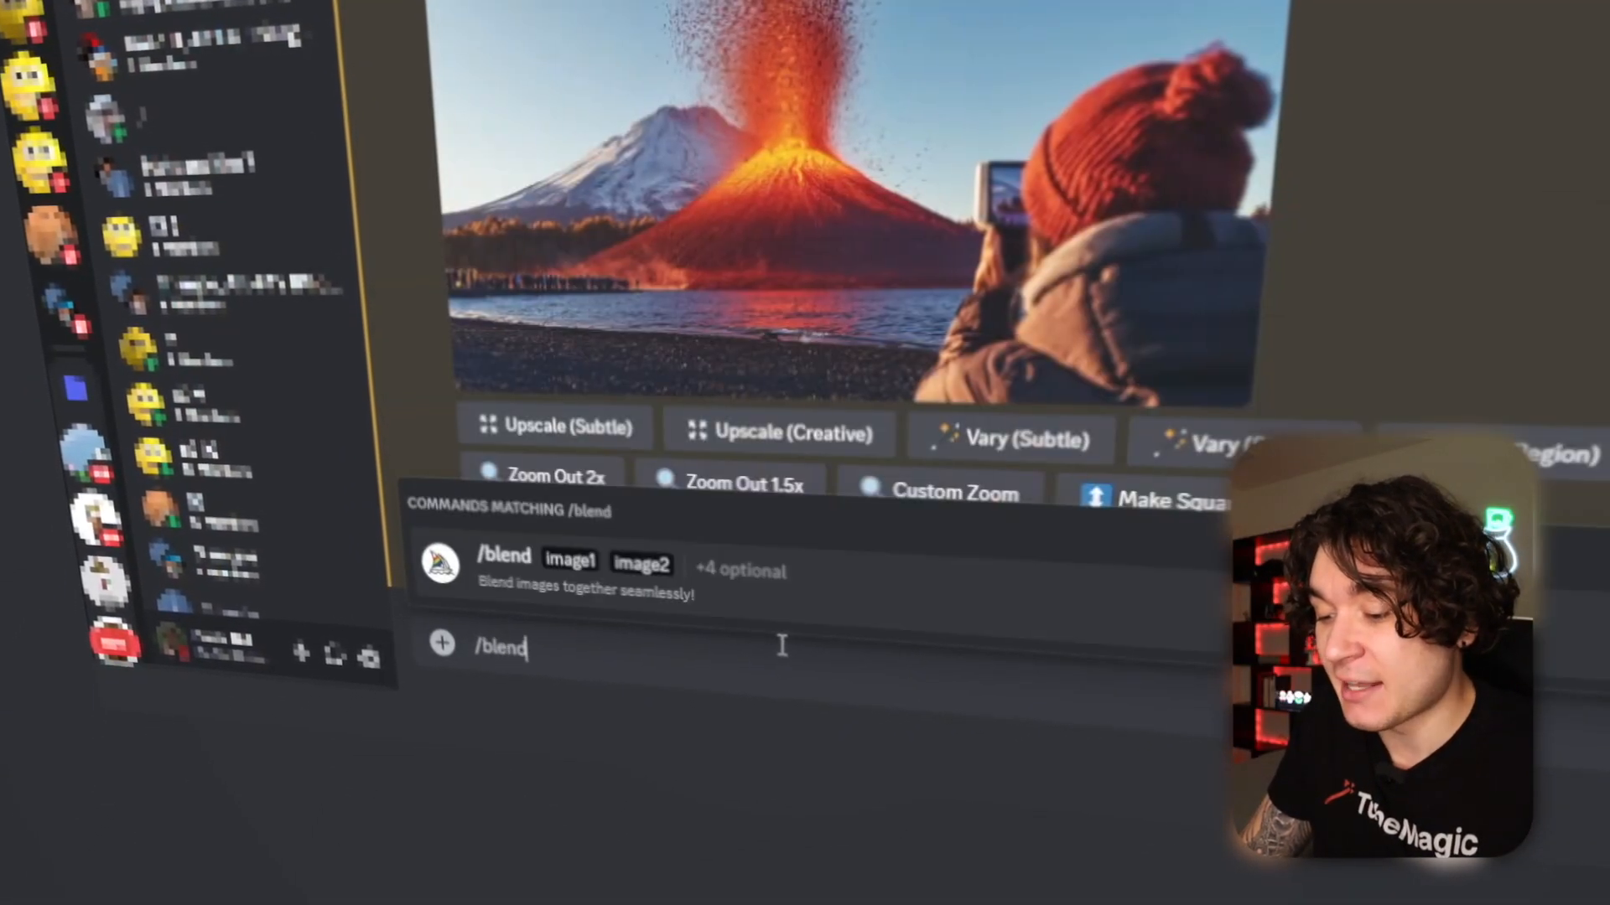
{"action": "key", "text": "Return"}
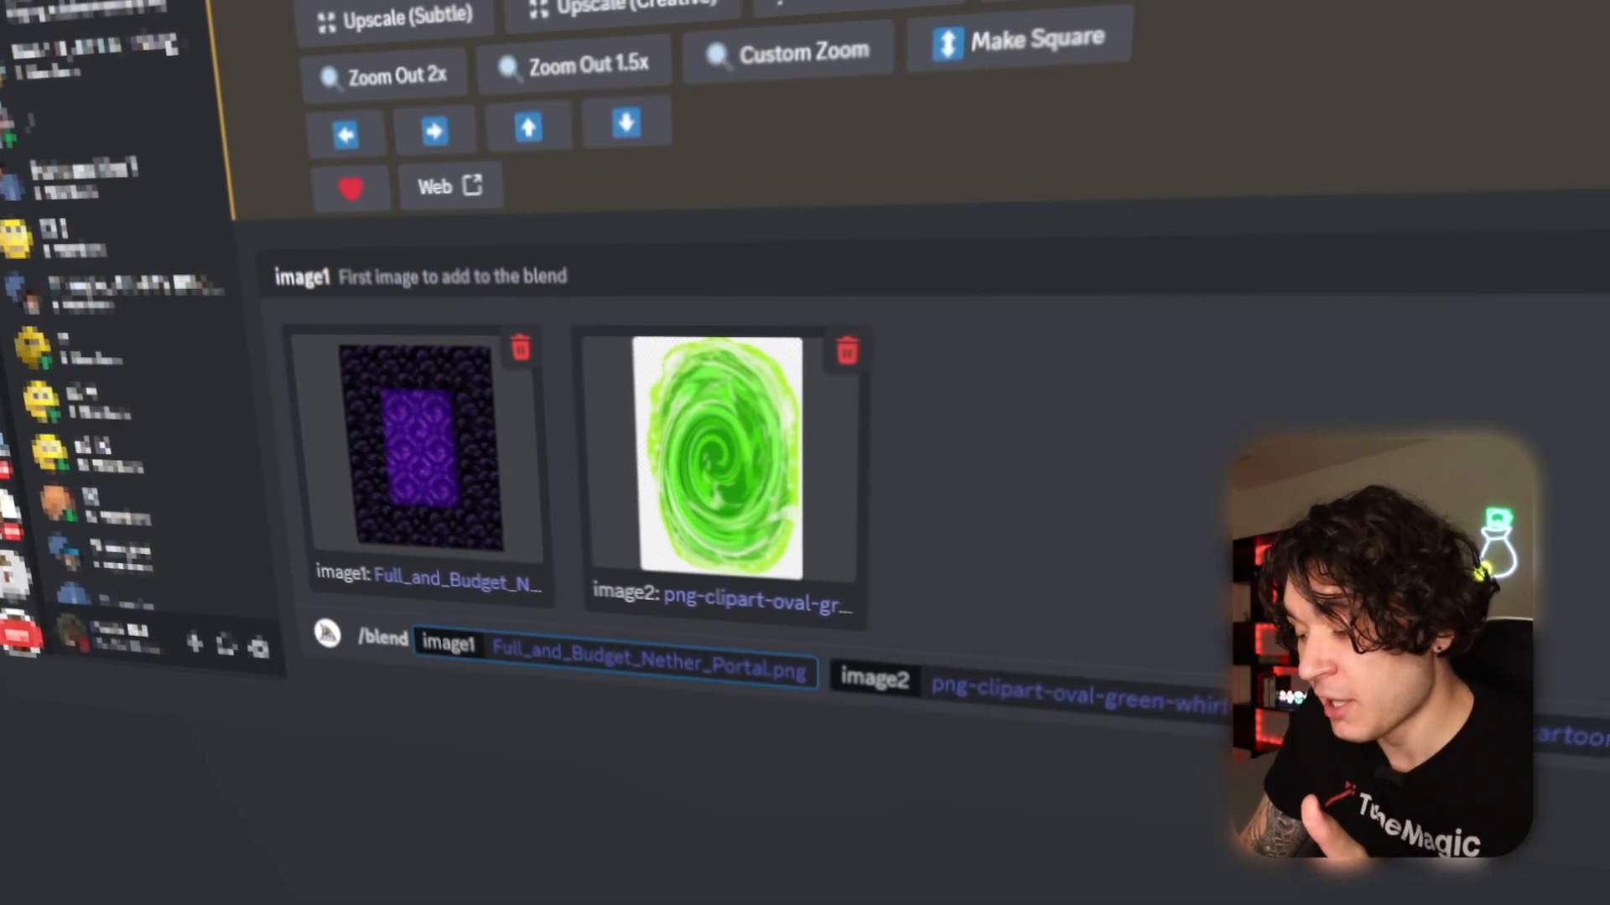
{"action": "key", "text": "Tab"}
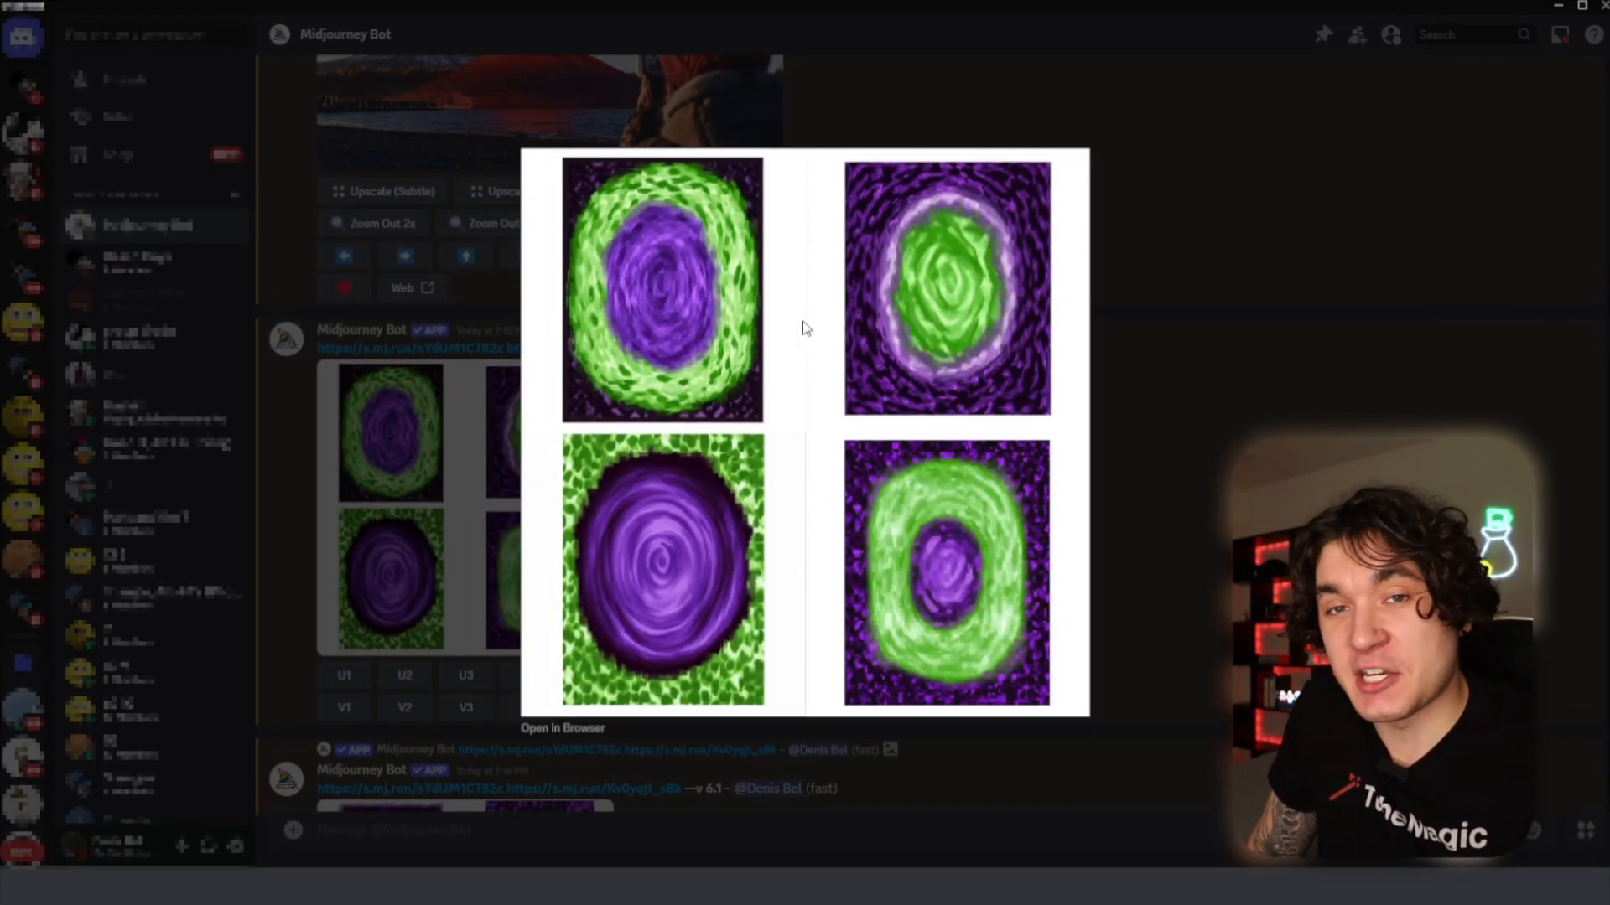
- Inspect the rerolled portal blend grid enlarged, upscale its fourth image, and view the upscaled portal
{"action": "left_click", "coordinate": [1204, 417]}
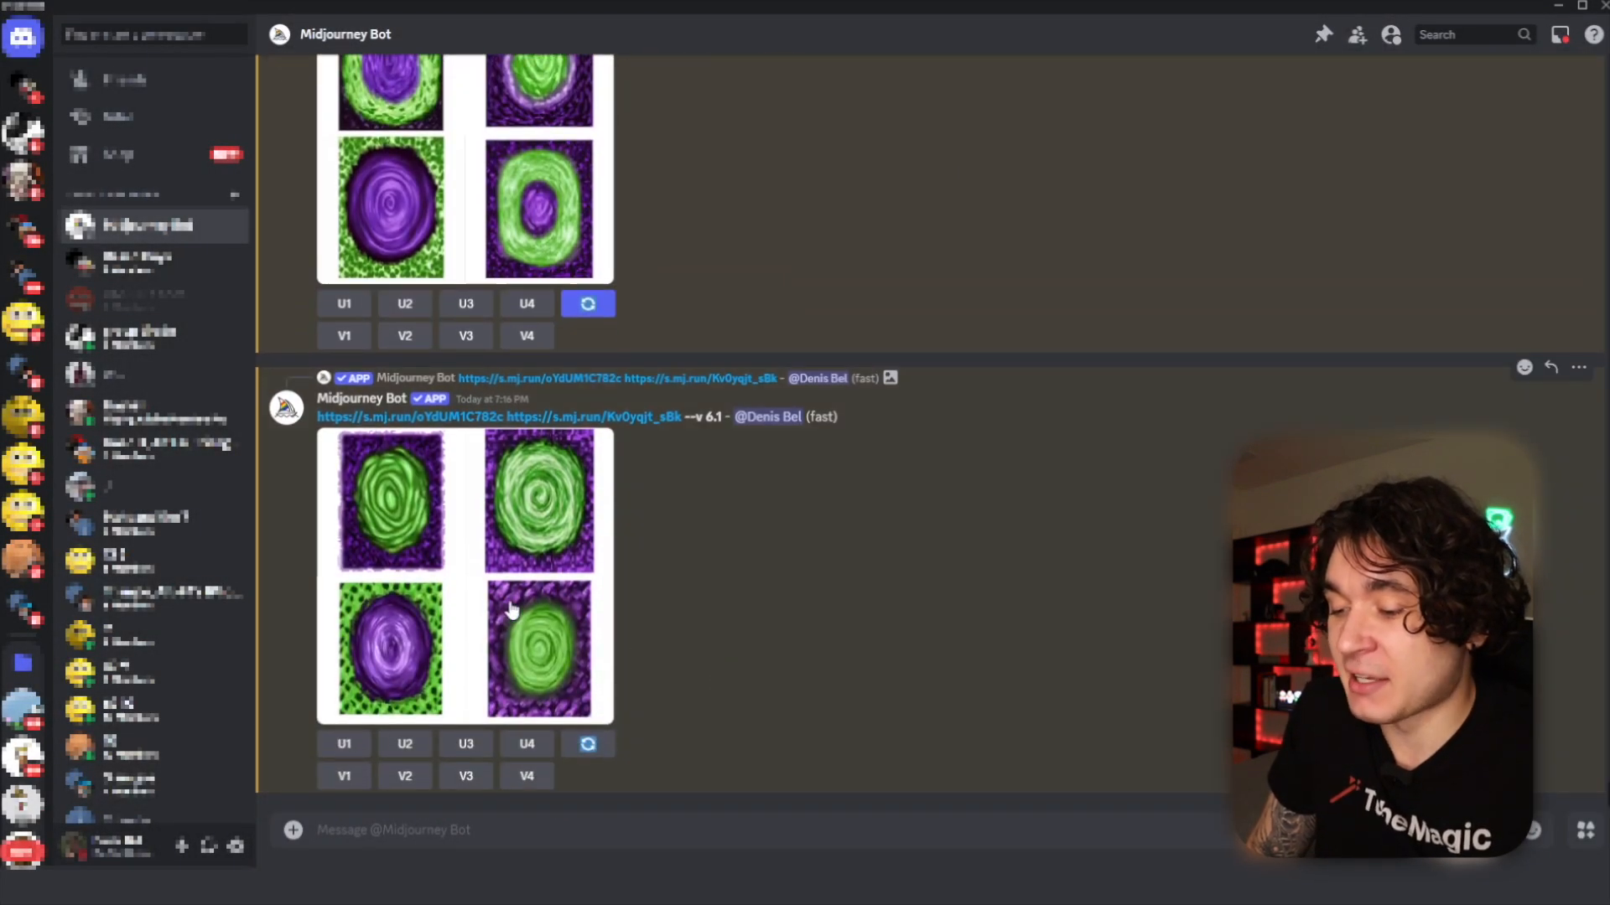
{"action": "left_click", "coordinate": [512, 609]}
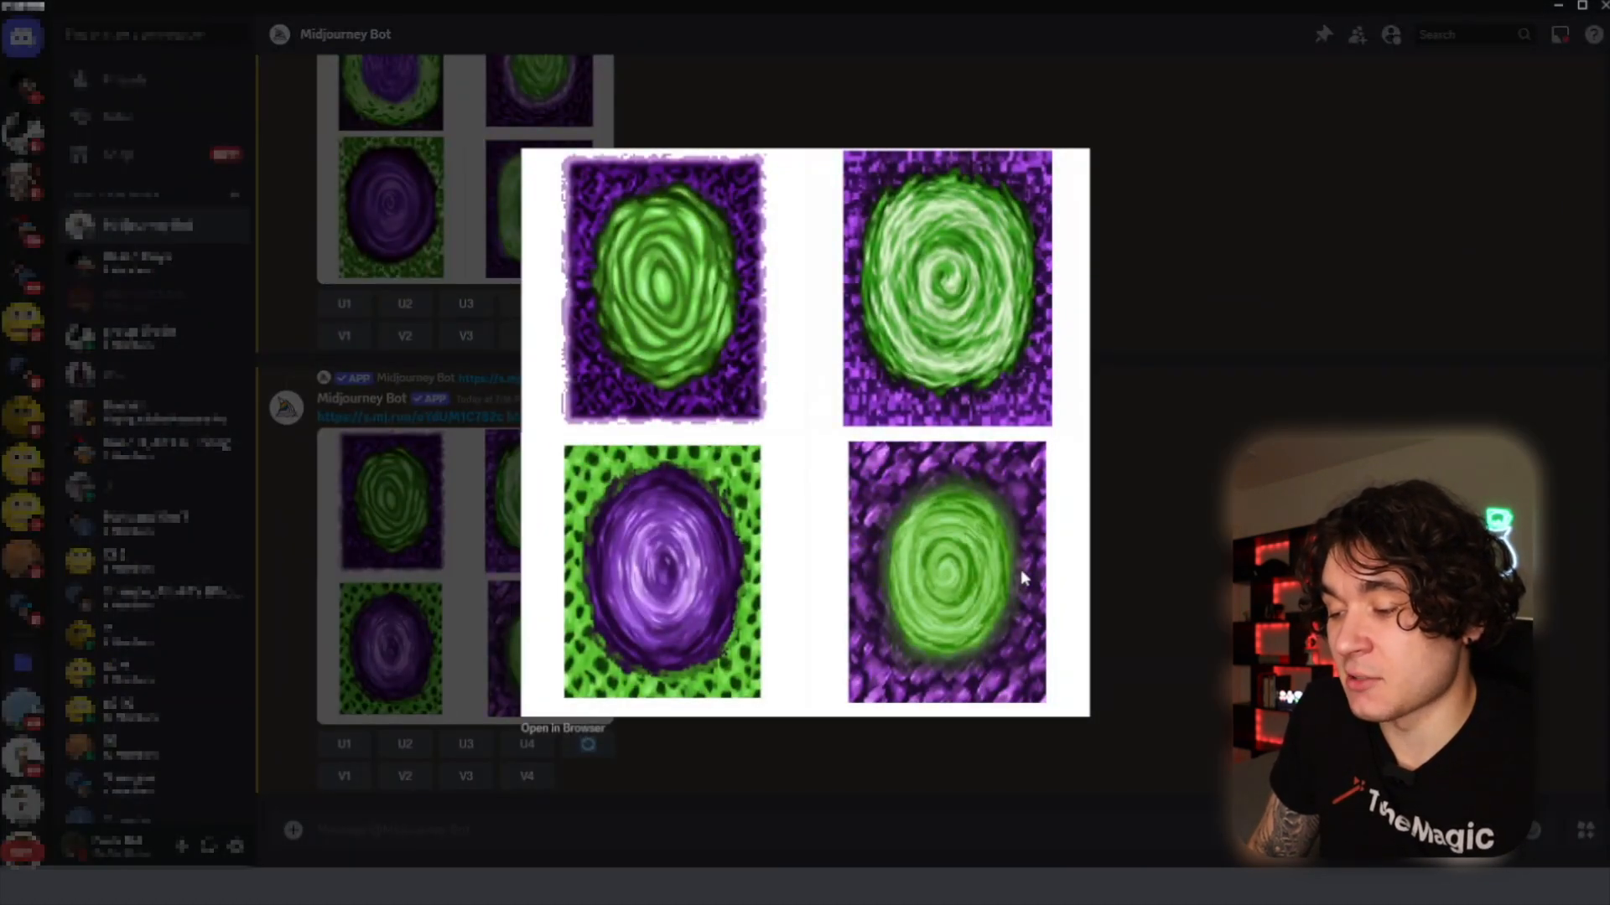
{"action": "left_click", "coordinate": [541, 742]}
{"action": "left_click", "coordinate": [527, 744]}
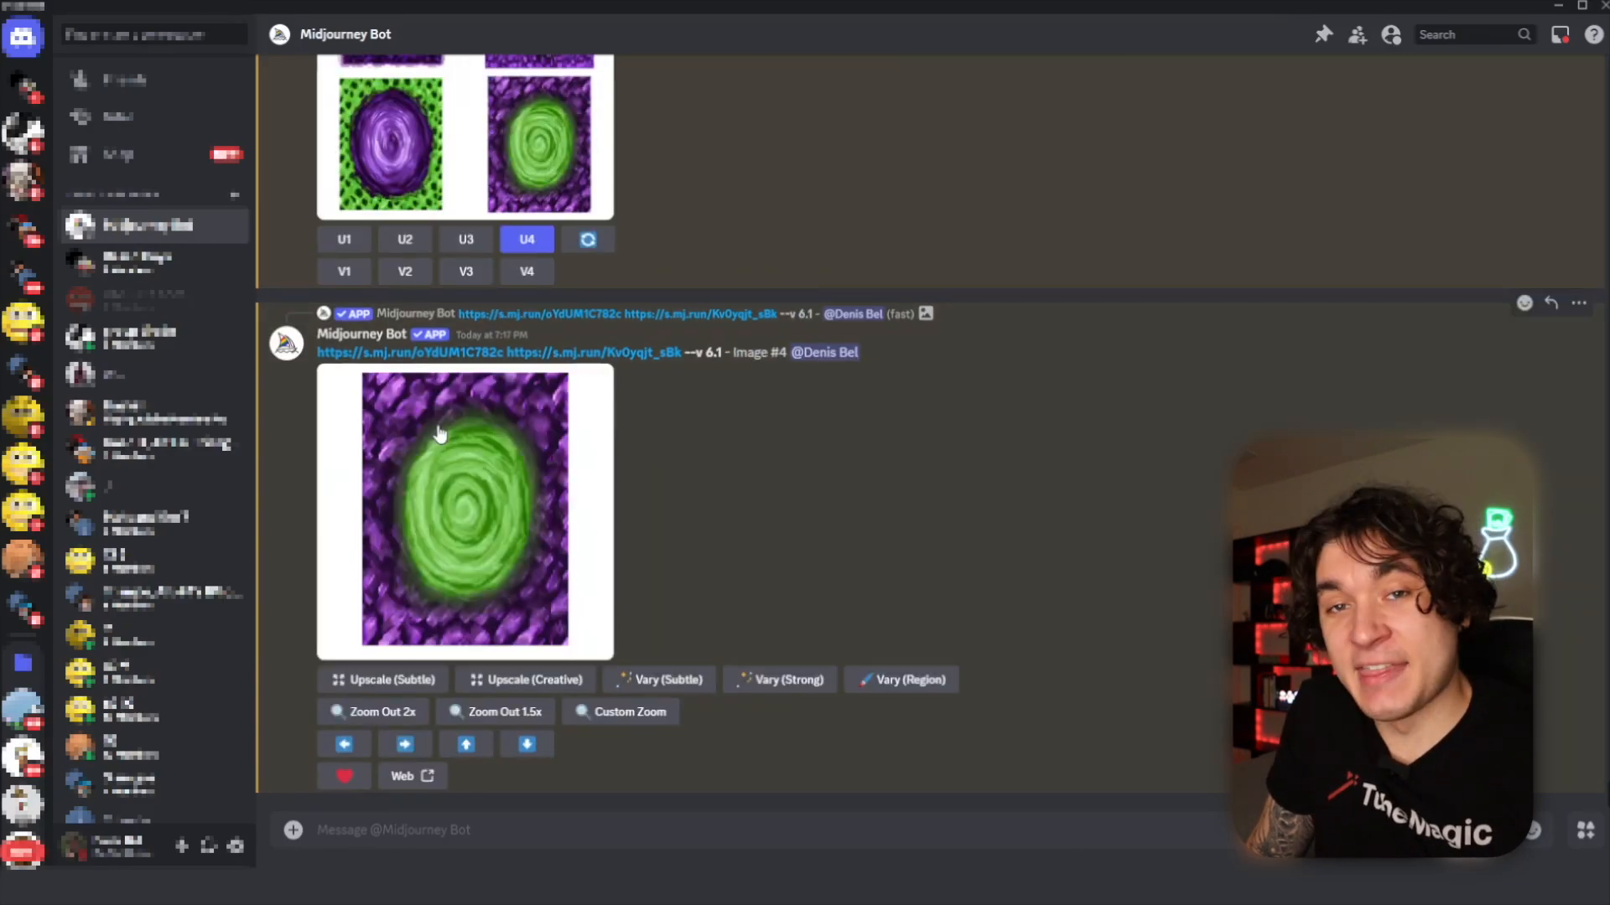
{"action": "left_click", "coordinate": [439, 434]}
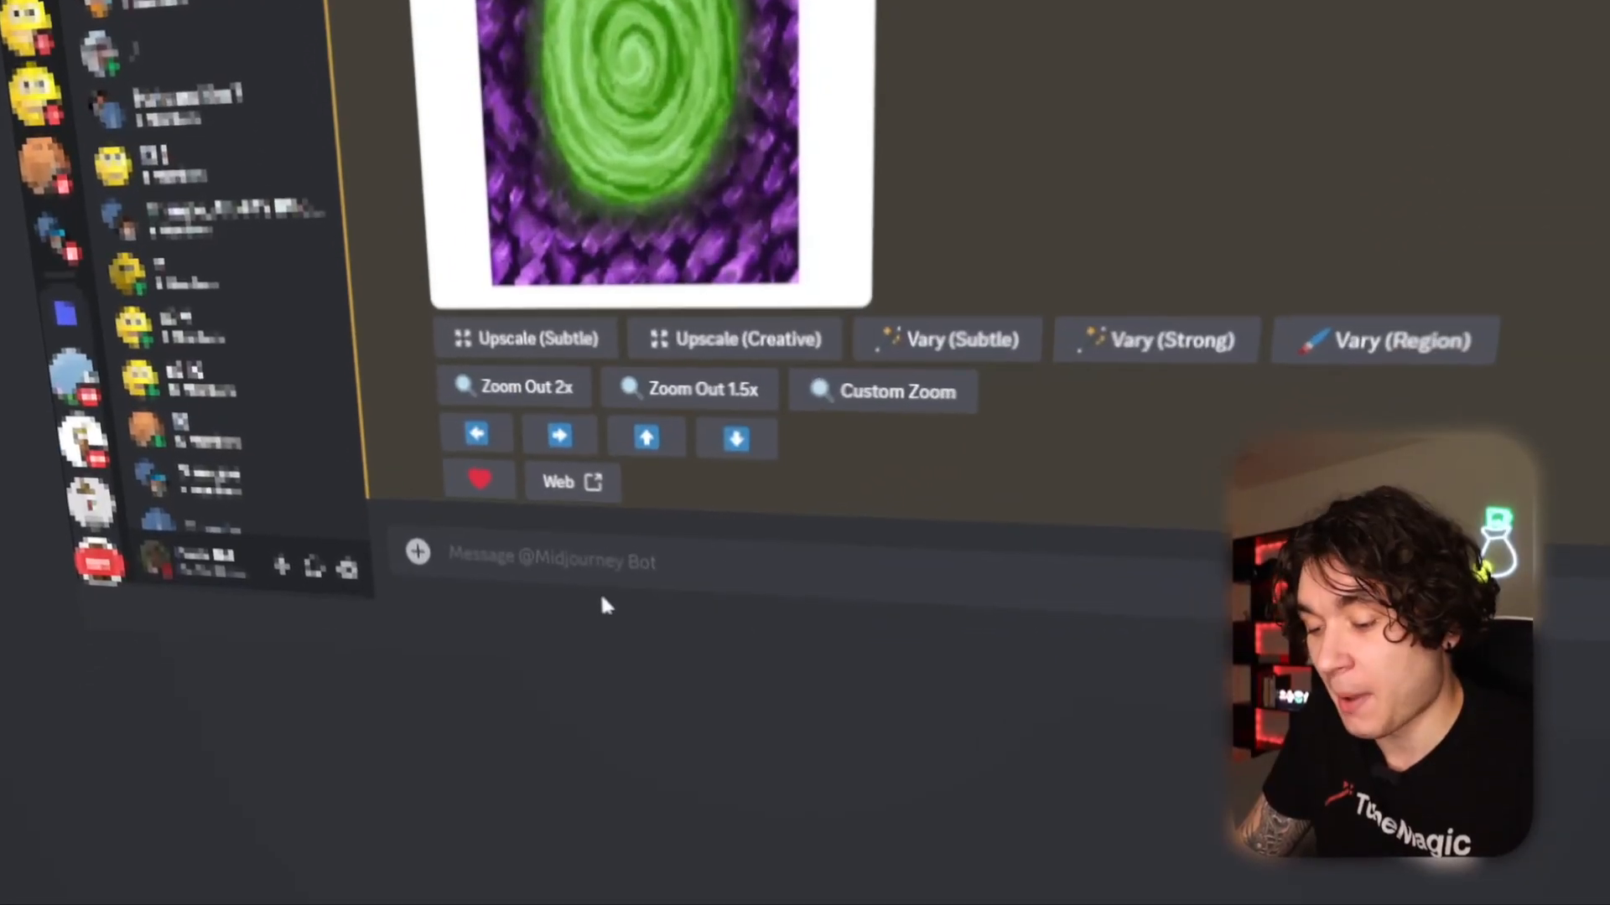
- Run /imagine with "american colonies with a flying saucer hovering above them, pilgrims staring at a ufo flying above them, photorealistic, time period set in 1700s --ar 16:9"
{"action": "type", "text": "/imagine"}
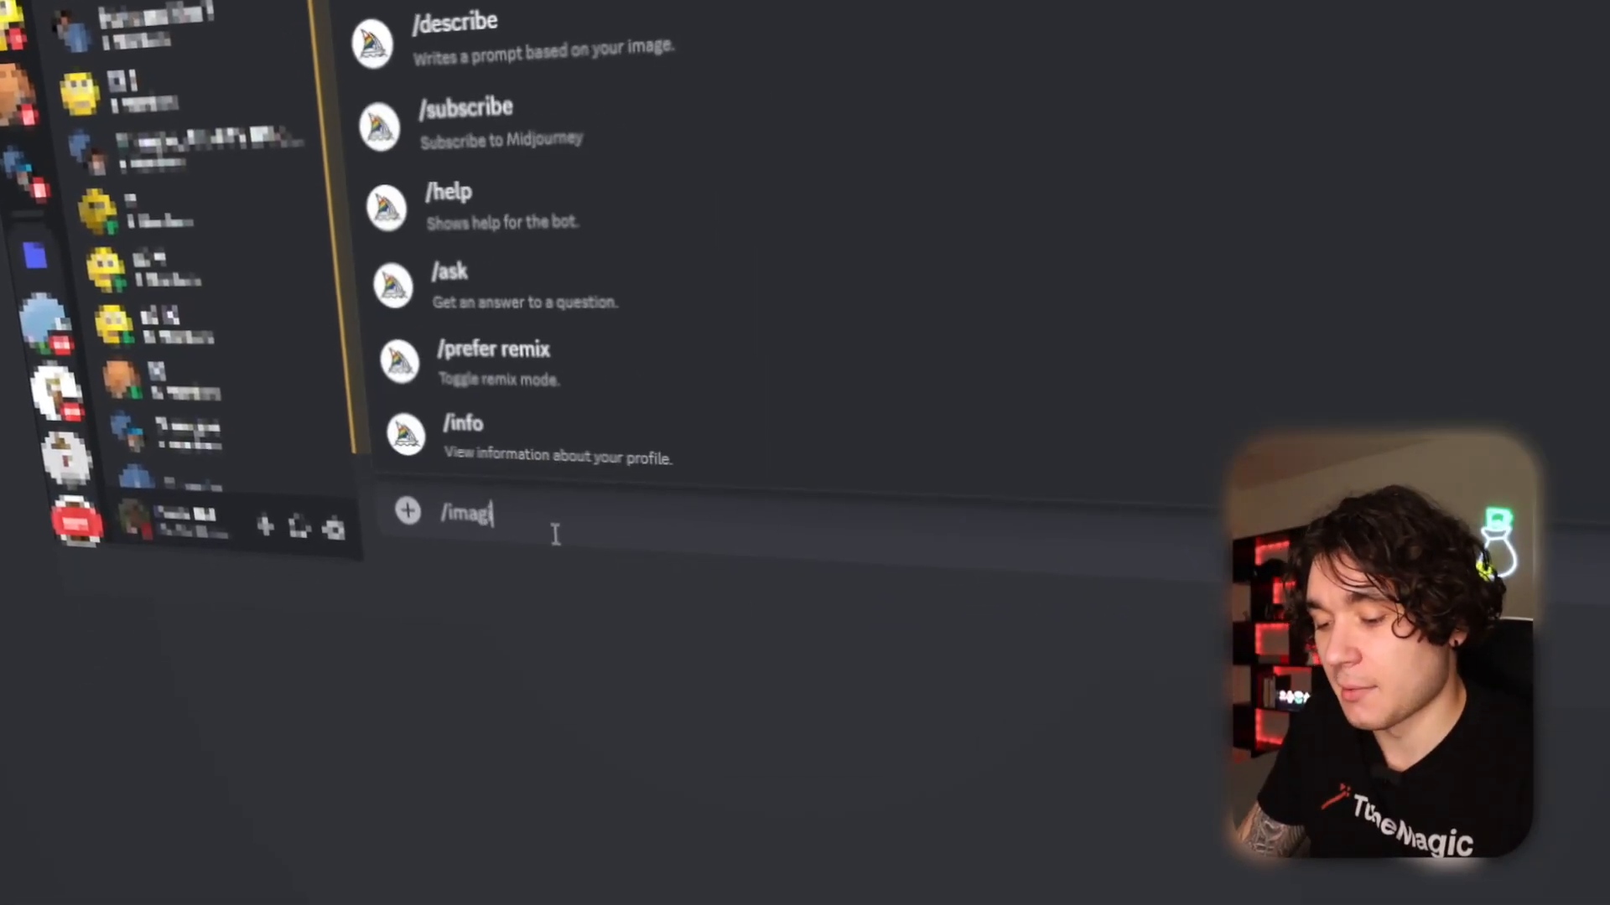
{"action": "key", "text": "Tab"}
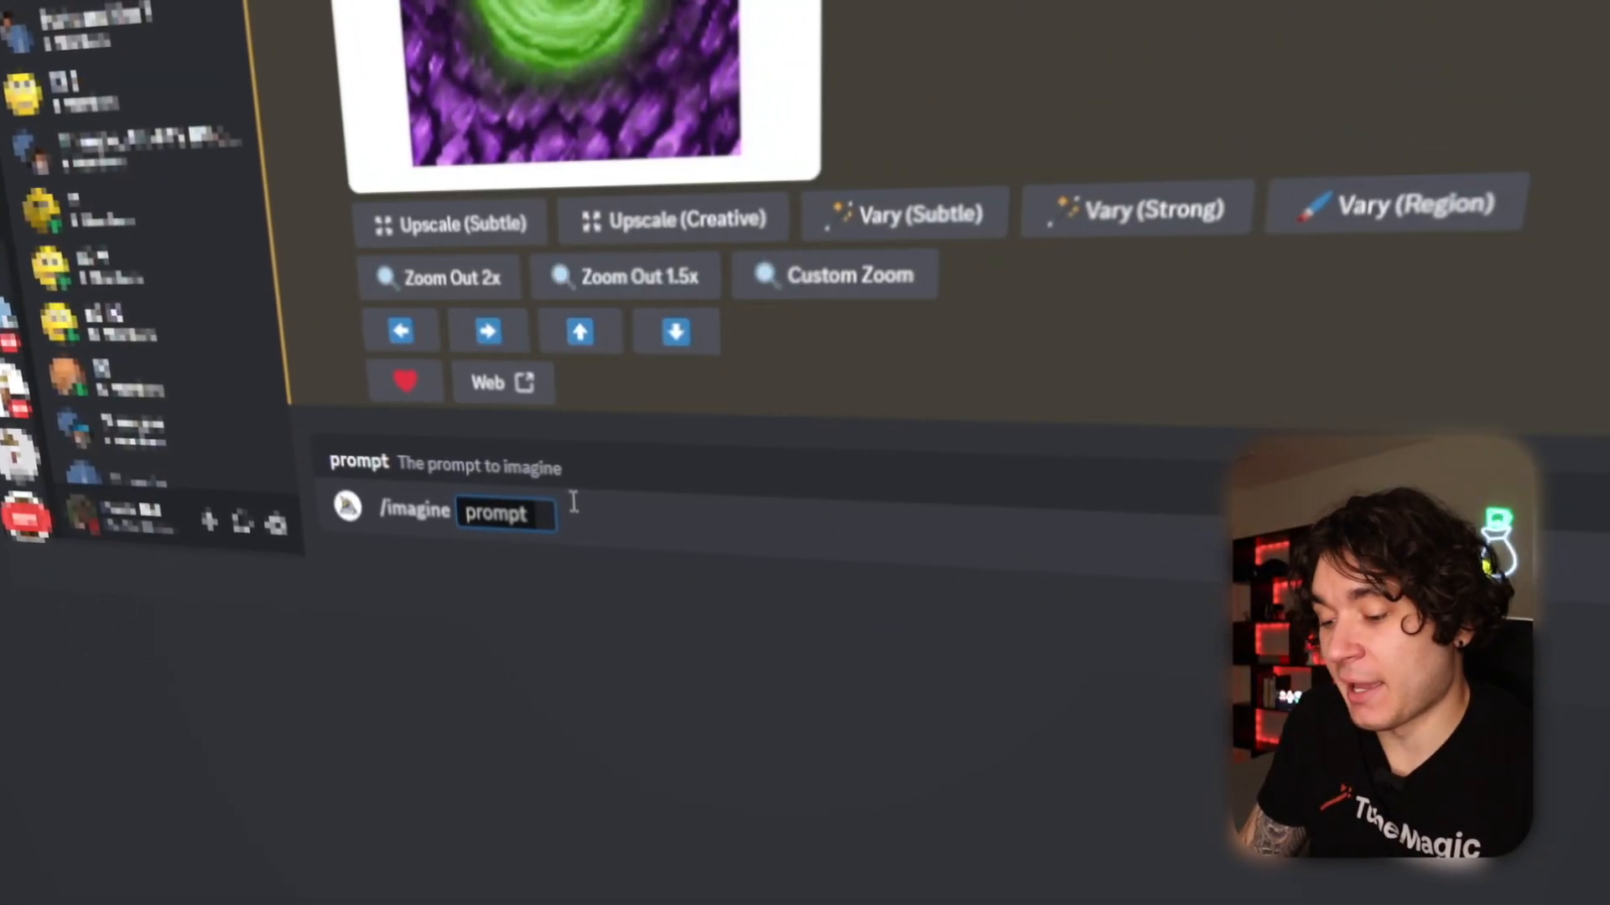
{"action": "type", "text": "american colonies"}
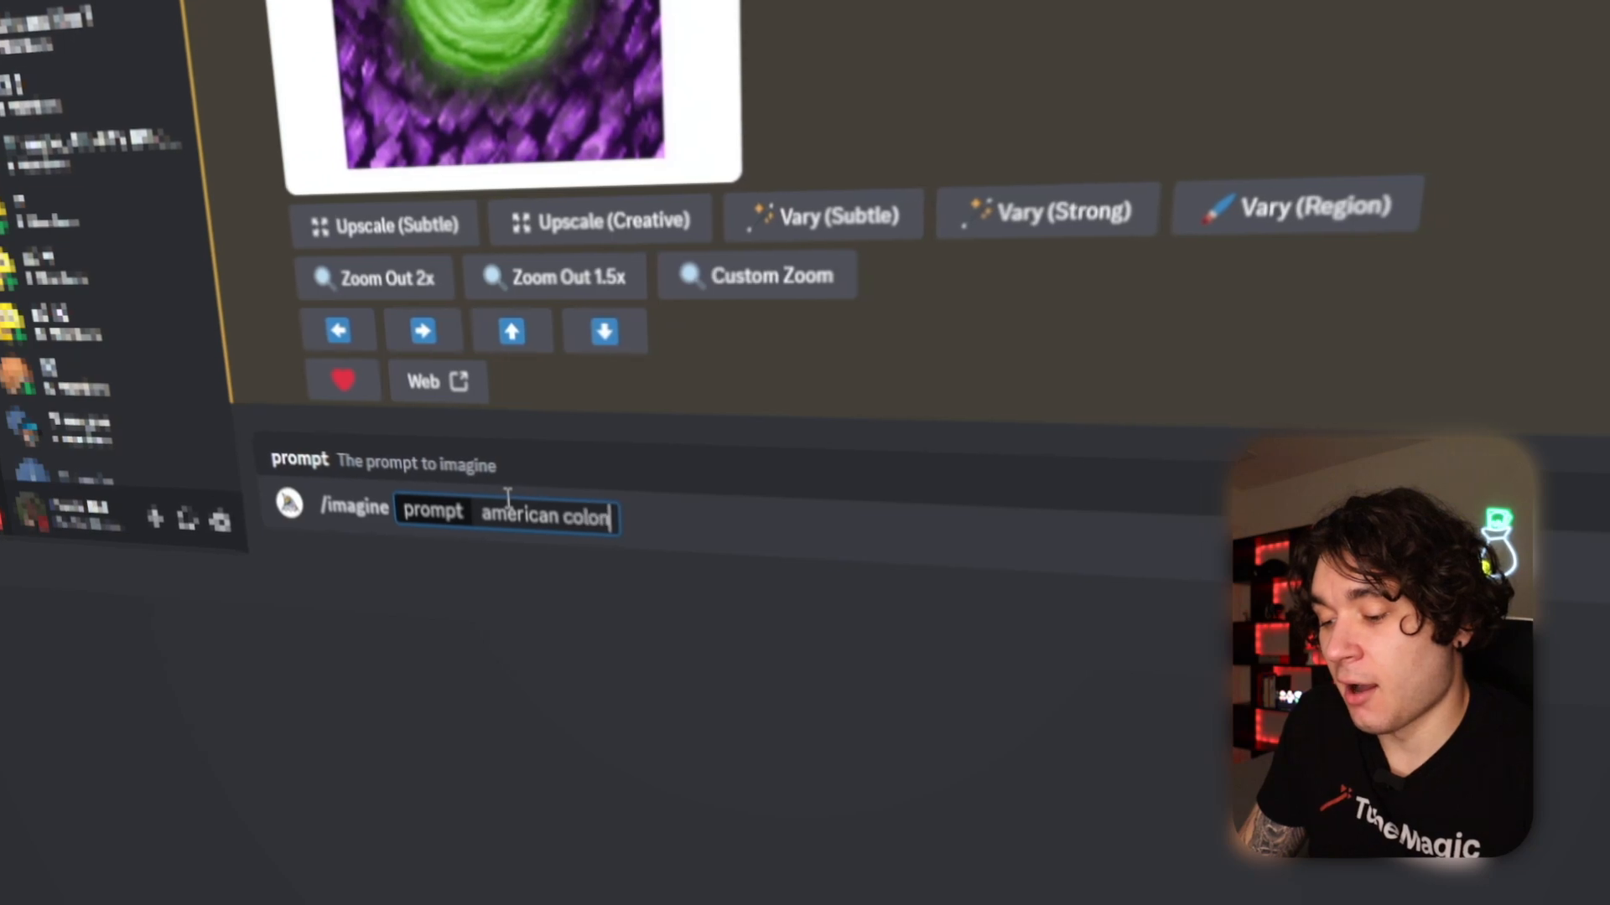
{"action": "type", "text": " with a flying sa"}
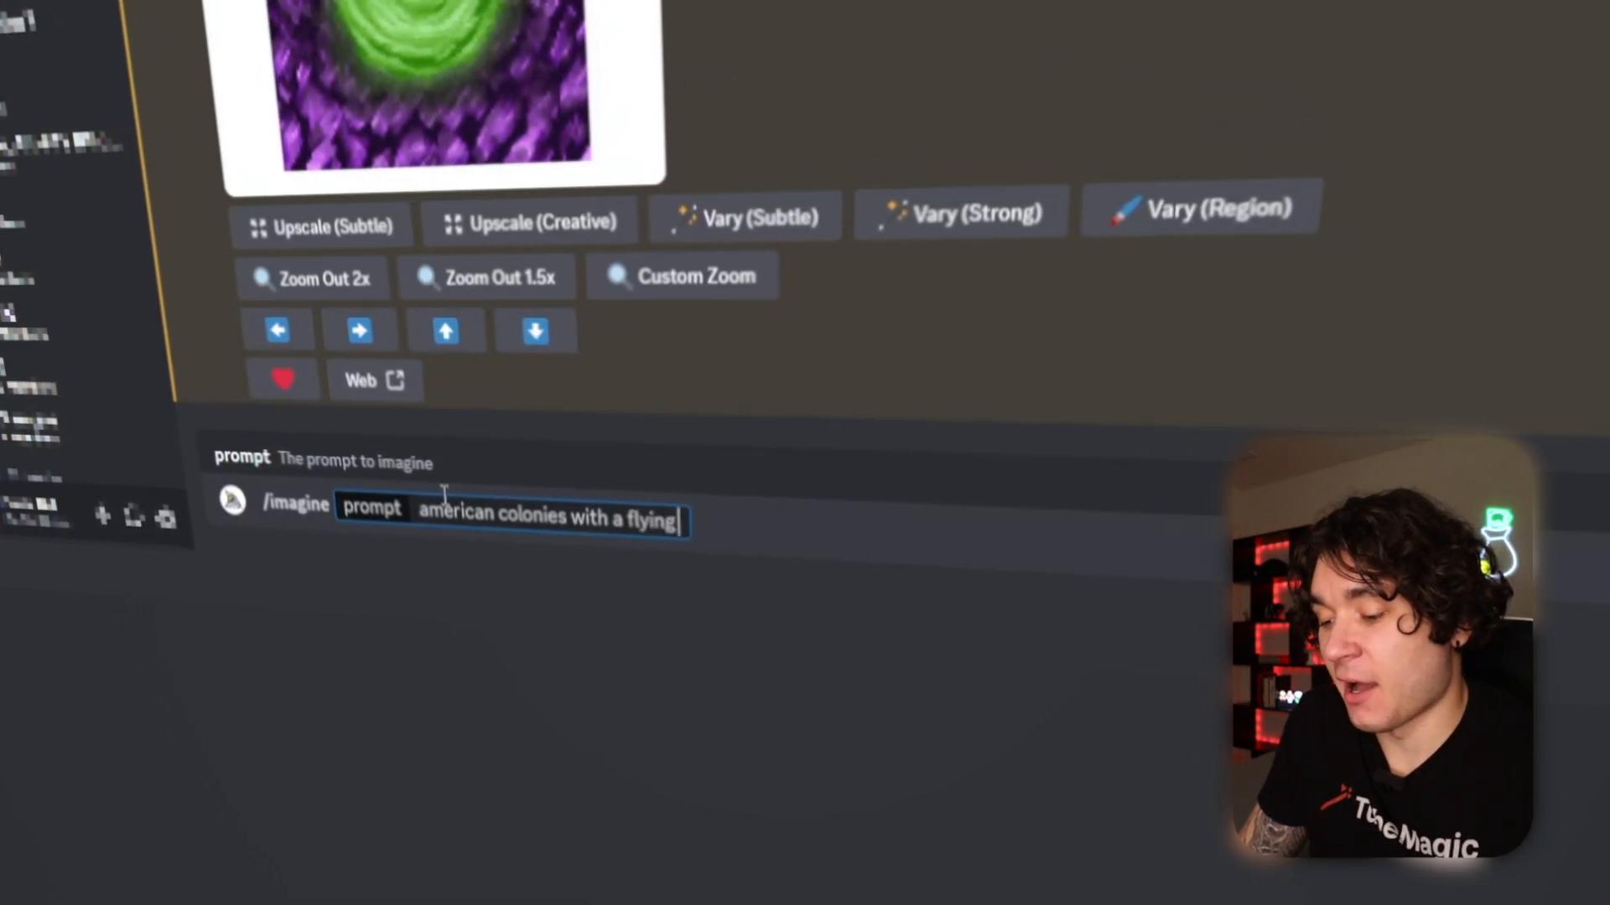
{"action": "type", "text": "ucer hovering abov"}
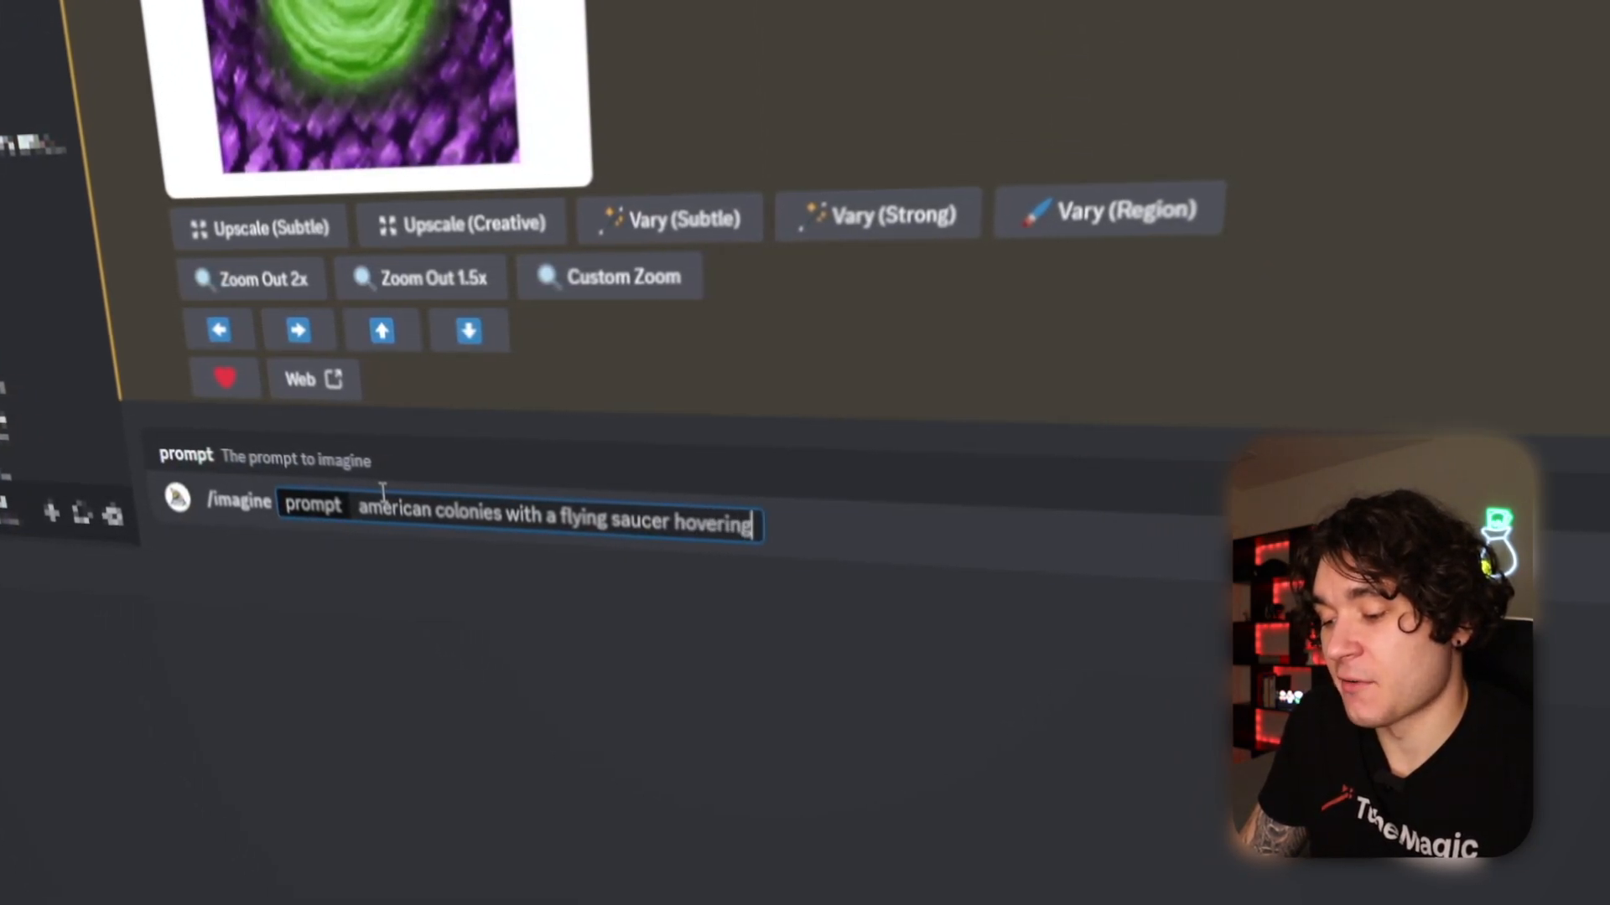
{"action": "type", "text": "e them, pilgrim"}
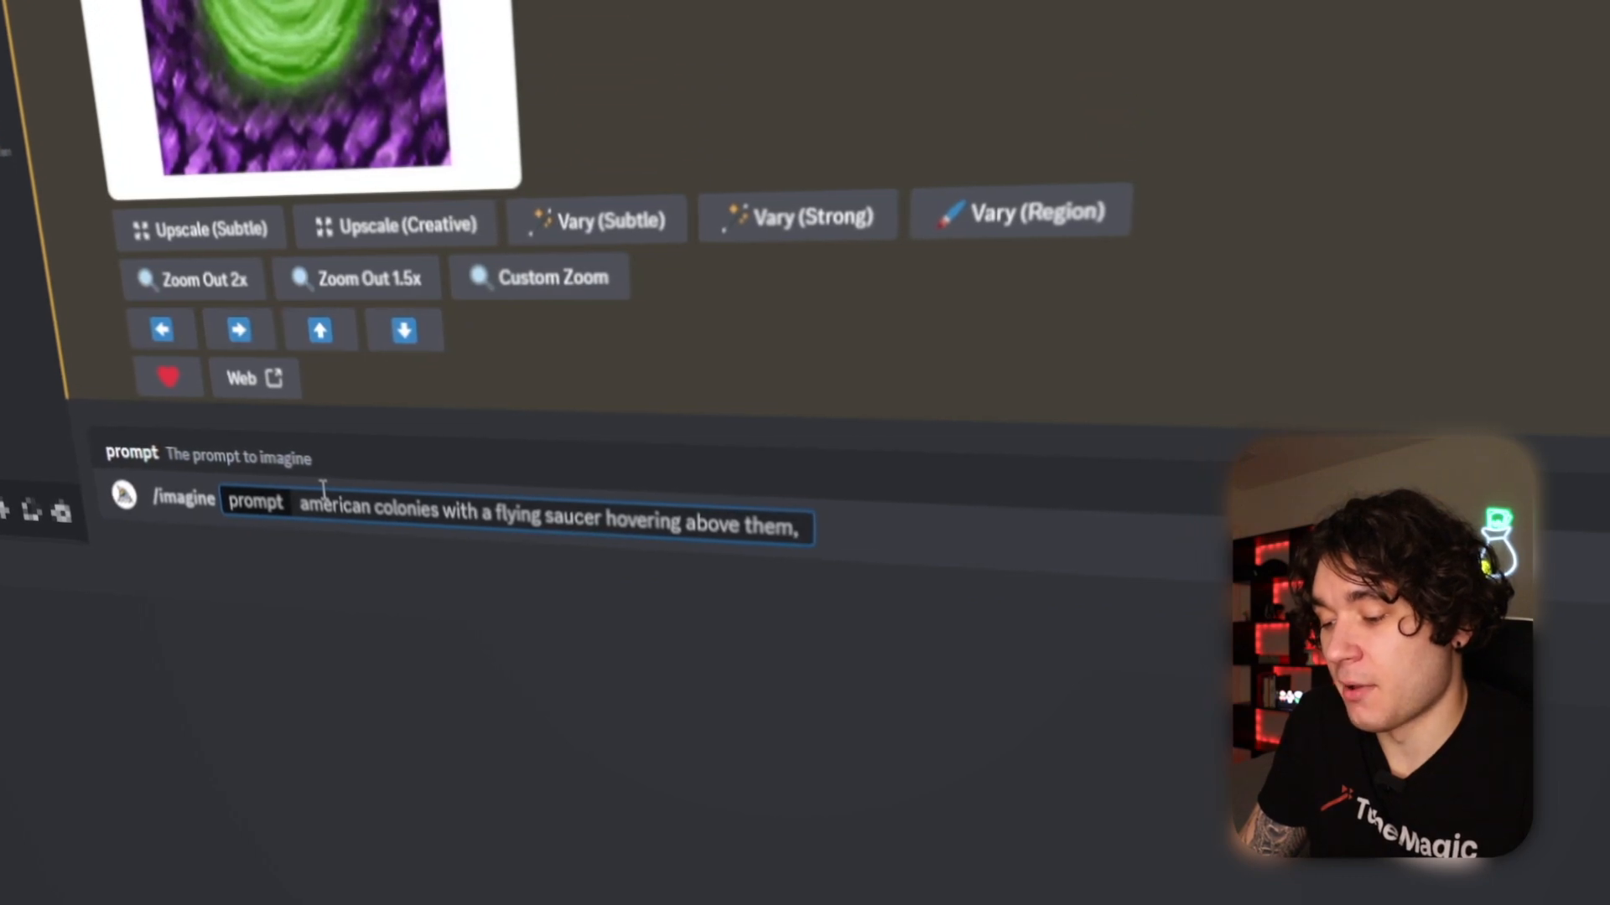
{"action": "type", "text": "s staring at a ufo flying above them, photorealistic, time"}
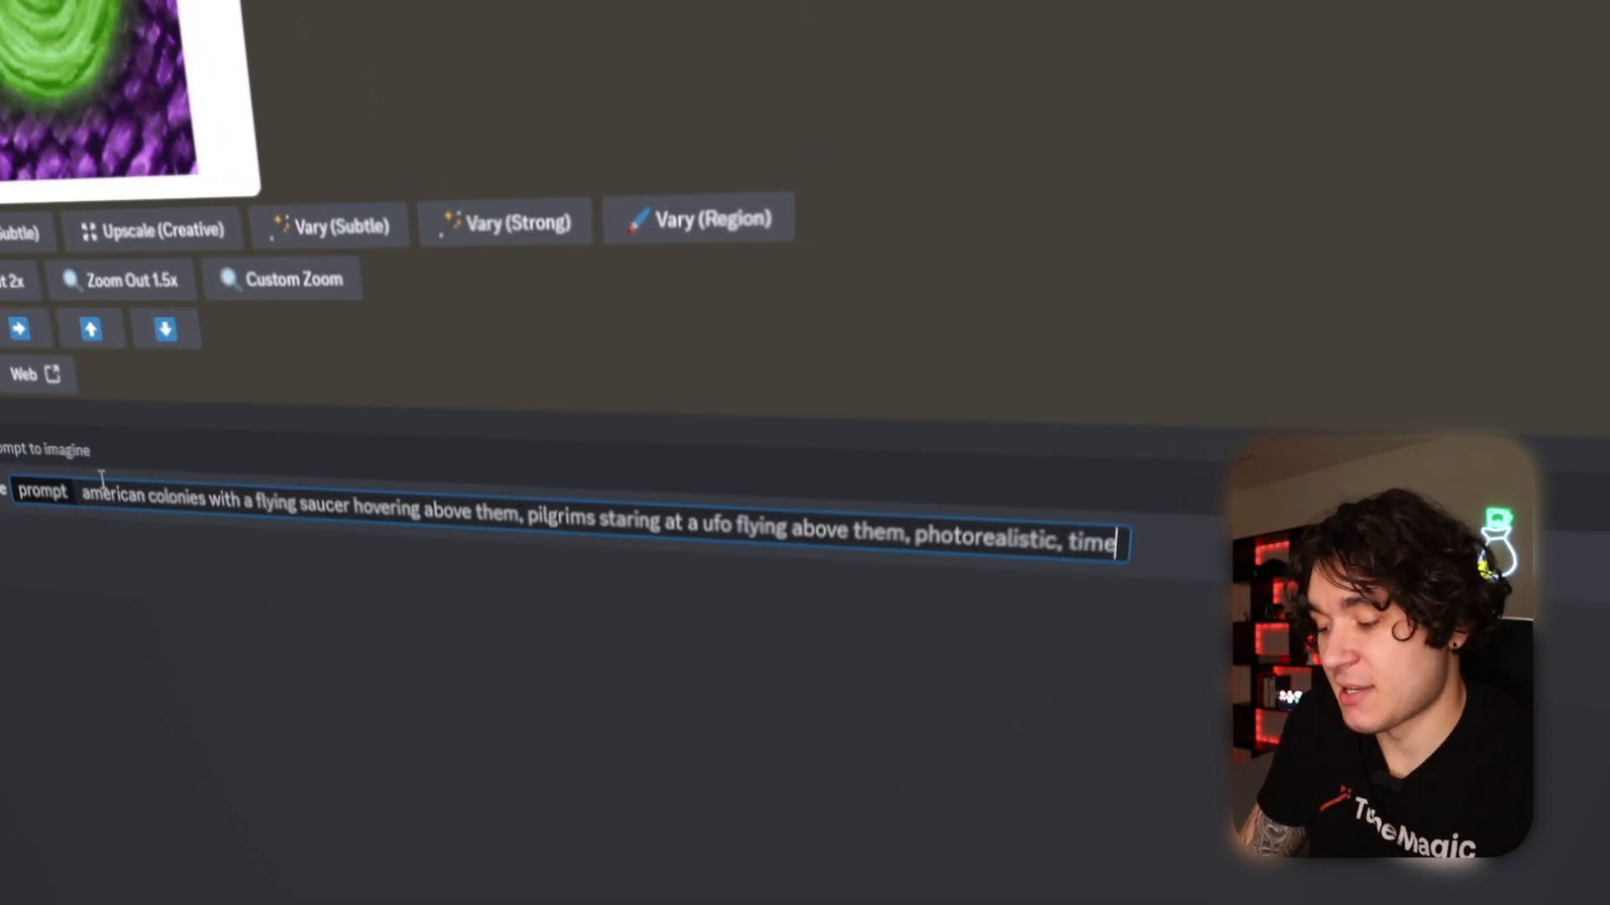
{"action": "type", "text": "set in 1"}
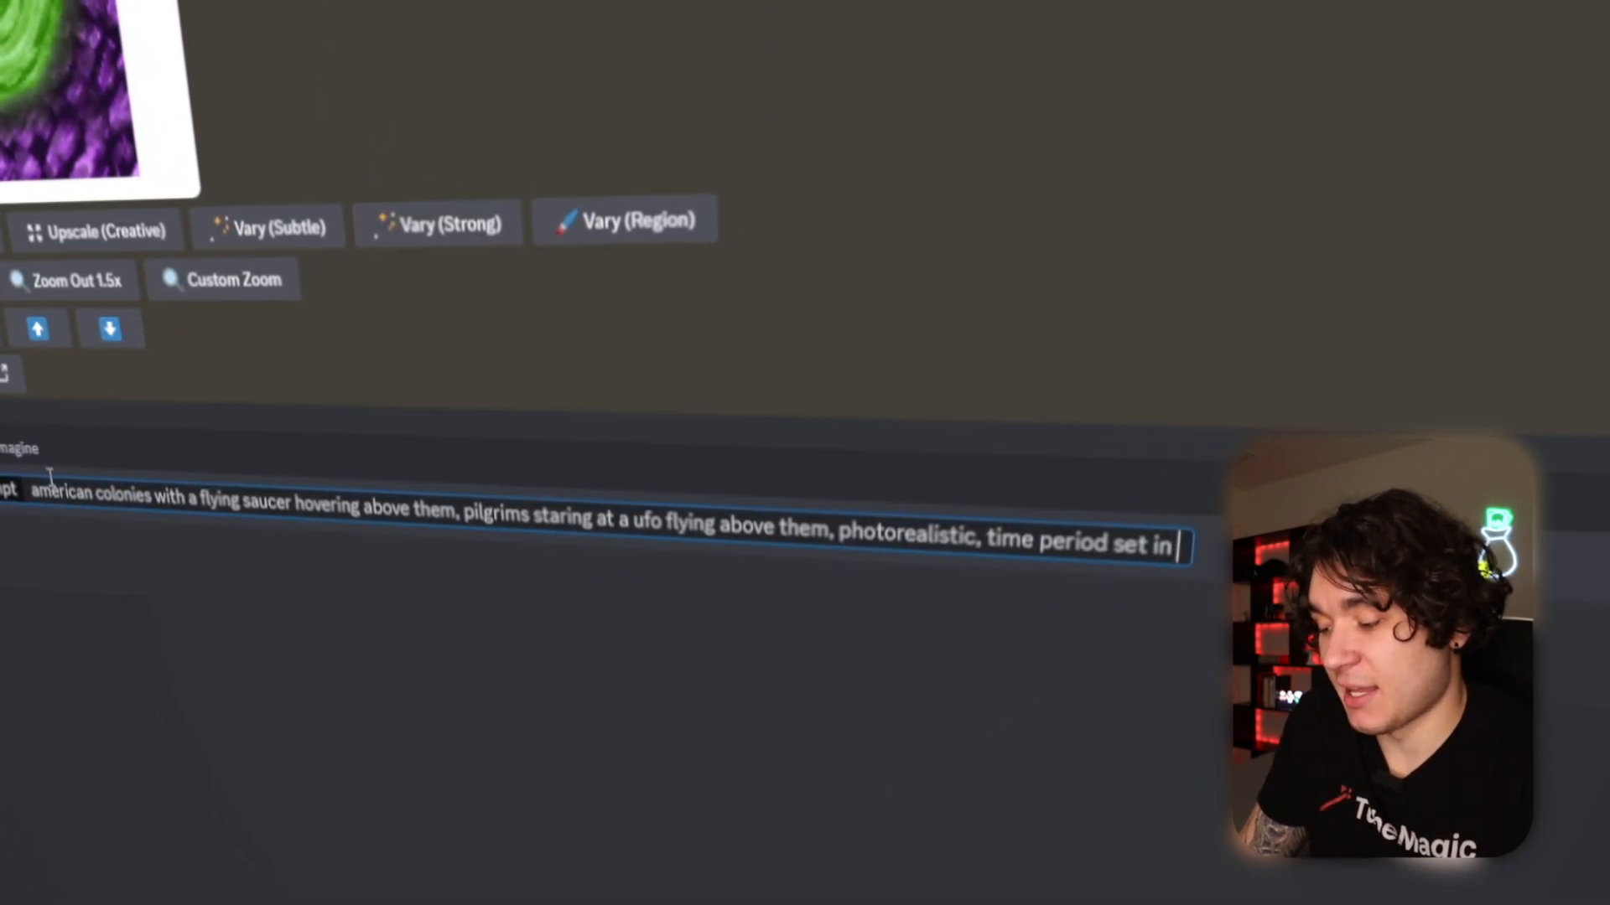
{"action": "type", "text": "87"}
{"action": "key", "text": "BackSpace"}
{"action": "key", "text": "BackSpace"}
{"action": "type", "text": "700s --ar"}
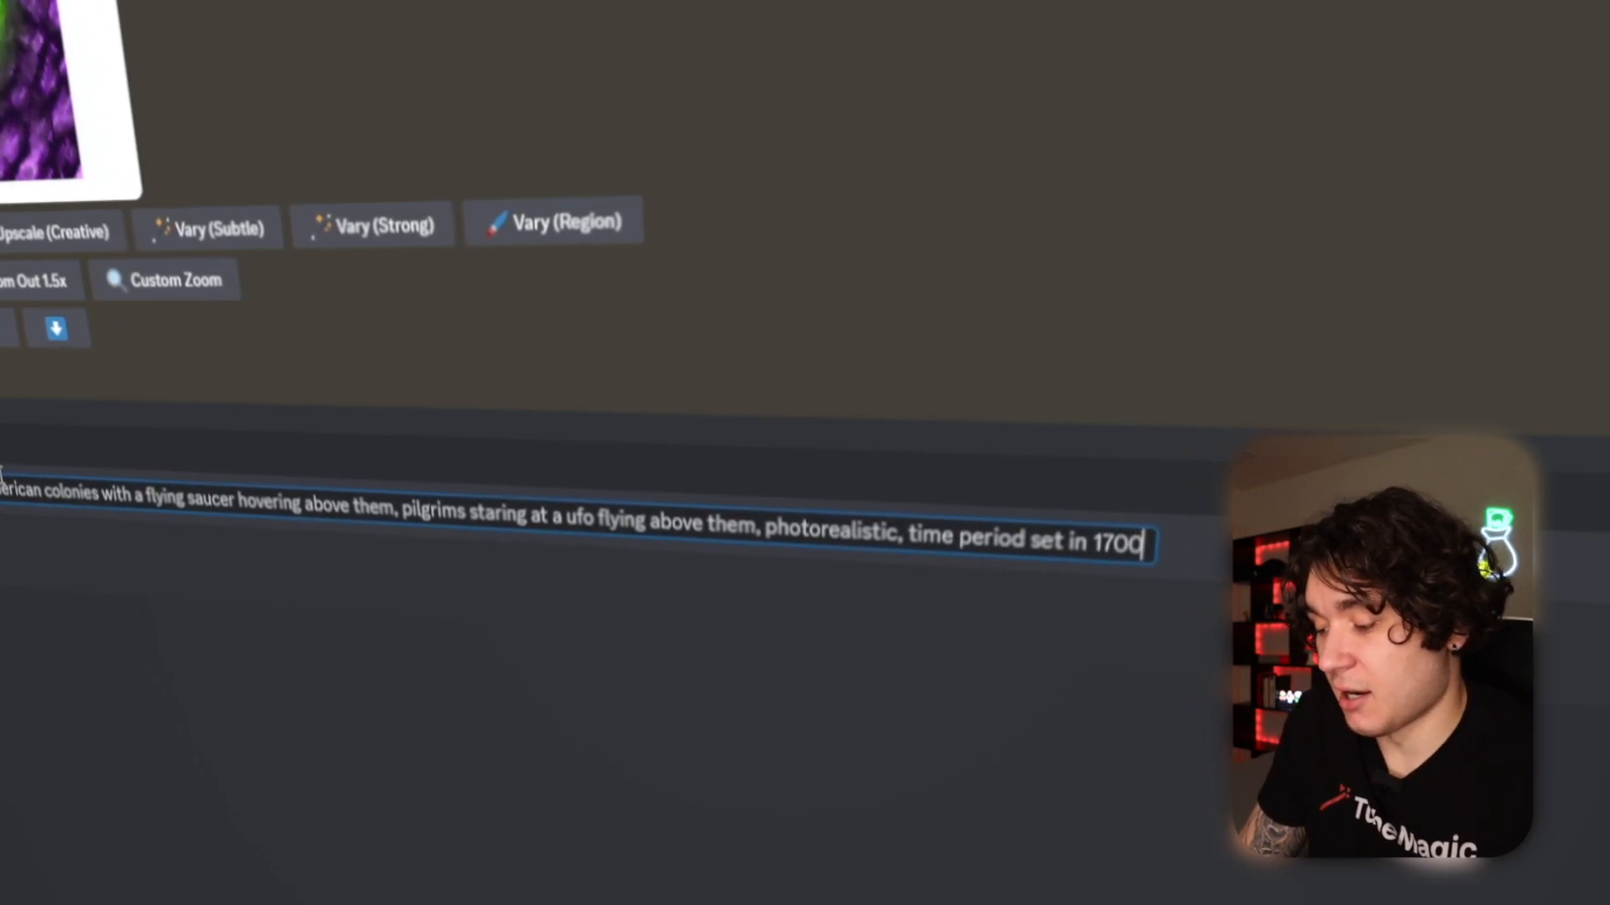
{"action": "type", "text": " 16:9"}
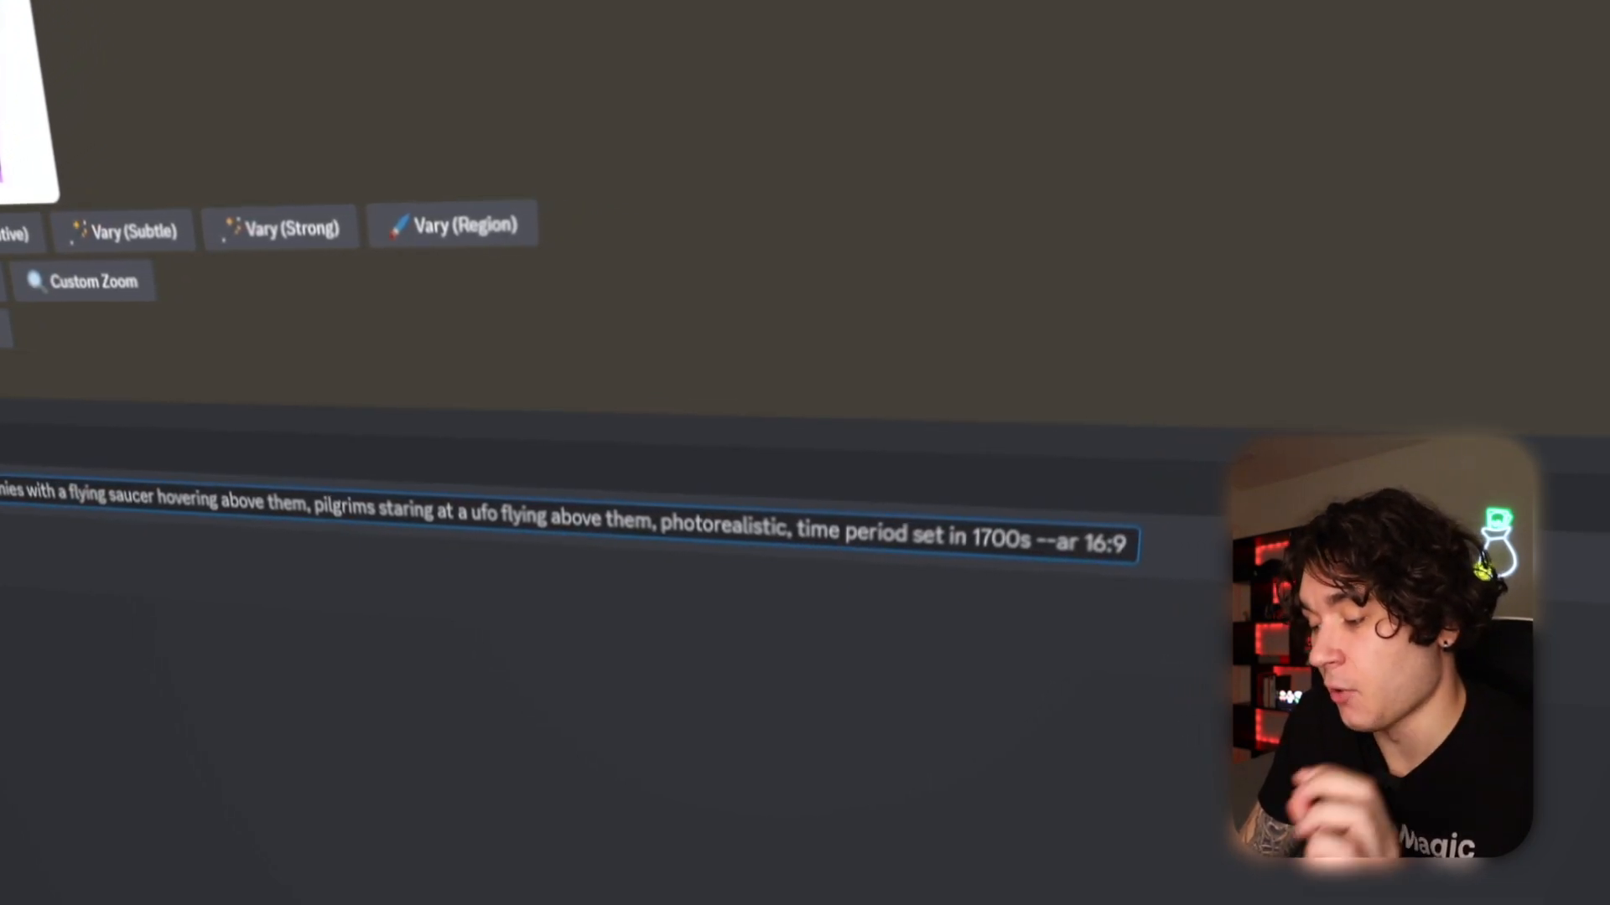
{"action": "key", "text": "Return"}
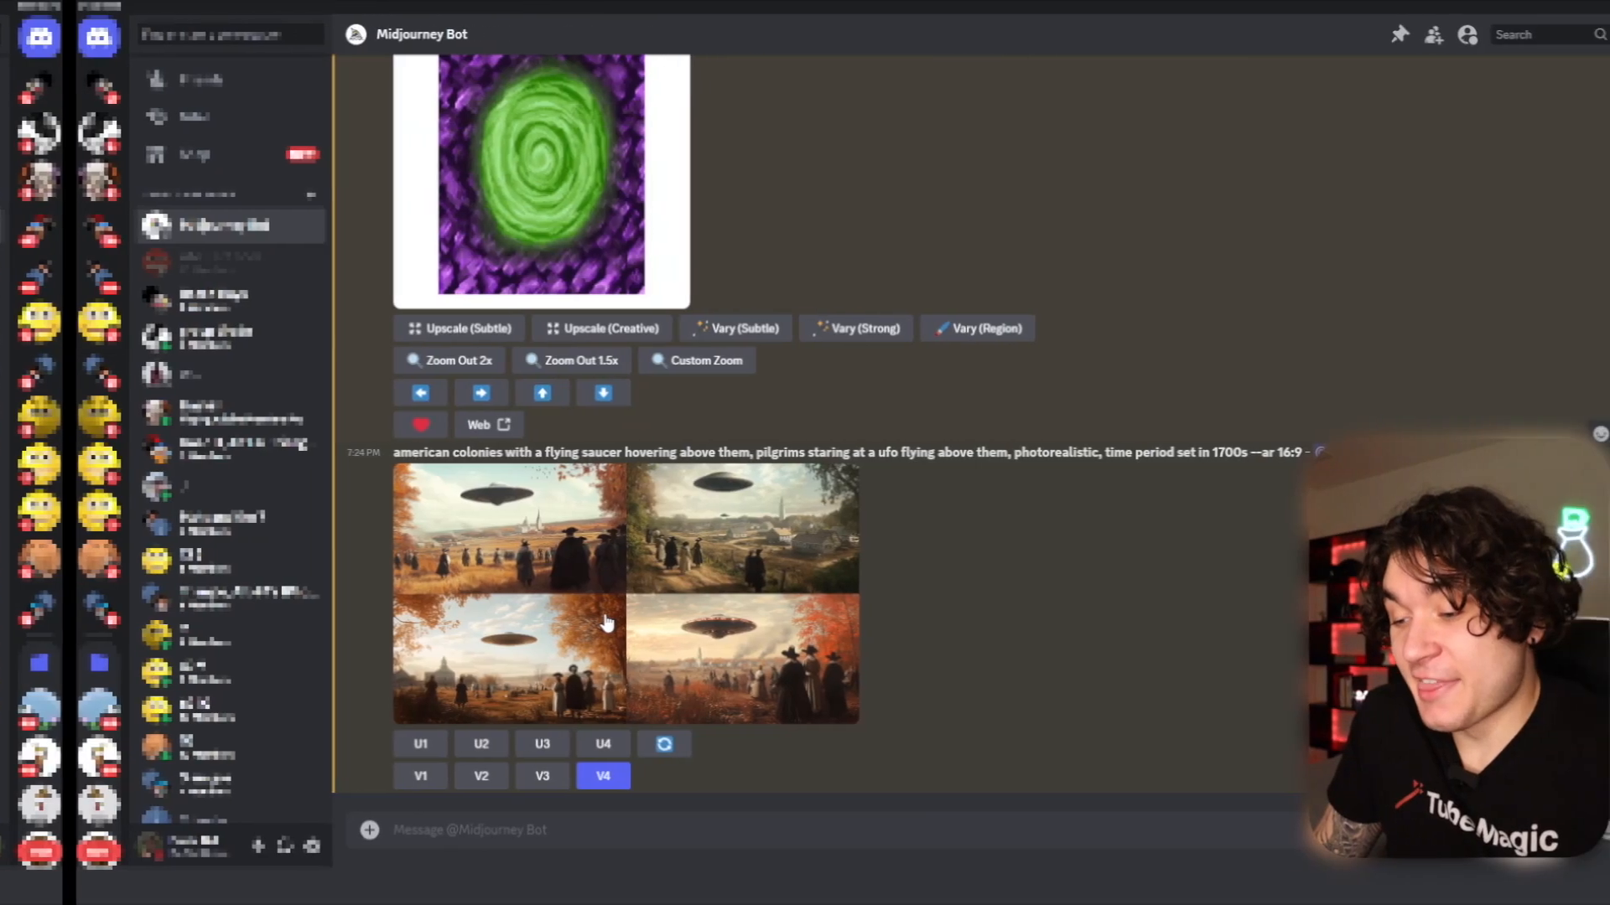
- Inspect the pilgrims and UFO image grid enlarged, and upscale its fourth image
{"action": "left_click", "coordinate": [528, 621]}
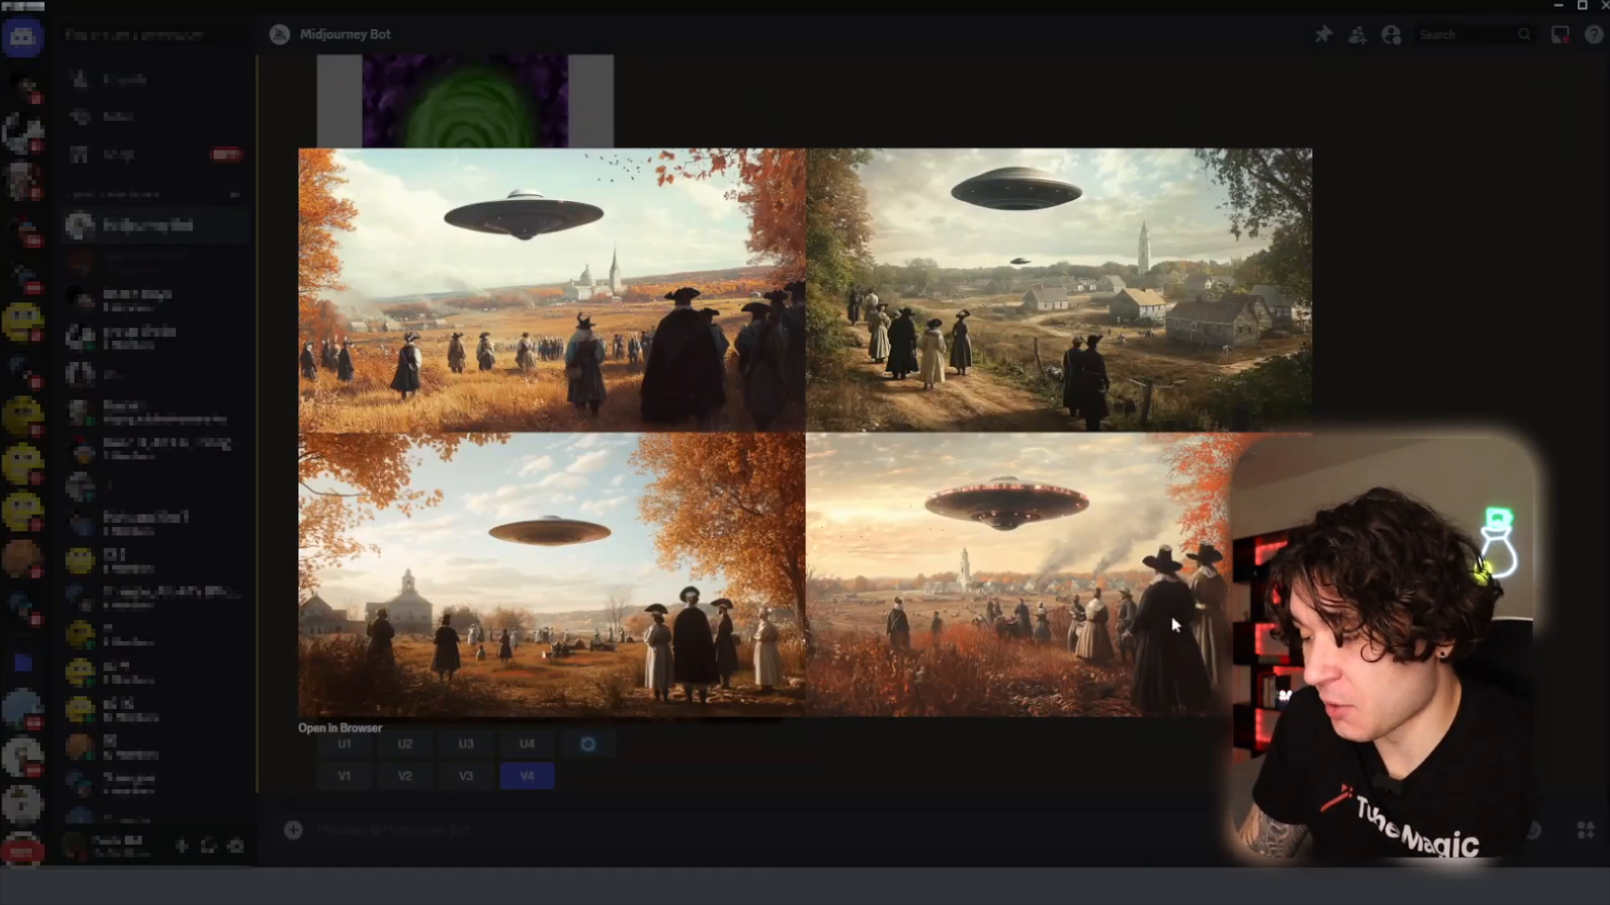
{"action": "key", "text": "Escape"}
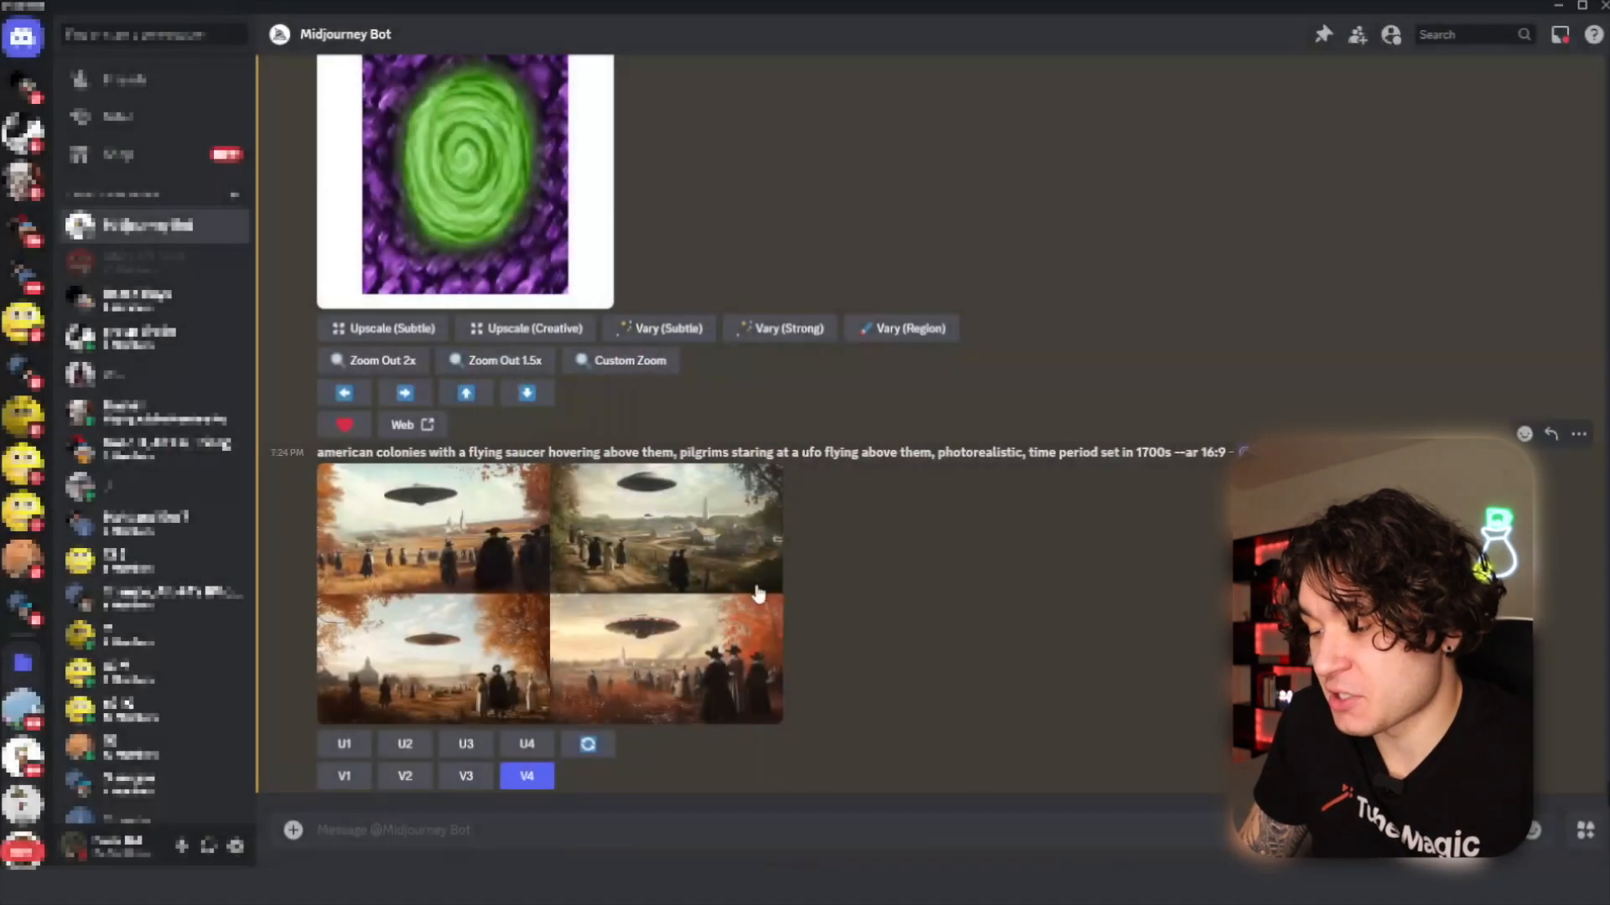
{"action": "left_click", "coordinate": [528, 746]}
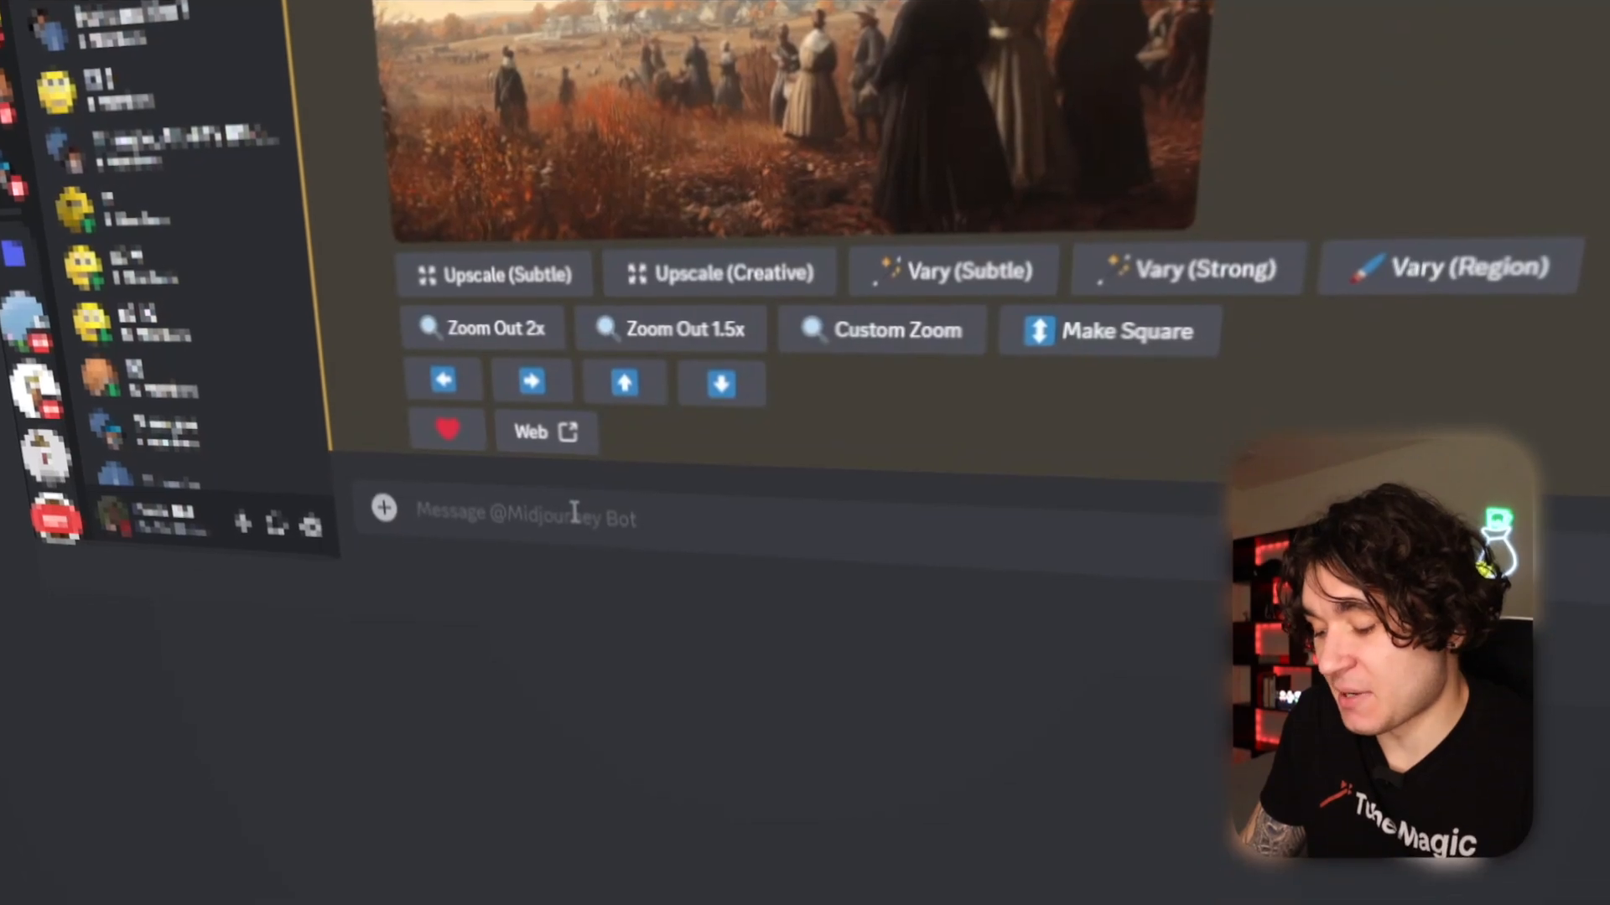
- Run /imagine with "a sealed mason jar with a terrifying creature trapped inside it, solid chroma green background, horror themed" and inspect the image grid enlarged
{"action": "type", "text": "/ima"}
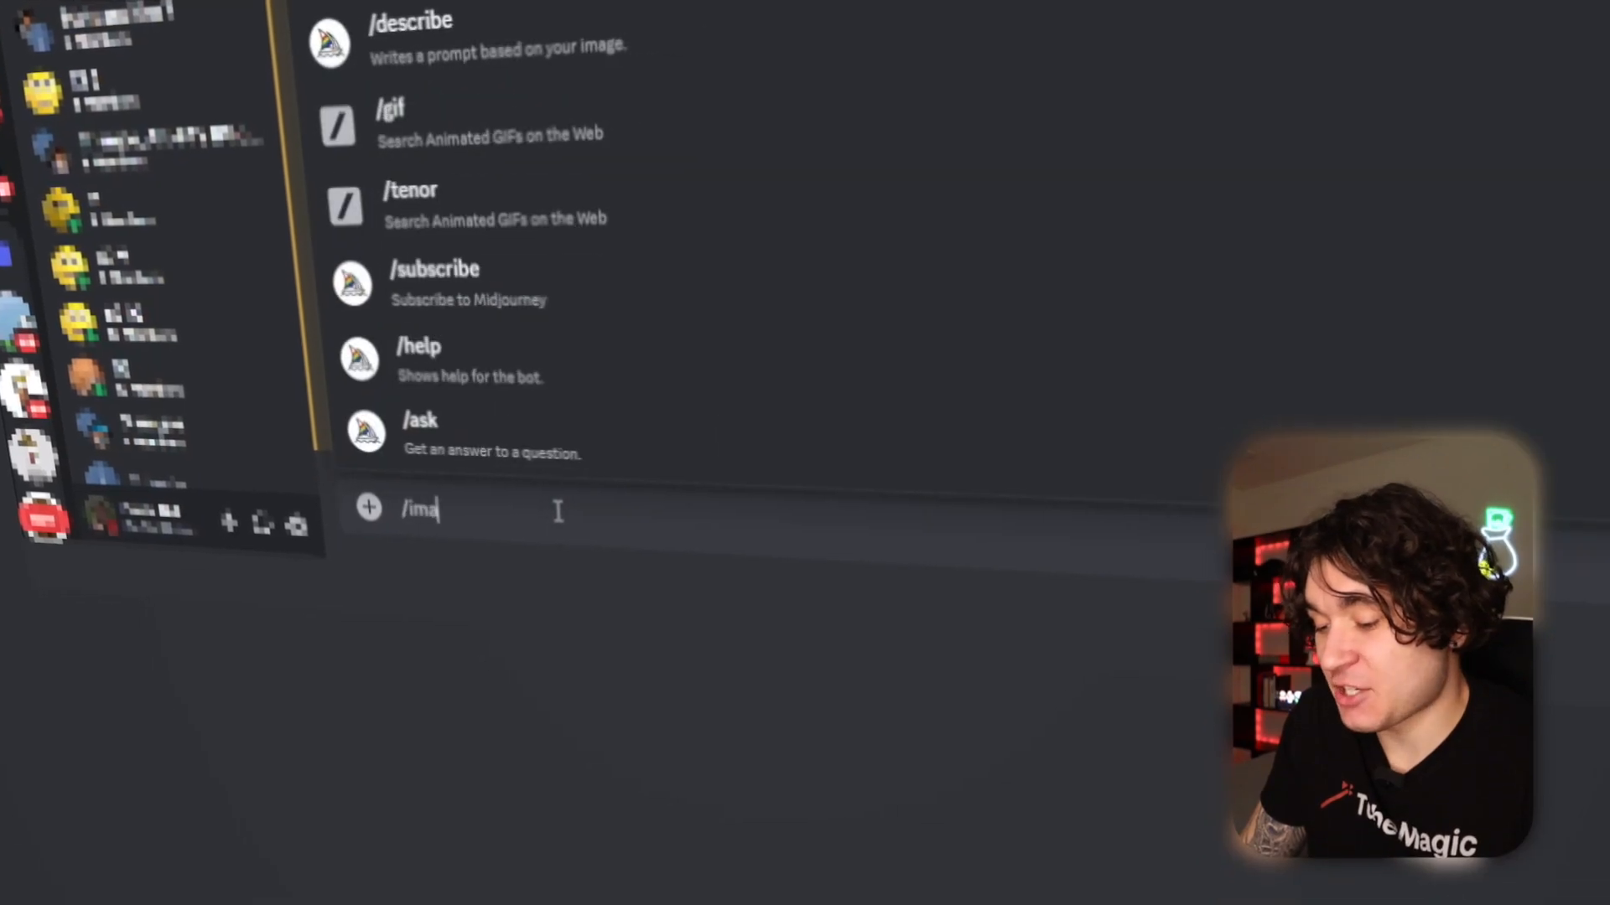
{"action": "key", "text": "Tab"}
{"action": "type", "text": "a sealed ma"}
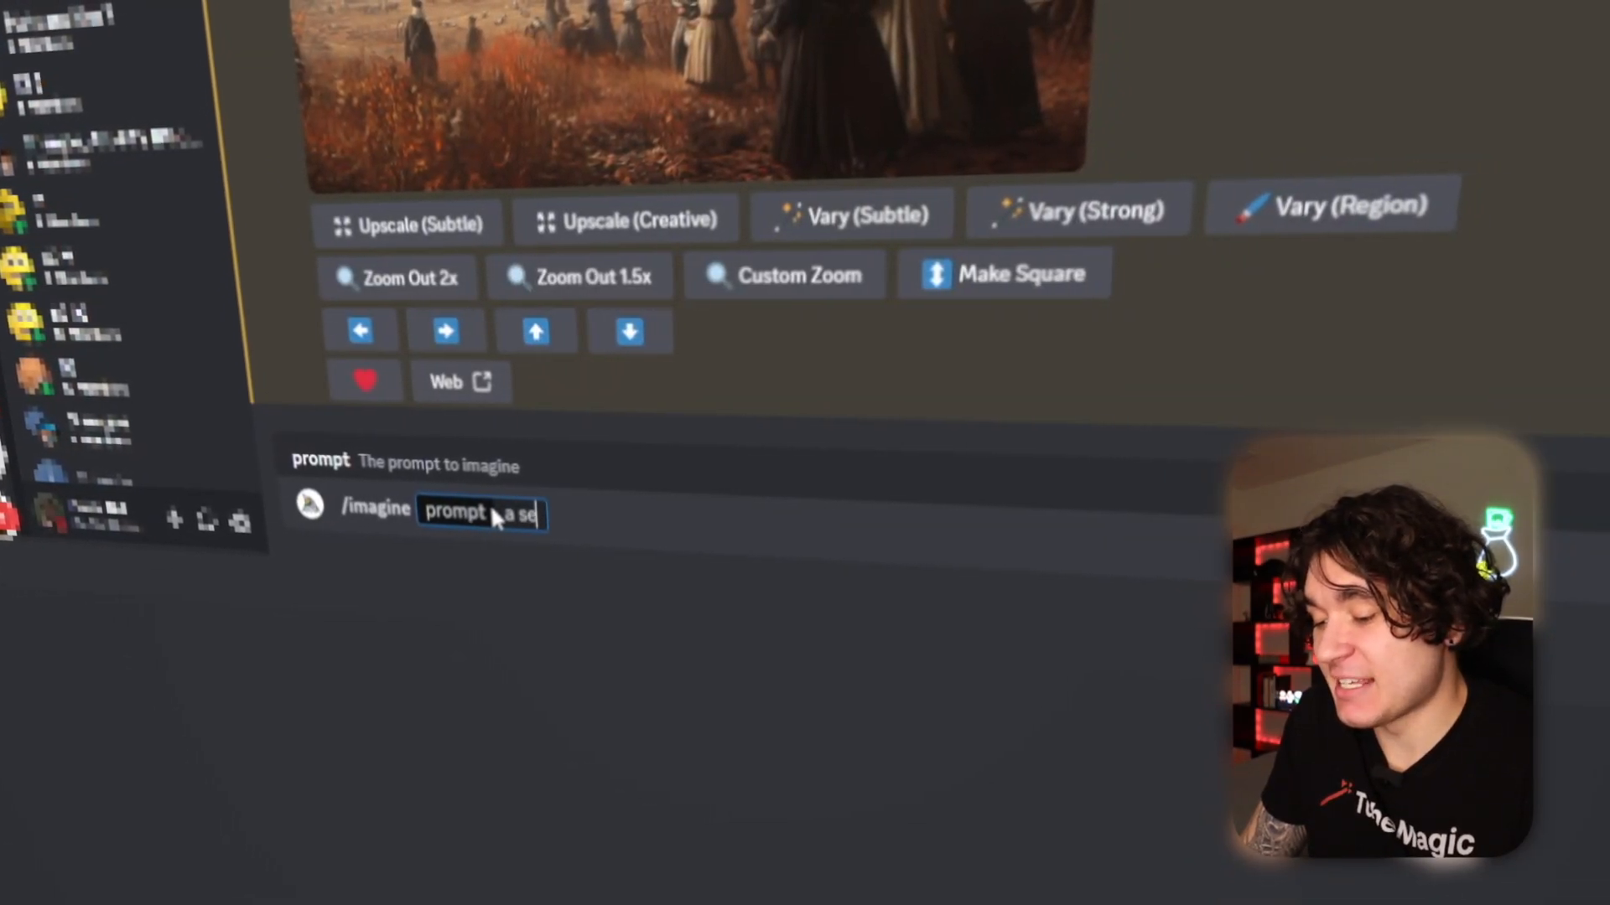
{"action": "type", "text": "son jar with a terr"}
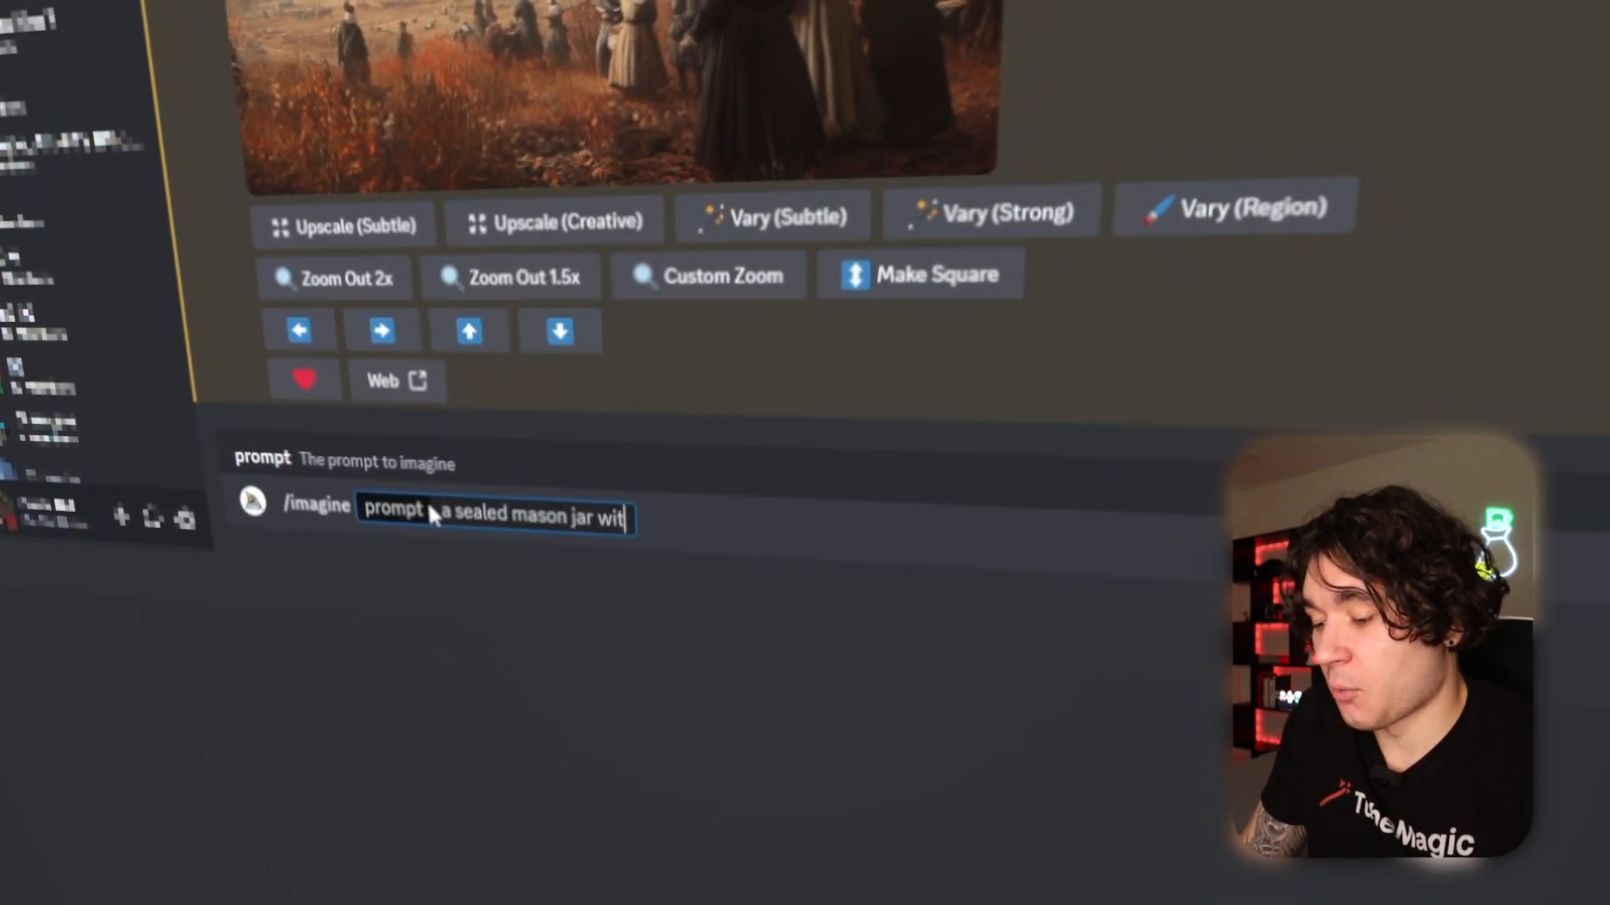
{"action": "type", "text": "ifying creature "}
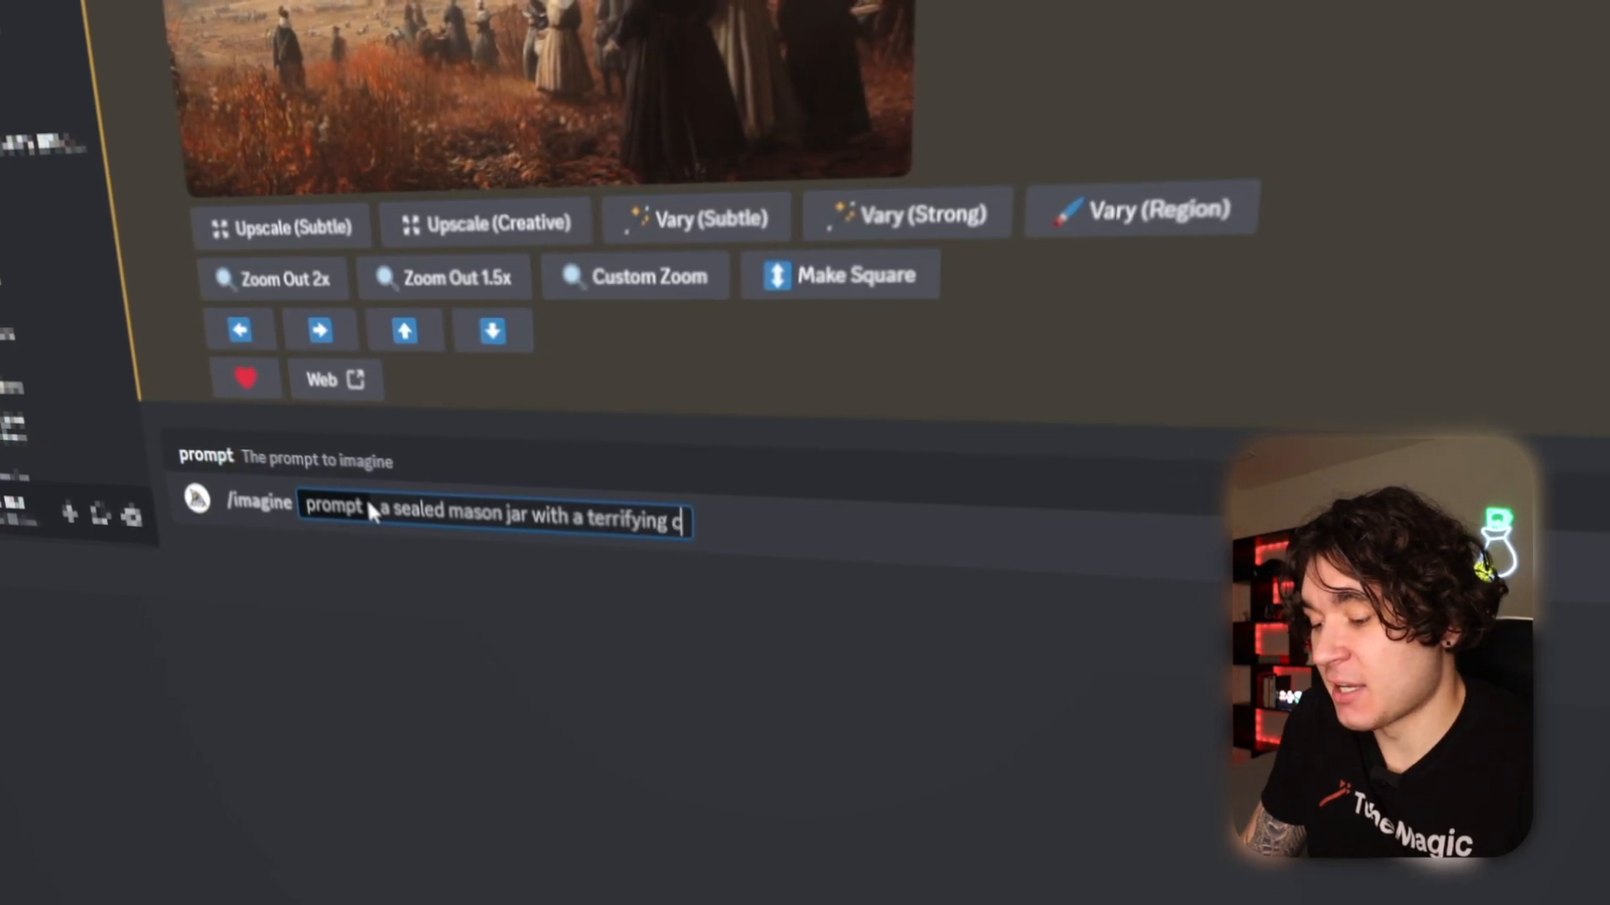
{"action": "type", "text": "trapped inside"}
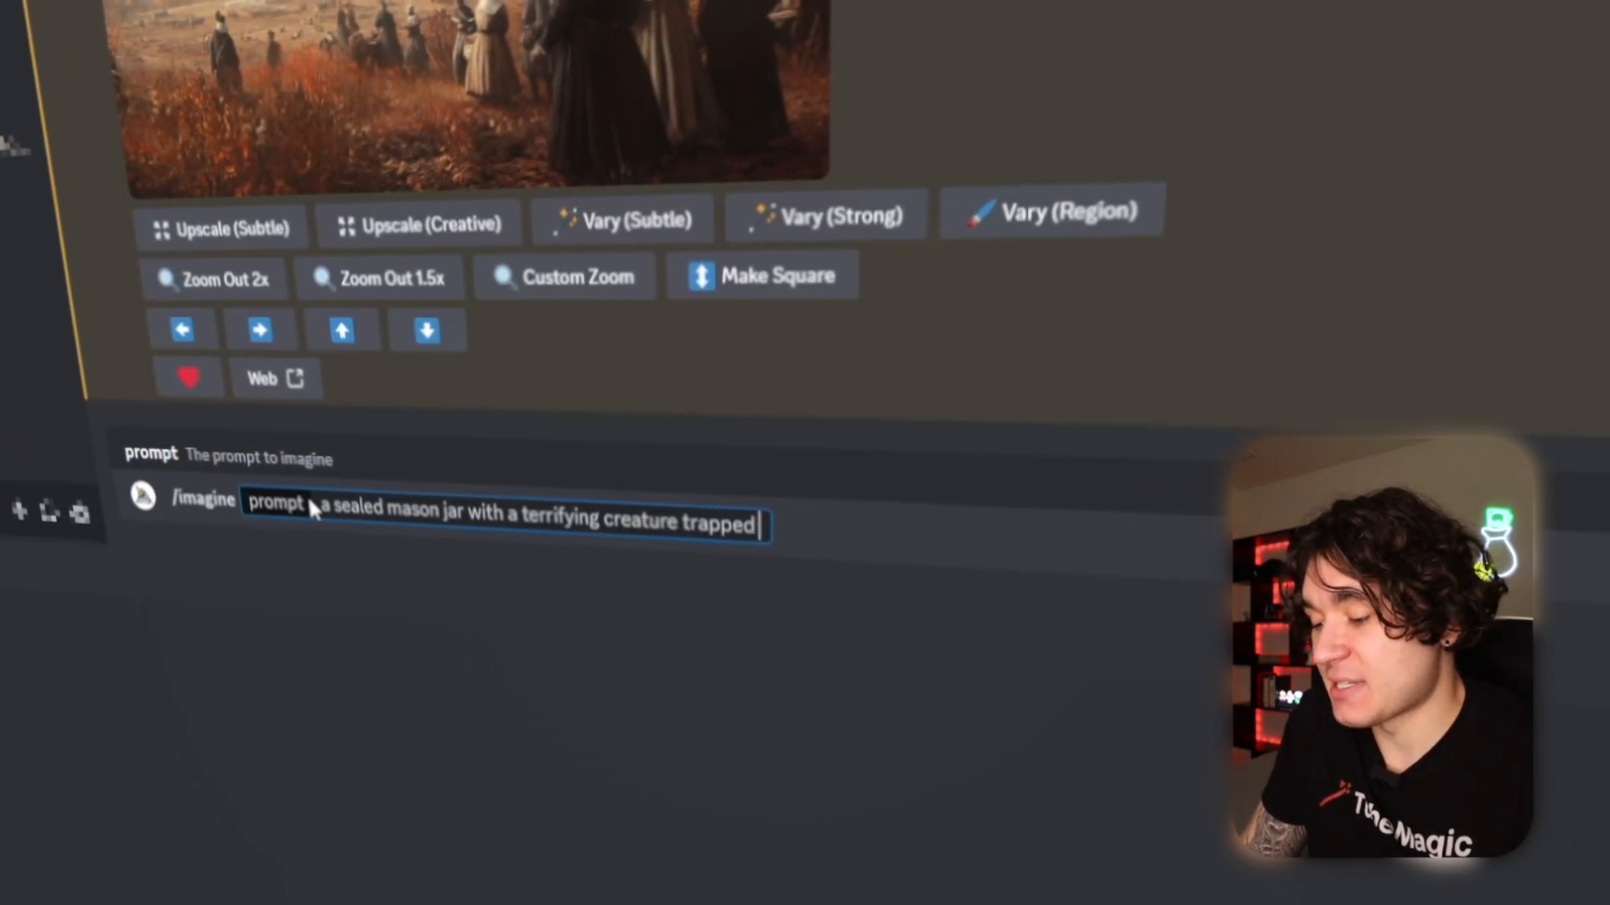
{"action": "type", "text": " it, soli"}
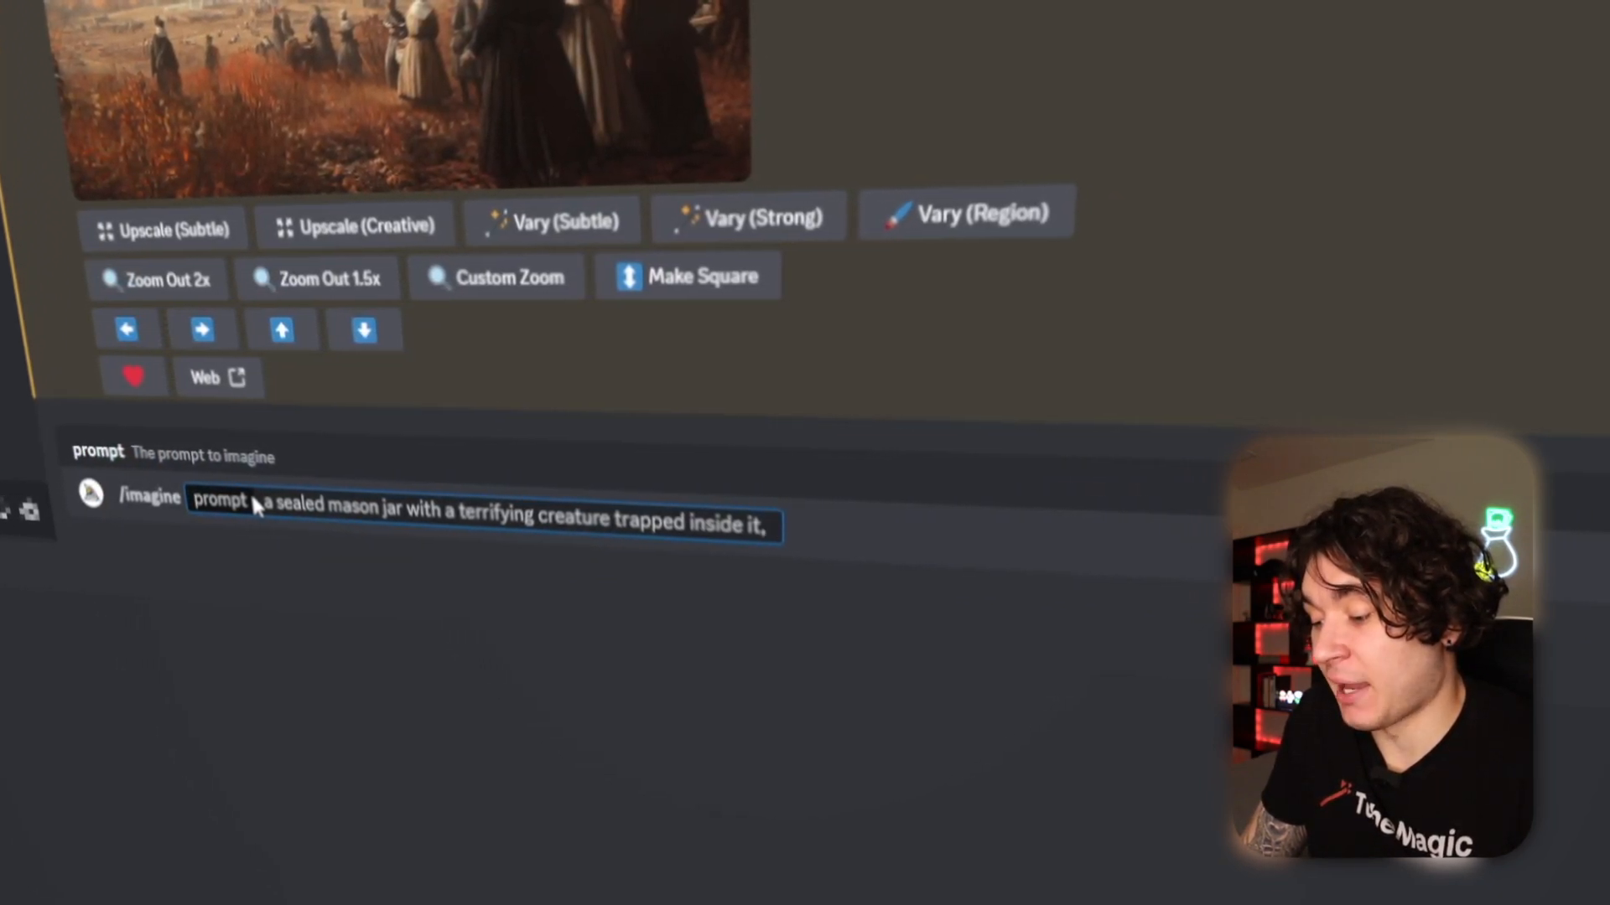
{"action": "type", "text": "d chroma green bac"}
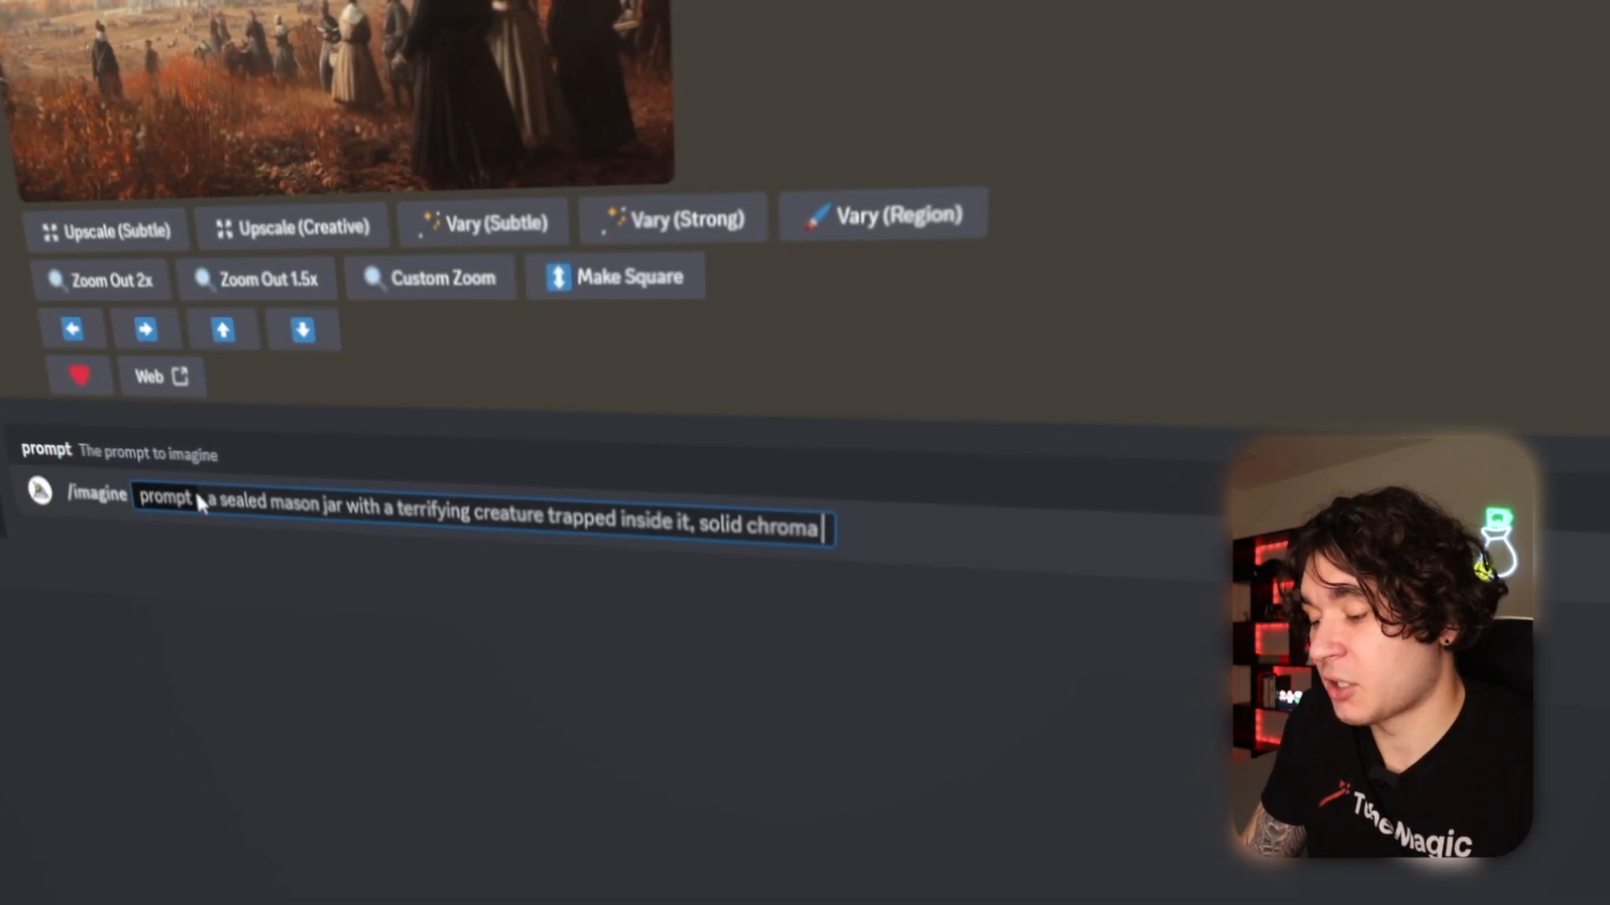
{"action": "type", "text": "kground, horror"}
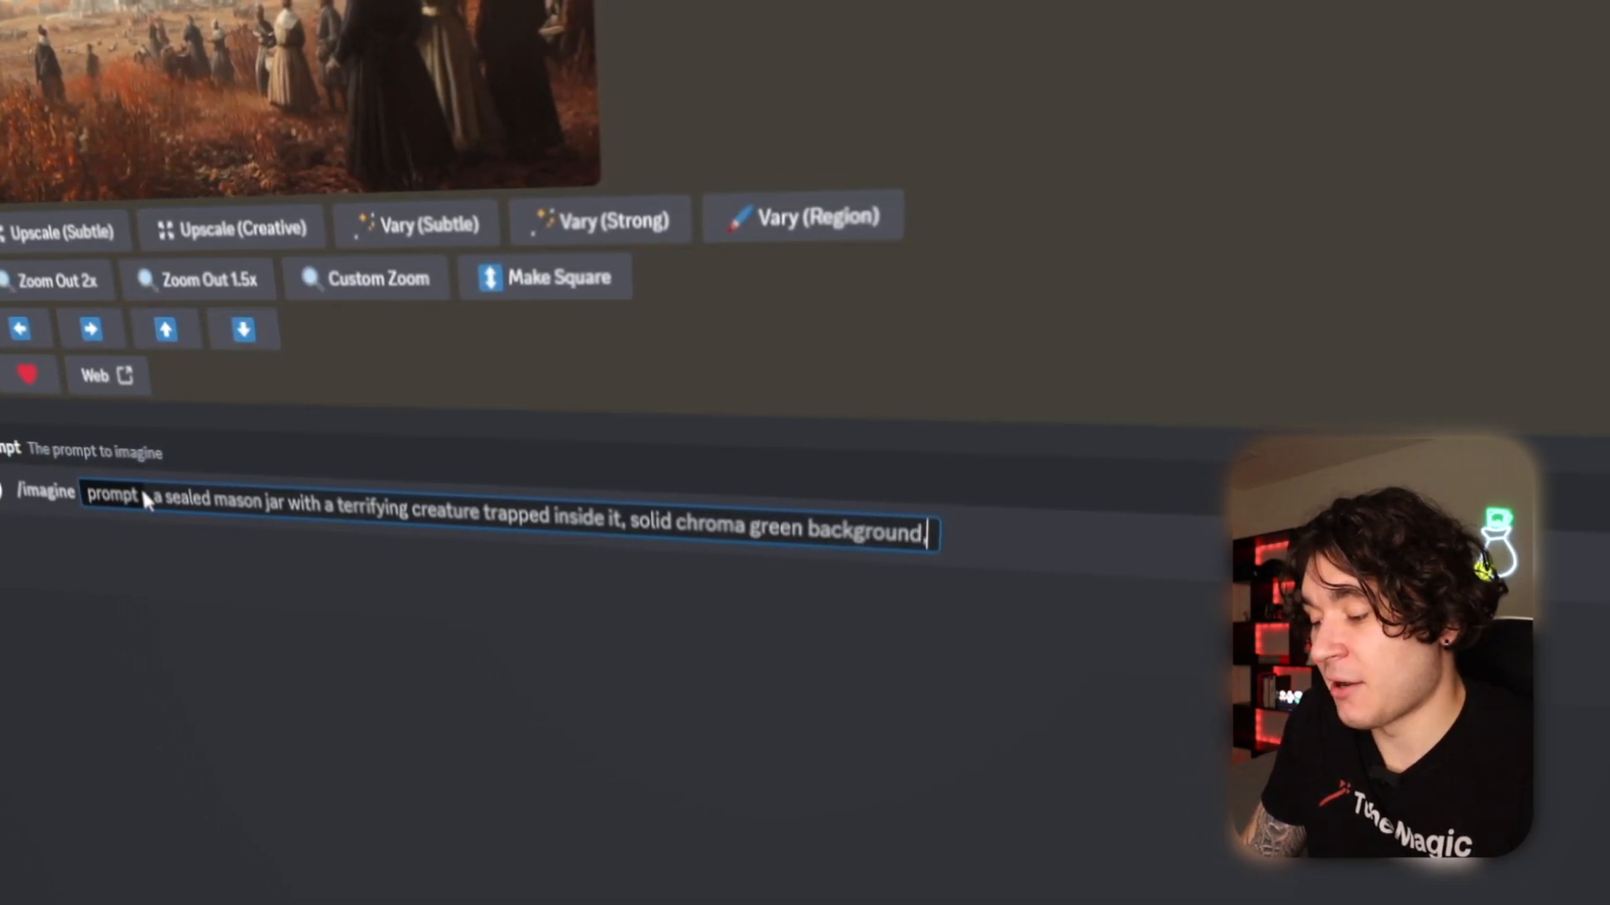
{"action": "type", "text": "ed"}
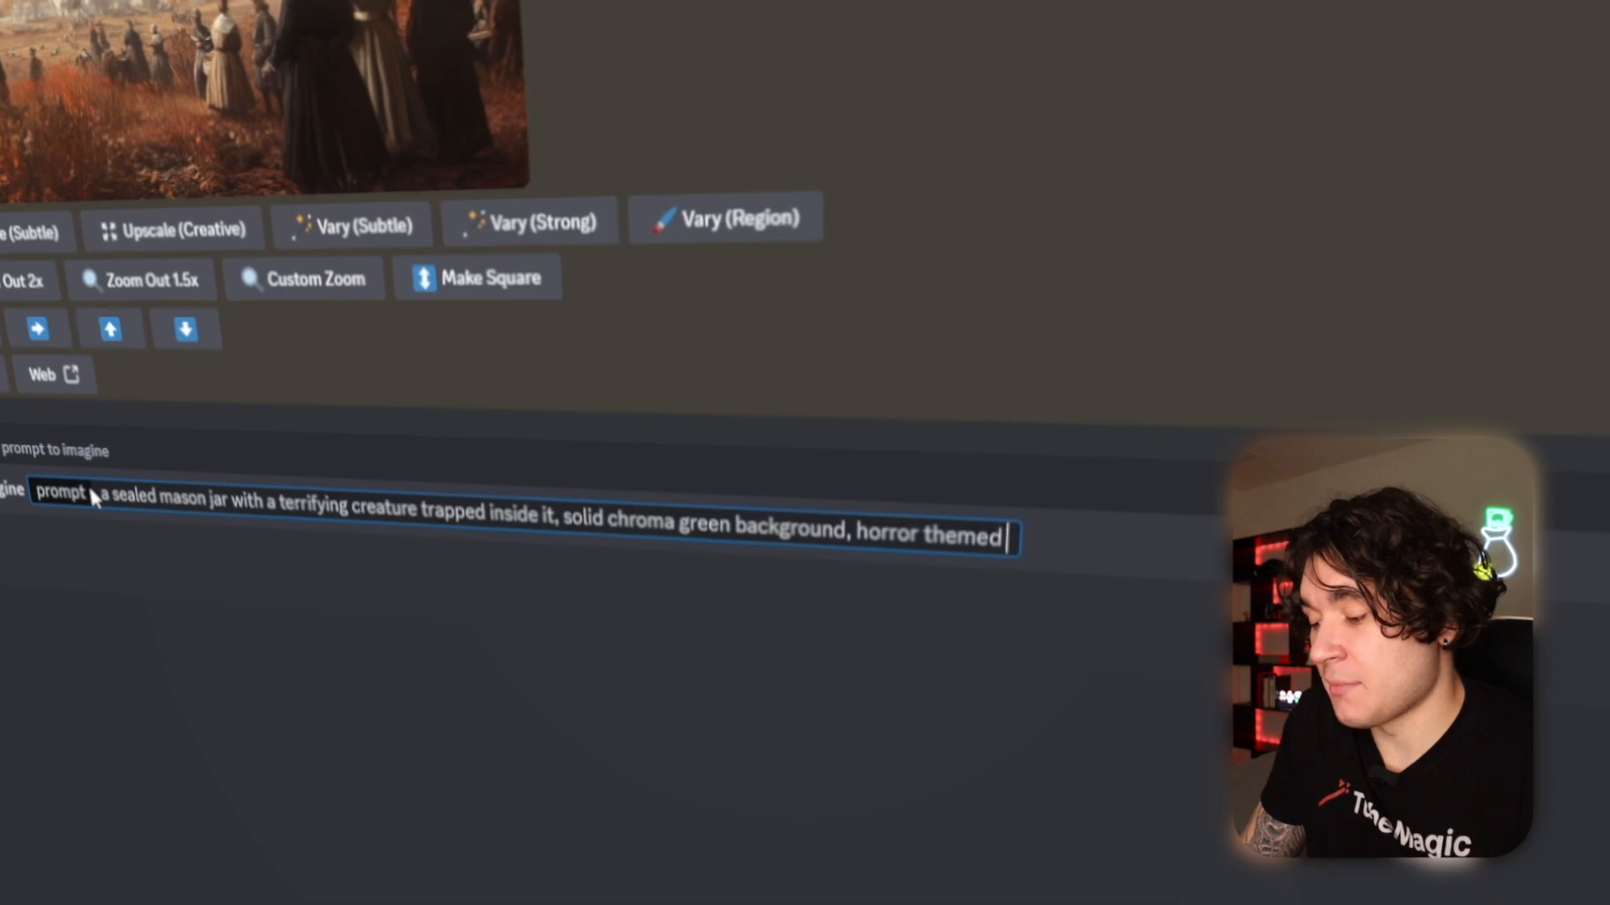
{"action": "key", "text": "Return"}
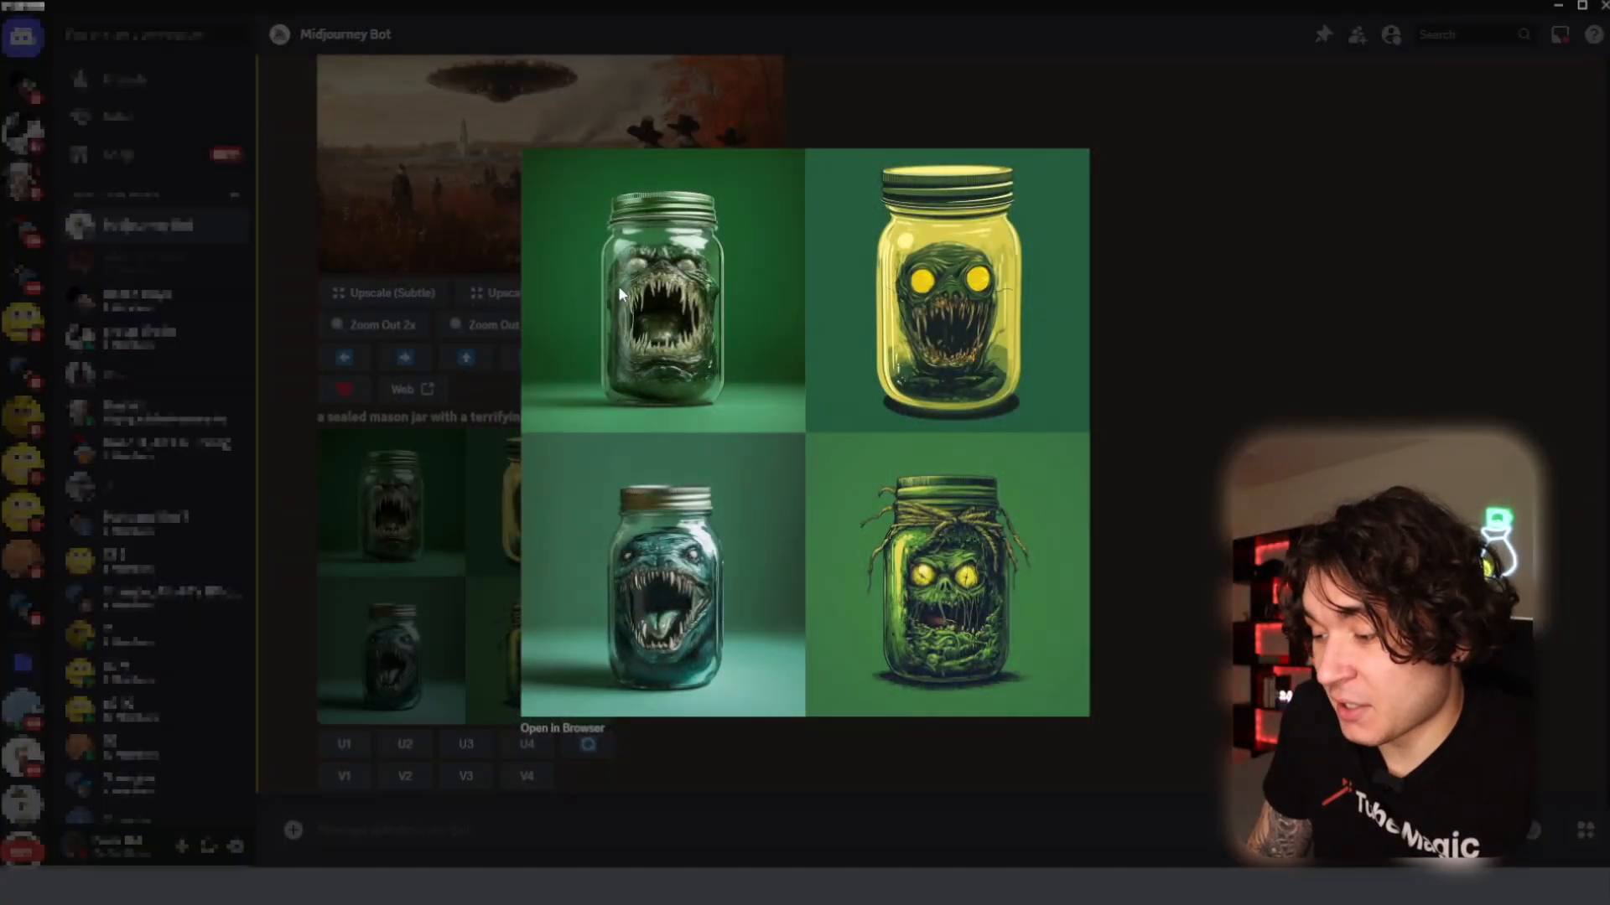
{"action": "left_click", "coordinate": [681, 836]}
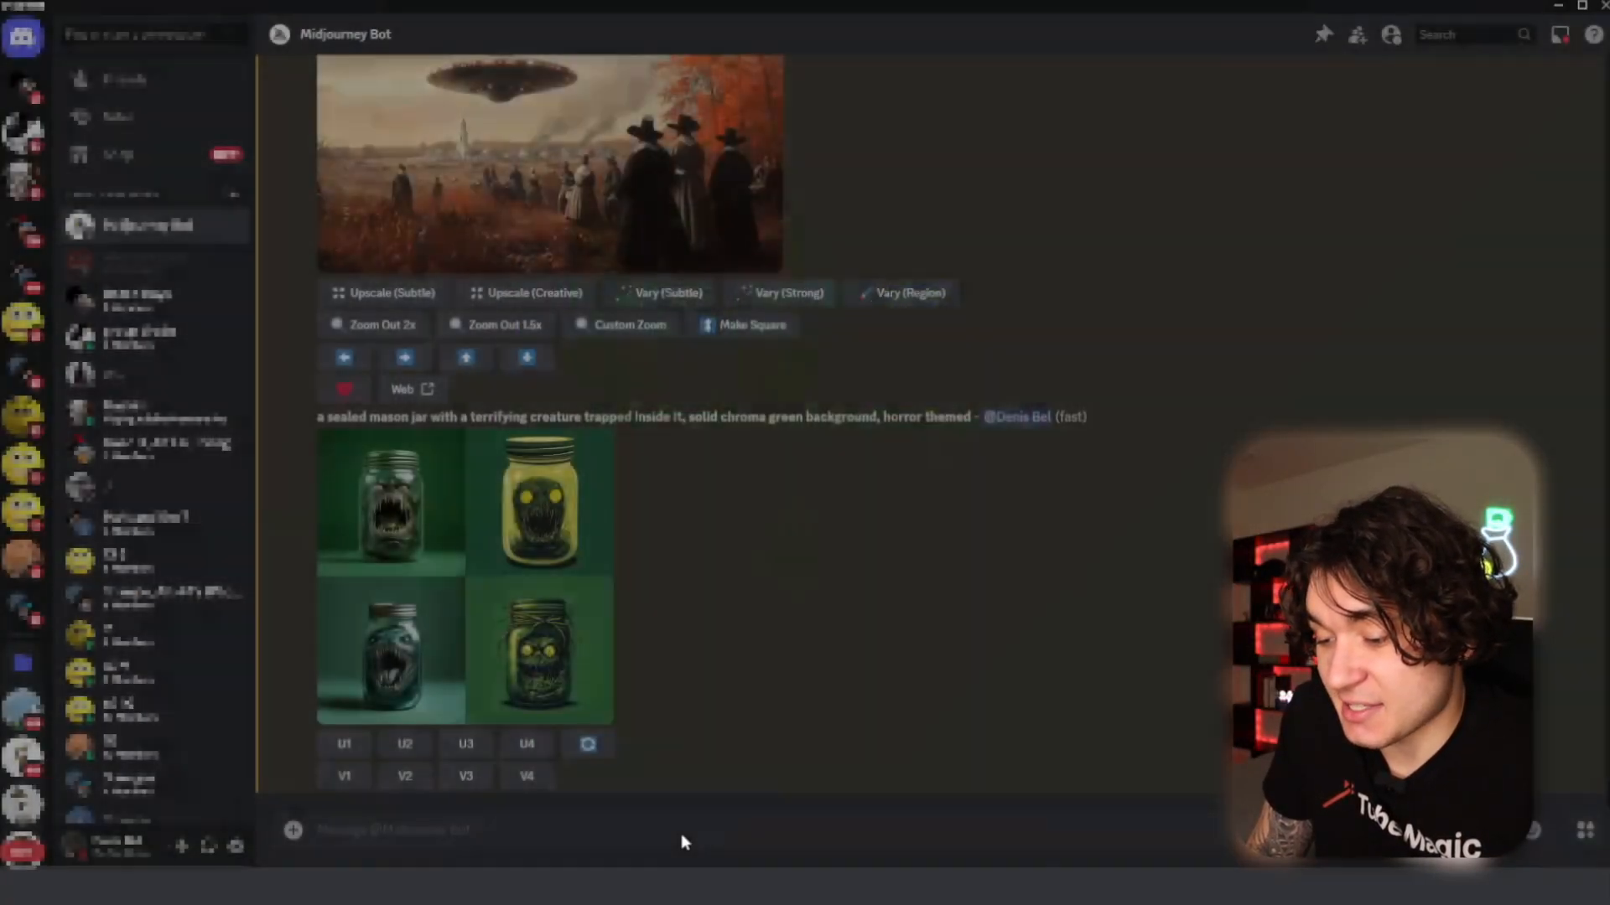
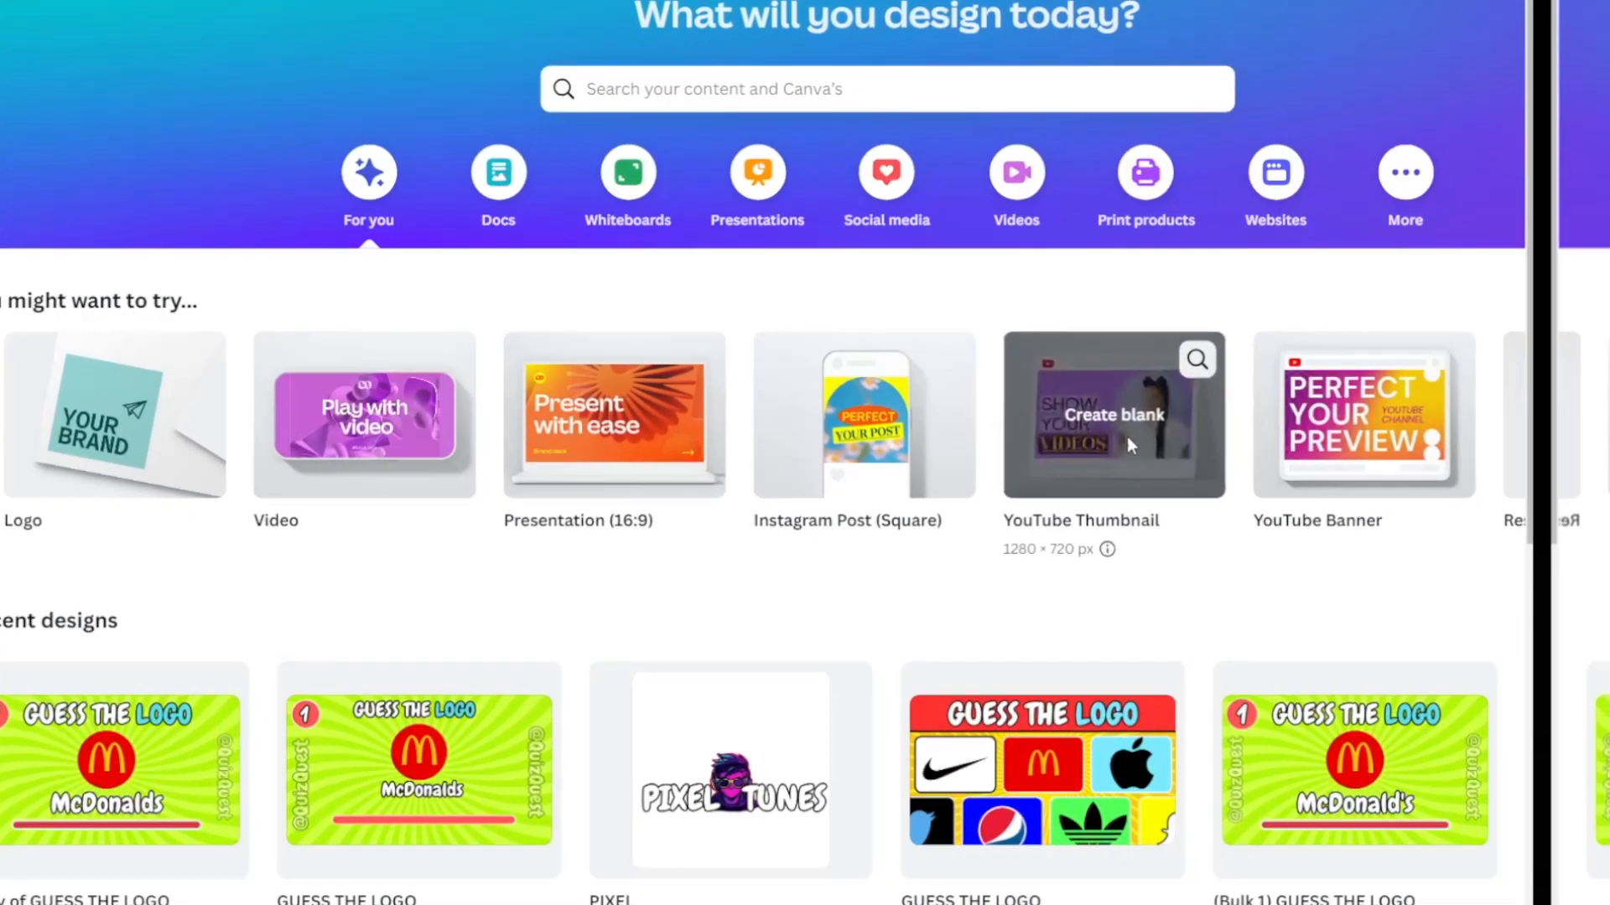
- In Canva, create a blank YouTube Thumbnail design and upload the generated images to it
{"action": "left_click", "coordinate": [1143, 445]}
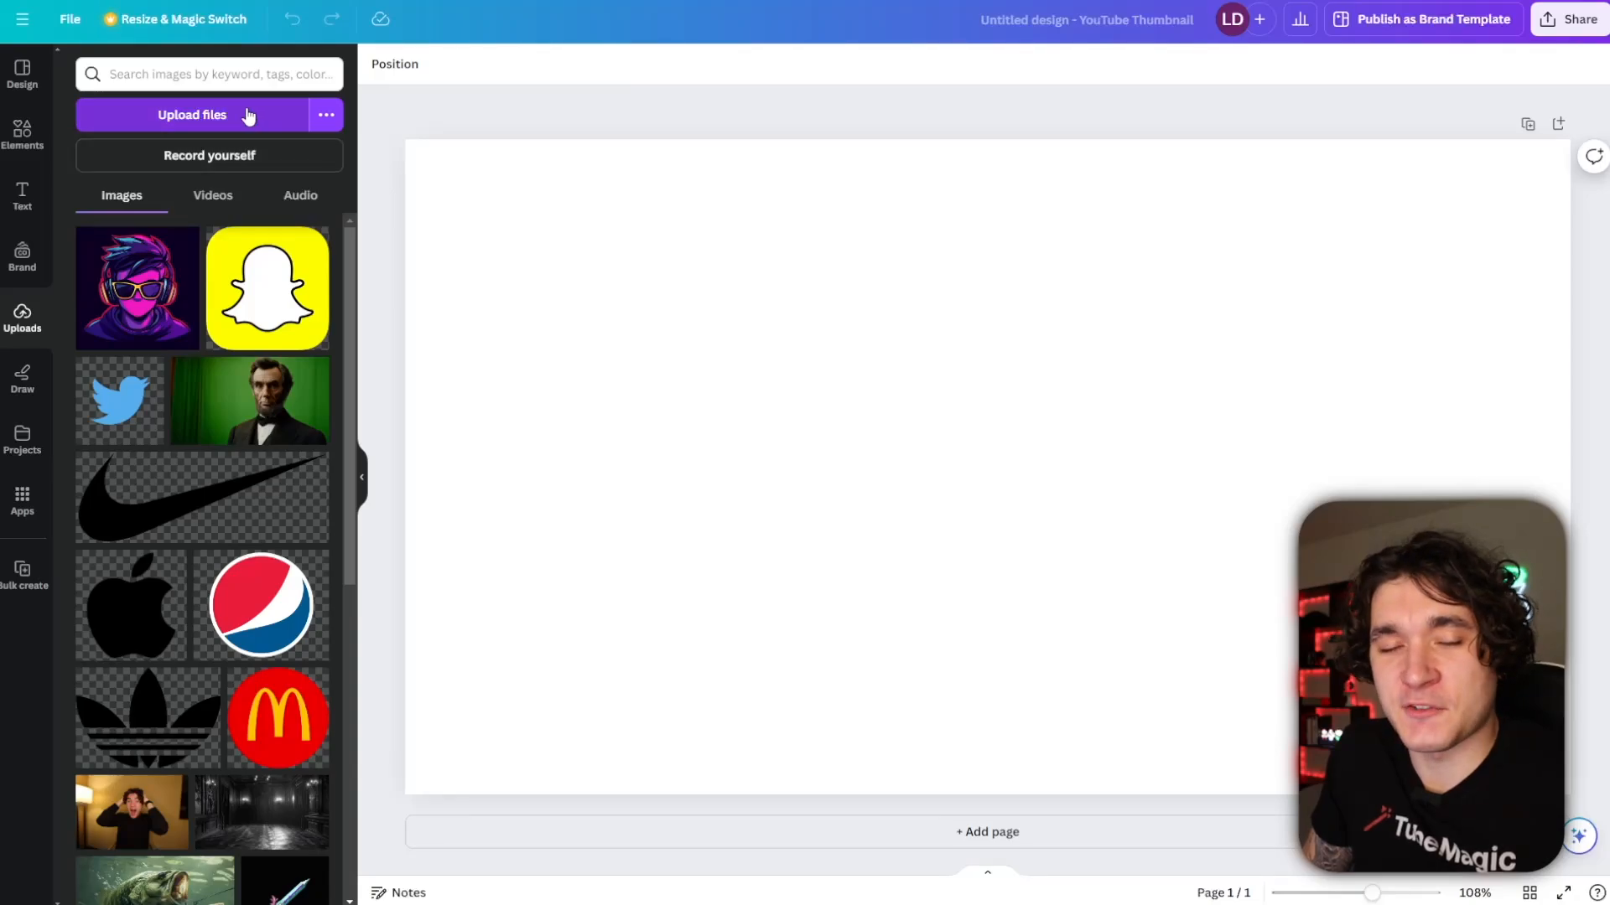
{"action": "left_click", "coordinate": [248, 116]}
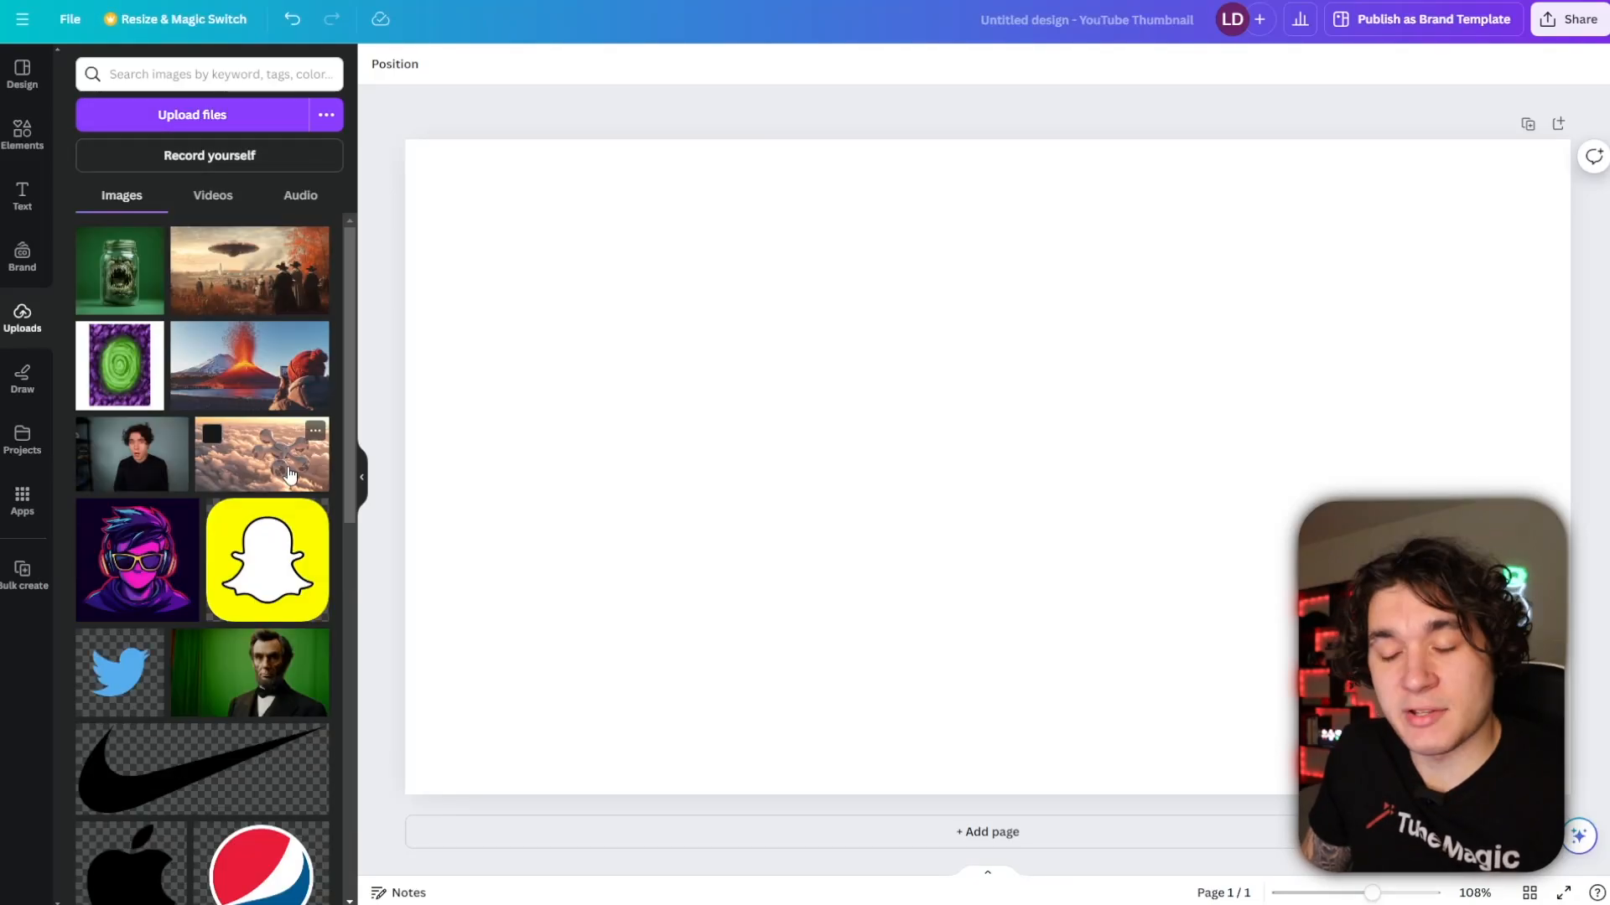
- Place the uploaded image of the flying machine above the clouds on the page and enlarge it to fill the page
{"action": "left_click", "coordinate": [261, 454]}
{"action": "left_click_drag", "start_coordinate": [857, 476], "coordinate": [788, 426]}
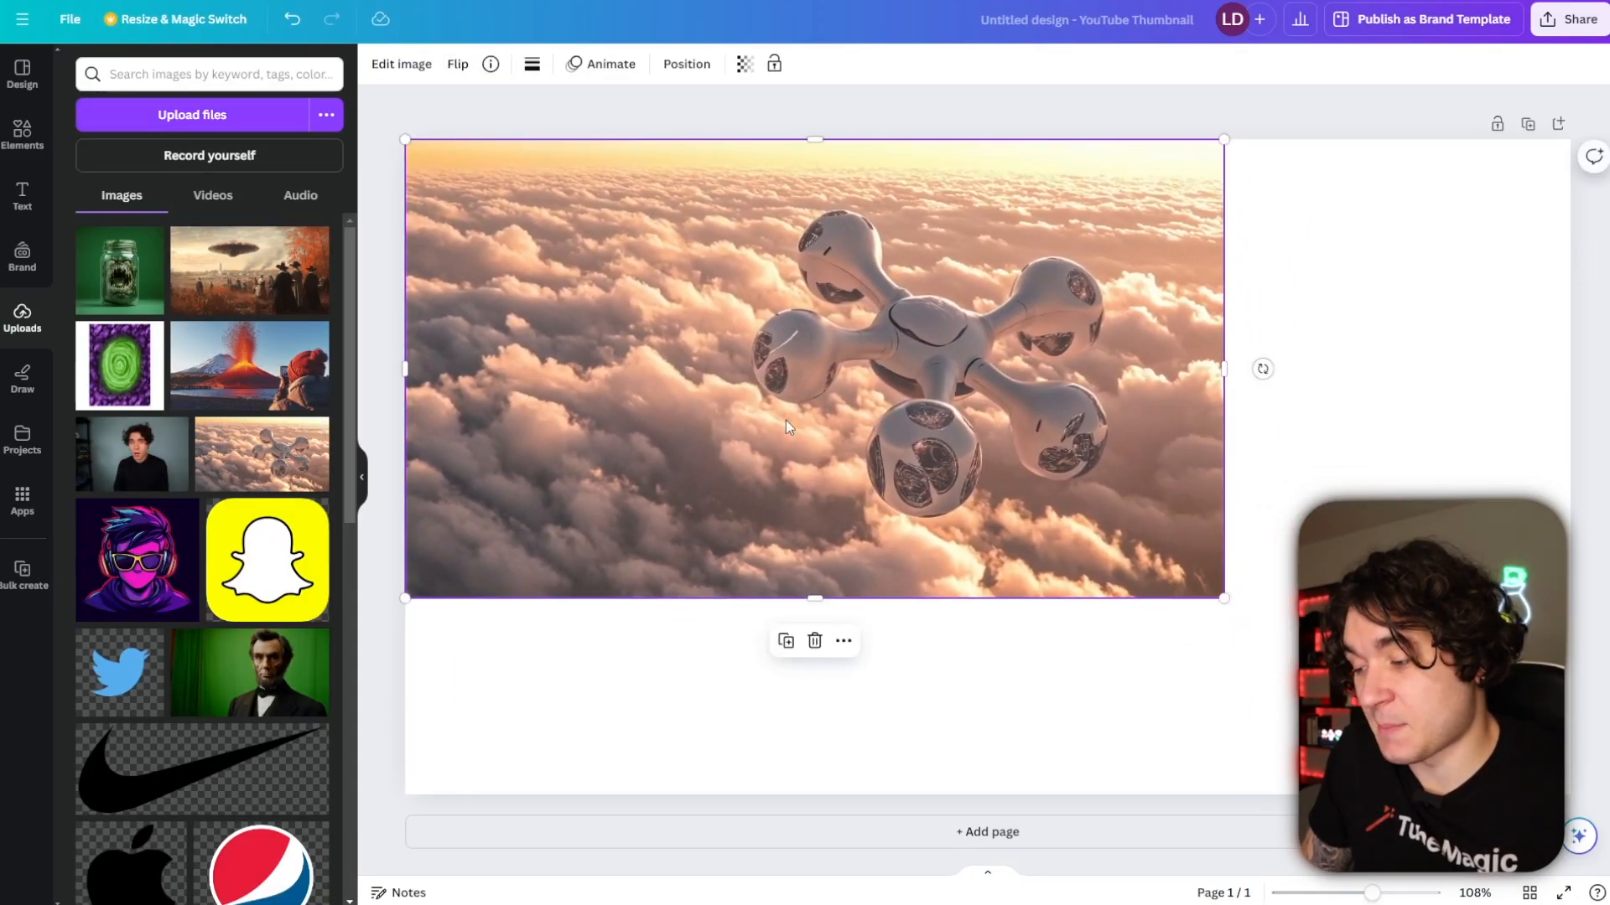
{"action": "left_click_drag", "start_coordinate": [1226, 602], "coordinate": [1570, 792]}
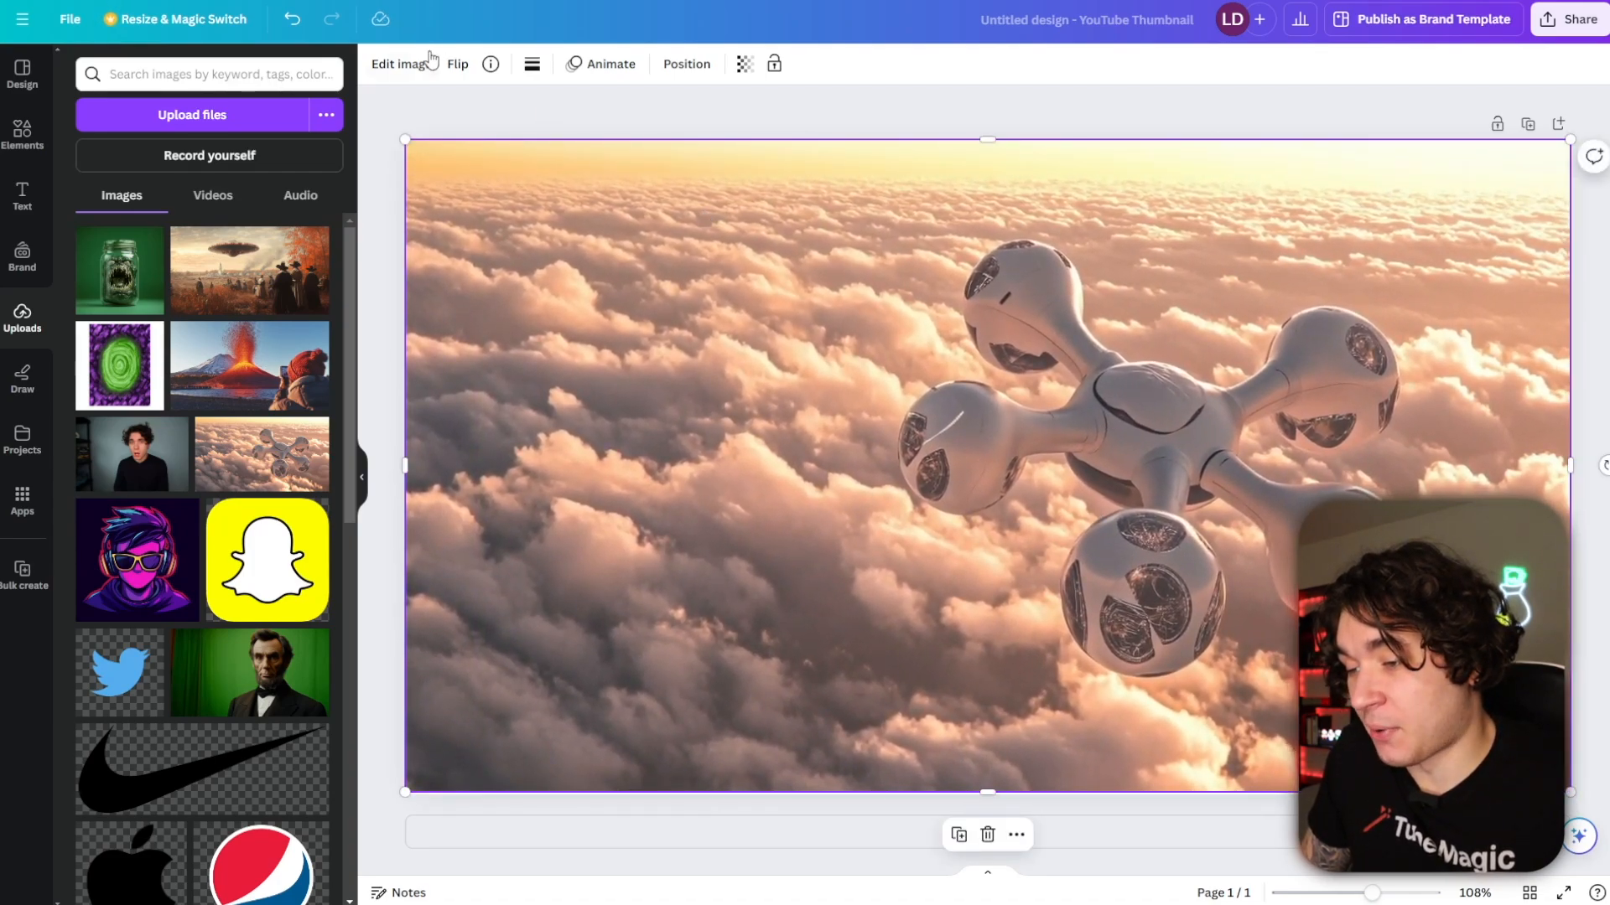
- Adjust the flying machine image's contrast to 46, vibrance to about 33 and temperature to -23
{"action": "left_click", "coordinate": [408, 67]}
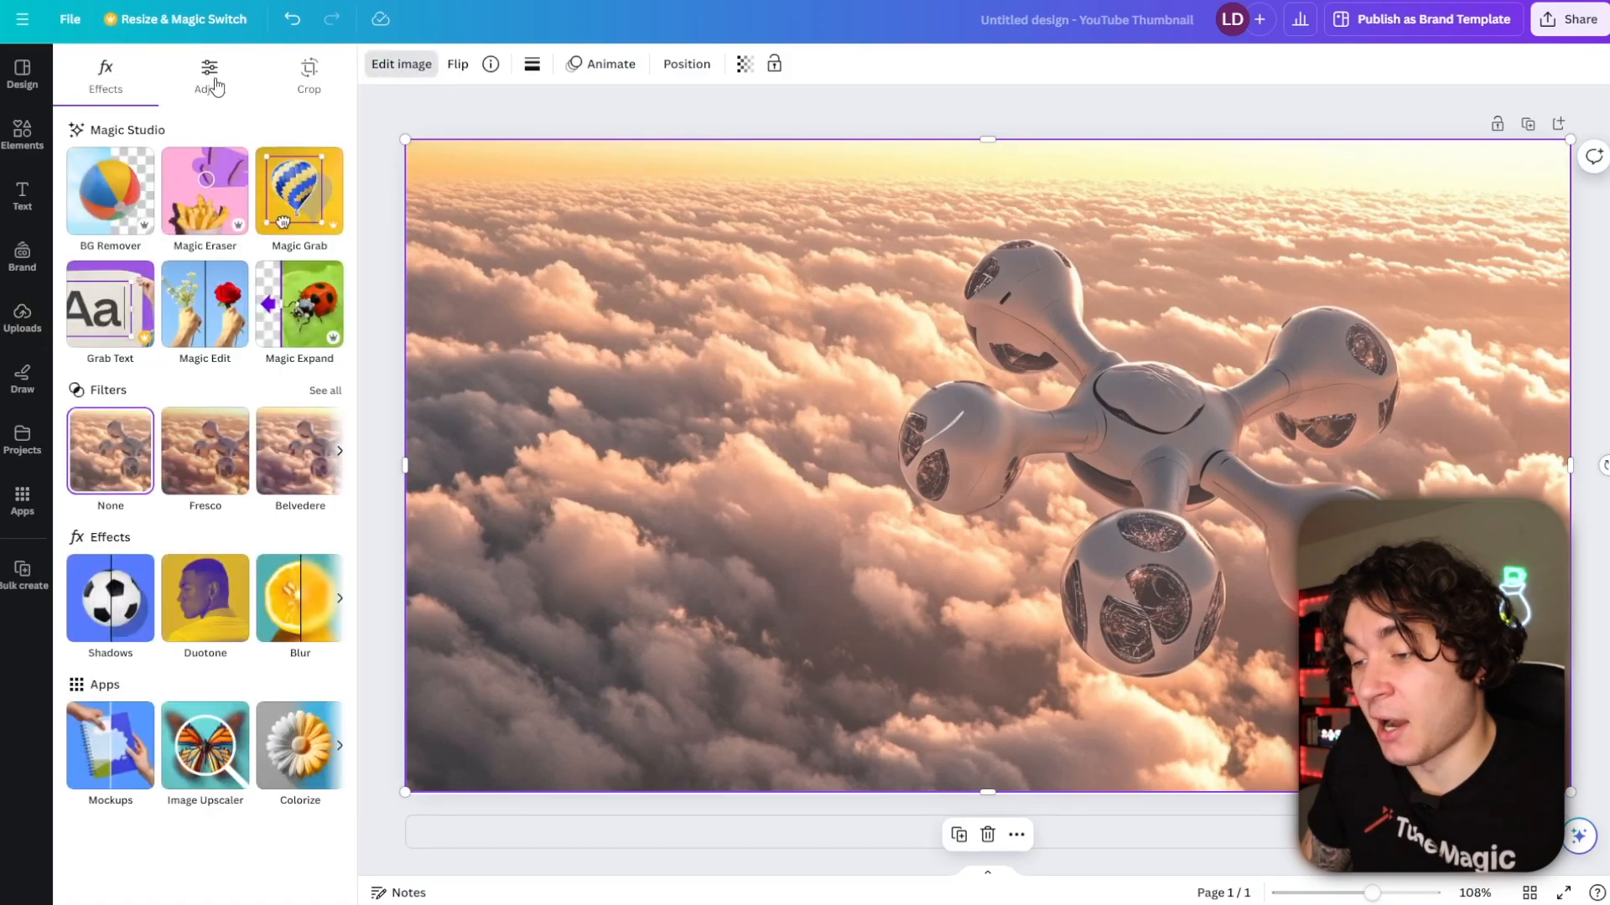
{"action": "left_click", "coordinate": [209, 79]}
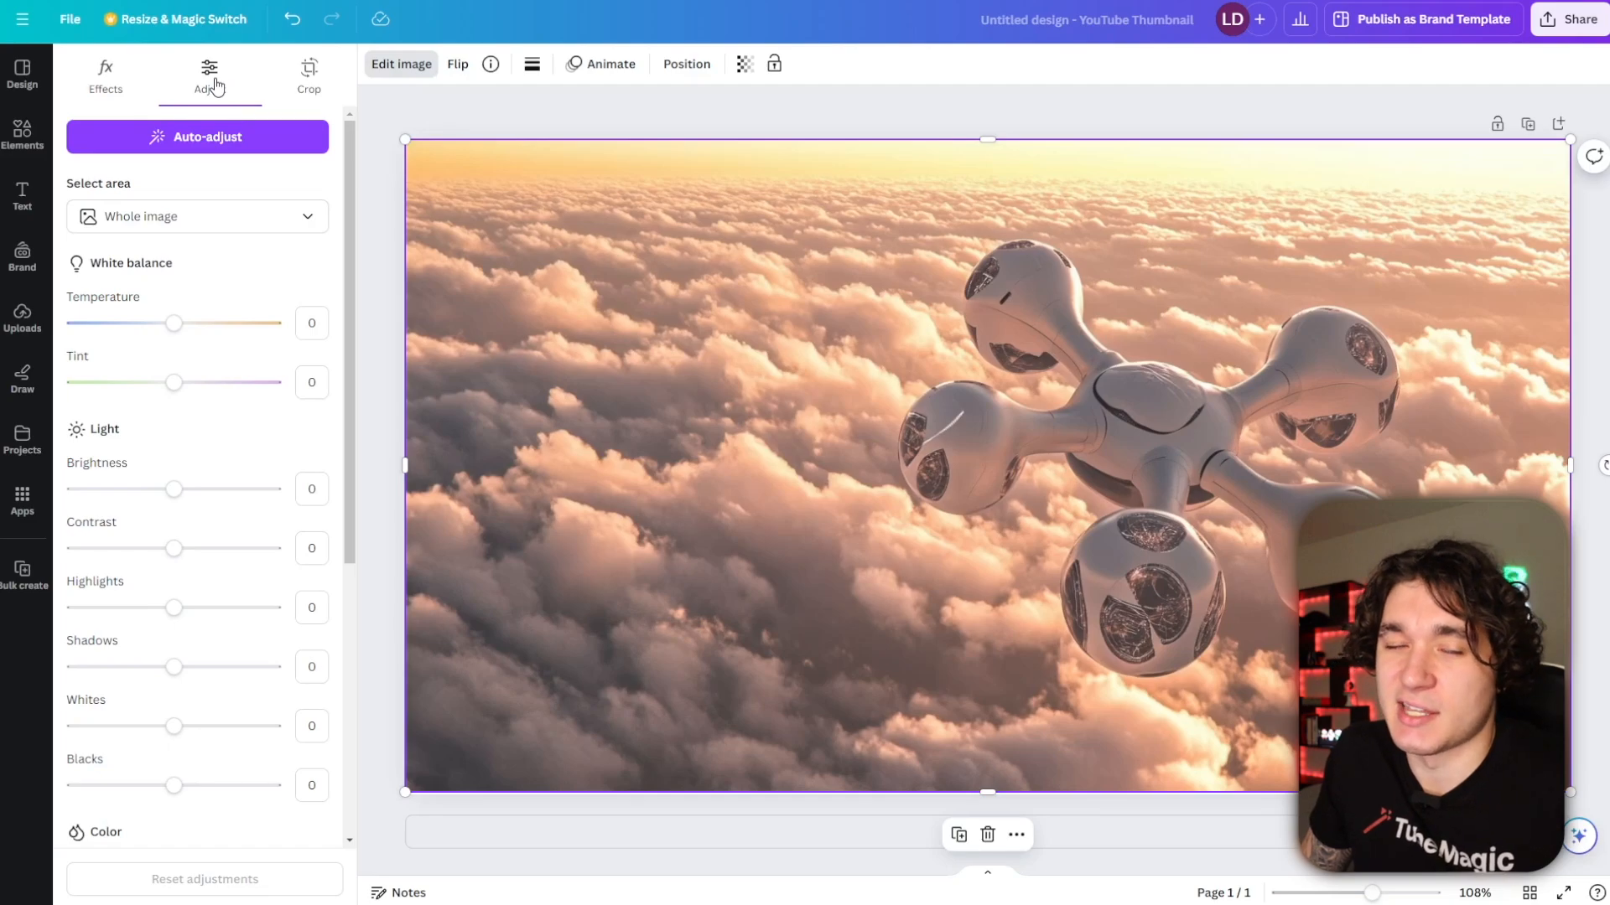
{"action": "left_click_drag", "start_coordinate": [191, 567], "coordinate": [220, 550]}
{"action": "scroll", "coordinate": [174, 589], "scroll_direction": "down", "scroll_amount": 4}
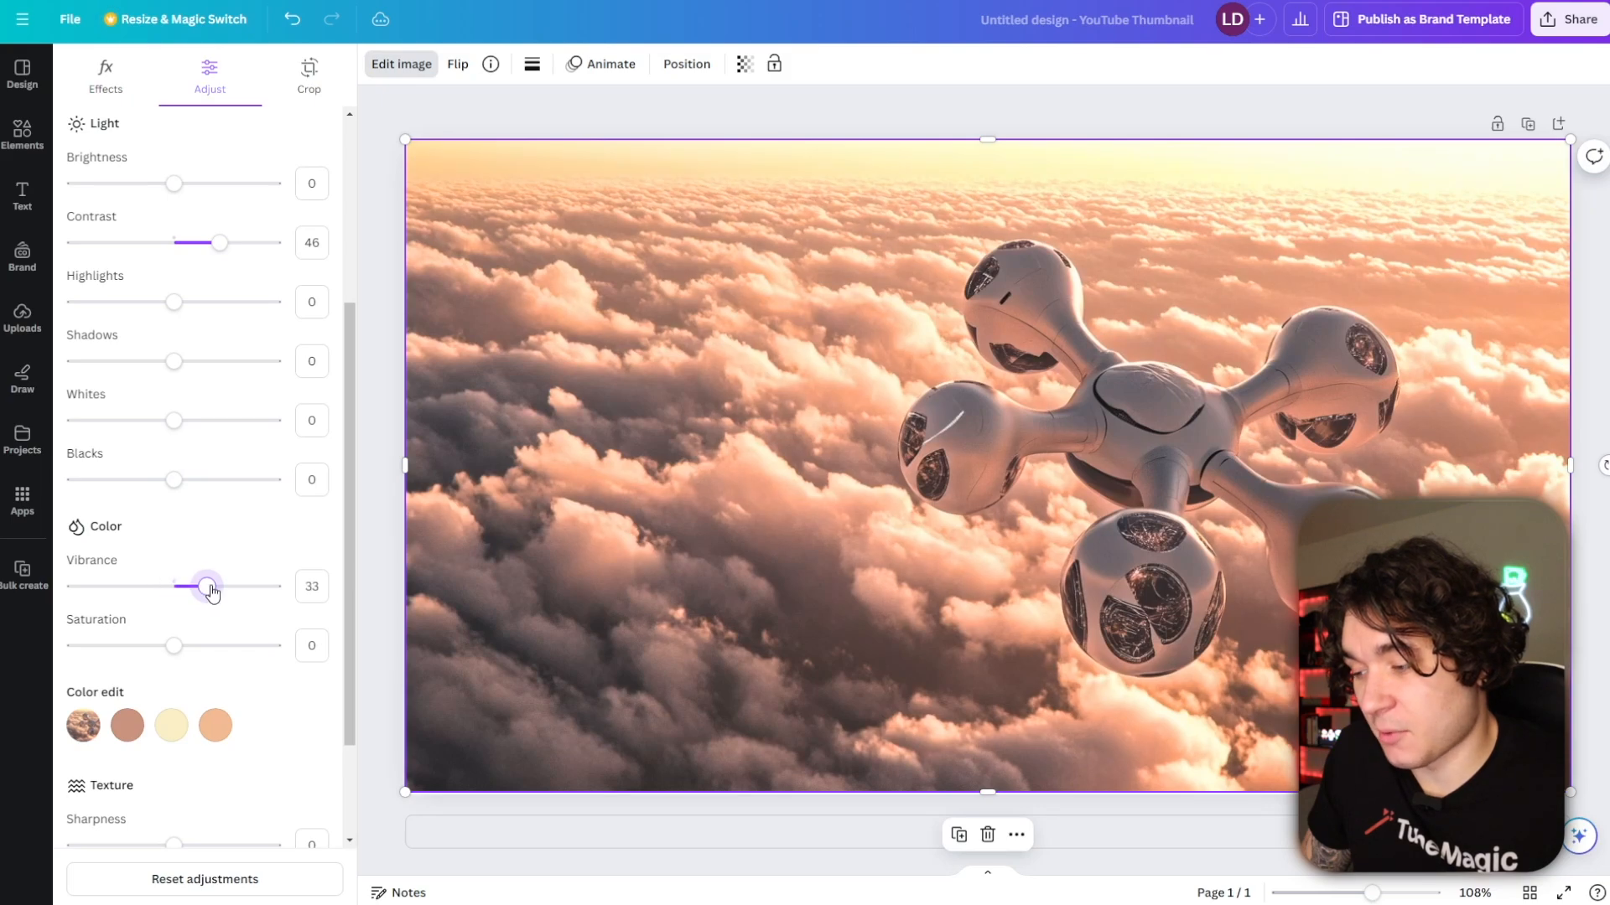
{"action": "scroll", "coordinate": [176, 319], "scroll_direction": "up", "scroll_amount": 4}
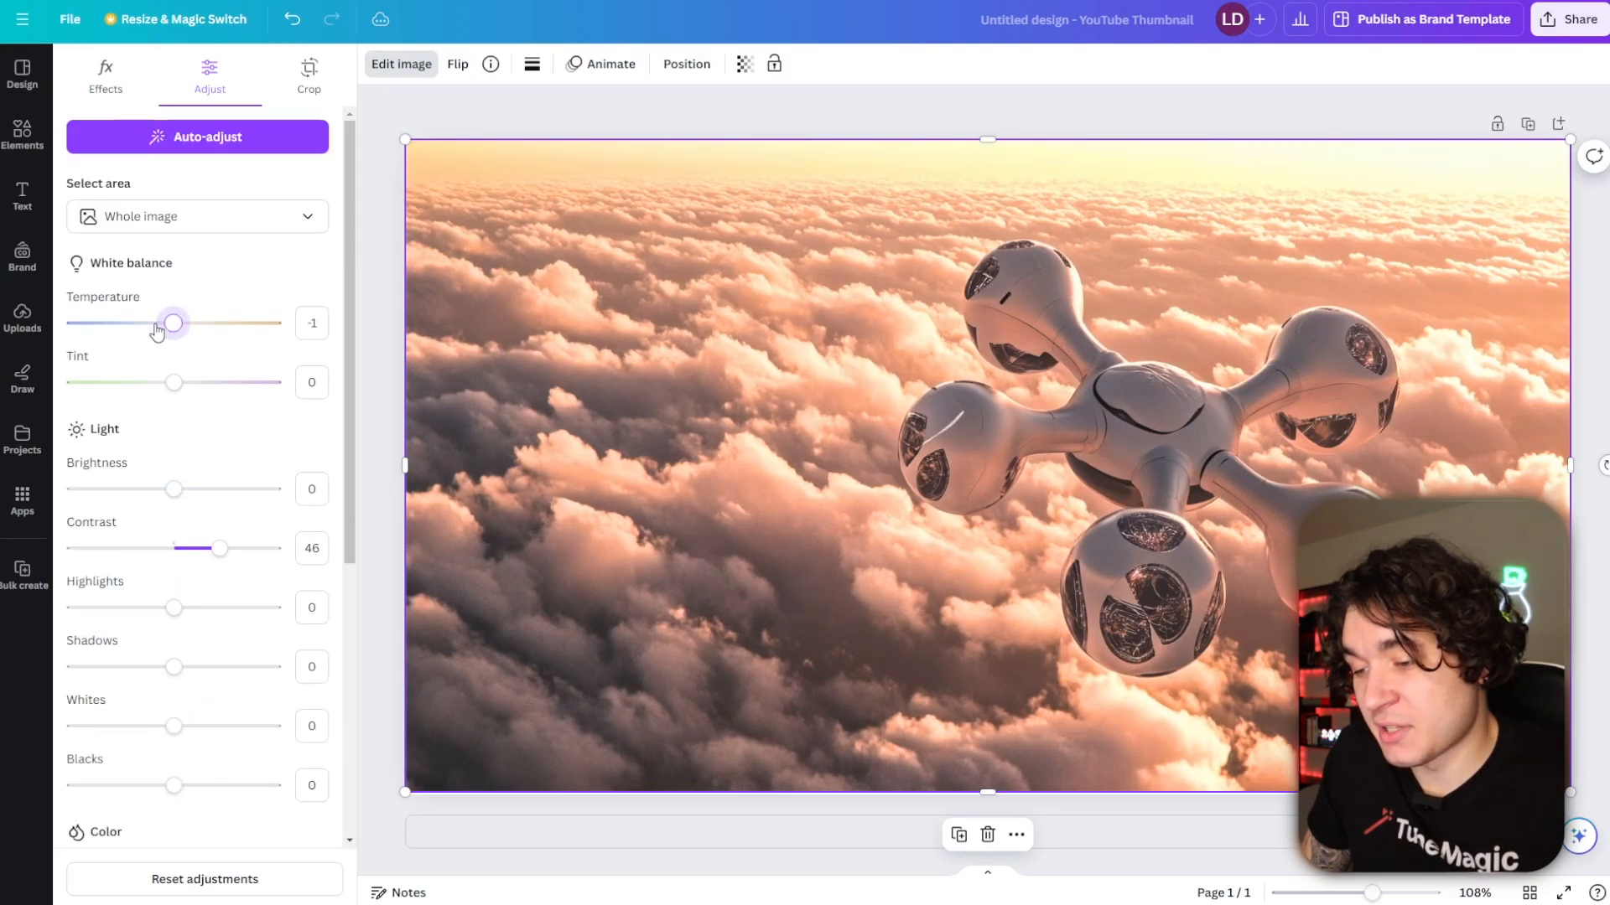
{"action": "left_click_drag", "start_coordinate": [157, 329], "coordinate": [152, 330]}
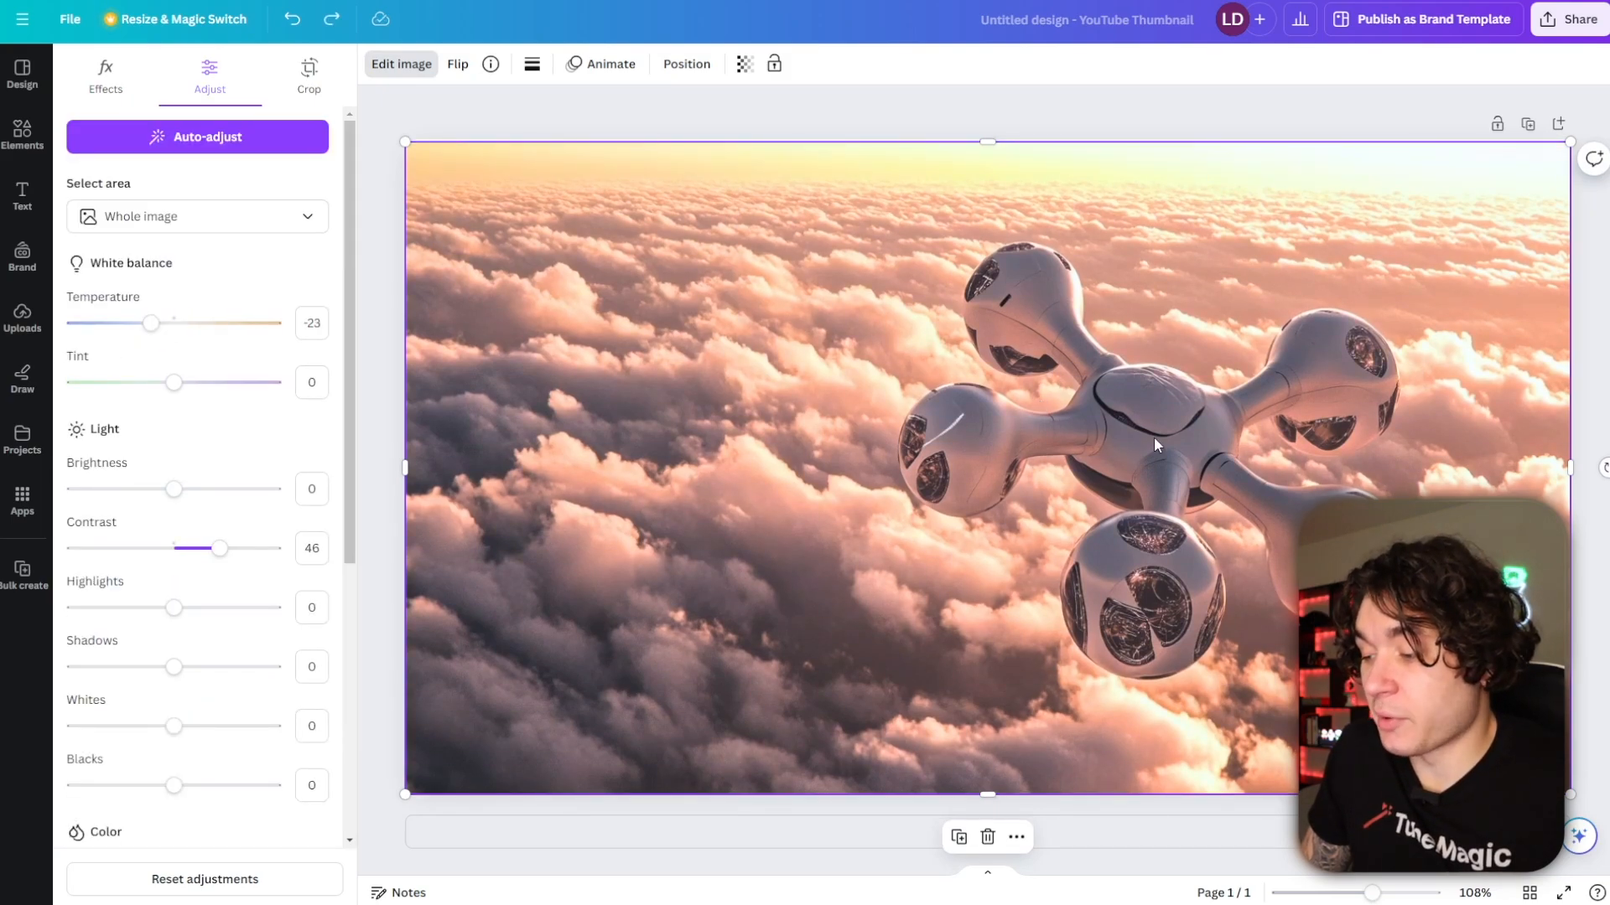
- Shift the image left to center the flying machine and fill the uncovered right side using a freeform Magic Expand
{"action": "left_click_drag", "start_coordinate": [1153, 438], "coordinate": [942, 413]}
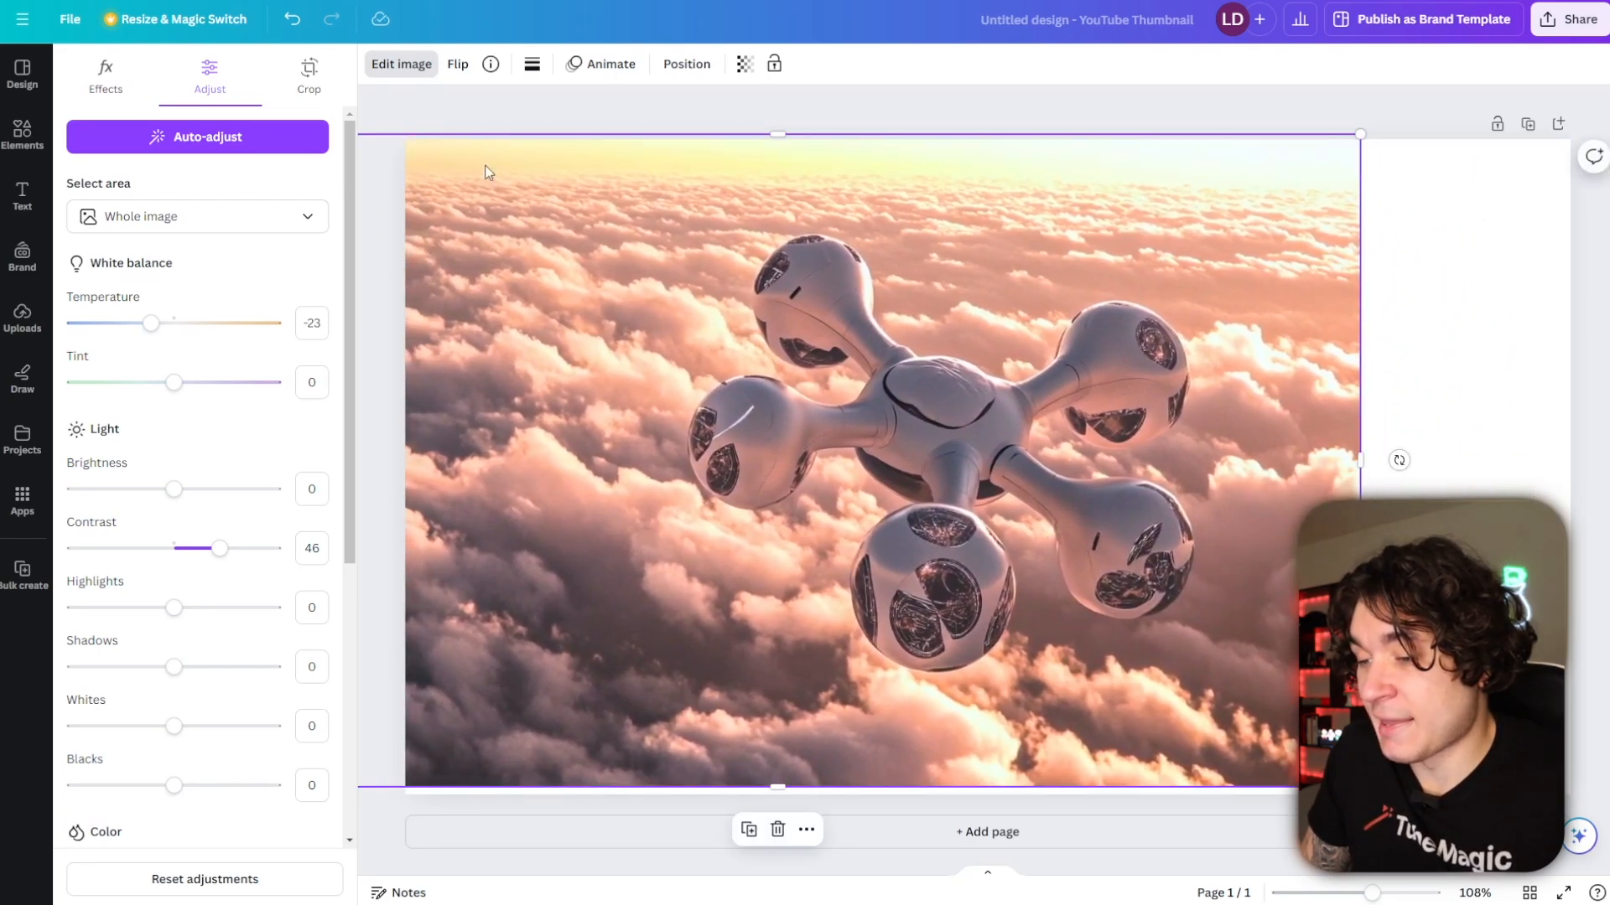
{"action": "left_click", "coordinate": [309, 69]}
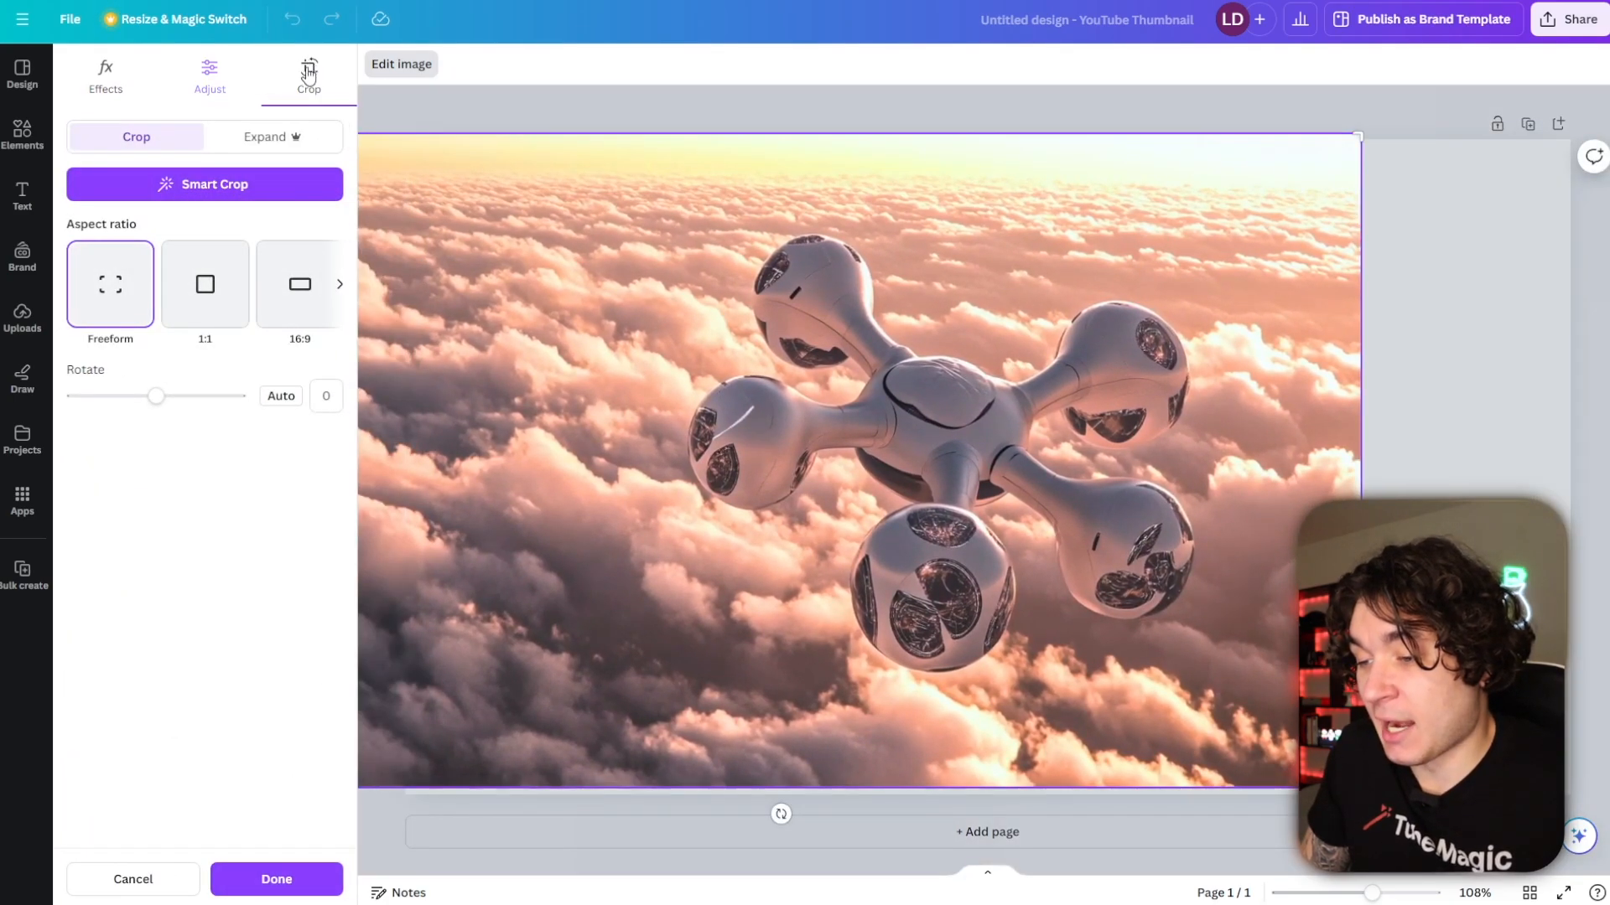
{"action": "left_click", "coordinate": [286, 140]}
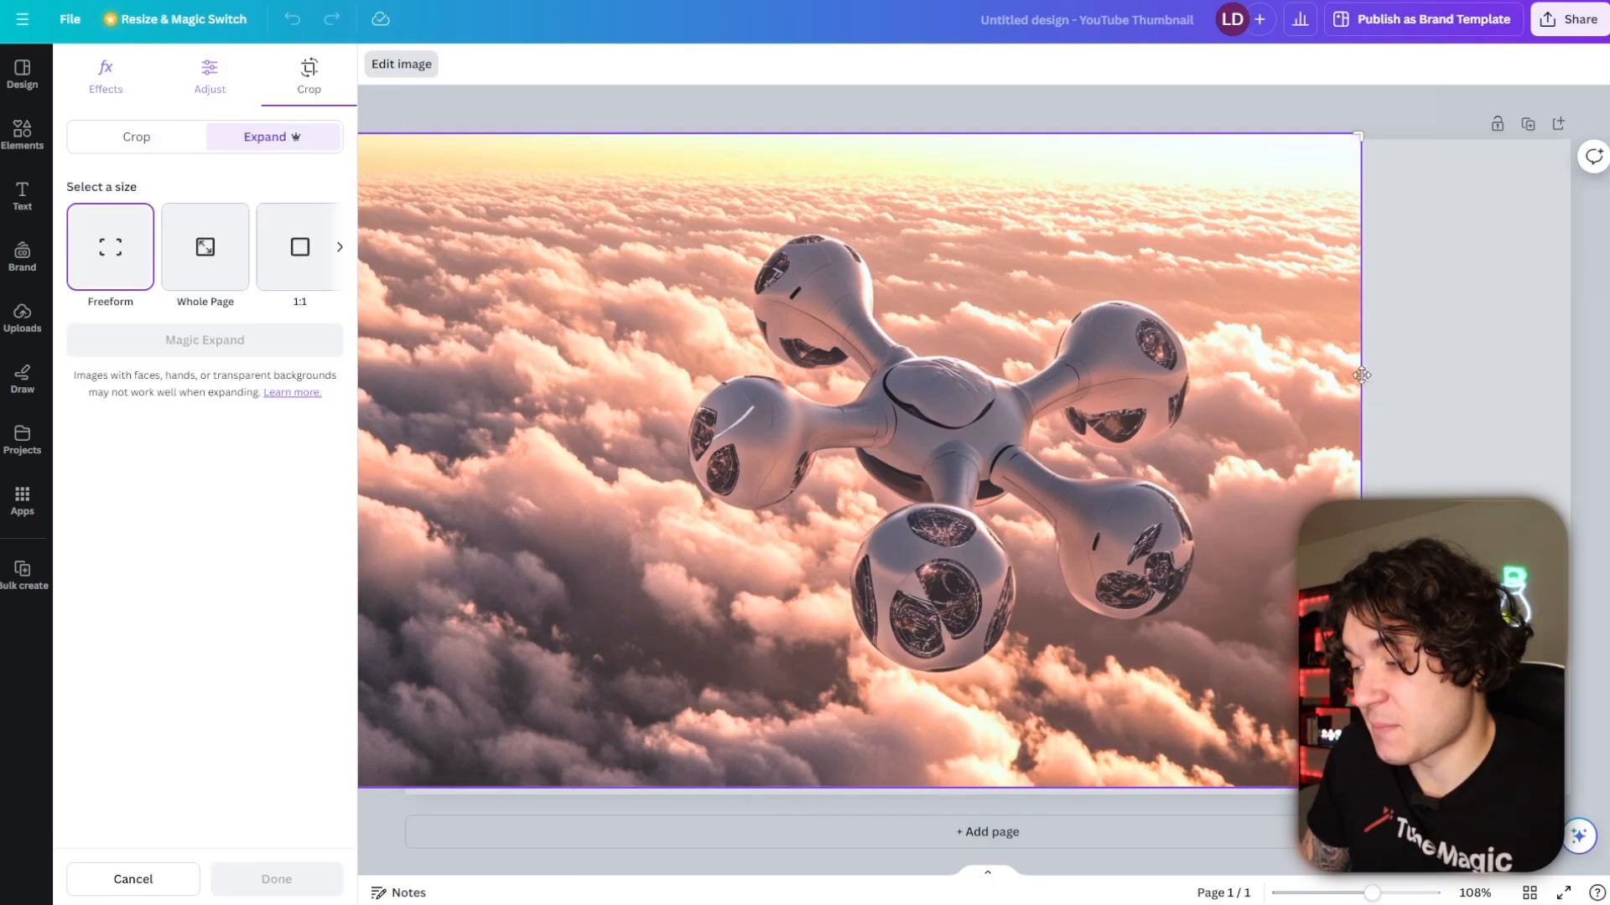
{"action": "left_click_drag", "start_coordinate": [1393, 139], "coordinate": [1570, 136]}
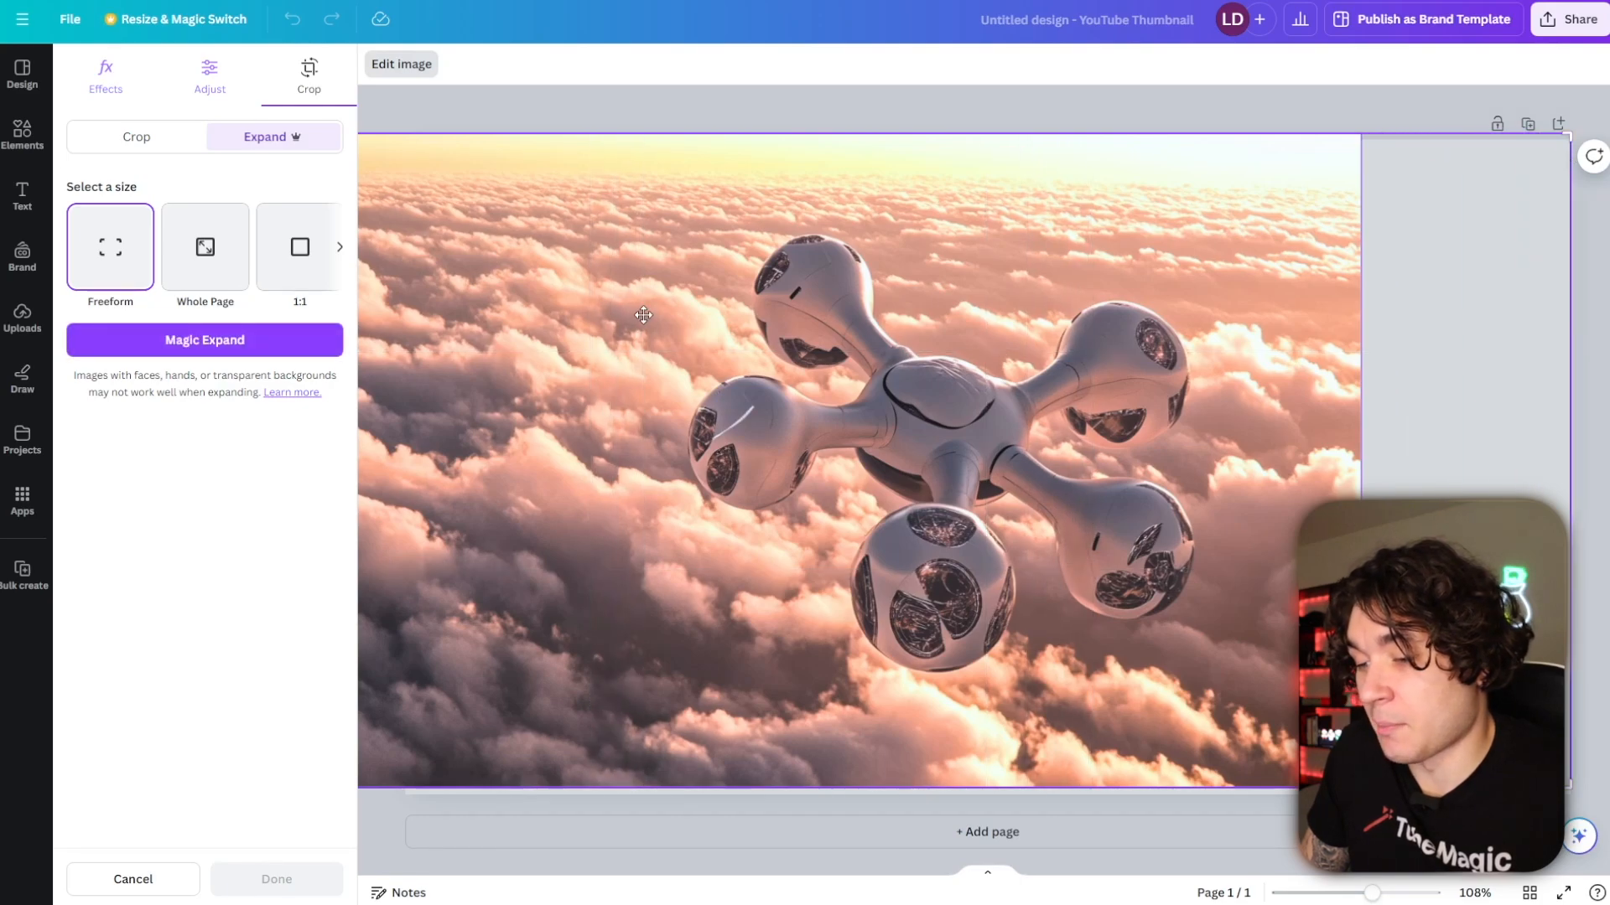
{"action": "left_click", "coordinate": [281, 340]}
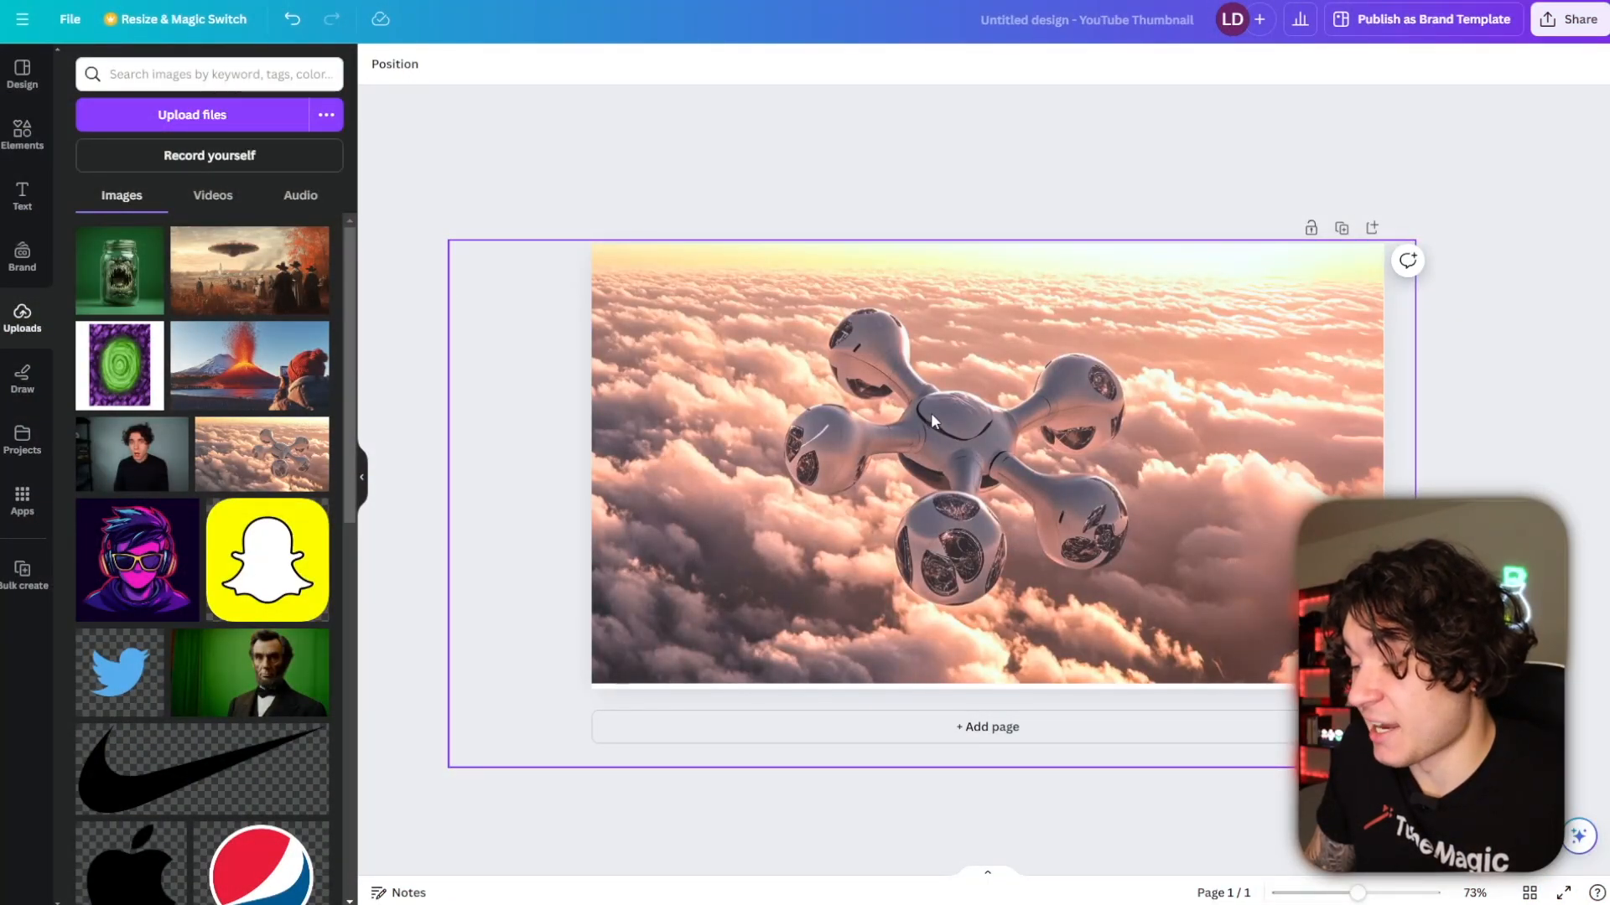
- Enlarge the expanded image and reposition it so it covers the whole page with the flying machine centered
{"action": "left_click", "coordinate": [933, 415]}
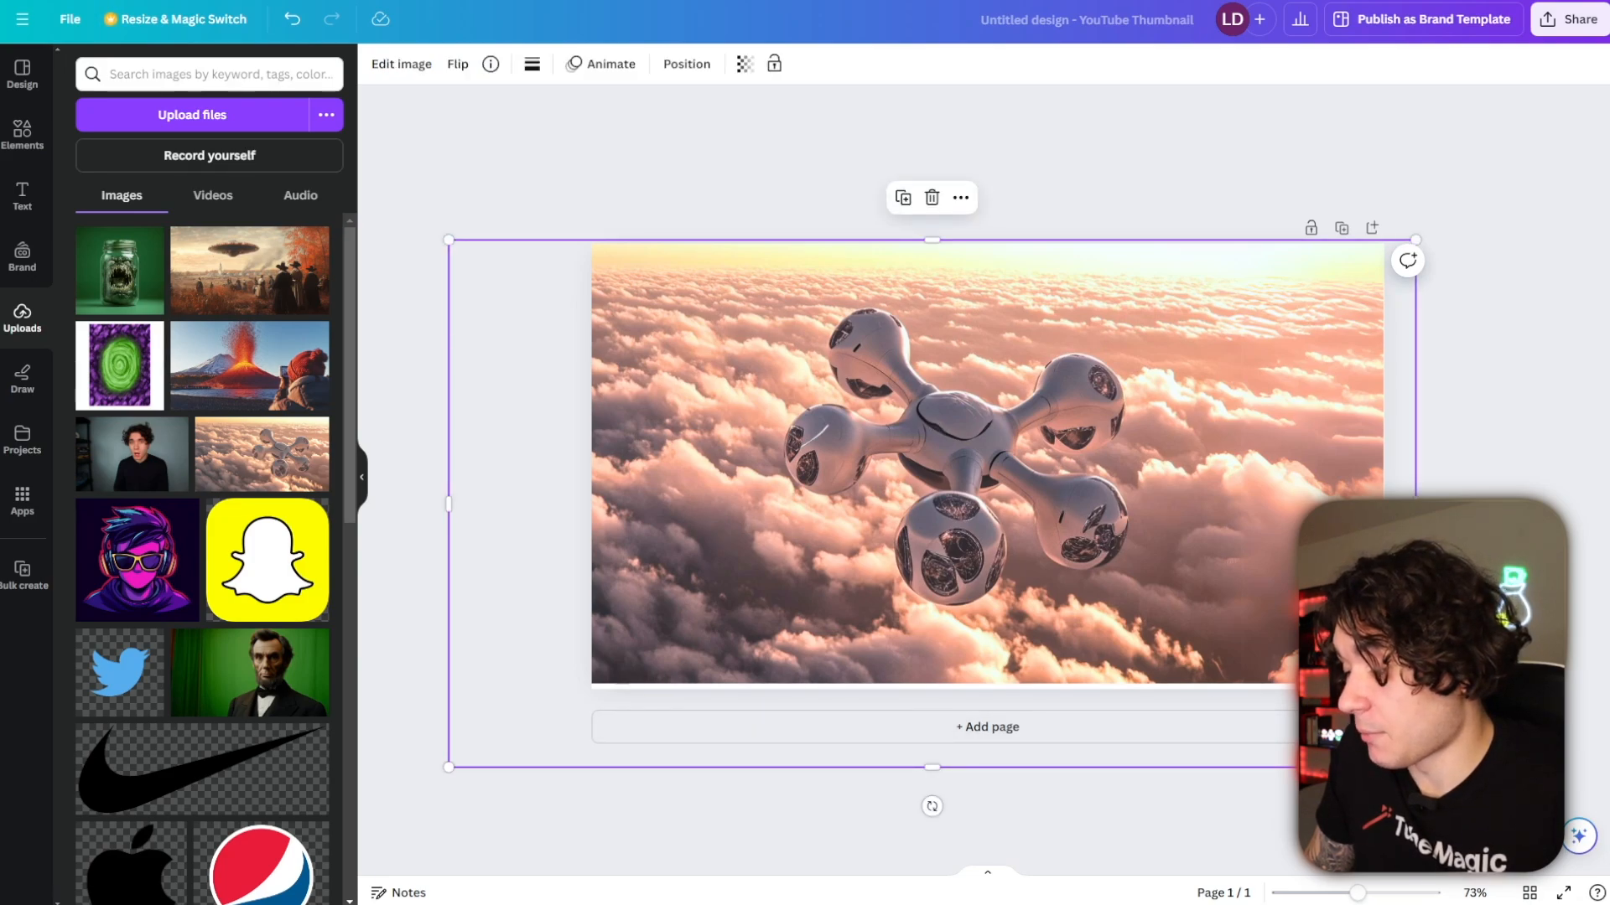
{"action": "left_click_drag", "start_coordinate": [1416, 767], "coordinate": [1560, 847]}
{"action": "left_click_drag", "start_coordinate": [985, 475], "coordinate": [929, 461]}
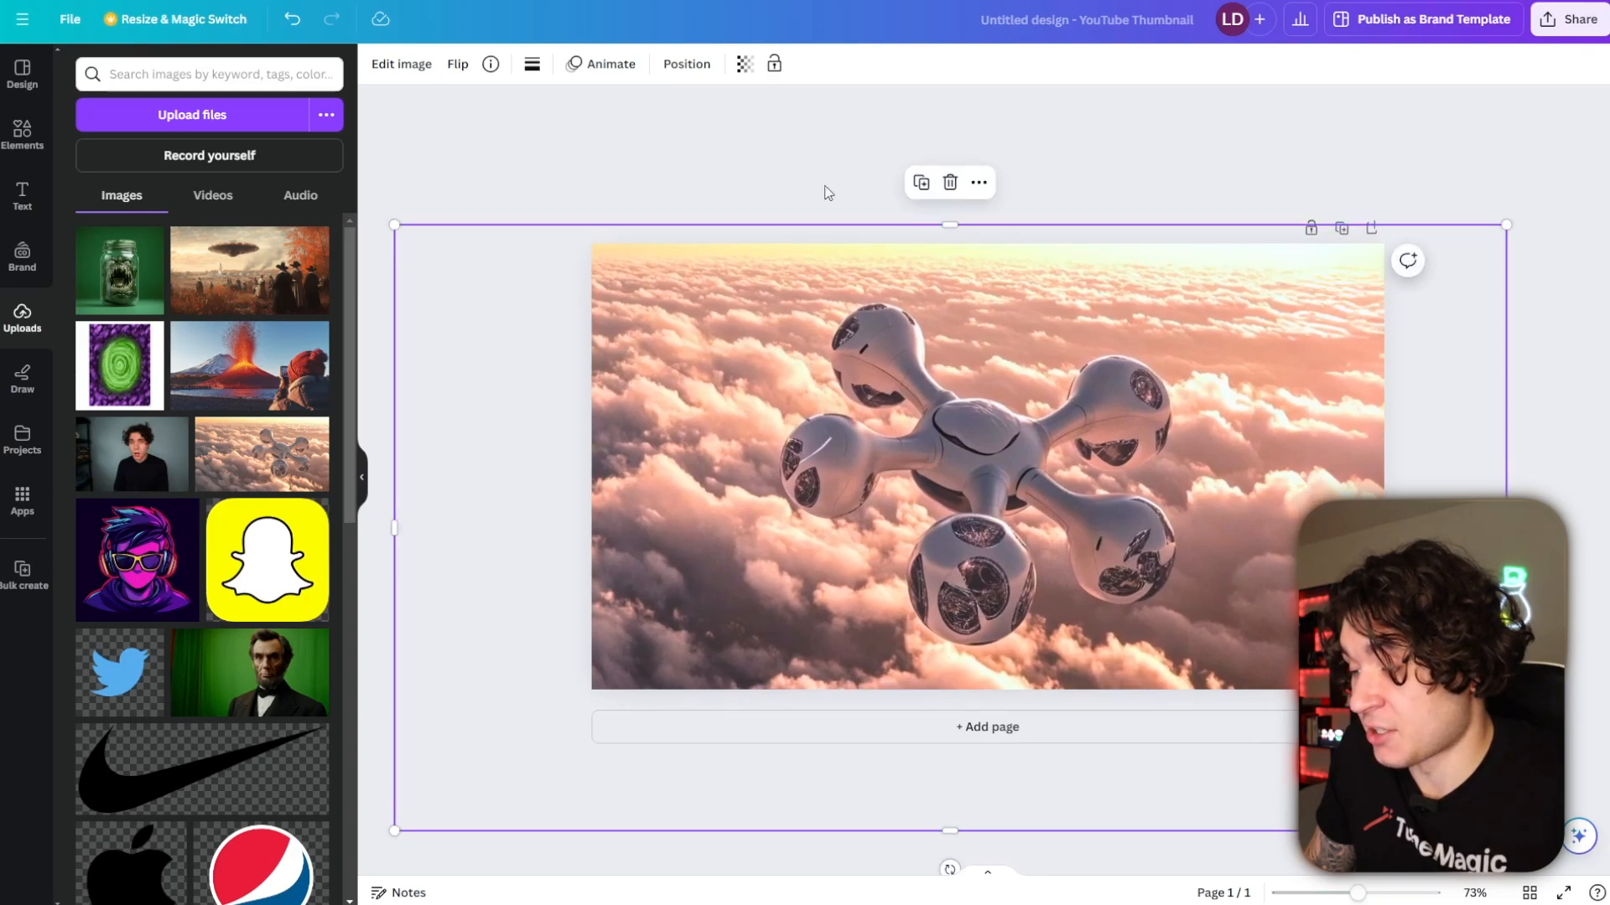
{"action": "left_click", "coordinate": [781, 140]}
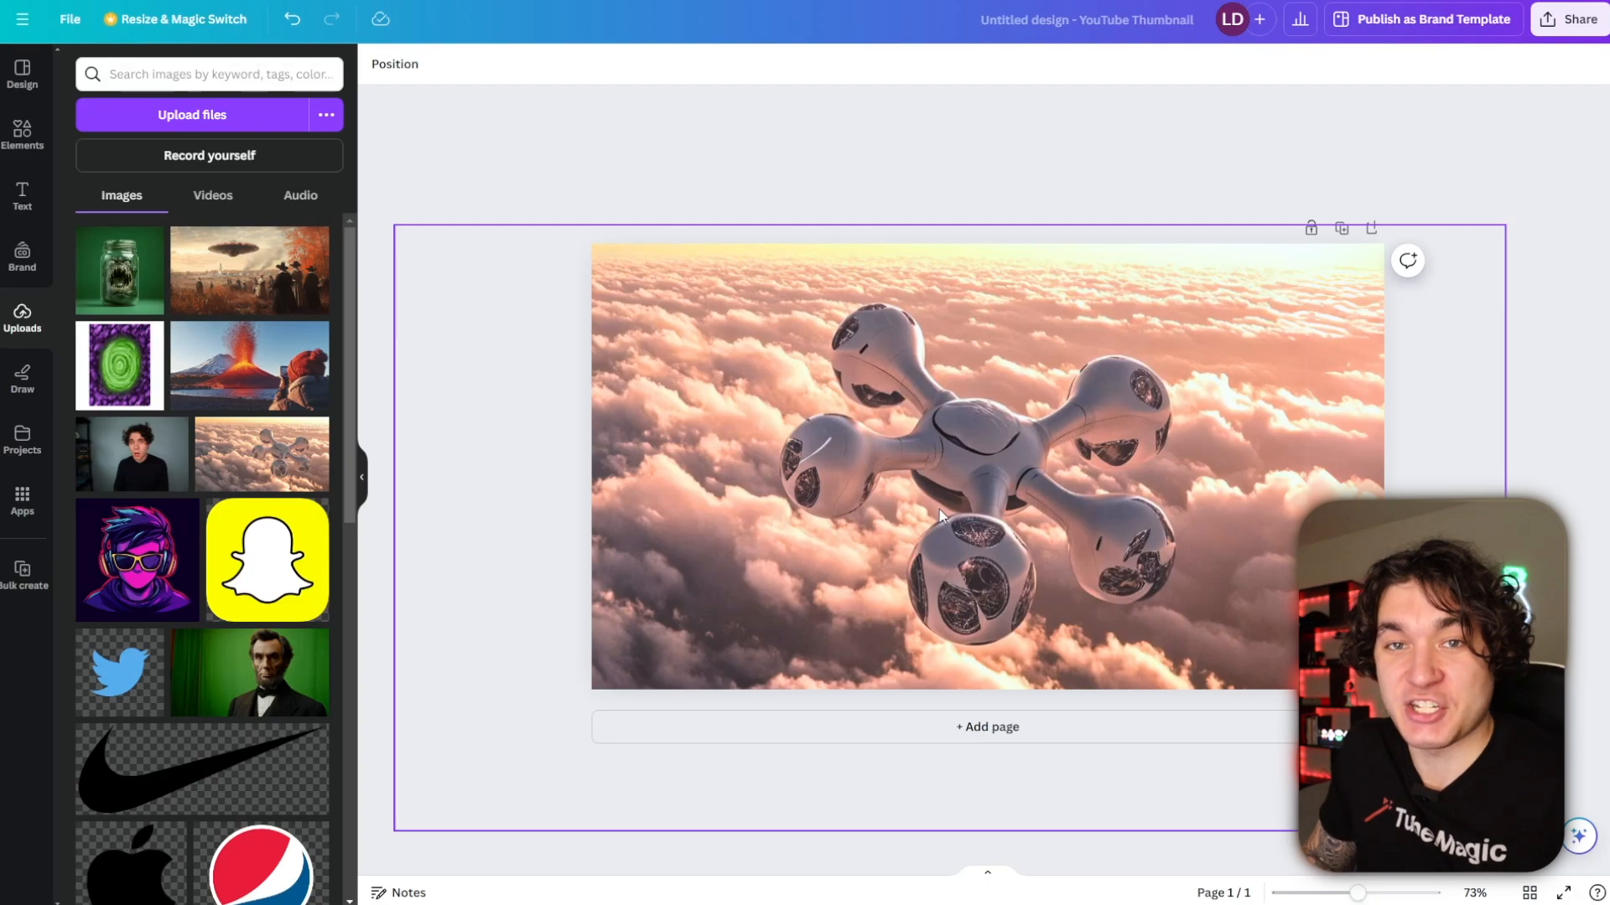
- Download the flying machine thumbnail as a JPG file
{"action": "left_click", "coordinate": [1564, 32]}
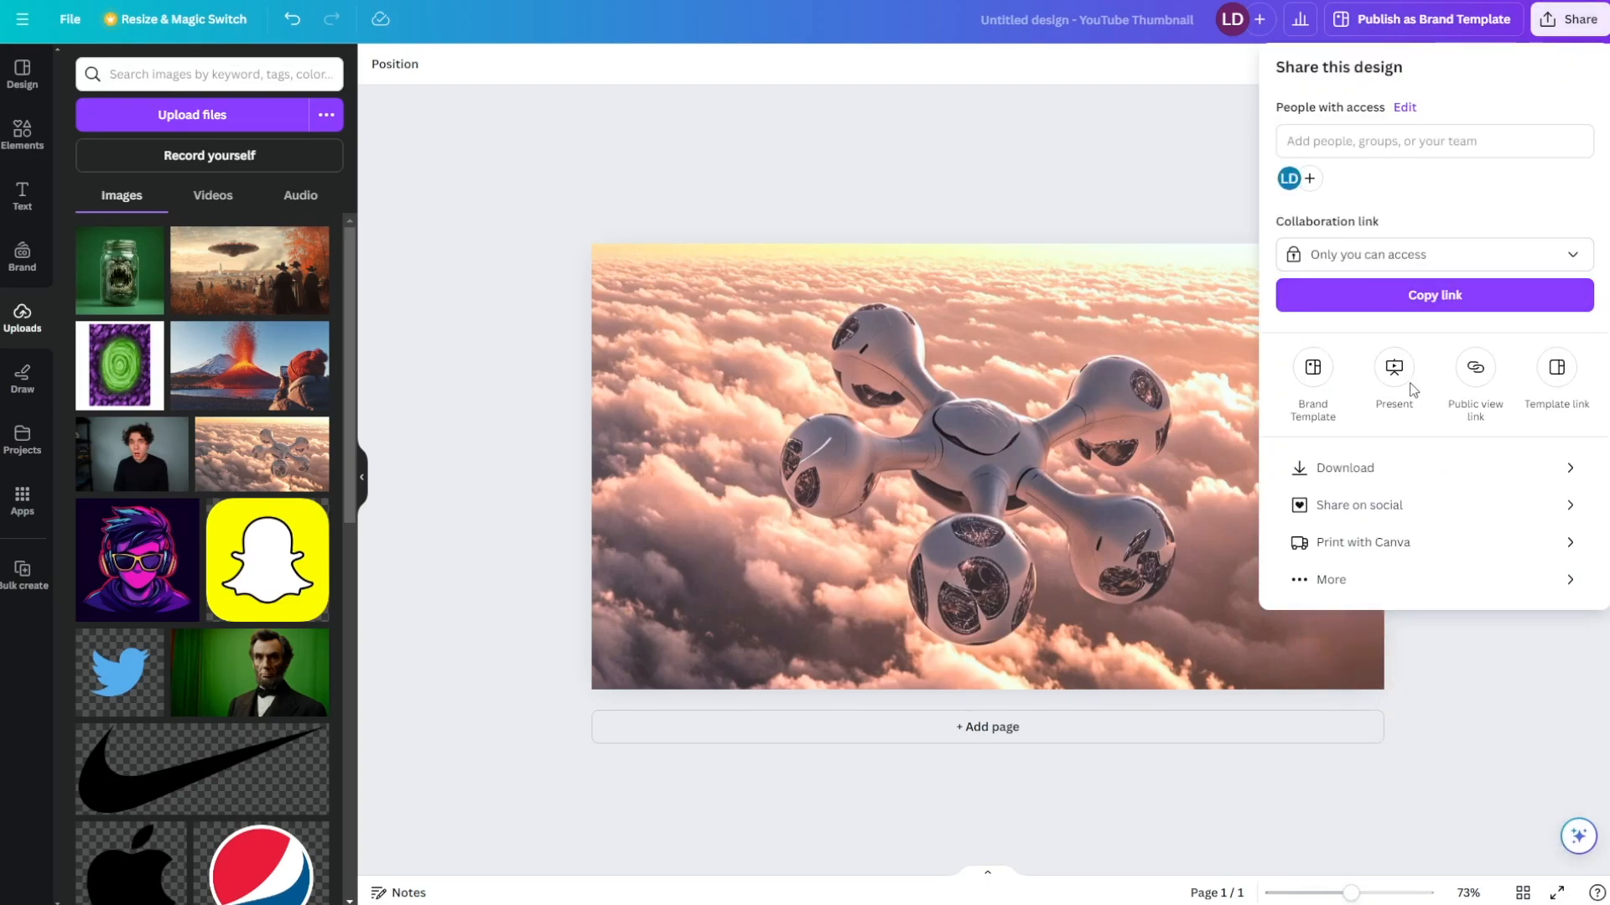
{"action": "left_click", "coordinate": [1346, 468]}
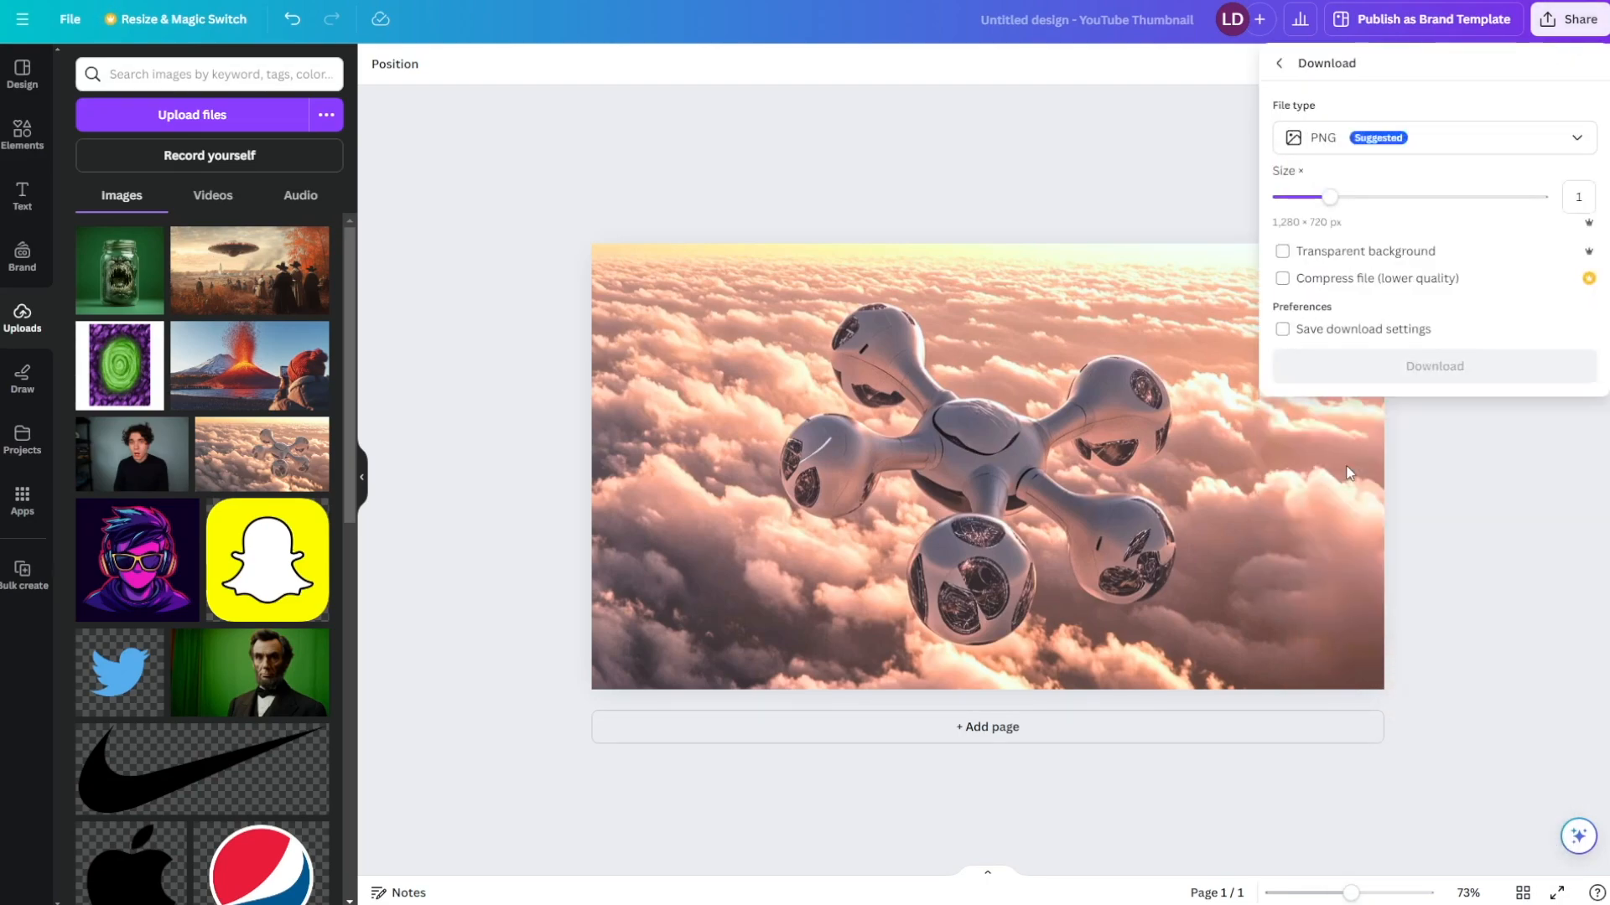
{"action": "left_click", "coordinate": [1342, 137]}
{"action": "left_click", "coordinate": [1337, 190]}
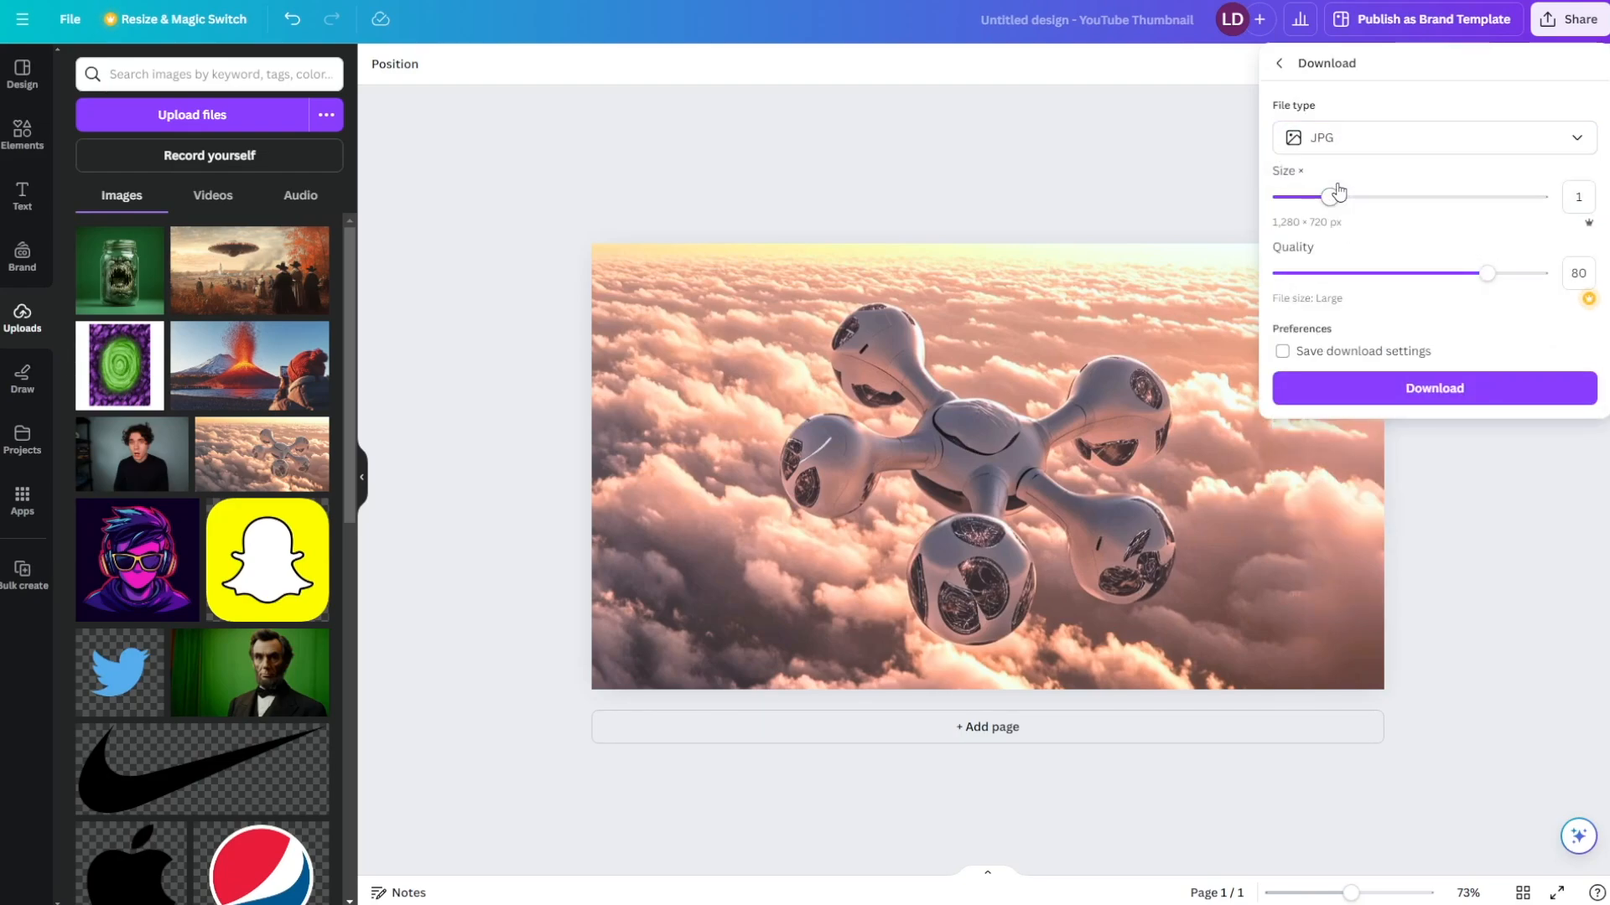
{"action": "left_click", "coordinate": [1374, 390]}
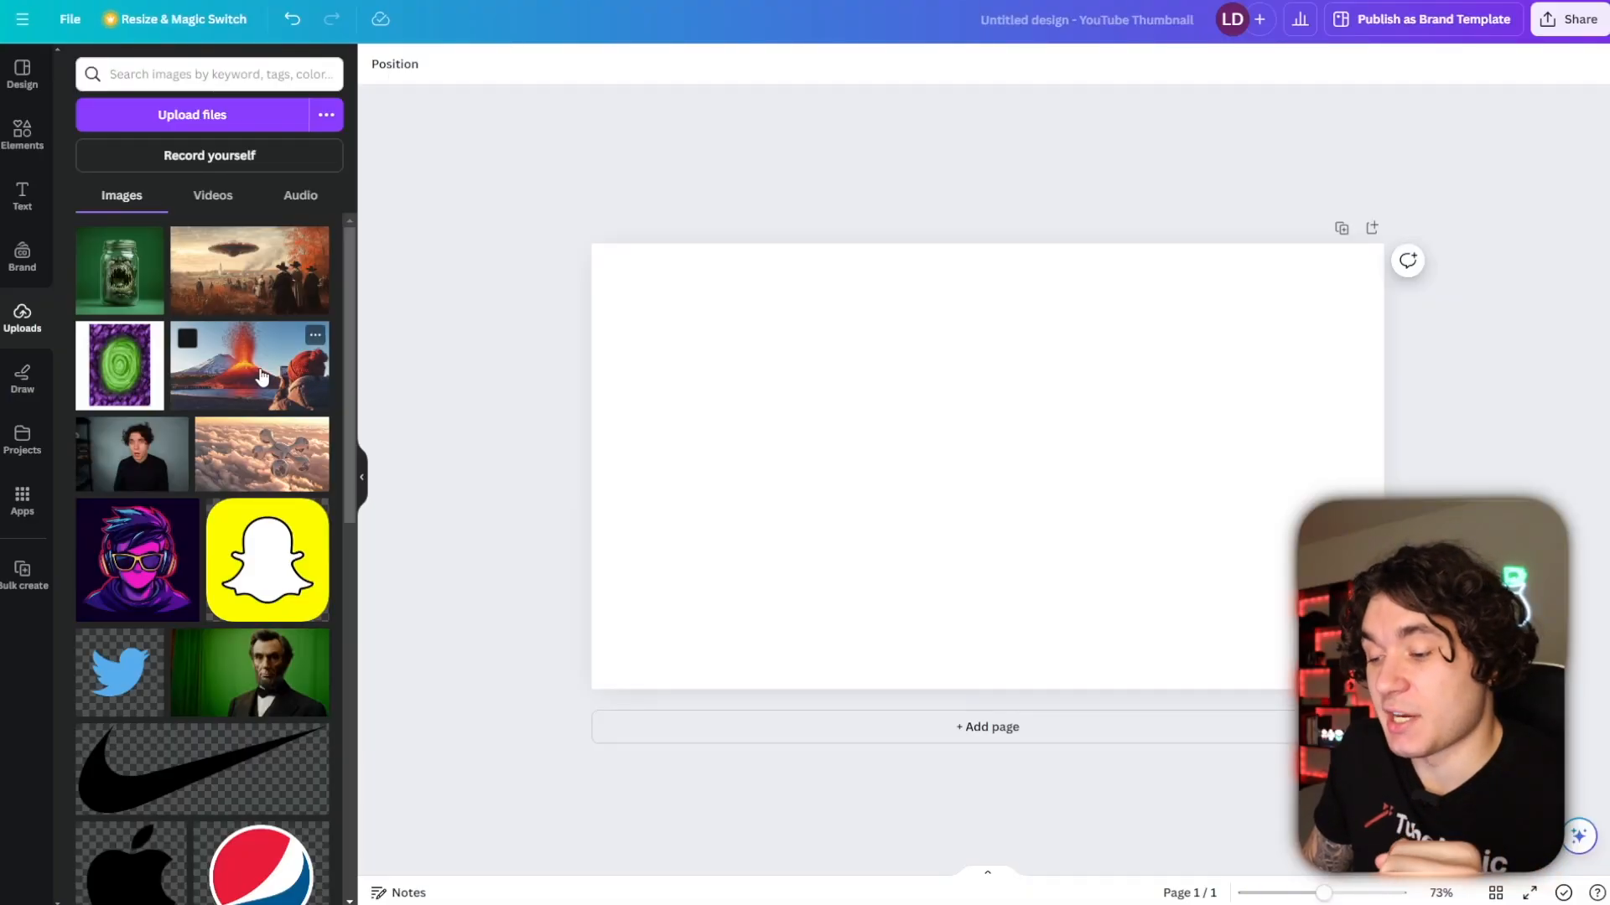
- Place the uploaded erupting volcano image on the blank page and enlarge it to fill the page
{"action": "left_click", "coordinate": [263, 376]}
{"action": "left_click_drag", "start_coordinate": [857, 423], "coordinate": [745, 359]}
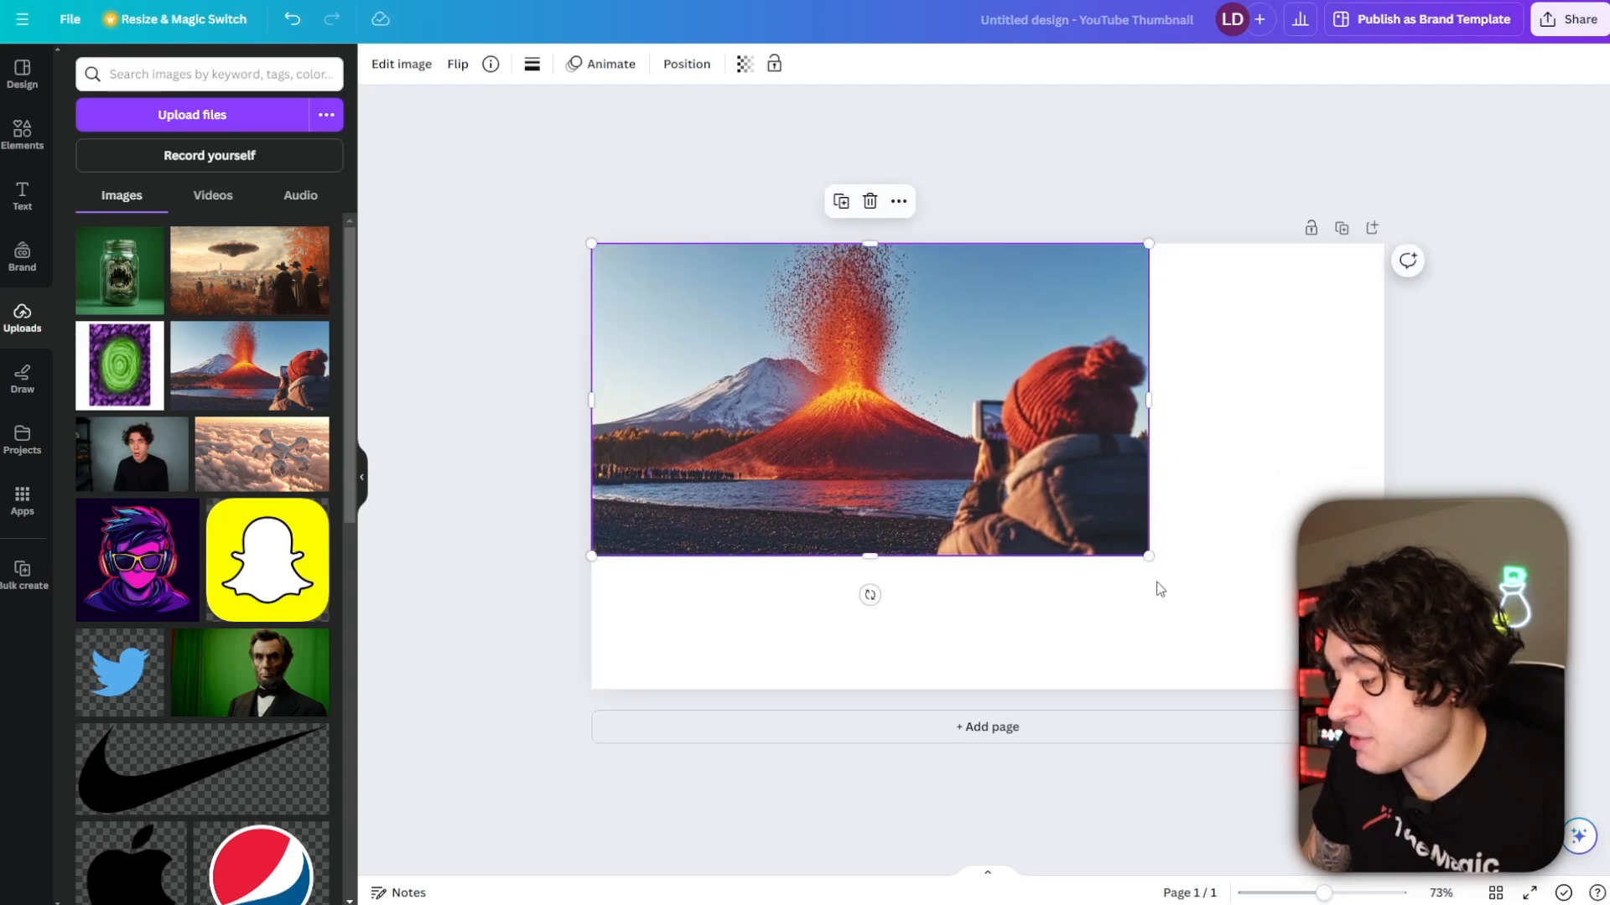
{"action": "left_click_drag", "start_coordinate": [1149, 558], "coordinate": [1383, 688]}
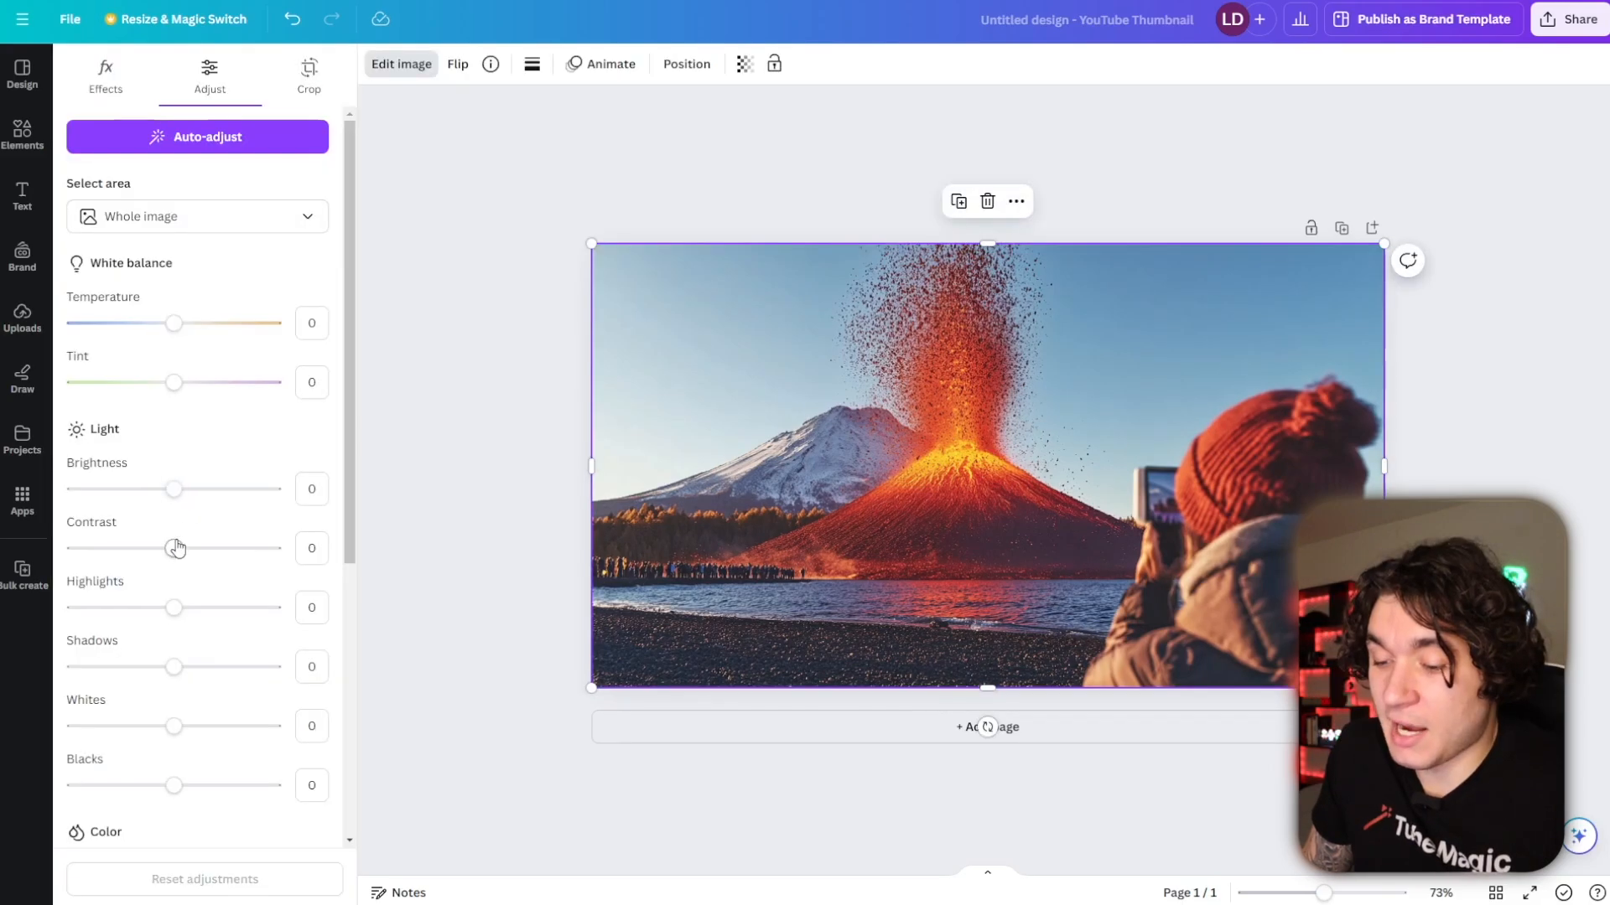
- Raise the erupting volcano image's contrast to 30 and increase its sharpness
{"action": "left_click_drag", "start_coordinate": [199, 559], "coordinate": [207, 560]}
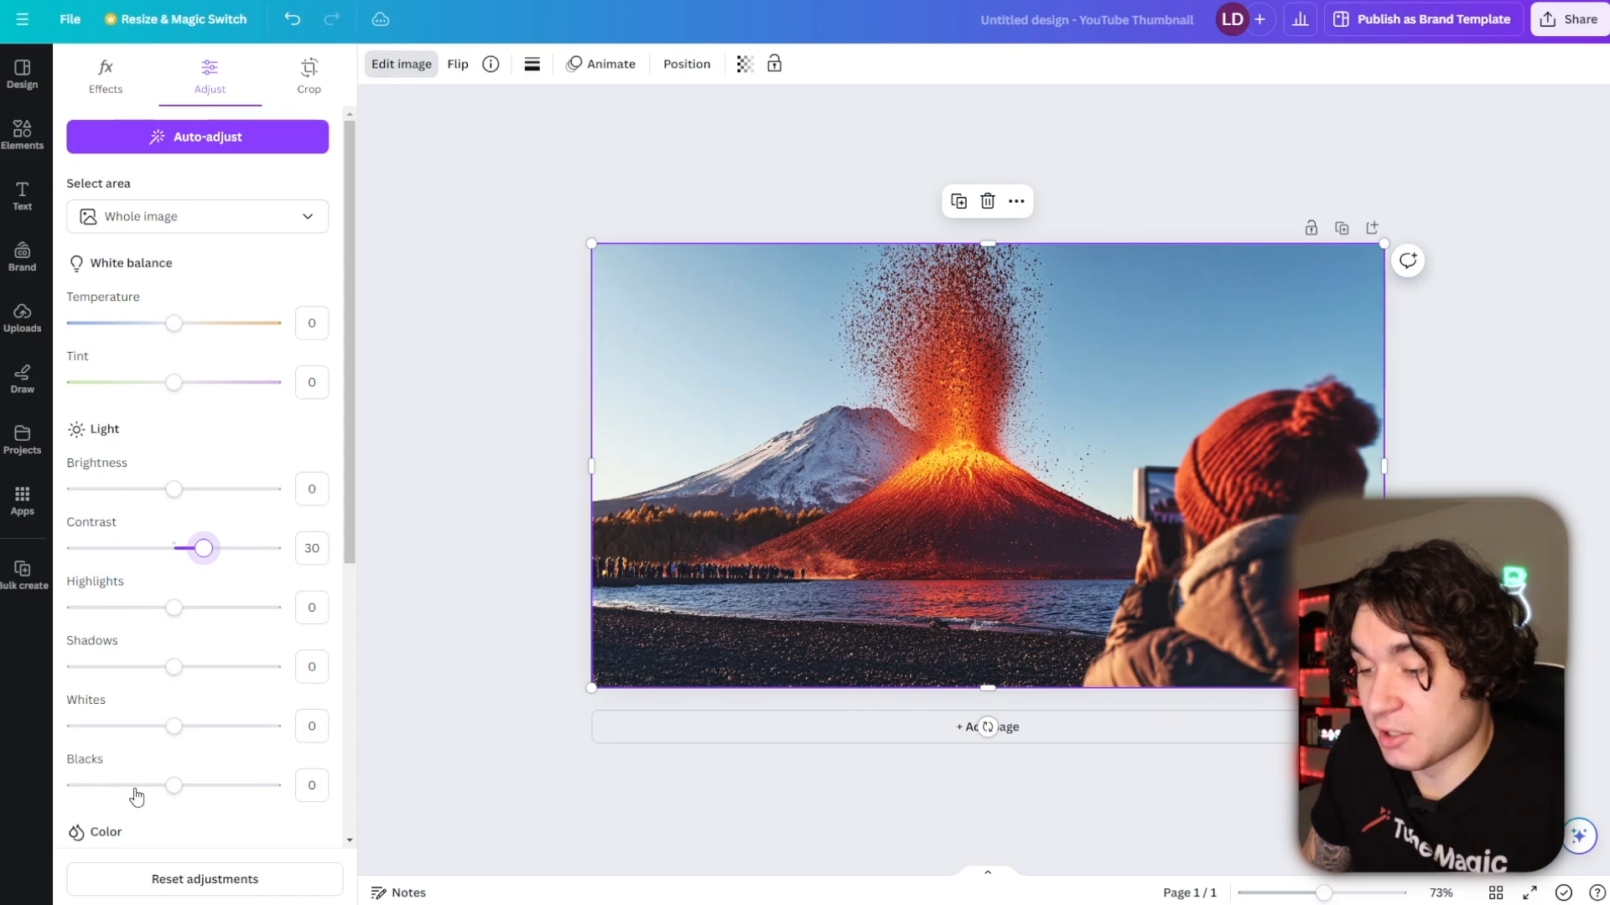
{"action": "scroll", "coordinate": [136, 796], "scroll_direction": "down", "scroll_amount": 5}
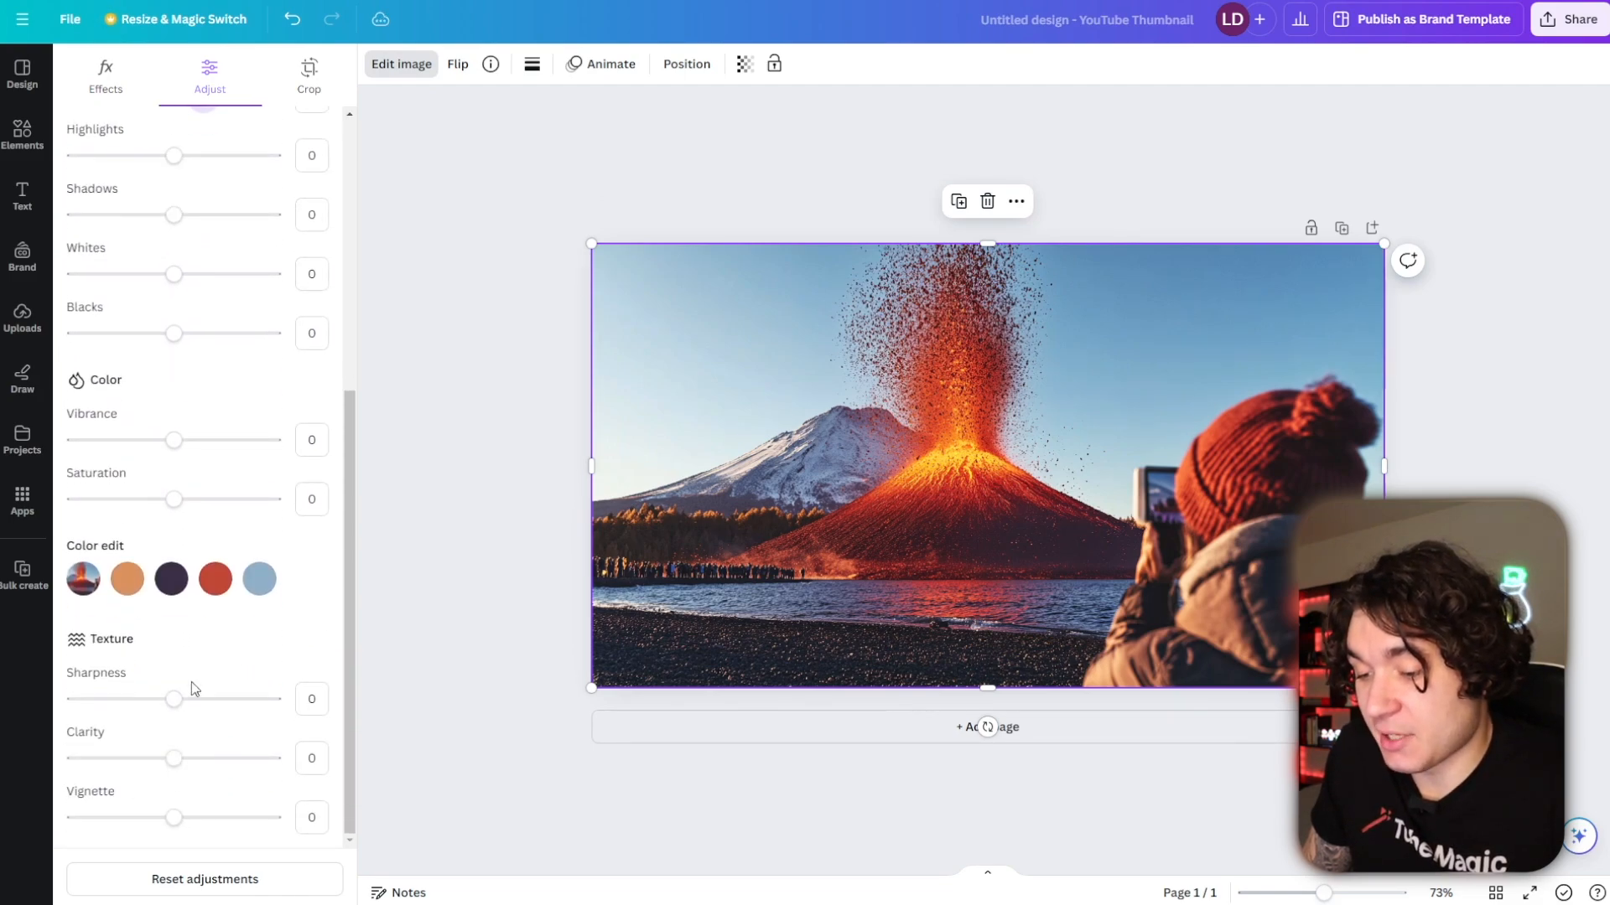
{"action": "left_click_drag", "start_coordinate": [174, 700], "coordinate": [215, 700]}
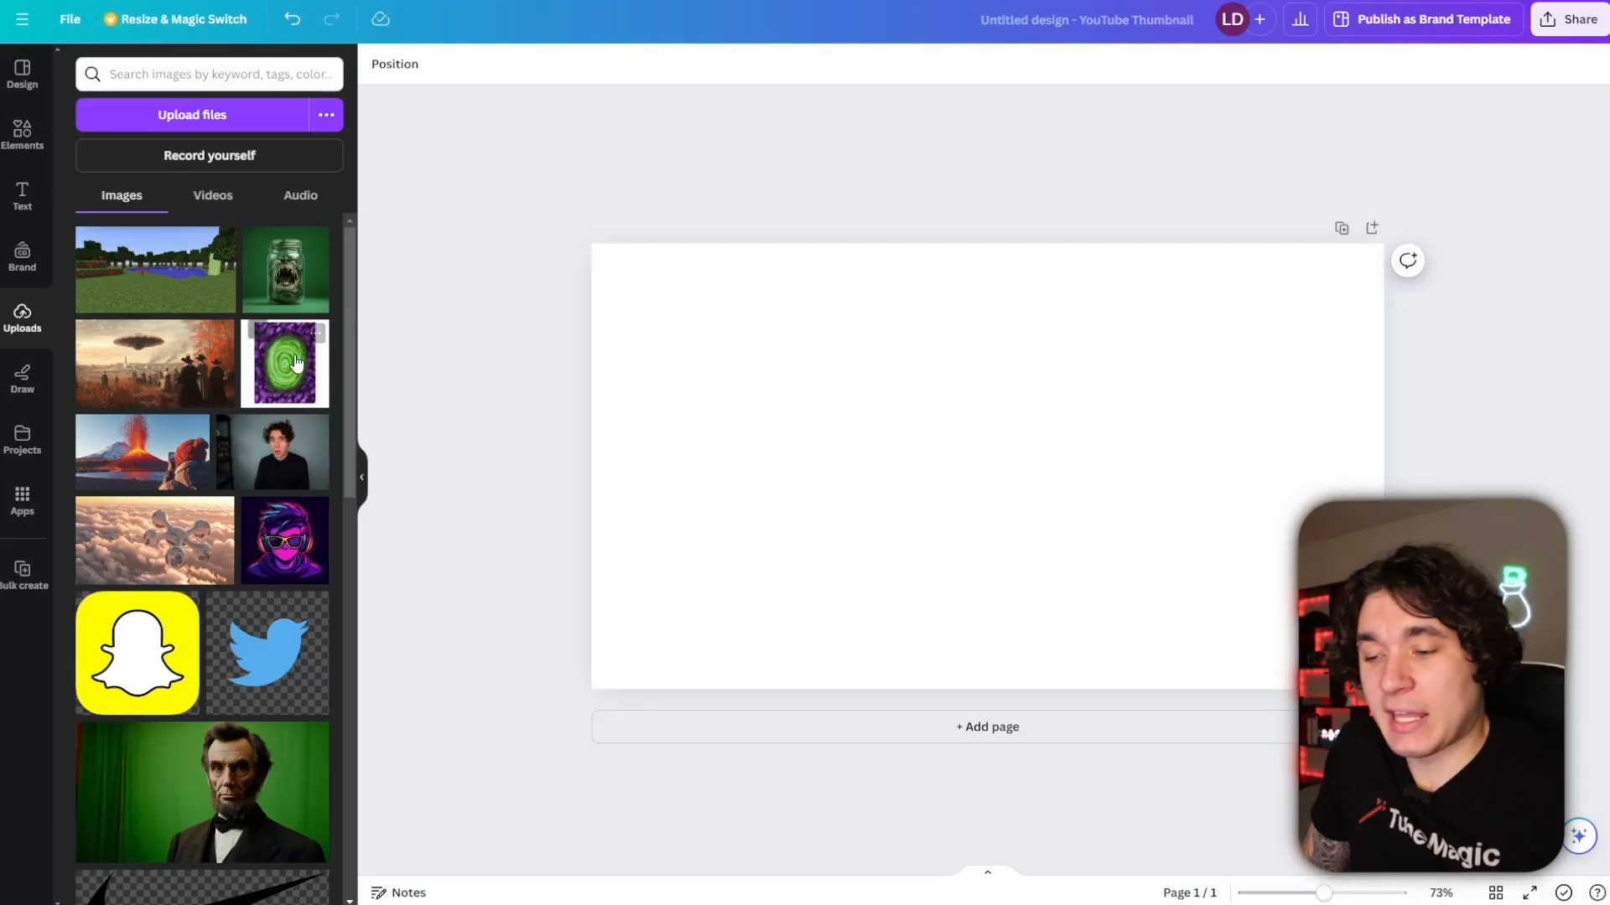
- Place the uploaded Minecraft landscape image on the blank page, enlarge it to cover the page and shift it slightly left
{"action": "left_click", "coordinate": [176, 301]}
{"action": "left_click_drag", "start_coordinate": [840, 453], "coordinate": [715, 373]}
{"action": "left_click_drag", "start_coordinate": [1122, 528], "coordinate": [1391, 681]}
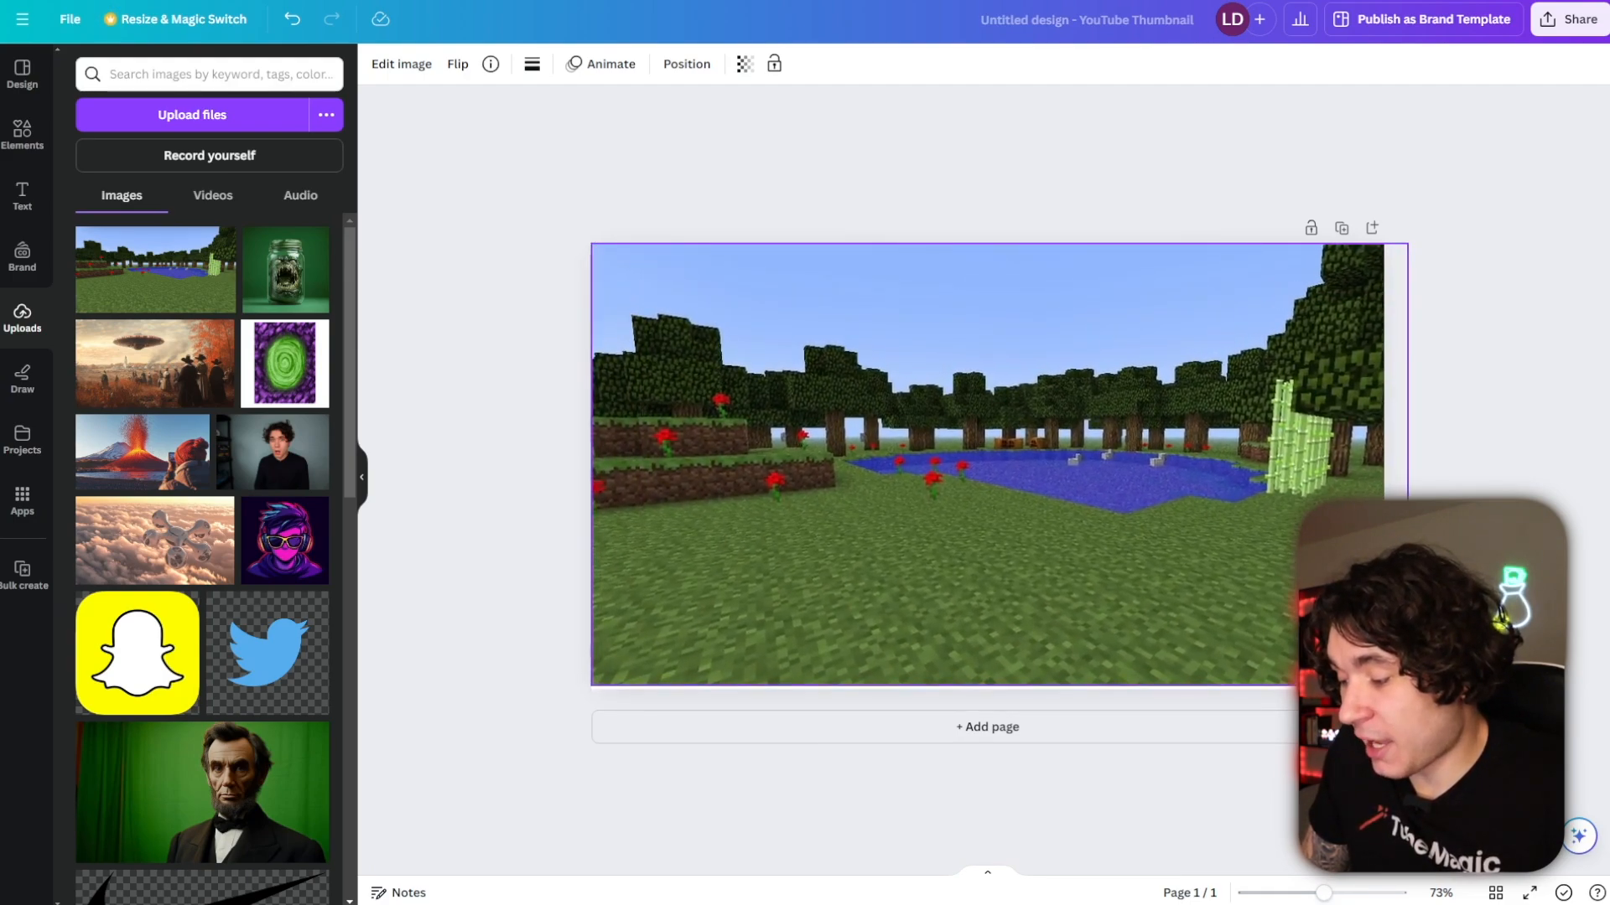
{"action": "left_click_drag", "start_coordinate": [1251, 630], "coordinate": [1222, 635]}
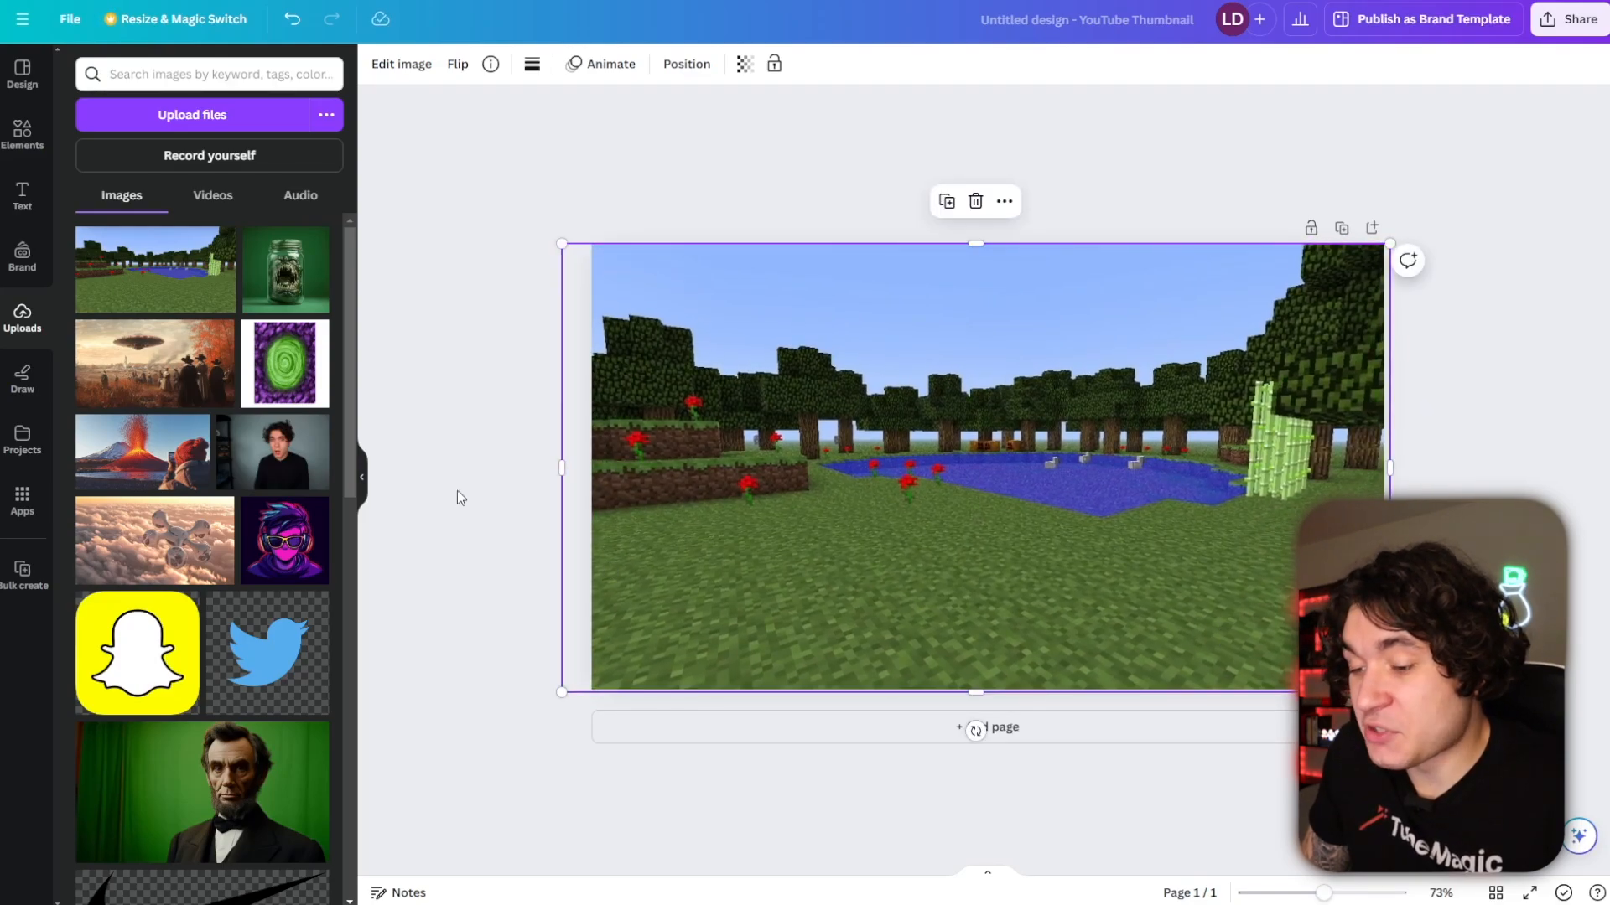
- Add the uploaded green and purple portal image over the landscape, remove its white background and enlarge it
{"action": "left_click", "coordinate": [292, 369]}
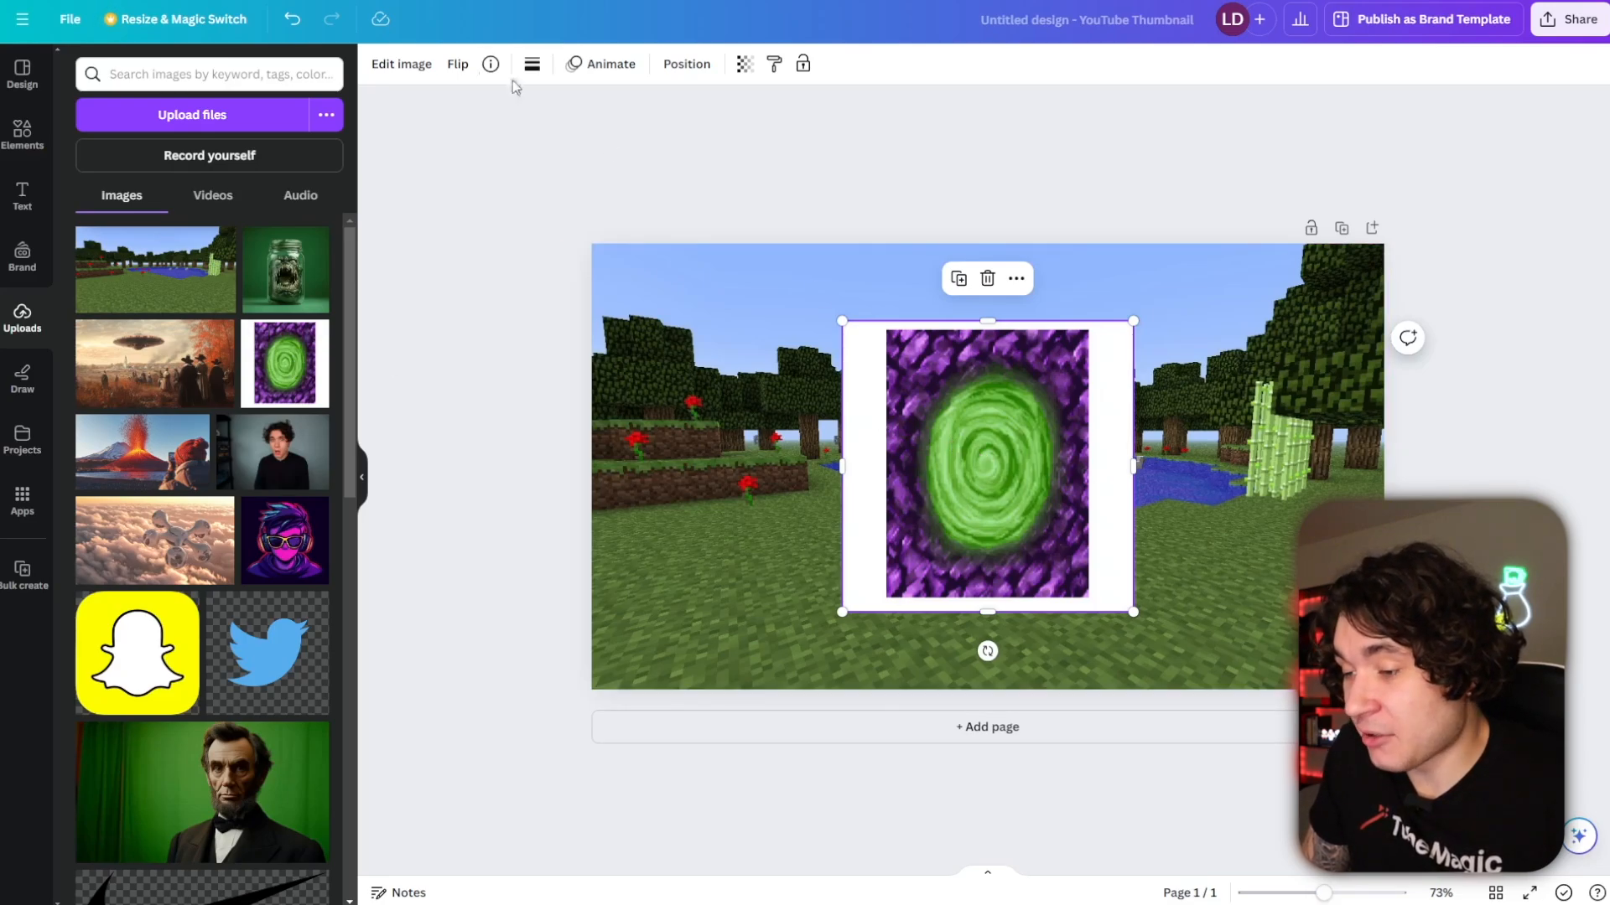
{"action": "left_click", "coordinate": [387, 78]}
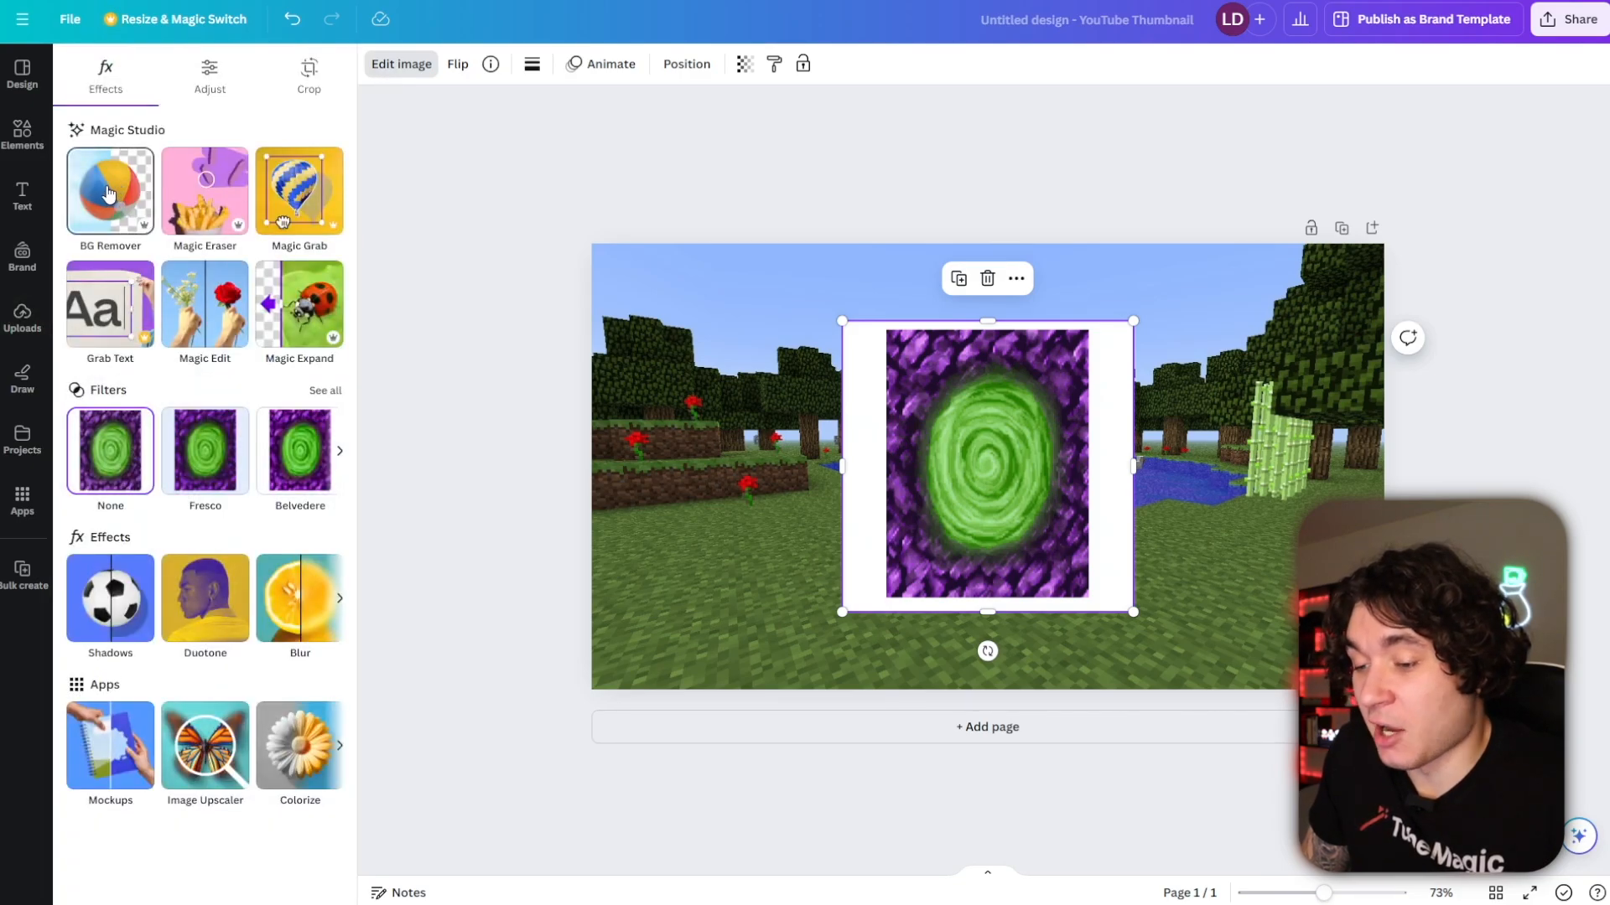
{"action": "left_click", "coordinate": [109, 193]}
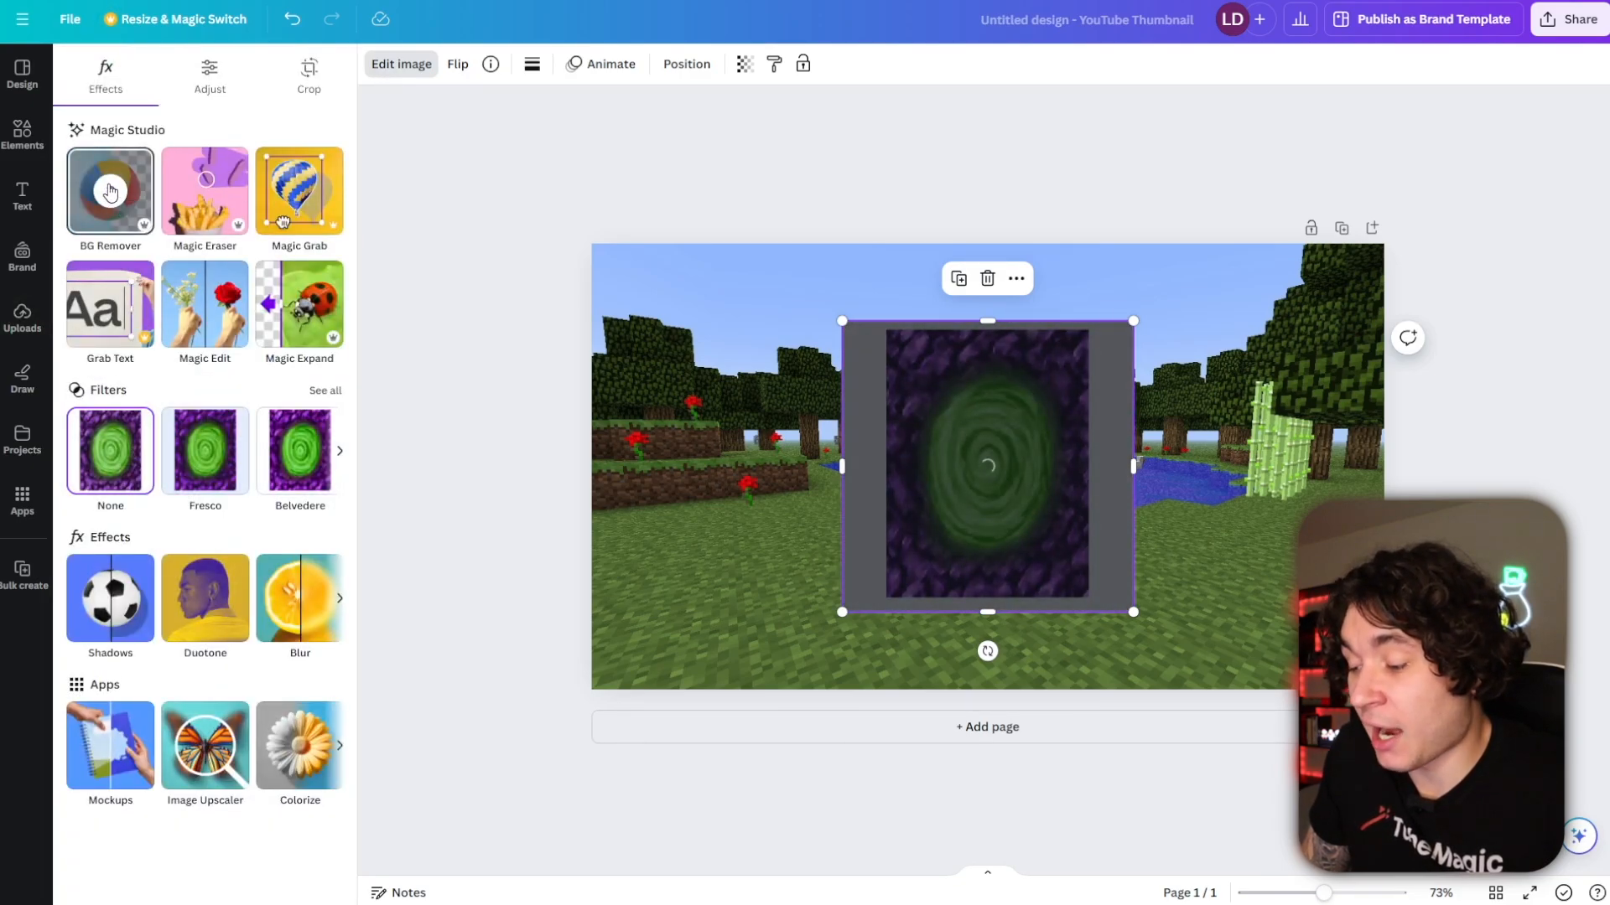
{"action": "left_click_drag", "start_coordinate": [974, 467], "coordinate": [968, 494]}
{"action": "left_click_drag", "start_coordinate": [1133, 359], "coordinate": [1226, 288]}
{"action": "left_click_drag", "start_coordinate": [997, 405], "coordinate": [948, 404]}
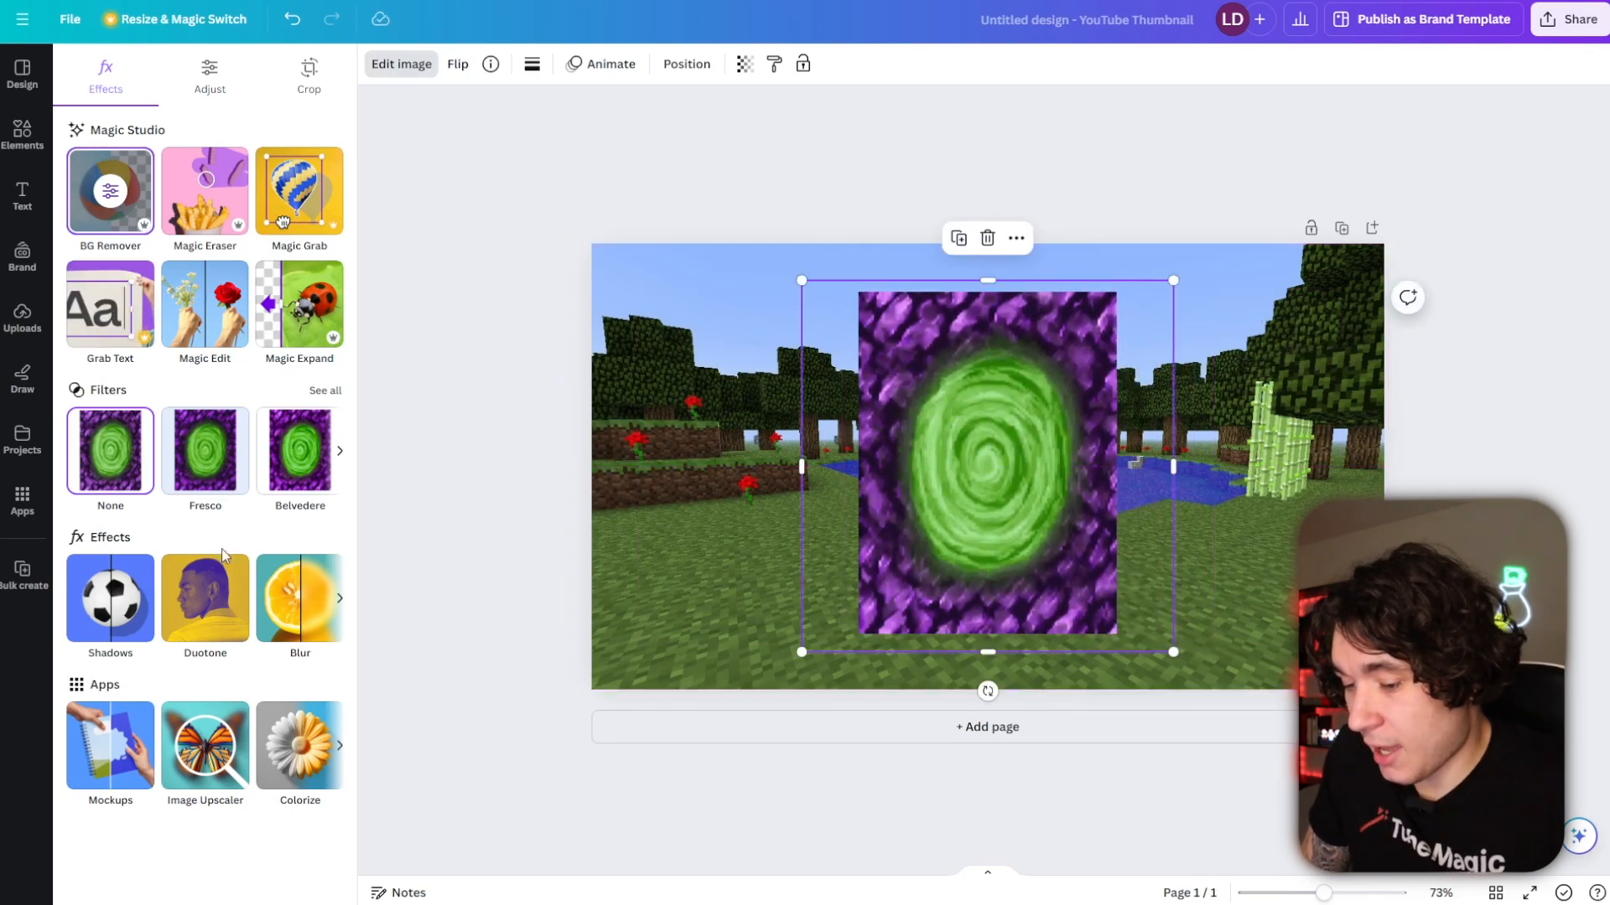
- Apply a Drop shadow to the portal and increase the shadow's distance above 50
{"action": "left_click", "coordinate": [110, 602]}
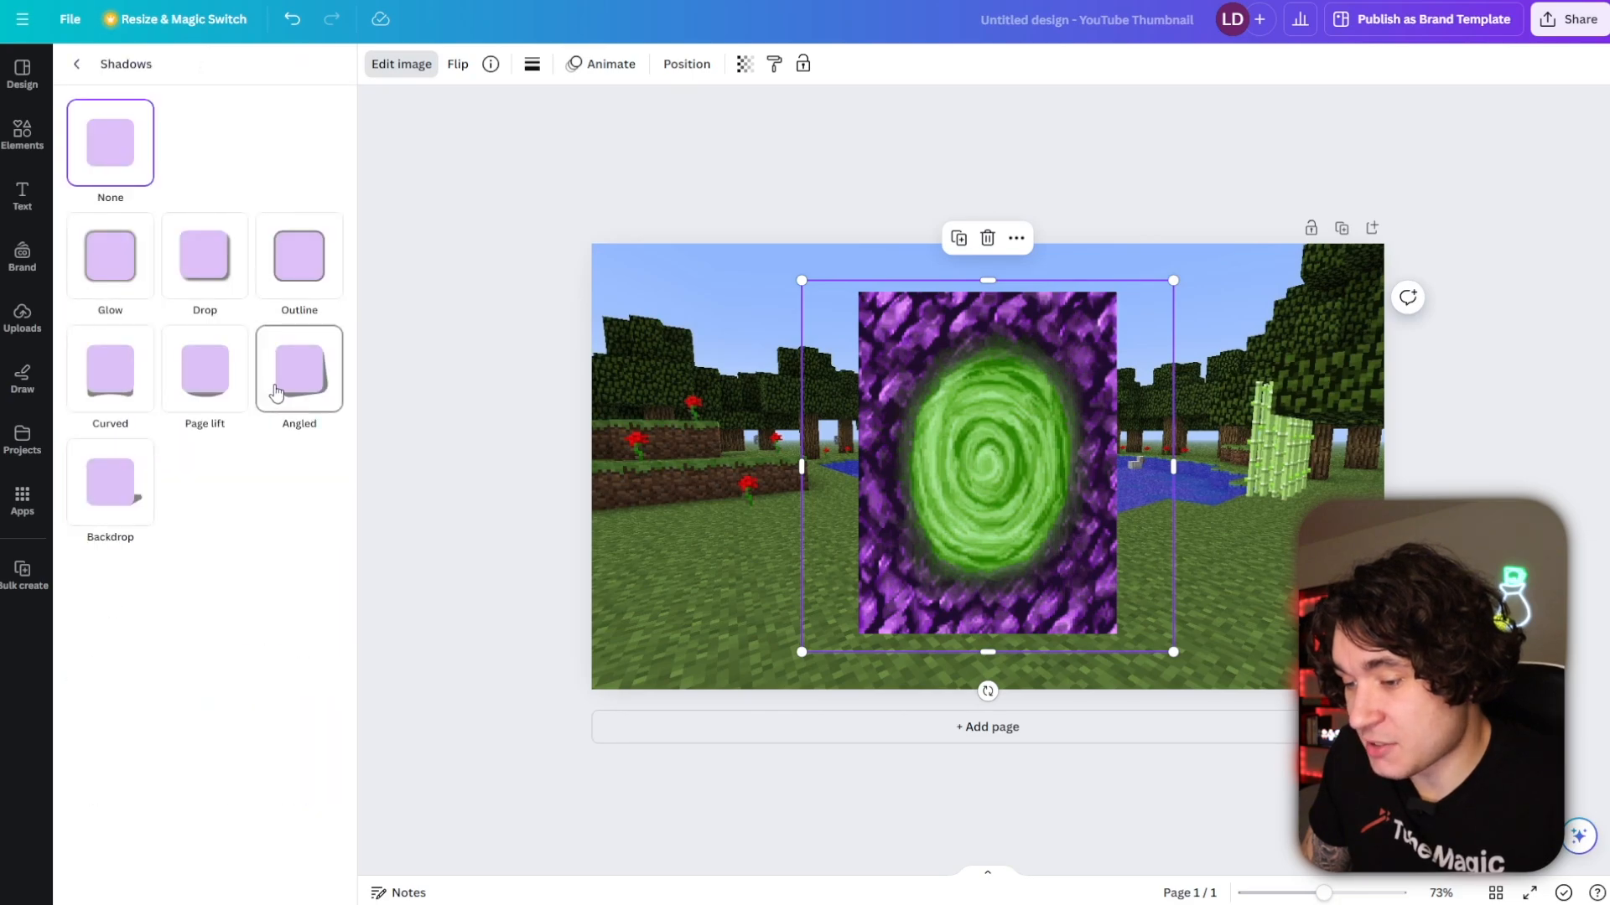
{"action": "left_click", "coordinate": [212, 267]}
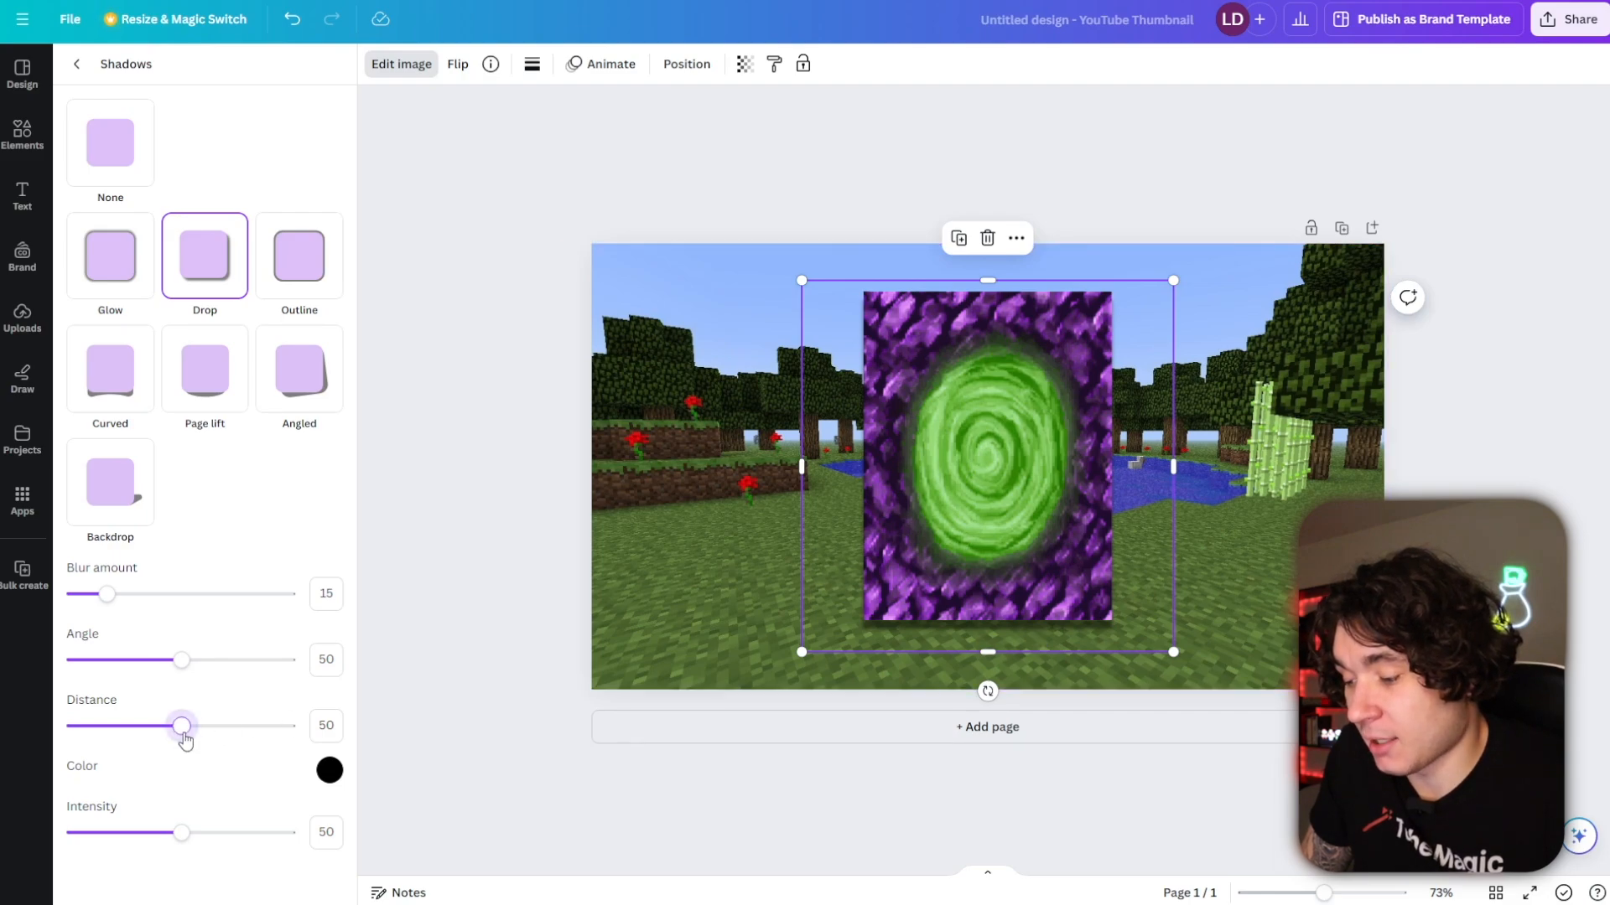
{"action": "left_click_drag", "start_coordinate": [198, 737], "coordinate": [227, 740]}
- Move the portal to the left half of the thumbnail and resize it to fit within the page height
{"action": "left_click_drag", "start_coordinate": [1036, 532], "coordinate": [941, 539]}
{"action": "left_click_drag", "start_coordinate": [940, 385], "coordinate": [906, 396]}
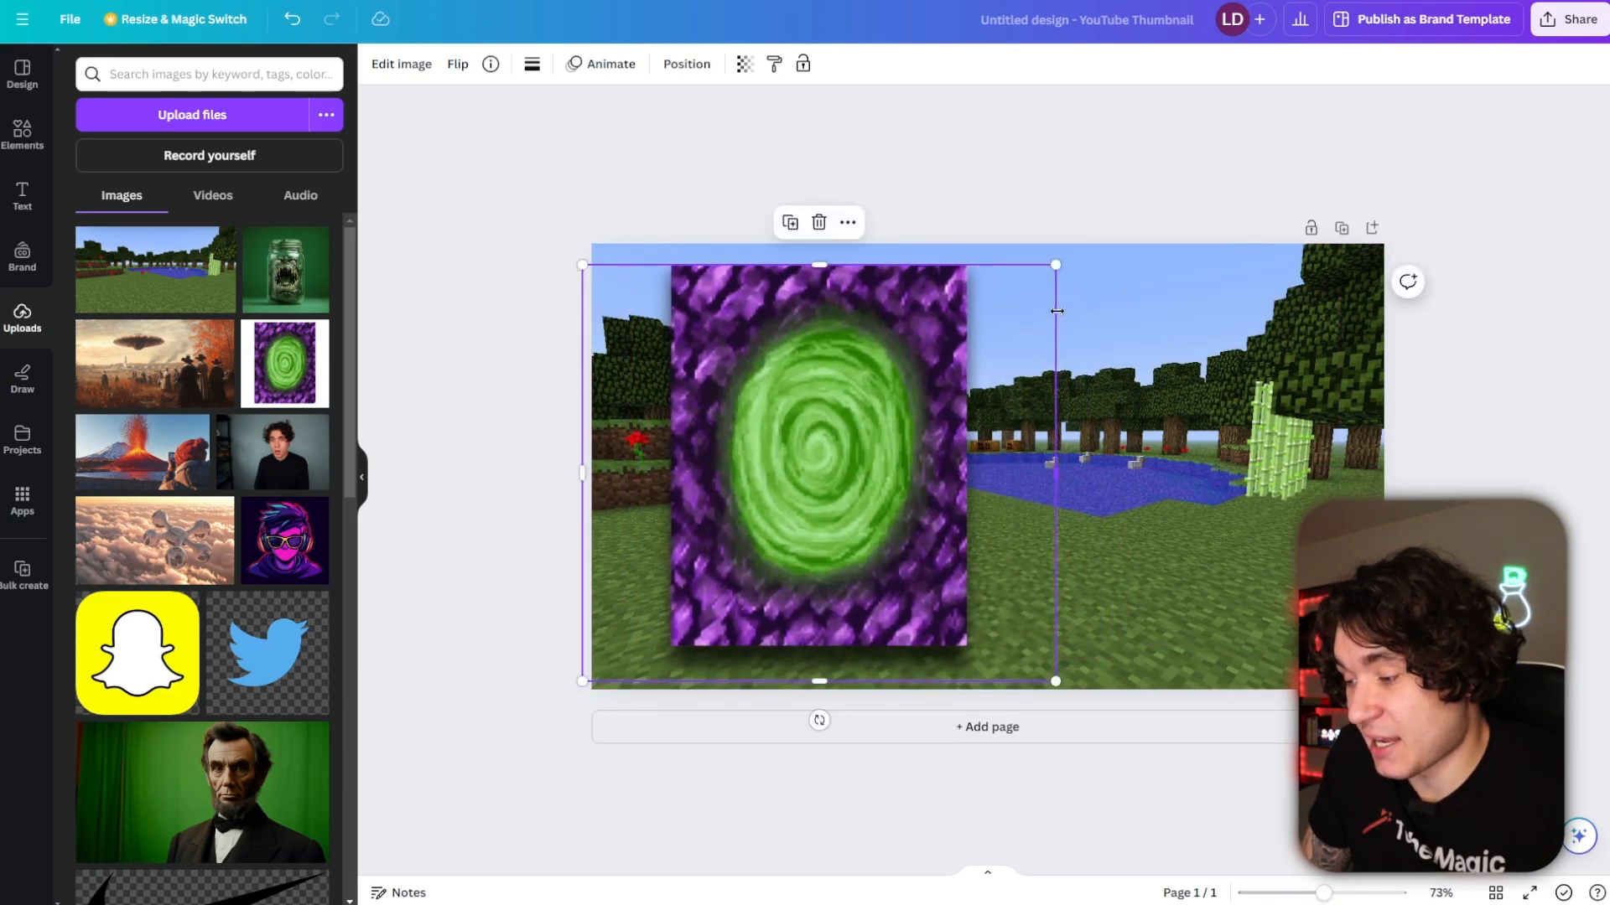
{"action": "left_click_drag", "start_coordinate": [1054, 267], "coordinate": [1028, 290]}
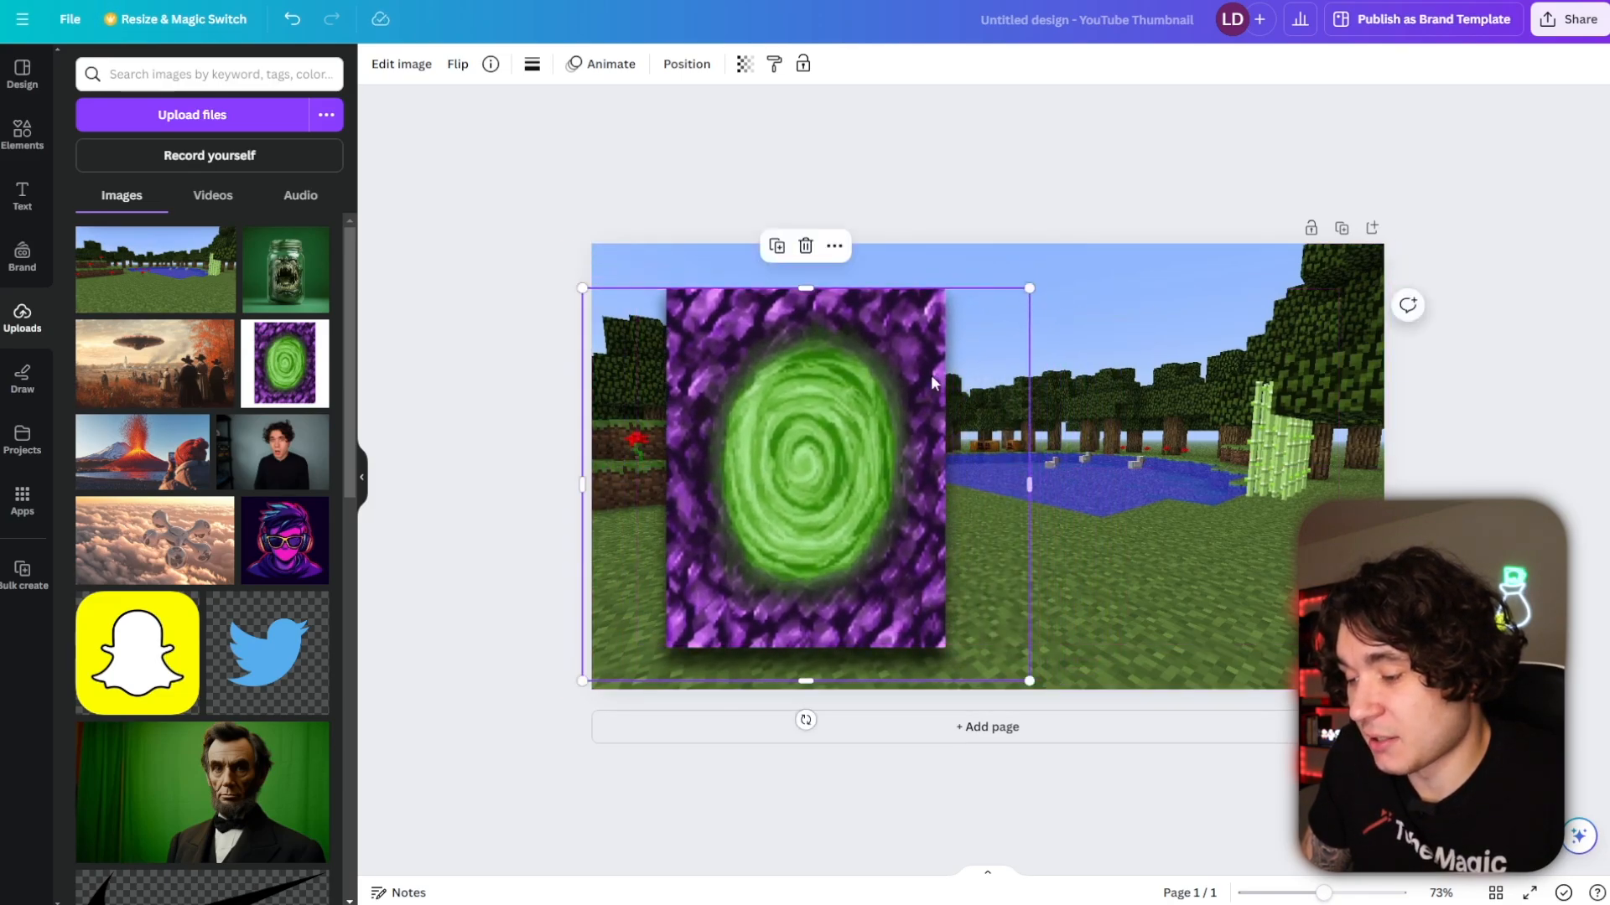
{"action": "left_click_drag", "start_coordinate": [843, 431], "coordinate": [840, 414]}
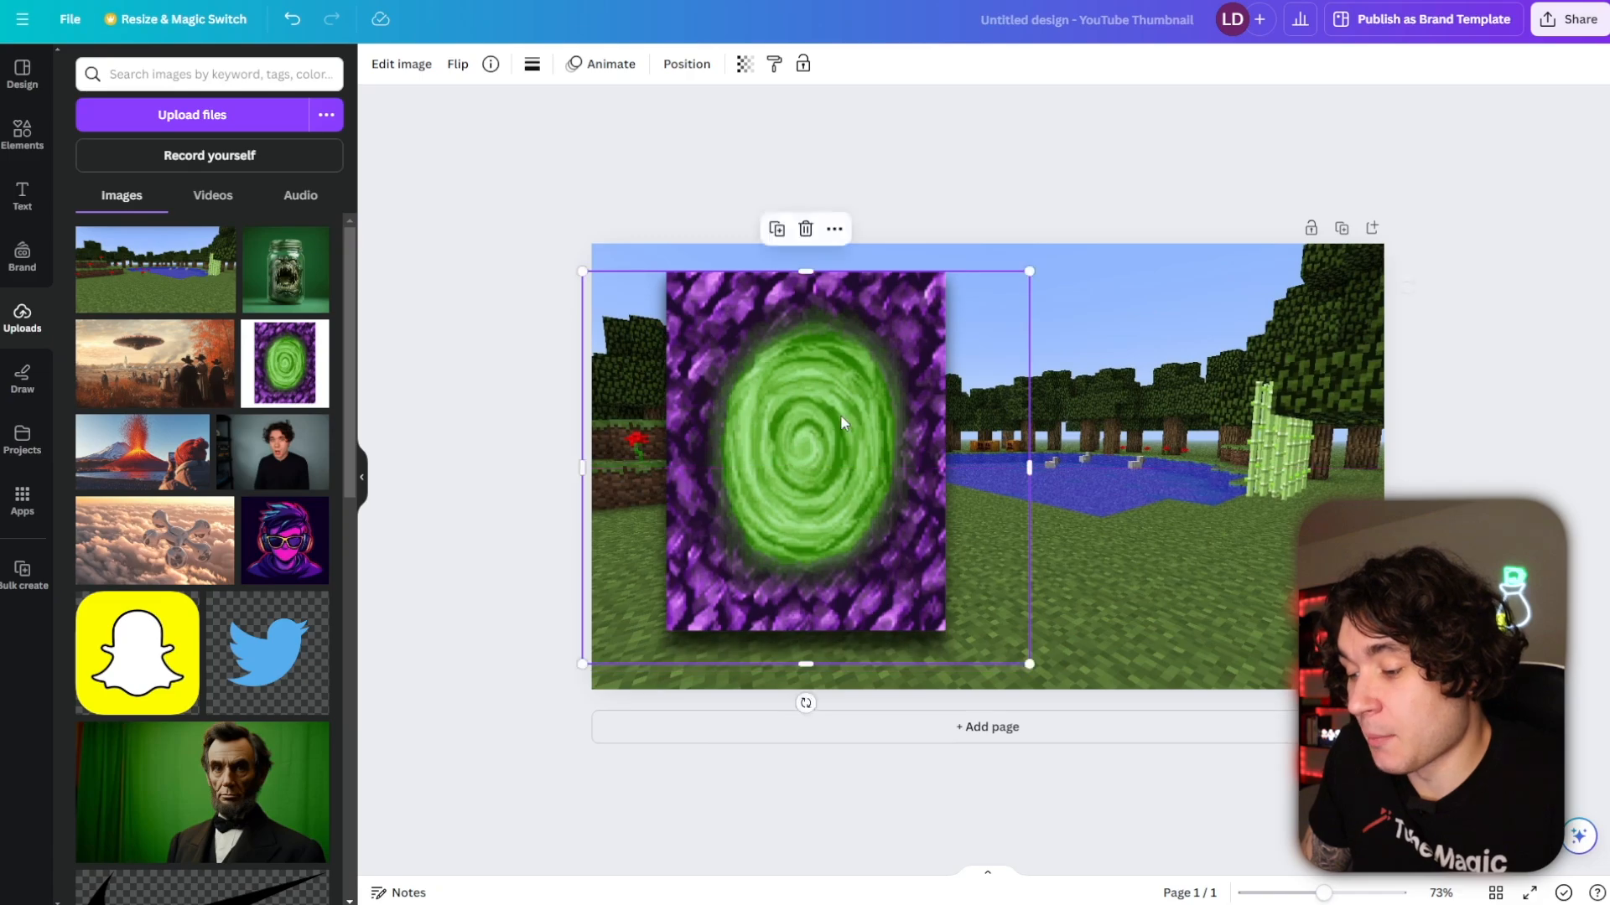
{"action": "left_click", "coordinate": [1284, 642]}
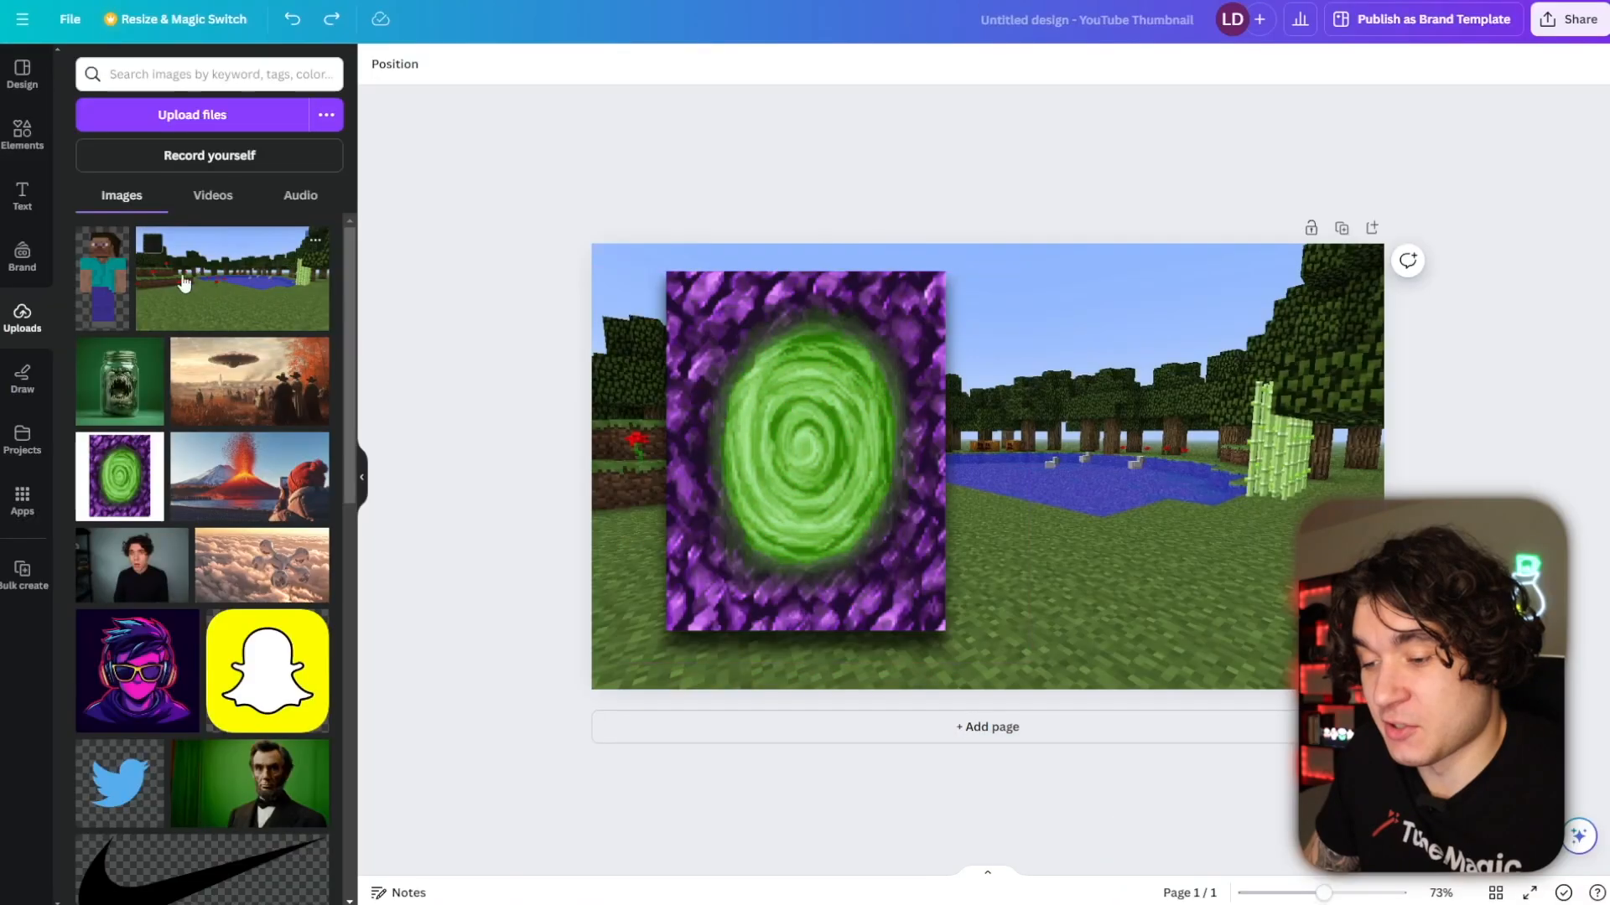
- Place the uploaded Minecraft character to the right of the portal and set its brightness to 49 and contrast to 15
{"action": "left_click", "coordinate": [127, 285]}
{"action": "left_click_drag", "start_coordinate": [972, 435], "coordinate": [1106, 480]}
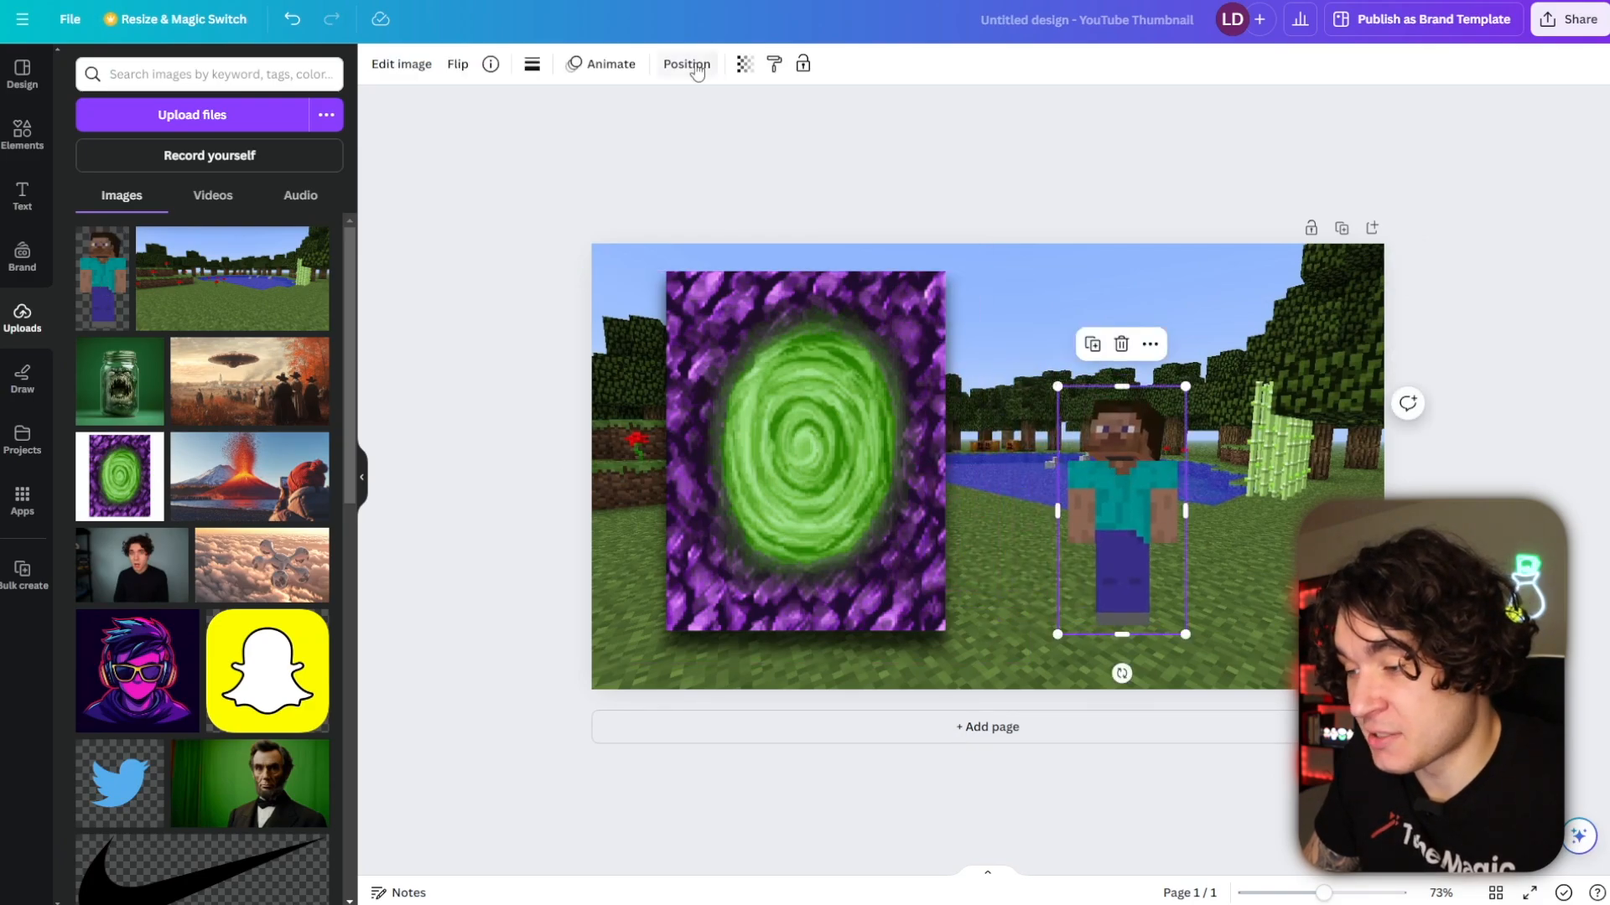
{"action": "left_click", "coordinate": [410, 68]}
{"action": "left_click", "coordinate": [210, 75]}
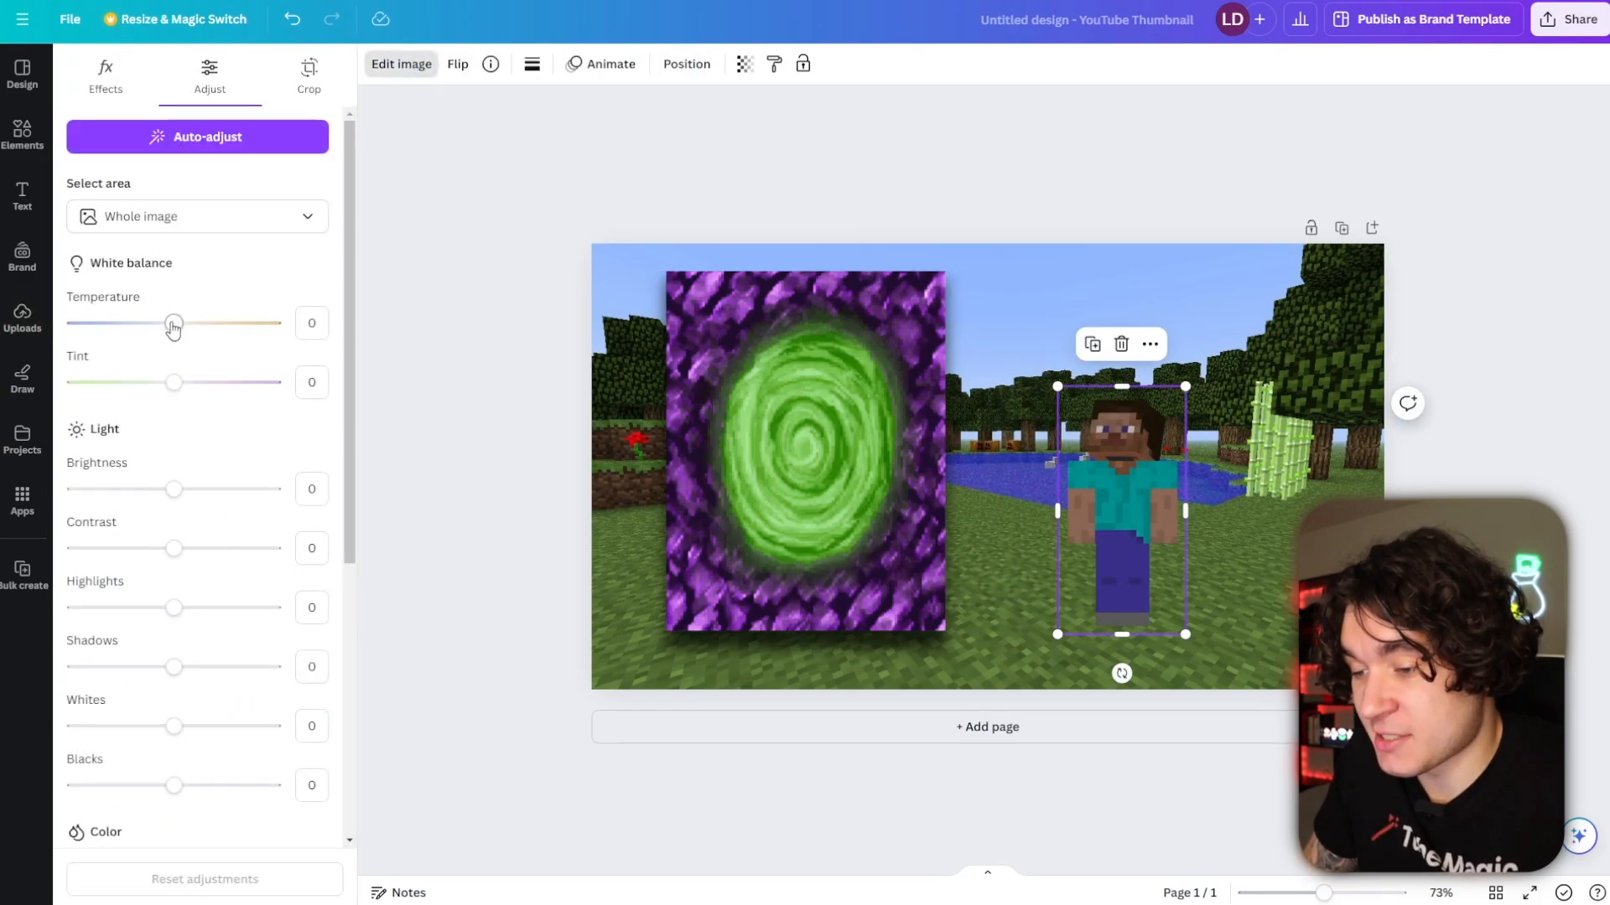
{"action": "left_click_drag", "start_coordinate": [171, 488], "coordinate": [222, 489]}
{"action": "left_click_drag", "start_coordinate": [174, 549], "coordinate": [187, 550]}
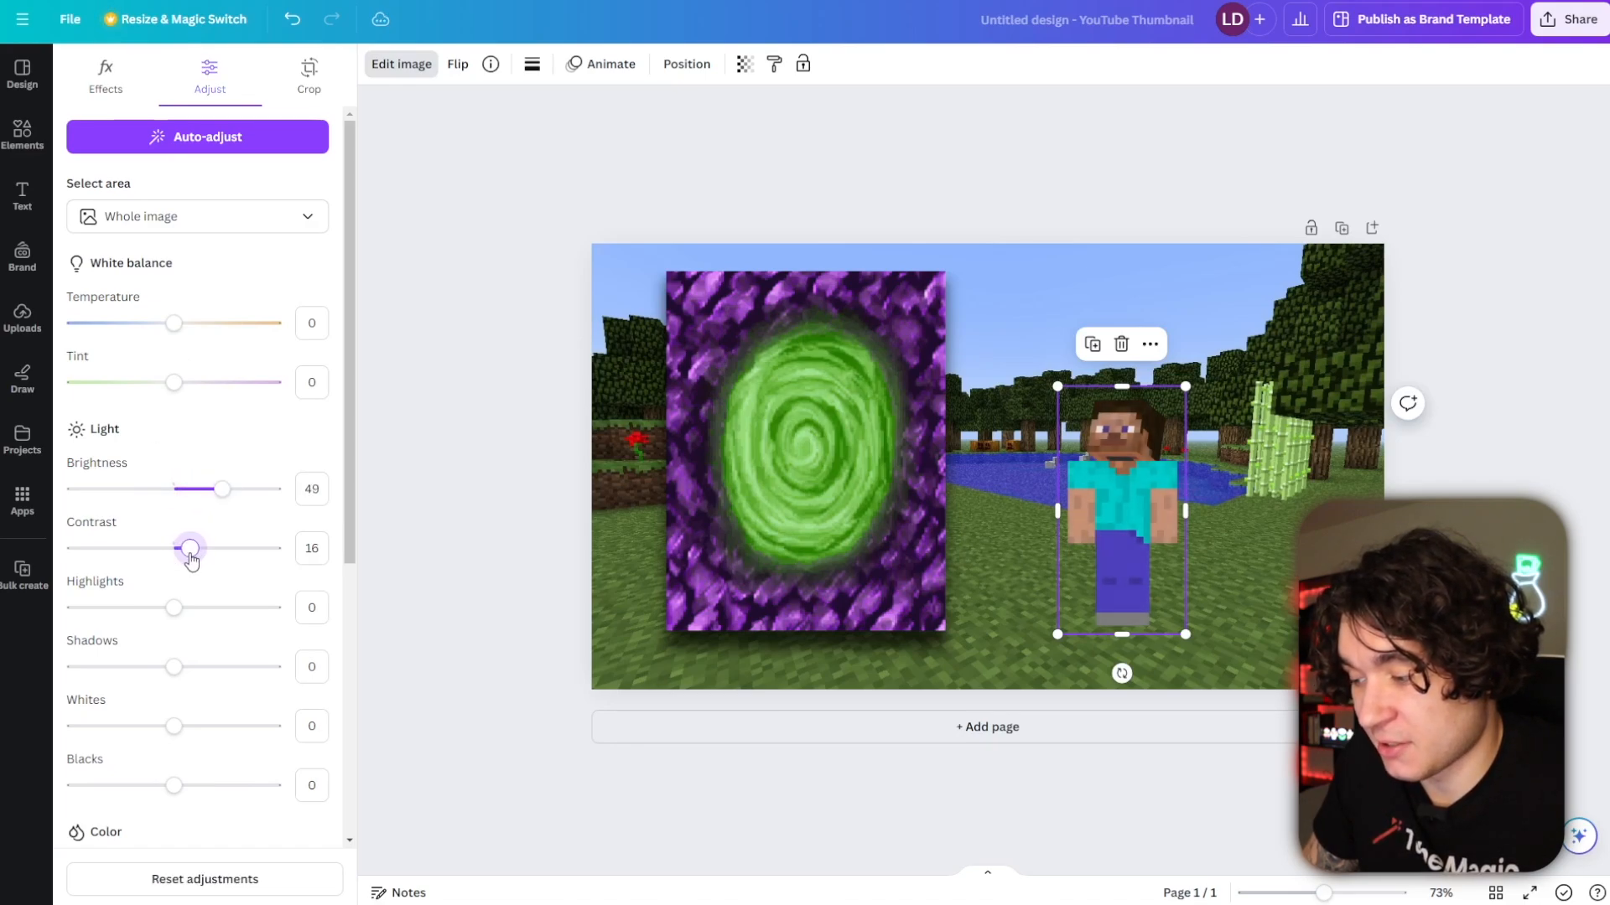
{"action": "left_click_drag", "start_coordinate": [1144, 465], "coordinate": [1150, 465]}
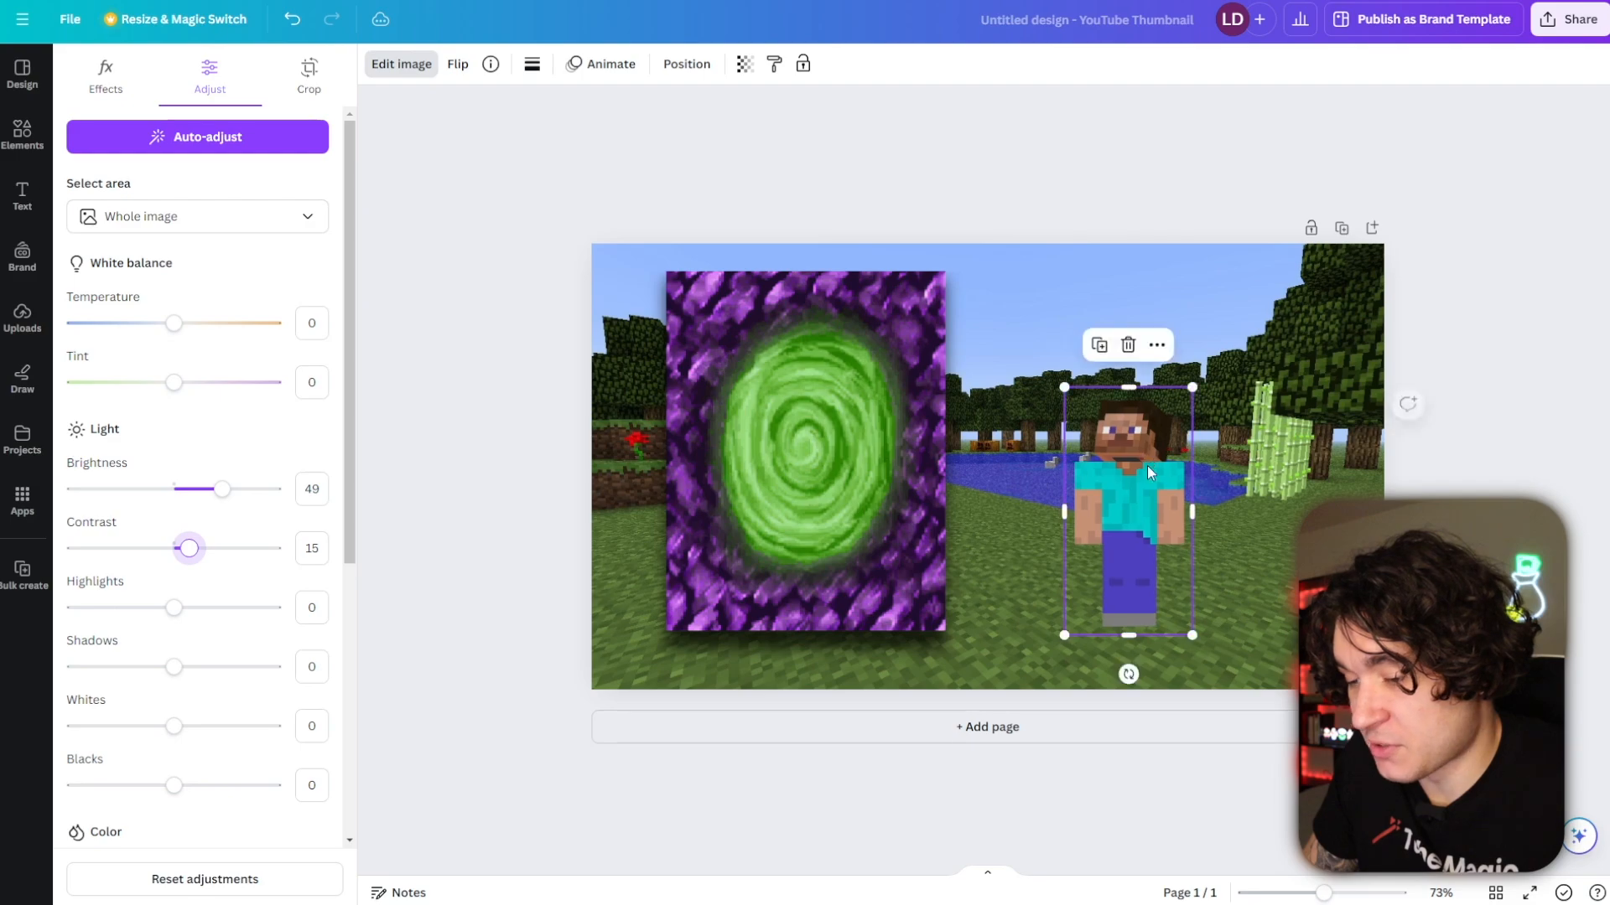
- Give the Minecraft character a shadow and enlarge it slightly
{"action": "left_click", "coordinate": [97, 84]}
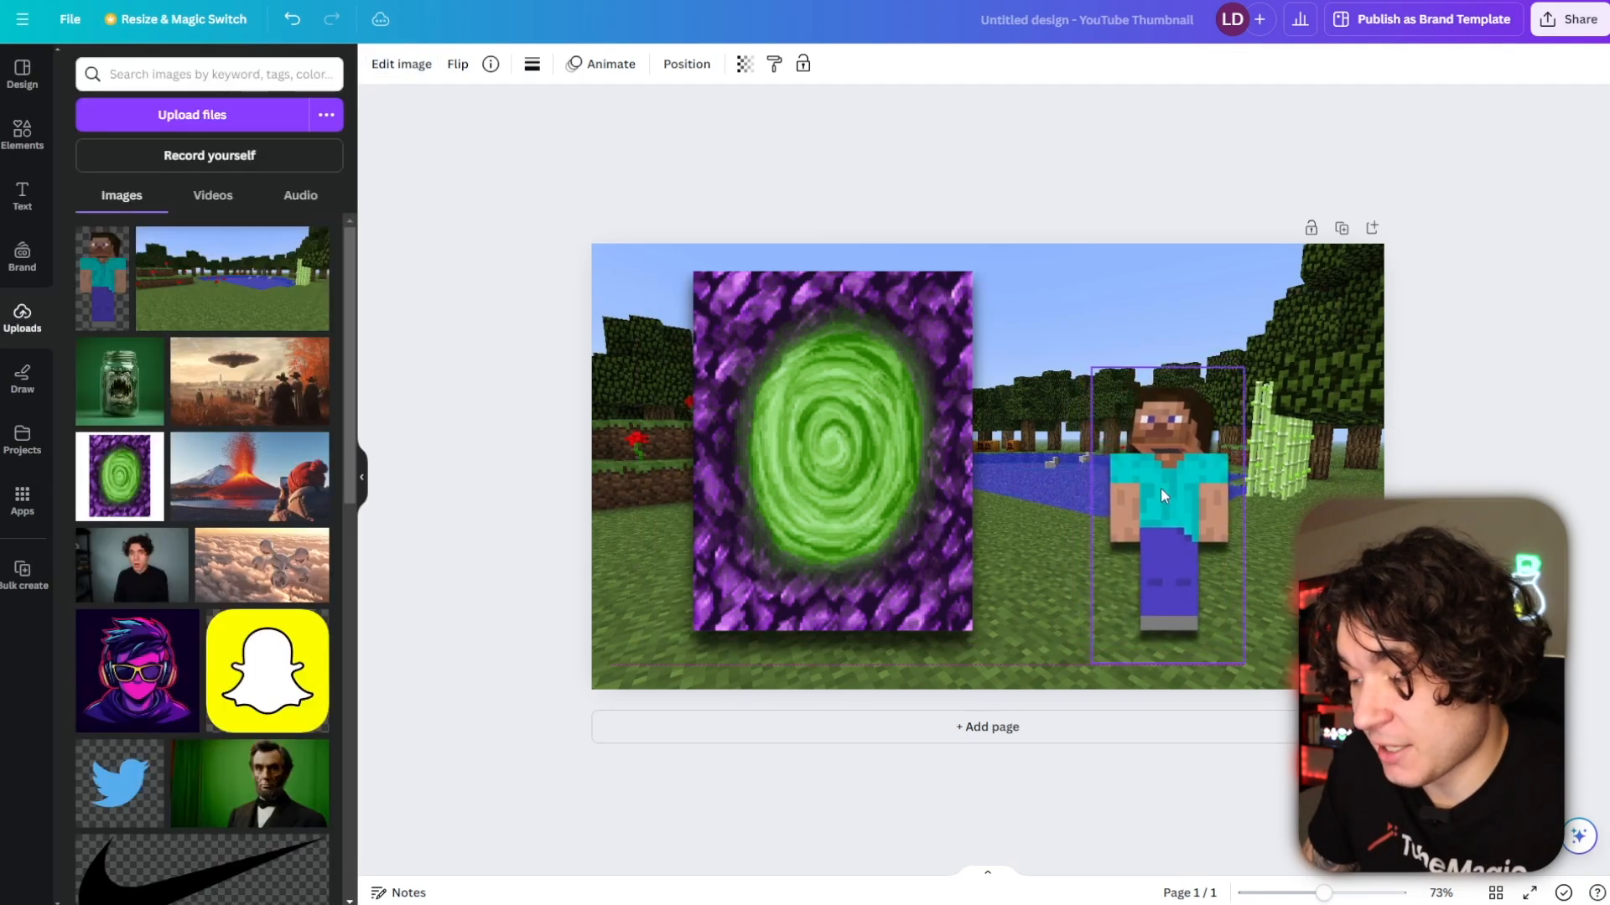
{"action": "left_click", "coordinate": [1162, 488]}
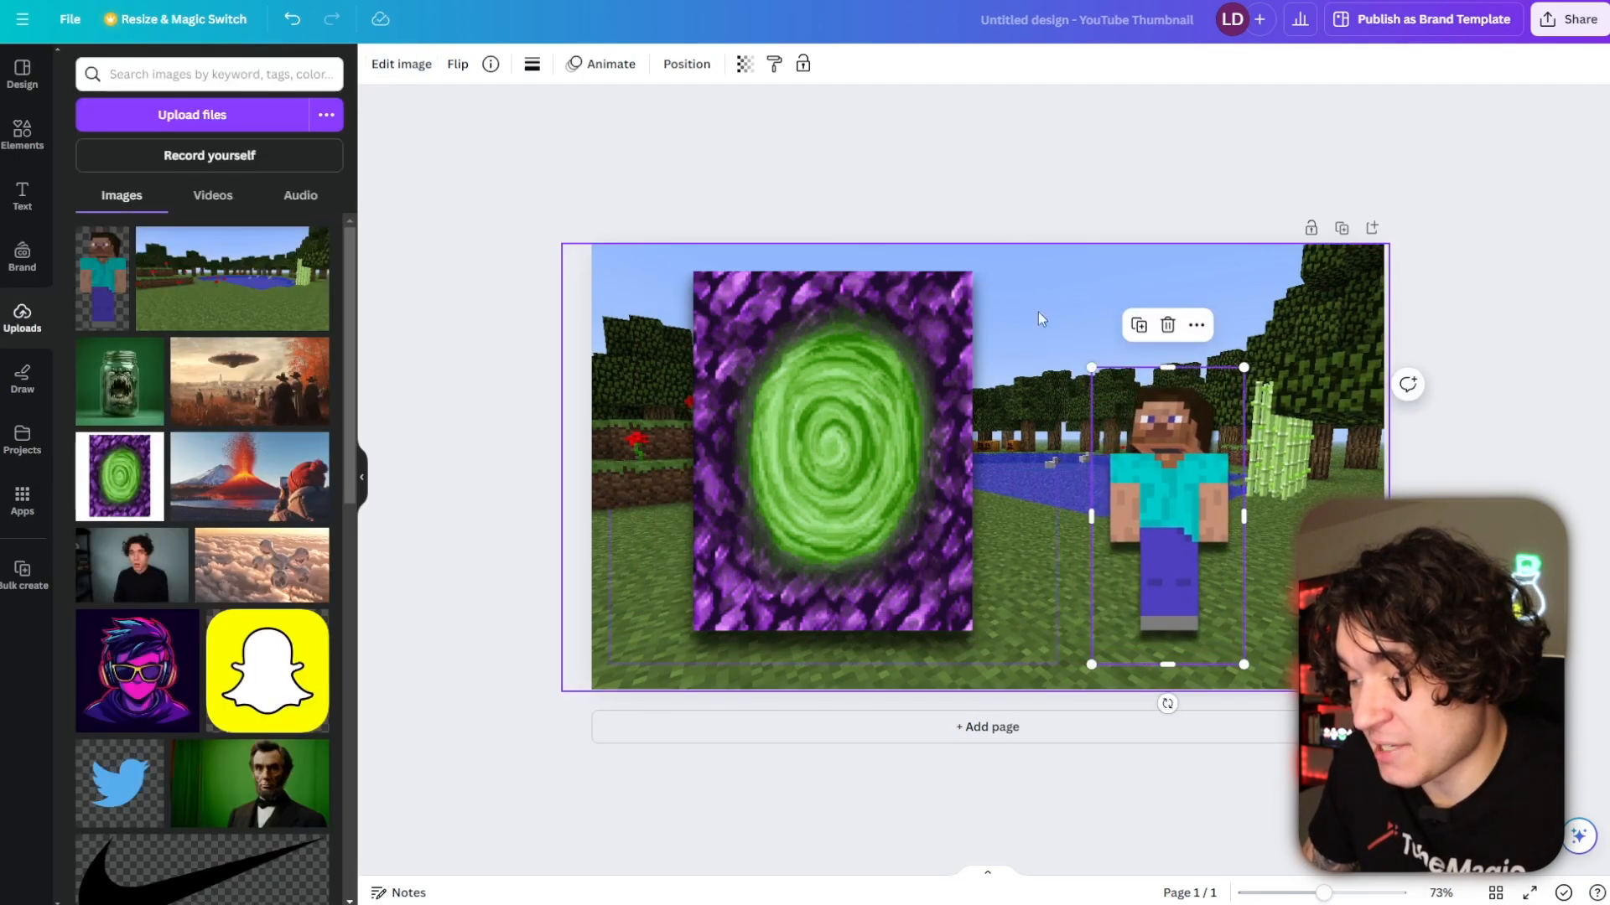
- Add a heading that reads "NEW PORTAL?" to the thumbnail
{"action": "left_click", "coordinate": [22, 194]}
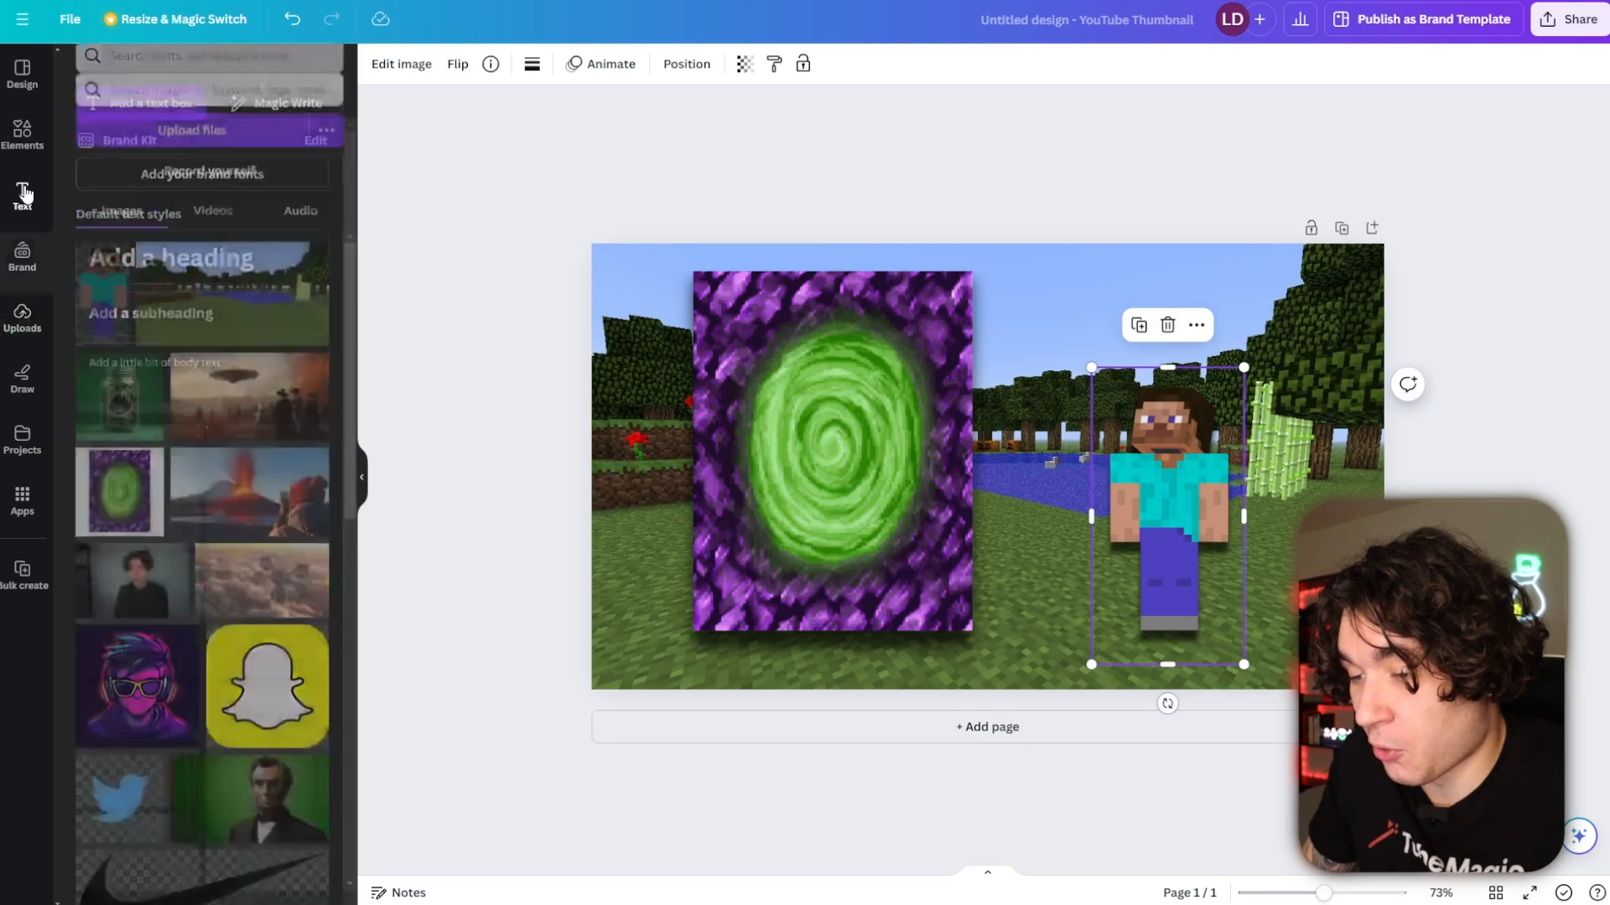
{"action": "left_click", "coordinate": [200, 289]}
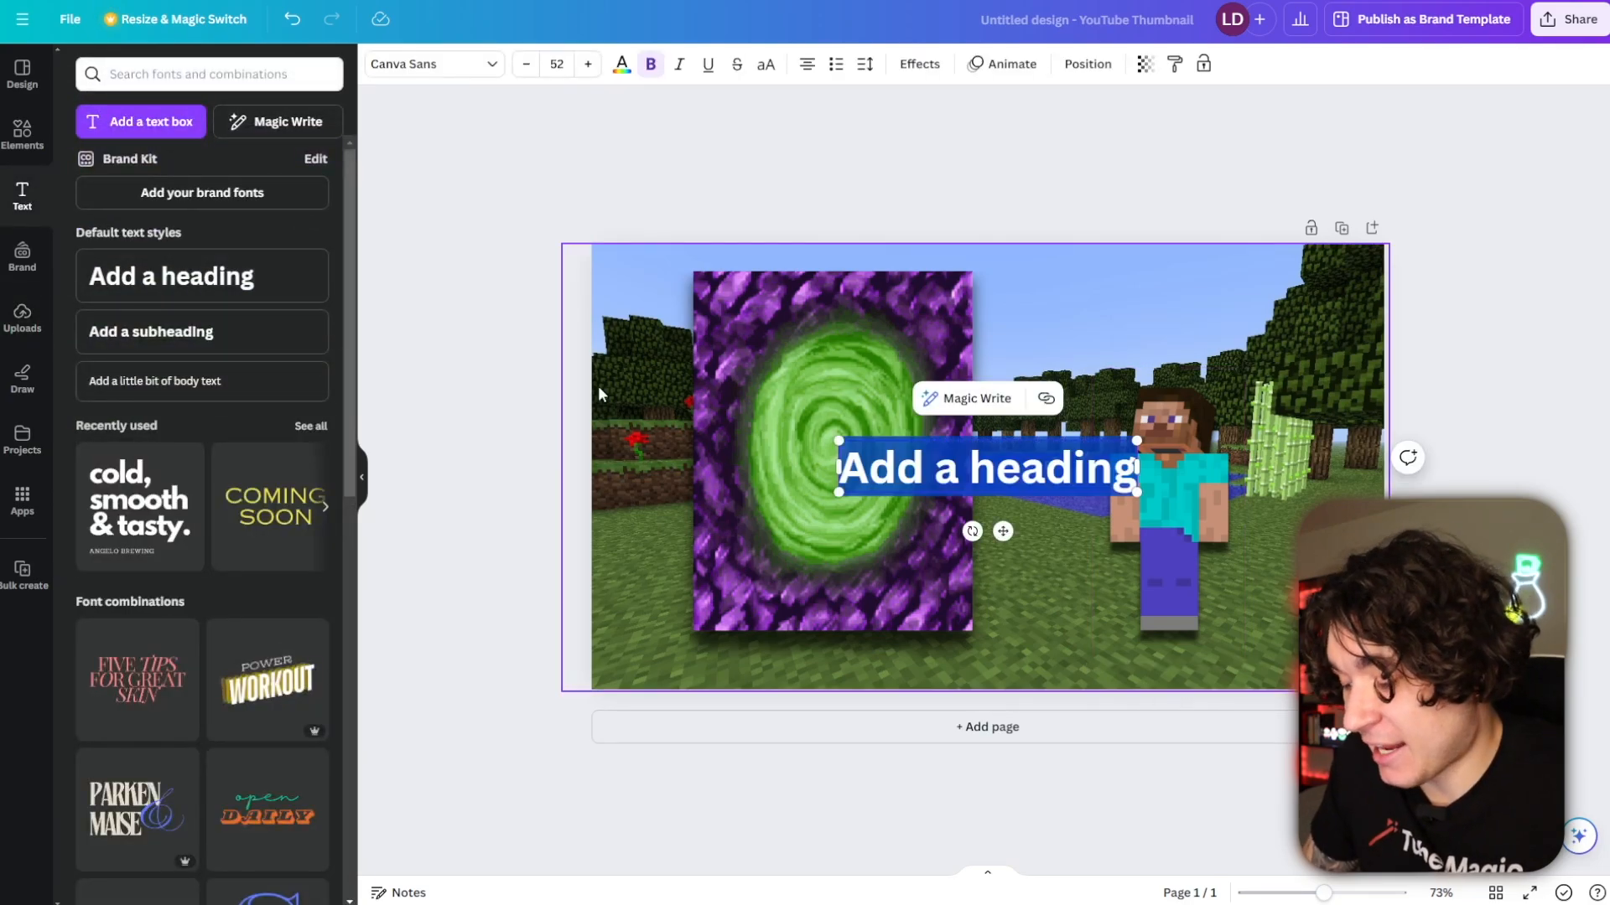
{"action": "key", "text": "BackSpace"}
{"action": "type", "text": "NEW PO"}
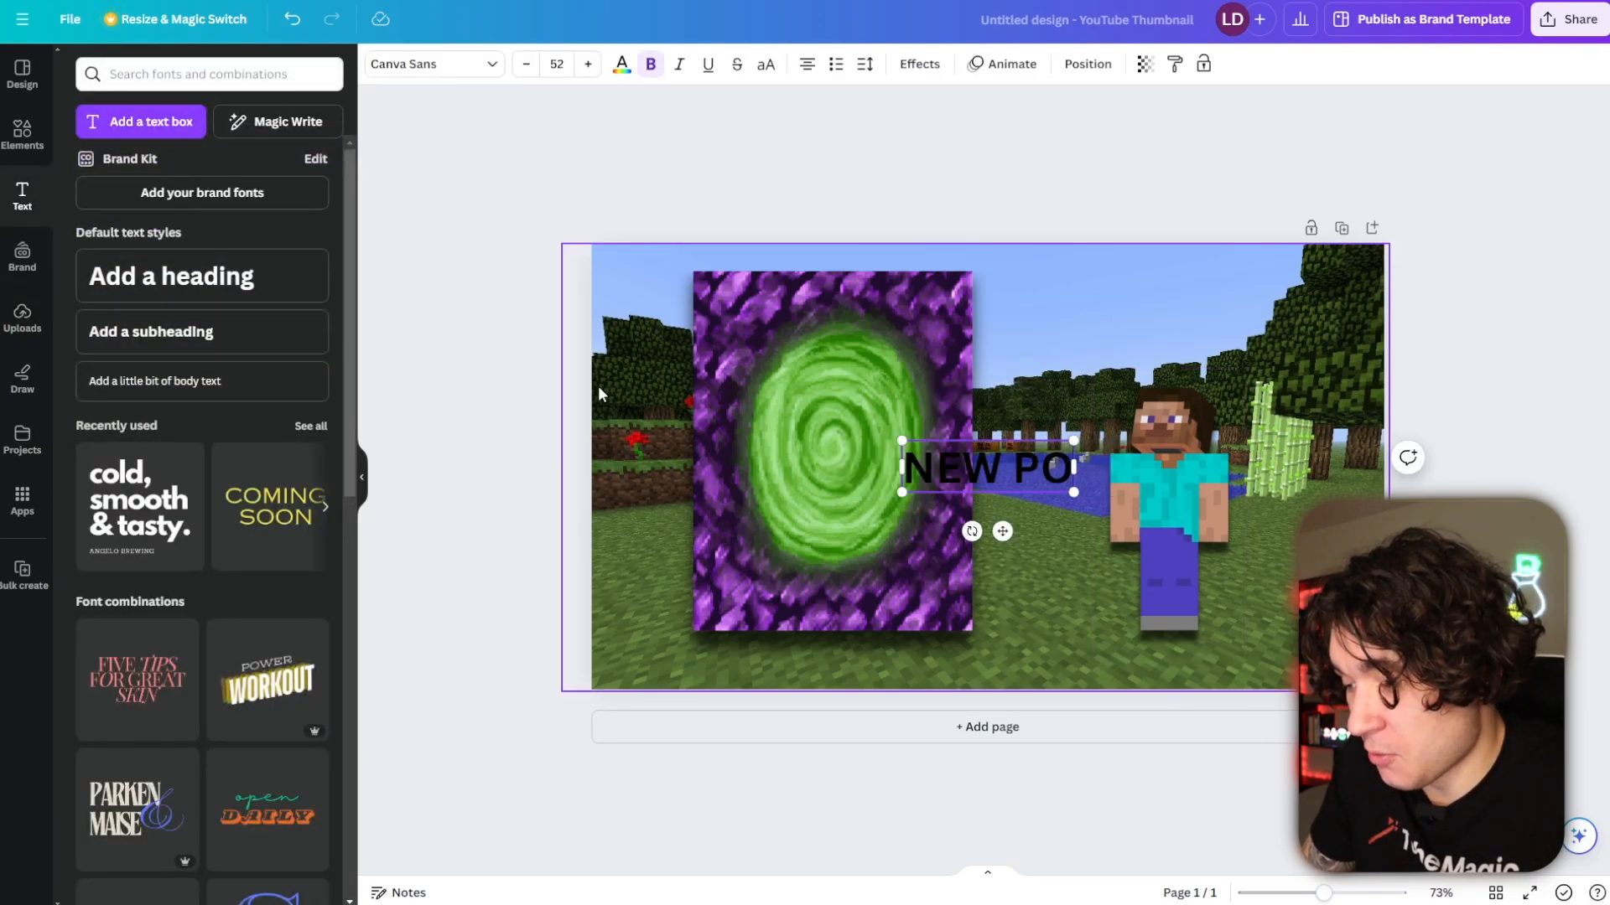
{"action": "type", "text": "RTAL?"}
- Color the heading white and apply a black Outline effect, adjusting the outline's thickness
{"action": "key", "text": "ctrl+a"}
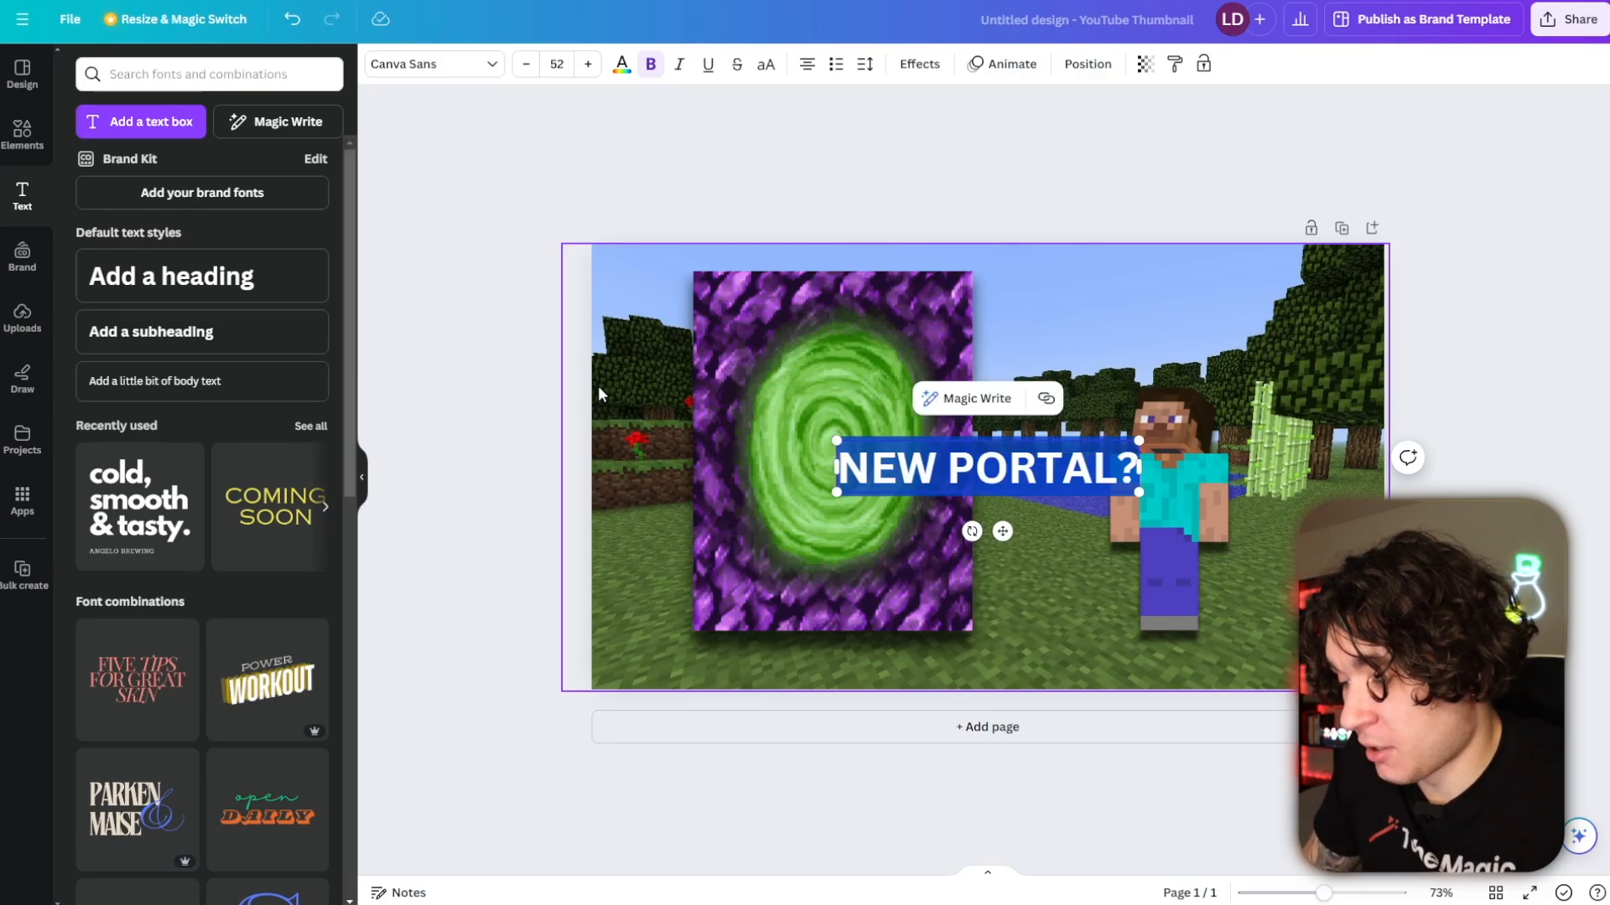
{"action": "left_click", "coordinate": [621, 64]}
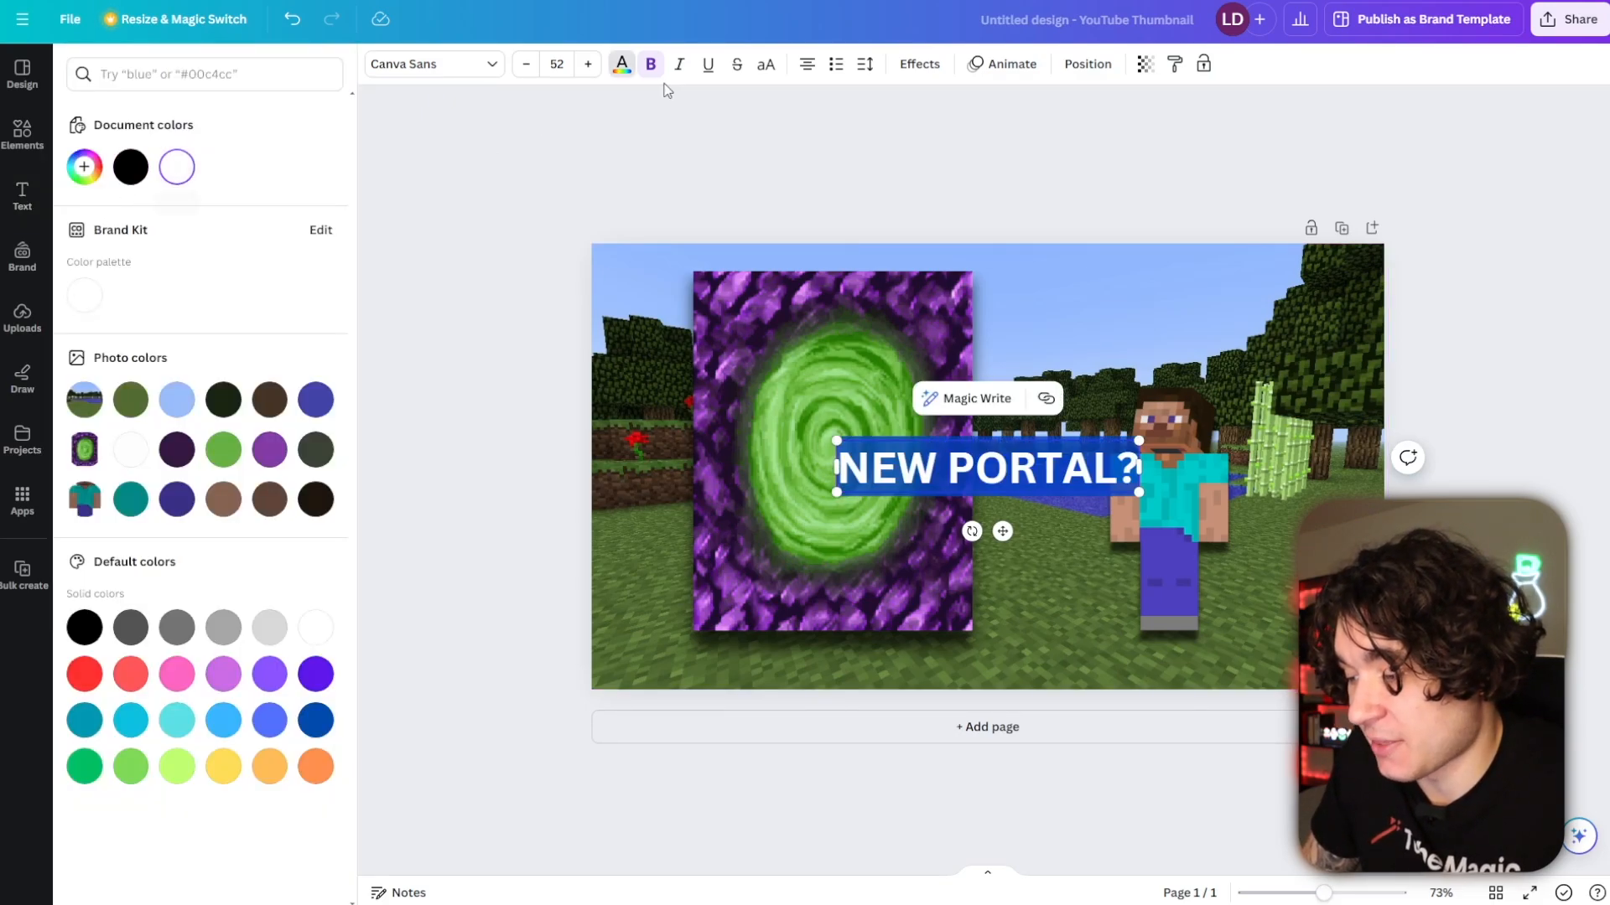
{"action": "left_click", "coordinate": [920, 65]}
{"action": "left_click", "coordinate": [287, 299]}
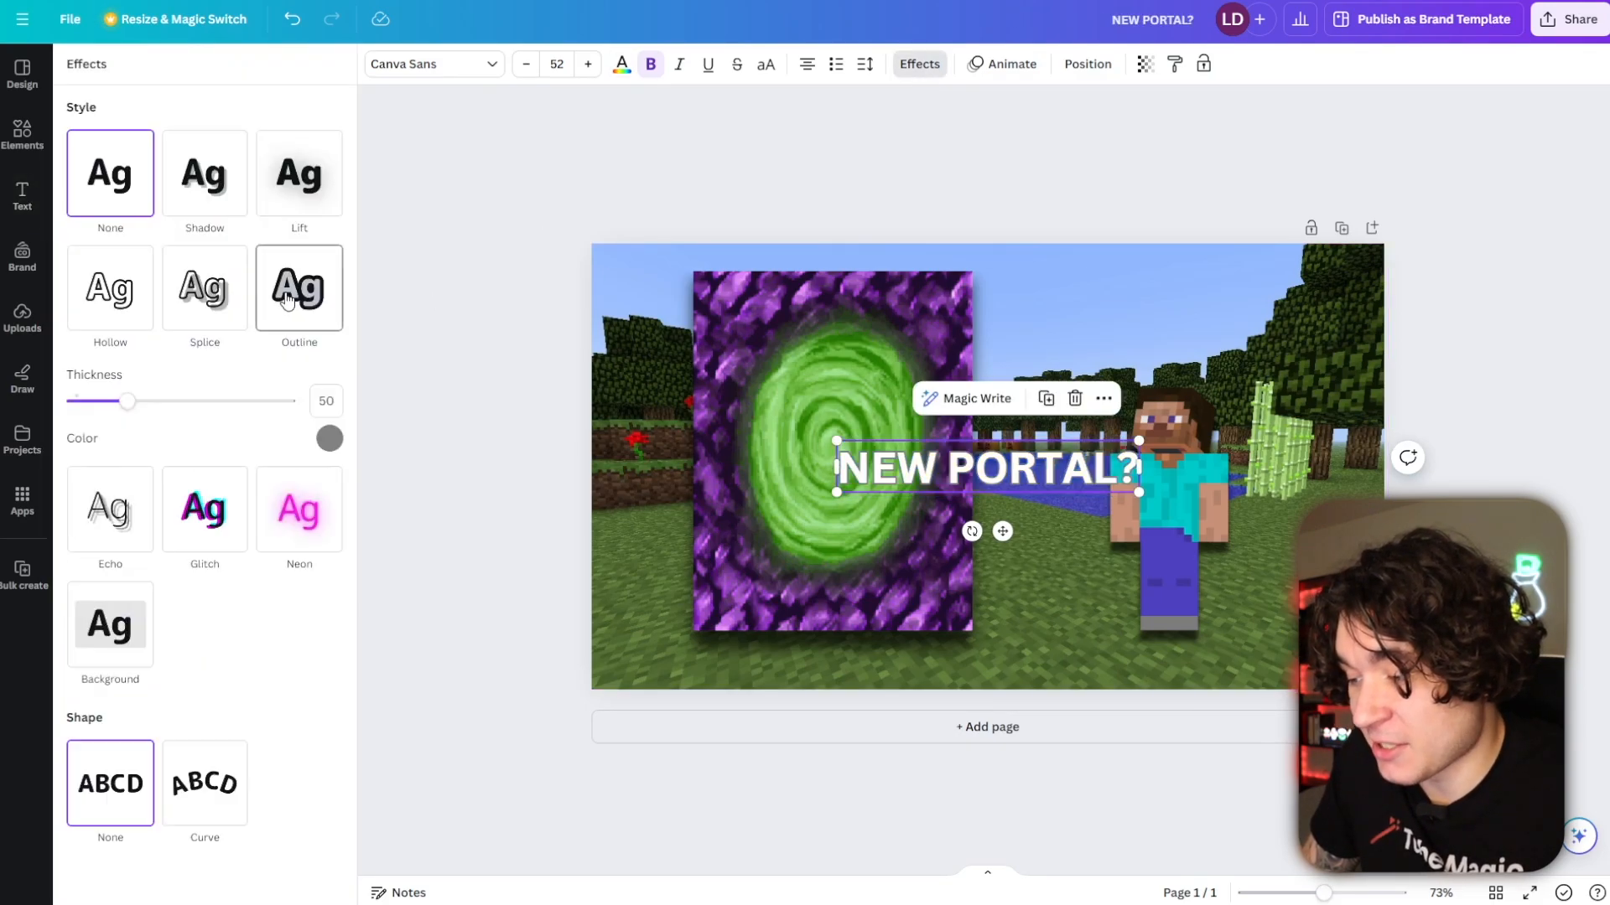
{"action": "left_click", "coordinate": [330, 439]}
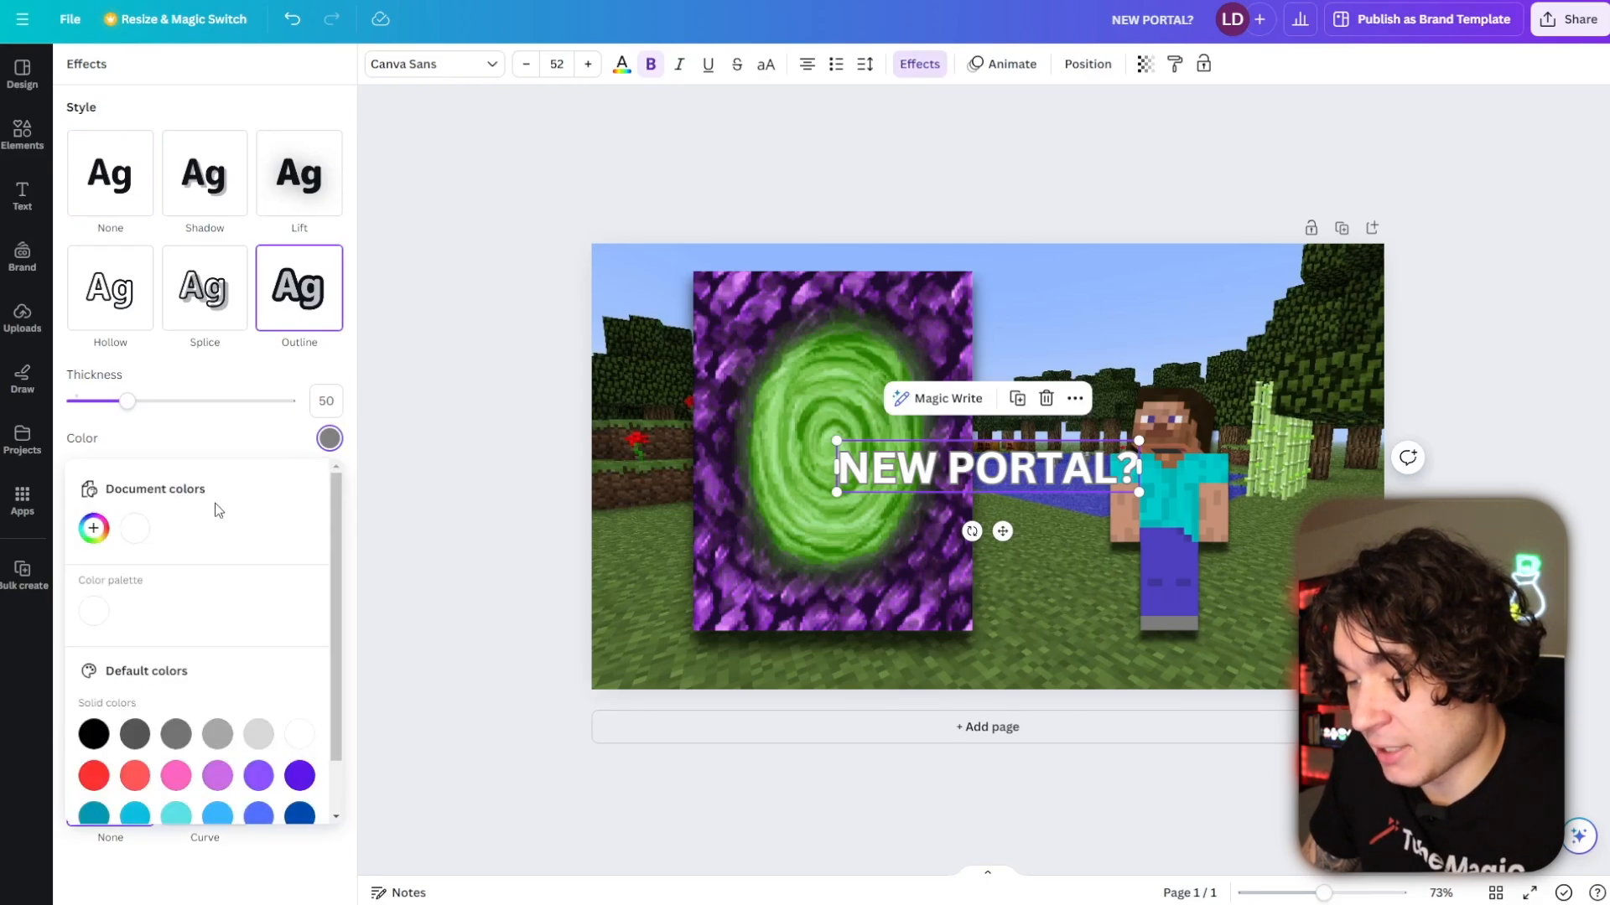
{"action": "left_click", "coordinate": [96, 736]}
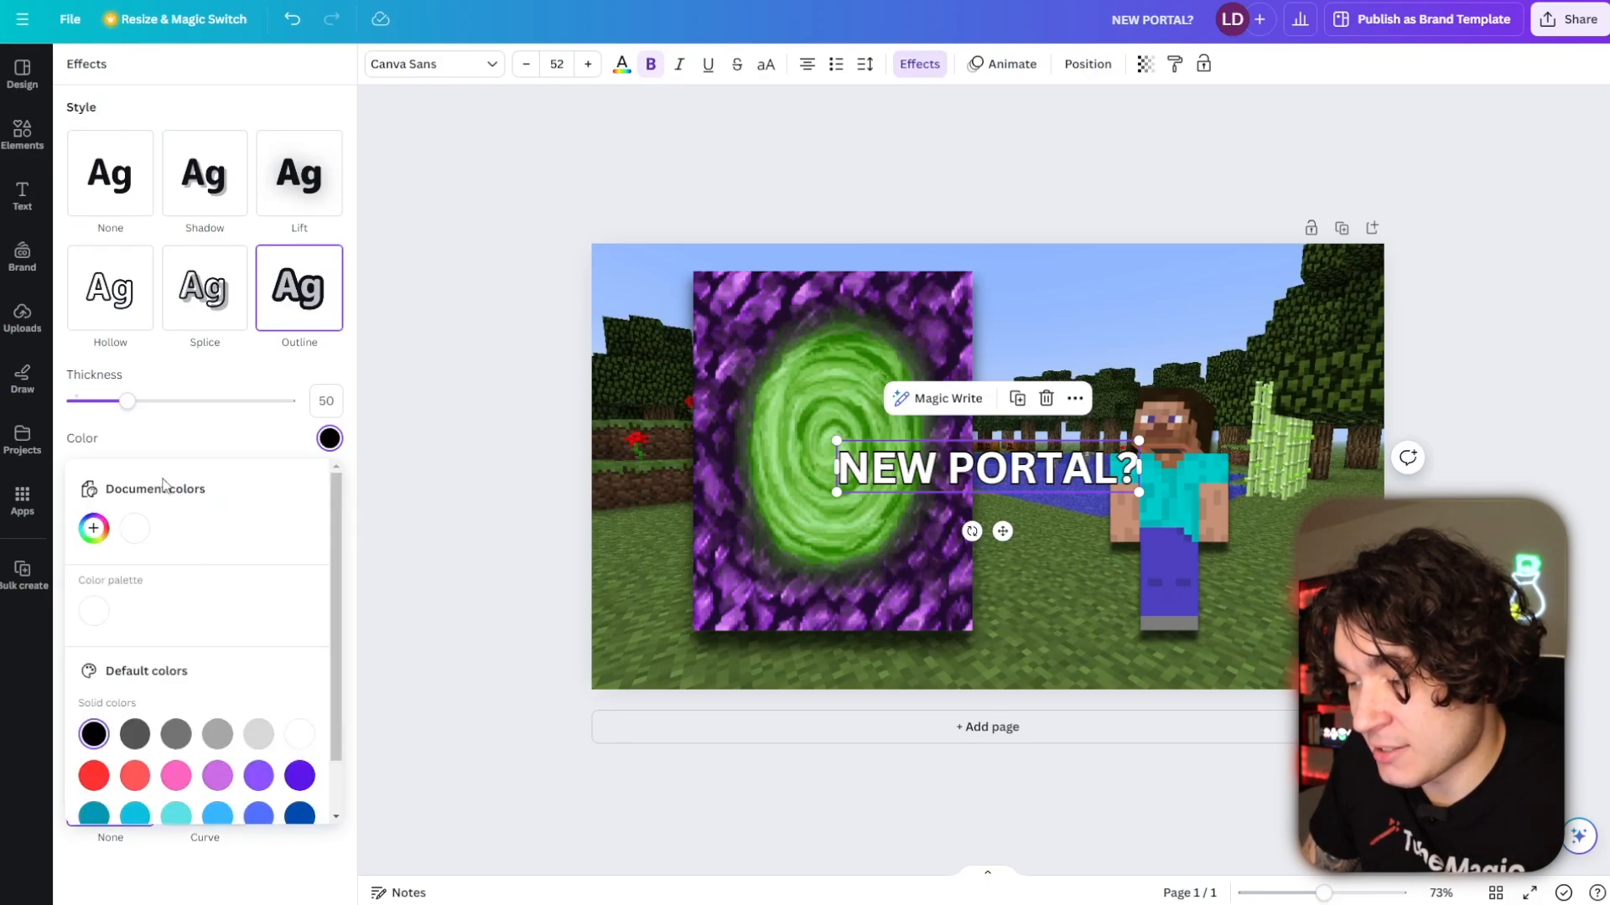
{"action": "left_click", "coordinate": [124, 401]}
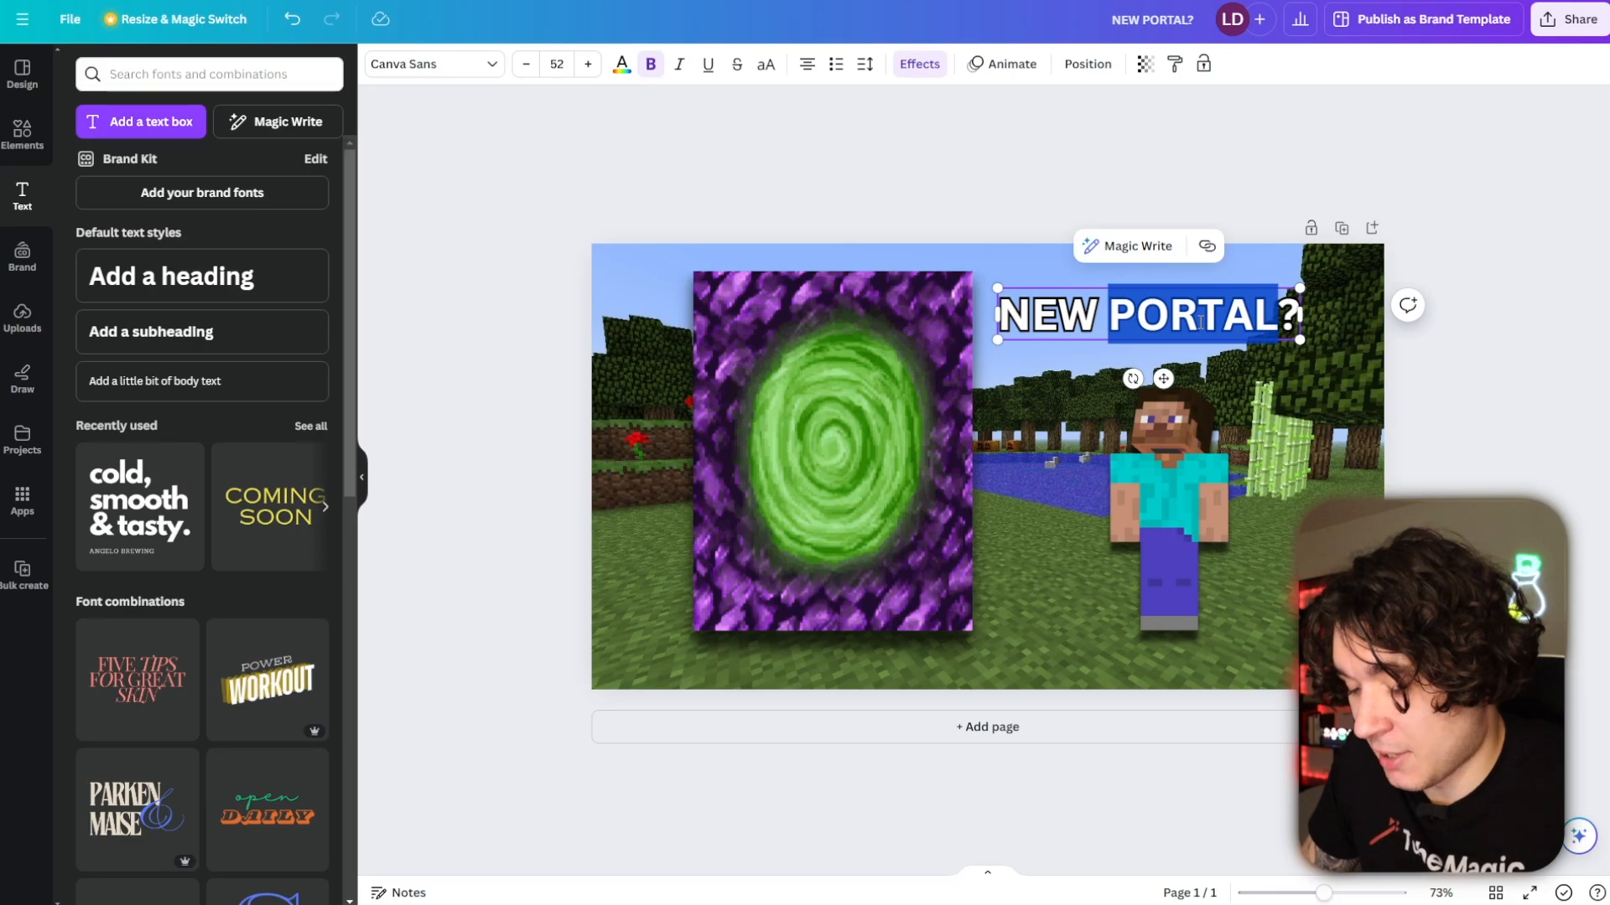
- Recolor the whole "NEW PORTAL?" heading bright yellow, #FAFF00
{"action": "left_click_drag", "start_coordinate": [1200, 322], "coordinate": [880, 205]}
{"action": "left_click", "coordinate": [620, 63]}
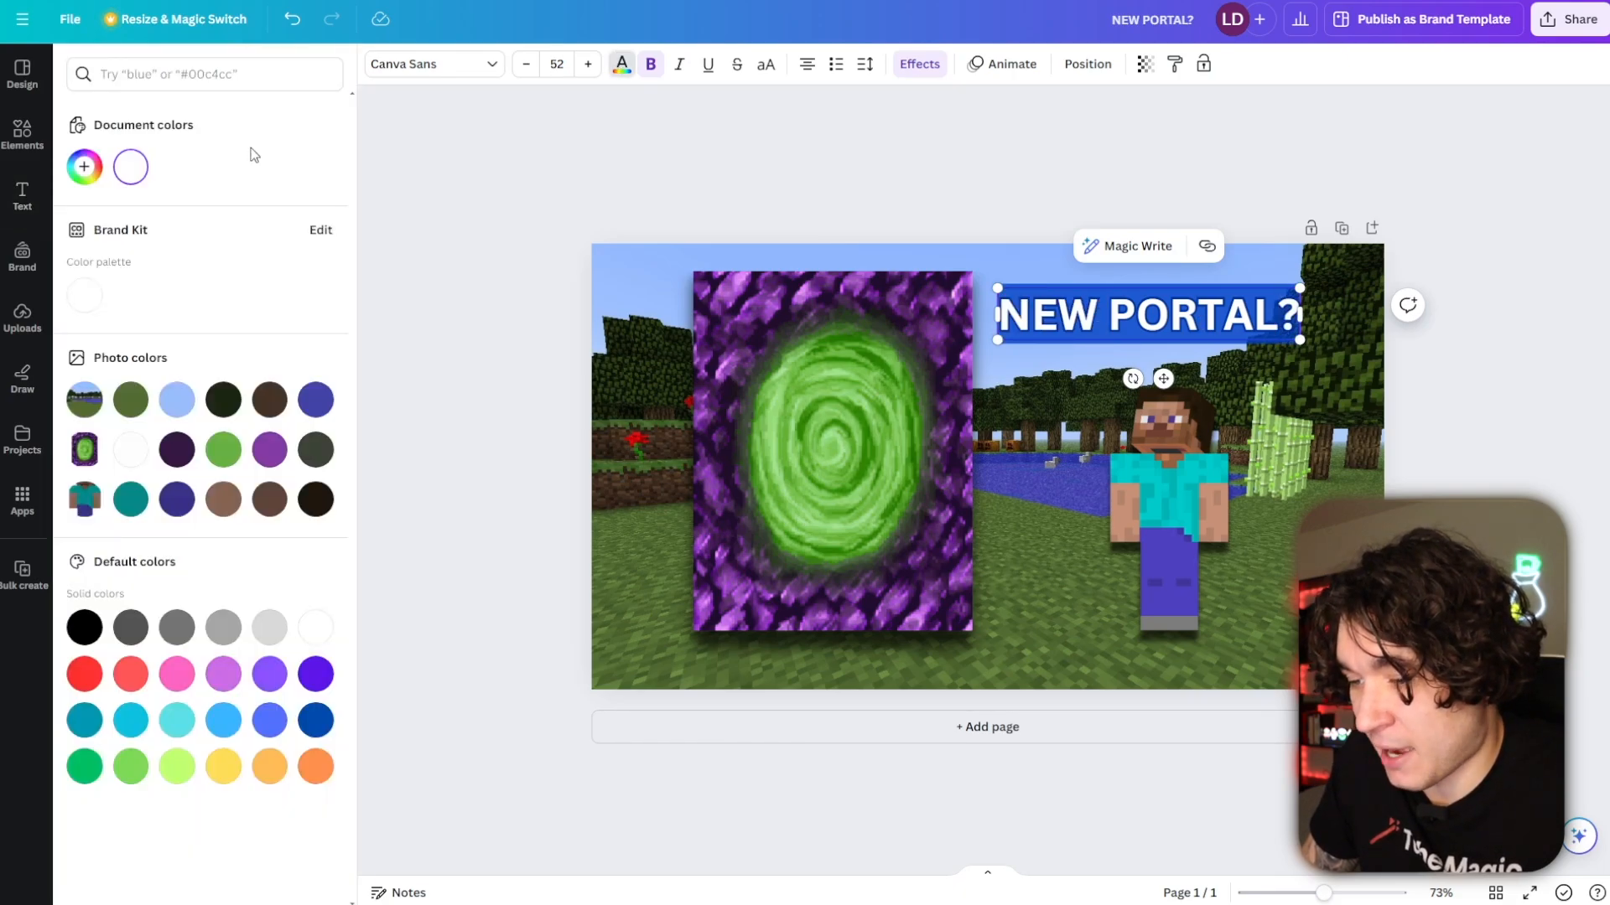
{"action": "left_click", "coordinate": [84, 166]}
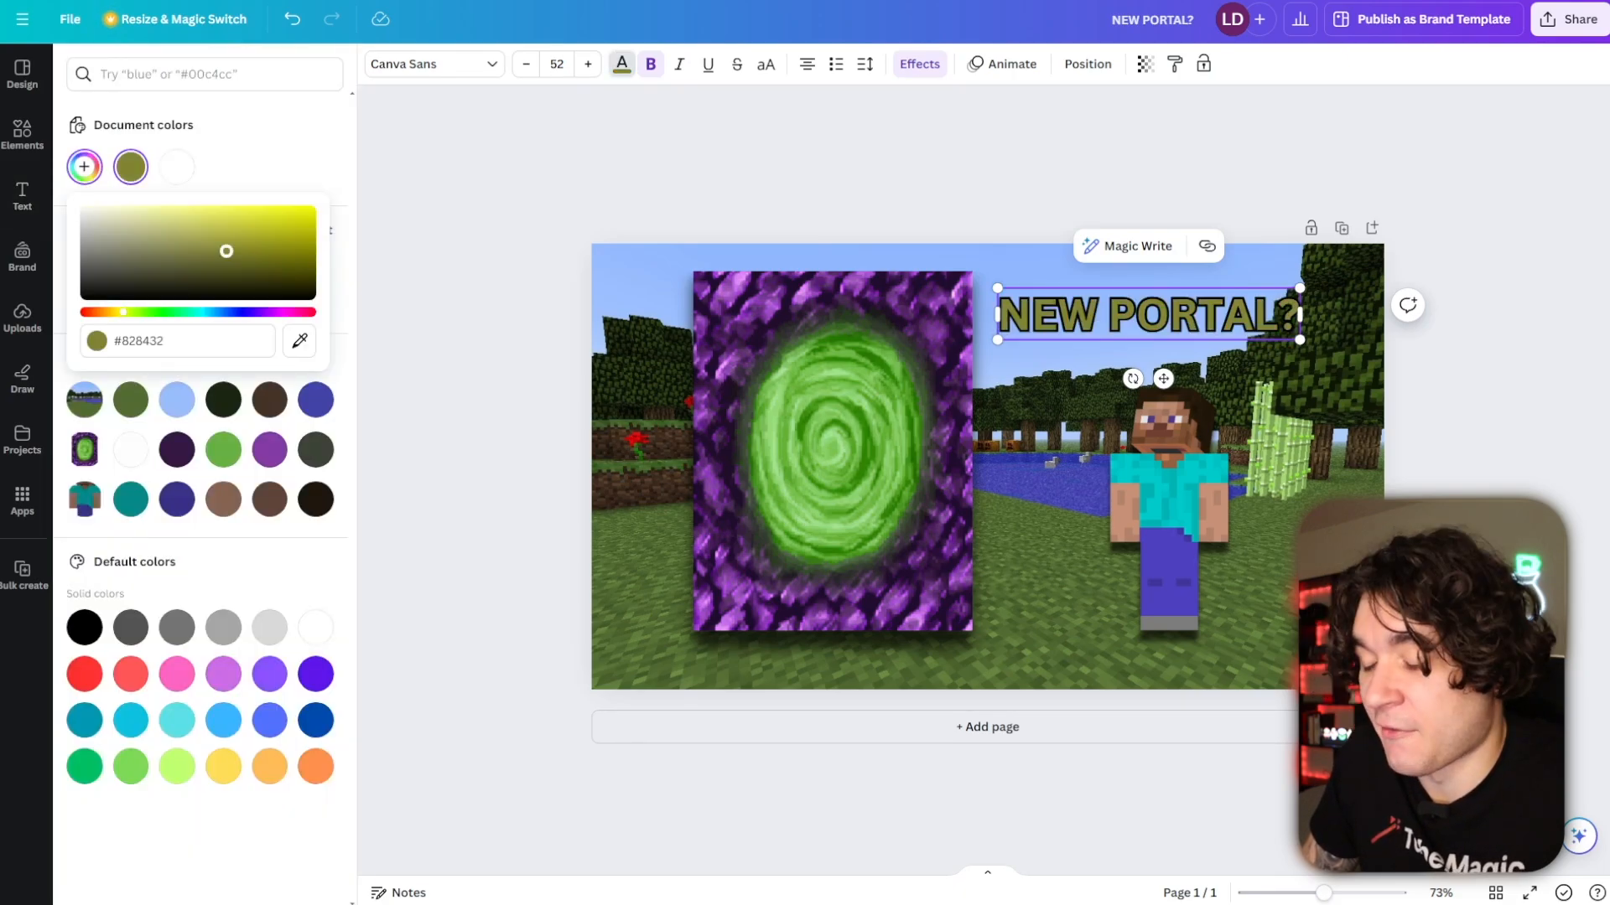
{"action": "left_click_drag", "start_coordinate": [226, 251], "coordinate": [315, 207]}
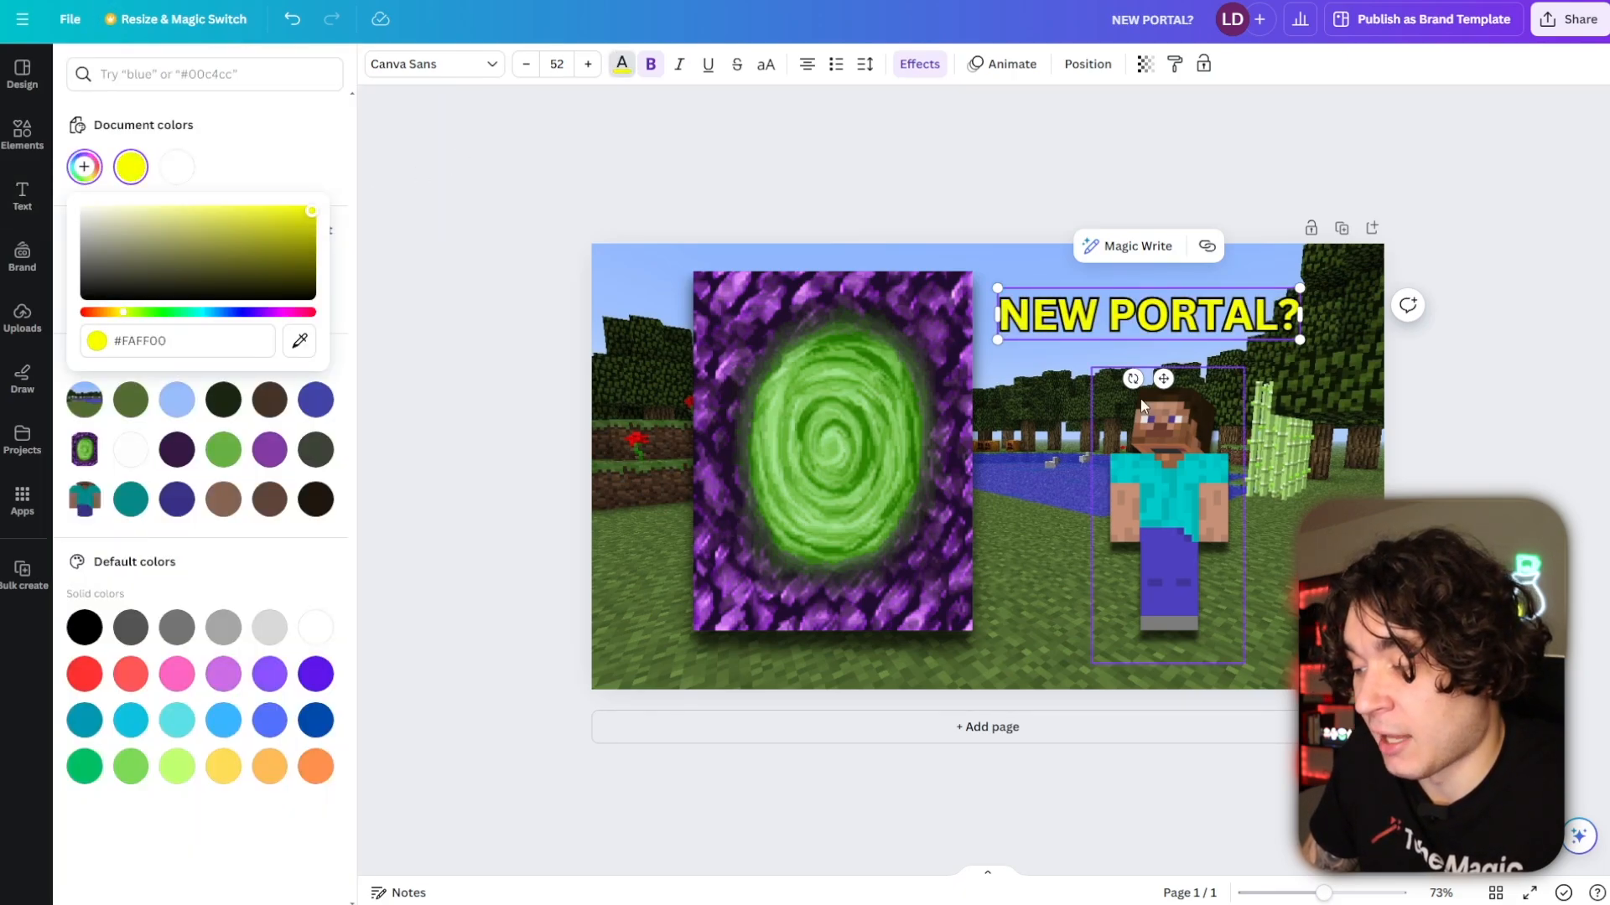
- Enlarge the heading across the space above the character and shift the portal and heading slightly left
{"action": "left_click_drag", "start_coordinate": [1299, 340], "coordinate": [1357, 357]}
{"action": "left_click", "coordinate": [871, 386]}
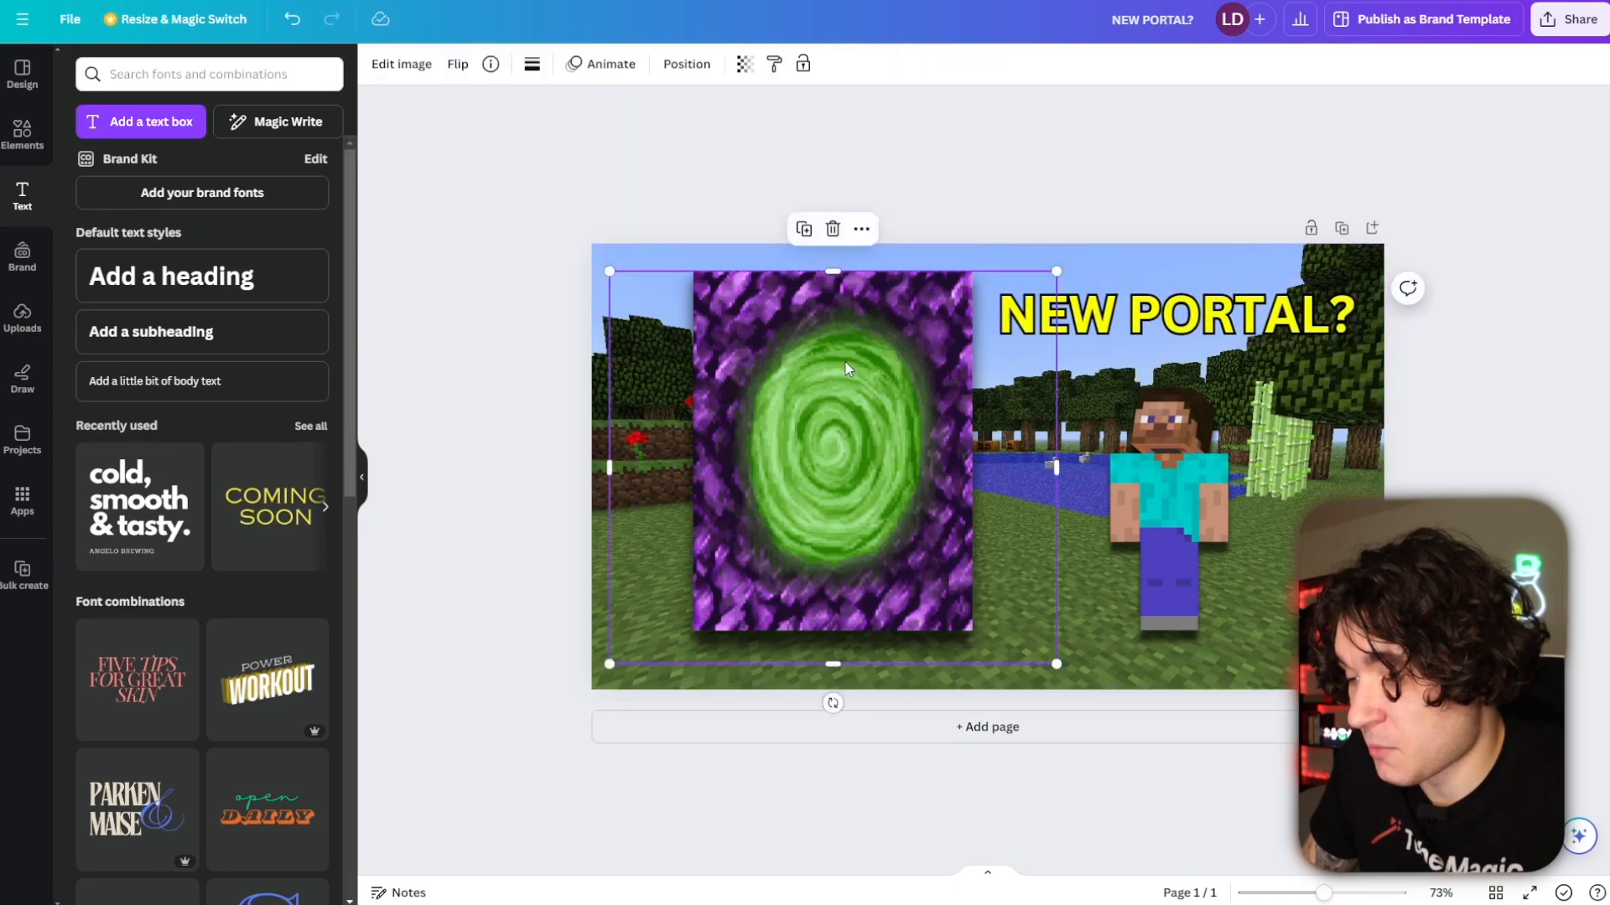
{"action": "left_click_drag", "start_coordinate": [846, 369], "coordinate": [824, 369]}
{"action": "left_click_drag", "start_coordinate": [1106, 309], "coordinate": [1078, 305]}
{"action": "left_click_drag", "start_coordinate": [1325, 339], "coordinate": [1358, 355]}
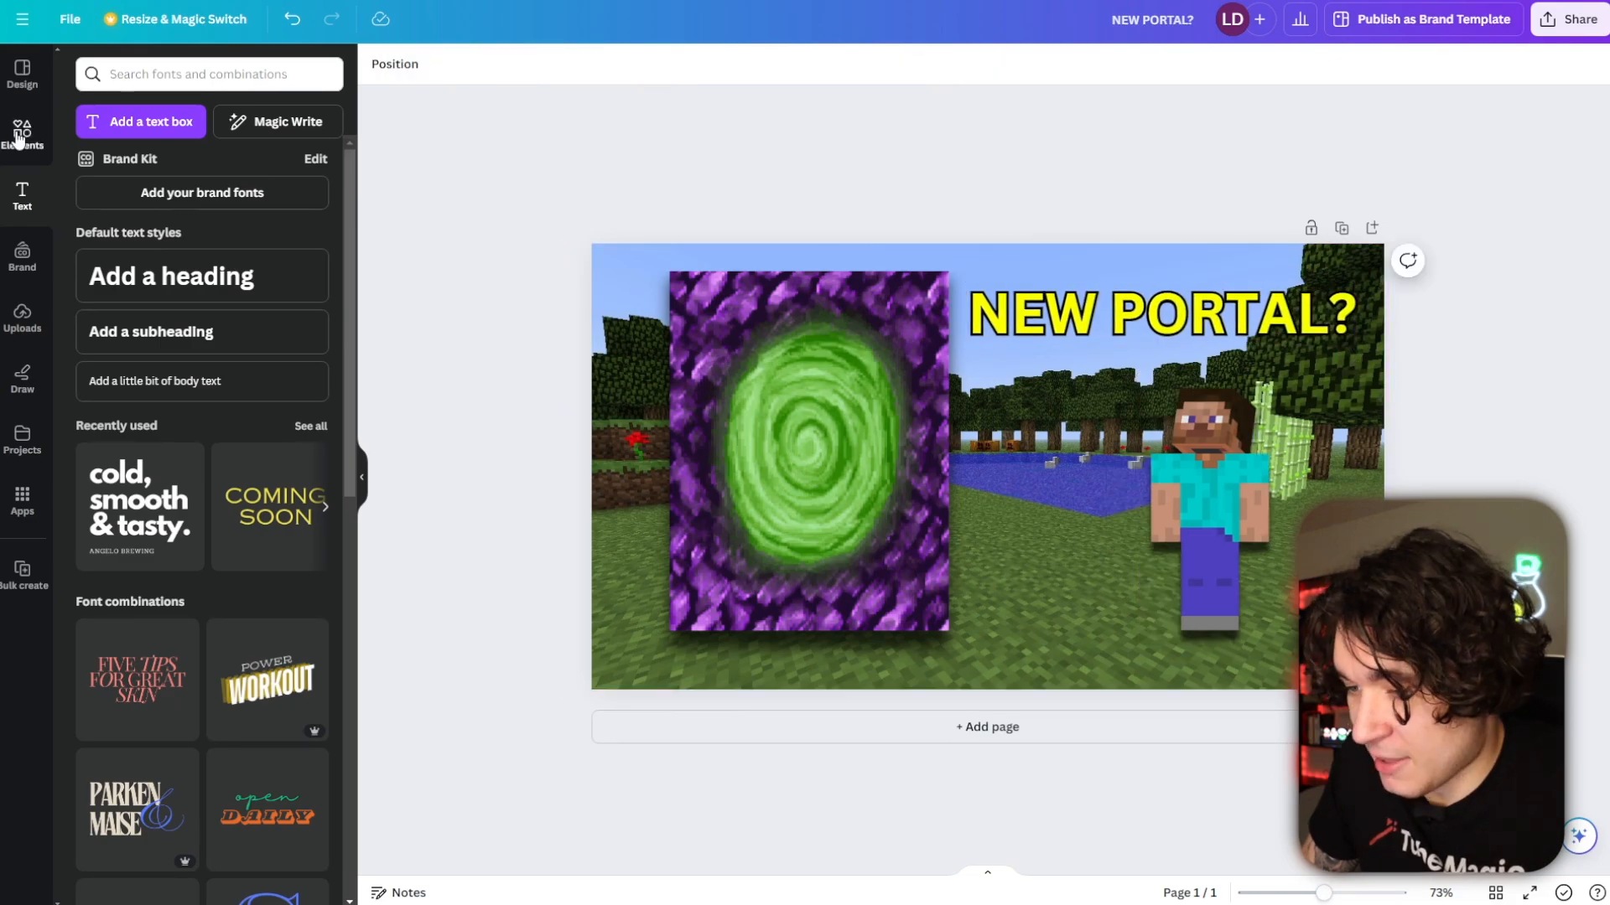
- Search the graphic elements for "arrow" and add the curved arrow that sweeps down and to the left
{"action": "left_click", "coordinate": [21, 134]}
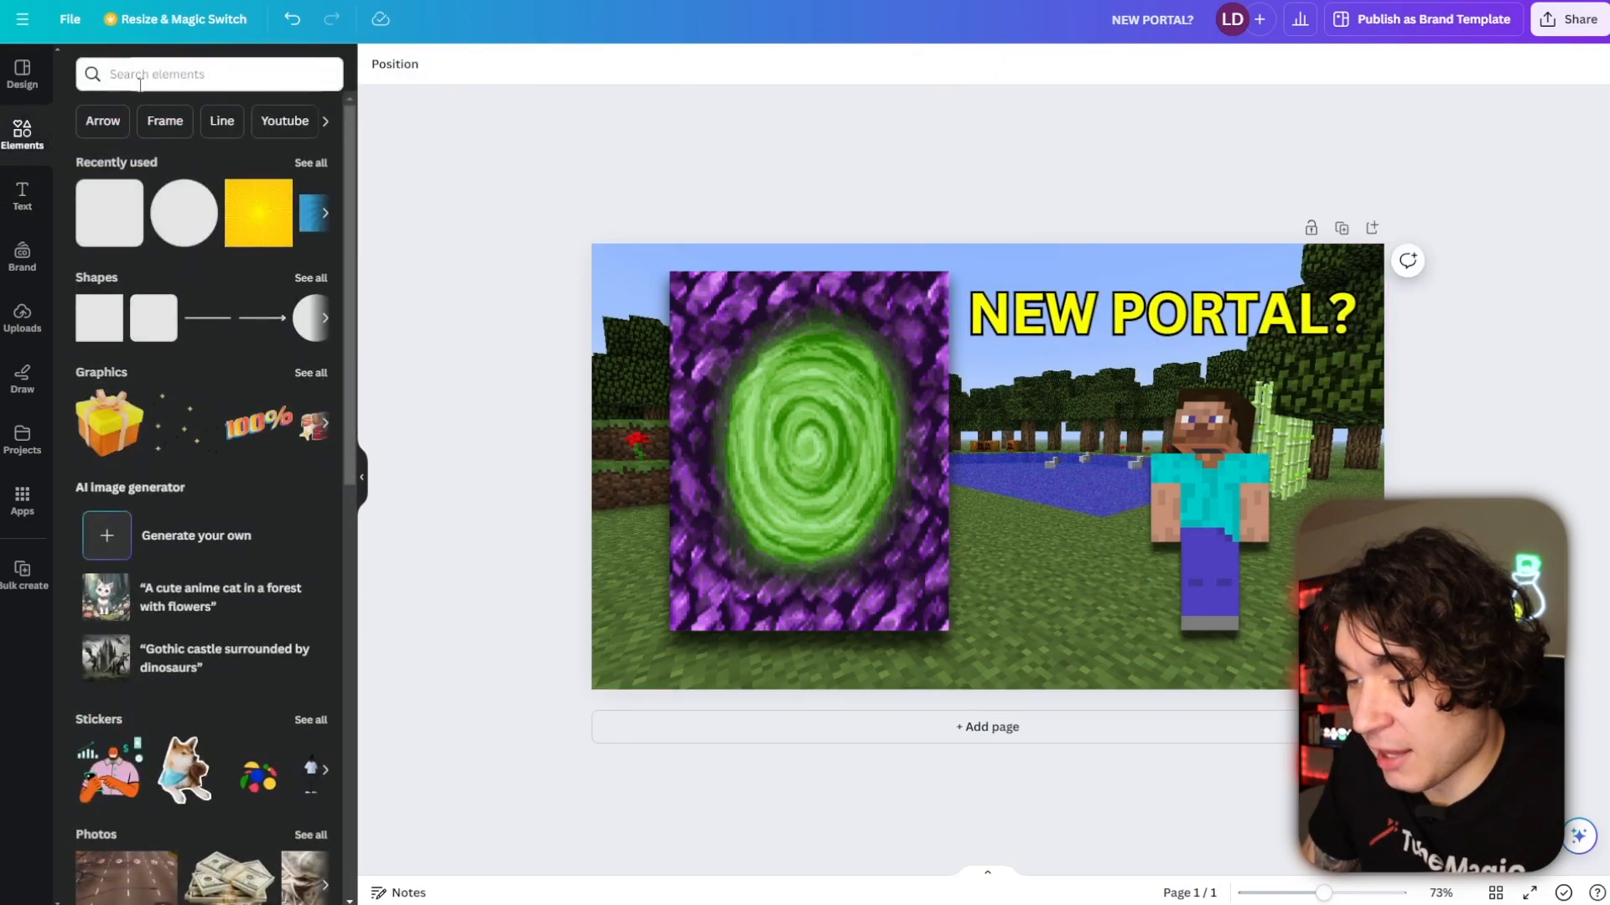
{"action": "left_click", "coordinate": [140, 80]}
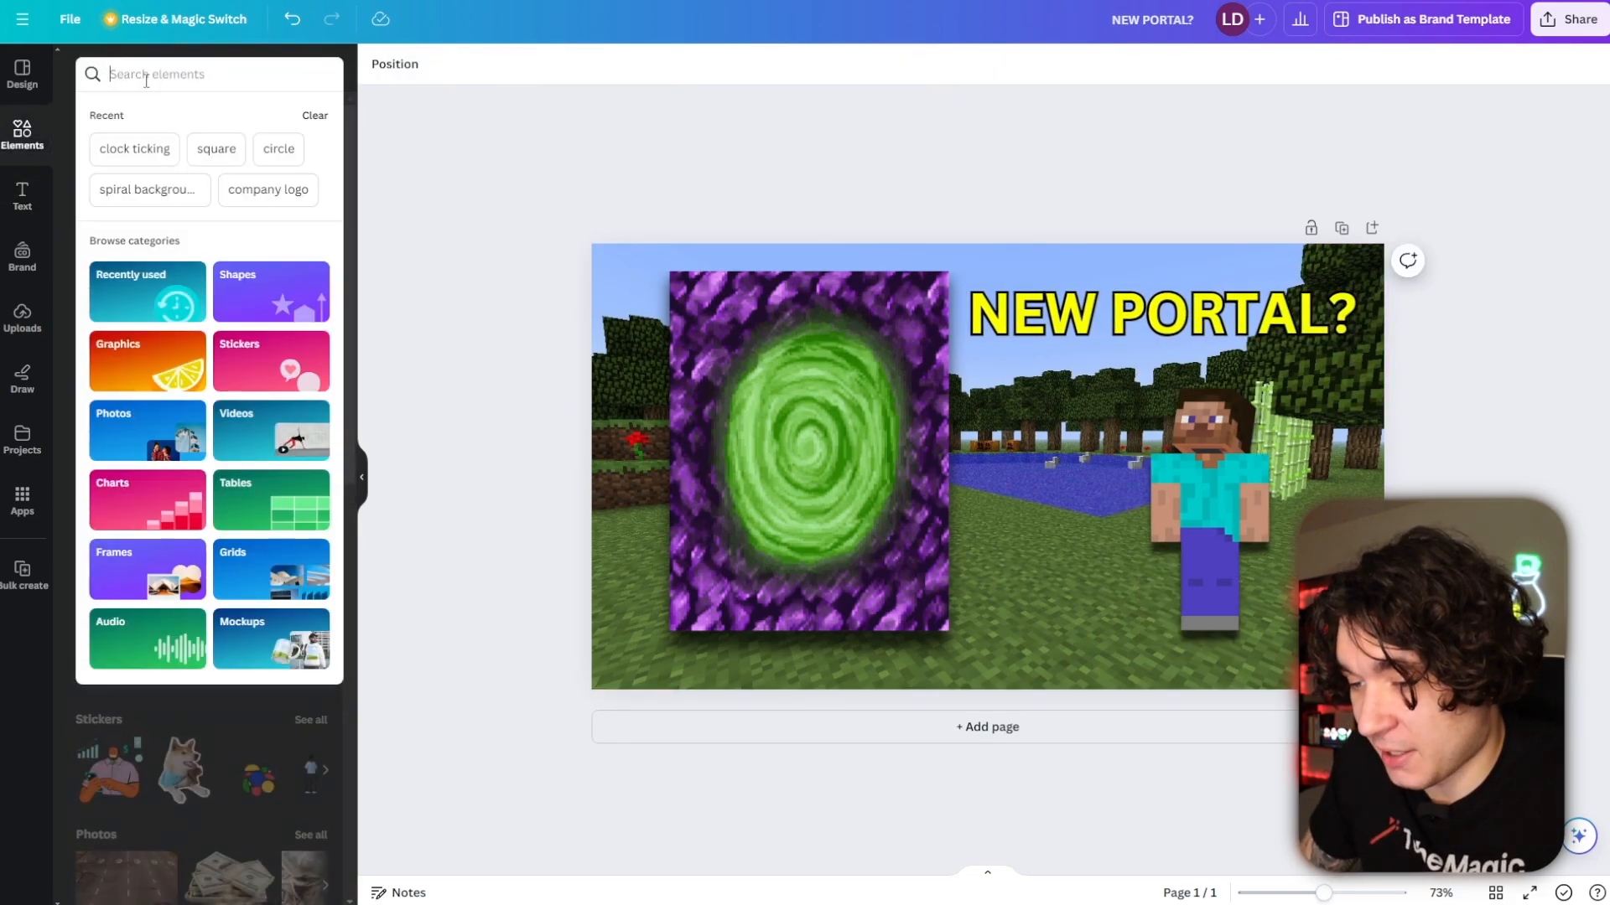
{"action": "type", "text": "arrow"}
{"action": "key", "text": "Return"}
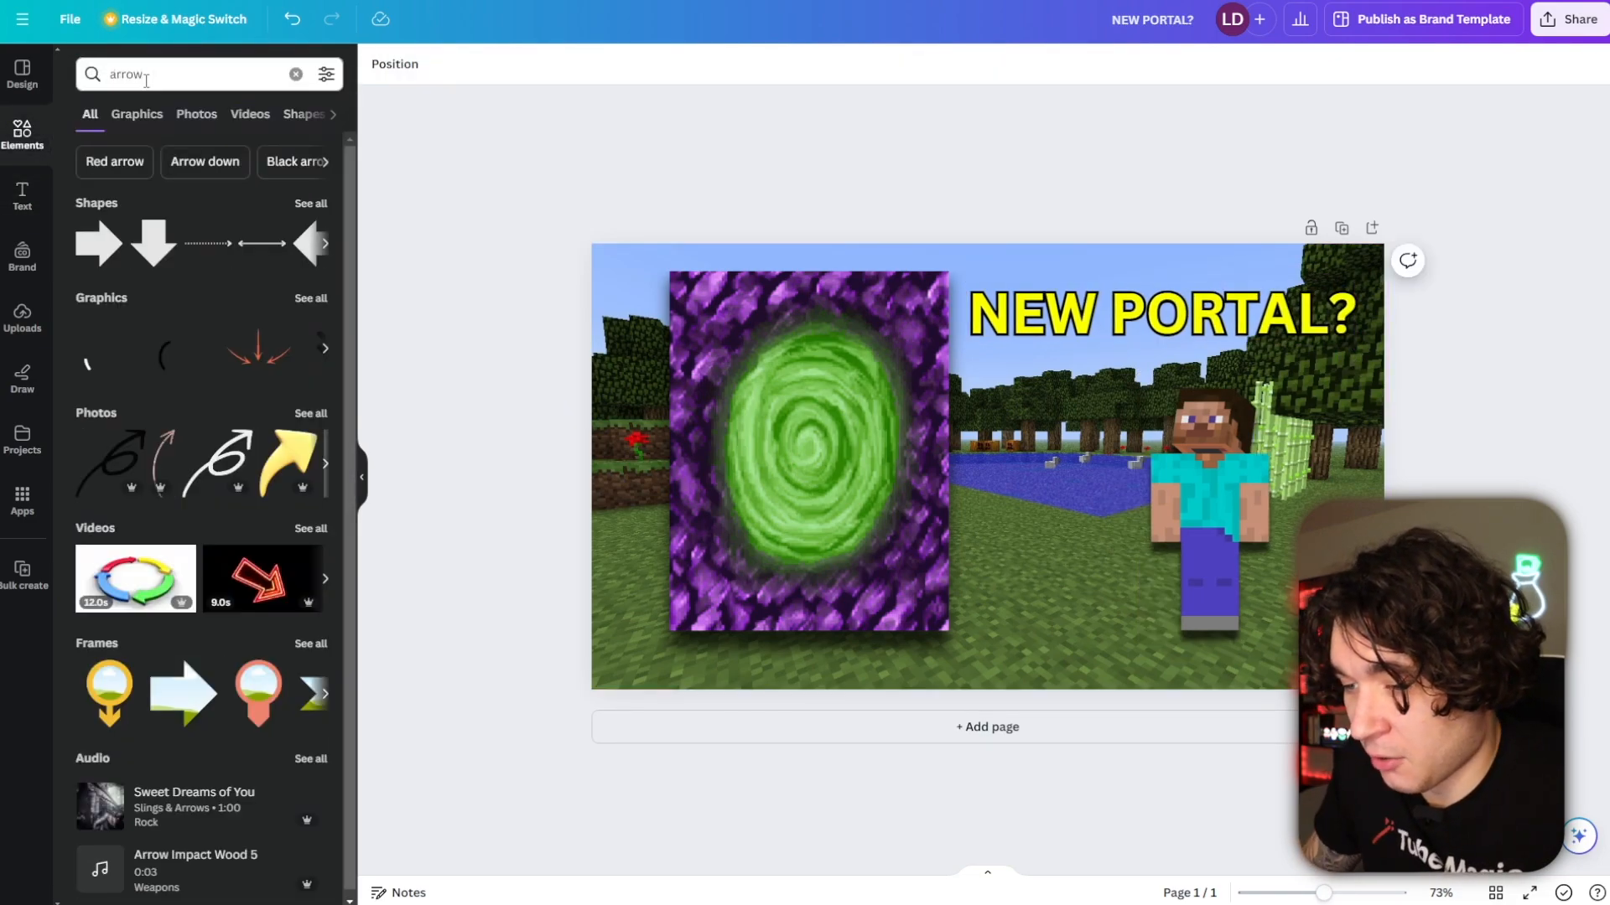
{"action": "left_click", "coordinate": [137, 114]}
{"action": "scroll", "coordinate": [186, 379], "scroll_direction": "down", "scroll_amount": 1}
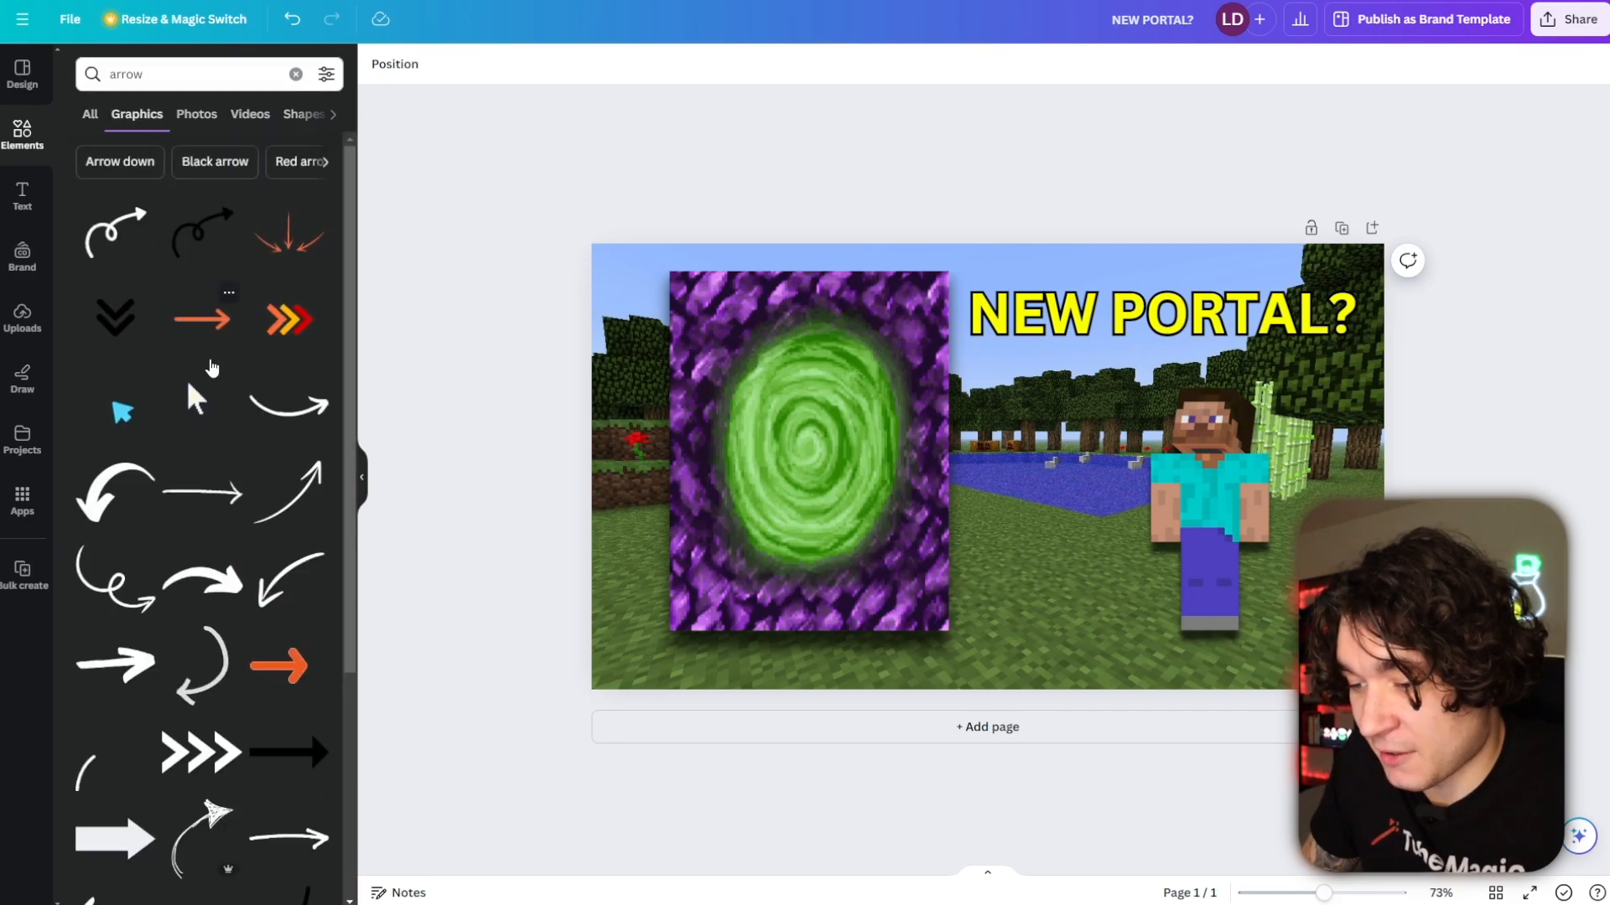
{"action": "scroll", "coordinate": [201, 419], "scroll_direction": "down", "scroll_amount": 2}
{"action": "left_click", "coordinate": [209, 539]}
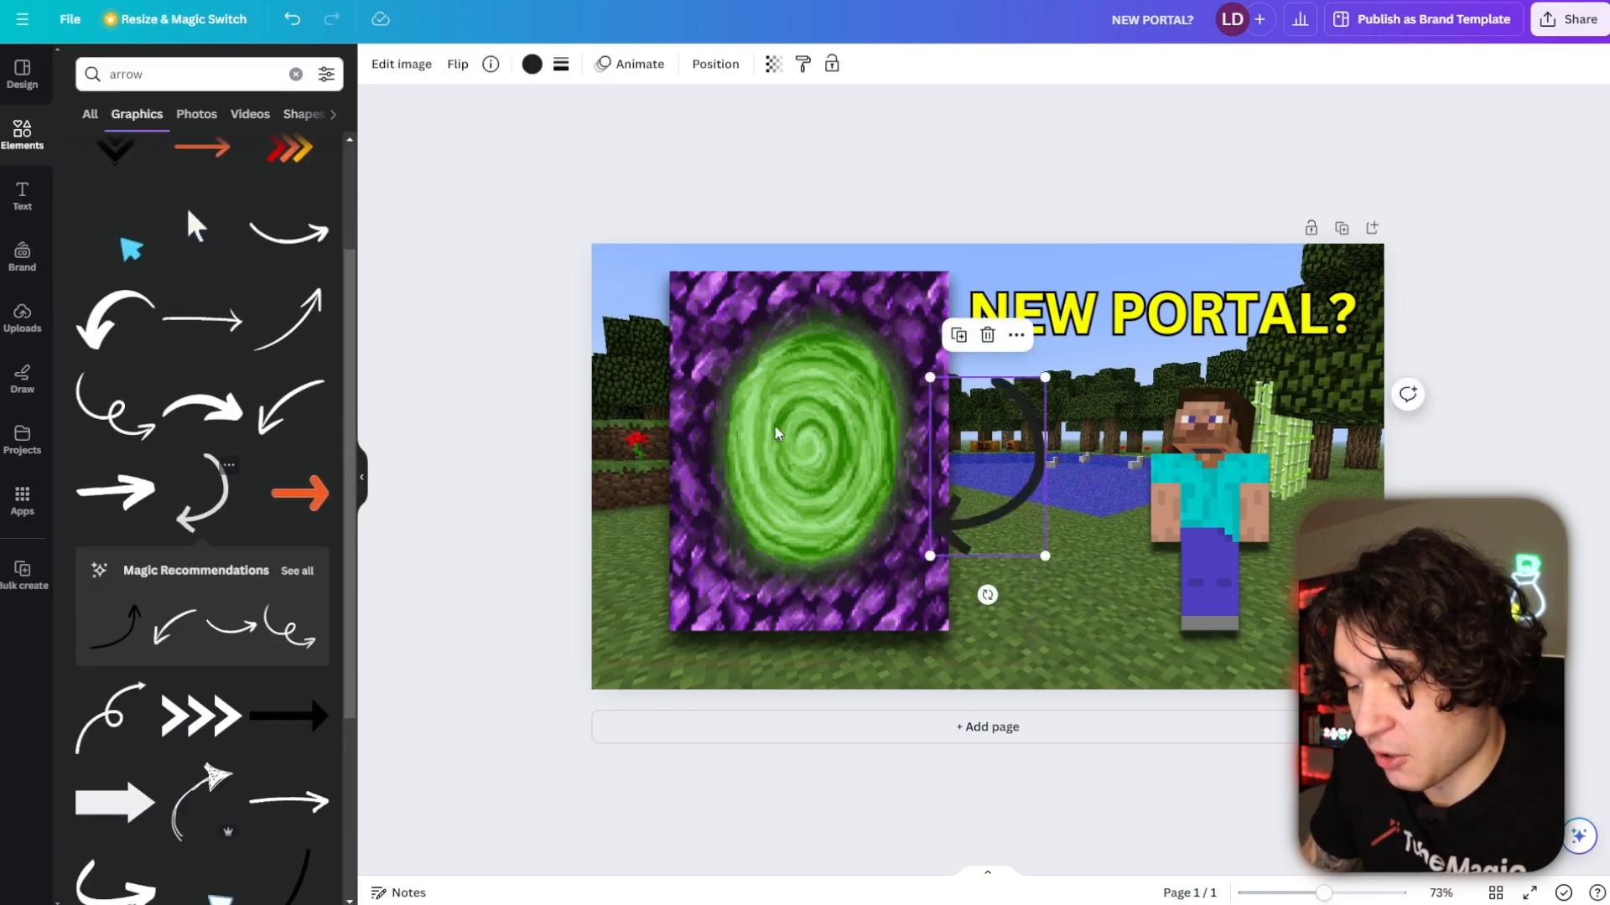
- Color the curved arrow bright red and open the Shadows effect for it
{"action": "left_click", "coordinate": [531, 64]}
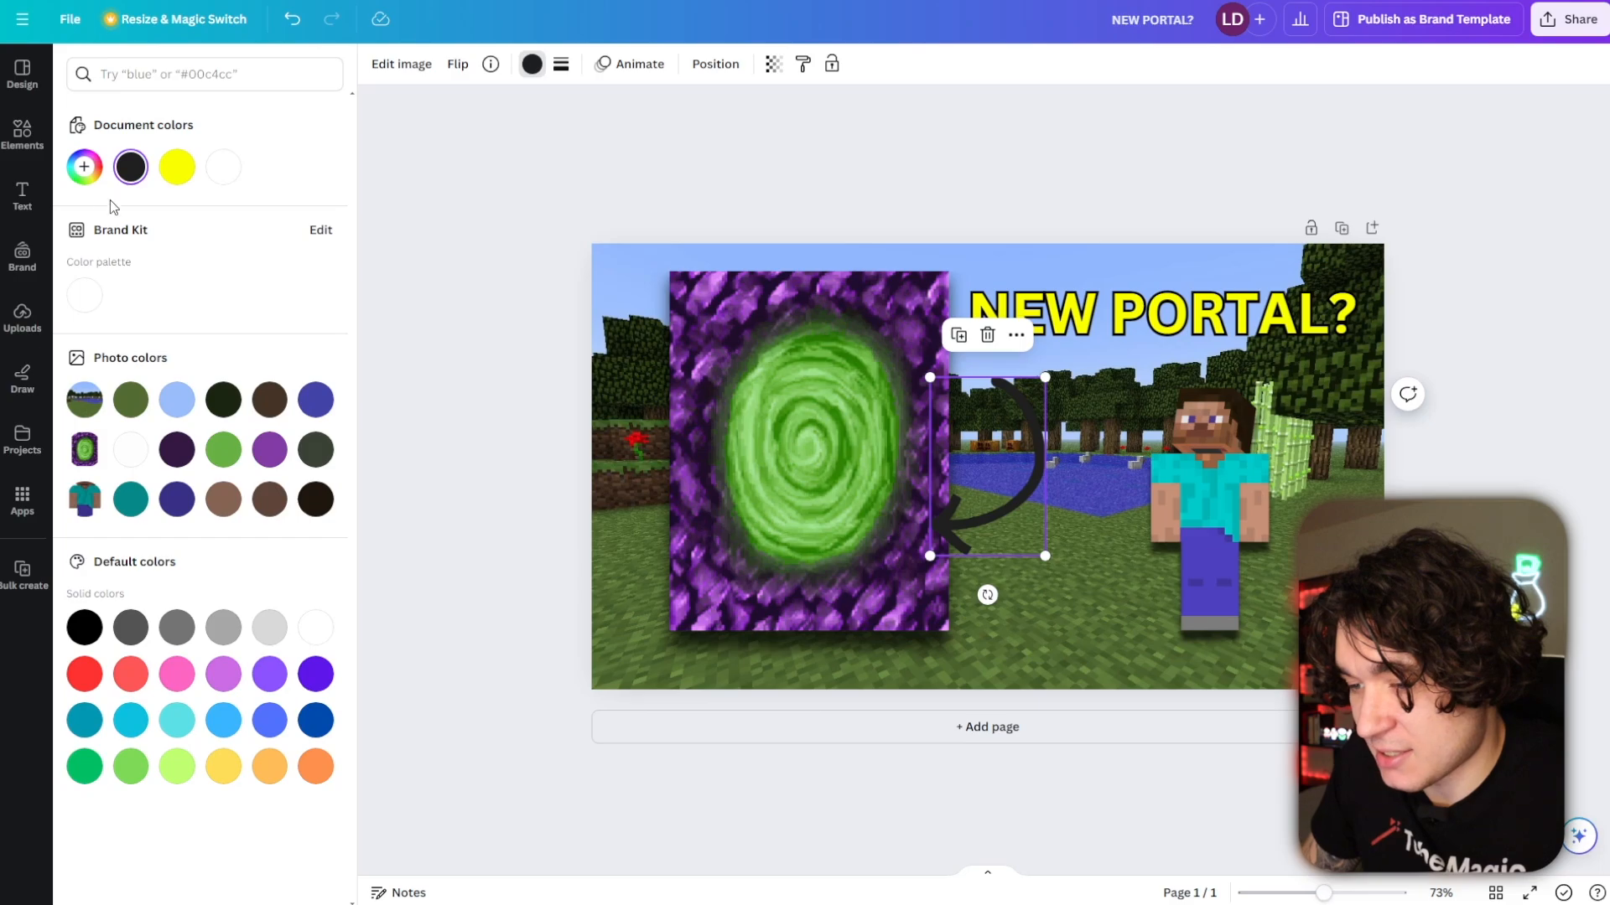
{"action": "left_click", "coordinate": [82, 167]}
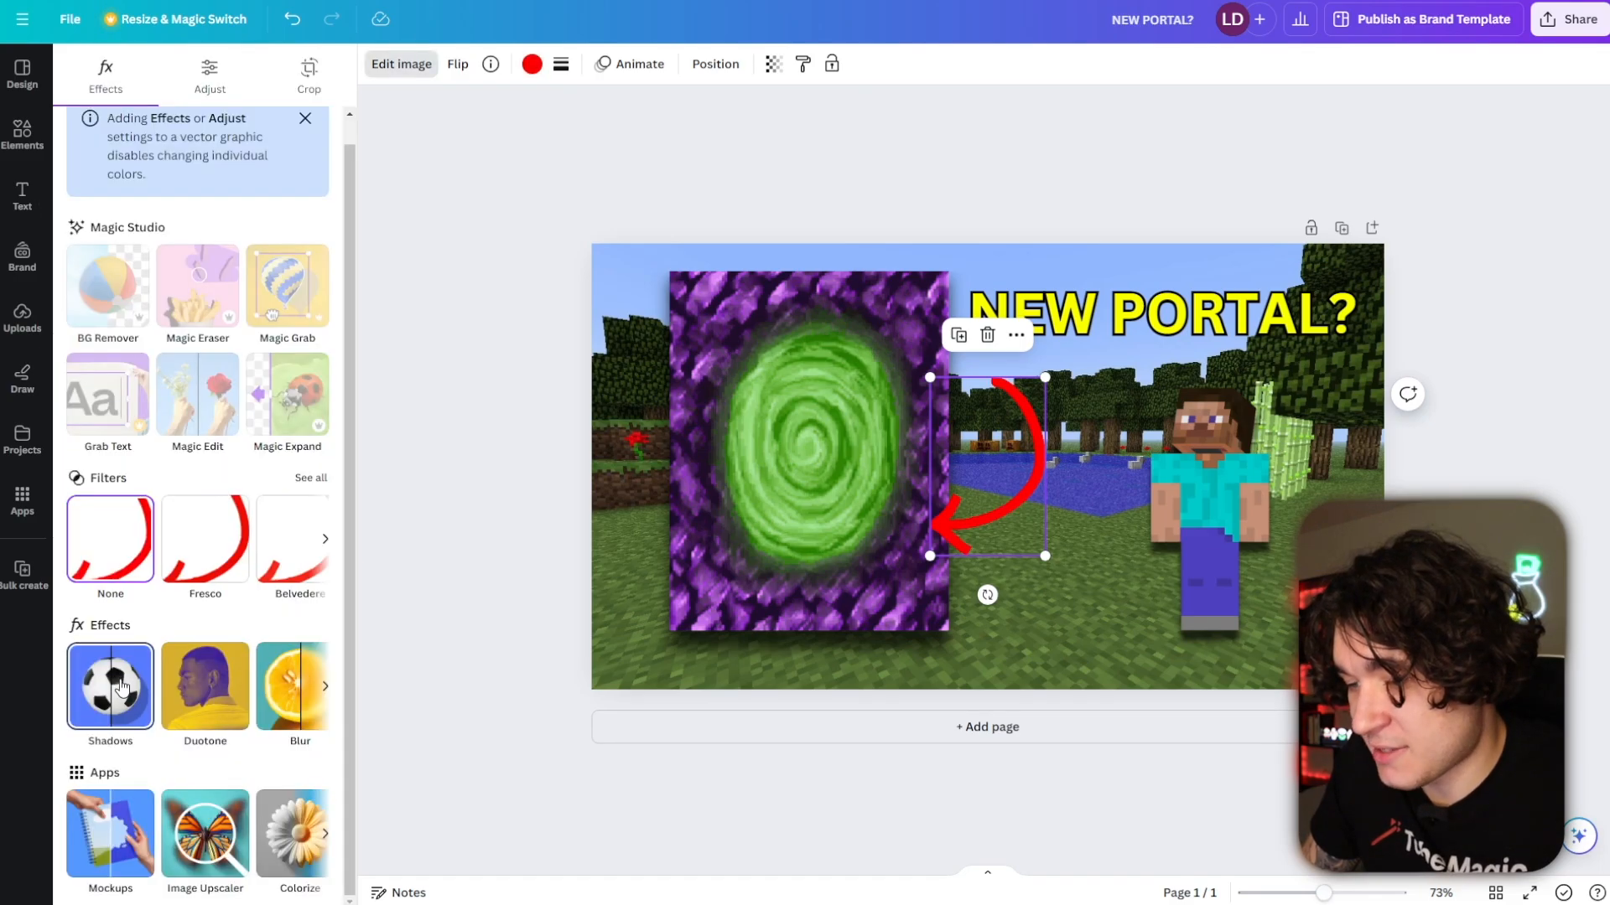
{"action": "left_click", "coordinate": [121, 685]}
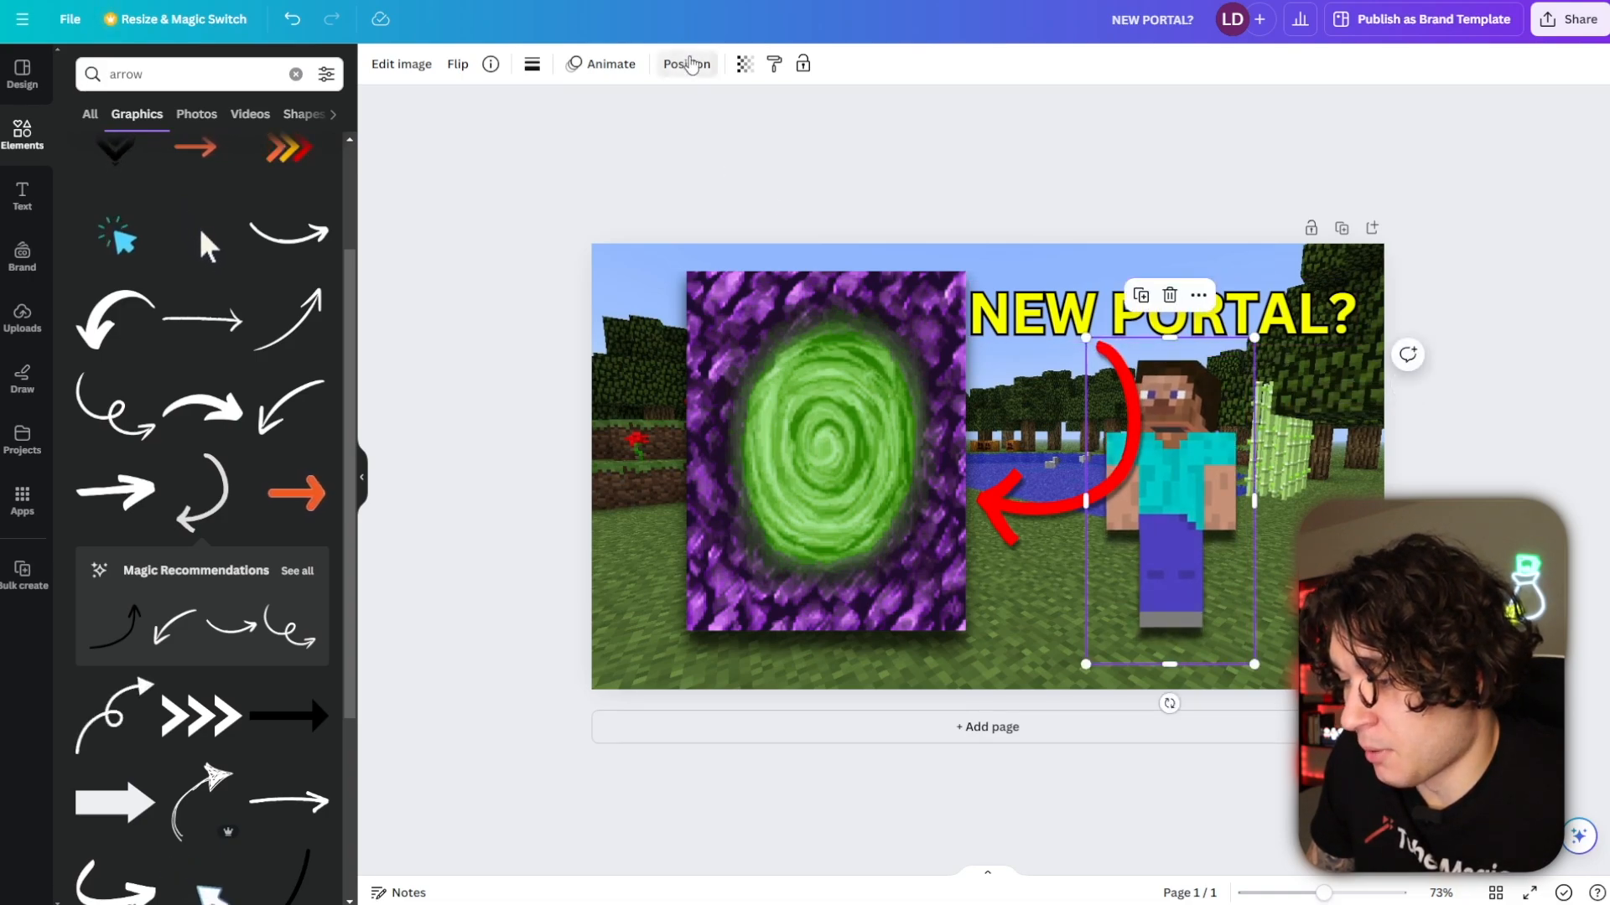
- Reorder the layers so that the Minecraft character sits in front of the red arrow
{"action": "left_click", "coordinate": [687, 64]}
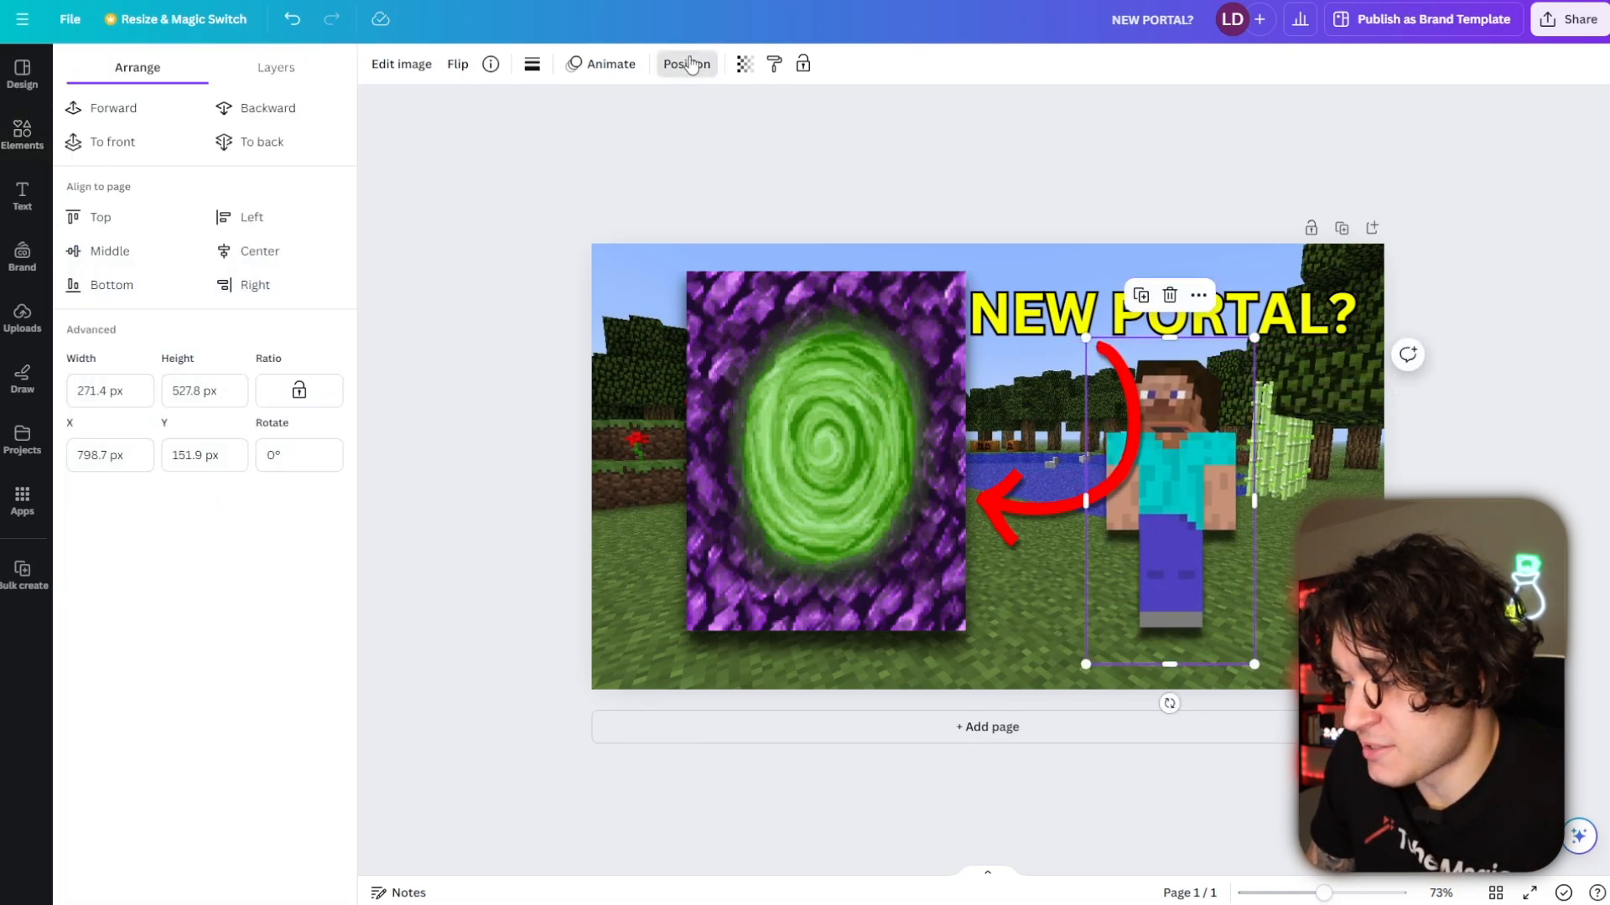
{"action": "left_click", "coordinate": [285, 78]}
{"action": "left_click_drag", "start_coordinate": [186, 279], "coordinate": [191, 226]}
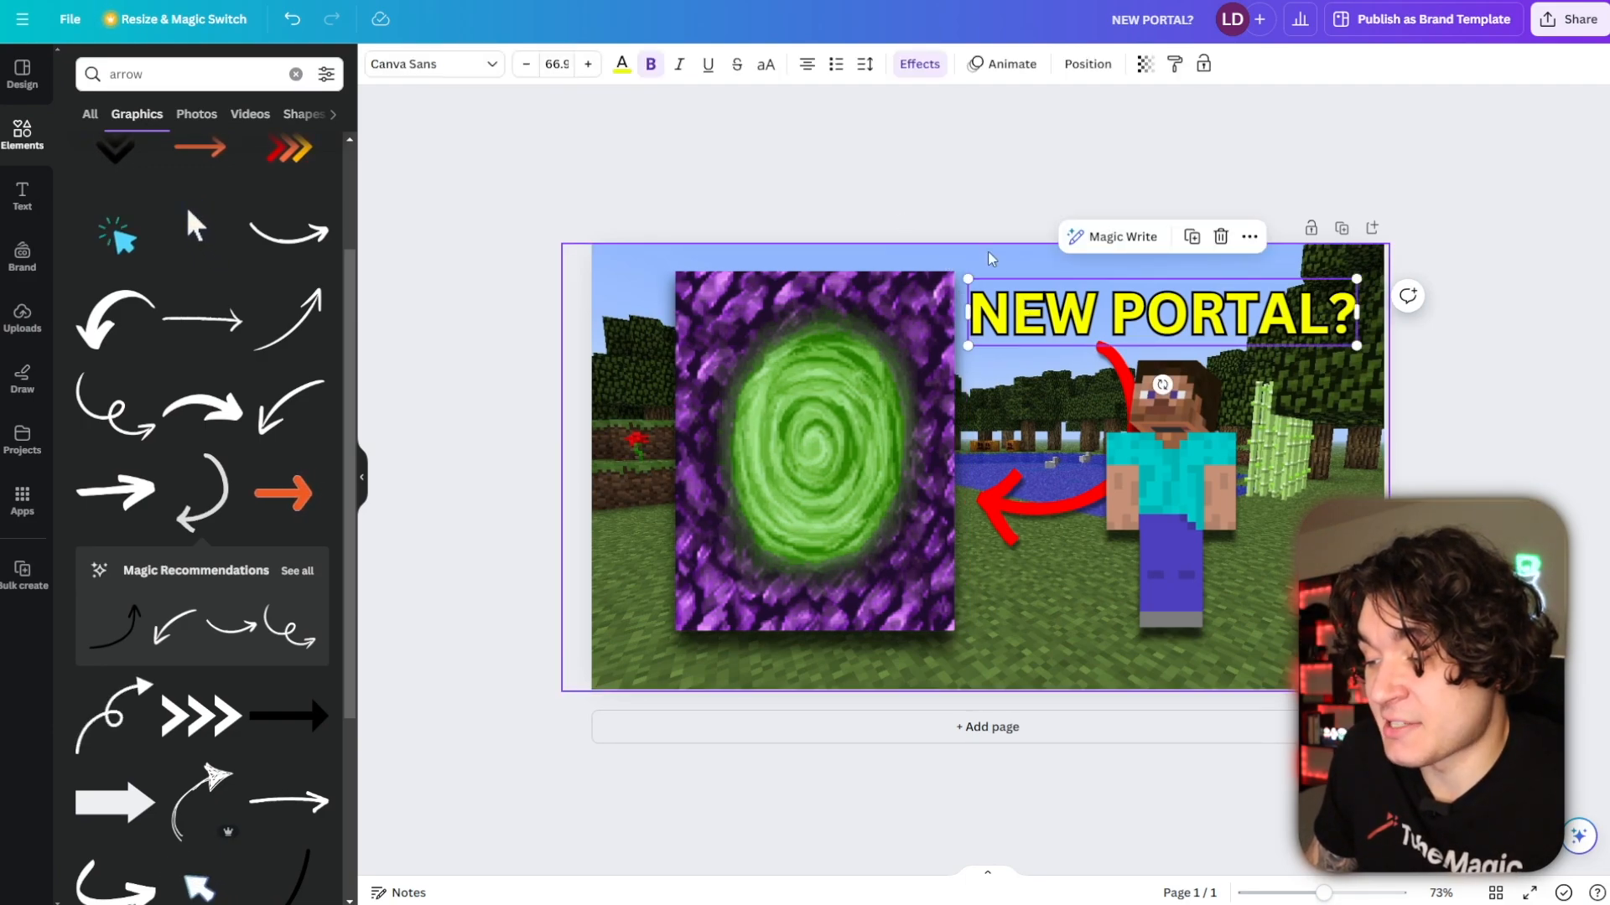
- Find a pixel-style font for the "NEW PORTAL?" heading, apply Press Start 2P, and widen the text box to keep it on one line
{"action": "left_click", "coordinate": [424, 66]}
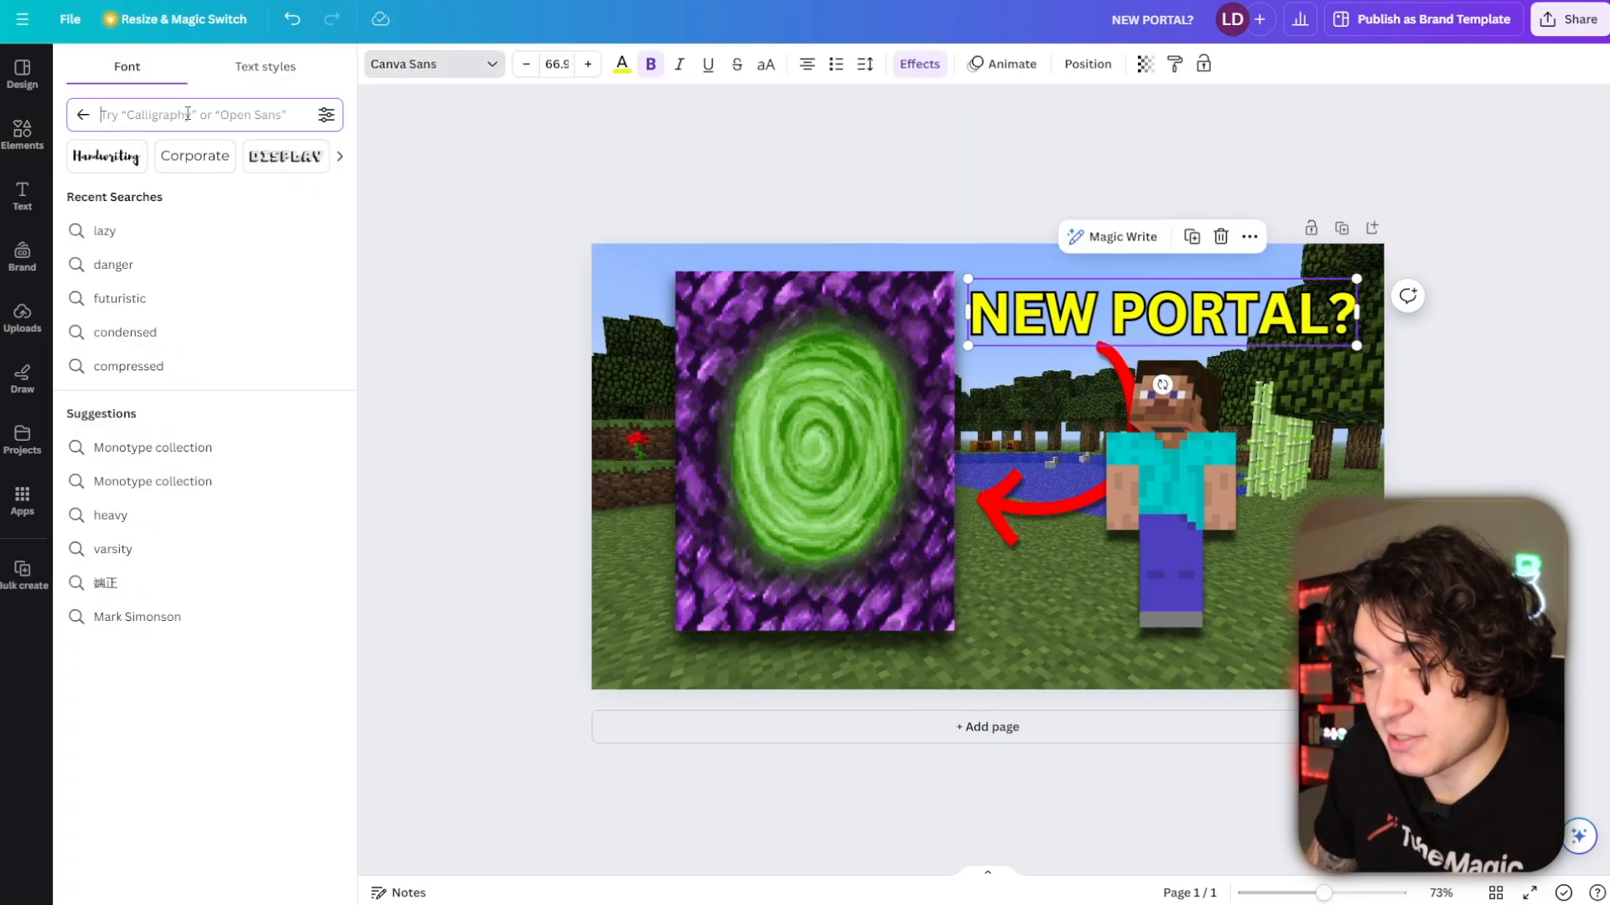
{"action": "type", "text": "pixel"}
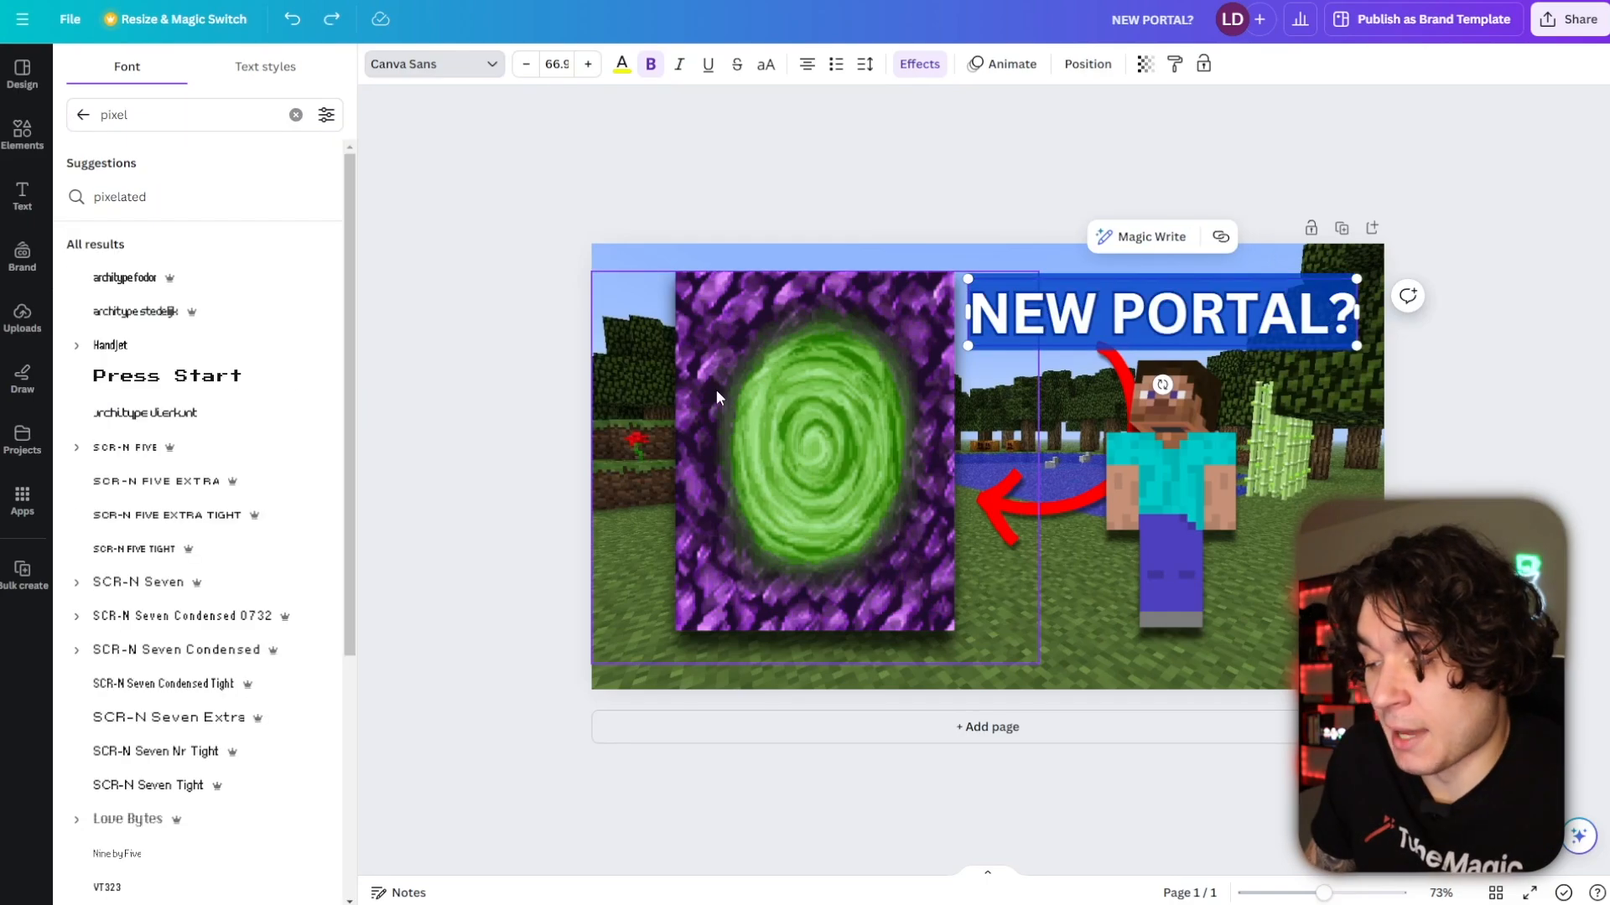
{"action": "left_click", "coordinate": [204, 390]}
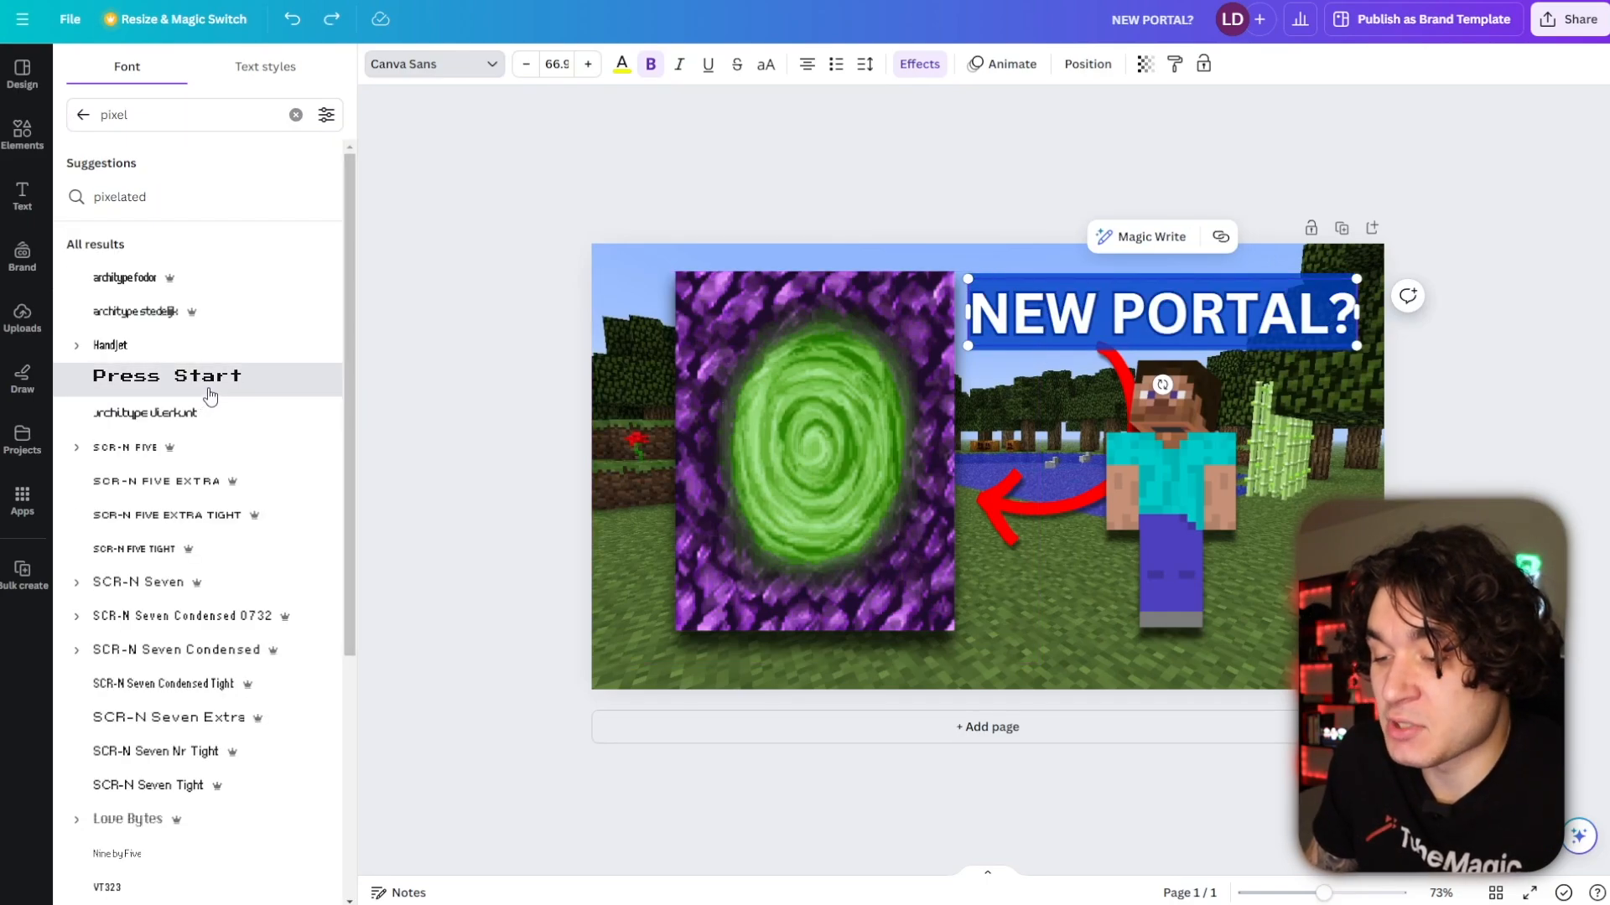
{"action": "left_click_drag", "start_coordinate": [939, 349], "coordinate": [747, 355]}
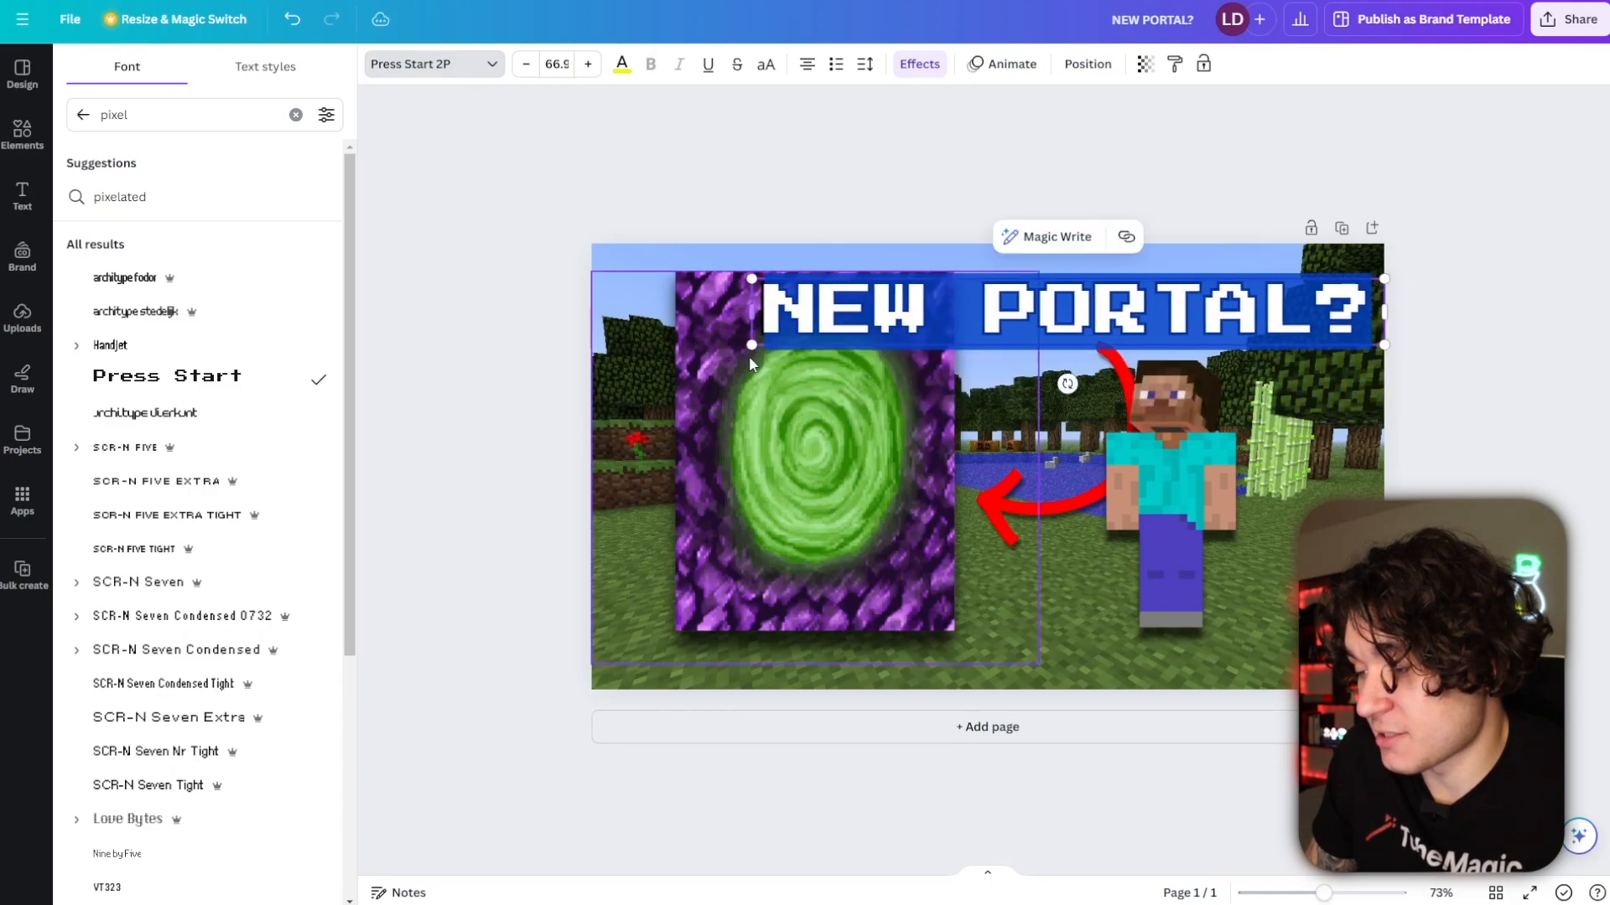
- Reduce the heading's font size to 57.9
{"action": "left_click", "coordinate": [525, 65]}
{"action": "left_click", "coordinate": [524, 65]}
{"action": "left_click", "coordinate": [524, 66]}
{"action": "left_click", "coordinate": [525, 65]}
{"action": "left_click", "coordinate": [525, 65]}
{"action": "left_click", "coordinate": [524, 65]}
{"action": "left_click", "coordinate": [525, 65]}
{"action": "left_click", "coordinate": [525, 65]}
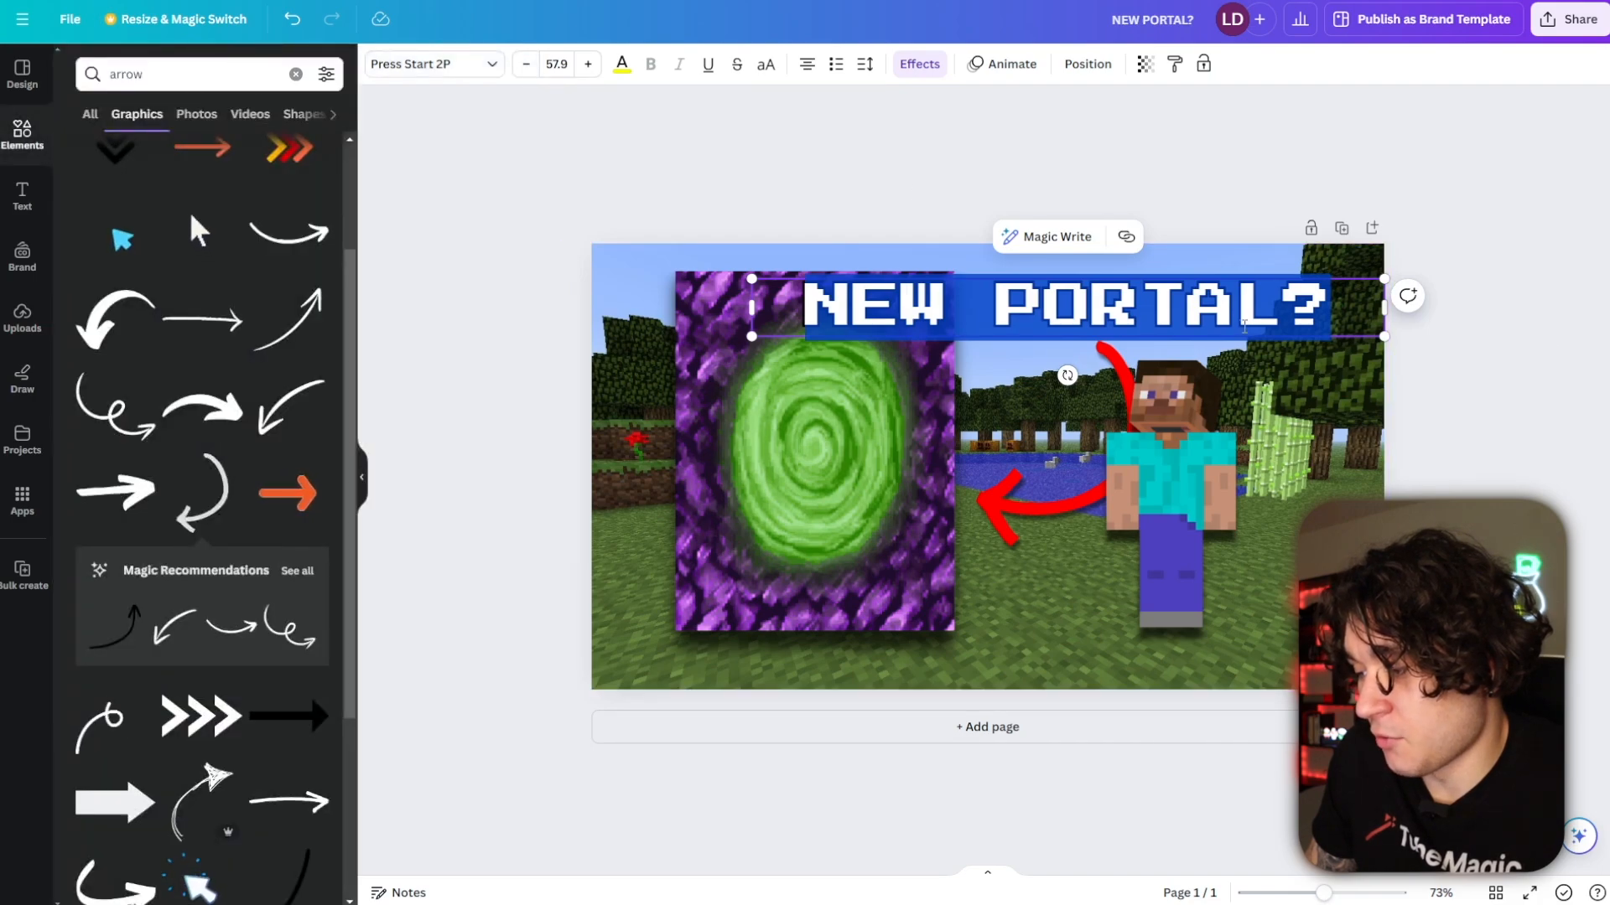
- Shrink the heading to size 53.9 and place a duplicate of it directly below the original
{"action": "left_click", "coordinate": [1553, 467]}
{"action": "left_click_drag", "start_coordinate": [1219, 329], "coordinate": [1261, 321]}
{"action": "key", "text": "ctrl+z"}
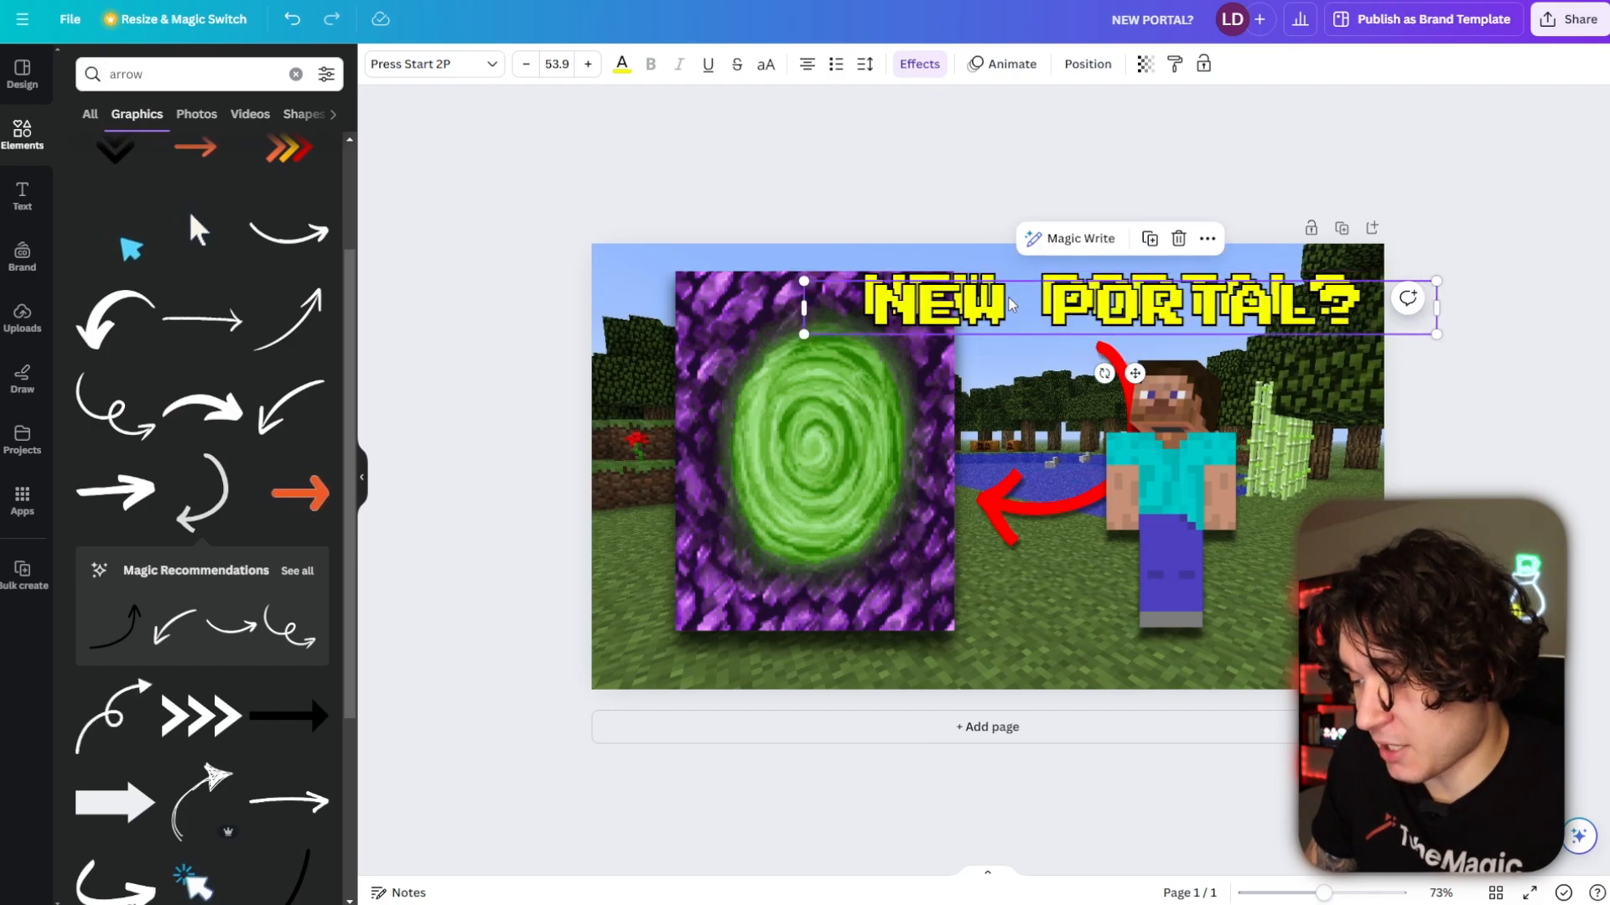
{"action": "left_click_drag", "start_coordinate": [1012, 304], "coordinate": [997, 384]}
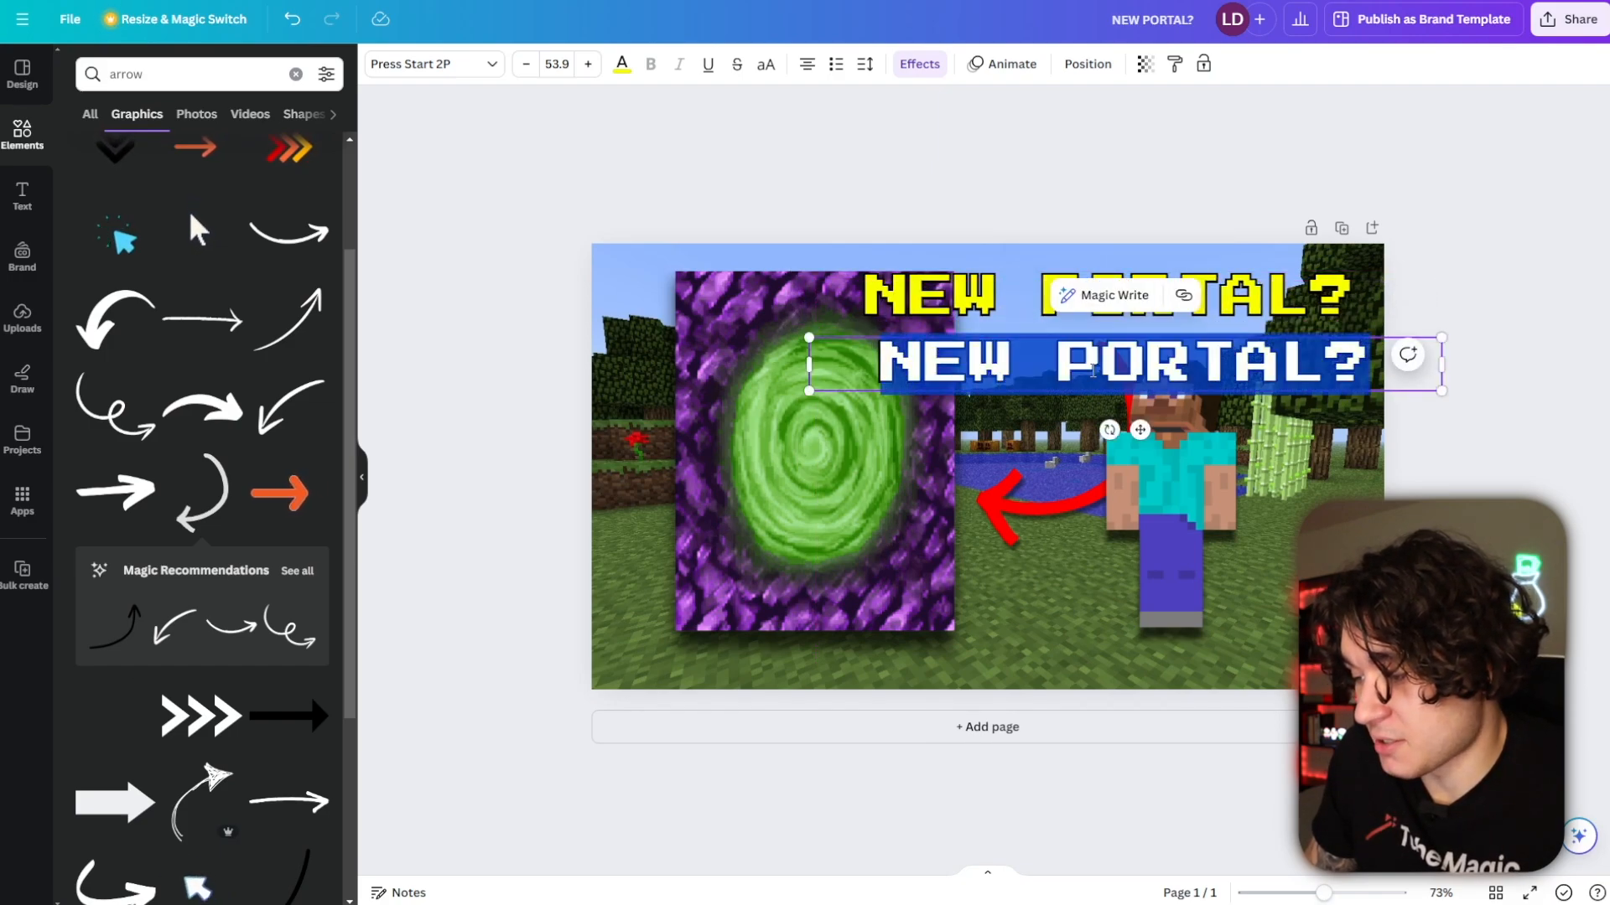
- Leave only "PORTAL?" in the lower copy and "NEW" in the upper heading, and place the two words side by side above the character
{"action": "double_click", "coordinate": [995, 380]}
{"action": "key", "text": "BackSpace"}
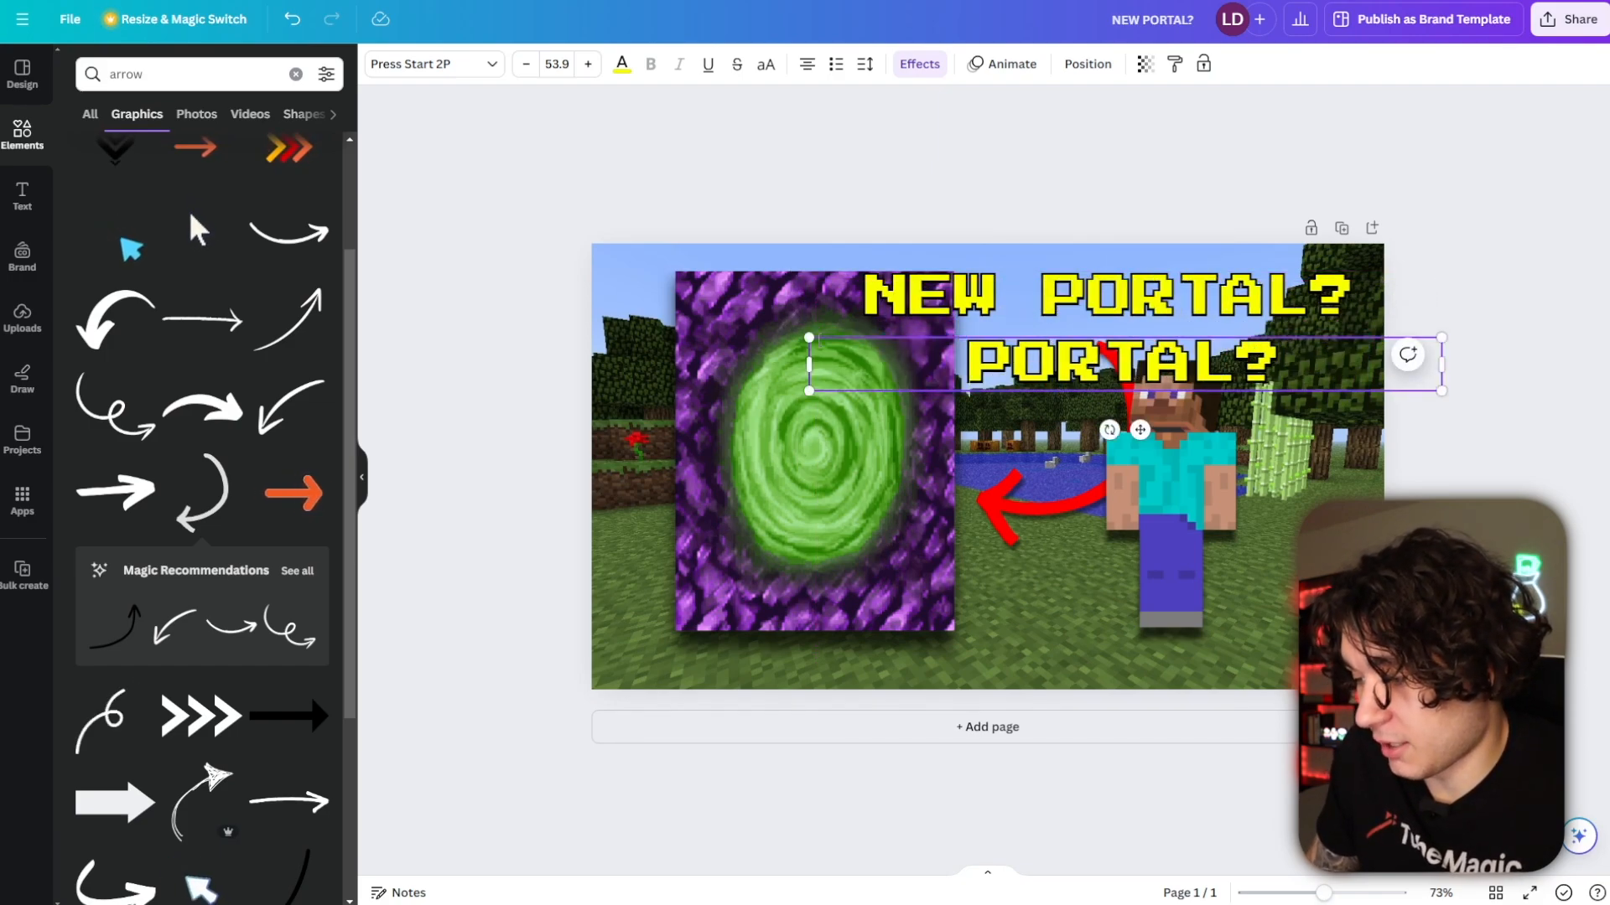
{"action": "left_click", "coordinate": [1061, 300]}
{"action": "left_click_drag", "start_coordinate": [1060, 300], "coordinate": [1465, 305]}
{"action": "key", "text": "BackSpace"}
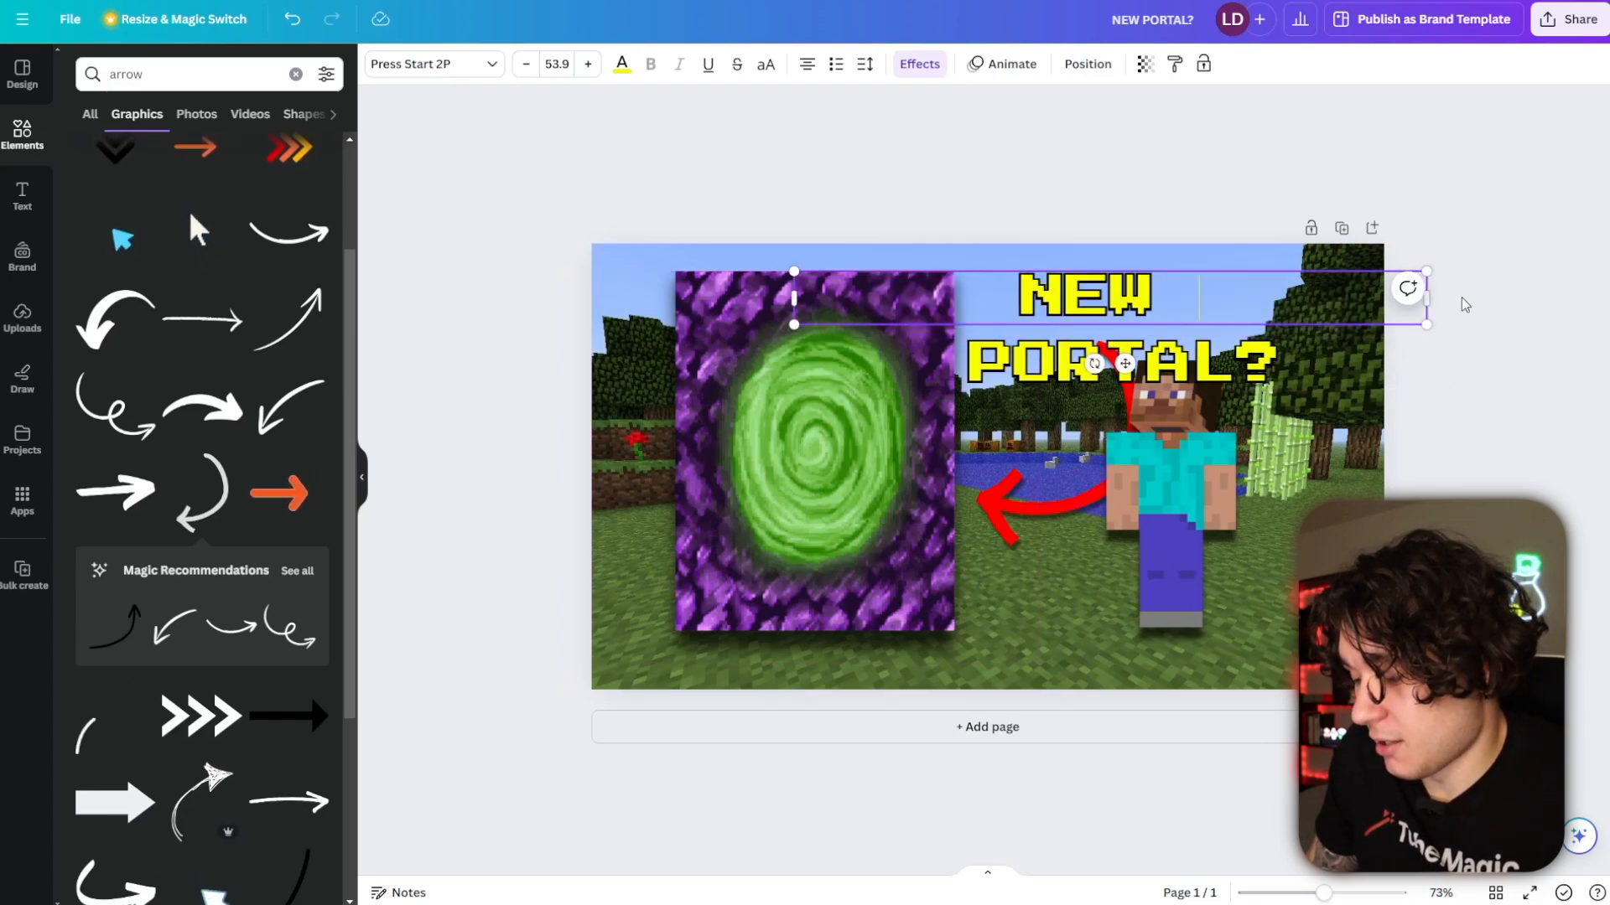
{"action": "left_click", "coordinate": [1101, 266]}
{"action": "left_click_drag", "start_coordinate": [1090, 293], "coordinate": [896, 294]}
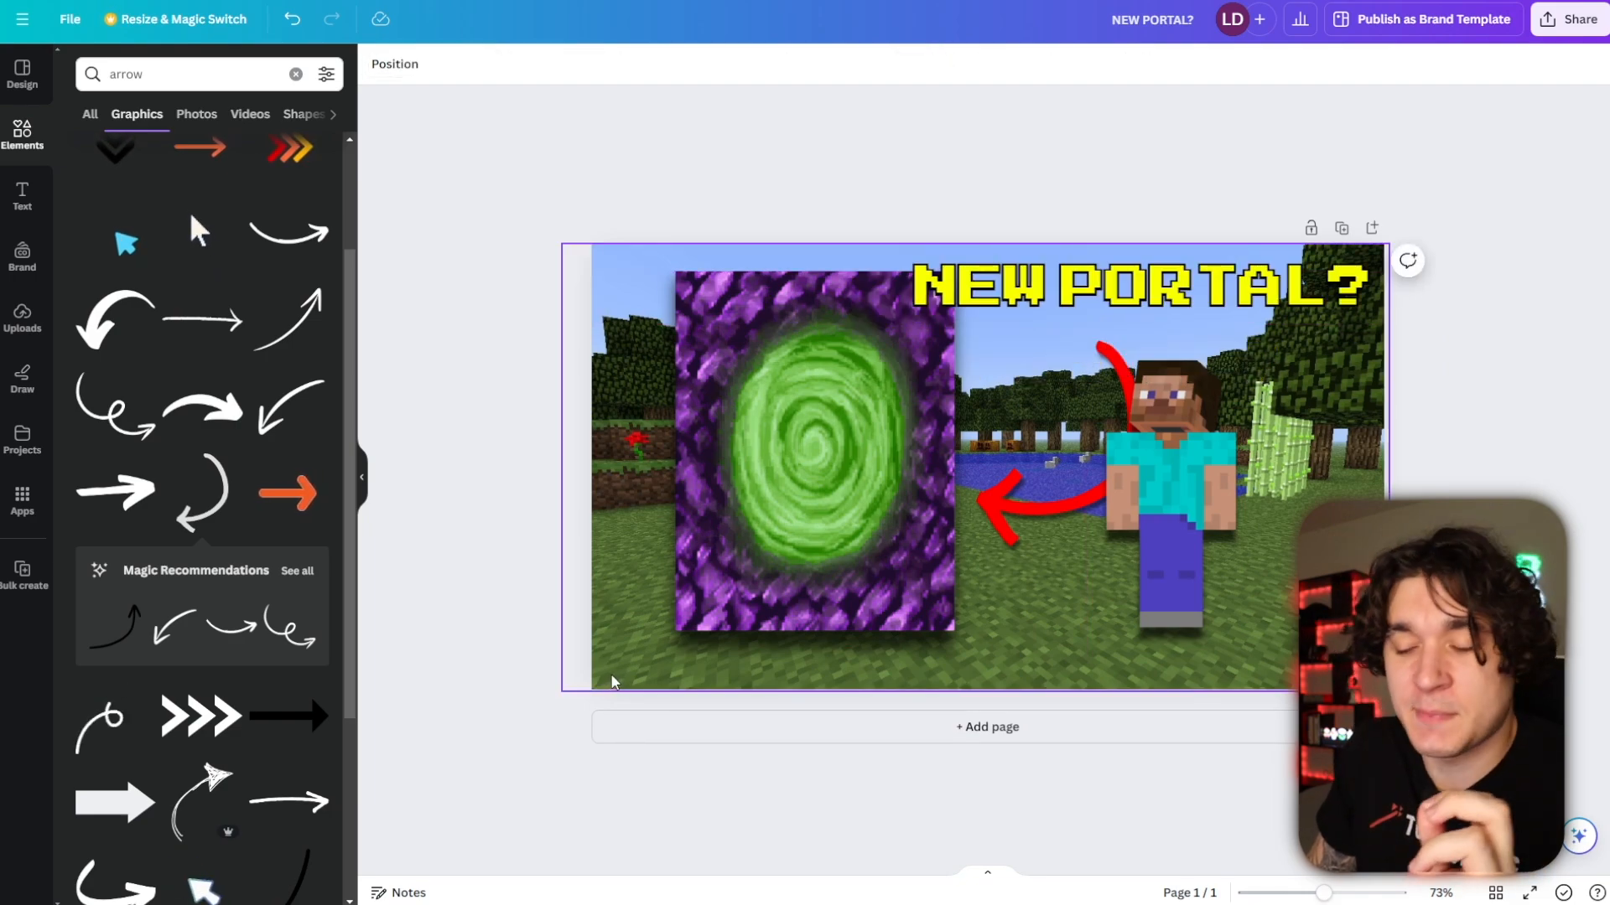
- Add a vignette of 54 to the Minecraft landscape background and raise its brightness slightly
{"action": "left_click", "coordinate": [620, 686]}
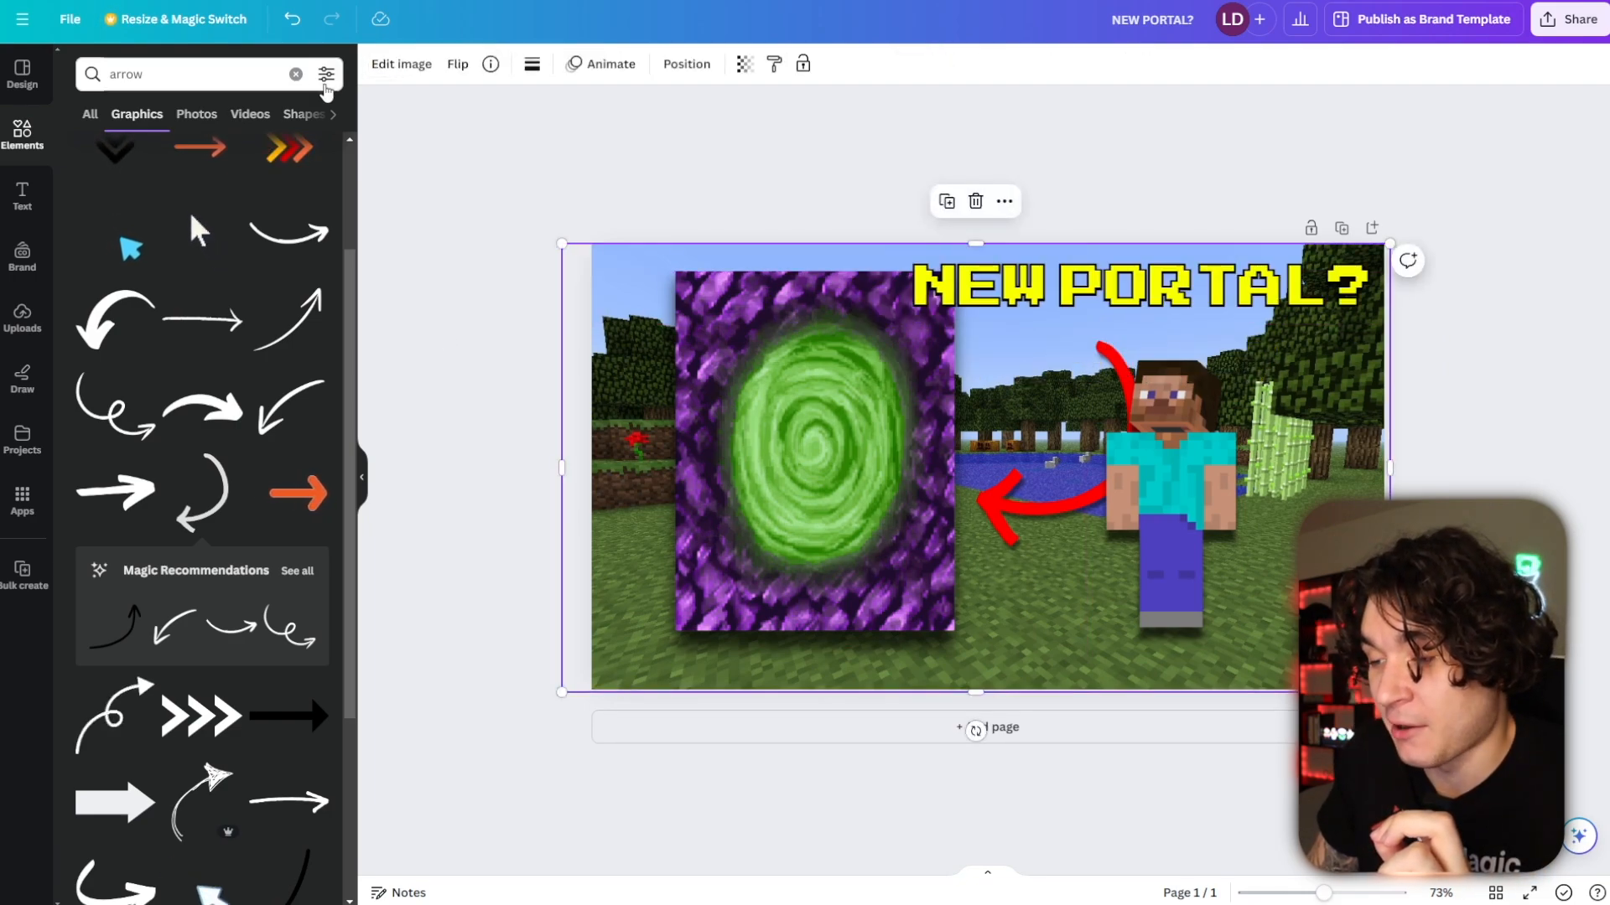
{"action": "left_click", "coordinate": [405, 65]}
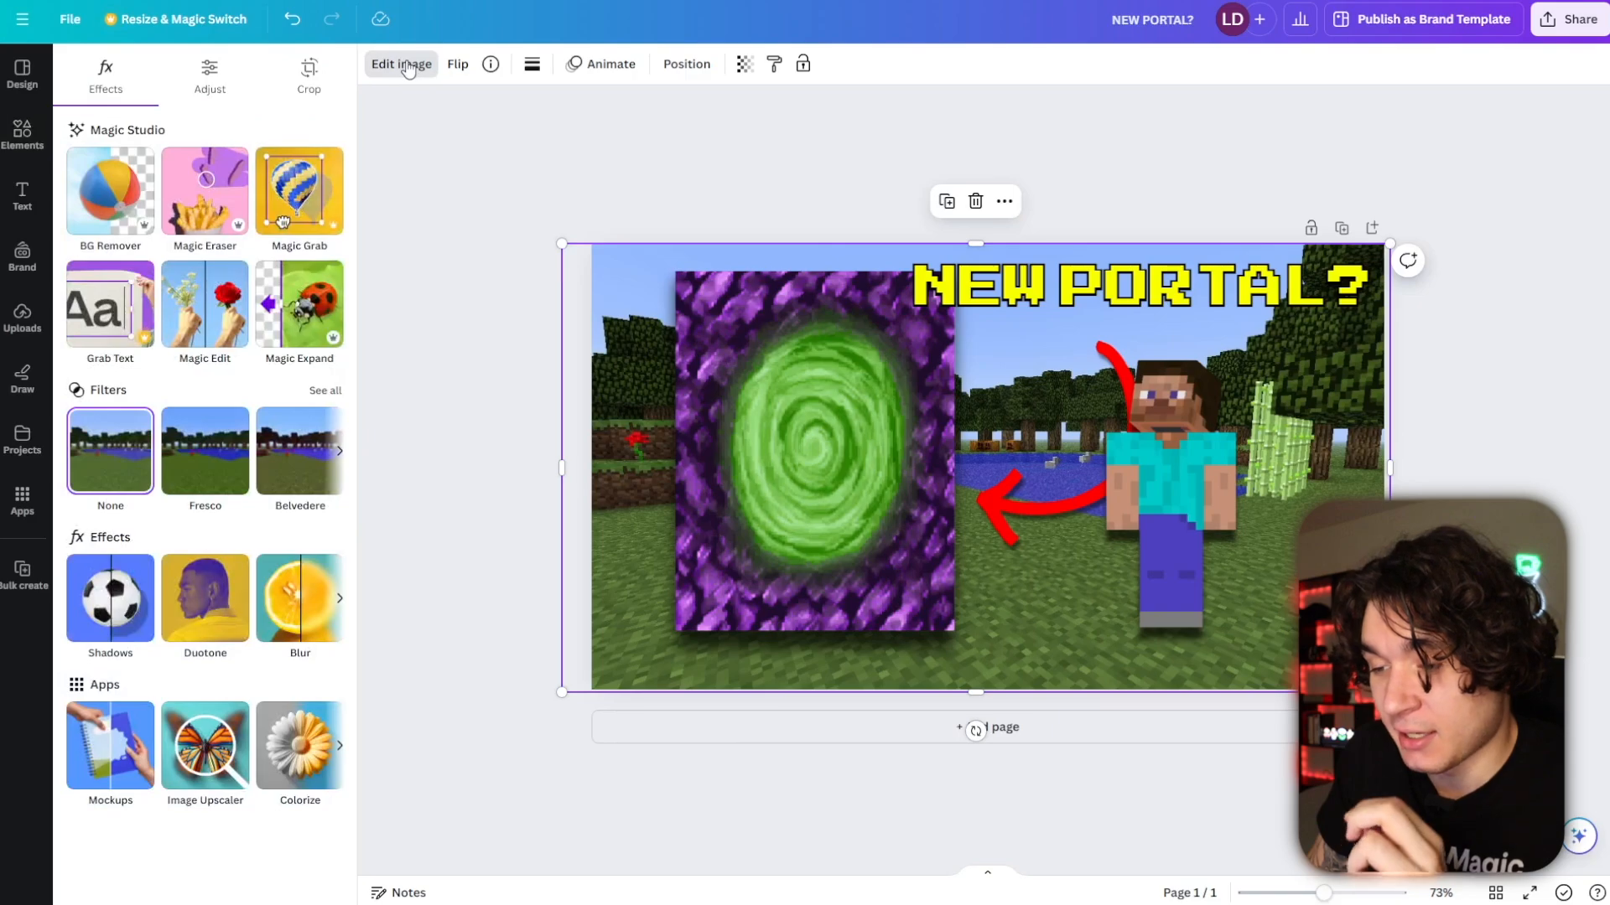
{"action": "left_click", "coordinate": [210, 88]}
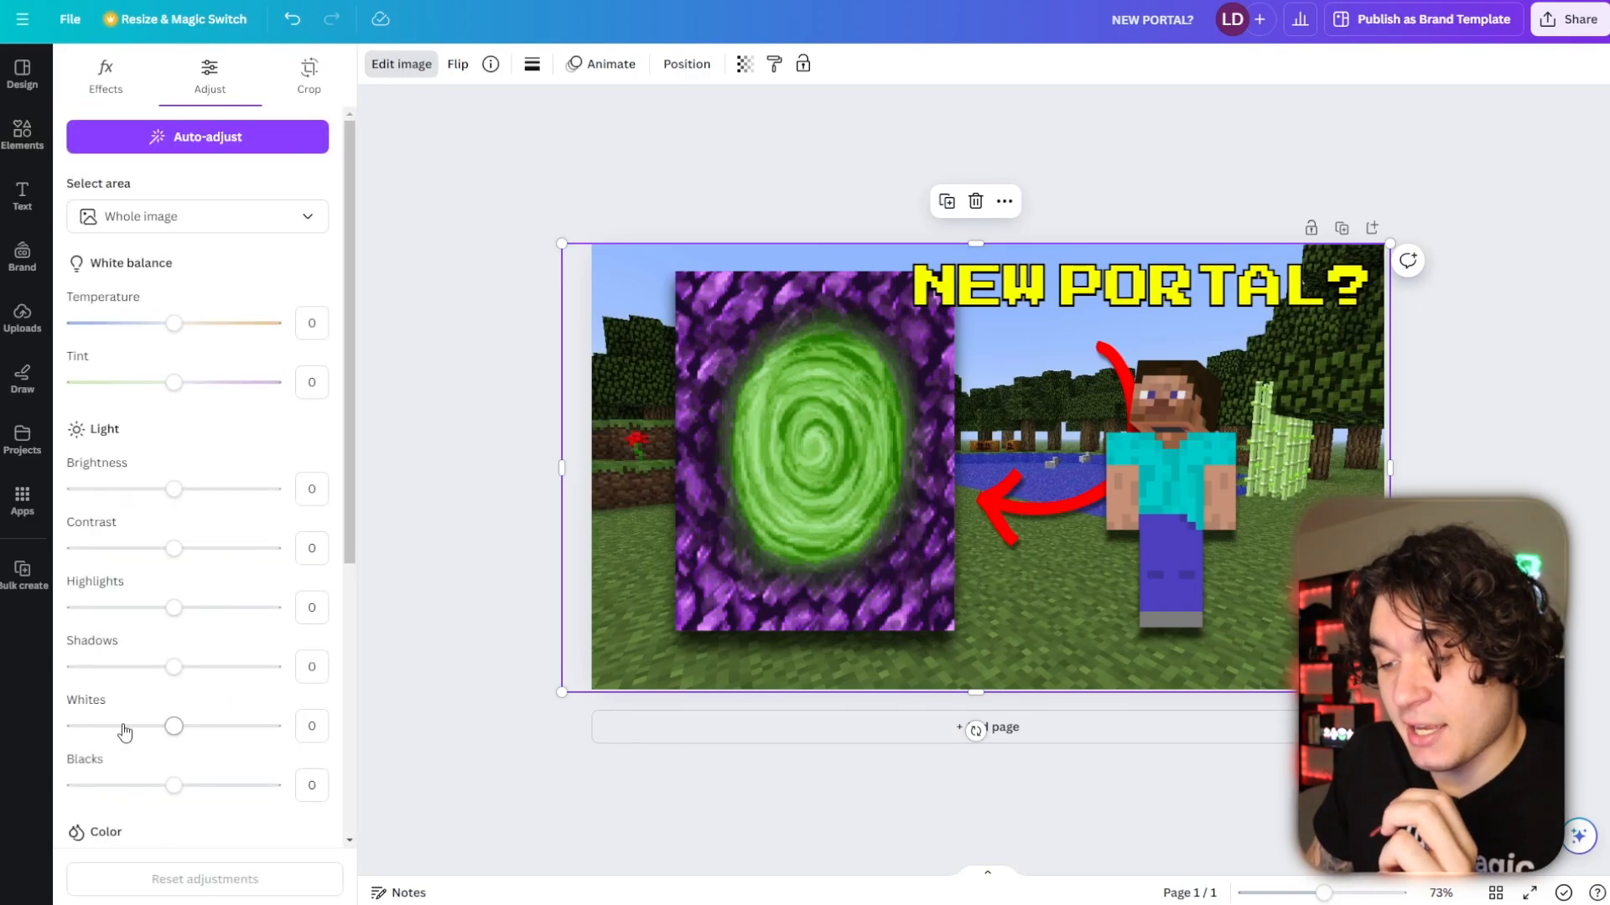
{"action": "scroll", "coordinate": [124, 732], "scroll_direction": "down", "scroll_amount": 5}
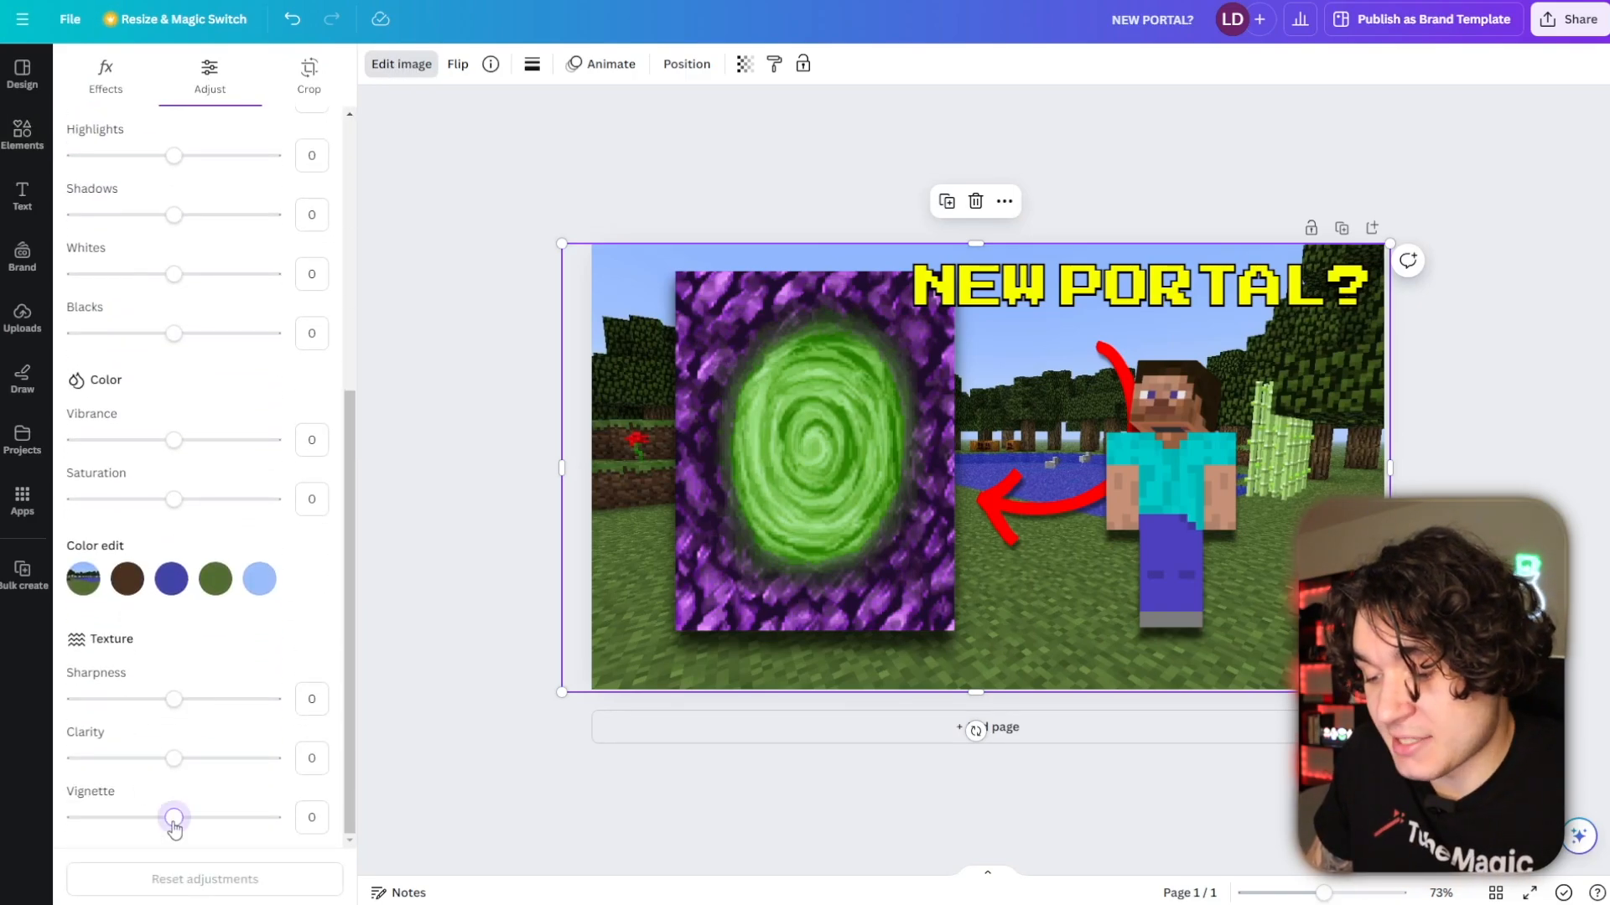
{"action": "left_click_drag", "start_coordinate": [195, 827], "coordinate": [237, 823]}
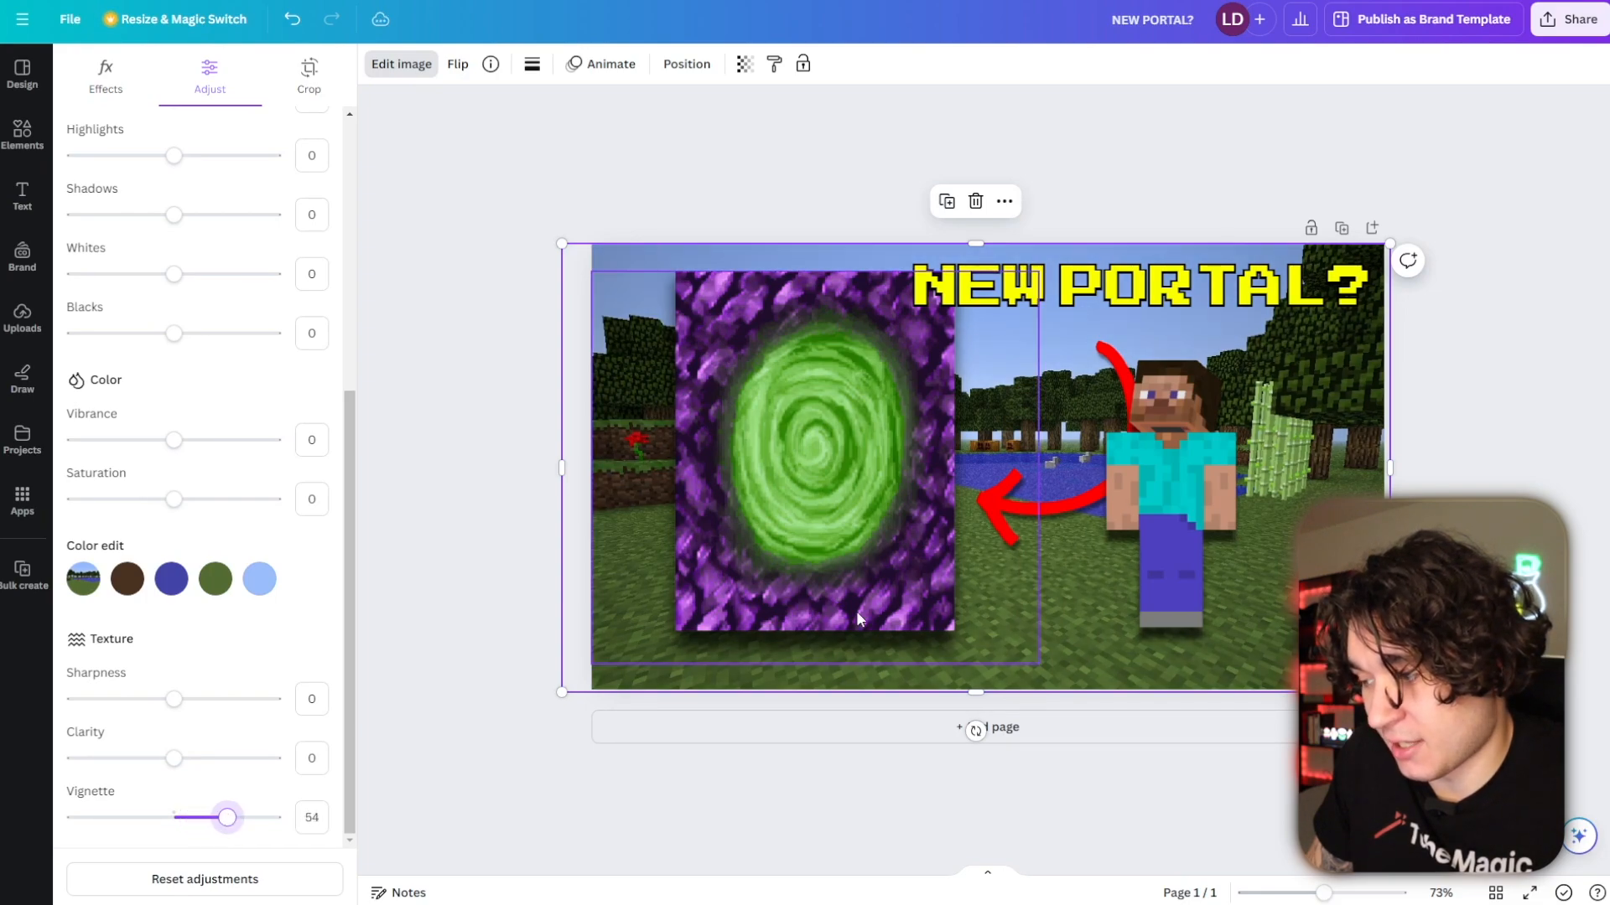
{"action": "scroll", "coordinate": [162, 518], "scroll_direction": "up", "scroll_amount": 5}
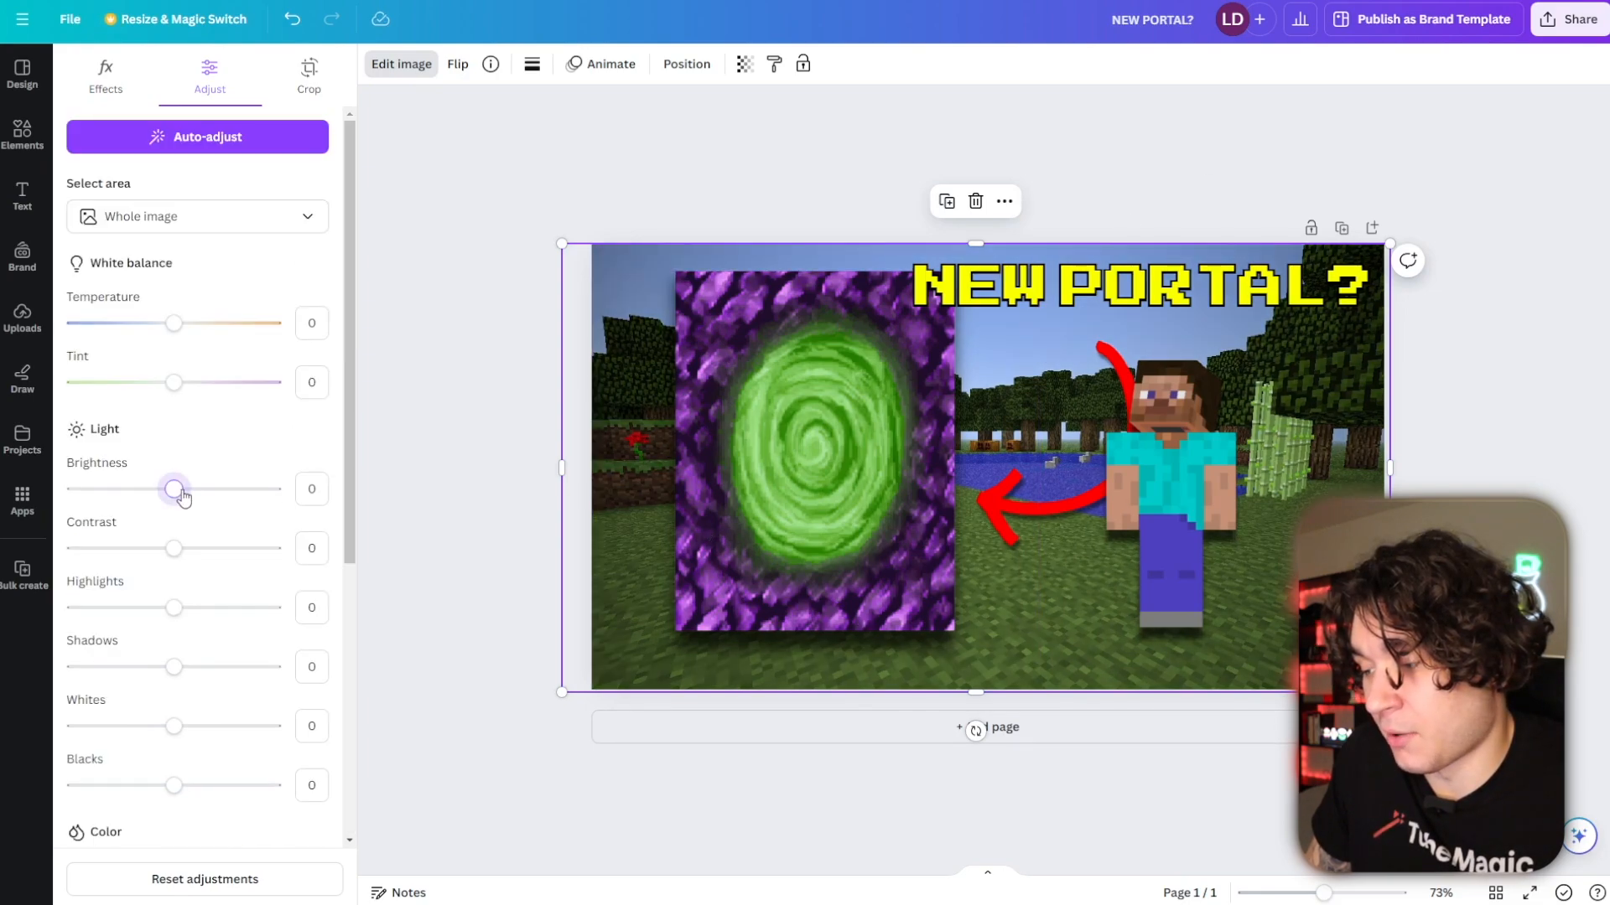
{"action": "left_click_drag", "start_coordinate": [207, 501], "coordinate": [208, 500]}
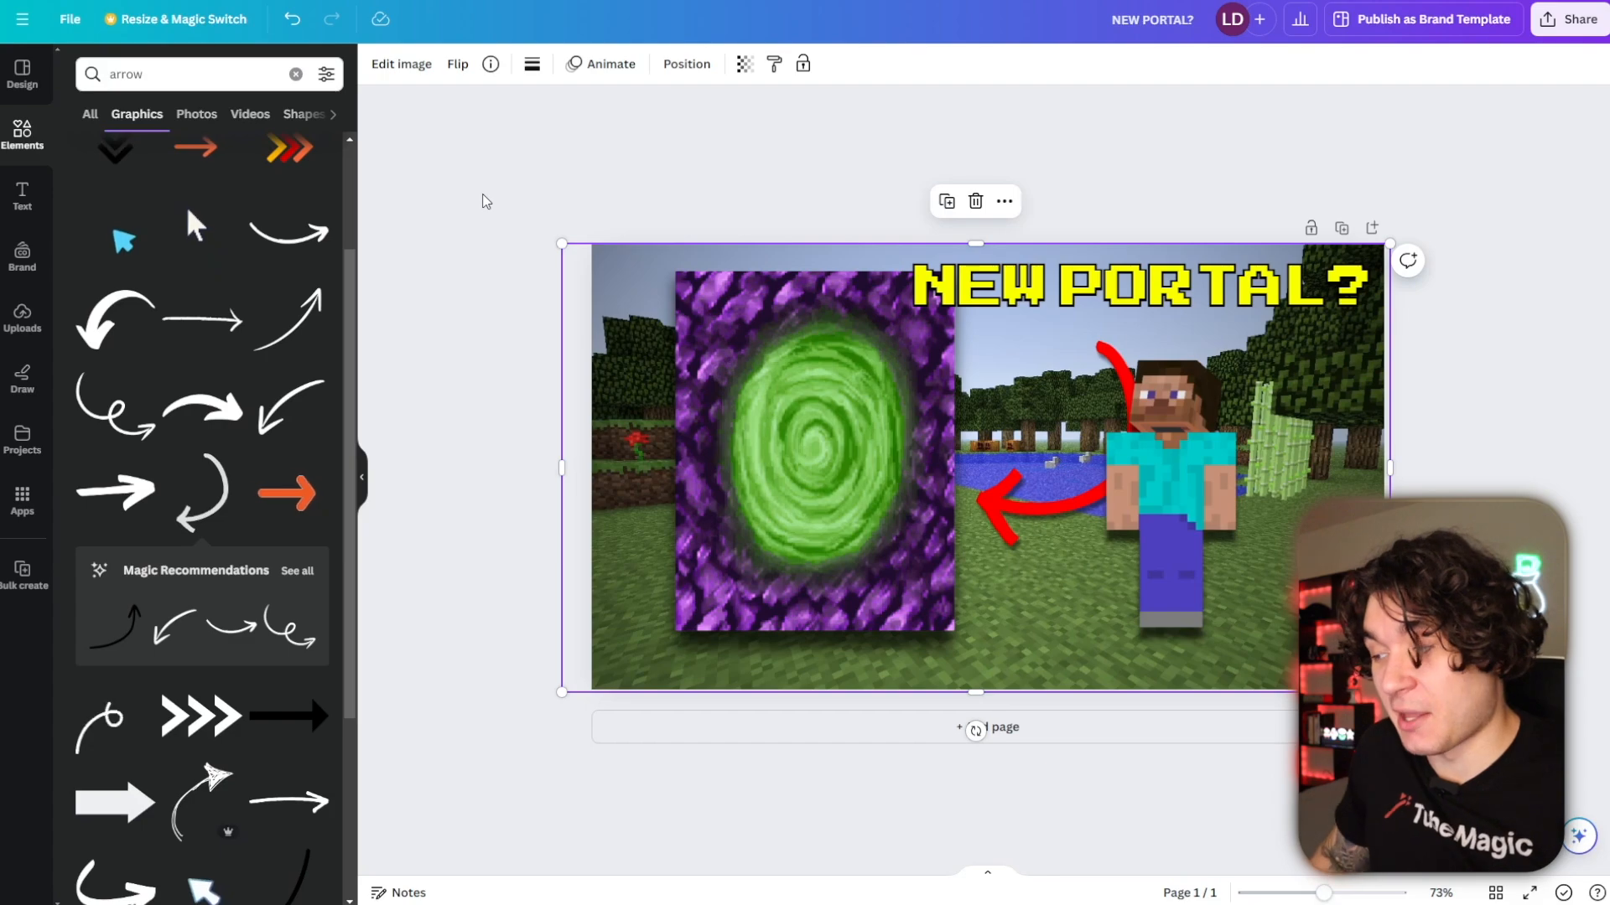
- Open the download options for the finished portal thumbnail
{"action": "left_click", "coordinate": [1570, 21]}
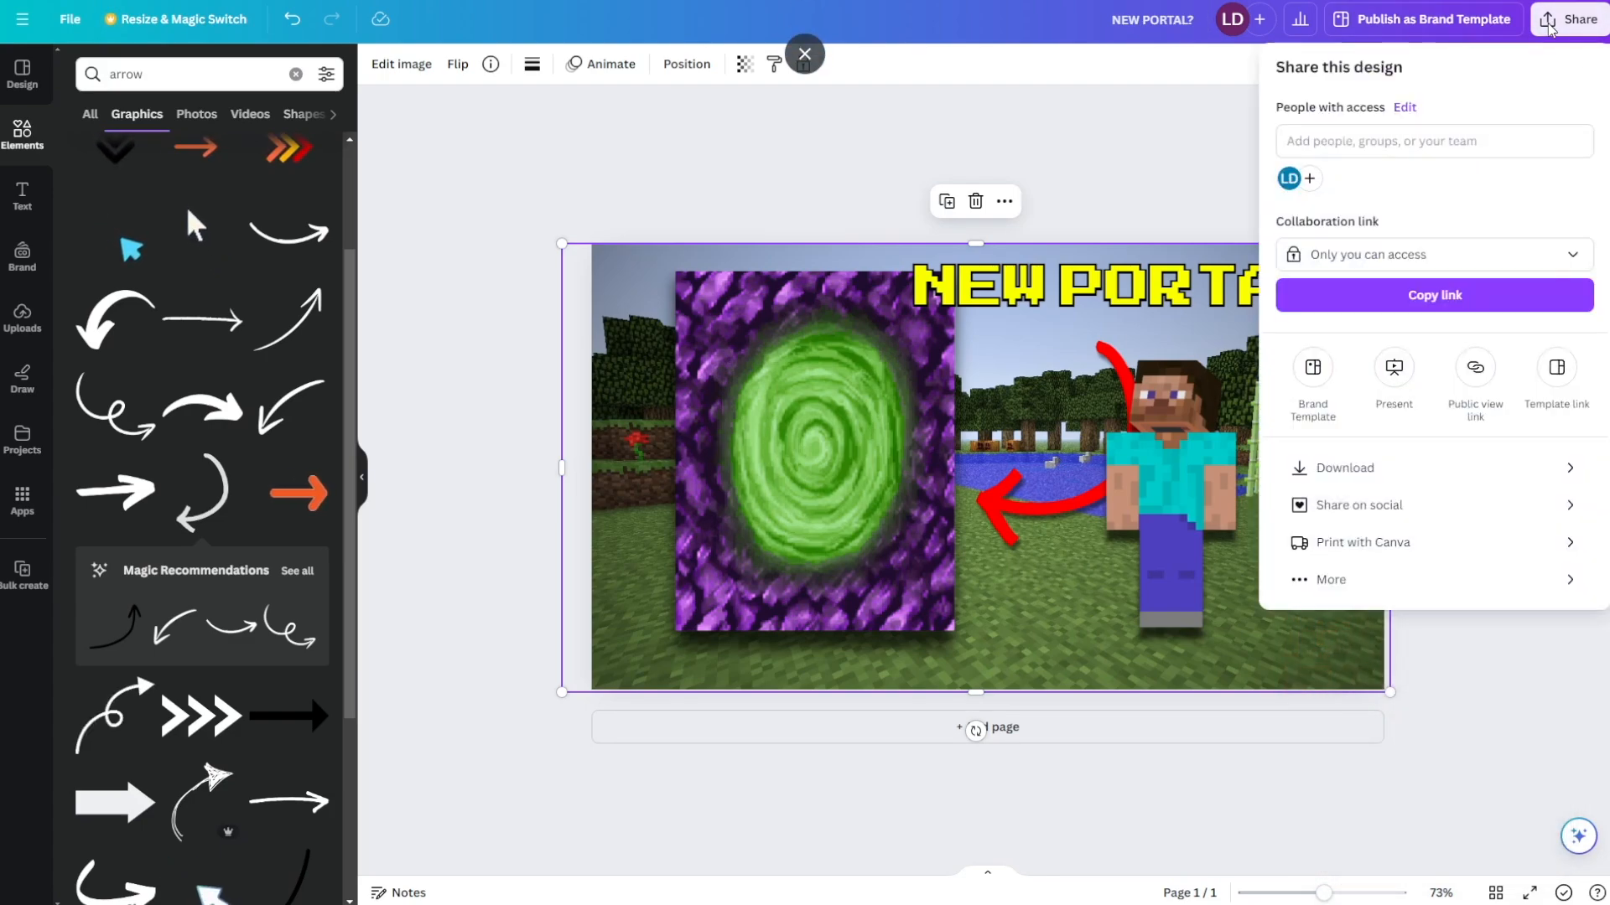
{"action": "left_click", "coordinate": [1399, 469]}
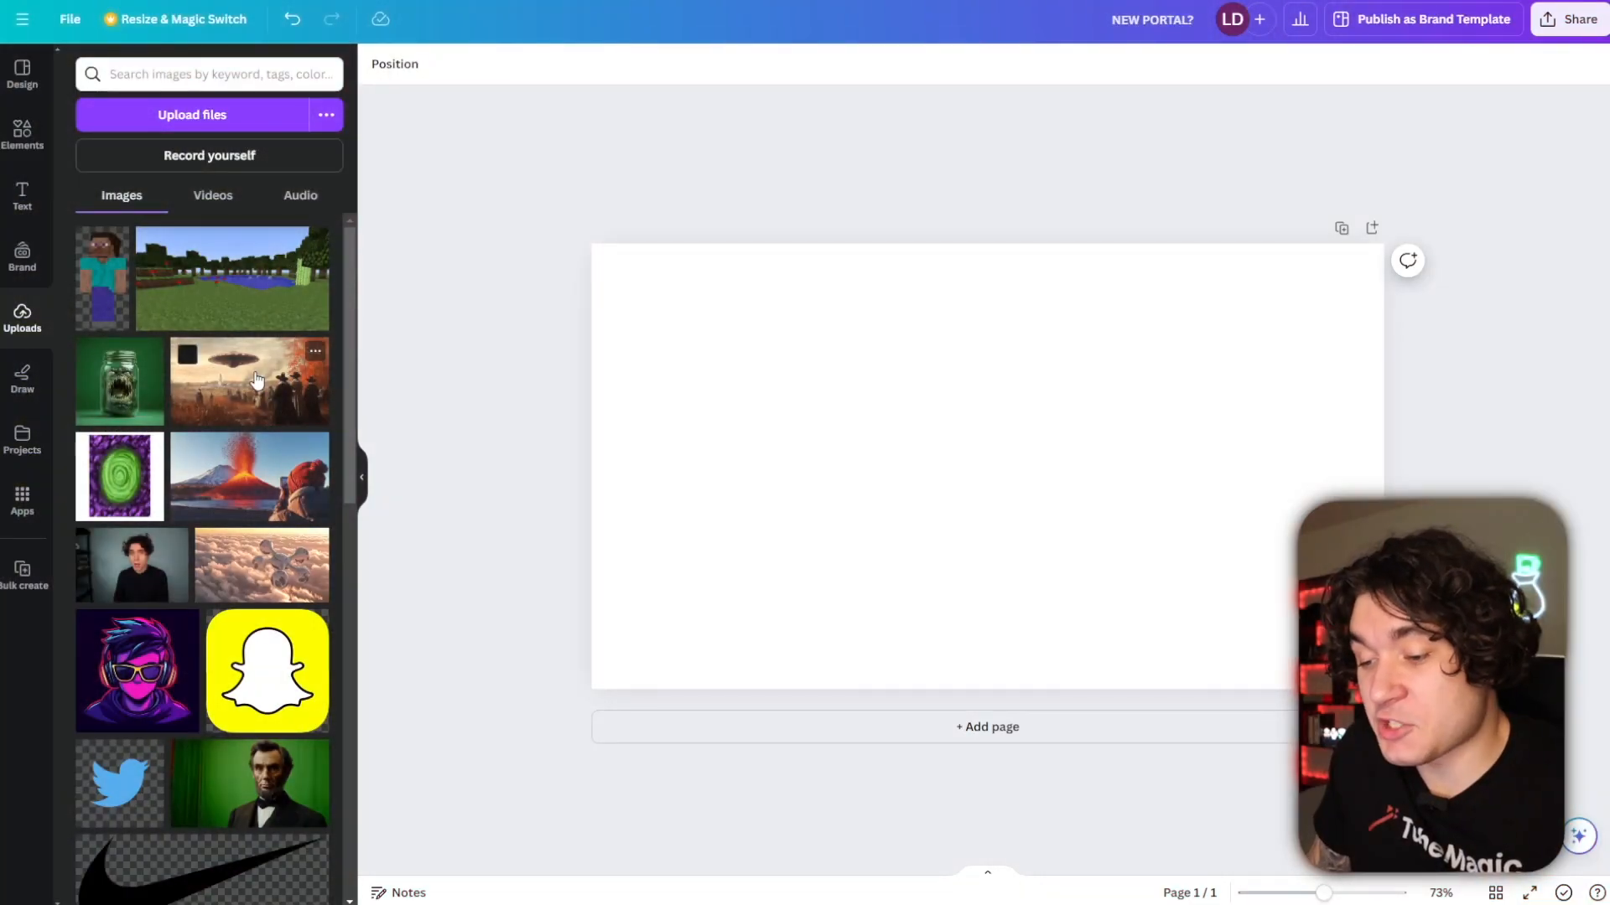
- Add the uploaded flying saucer and pilgrims image to the blank page and enlarge it to fill the canvas
{"action": "left_click", "coordinate": [256, 379]}
{"action": "left_click_drag", "start_coordinate": [854, 496], "coordinate": [806, 442]}
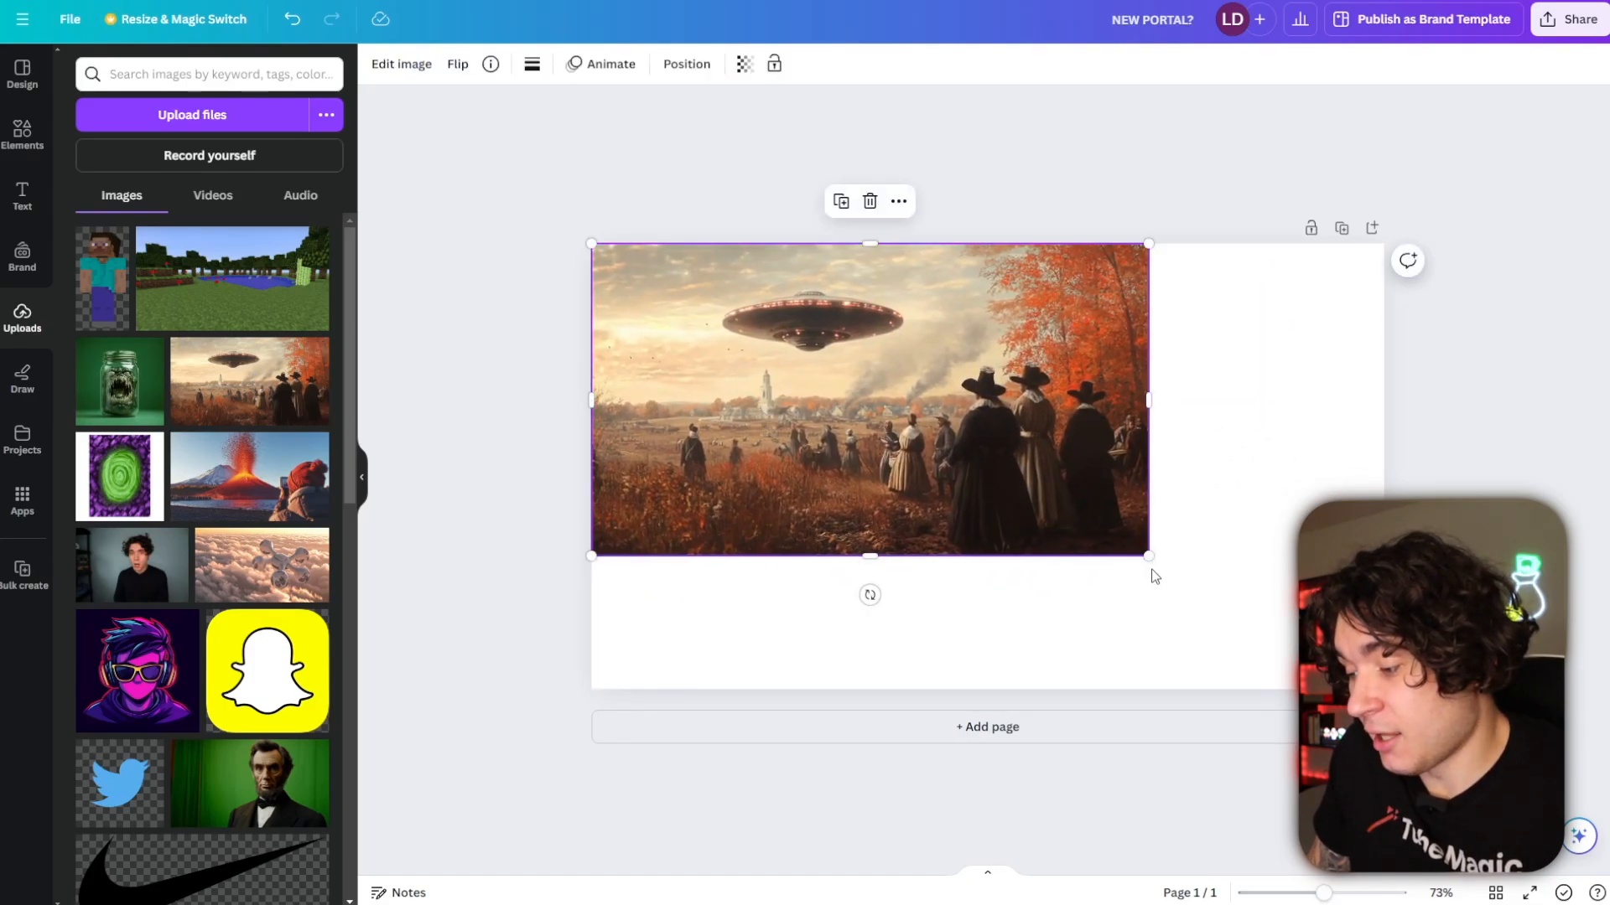
{"action": "left_click_drag", "start_coordinate": [1148, 555], "coordinate": [1385, 689]}
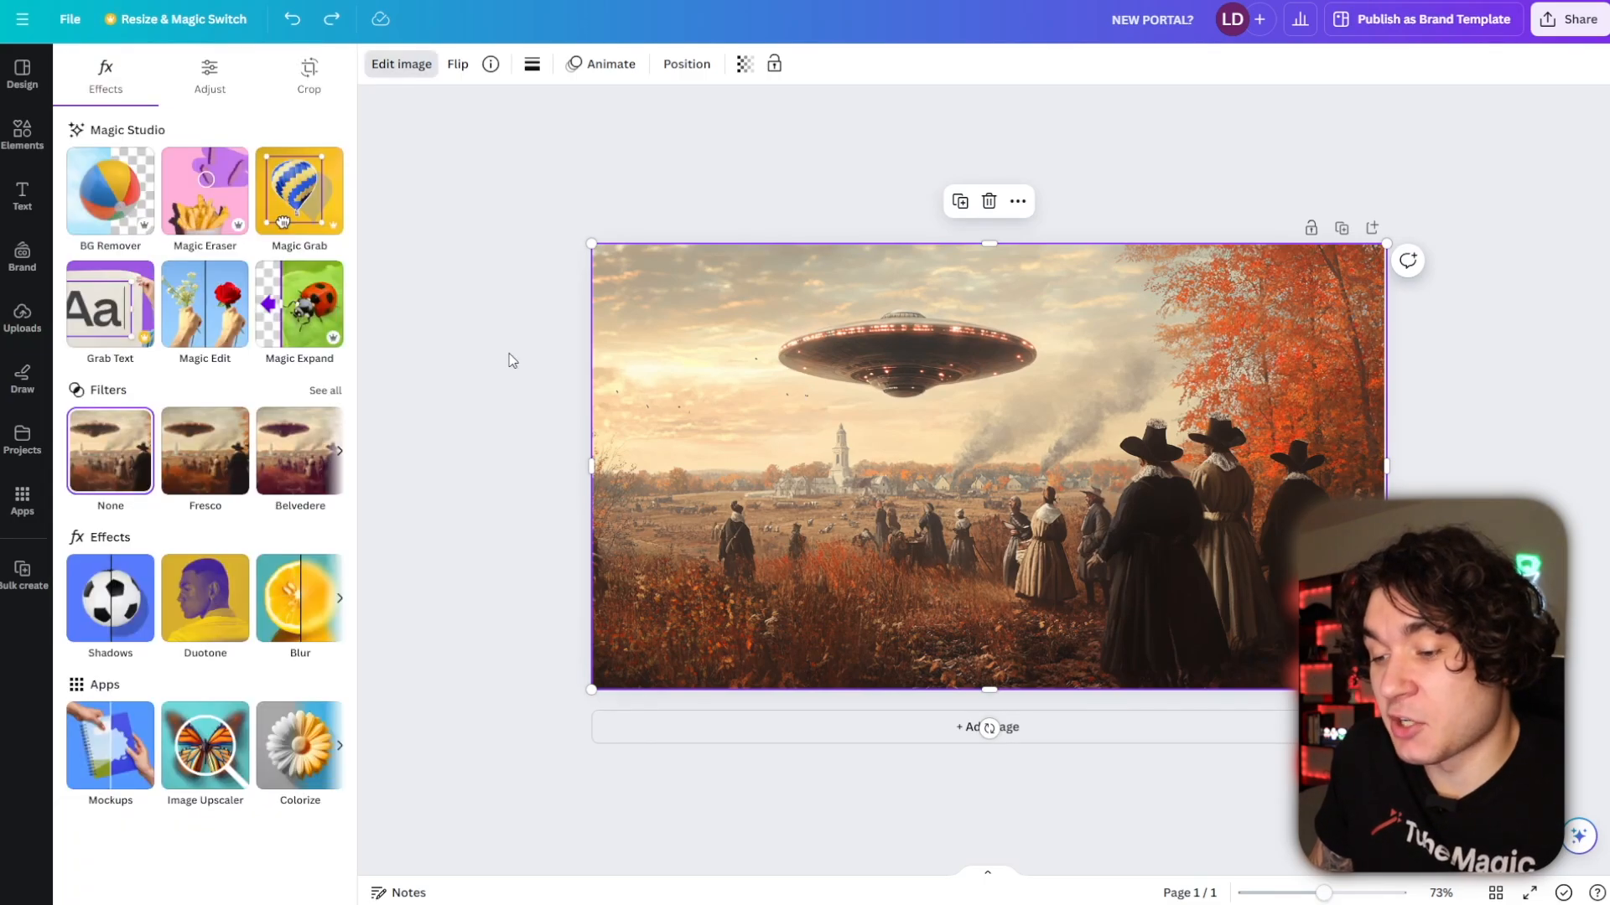
- Erase the flying saucer from the sky using Magic Eraser with brush size 52, and return to the uploaded images
{"action": "left_click", "coordinate": [219, 223]}
{"action": "left_click_drag", "start_coordinate": [118, 206], "coordinate": [184, 206]}
{"action": "mouse_move", "coordinate": [695, 299]}
{"action": "left_mouse_down"}
{"action": "mouse_move", "coordinate": [762, 334]}
{"action": "mouse_move", "coordinate": [903, 334]}
{"action": "mouse_move", "coordinate": [964, 302]}
{"action": "mouse_move", "coordinate": [1082, 284]}
{"action": "mouse_move", "coordinate": [967, 252]}
{"action": "mouse_move", "coordinate": [845, 284]}
{"action": "mouse_move", "coordinate": [765, 273]}
{"action": "mouse_move", "coordinate": [690, 294]}
{"action": "mouse_move", "coordinate": [925, 249]}
{"action": "left_mouse_up"}
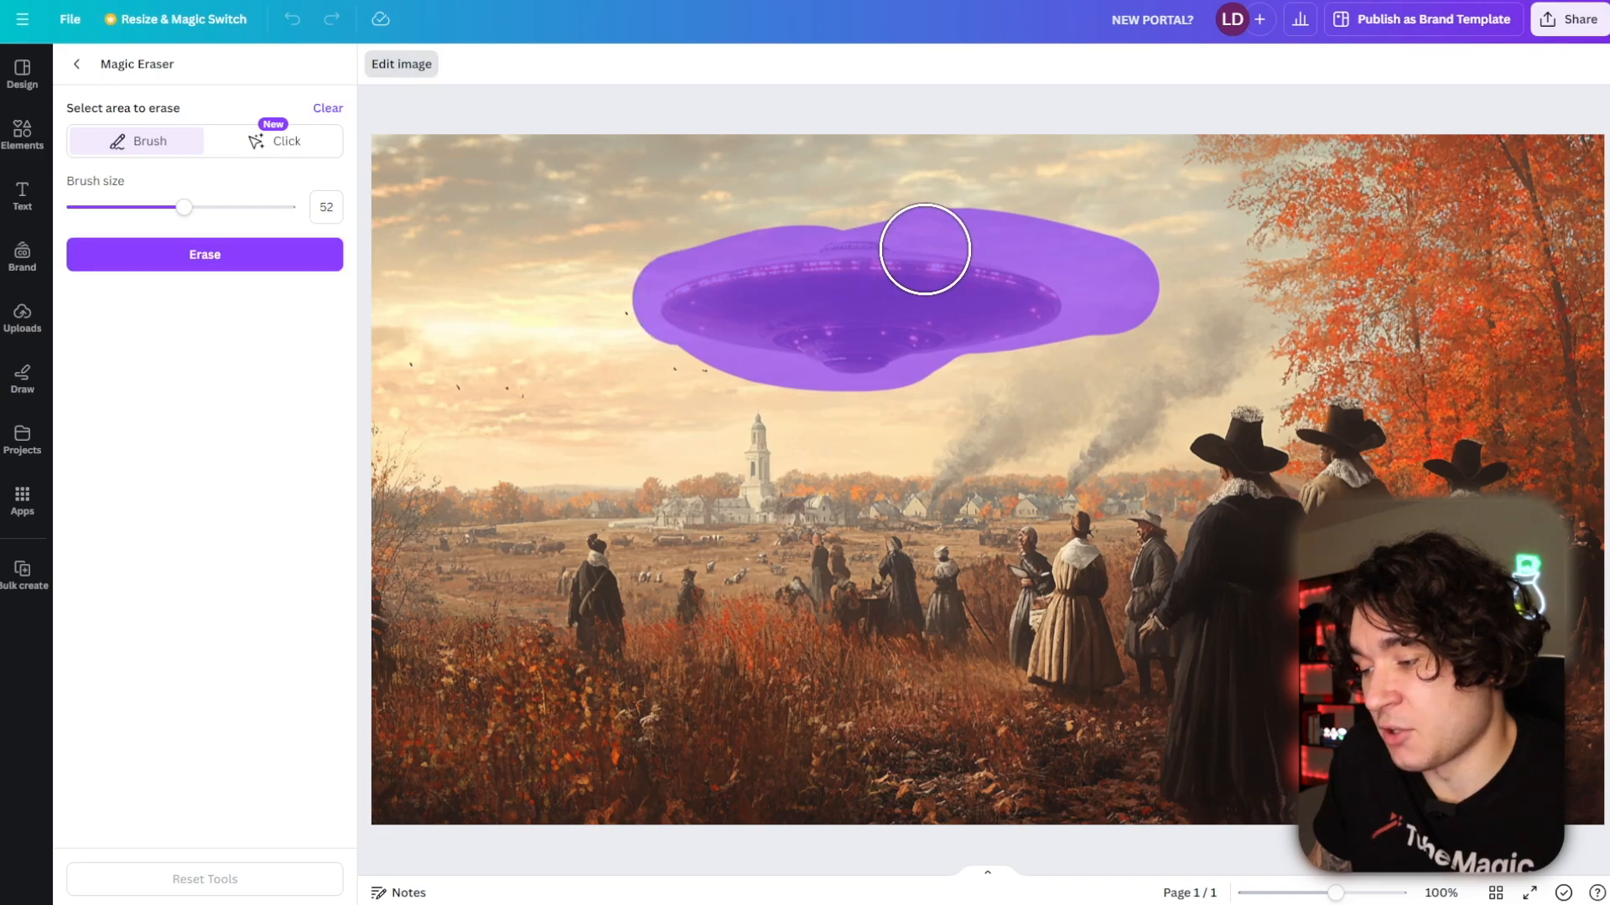
{"action": "left_click", "coordinate": [219, 263]}
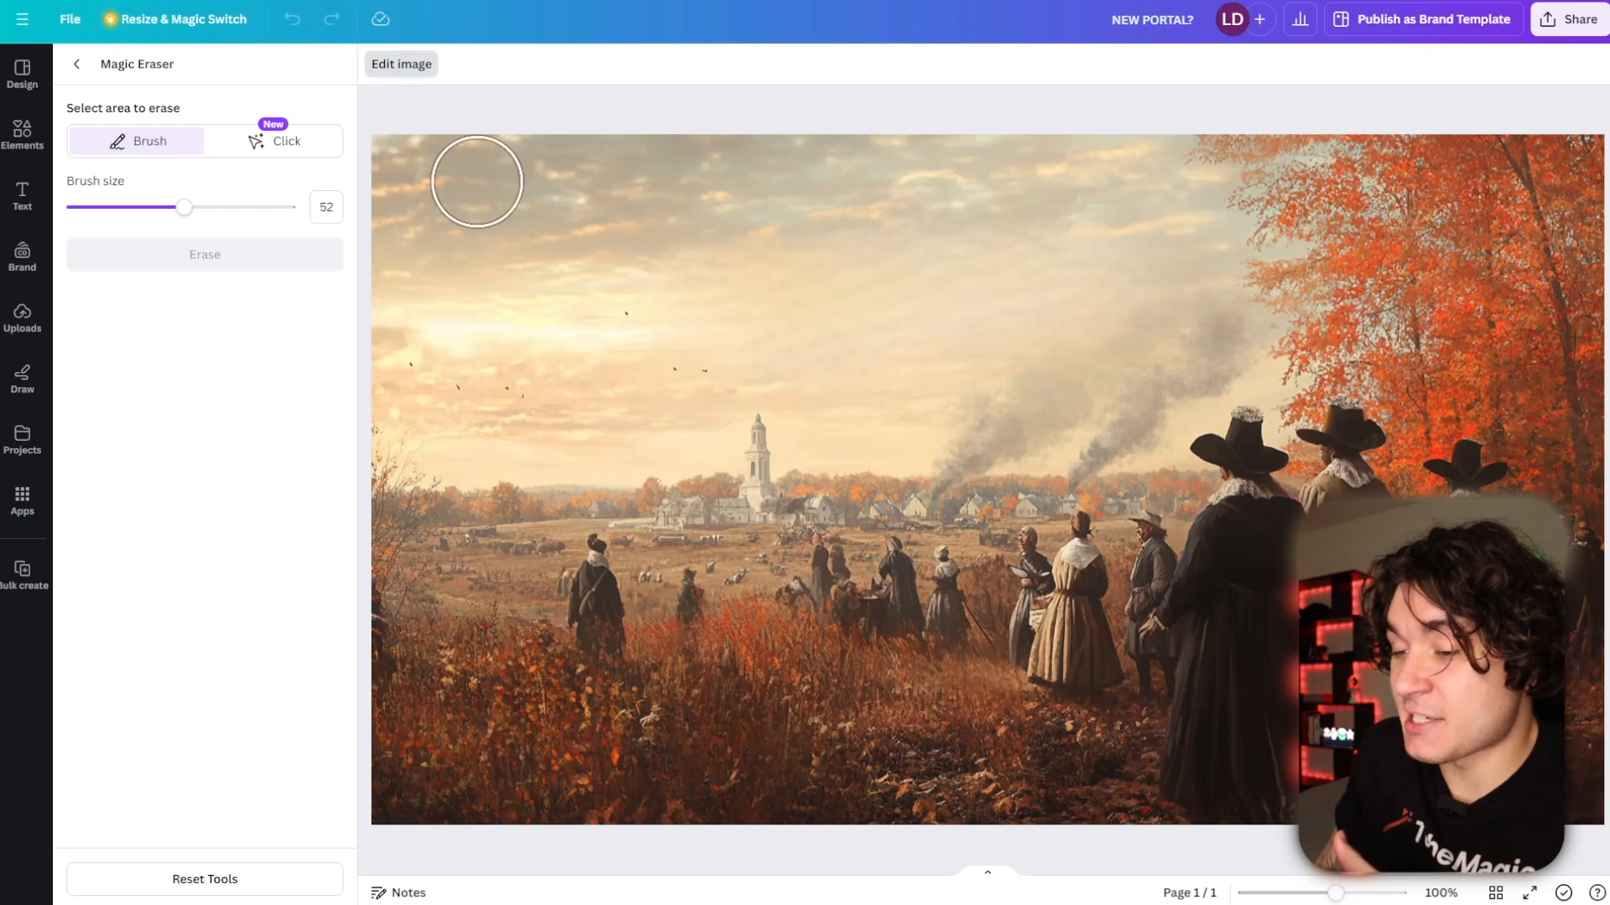
{"action": "left_click", "coordinate": [78, 66]}
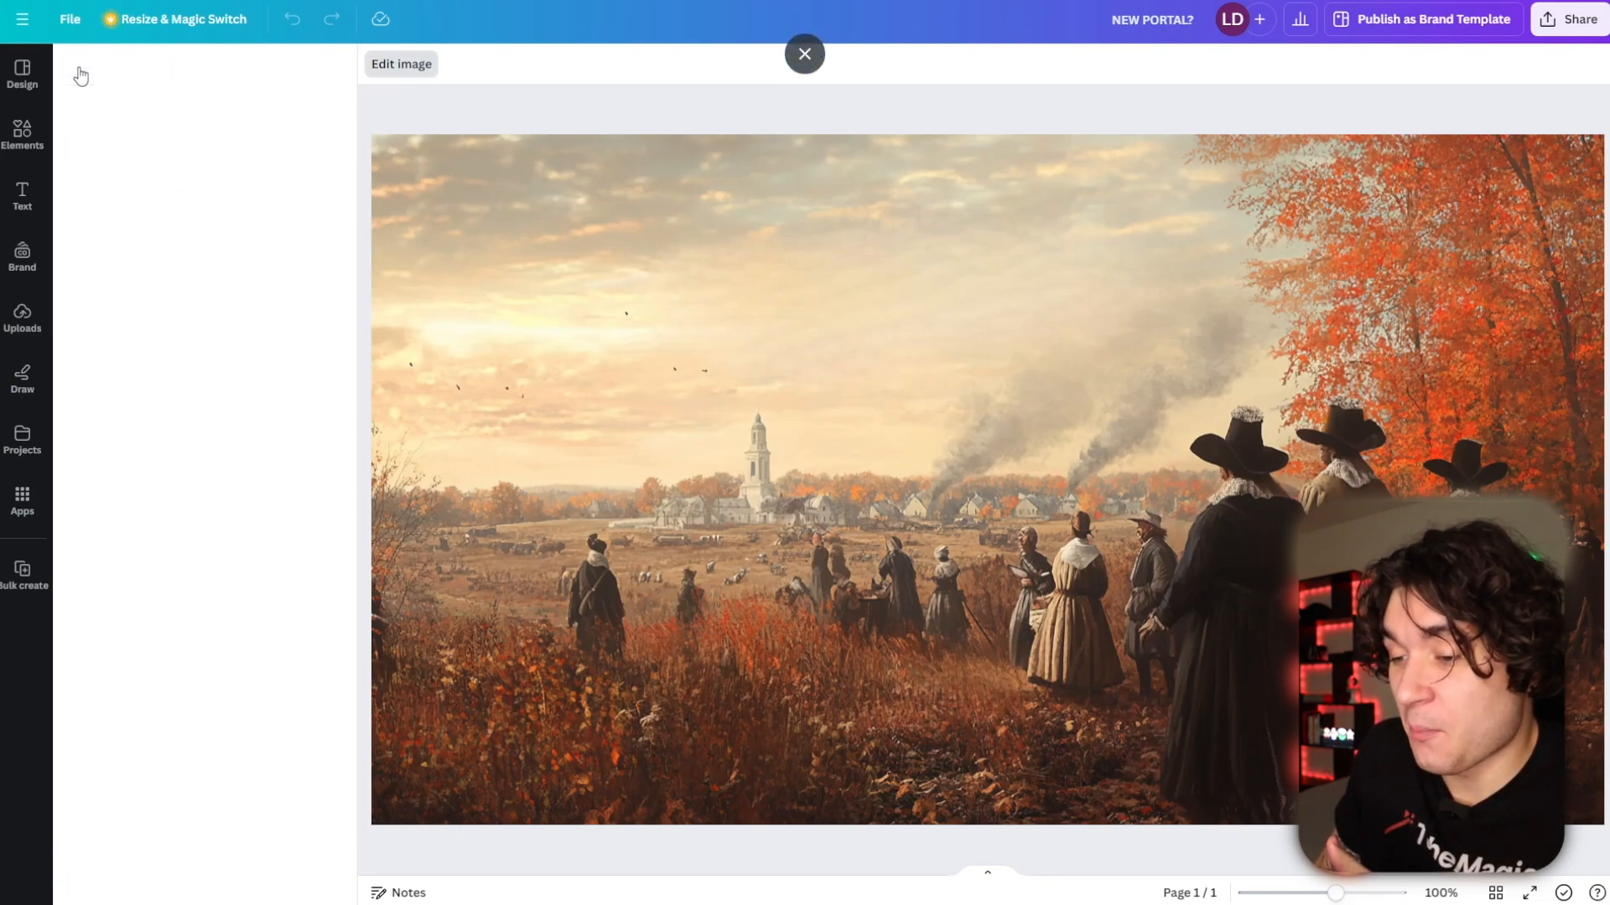
{"action": "key", "text": "Escape"}
{"action": "left_click", "coordinate": [21, 317]}
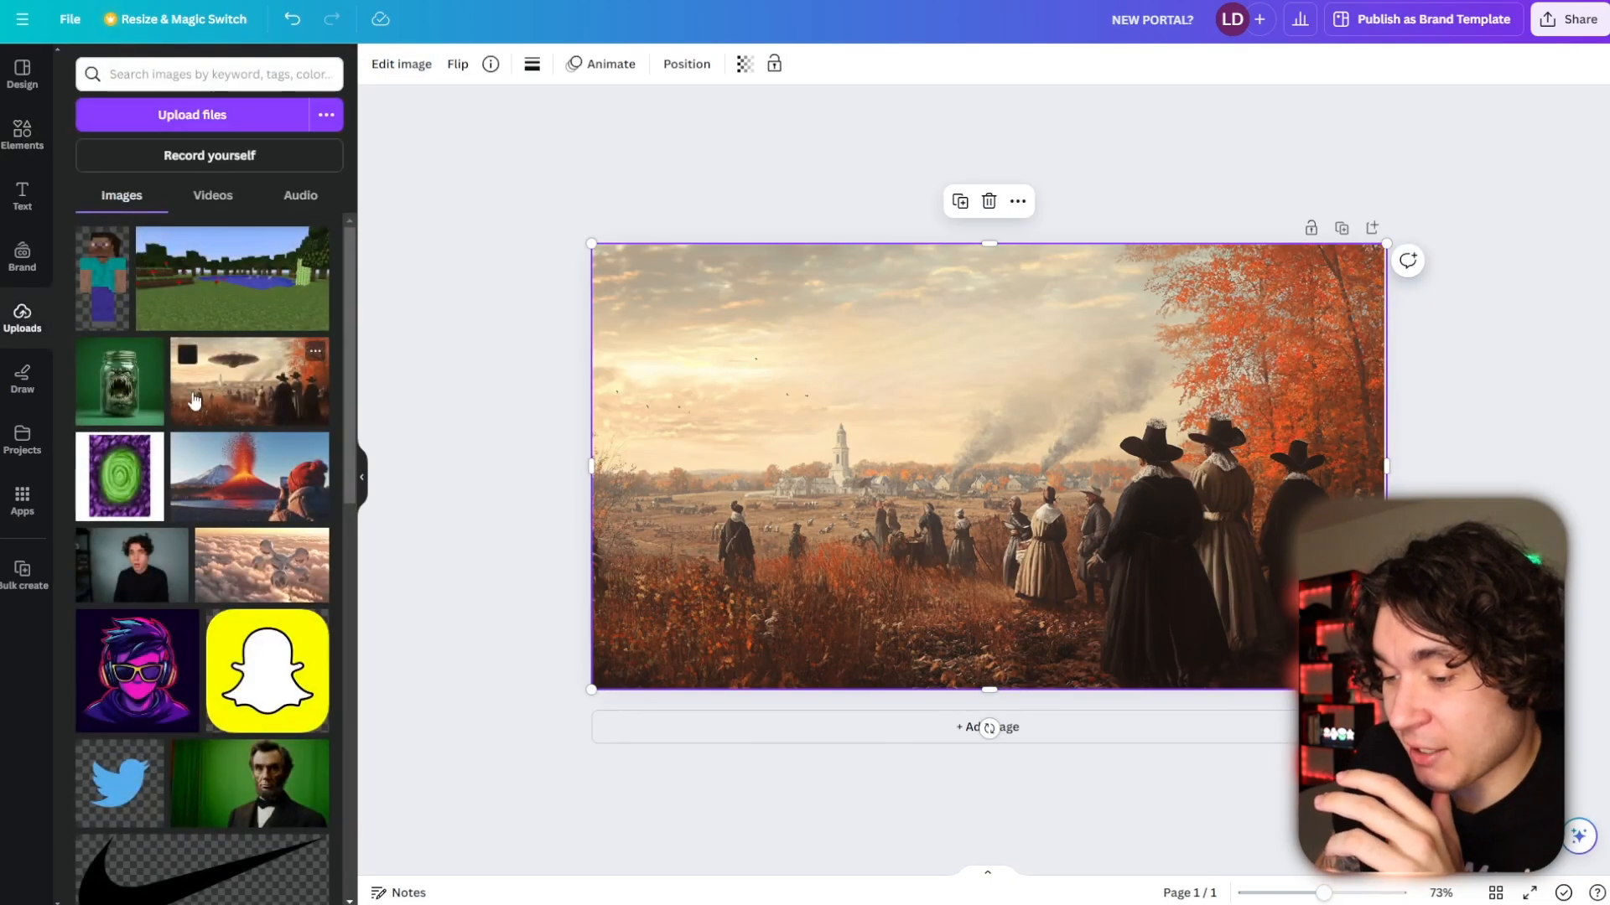
- Add a second copy of the flying saucer and pilgrims image over the scene and remove its background
{"action": "left_click", "coordinate": [244, 401]}
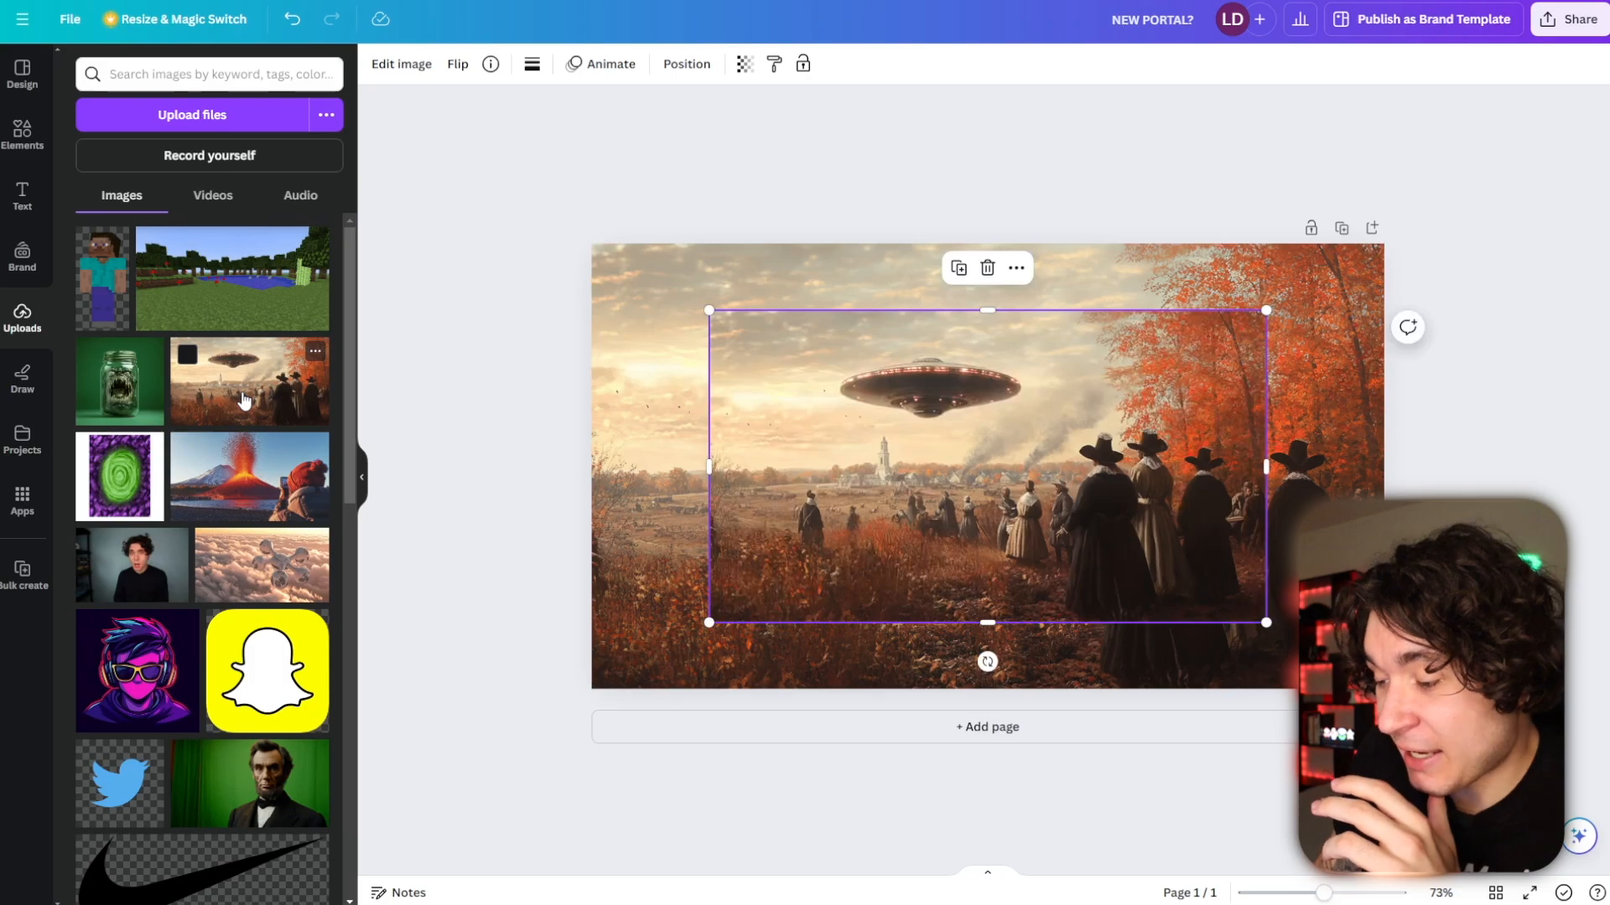
{"action": "left_click", "coordinate": [410, 66]}
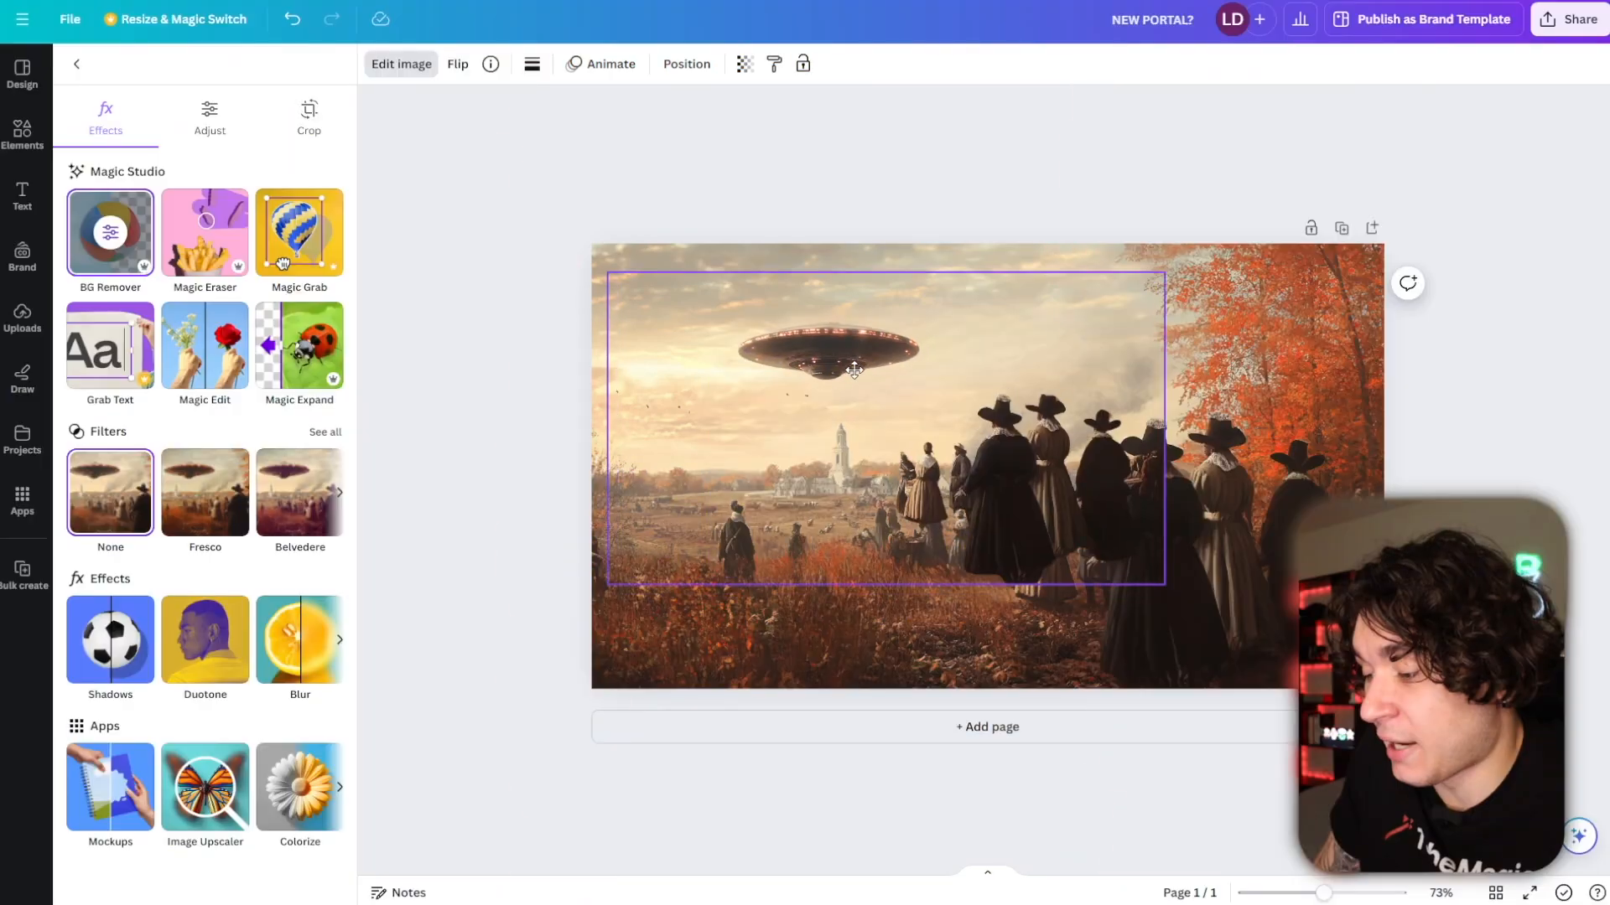
{"action": "left_click_drag", "start_coordinate": [897, 372], "coordinate": [899, 391]}
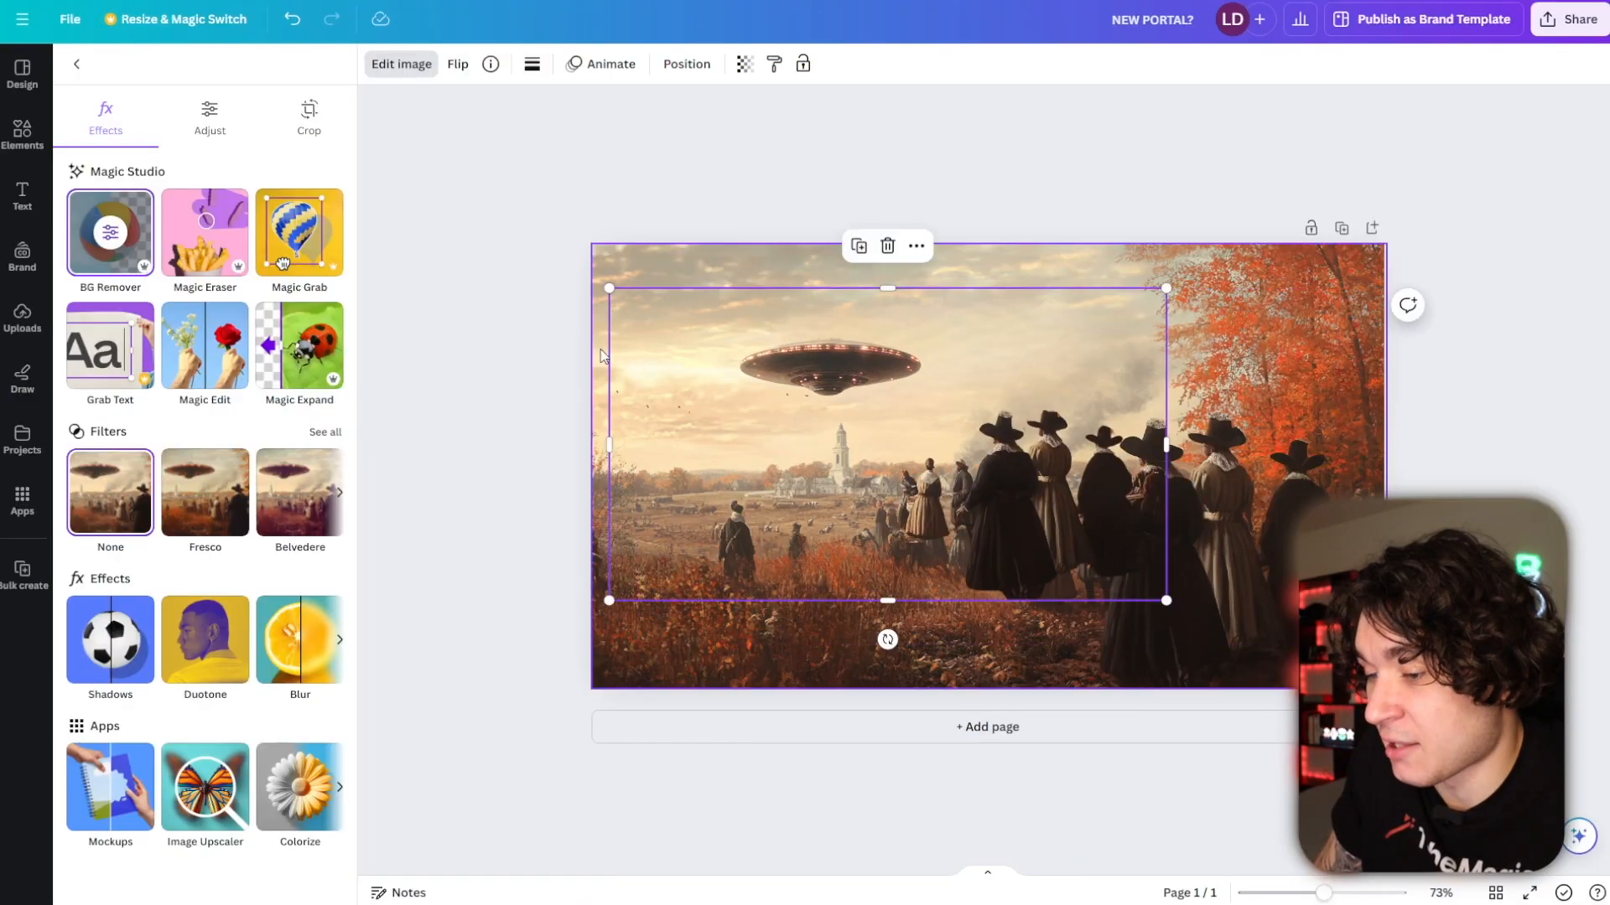
{"action": "left_click", "coordinate": [110, 243]}
- Erase the leftover pilgrims from the cutout with brush size 77, keeping only the flying saucer
{"action": "left_click_drag", "start_coordinate": [1283, 698], "coordinate": [1525, 726]}
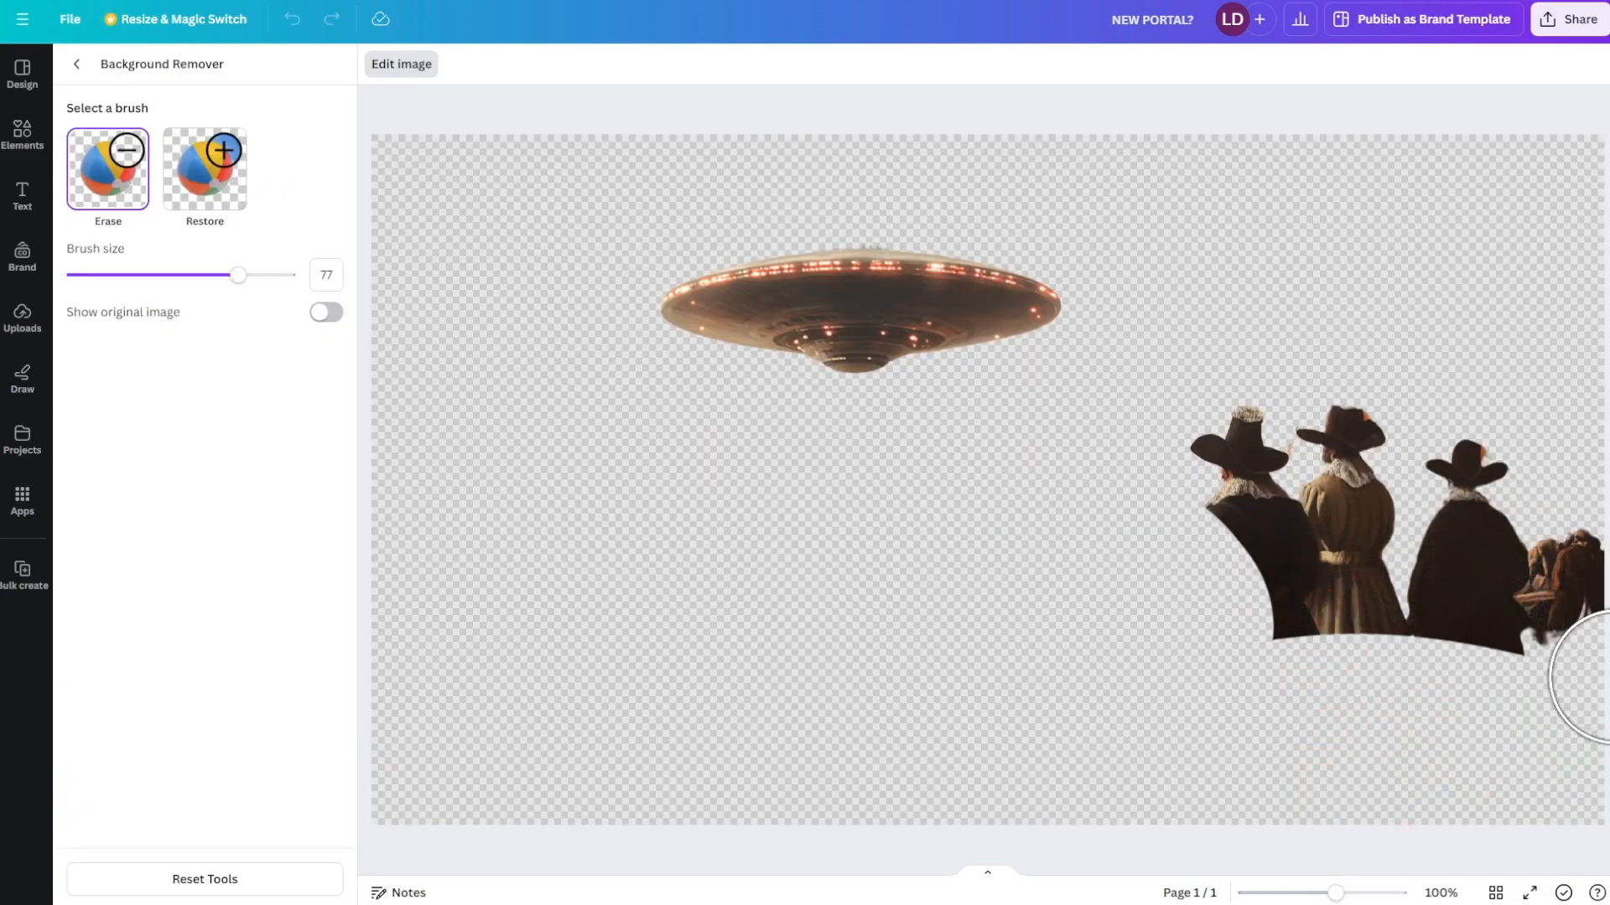
{"action": "mouse_move", "coordinate": [1573, 493]}
{"action": "left_mouse_down"}
{"action": "mouse_move", "coordinate": [1517, 388]}
{"action": "mouse_move", "coordinate": [1342, 467]}
{"action": "mouse_move", "coordinate": [1297, 732]}
{"action": "left_mouse_up"}
{"action": "left_click_drag", "start_coordinate": [1383, 878], "coordinate": [1570, 402]}
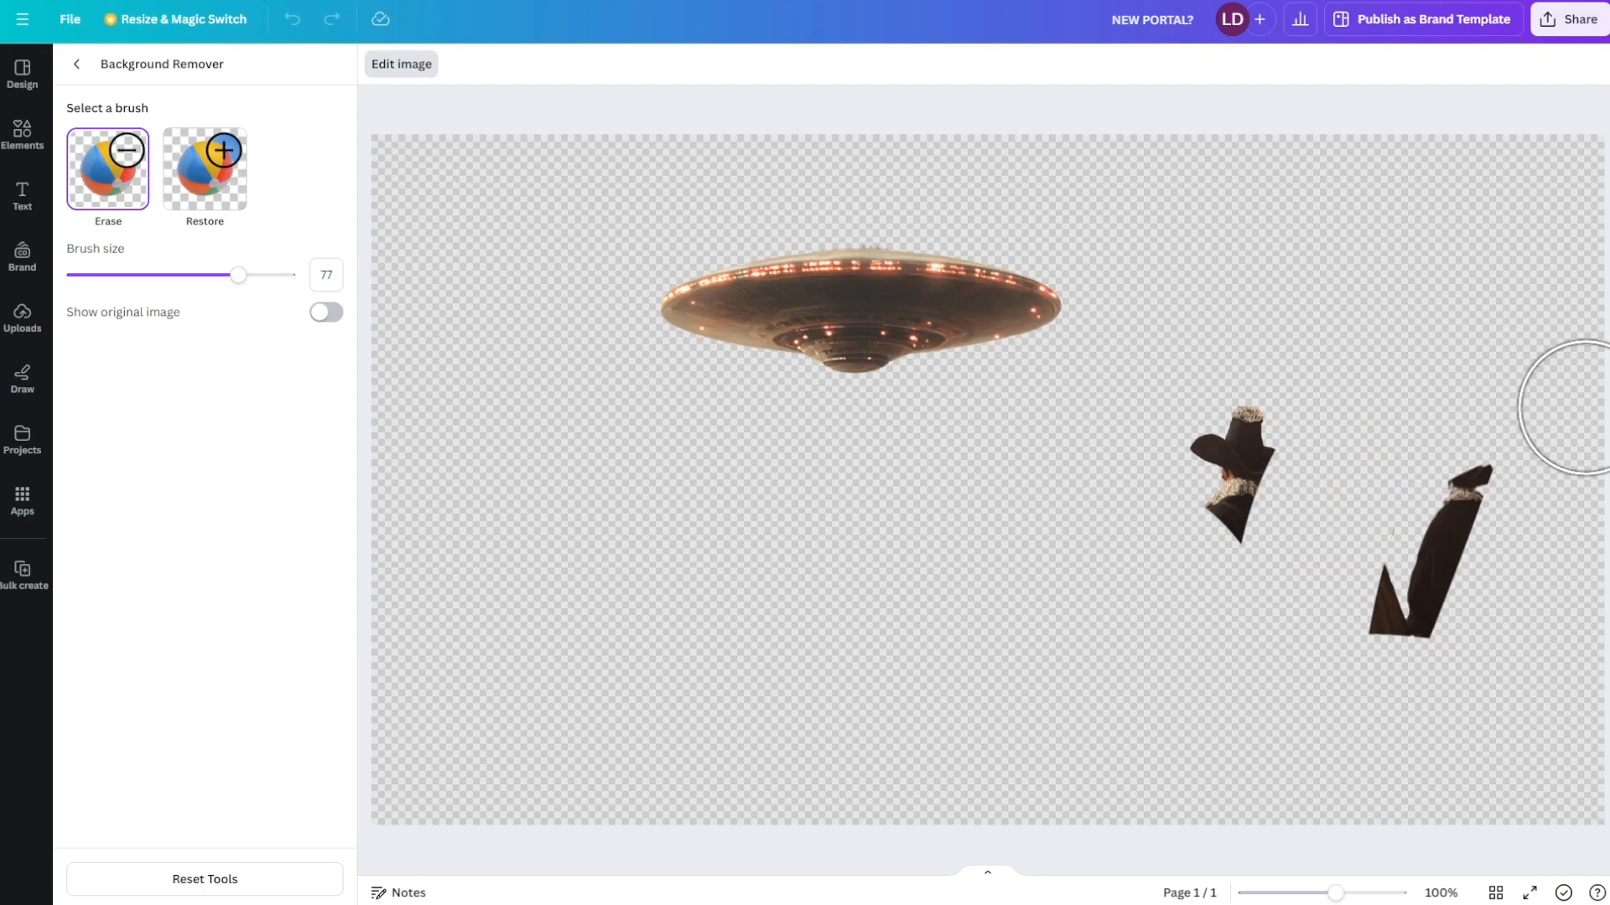
{"action": "left_click", "coordinate": [76, 64]}
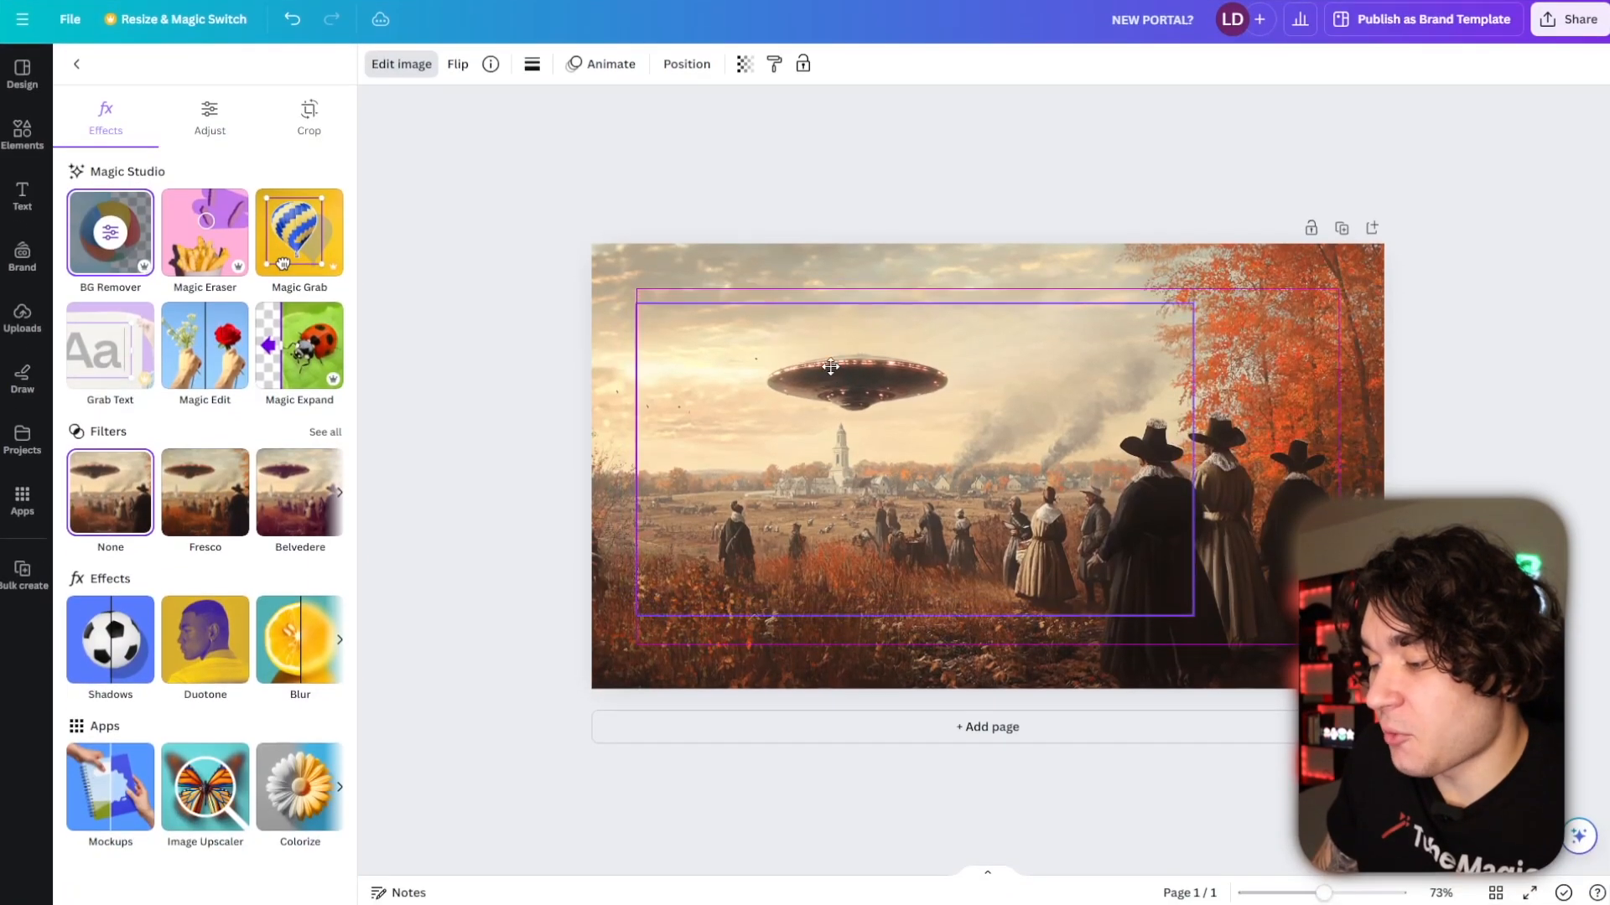
- Enlarge the flying saucer cutout and place it in the sky above the distant church tower
{"action": "left_click_drag", "start_coordinate": [829, 350], "coordinate": [820, 316]}
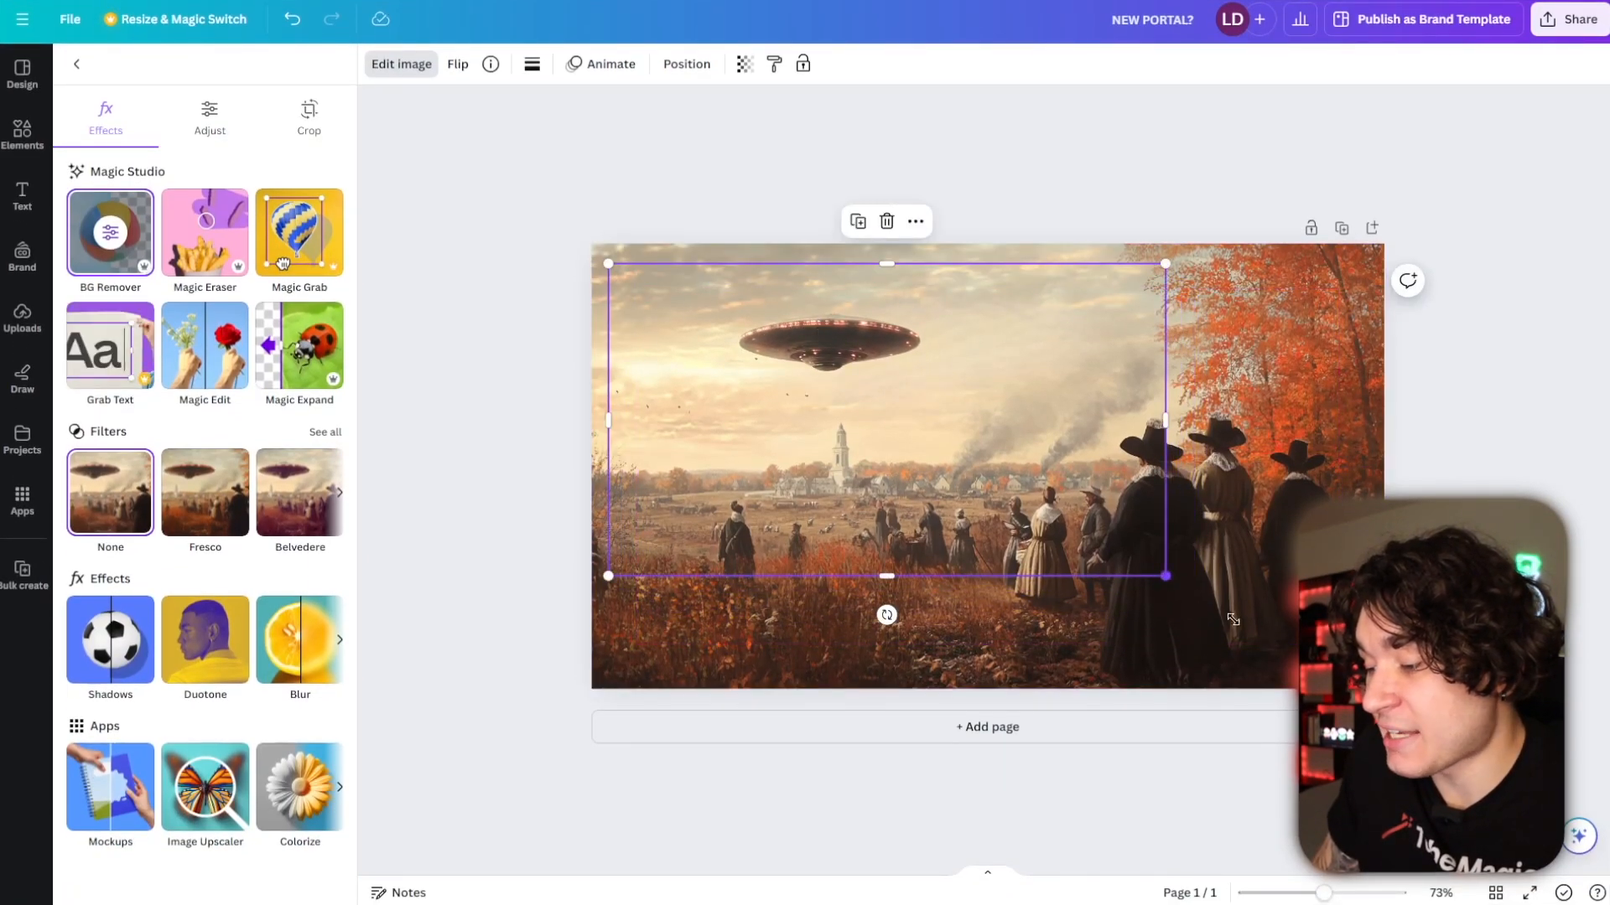
{"action": "left_click_drag", "start_coordinate": [1165, 576], "coordinate": [1609, 830]}
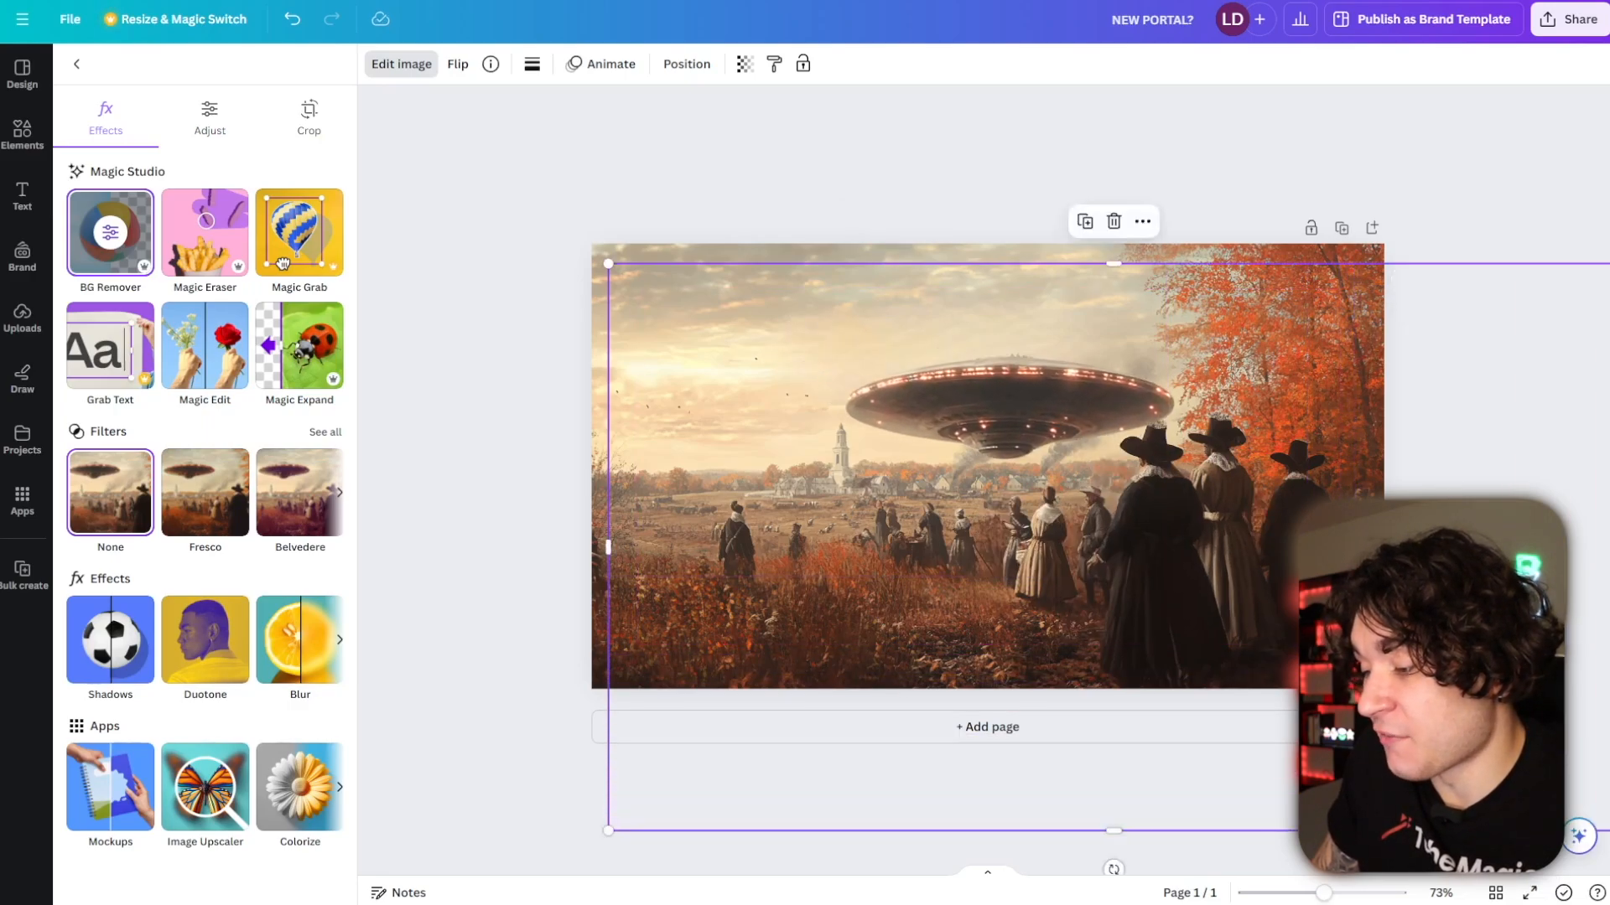
{"action": "left_click_drag", "start_coordinate": [995, 410], "coordinate": [791, 416]}
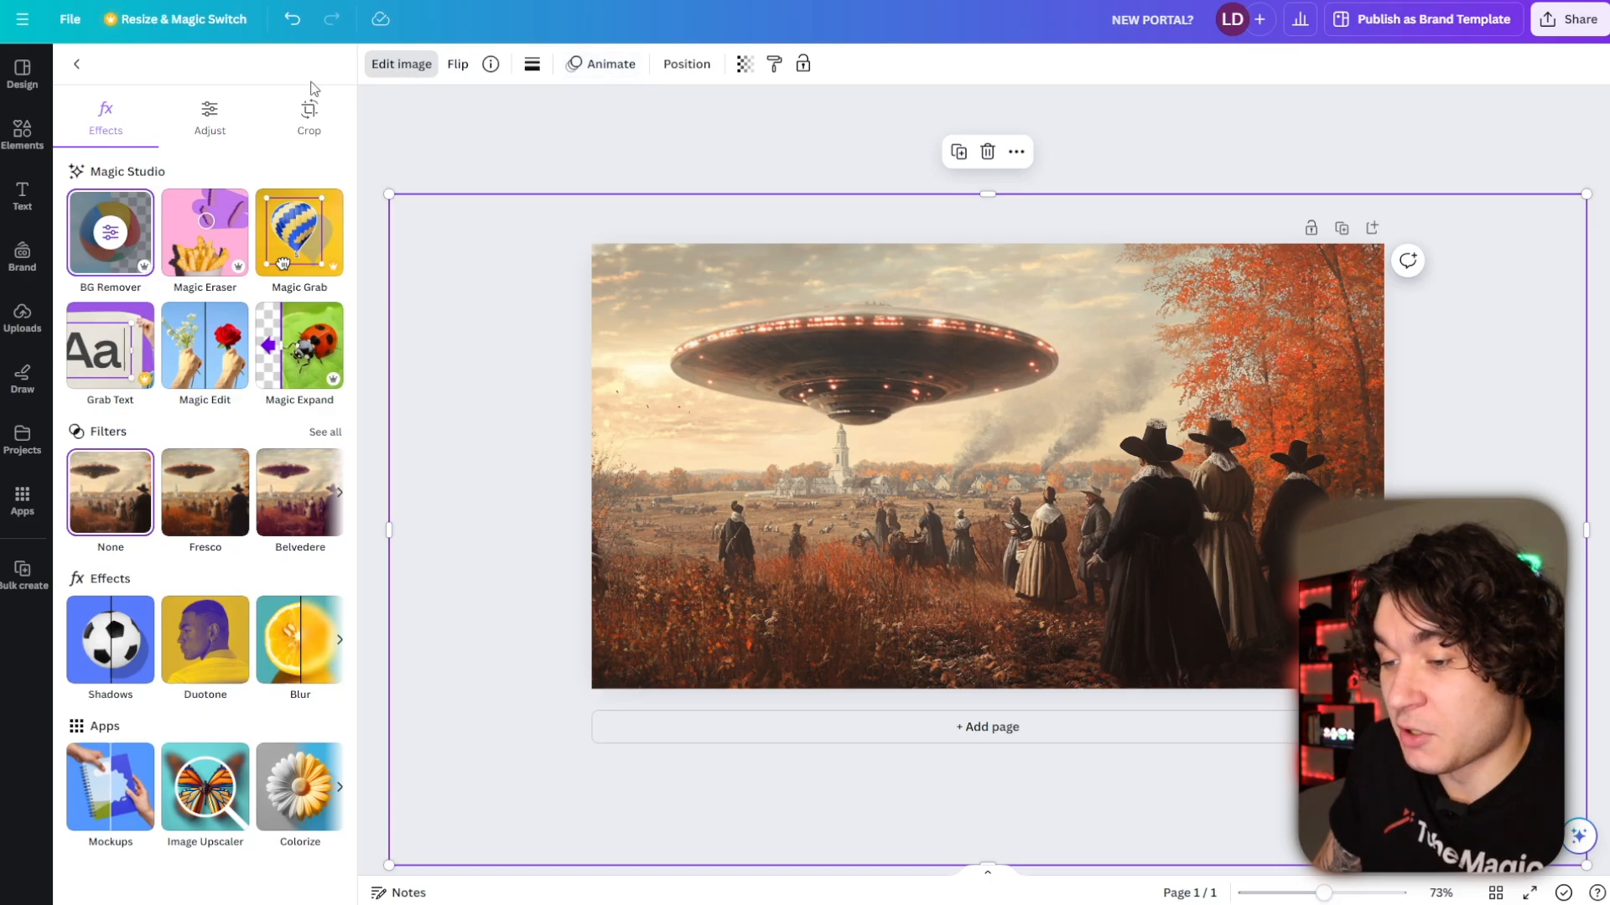
- Set the flying saucer's brightness to 13 and its contrast to 24
{"action": "left_click", "coordinate": [210, 117]}
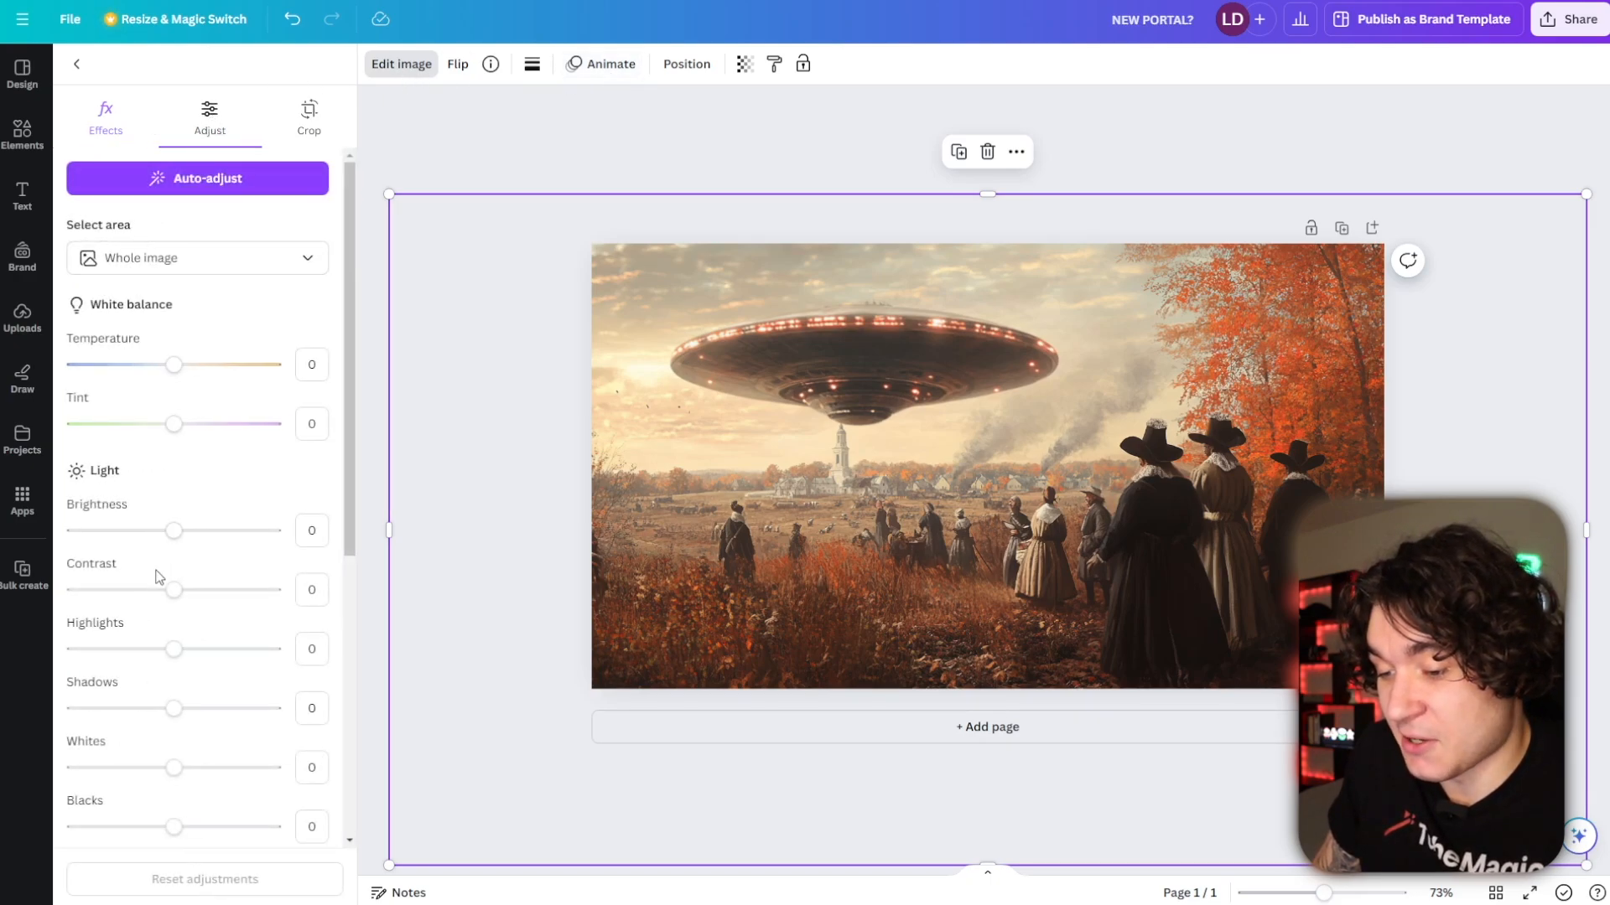
{"action": "left_click_drag", "start_coordinate": [188, 543], "coordinate": [188, 543]}
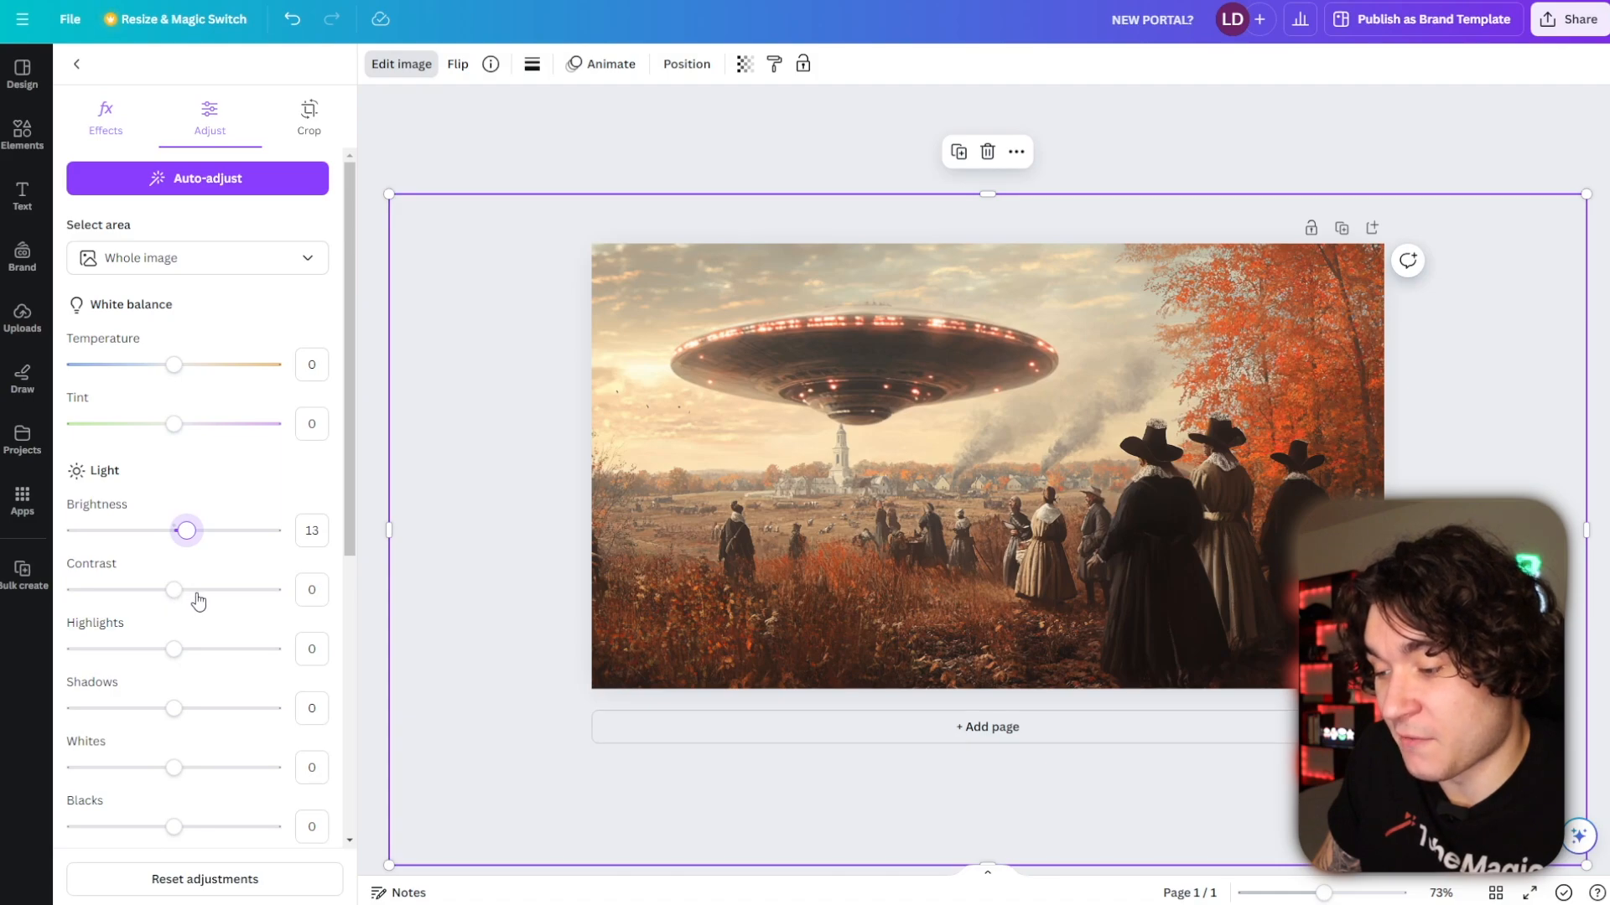
{"action": "left_click_drag", "start_coordinate": [173, 590], "coordinate": [198, 591]}
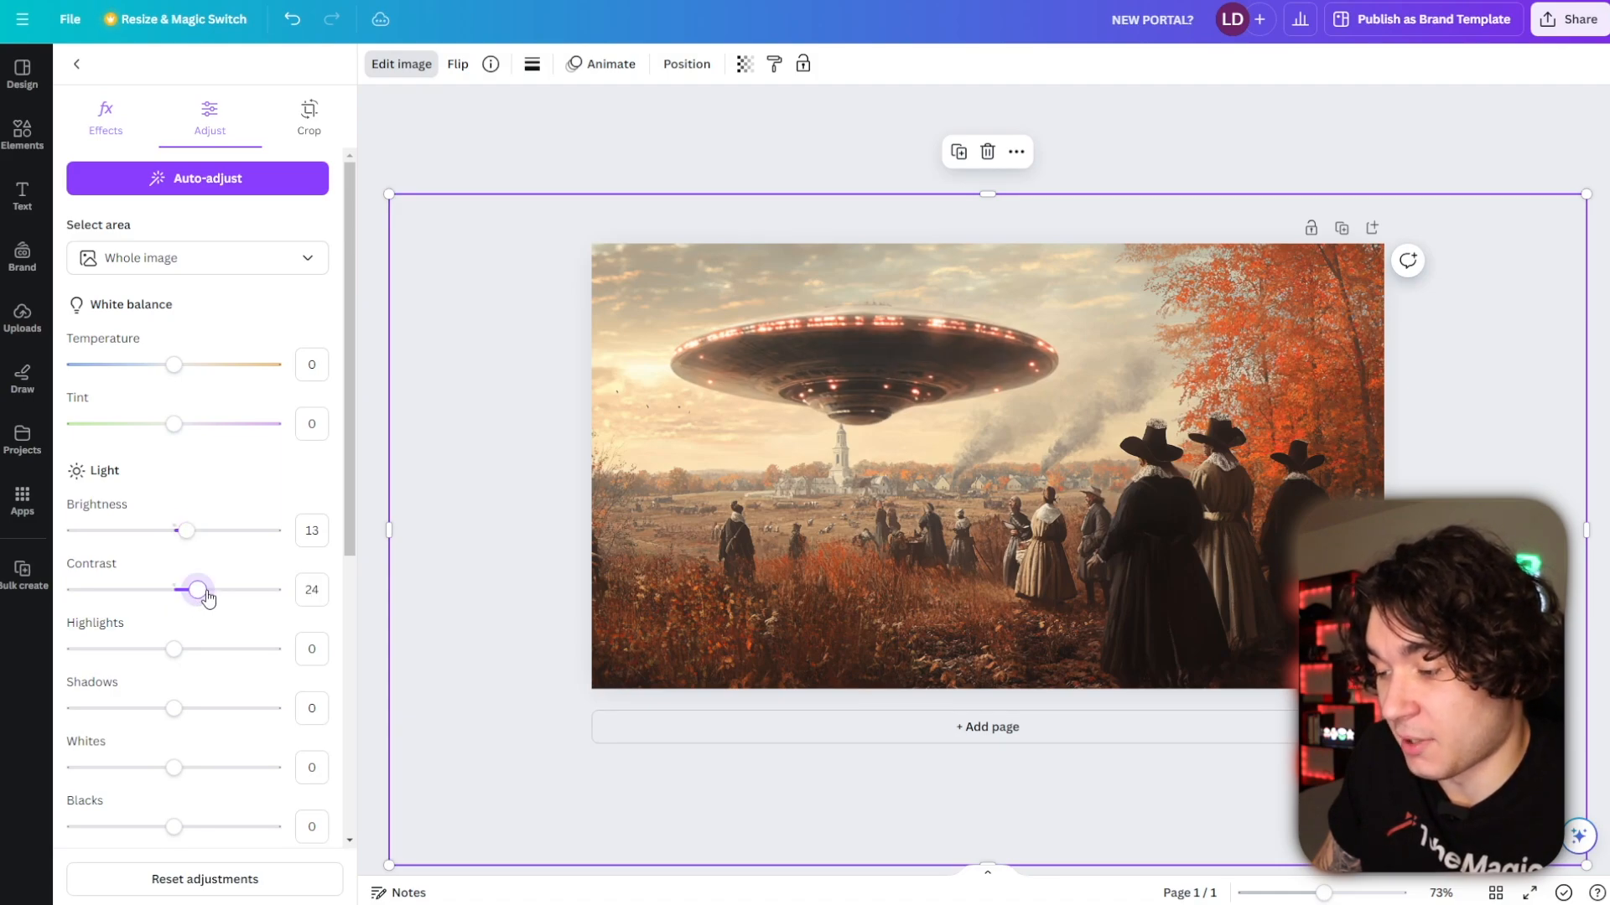
{"action": "scroll", "coordinate": [236, 628], "scroll_direction": "down", "scroll_amount": 6}
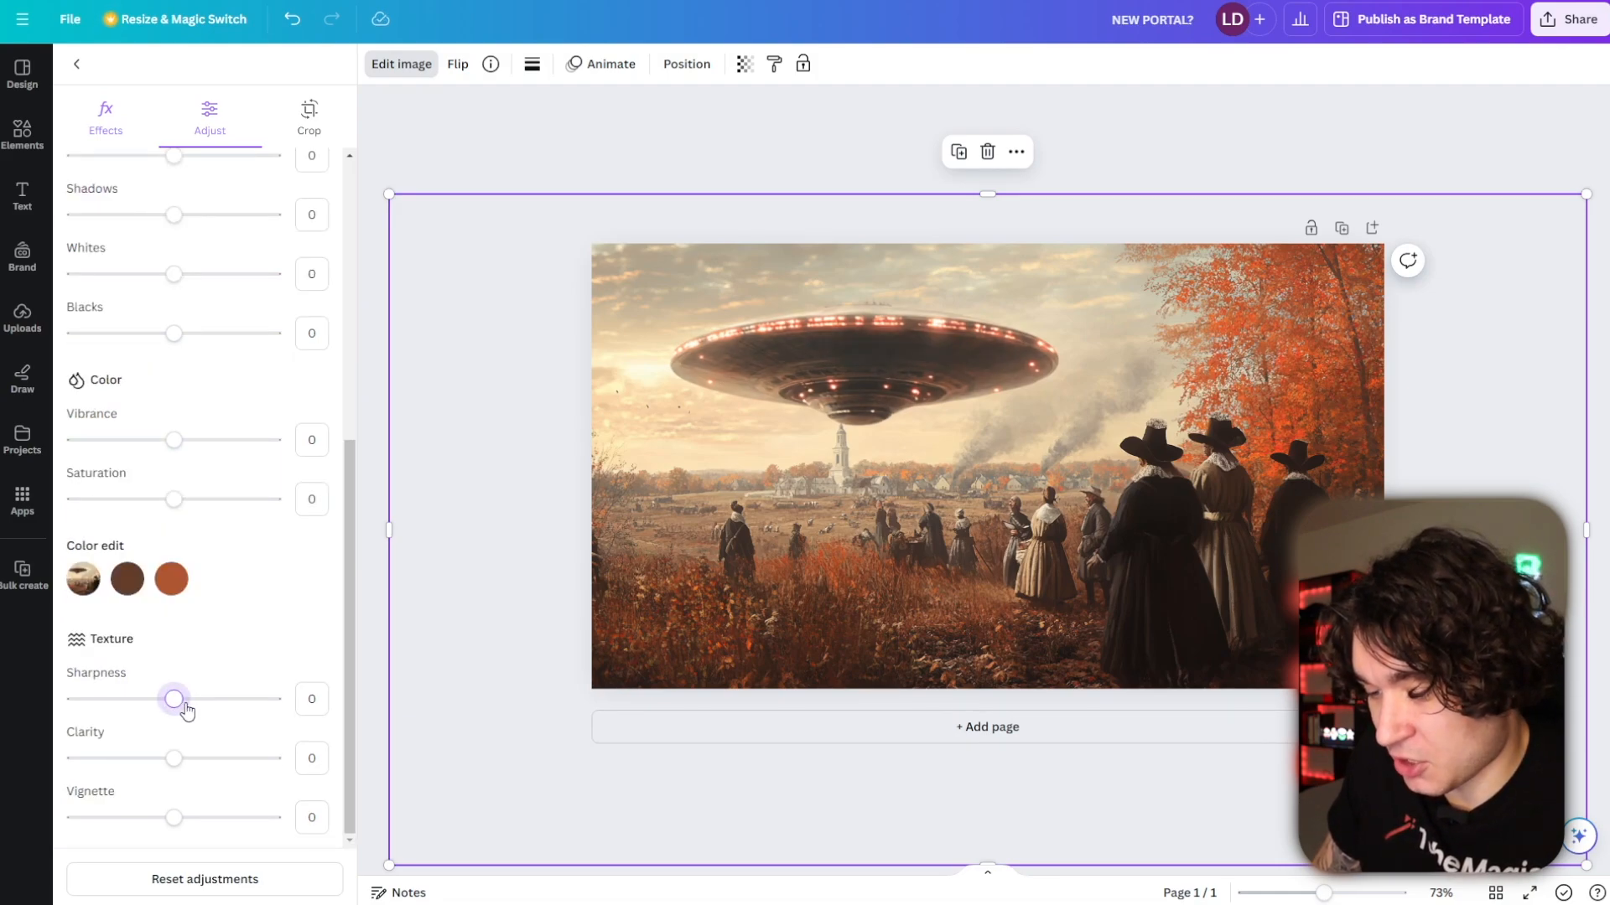
- Select the pilgrims background layer, add a vignette of 44 and set its brightness to 24
{"action": "left_click", "coordinate": [675, 63]}
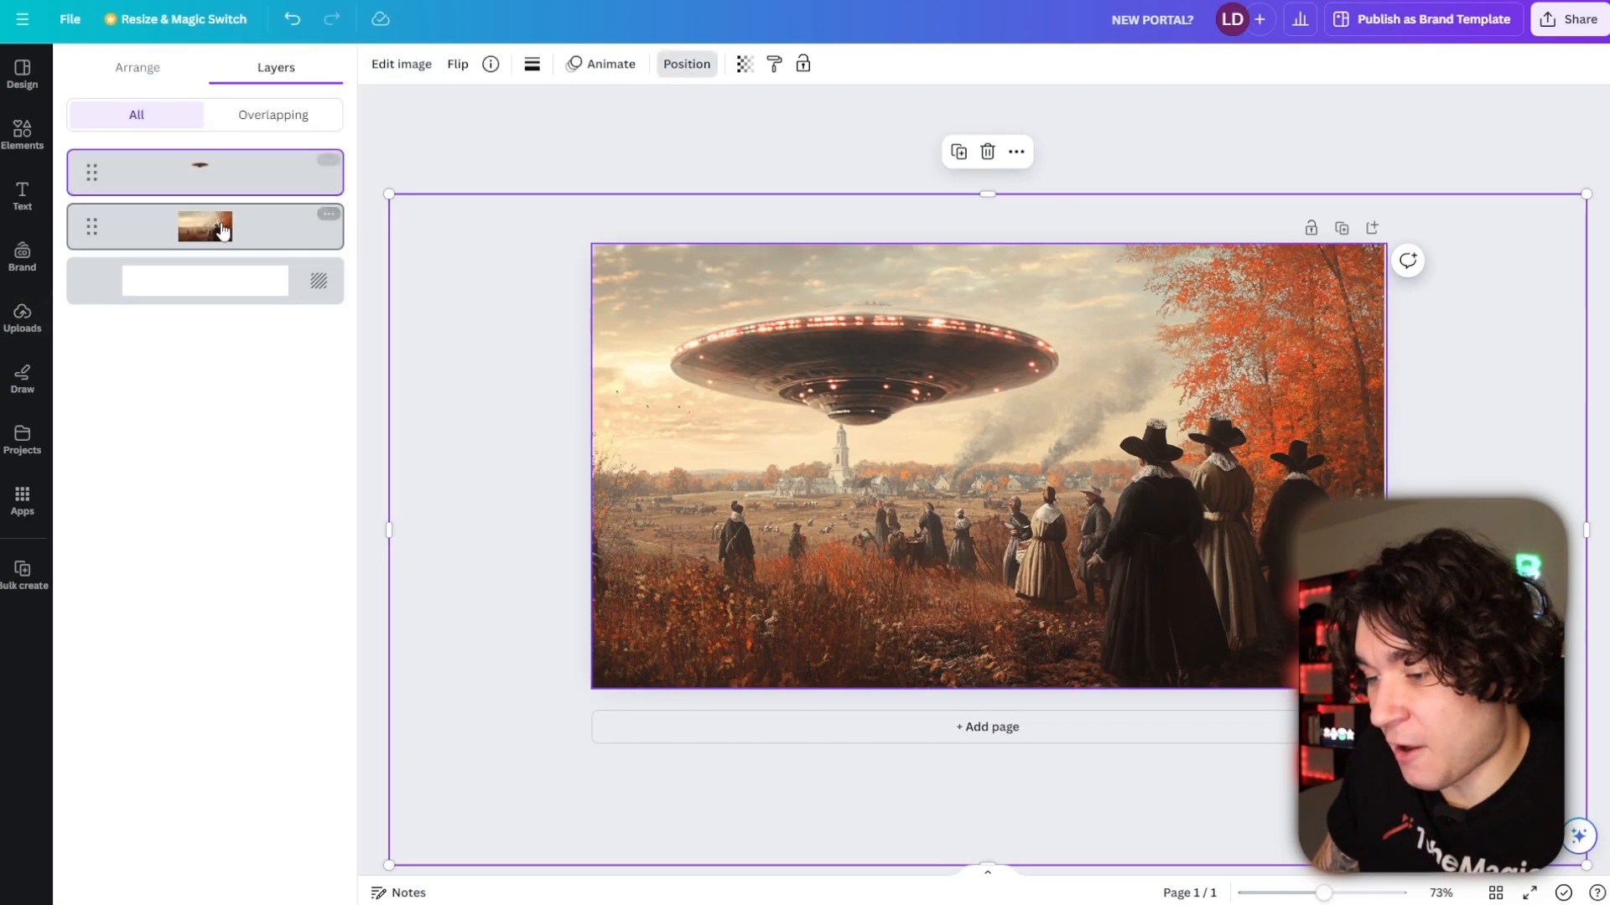
{"action": "left_click", "coordinate": [221, 234]}
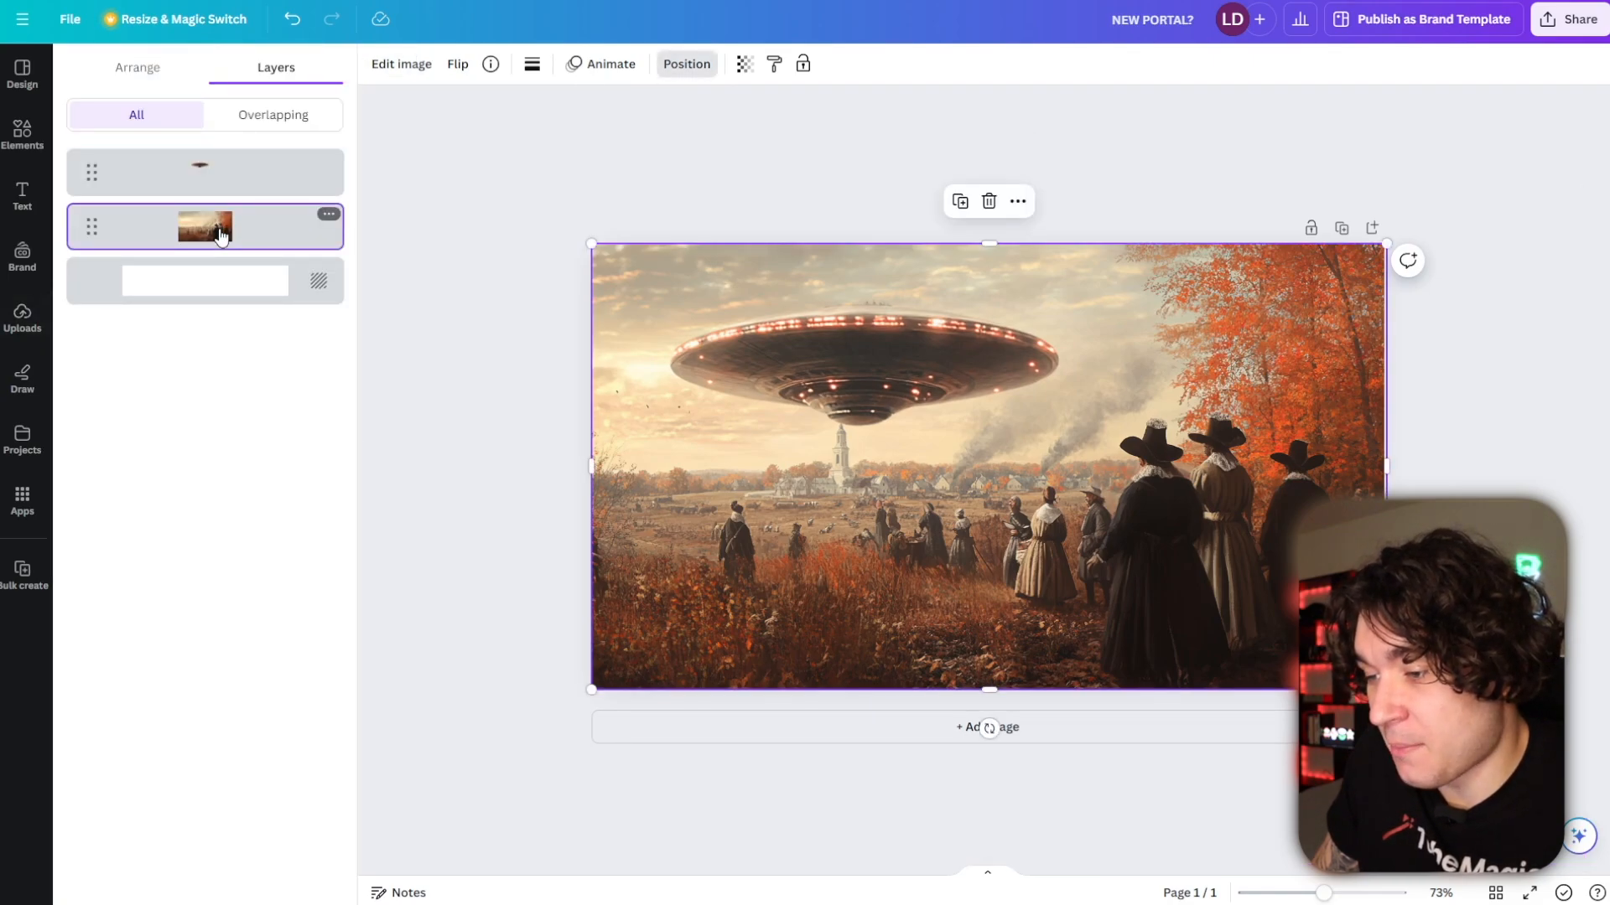
{"action": "left_click", "coordinate": [406, 64]}
{"action": "left_click", "coordinate": [209, 80]}
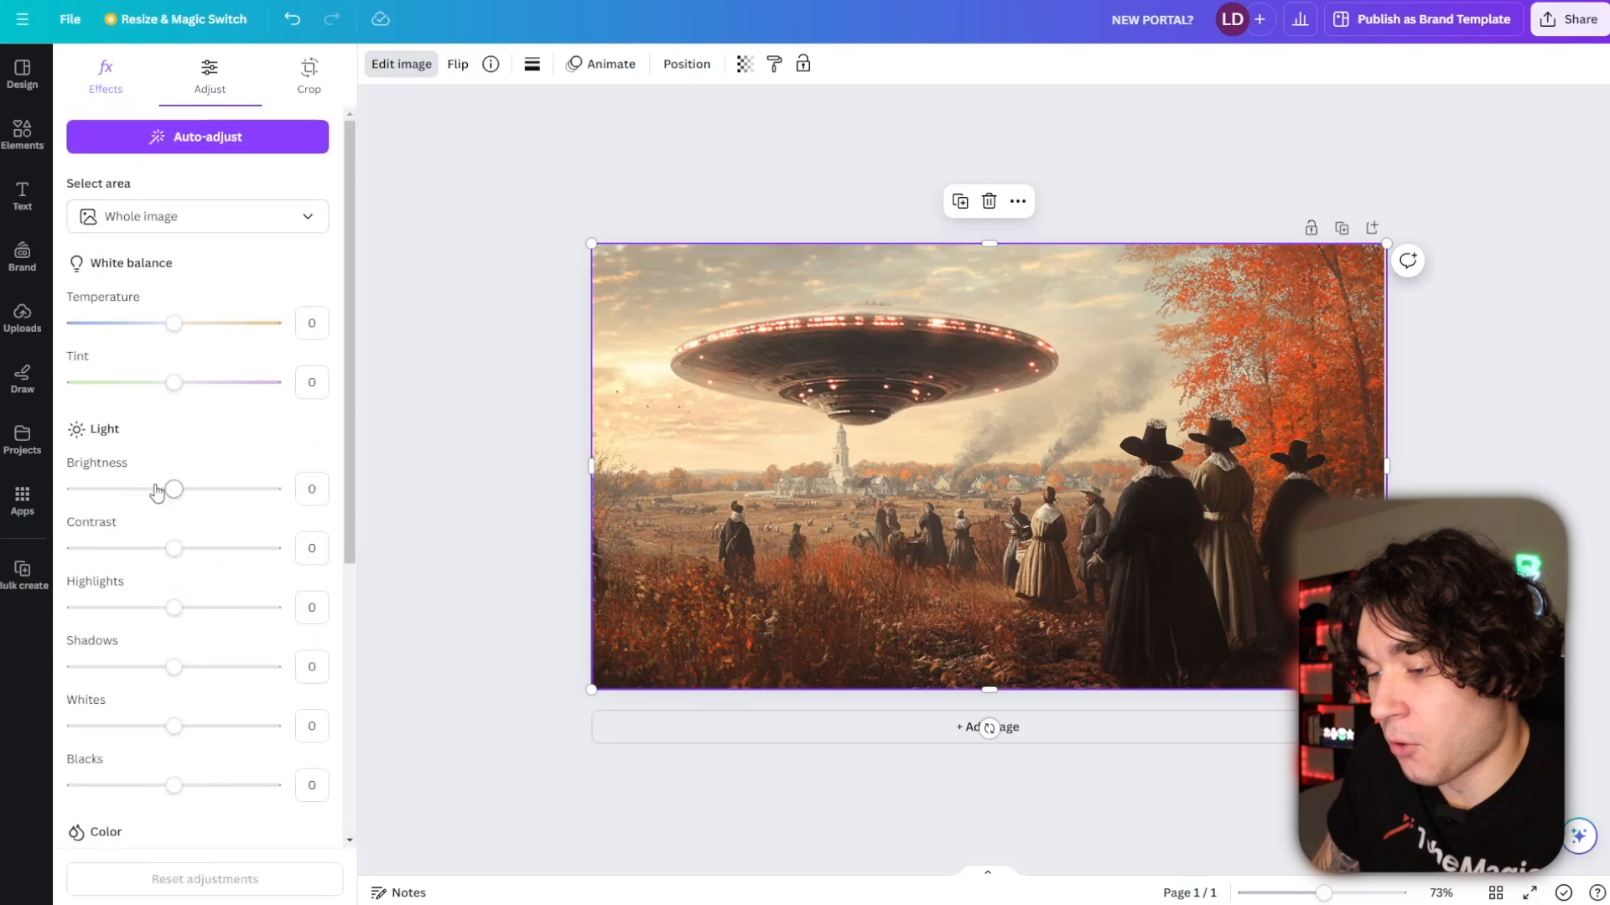
{"action": "scroll", "coordinate": [156, 491], "scroll_direction": "down", "scroll_amount": 6}
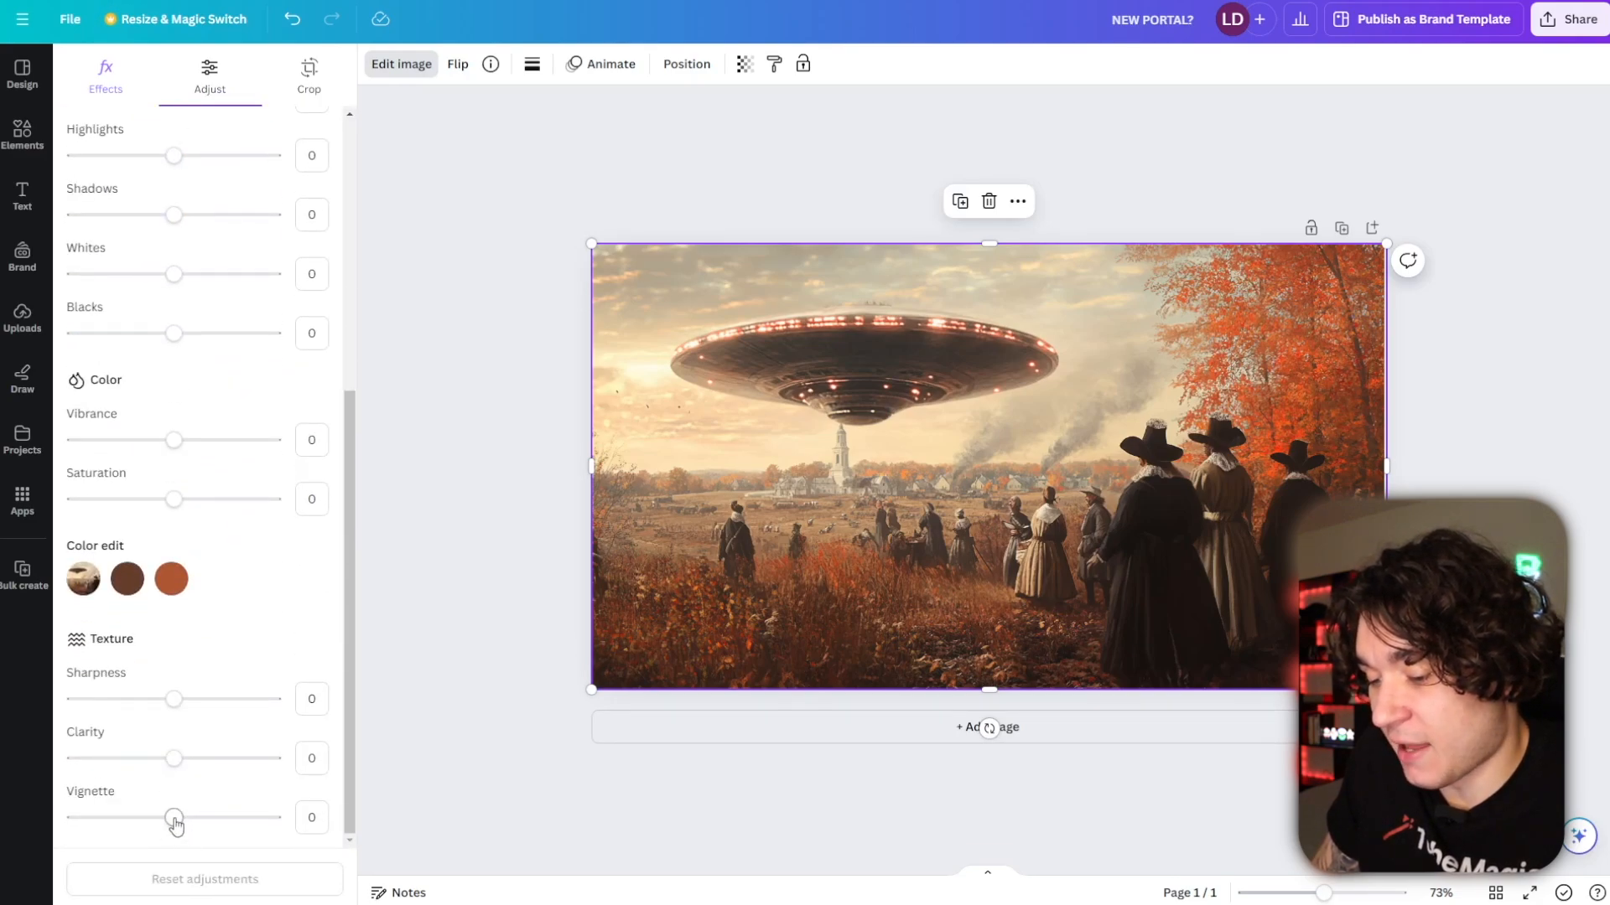
{"action": "left_click_drag", "start_coordinate": [217, 826], "coordinate": [219, 824]}
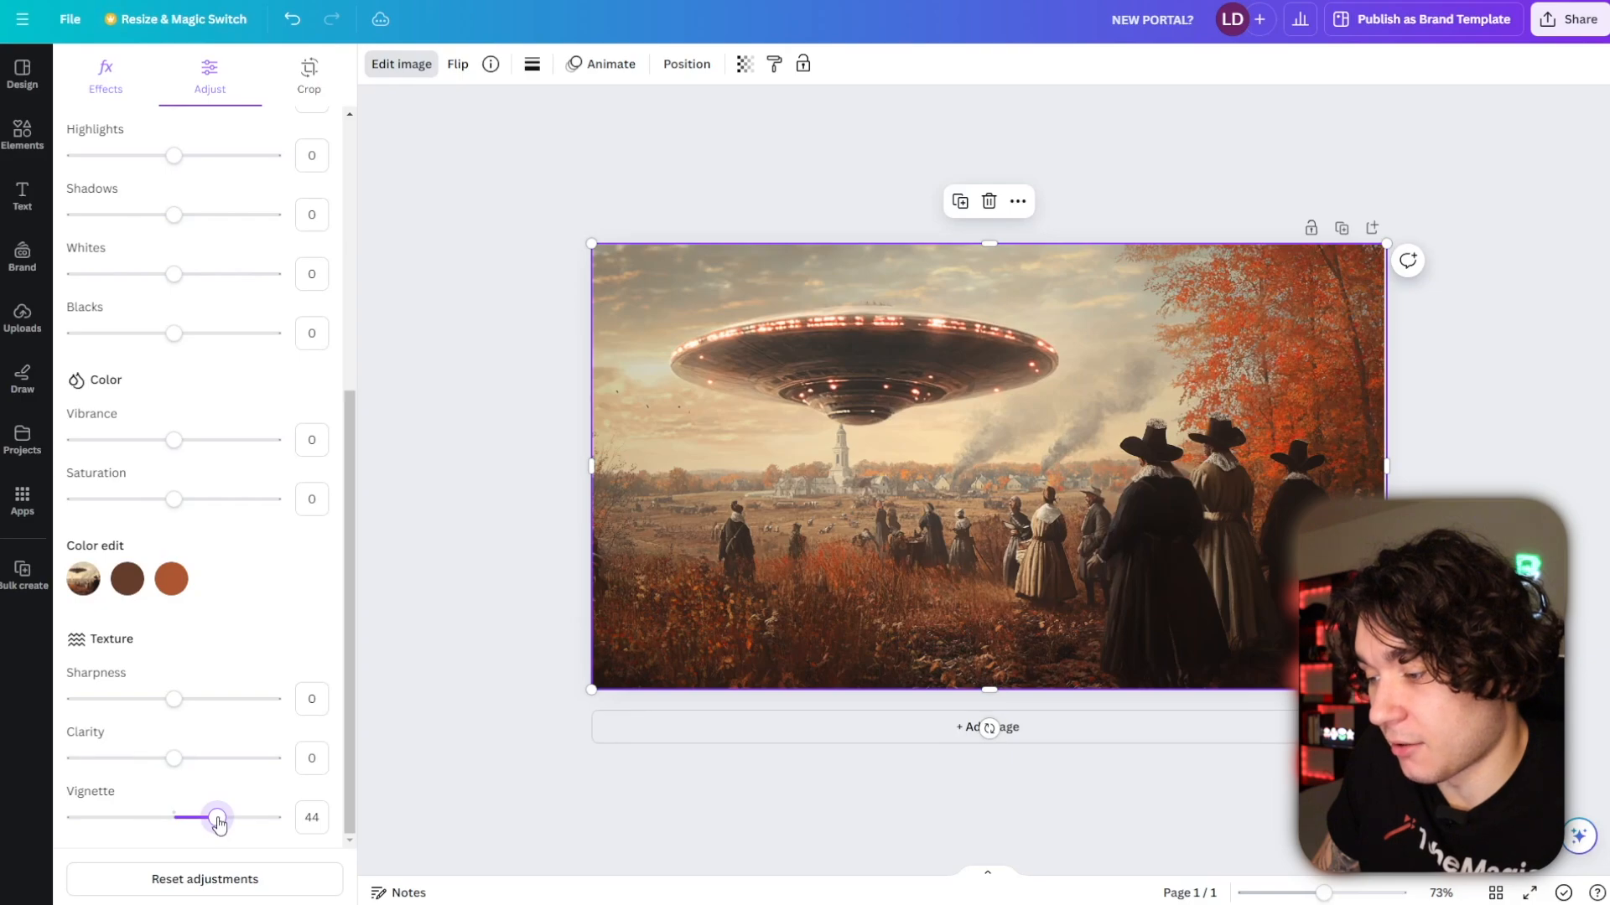
{"action": "key", "text": "ctrl+z"}
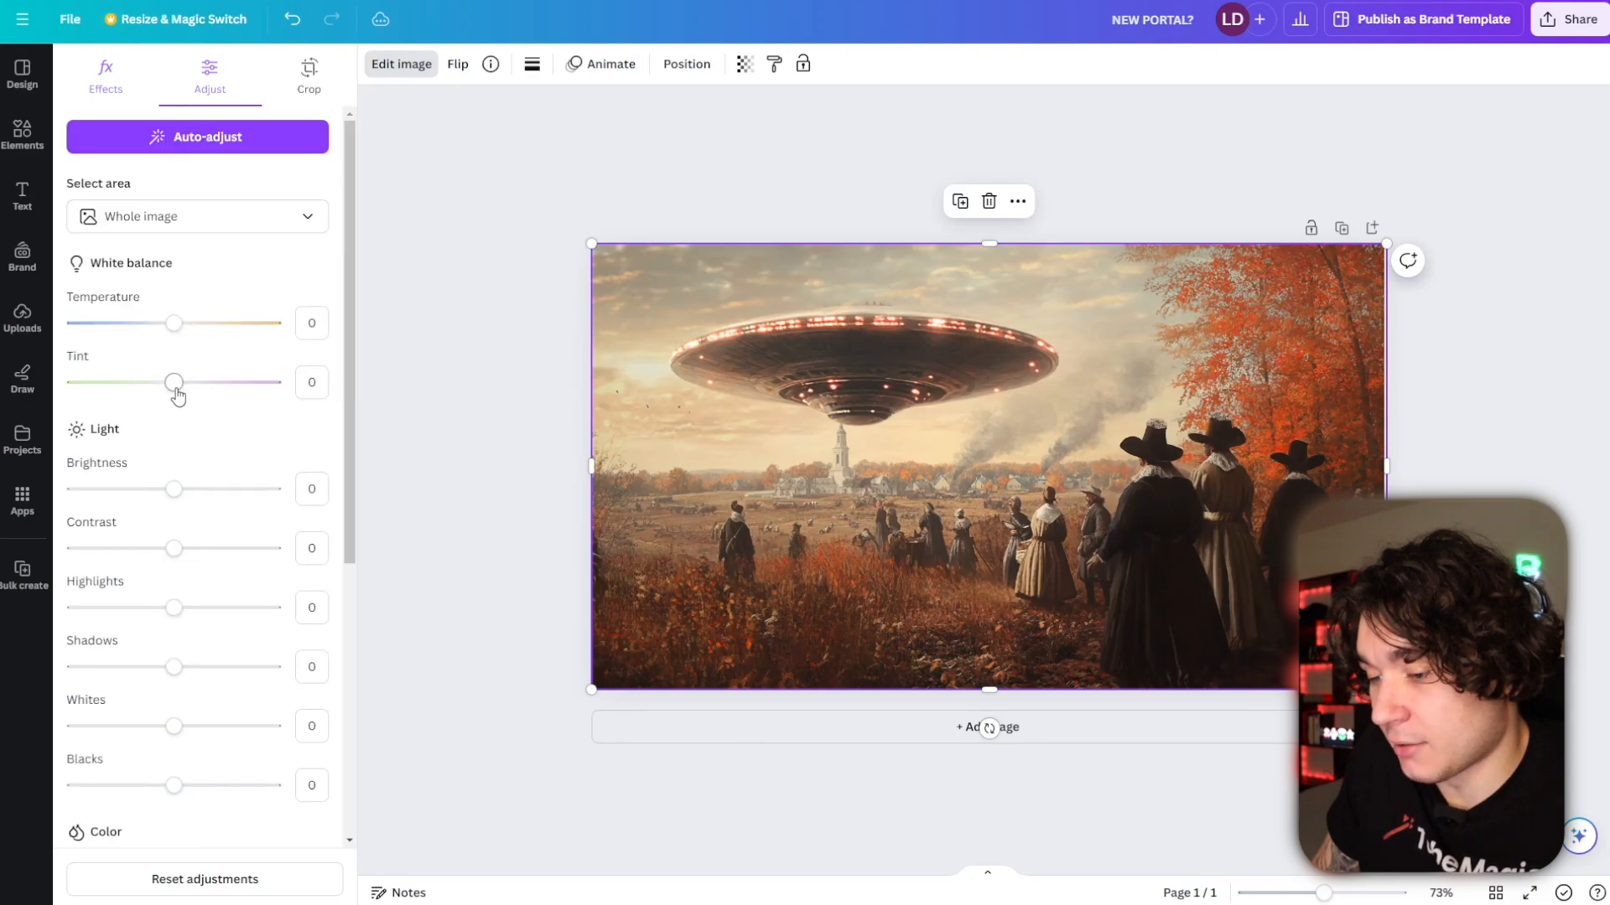
{"action": "left_click", "coordinate": [198, 496]}
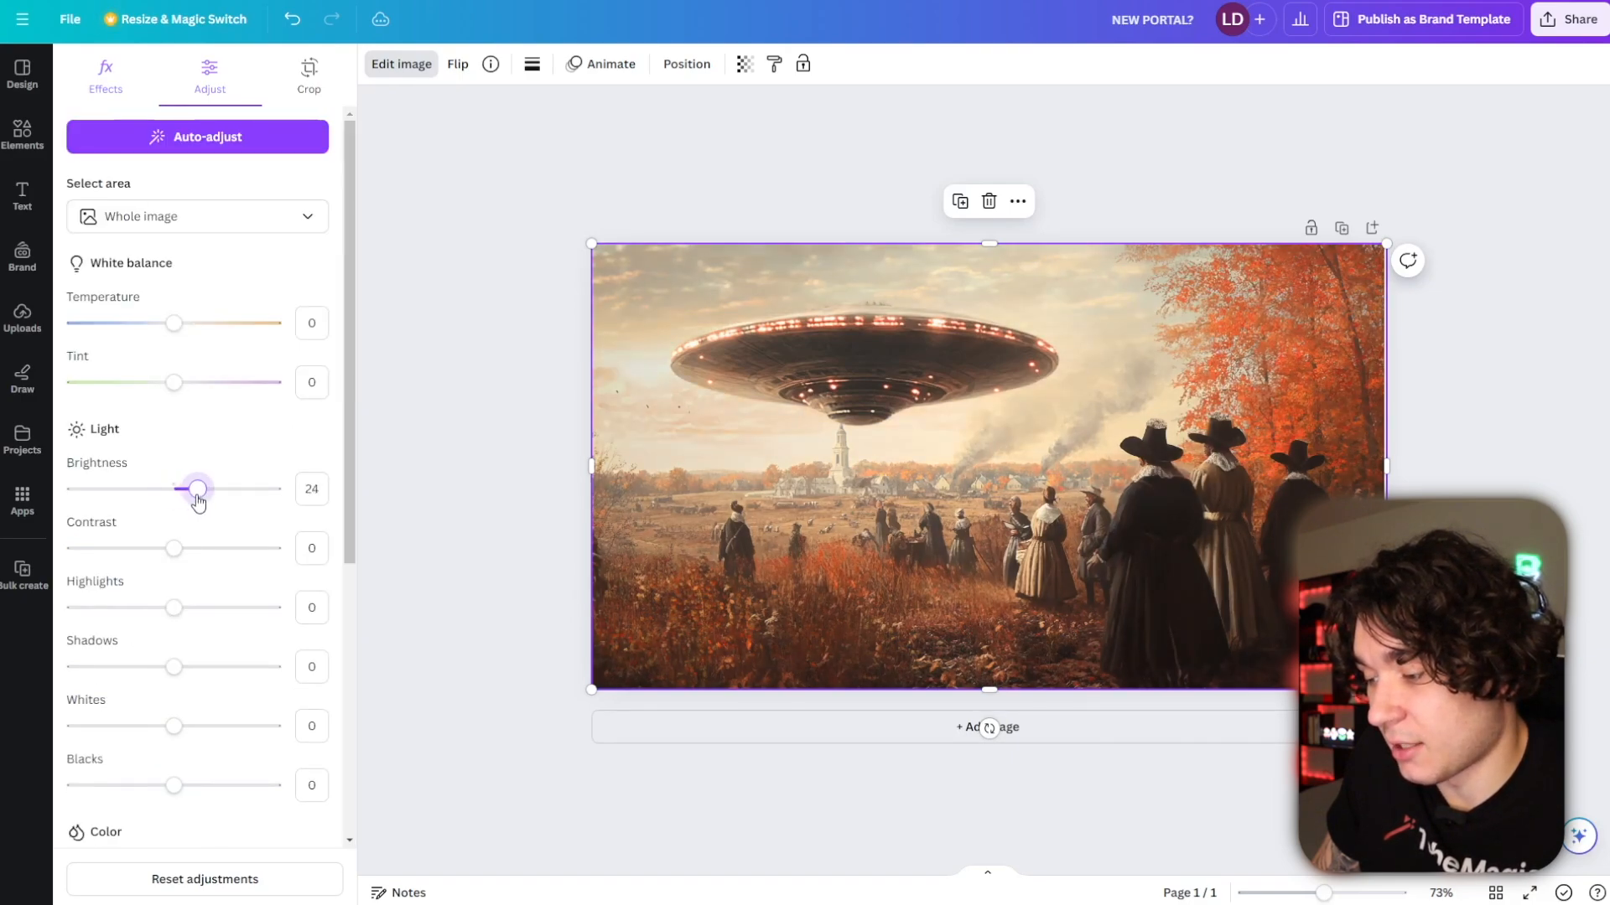
- Download the flying saucer thumbnail as a JPG at size 1 and quality 80
{"action": "left_click", "coordinate": [552, 503]}
{"action": "left_click", "coordinate": [1568, 18]}
{"action": "left_click", "coordinate": [1329, 464]}
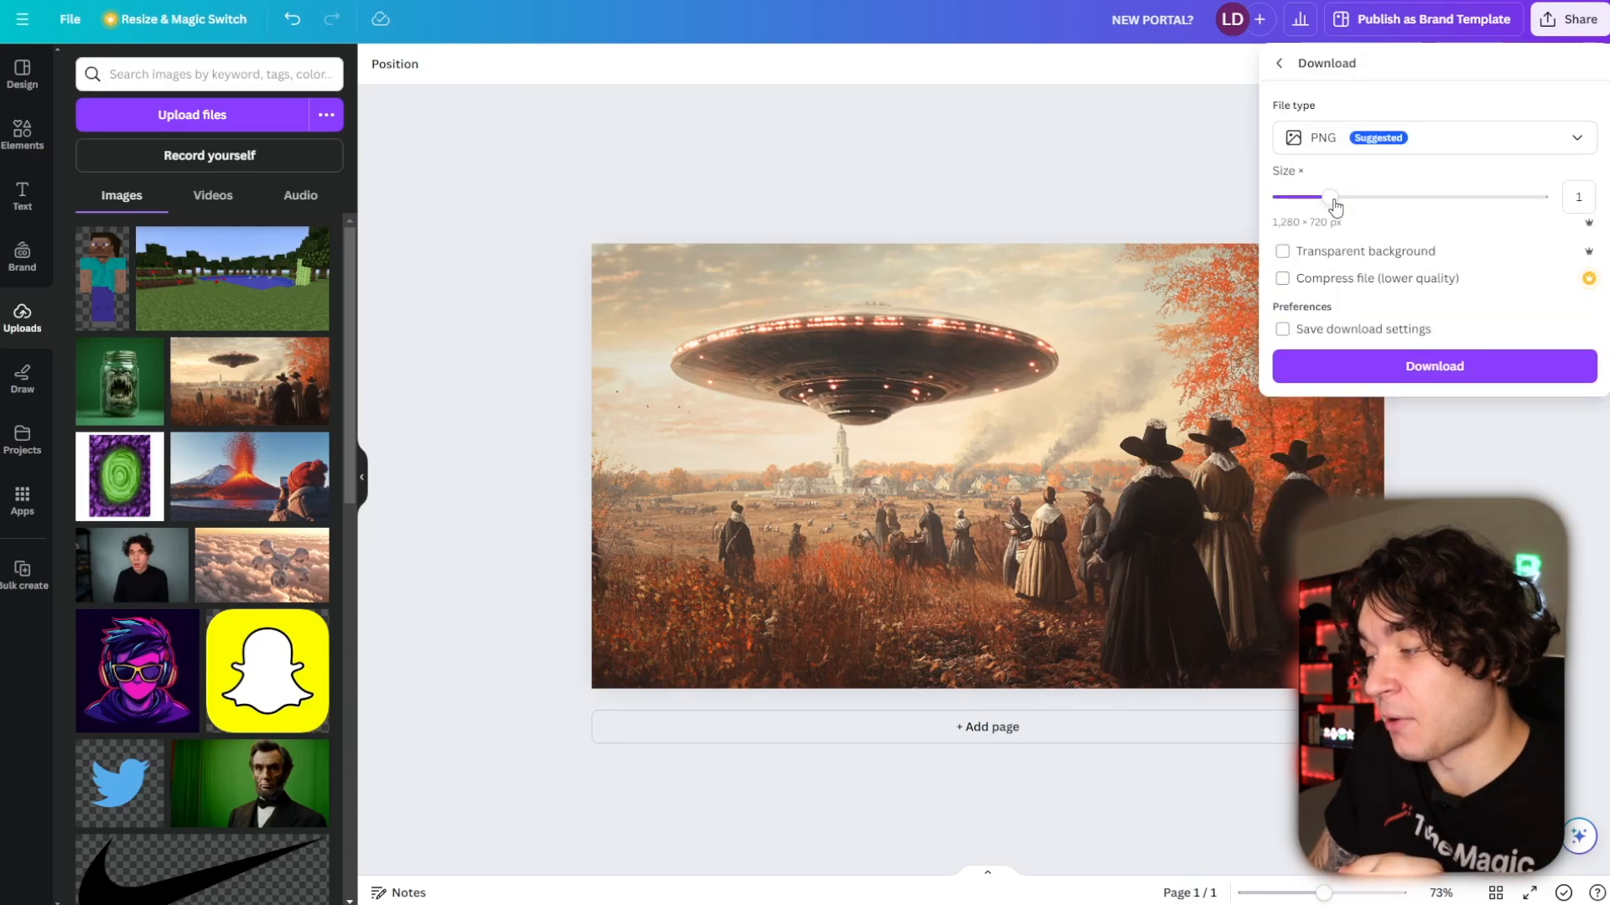
{"action": "left_click", "coordinate": [1336, 143]}
{"action": "left_click", "coordinate": [1326, 201]}
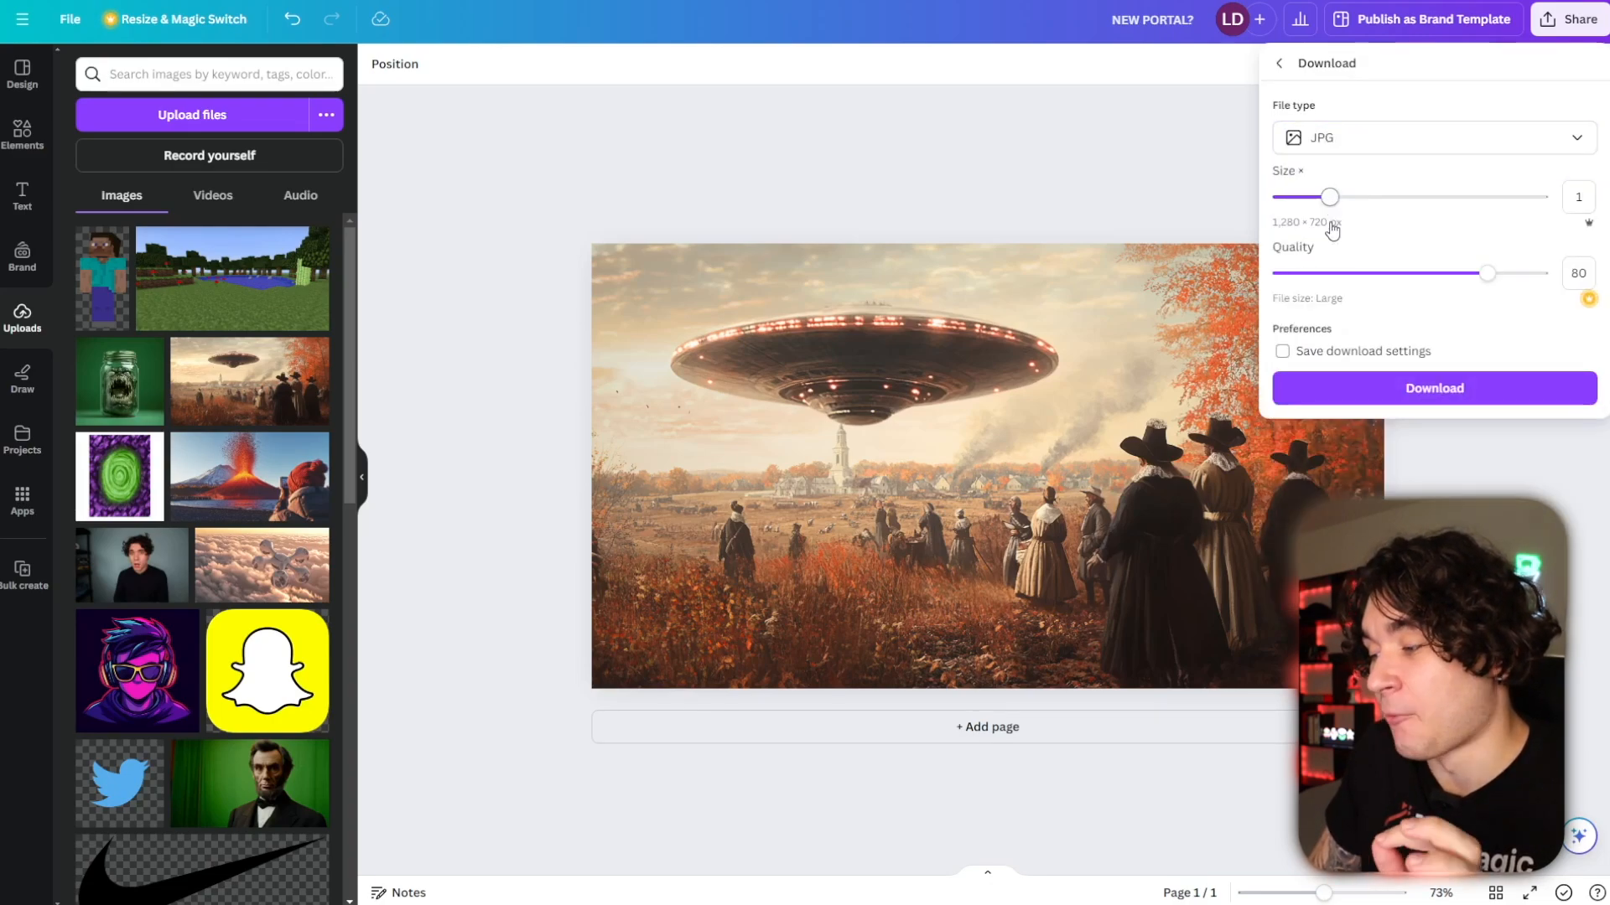
{"action": "left_click", "coordinate": [1355, 398]}
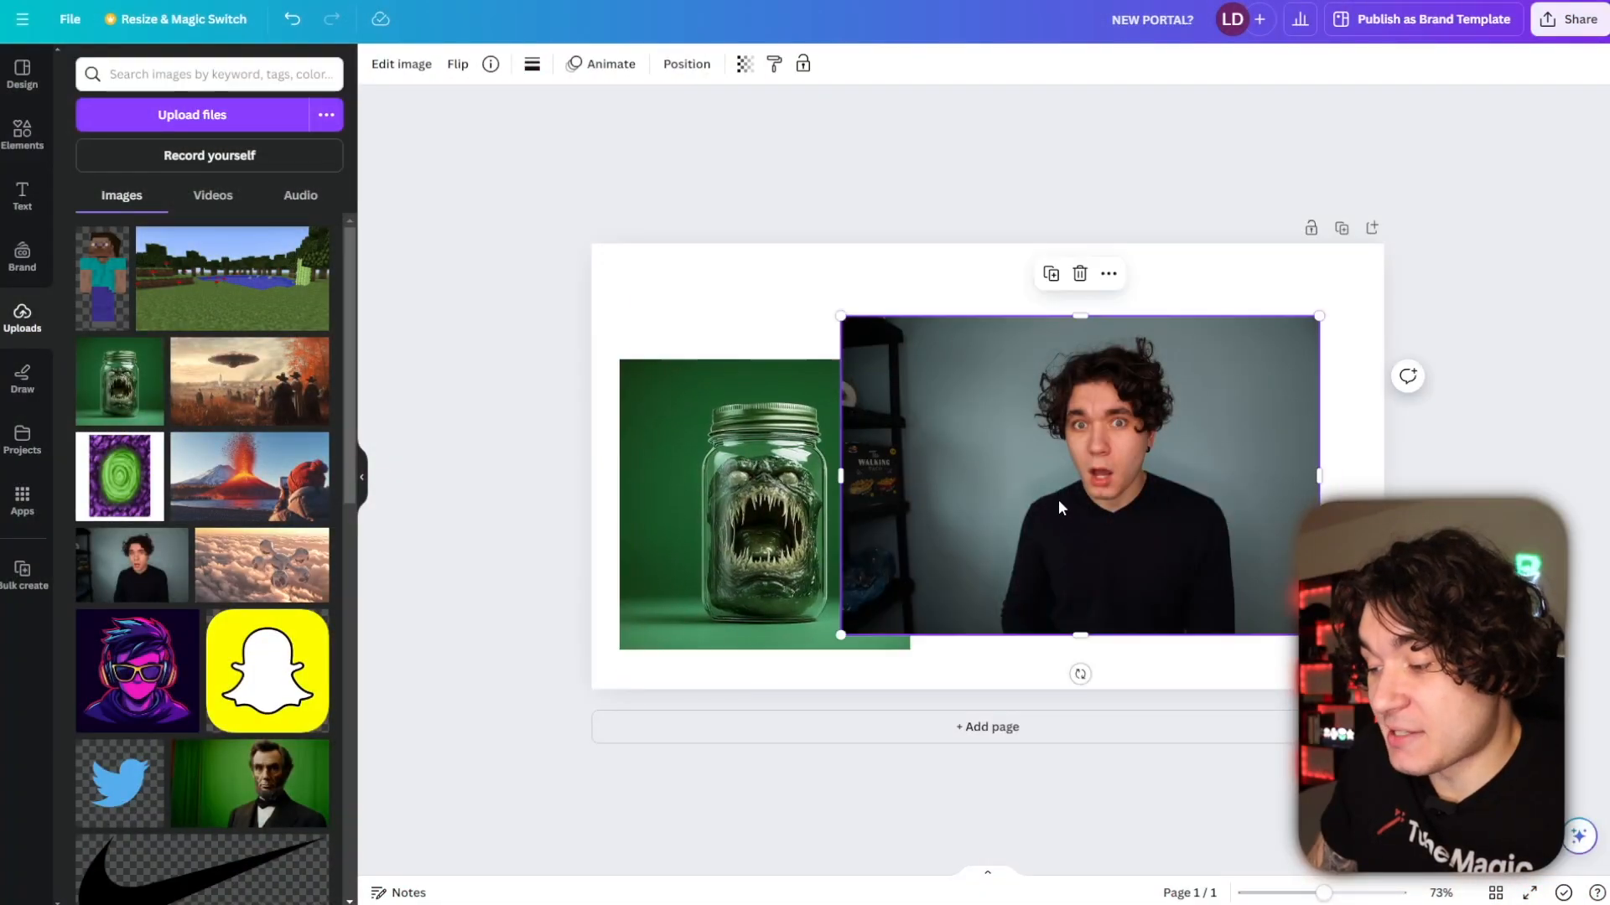
- Reposition the monster jar and the shocked man photo on the canvas and remove the background from both
{"action": "left_click_drag", "start_coordinate": [1058, 500], "coordinate": [1064, 503]}
{"action": "left_click", "coordinate": [737, 498]}
{"action": "left_click_drag", "start_coordinate": [738, 498], "coordinate": [743, 483]}
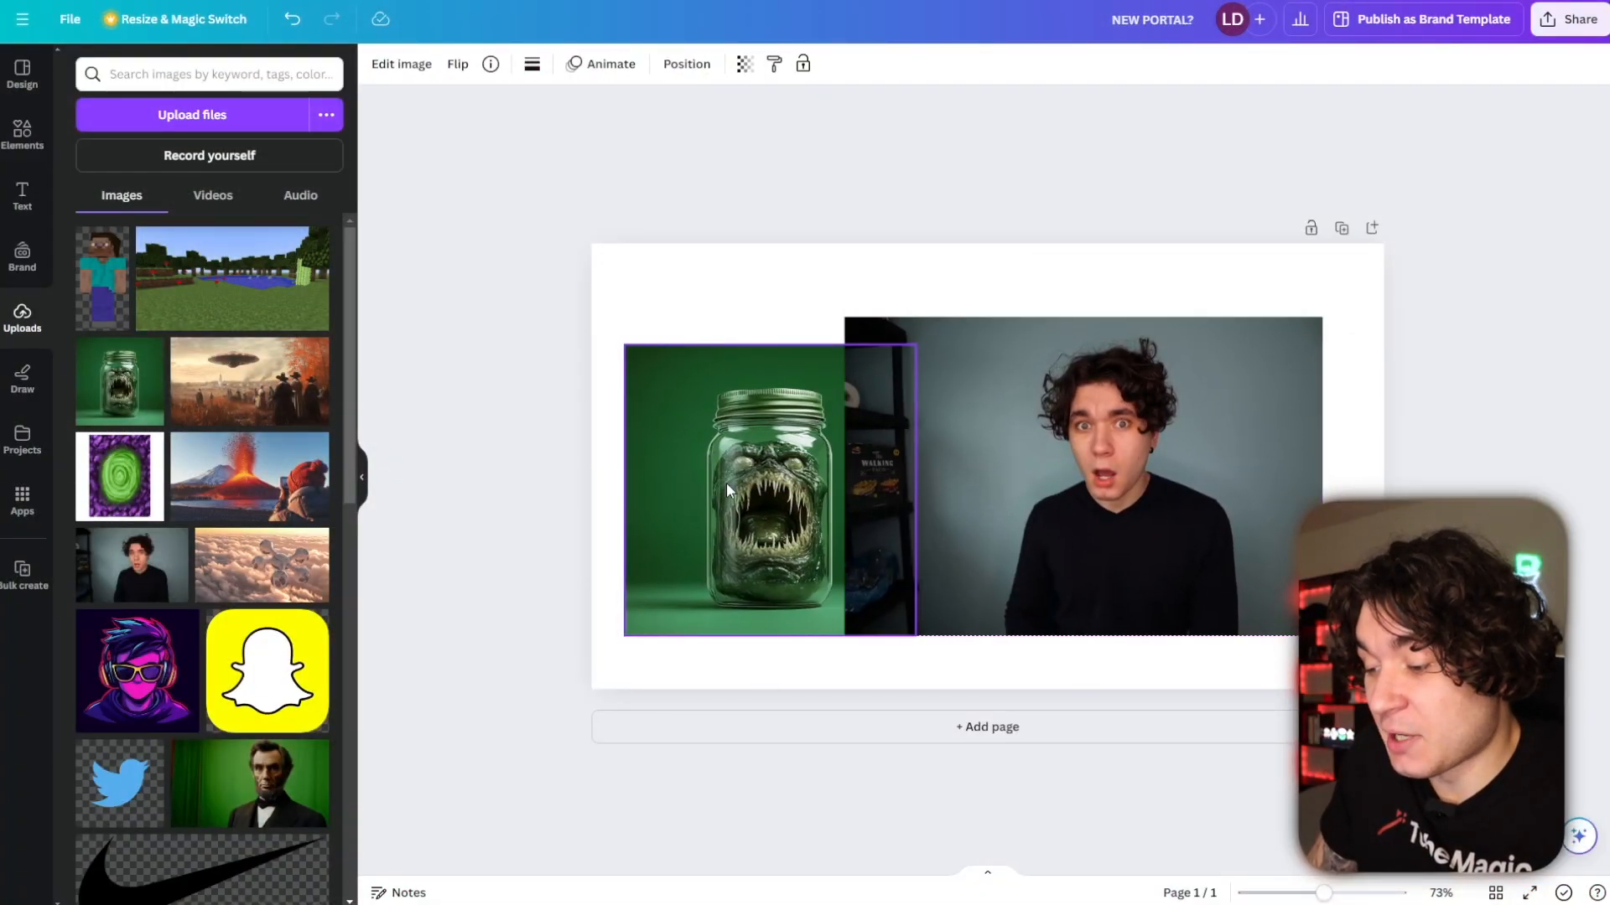
{"action": "left_click", "coordinate": [401, 65]}
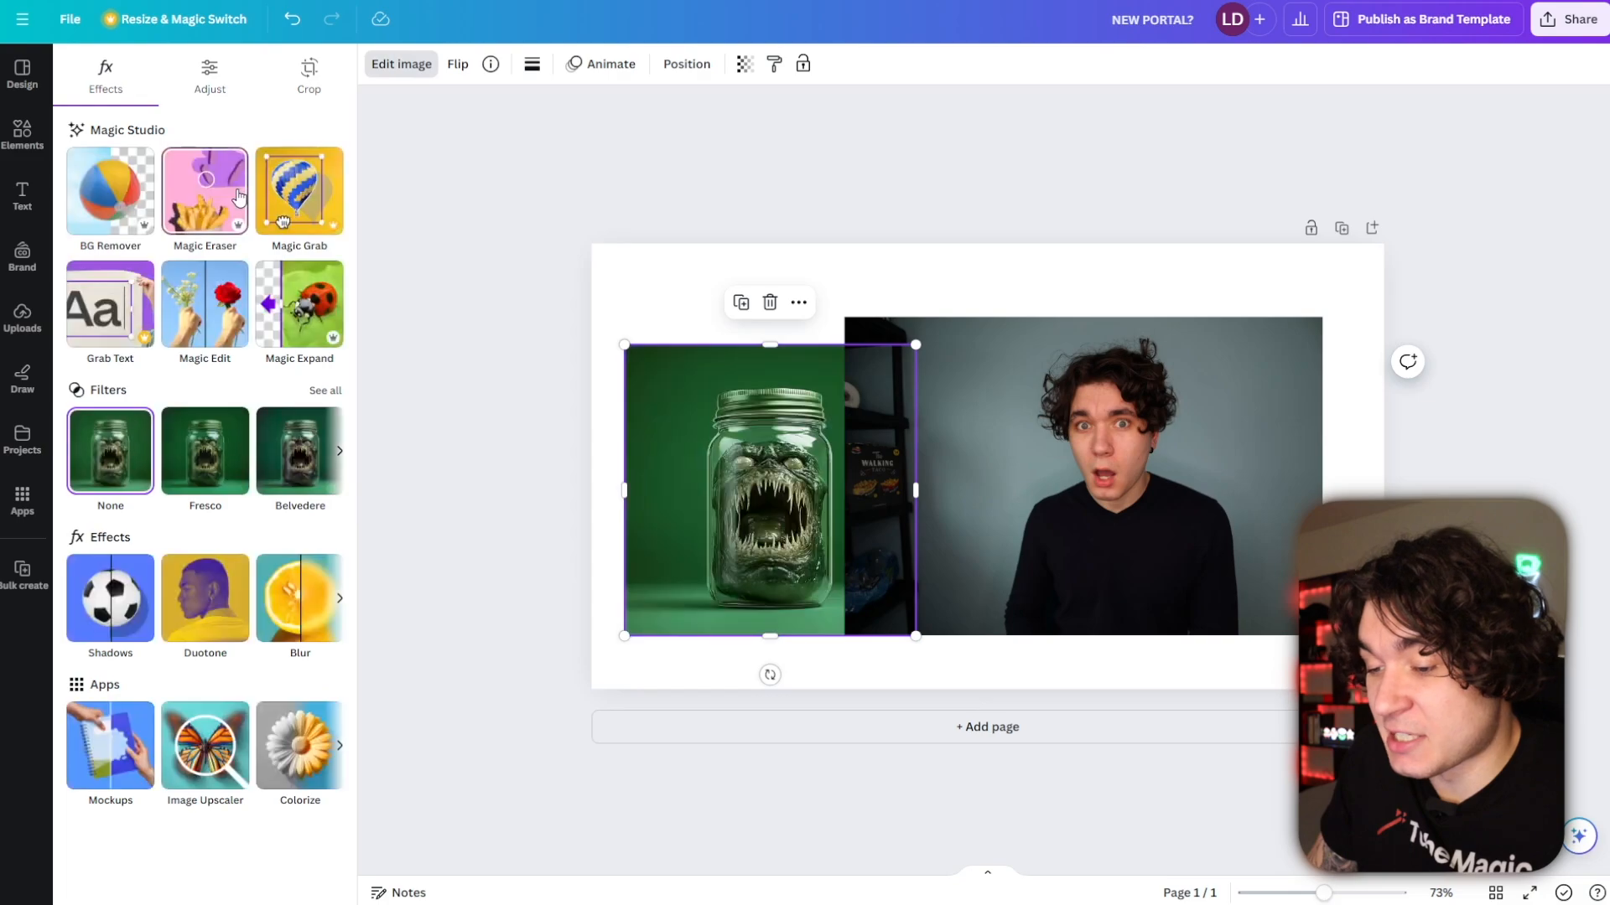
{"action": "left_click", "coordinate": [113, 204]}
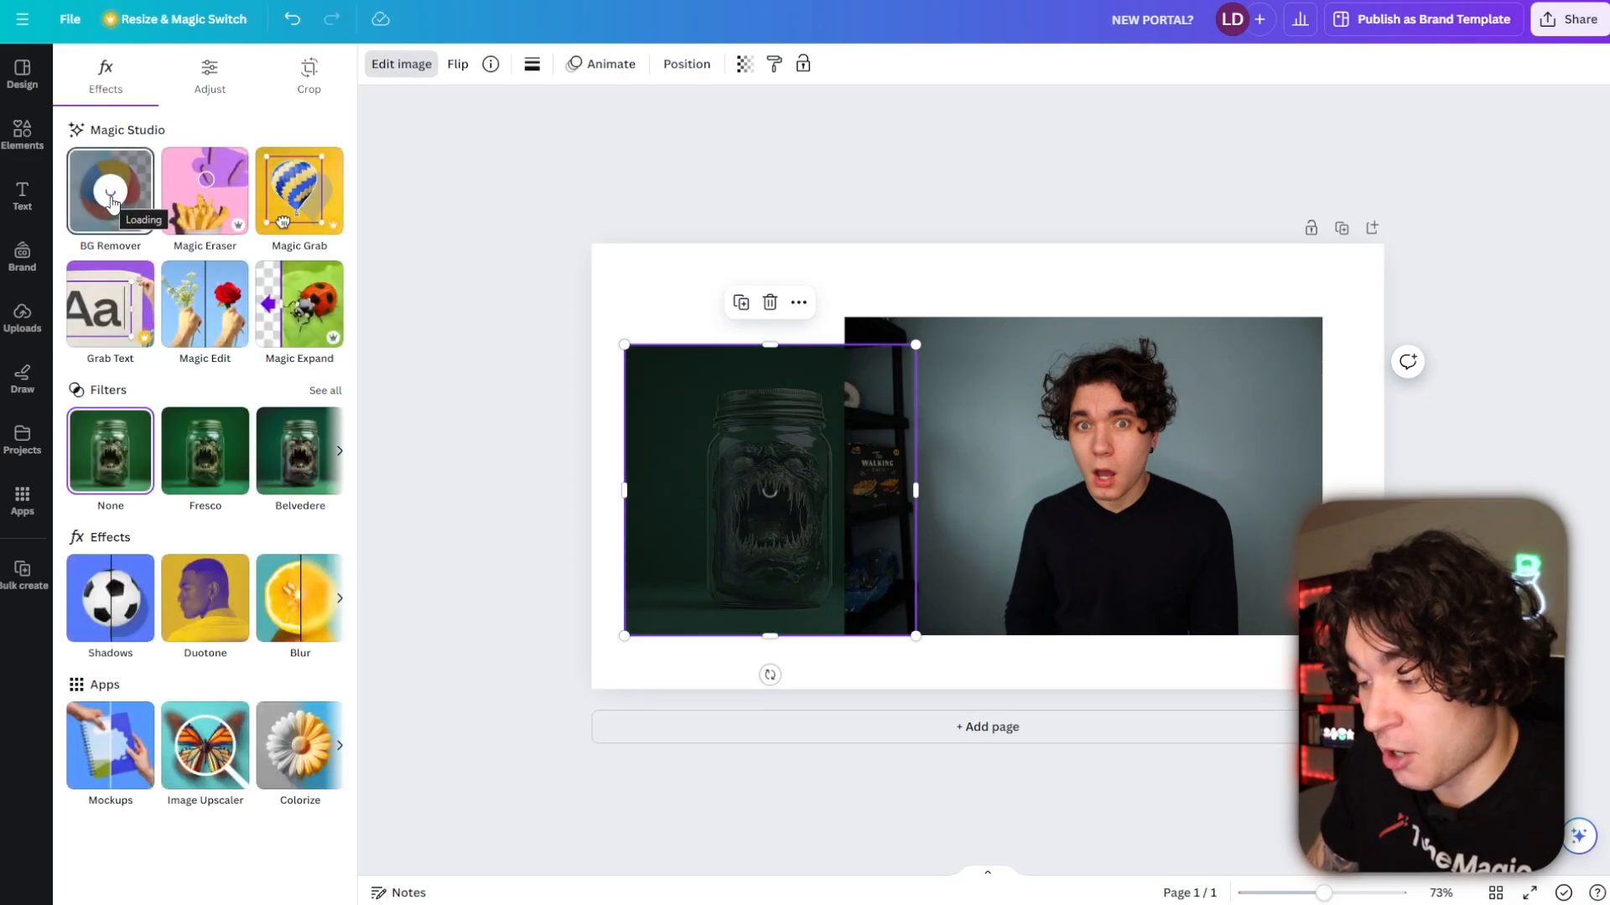
{"action": "left_click", "coordinate": [990, 445]}
{"action": "left_click", "coordinate": [115, 191]}
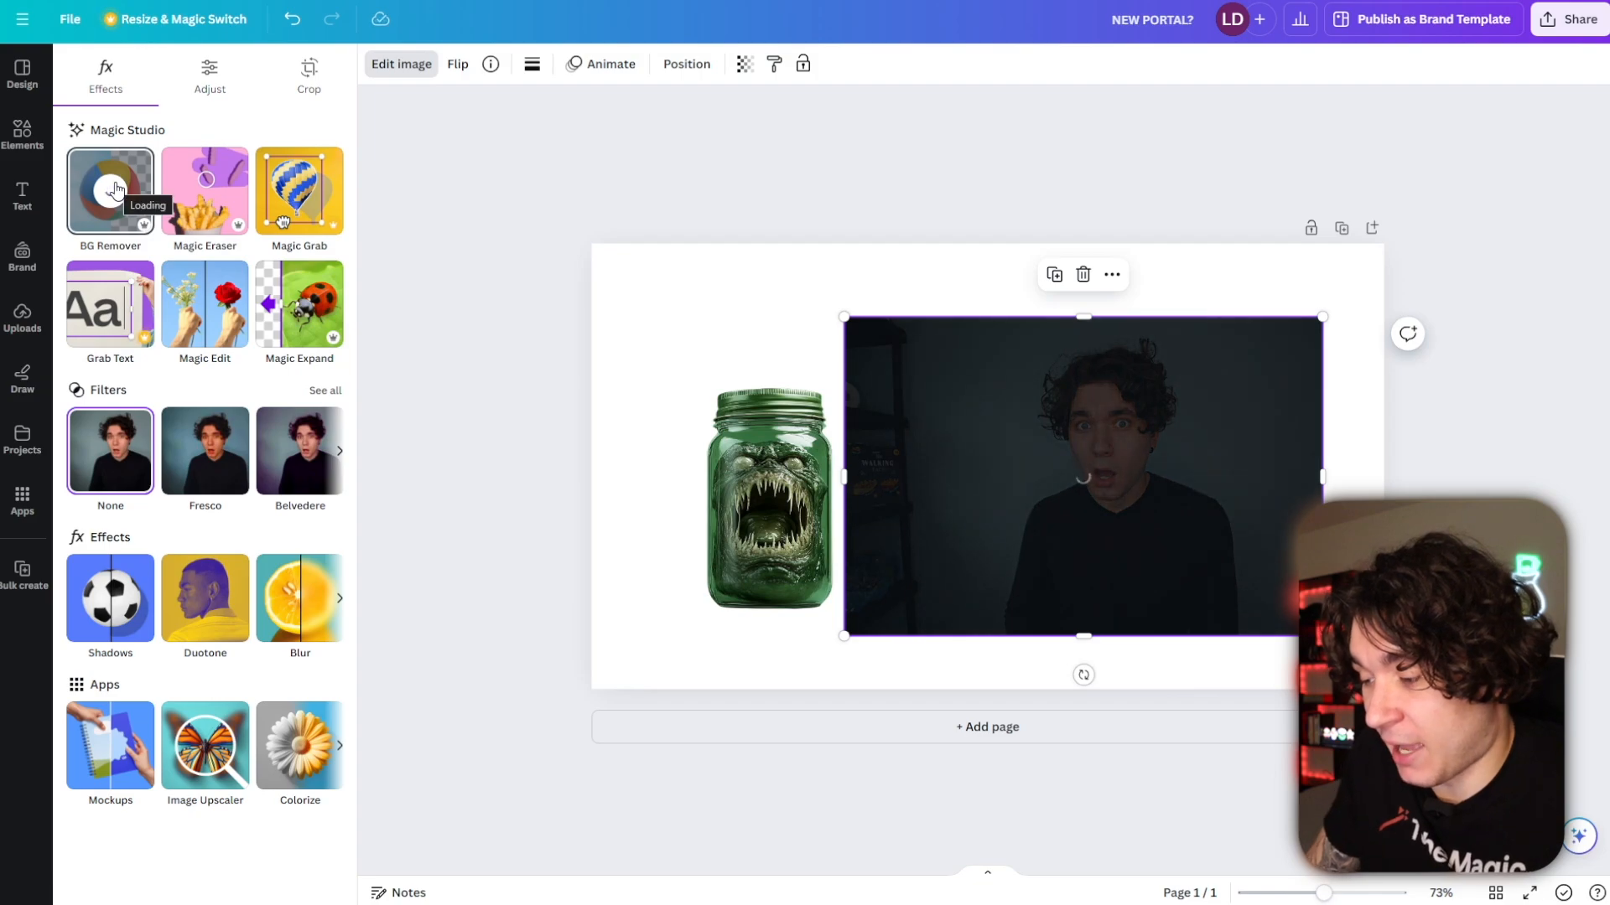
- Search the photo elements for "scary room" and add the empty blue-grey concrete room to the page
{"action": "left_click", "coordinate": [22, 135]}
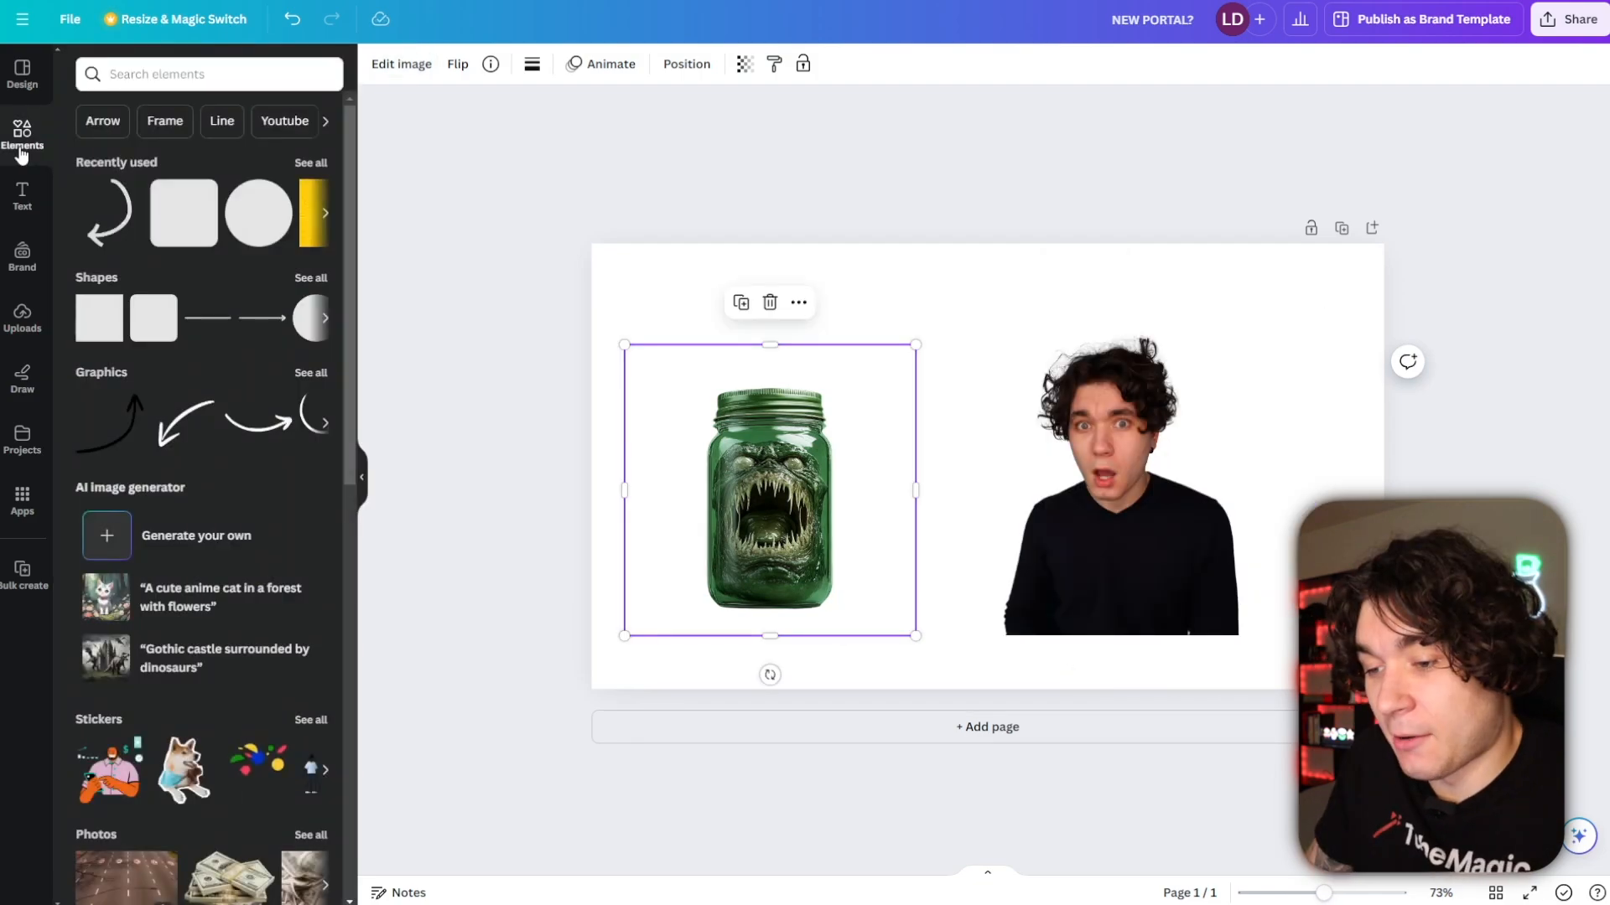
{"action": "left_click", "coordinate": [159, 75]}
{"action": "type", "text": "scary room"}
{"action": "key", "text": "Return"}
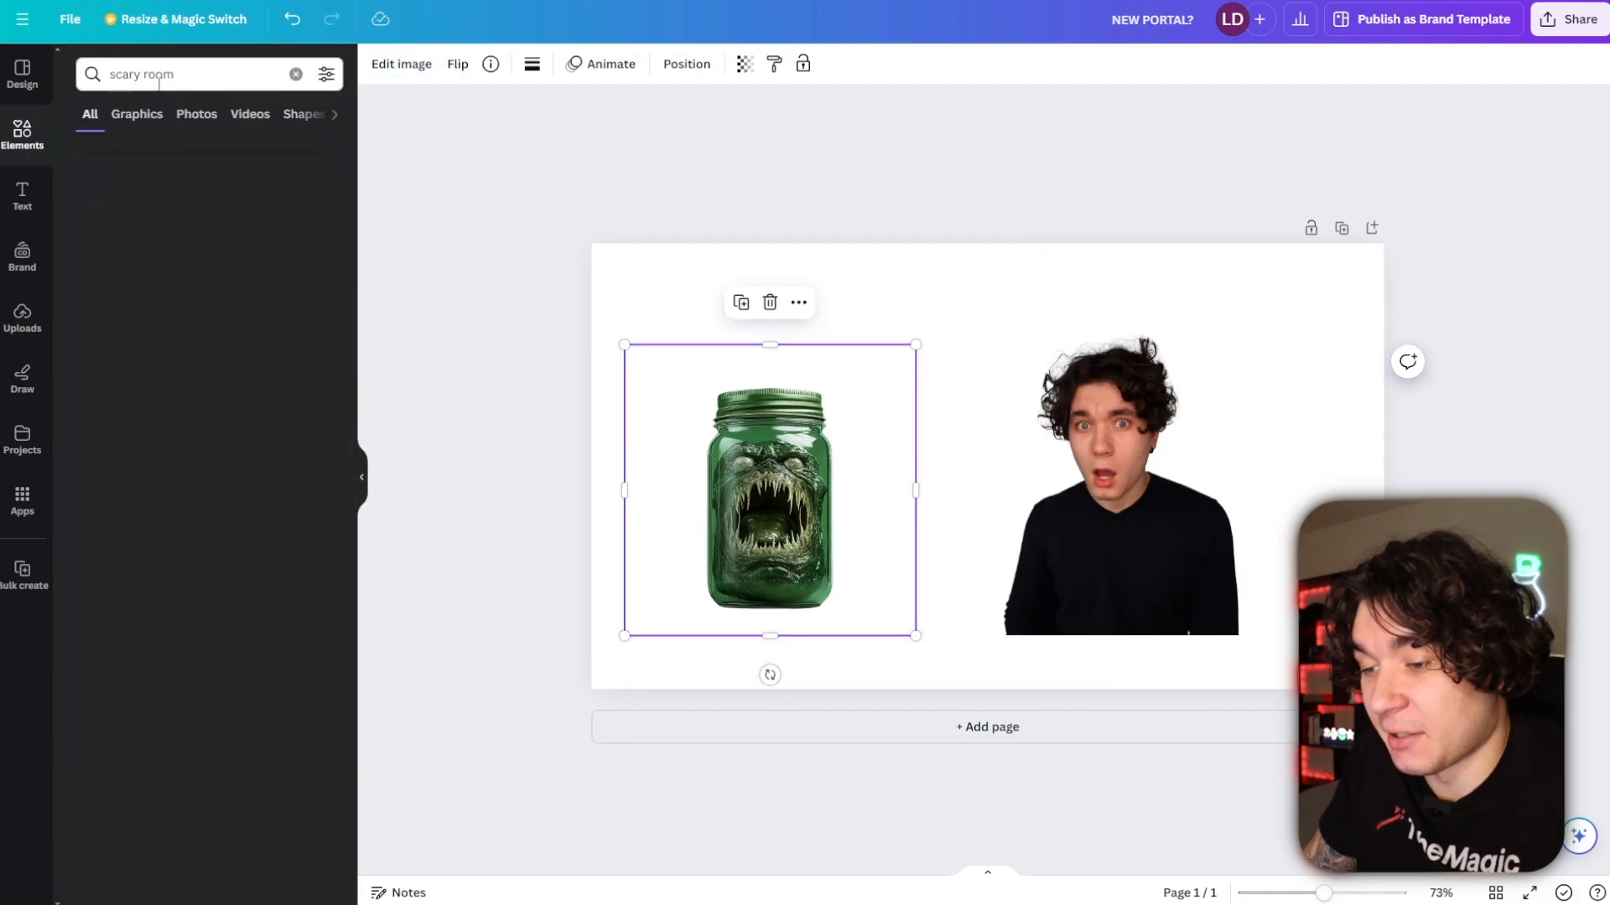
{"action": "left_click", "coordinate": [212, 118]}
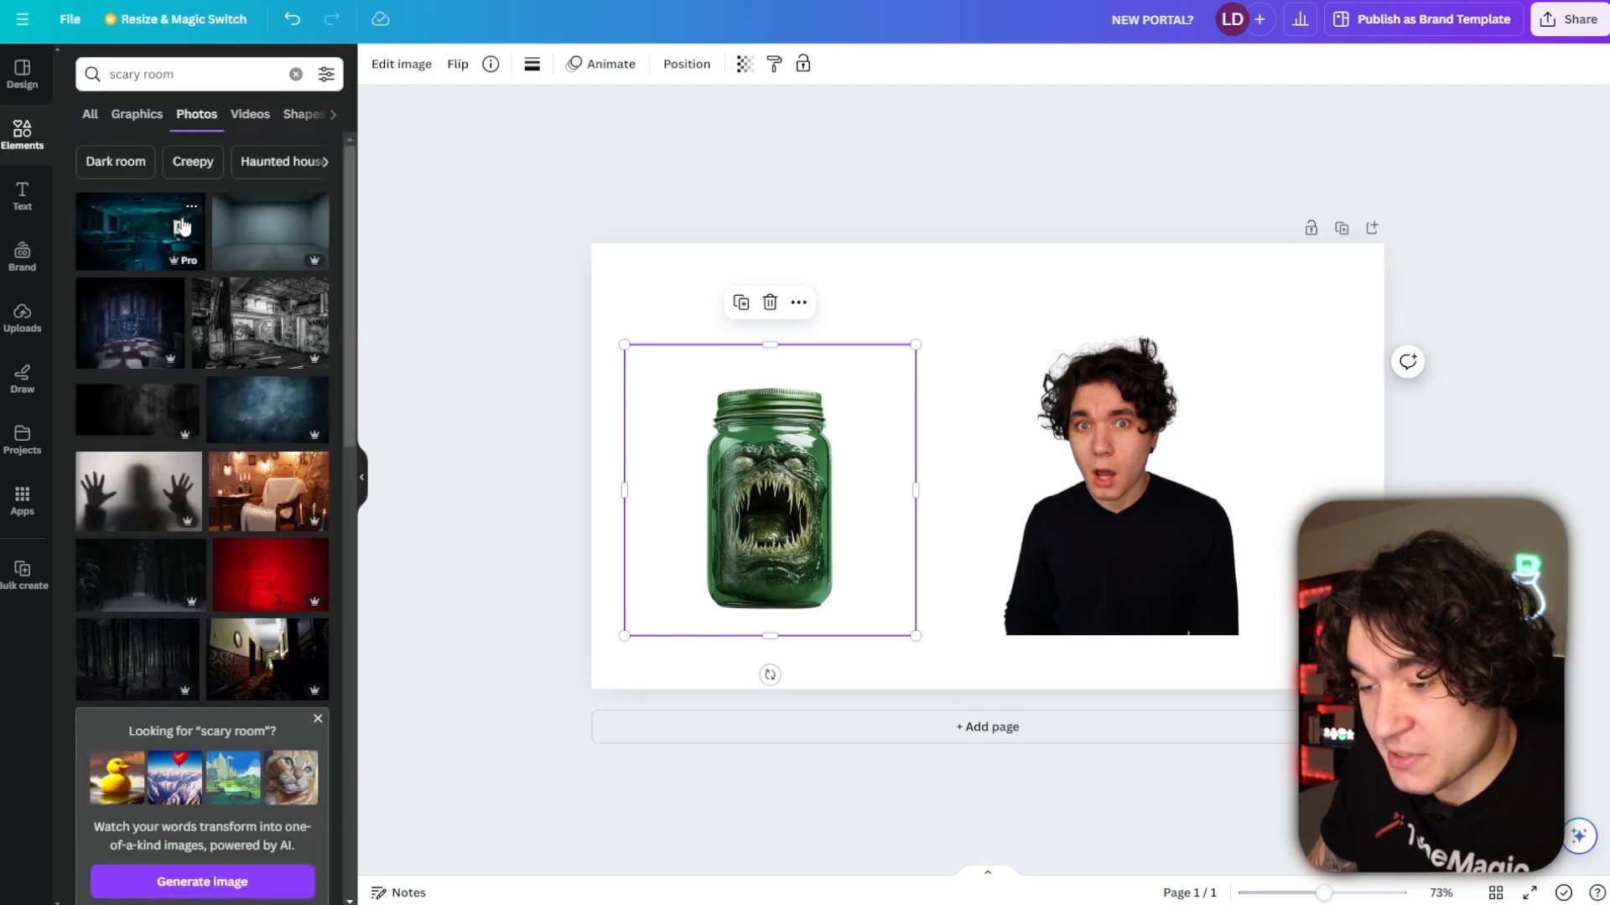
{"action": "left_click", "coordinate": [250, 241]}
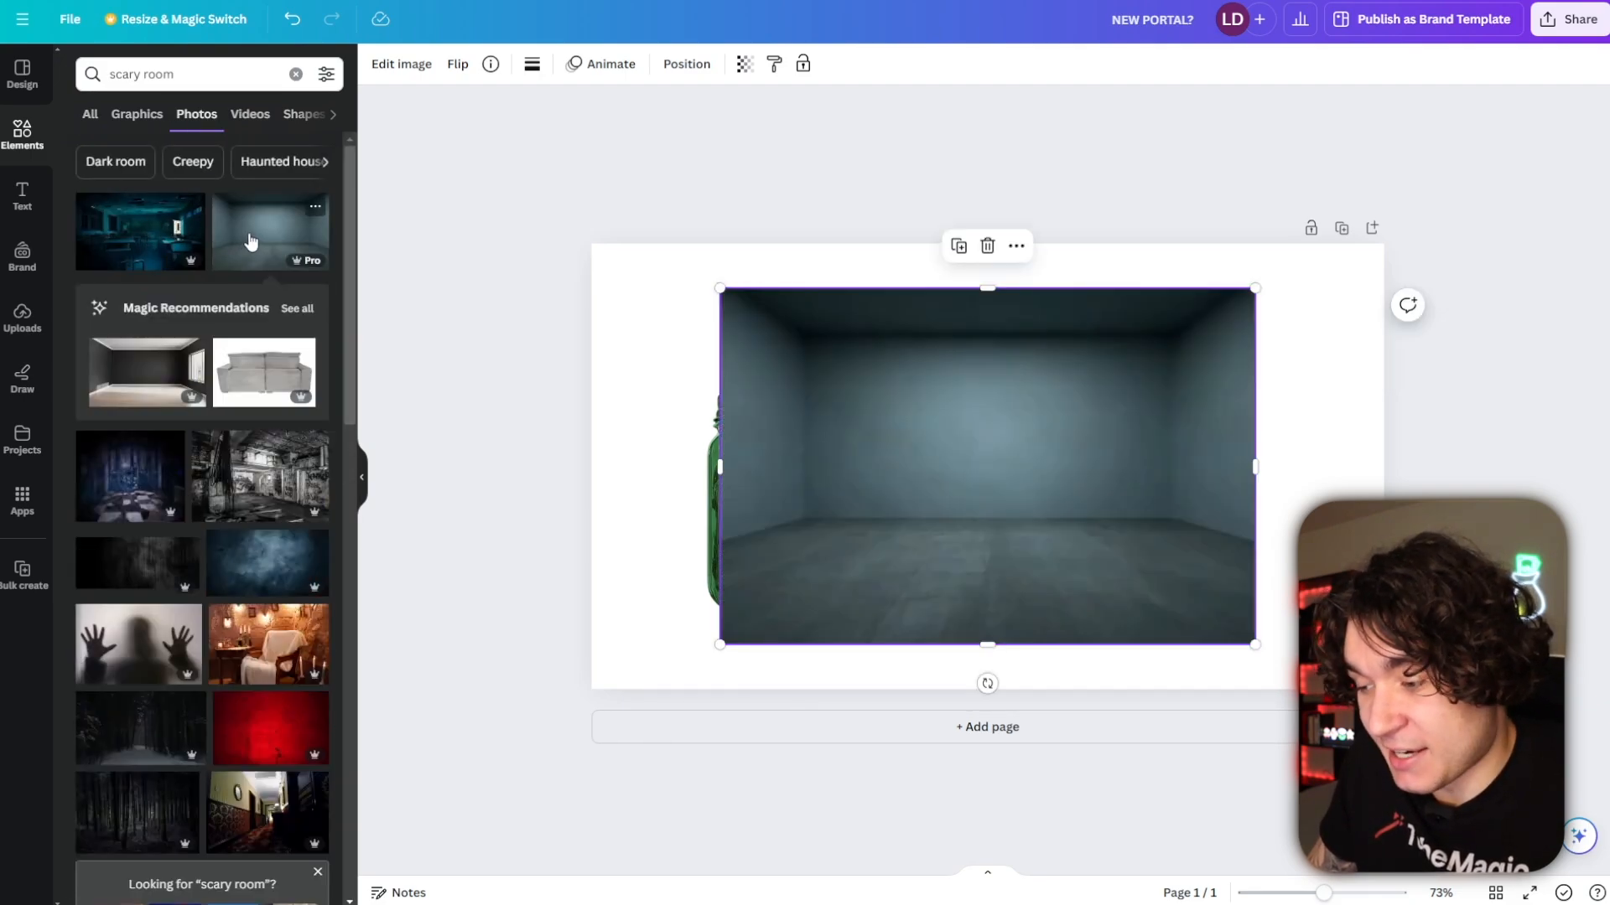
- Enlarge the room photo to fill the canvas and move its layer behind the jar and the man
{"action": "left_click_drag", "start_coordinate": [1021, 545], "coordinate": [837, 463]}
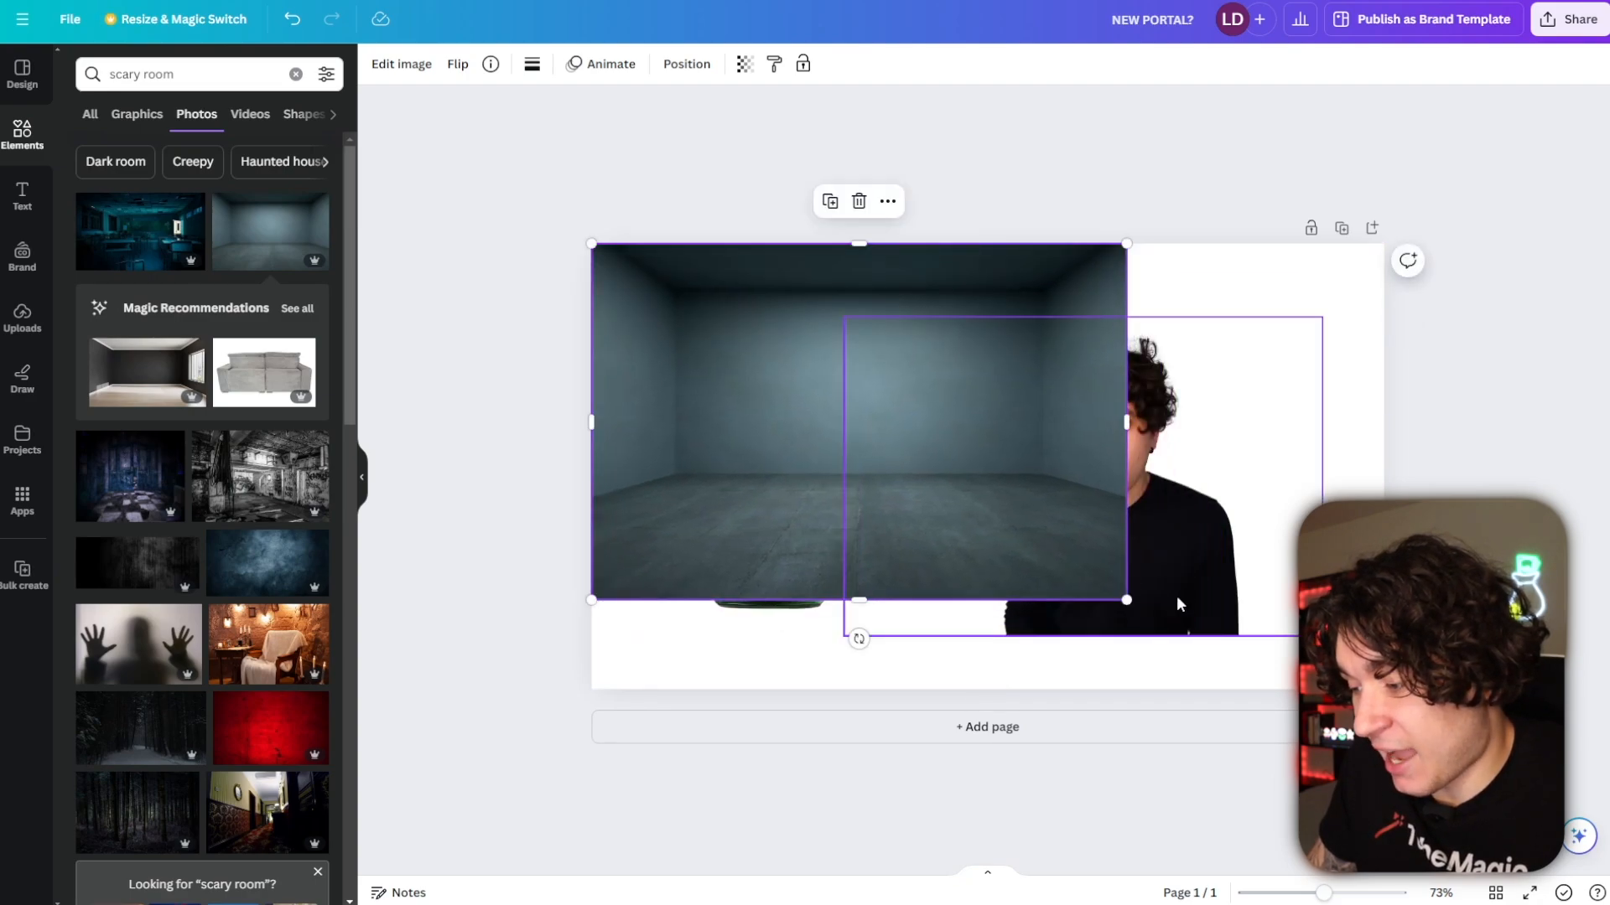
{"action": "left_click_drag", "start_coordinate": [1126, 600], "coordinate": [1439, 809]}
{"action": "left_click_drag", "start_coordinate": [1080, 522], "coordinate": [1057, 474]}
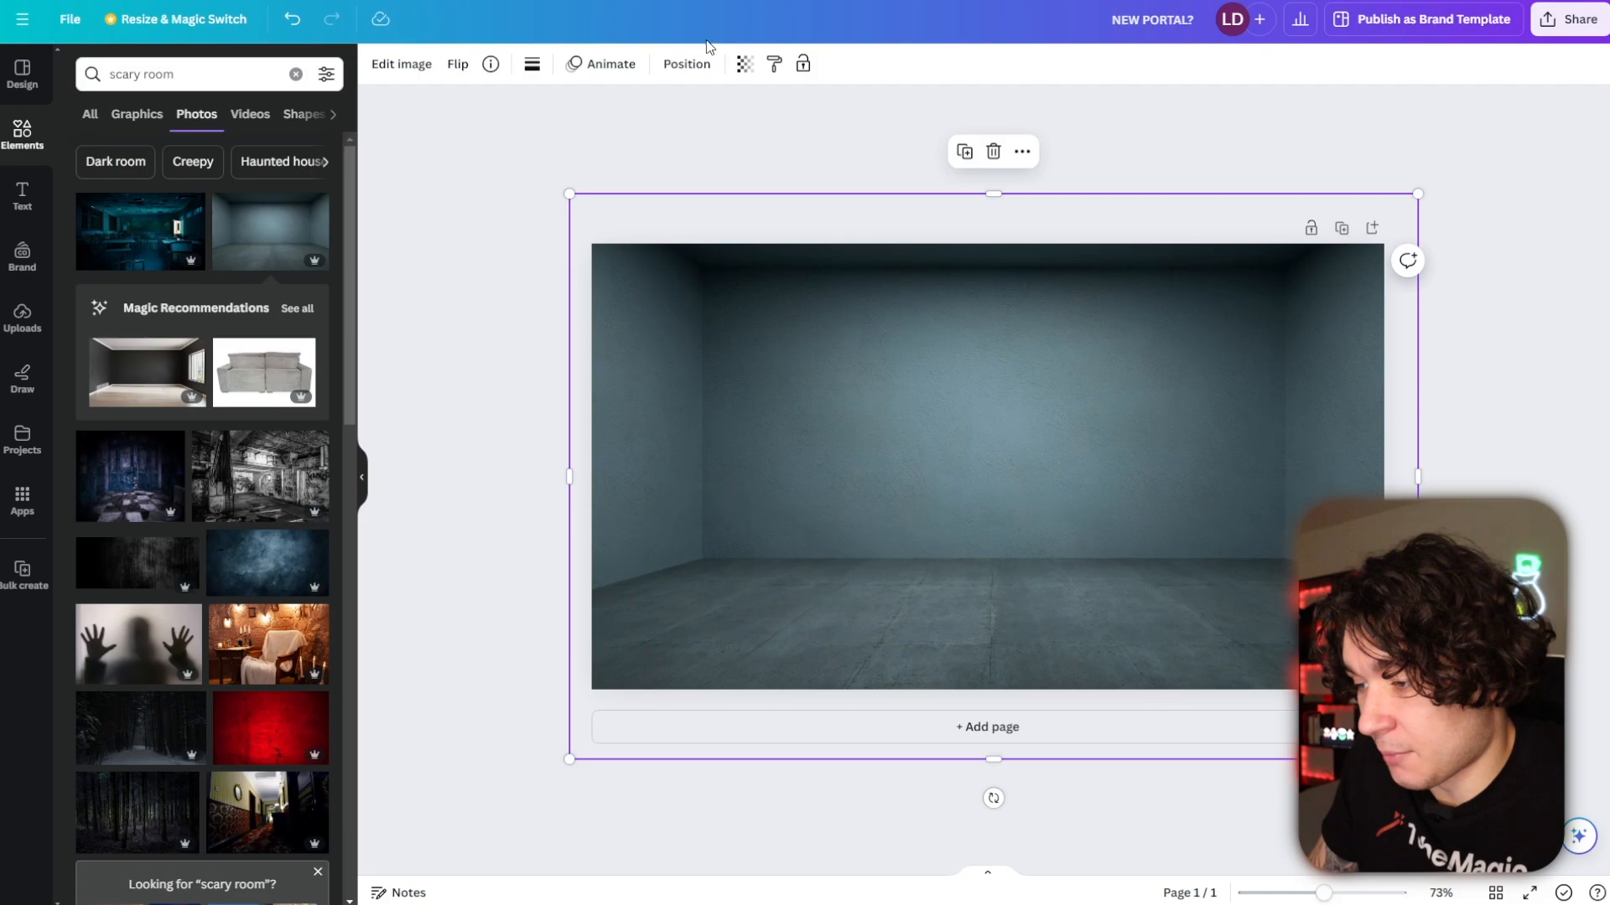
{"action": "left_click", "coordinate": [687, 64]}
{"action": "left_click_drag", "start_coordinate": [240, 173], "coordinate": [209, 297]}
- Darken the concrete room photo by setting its brightness to -94 and increasing its vignette
{"action": "left_click", "coordinate": [400, 64]}
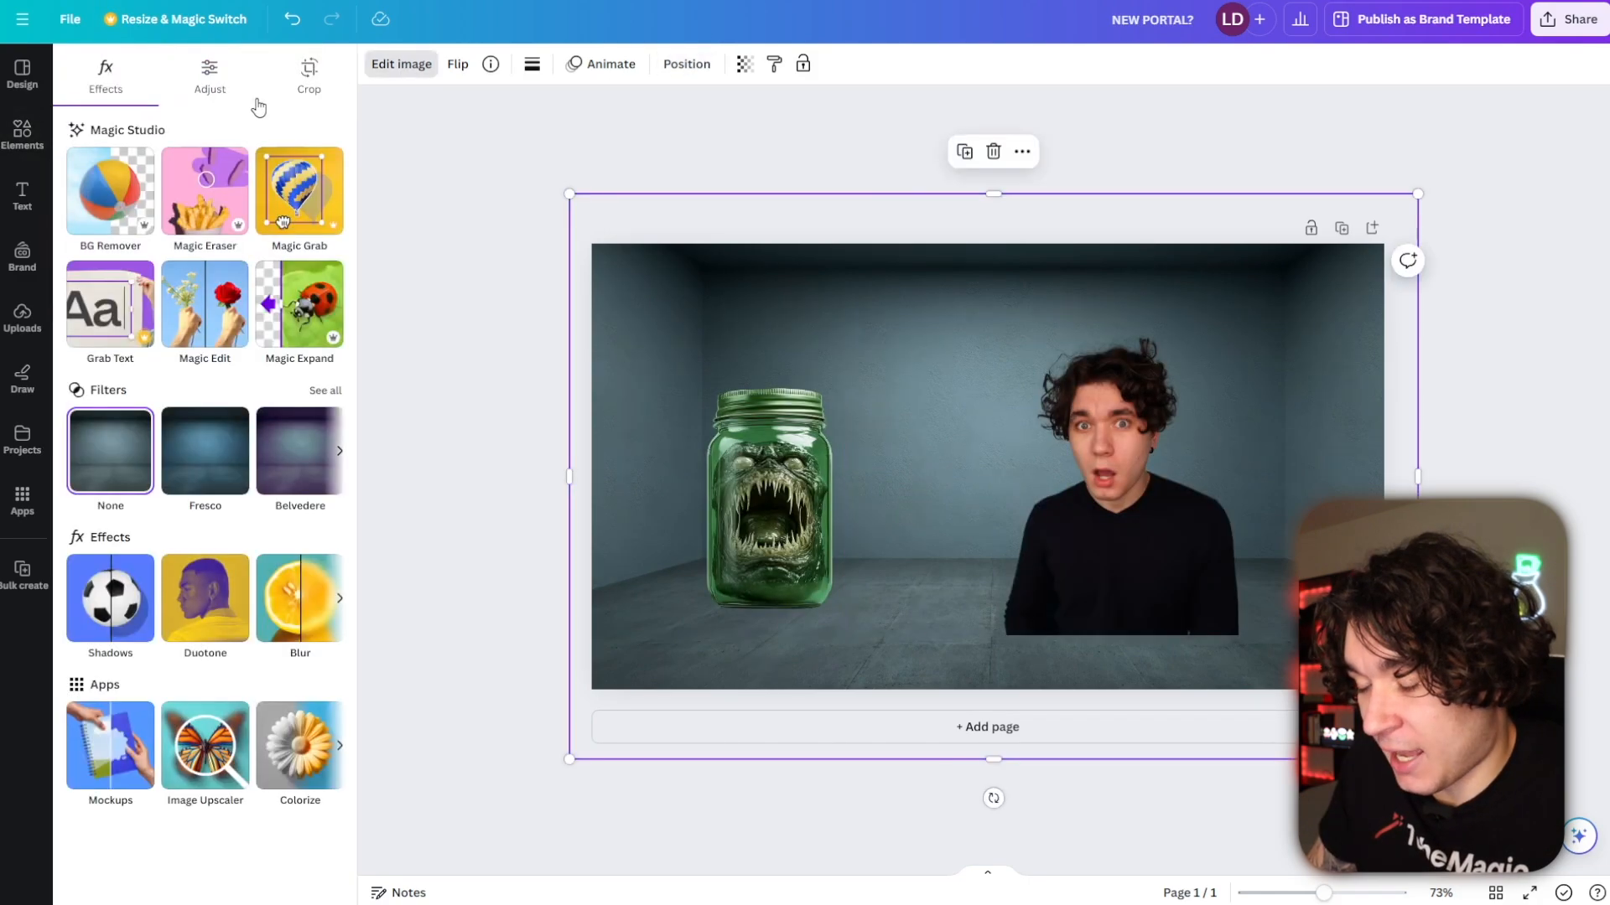
{"action": "left_click", "coordinate": [214, 71]}
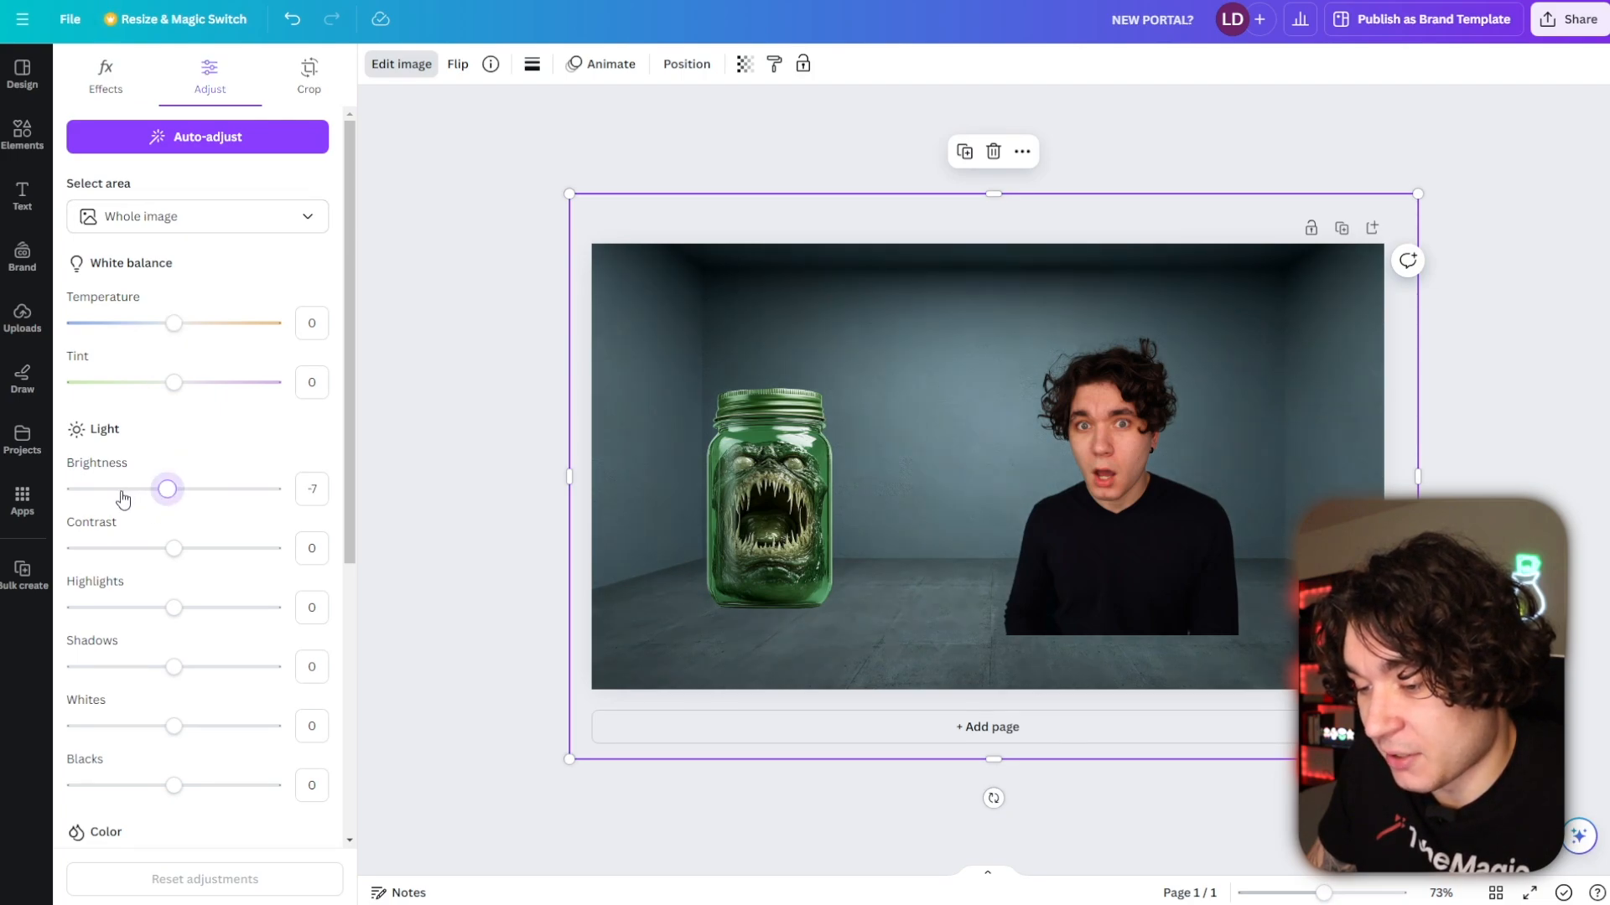
{"action": "left_click_drag", "start_coordinate": [119, 501], "coordinate": [81, 498]}
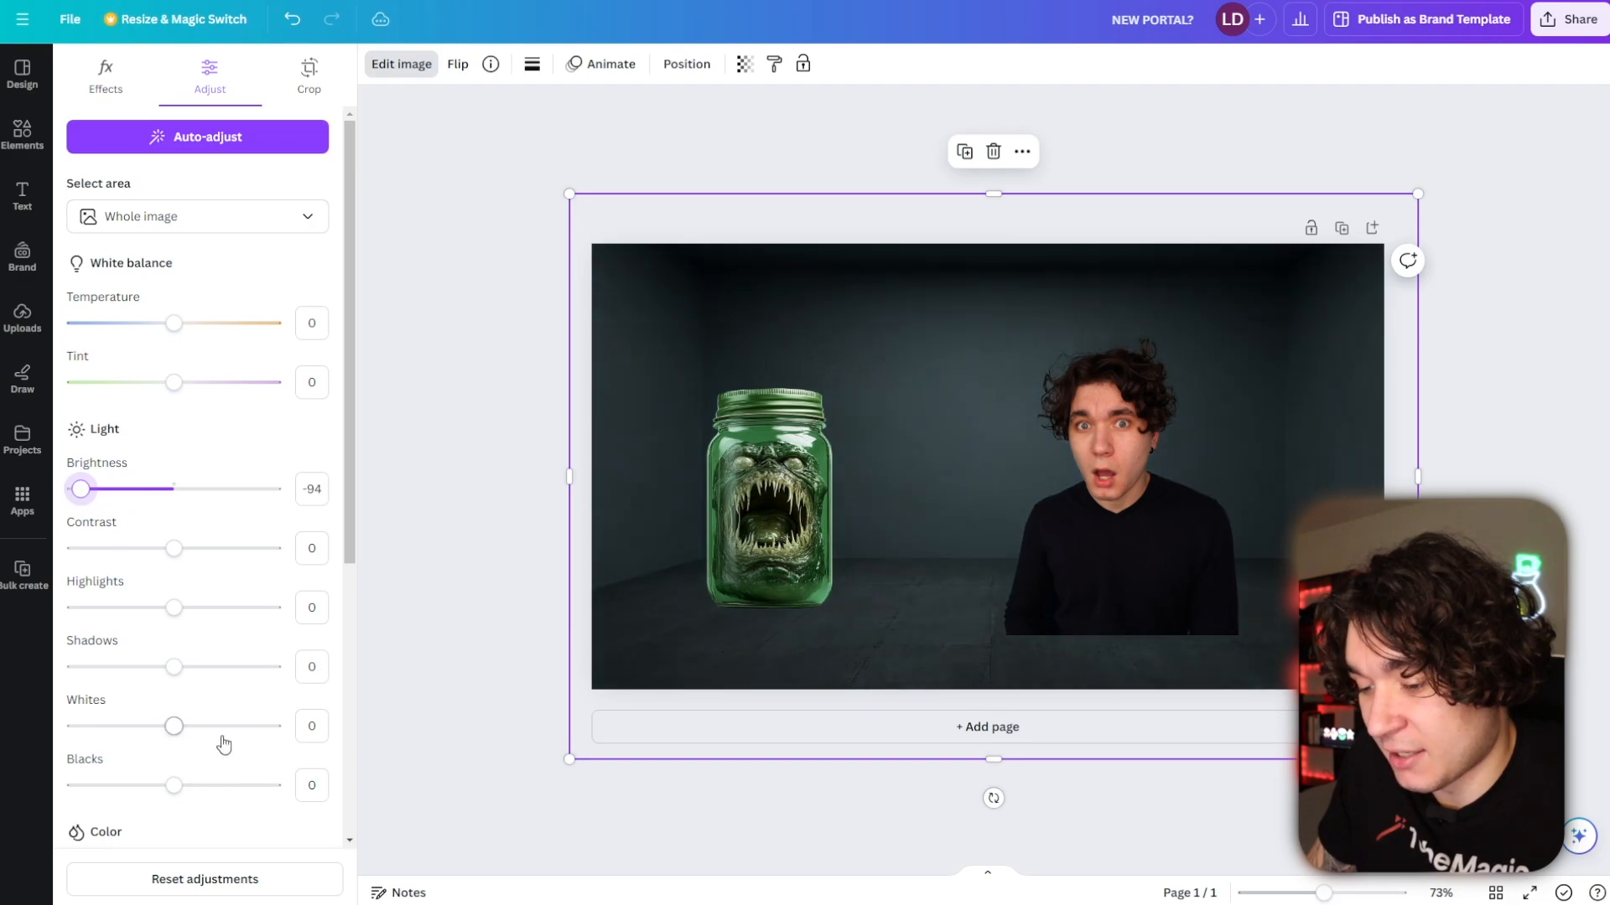
{"action": "scroll", "coordinate": [224, 745], "scroll_direction": "down", "scroll_amount": 5}
{"action": "left_click_drag", "start_coordinate": [173, 817], "coordinate": [217, 819]}
- Enlarge the shocked man cutout and place it beside the jar with his whole head inside the canvas
{"action": "left_click_drag", "start_coordinate": [827, 276], "coordinate": [606, 165]}
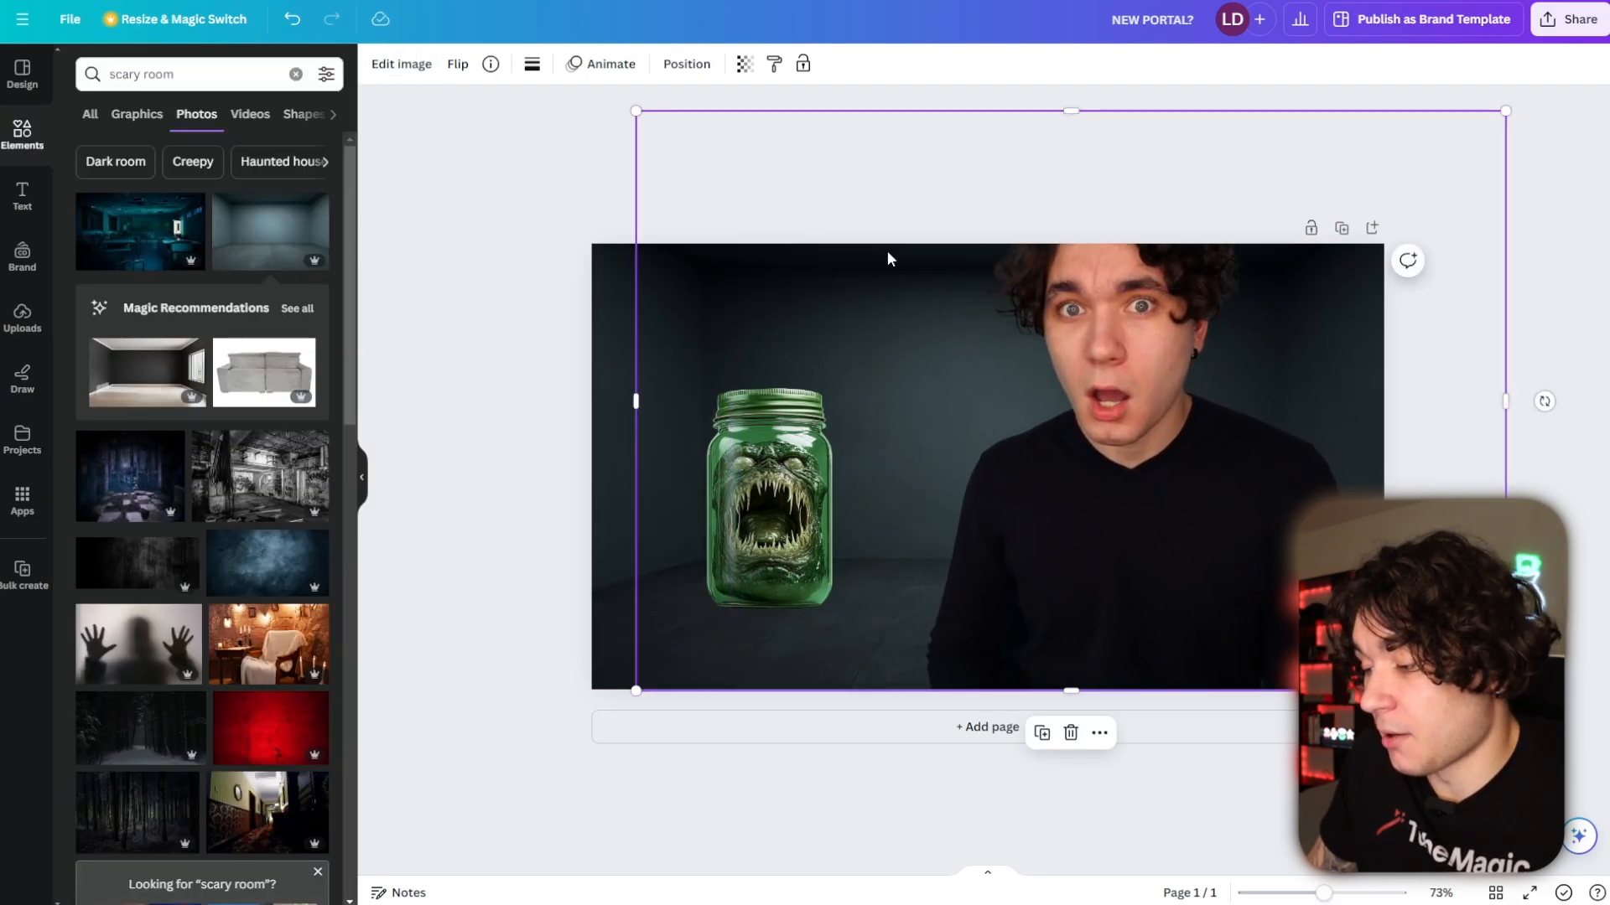
{"action": "left_click_drag", "start_coordinate": [1074, 412], "coordinate": [1107, 501]}
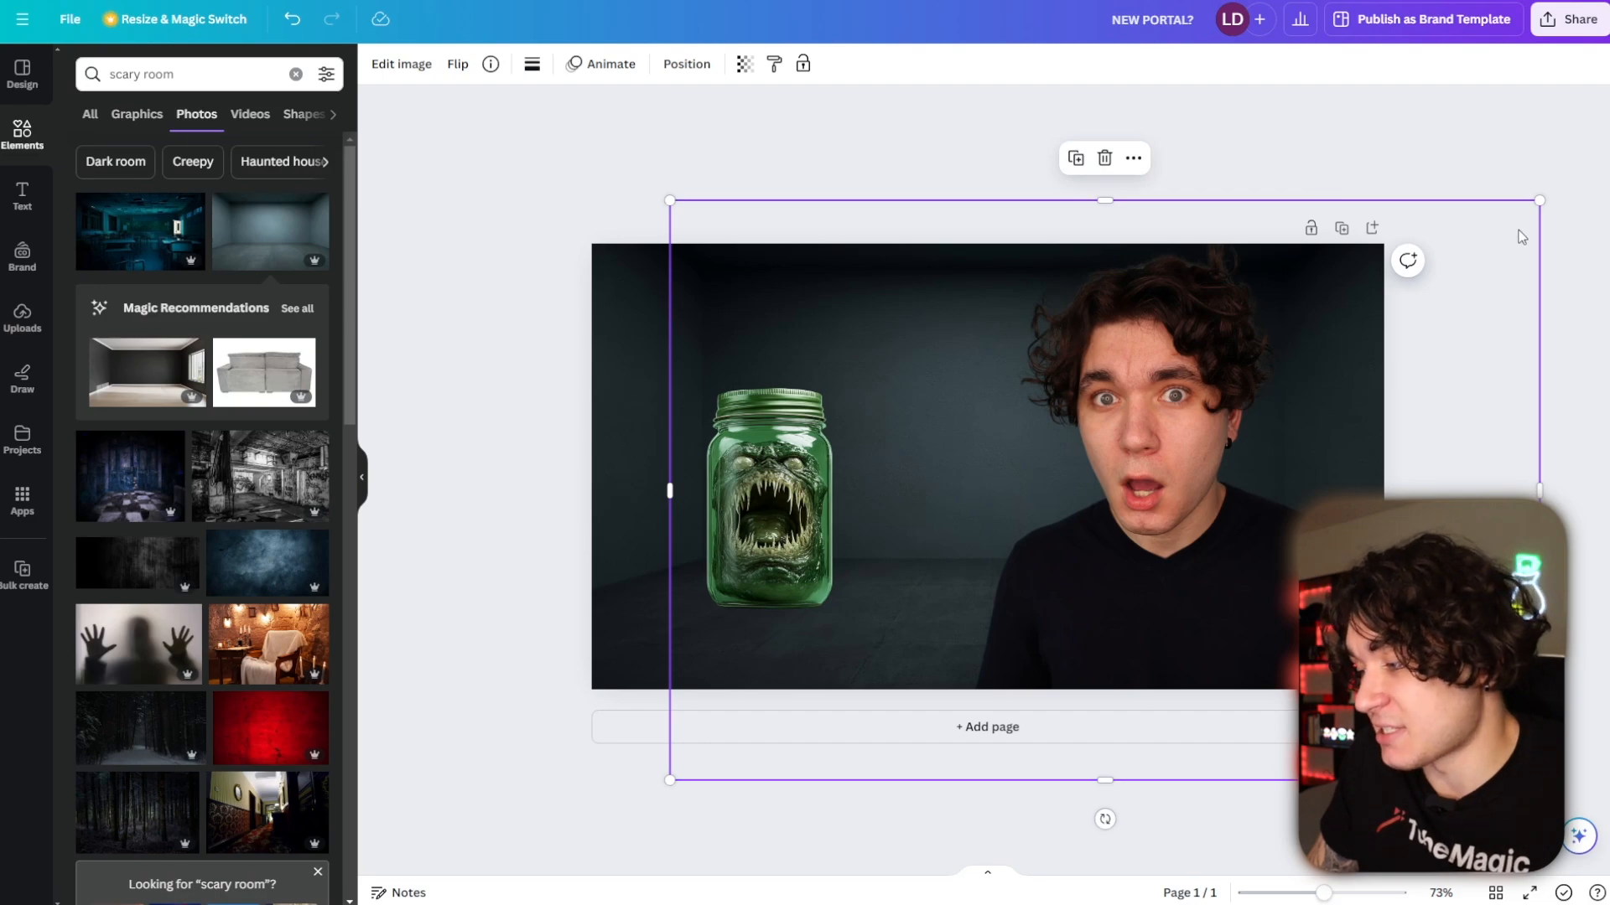
{"action": "left_click_drag", "start_coordinate": [1194, 452], "coordinate": [1205, 469]}
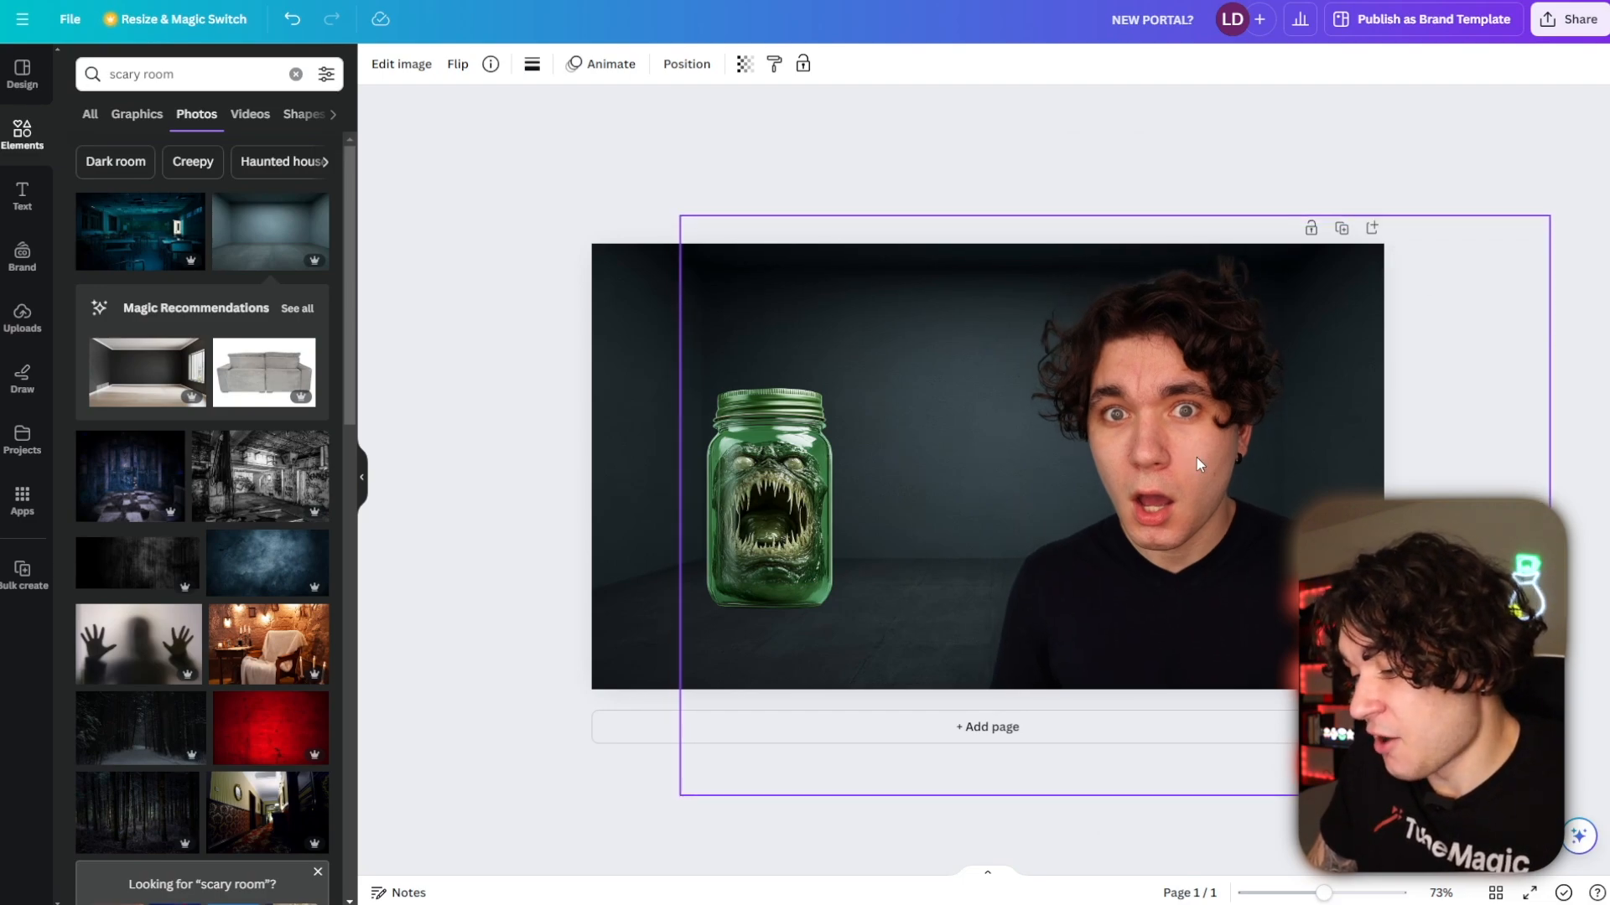
- Enlarge the monster jar and reposition it in the room on the opposite side from the man
{"action": "left_click", "coordinate": [734, 476]}
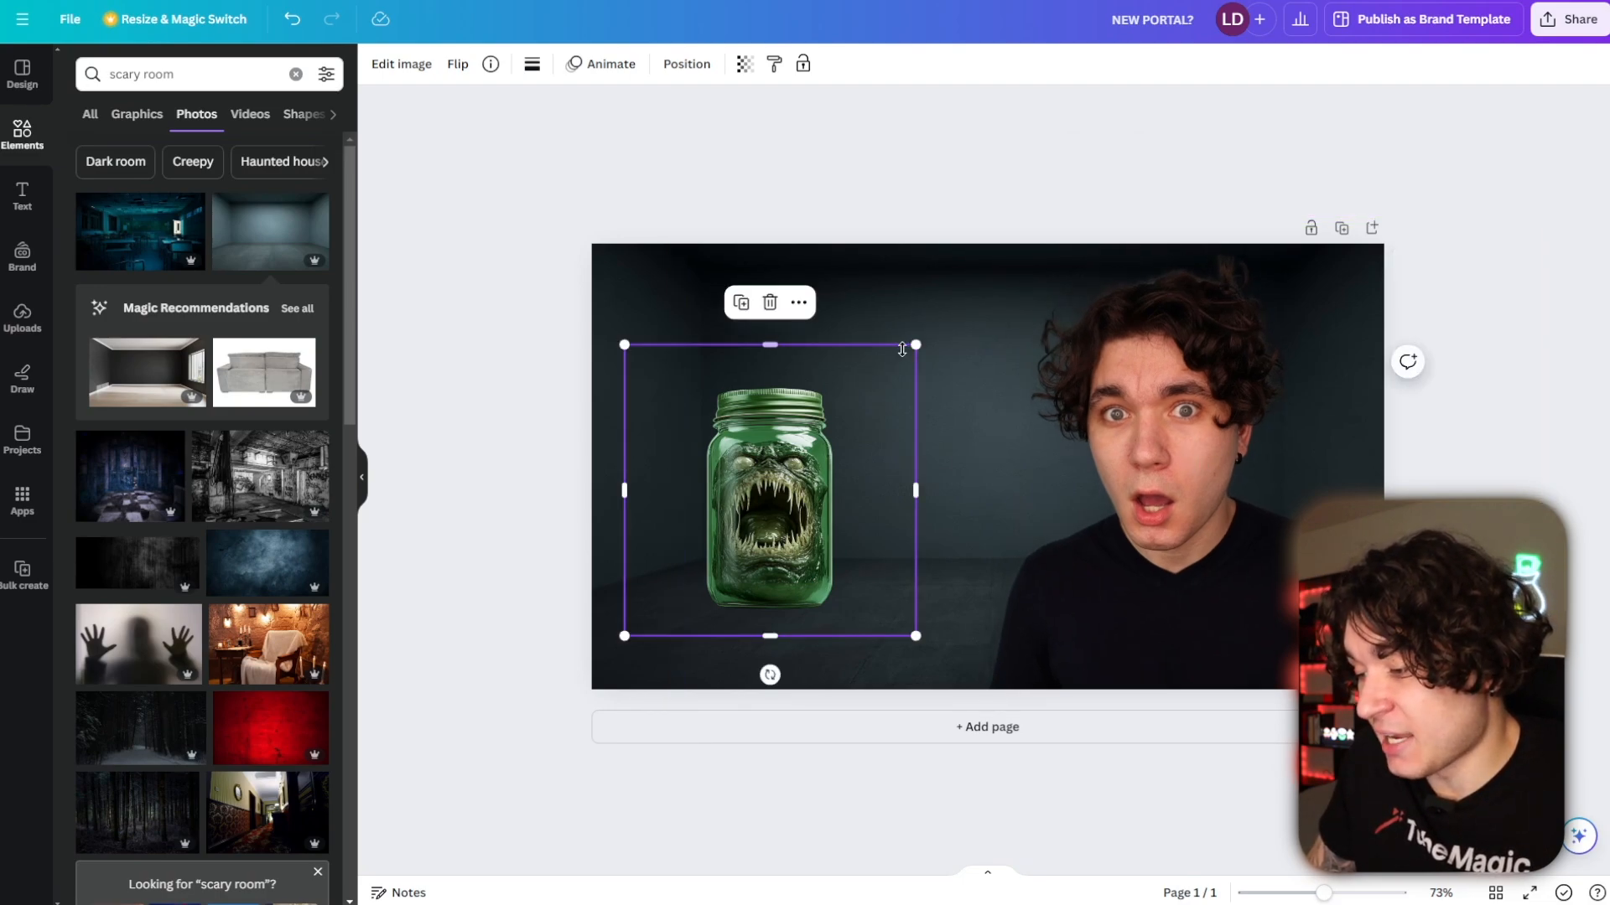
{"action": "left_click_drag", "start_coordinate": [912, 344], "coordinate": [1191, 243]}
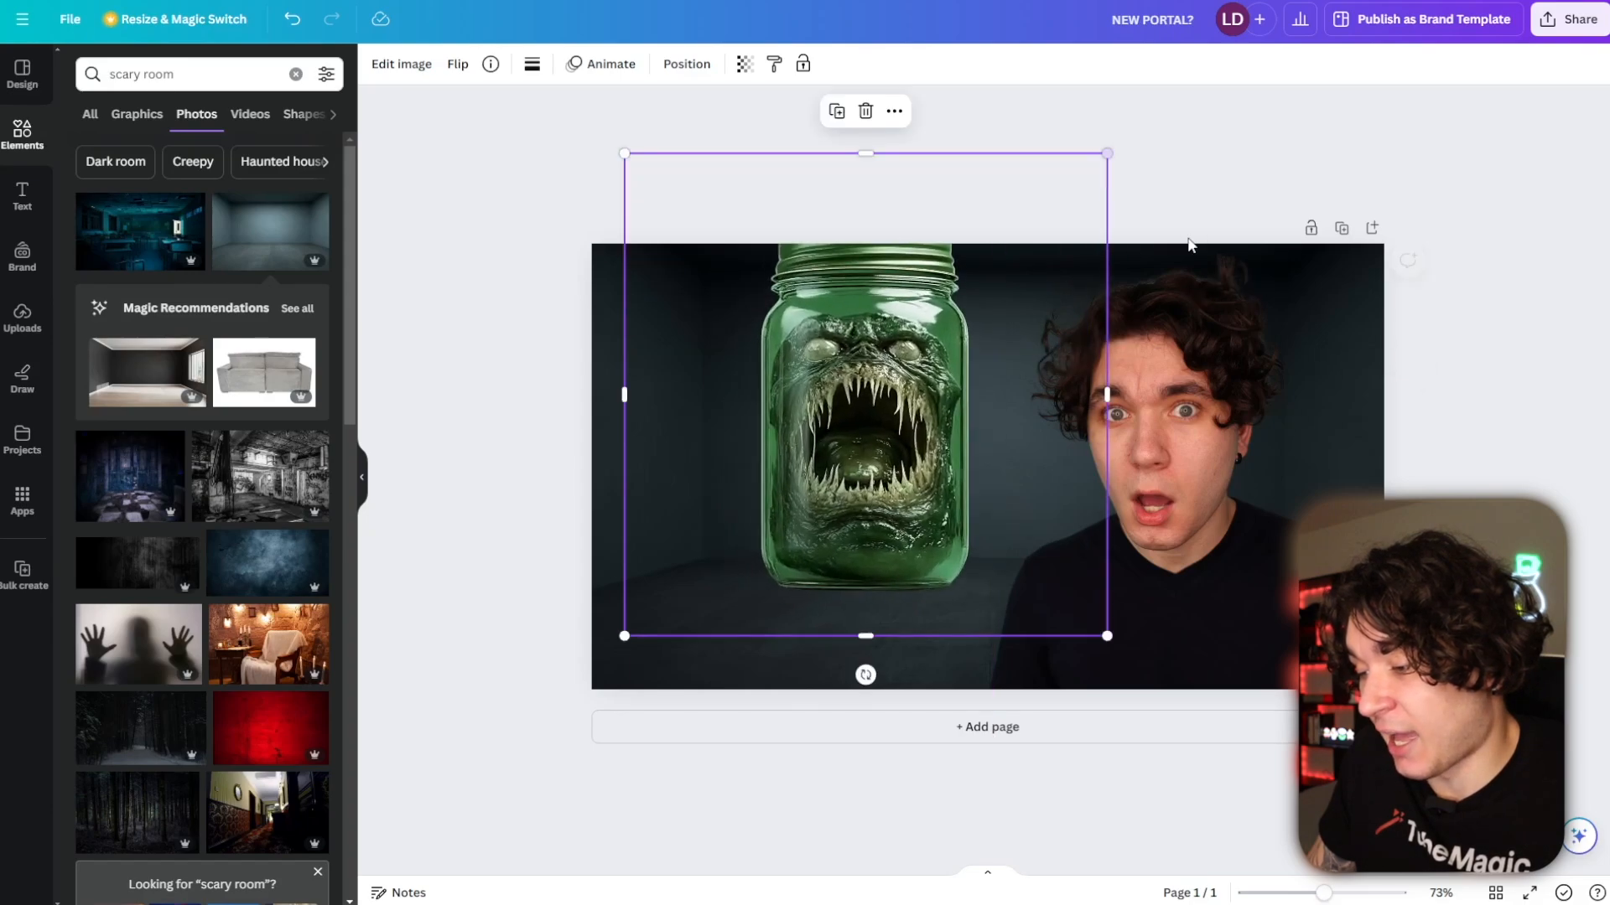
{"action": "left_click_drag", "start_coordinate": [778, 504], "coordinate": [750, 575]}
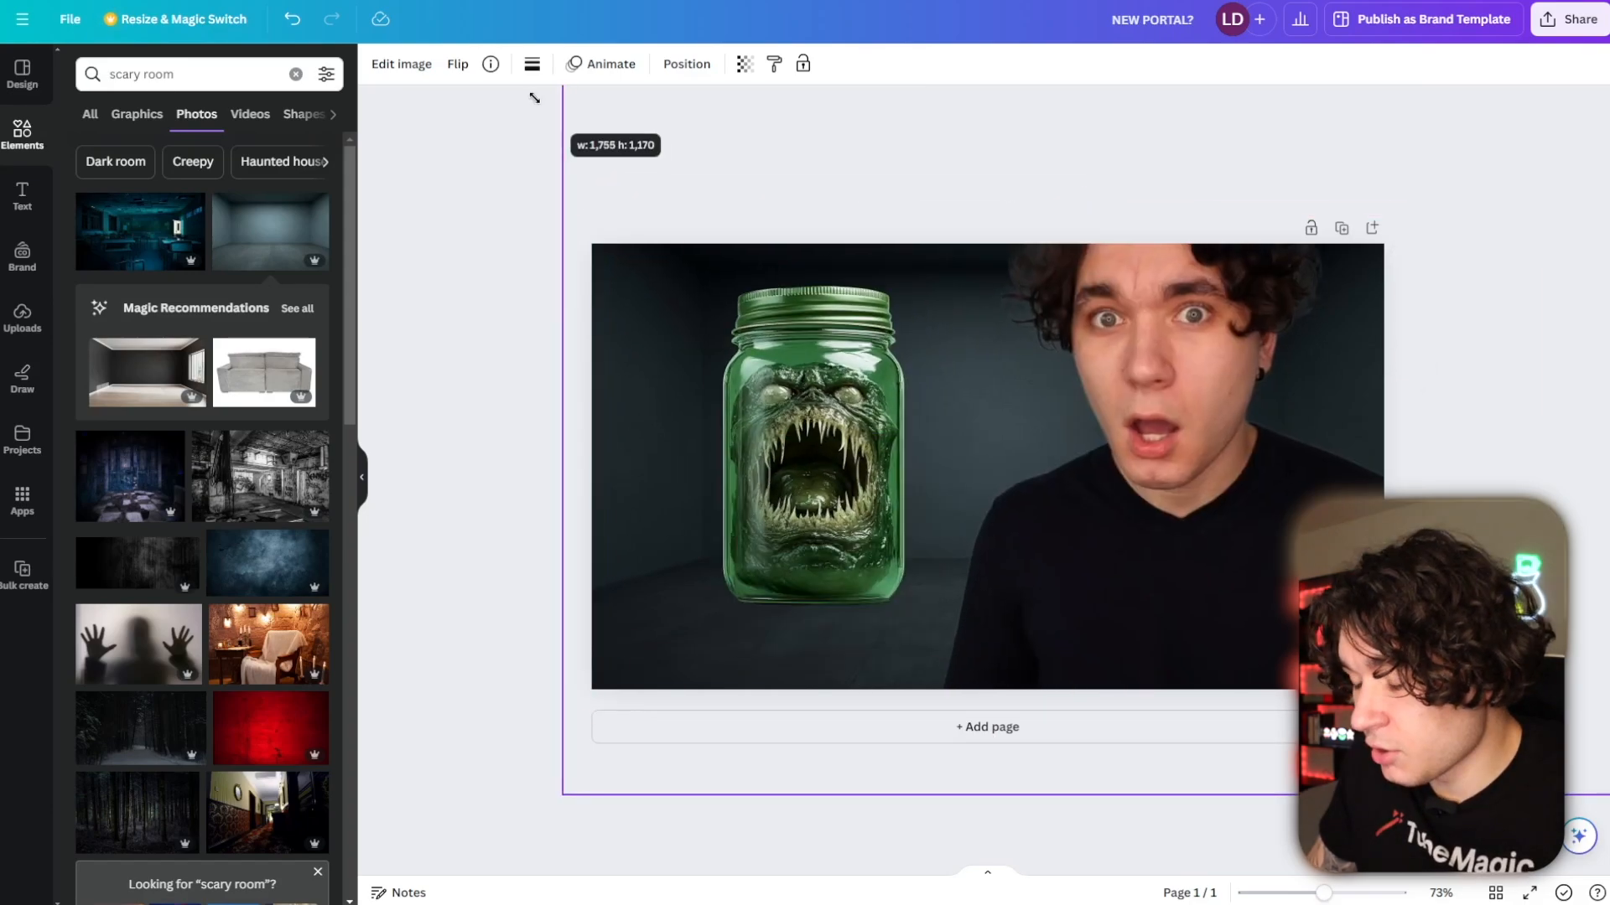
- Enlarge the man cutout to about 1,755 × 1,170 and lower it so his hair meets the canvas's upper edge
{"action": "left_click_drag", "start_coordinate": [533, 99], "coordinate": [537, 99]}
{"action": "left_click_drag", "start_coordinate": [1195, 431], "coordinate": [1185, 505]}
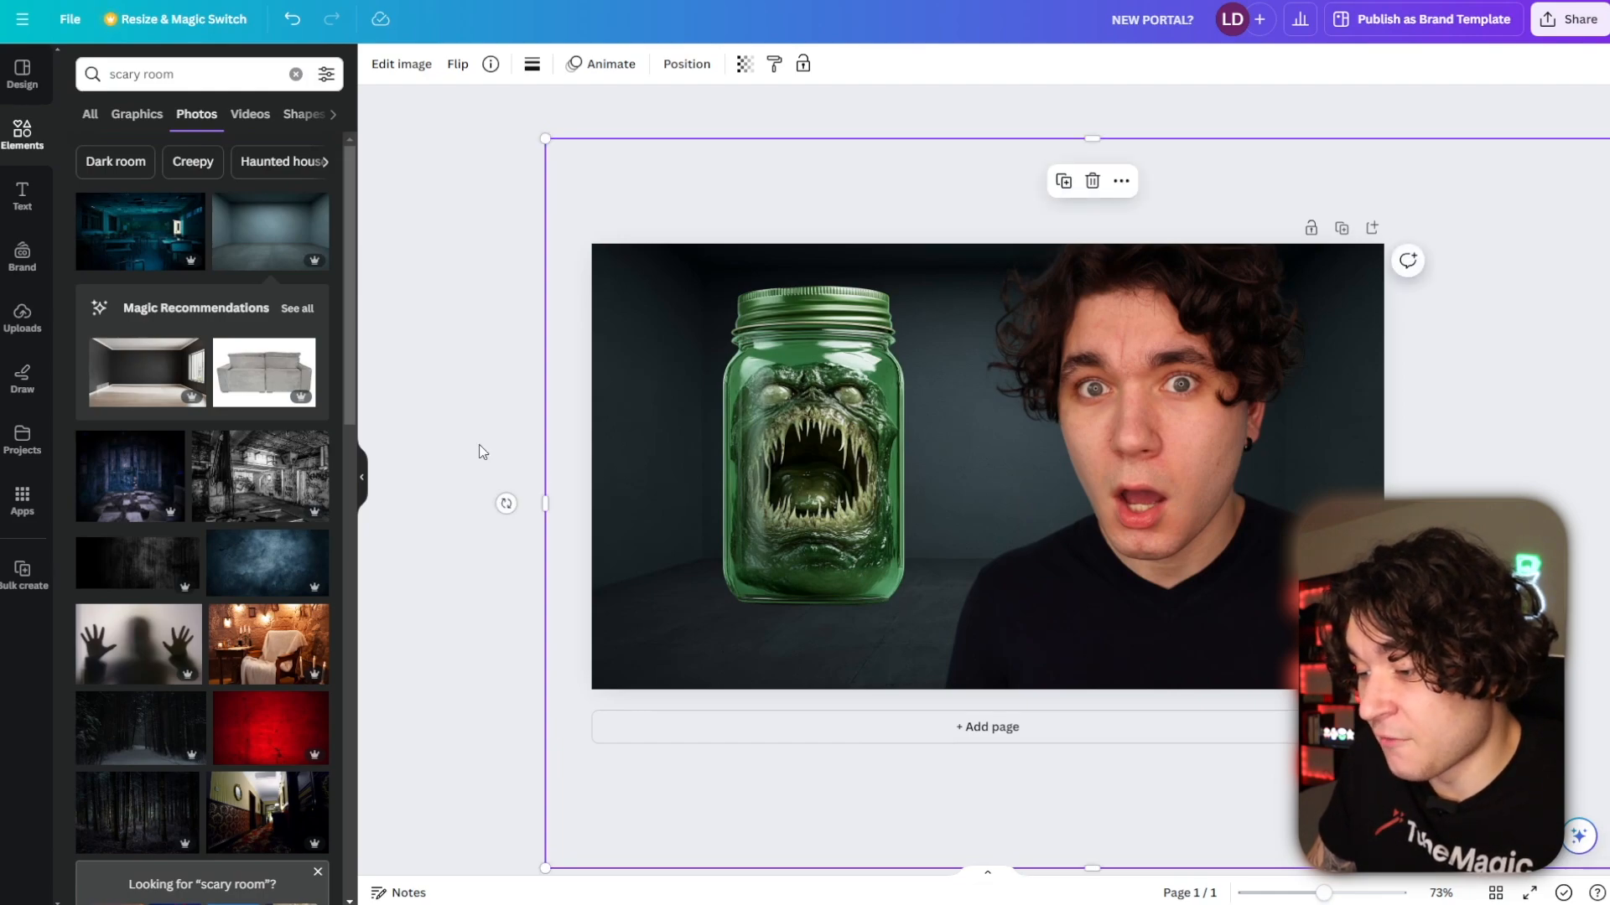
{"action": "left_click", "coordinate": [464, 416]}
- Reorder the layers so the monster jar sits in front of the man
{"action": "left_click", "coordinate": [790, 426]}
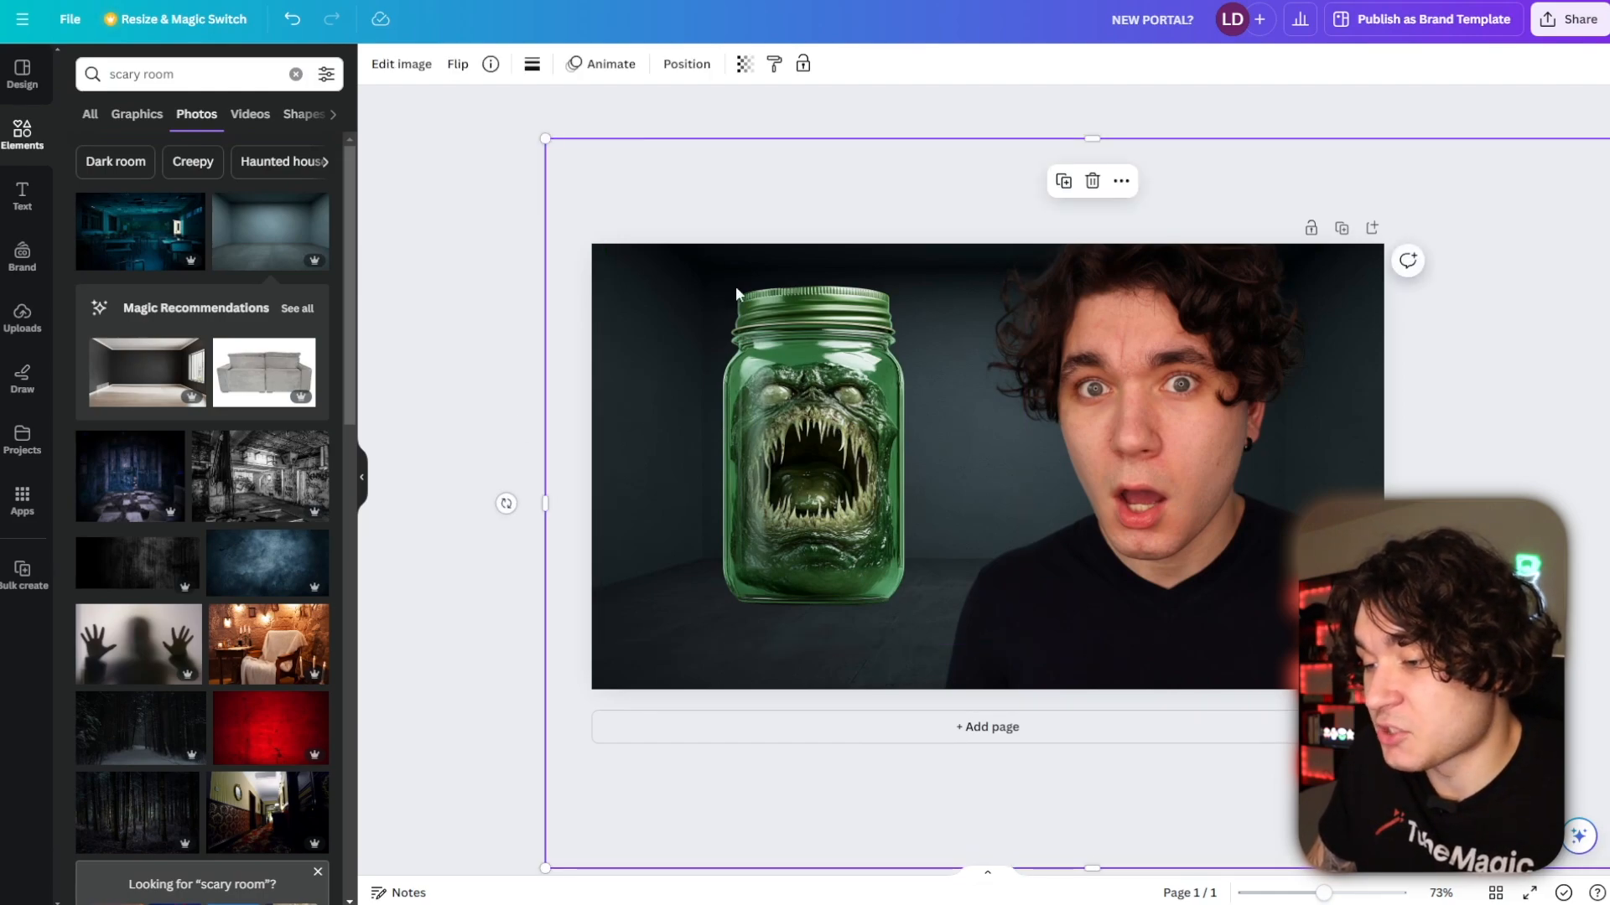
{"action": "left_click", "coordinate": [686, 64]}
{"action": "left_click_drag", "start_coordinate": [221, 173], "coordinate": [220, 245]}
- Enlarge the monster jar slightly and shift it away from the man, leaving space beneath it for a caption
{"action": "left_click", "coordinate": [760, 470]}
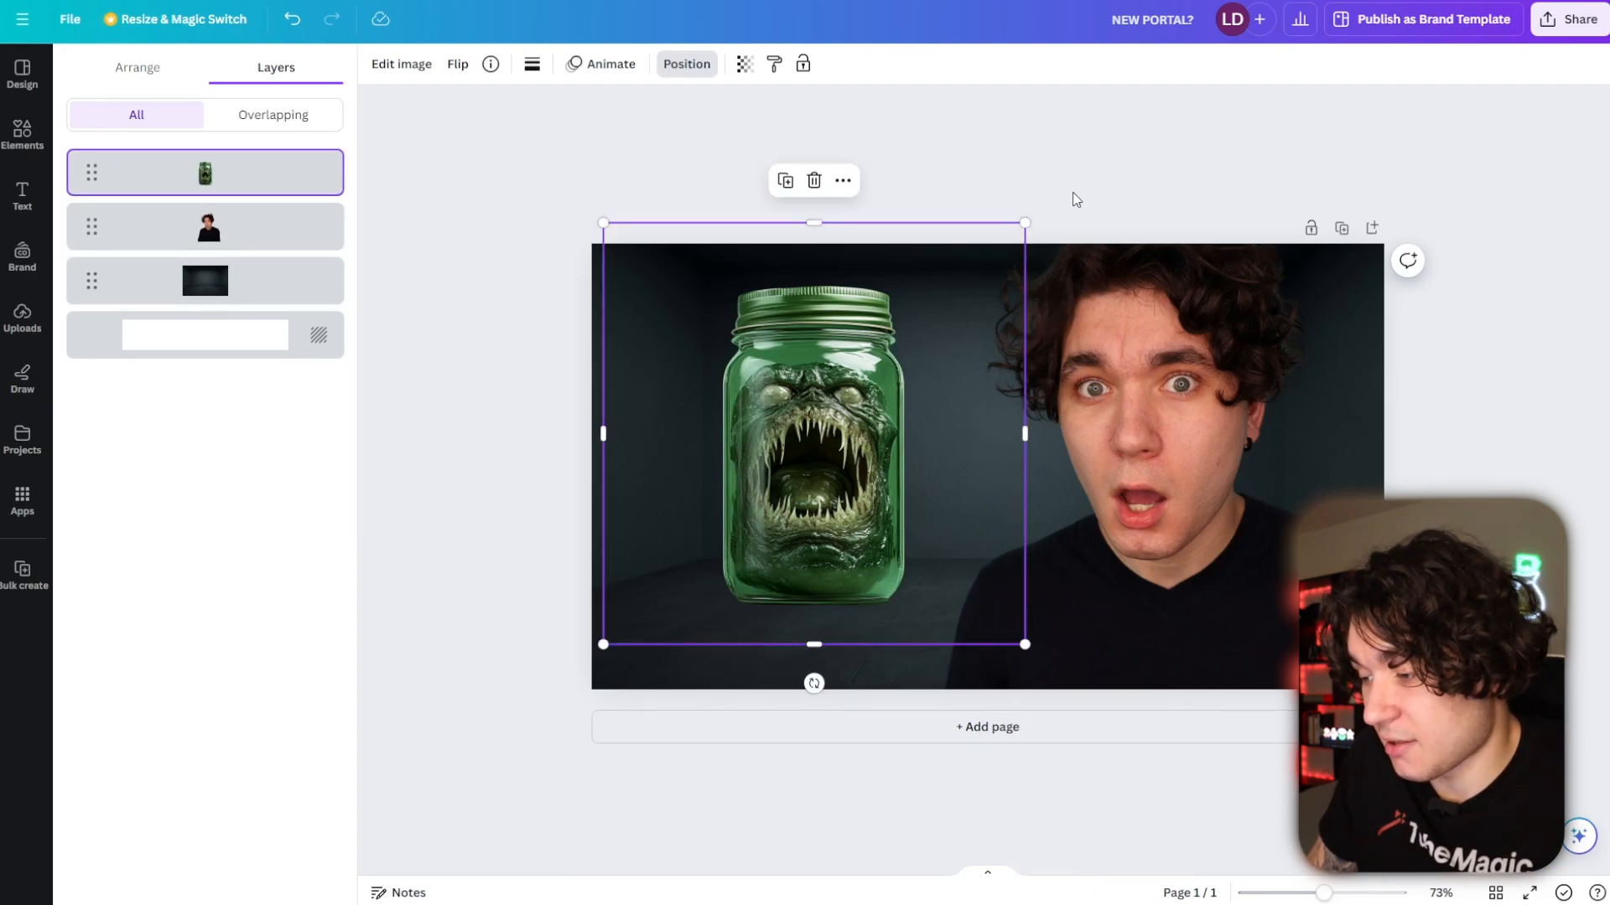
{"action": "left_click_drag", "start_coordinate": [1025, 221], "coordinate": [1102, 148]}
{"action": "left_click_drag", "start_coordinate": [889, 373], "coordinate": [832, 420]}
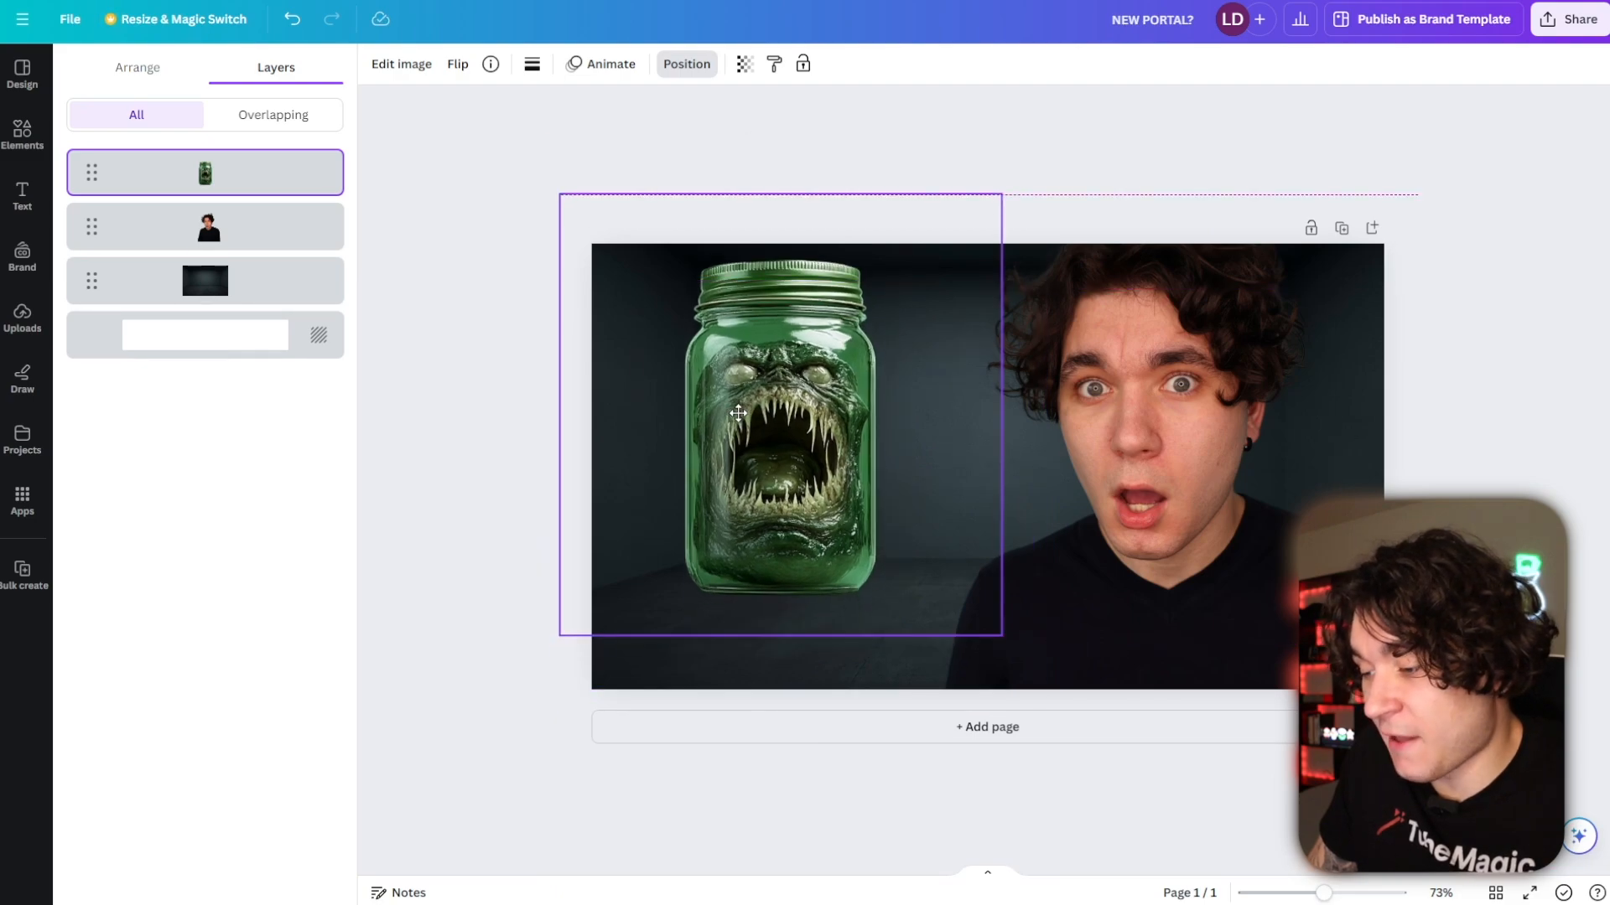
{"action": "left_click_drag", "start_coordinate": [739, 419], "coordinate": [738, 418]}
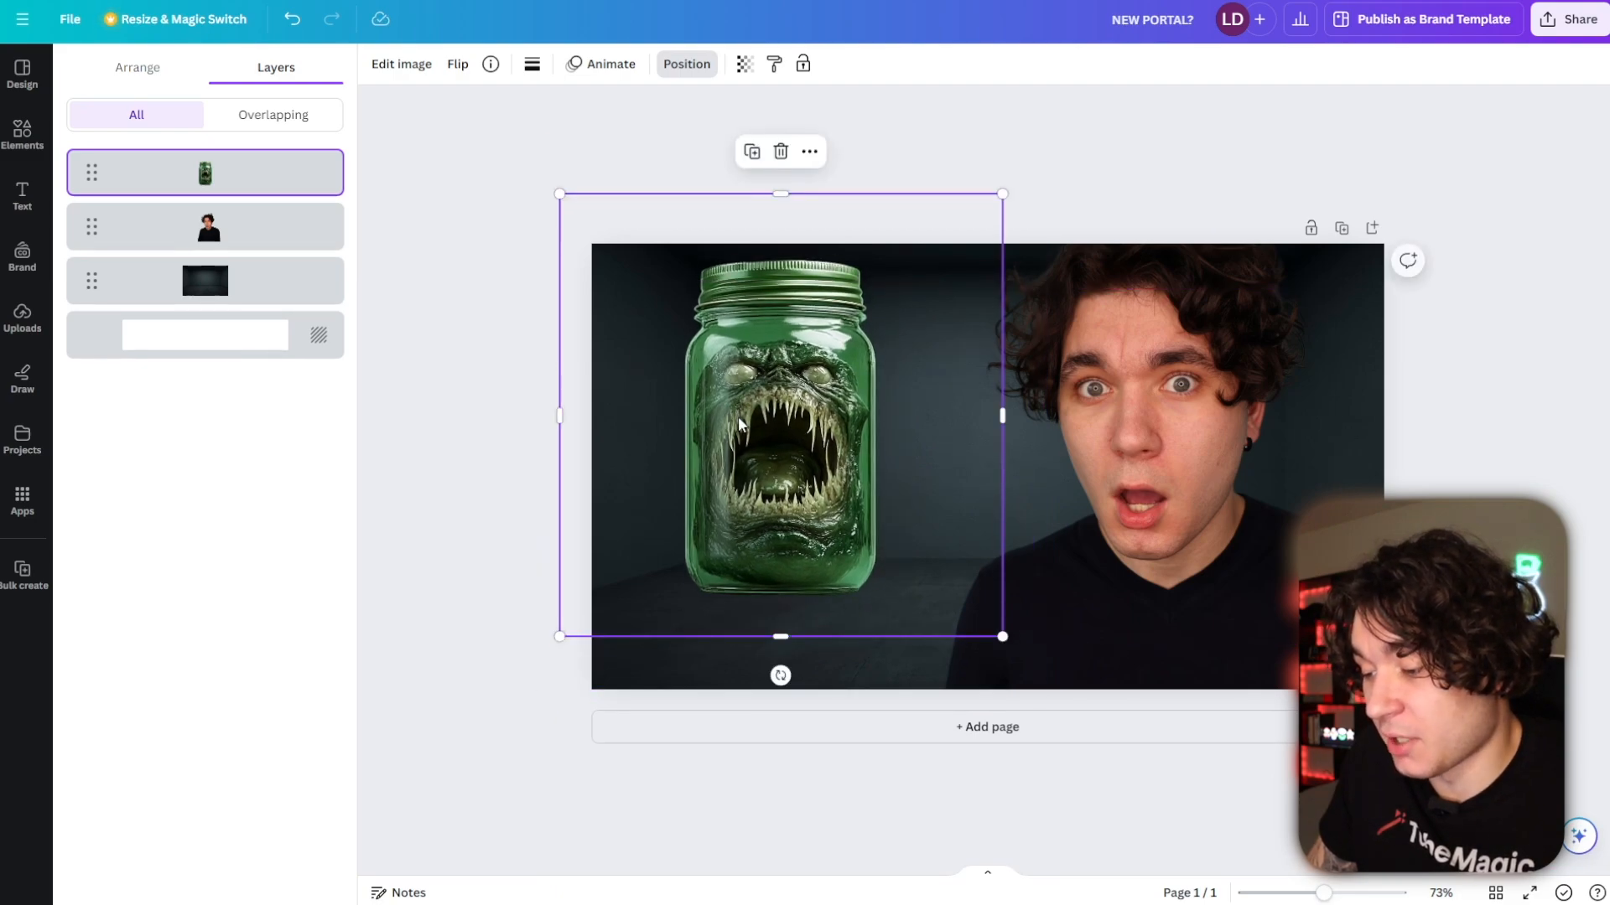
- Add a heading reading "evil parasite" to the thumbnail
{"action": "left_click", "coordinate": [22, 134]}
{"action": "left_click", "coordinate": [22, 192]}
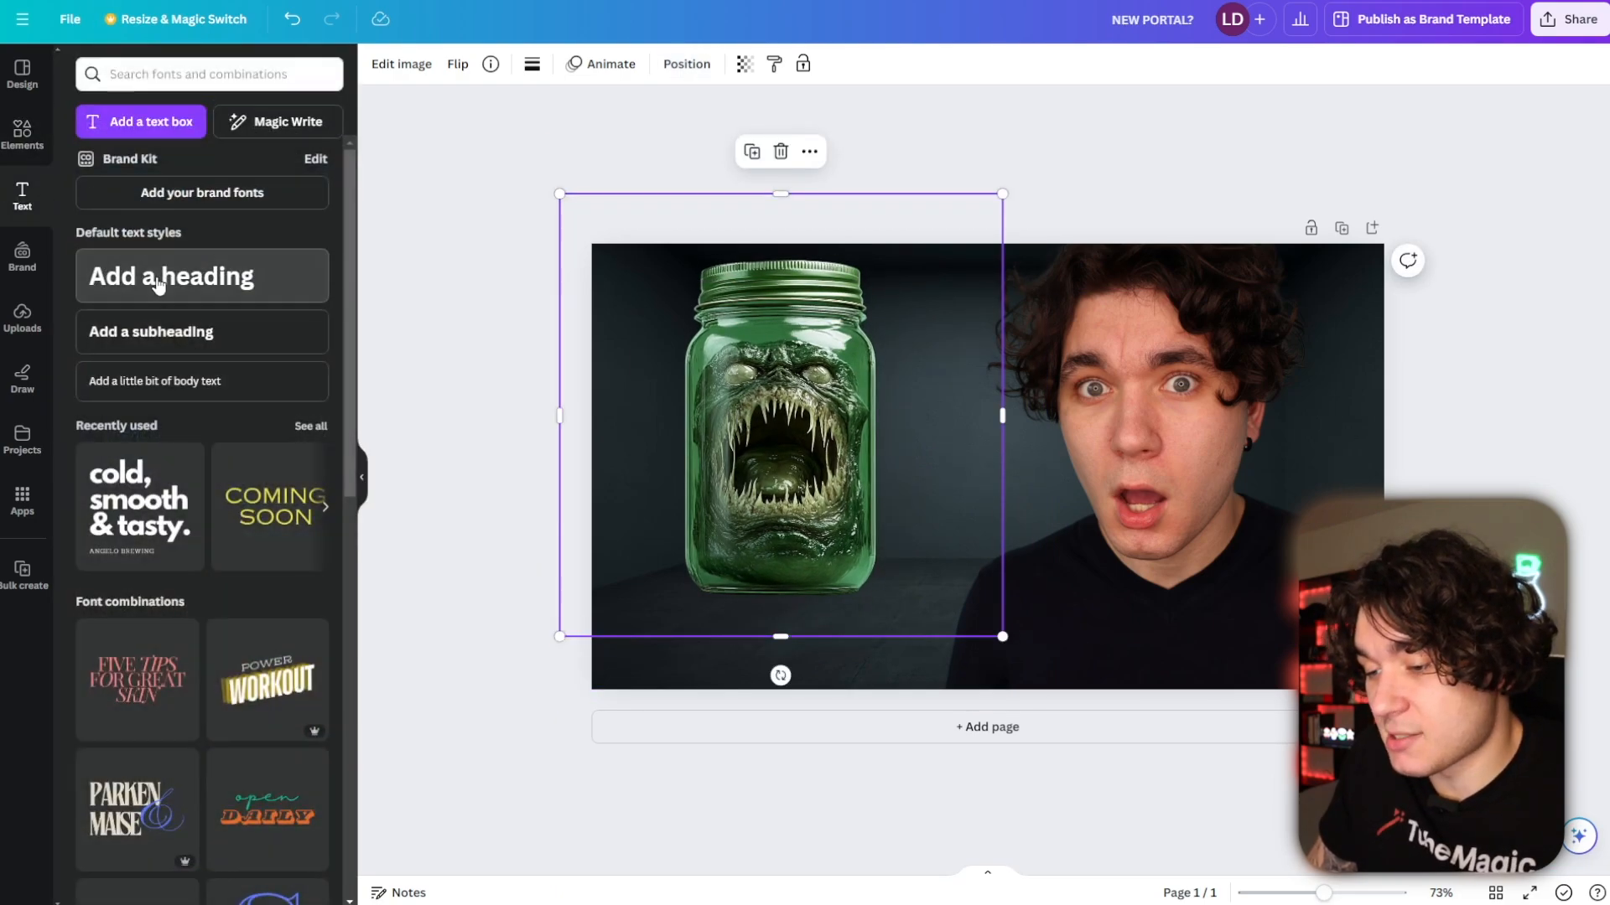
{"action": "left_click", "coordinate": [151, 277]}
{"action": "type", "text": "evil parasite"}
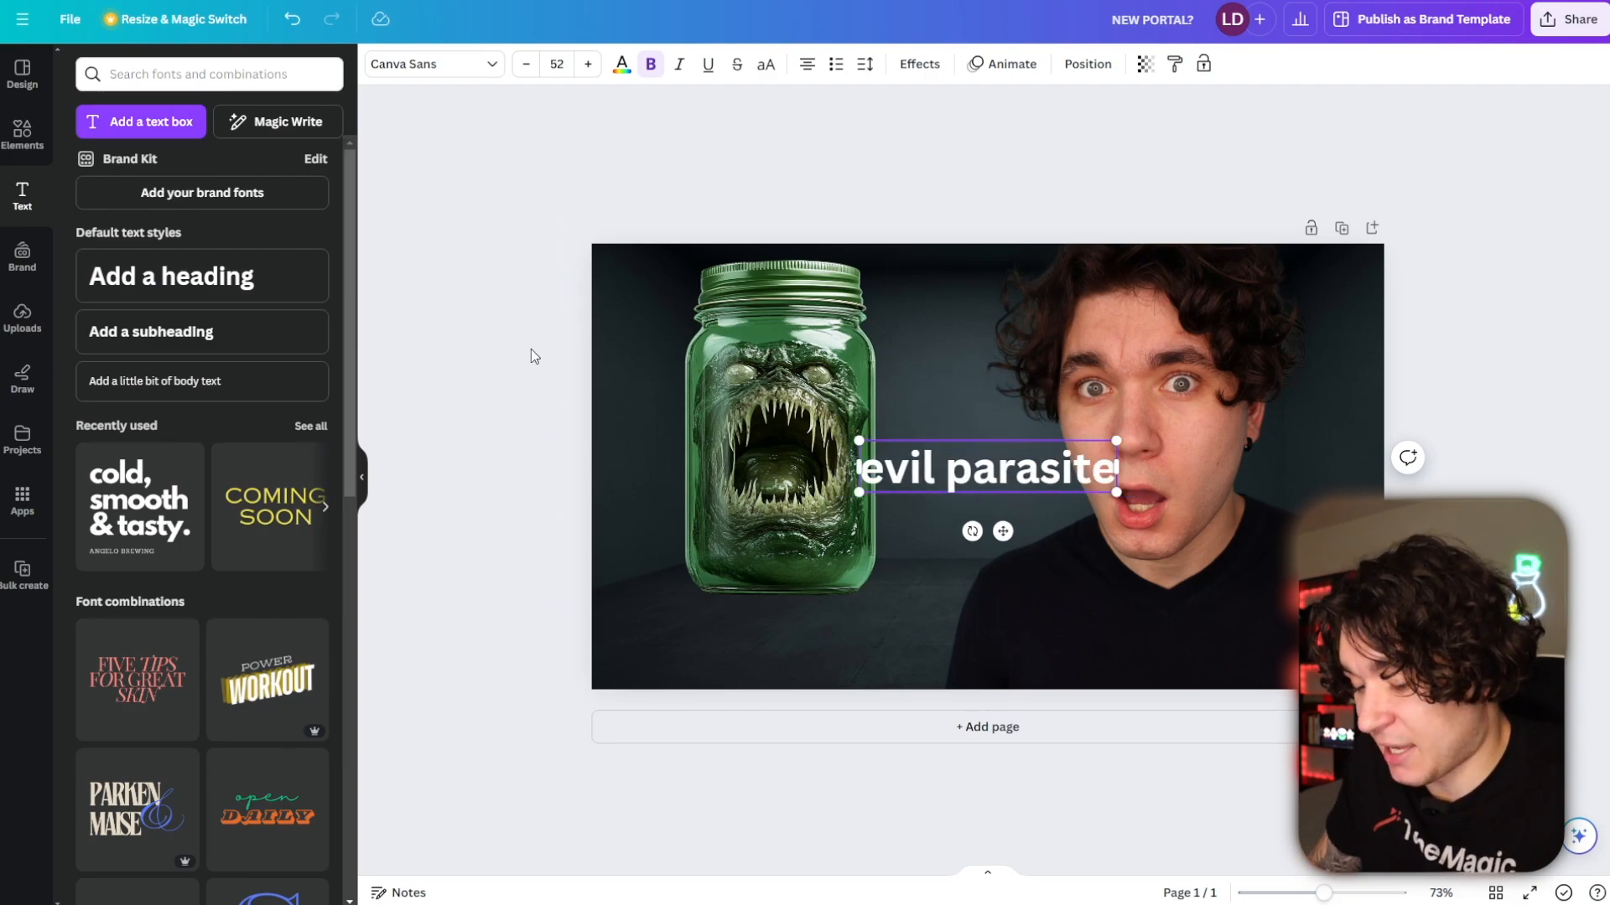
- Set the "evil parasite" heading in Arial and remove its bold formatting
{"action": "key", "text": "ctrl+a"}
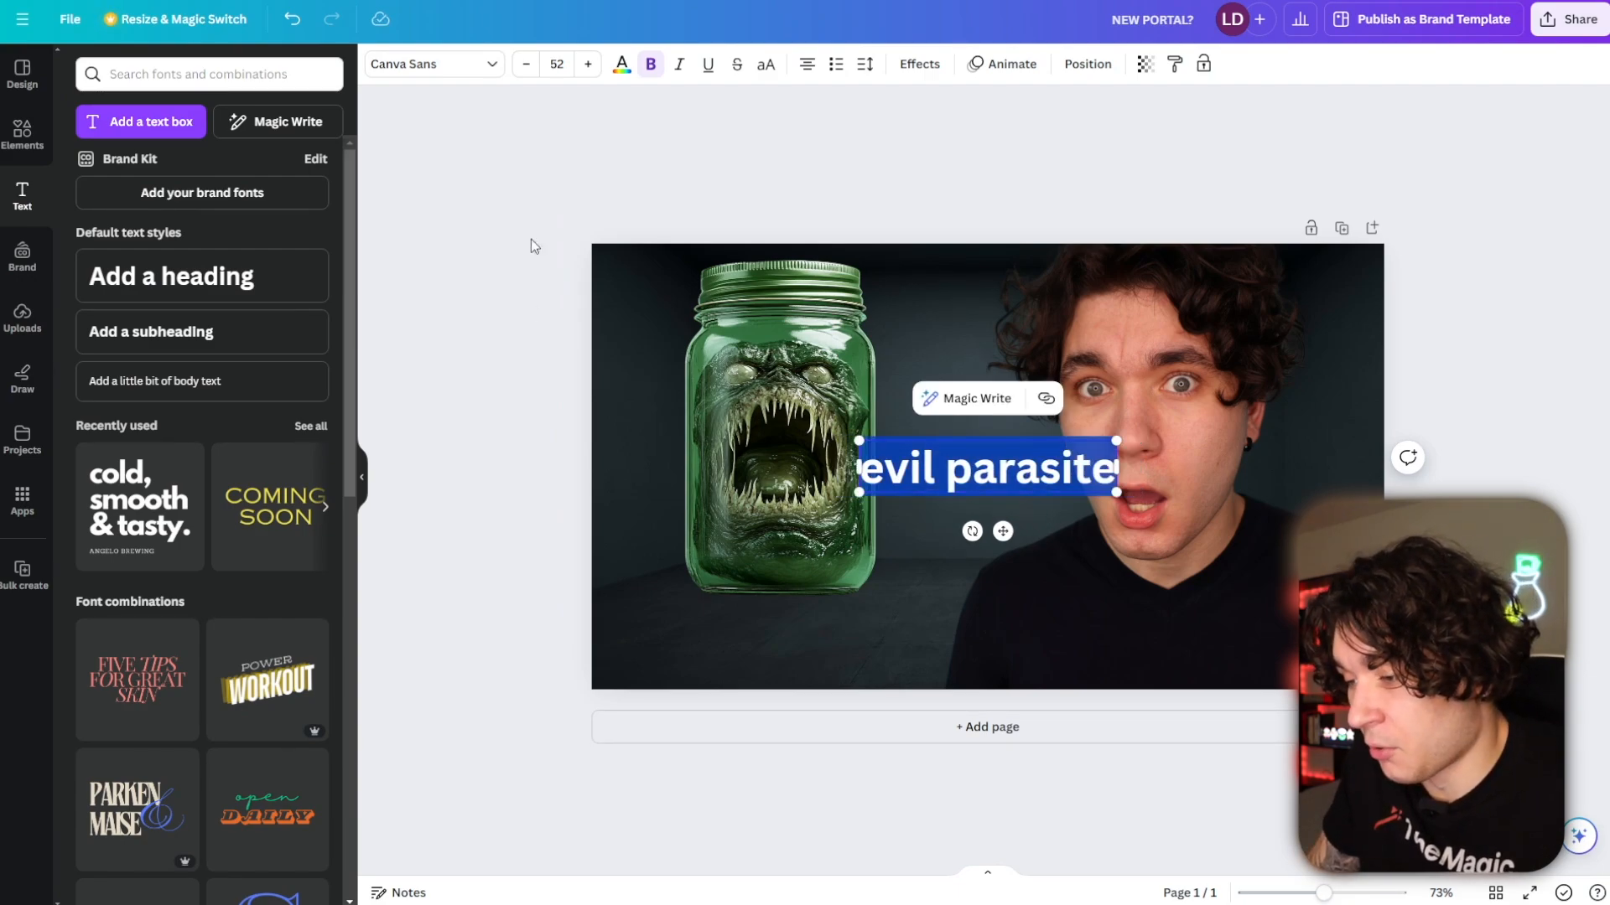
{"action": "left_click", "coordinate": [465, 67]}
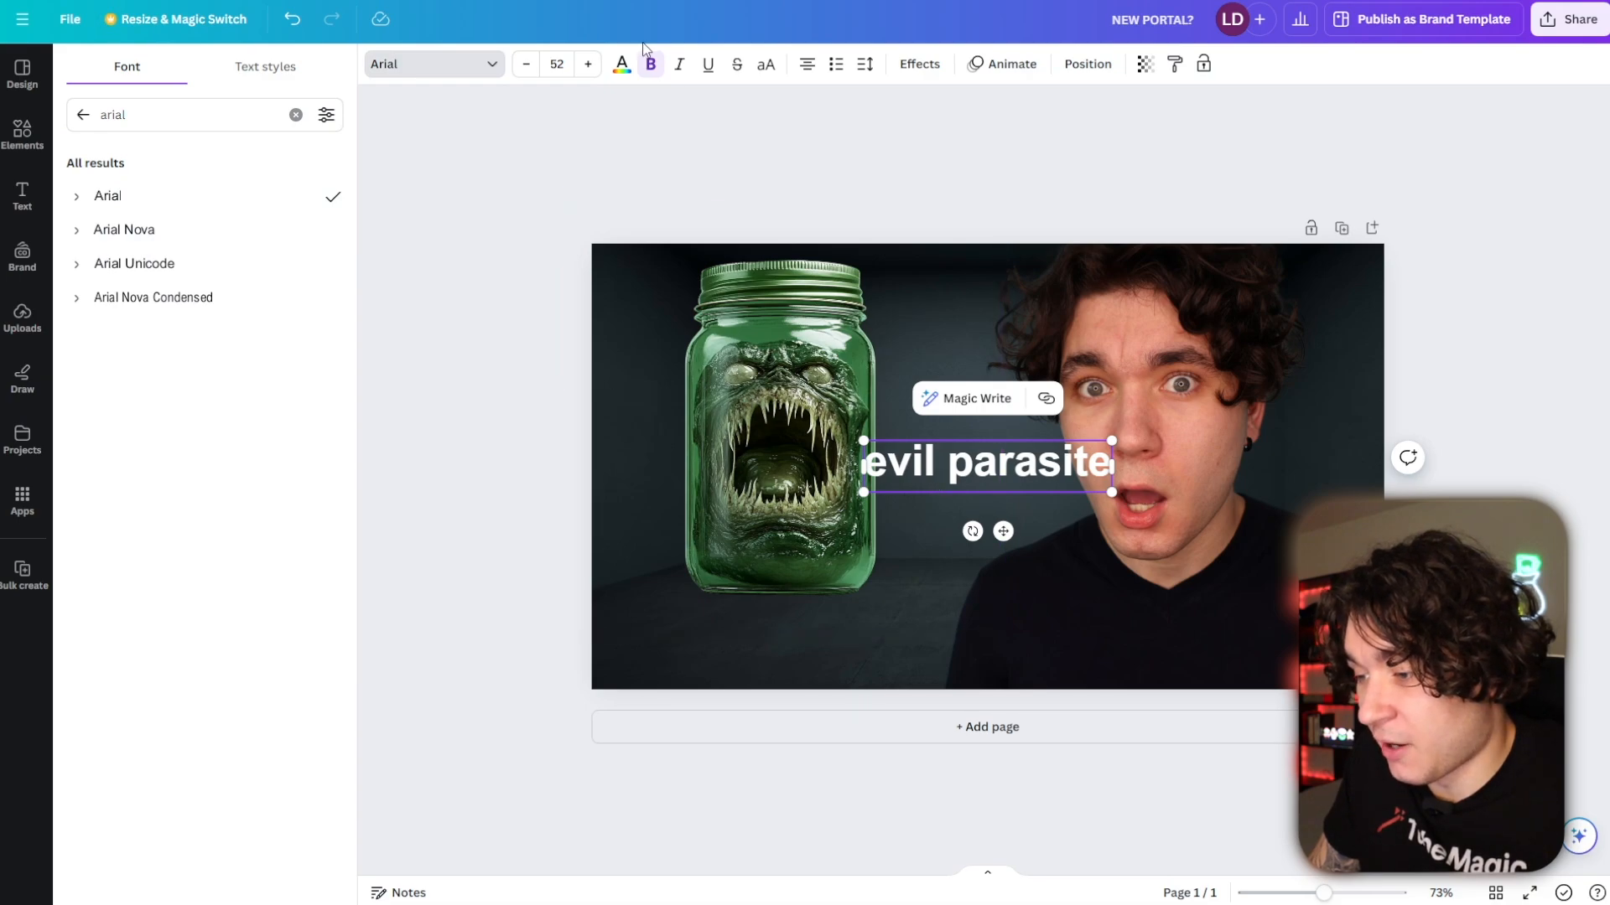
{"action": "left_click", "coordinate": [652, 71]}
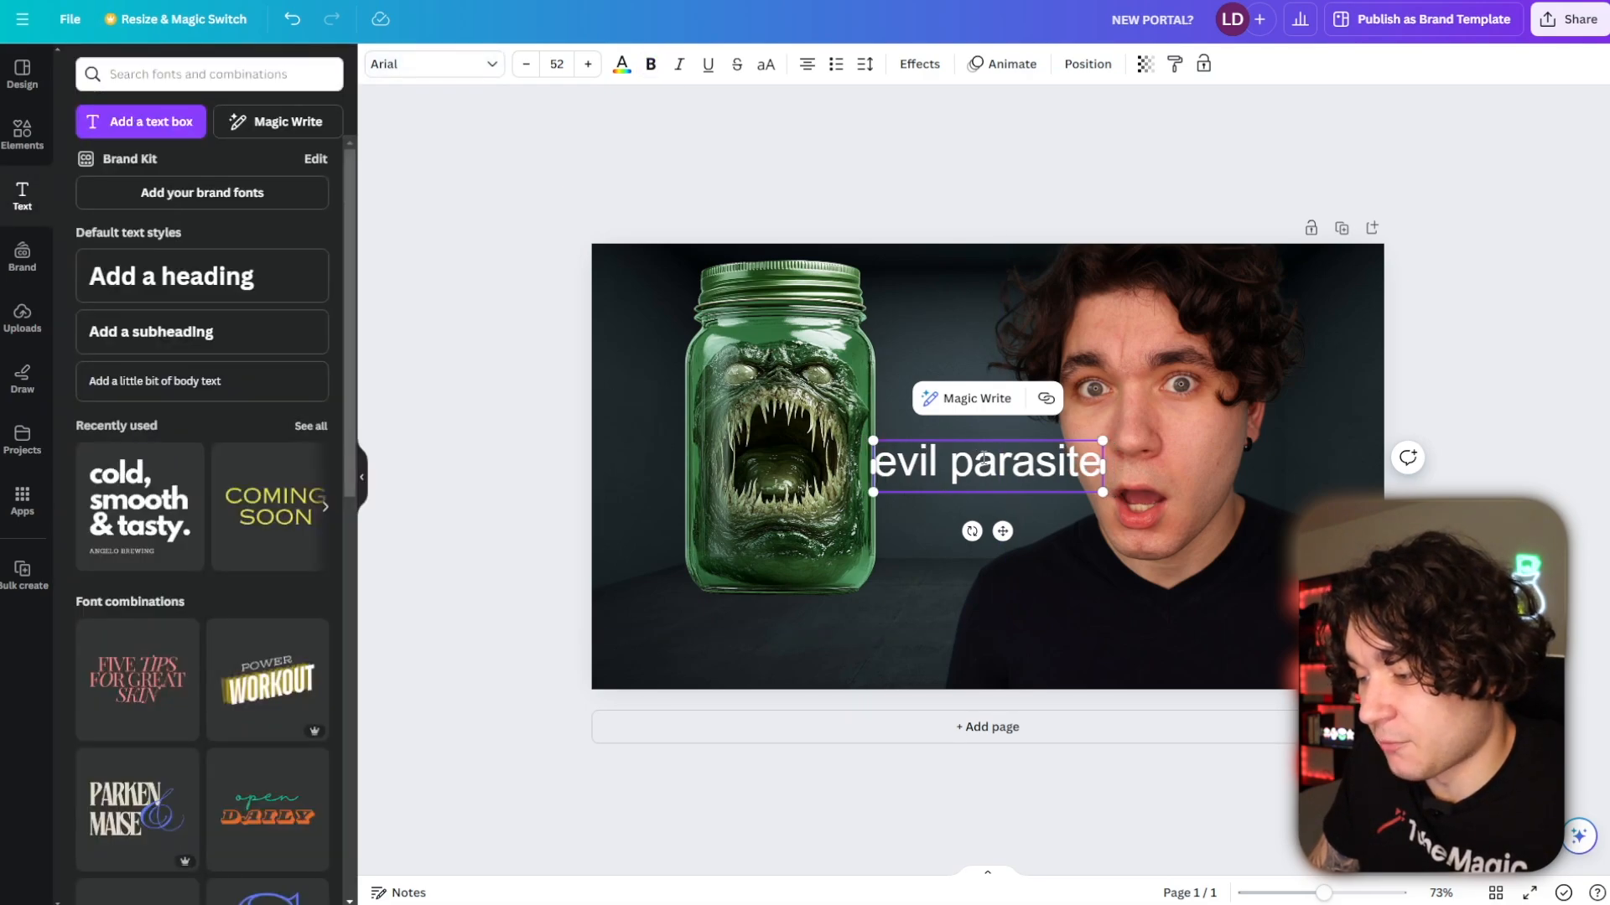
- Move the heading directly beneath the jar and add a period so it reads "evil parasite."
{"action": "left_click", "coordinate": [974, 463]}
{"action": "left_click", "coordinate": [580, 494]}
{"action": "left_click_drag", "start_coordinate": [957, 478], "coordinate": [757, 648]}
{"action": "type", "text": "."}
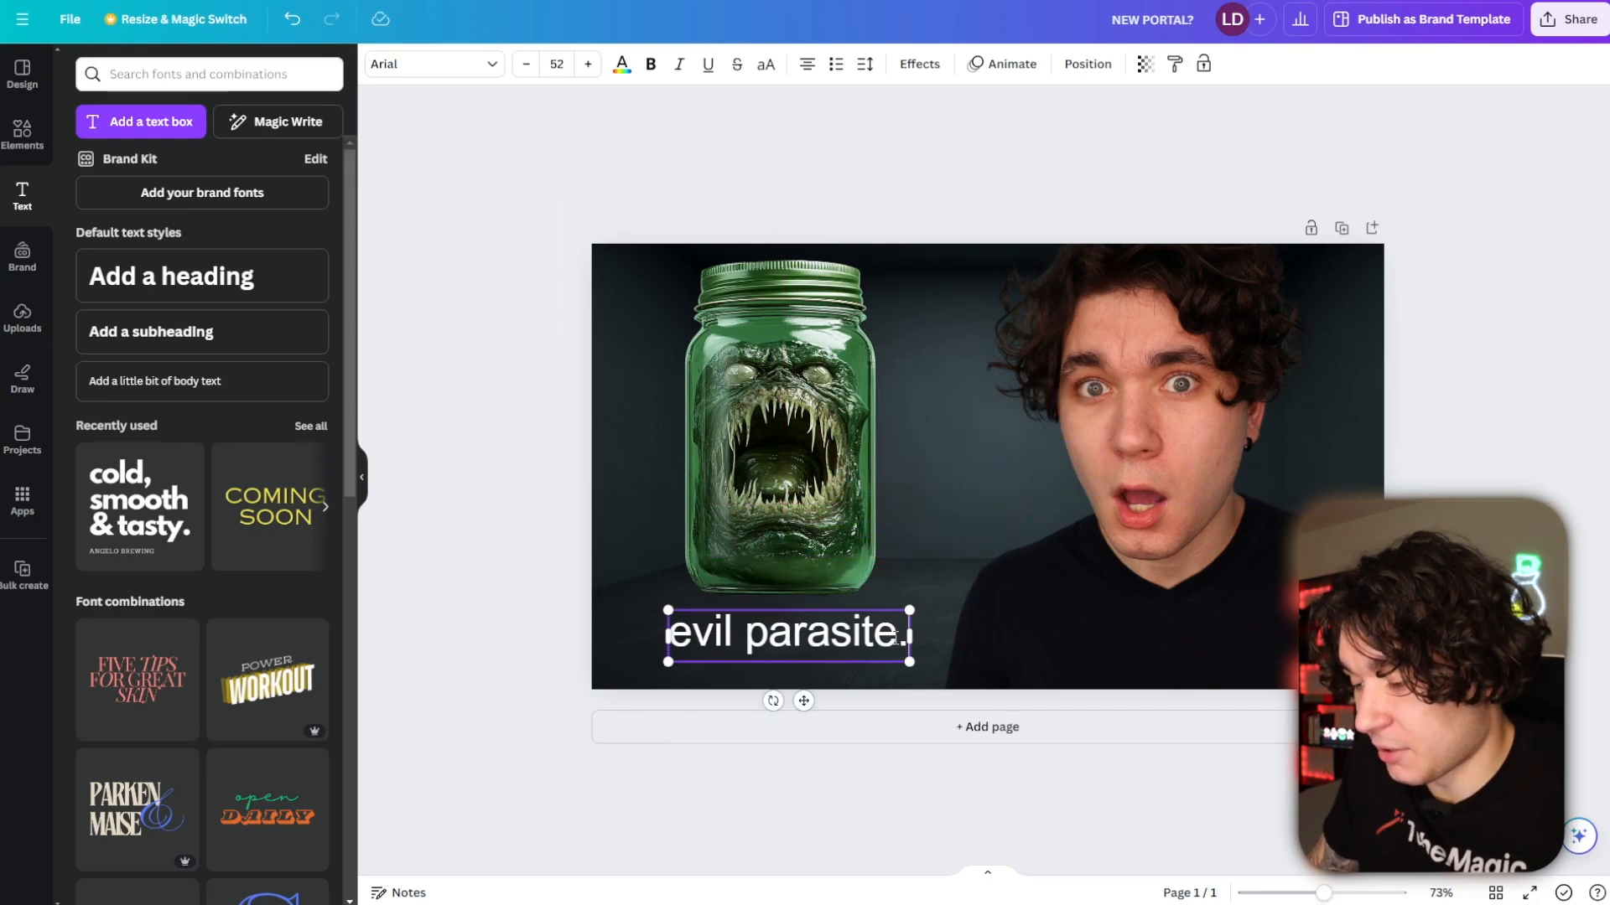
- Apply a Drop shadow effect to the monster jar
{"action": "left_click", "coordinate": [666, 596]}
{"action": "left_click", "coordinate": [403, 65]}
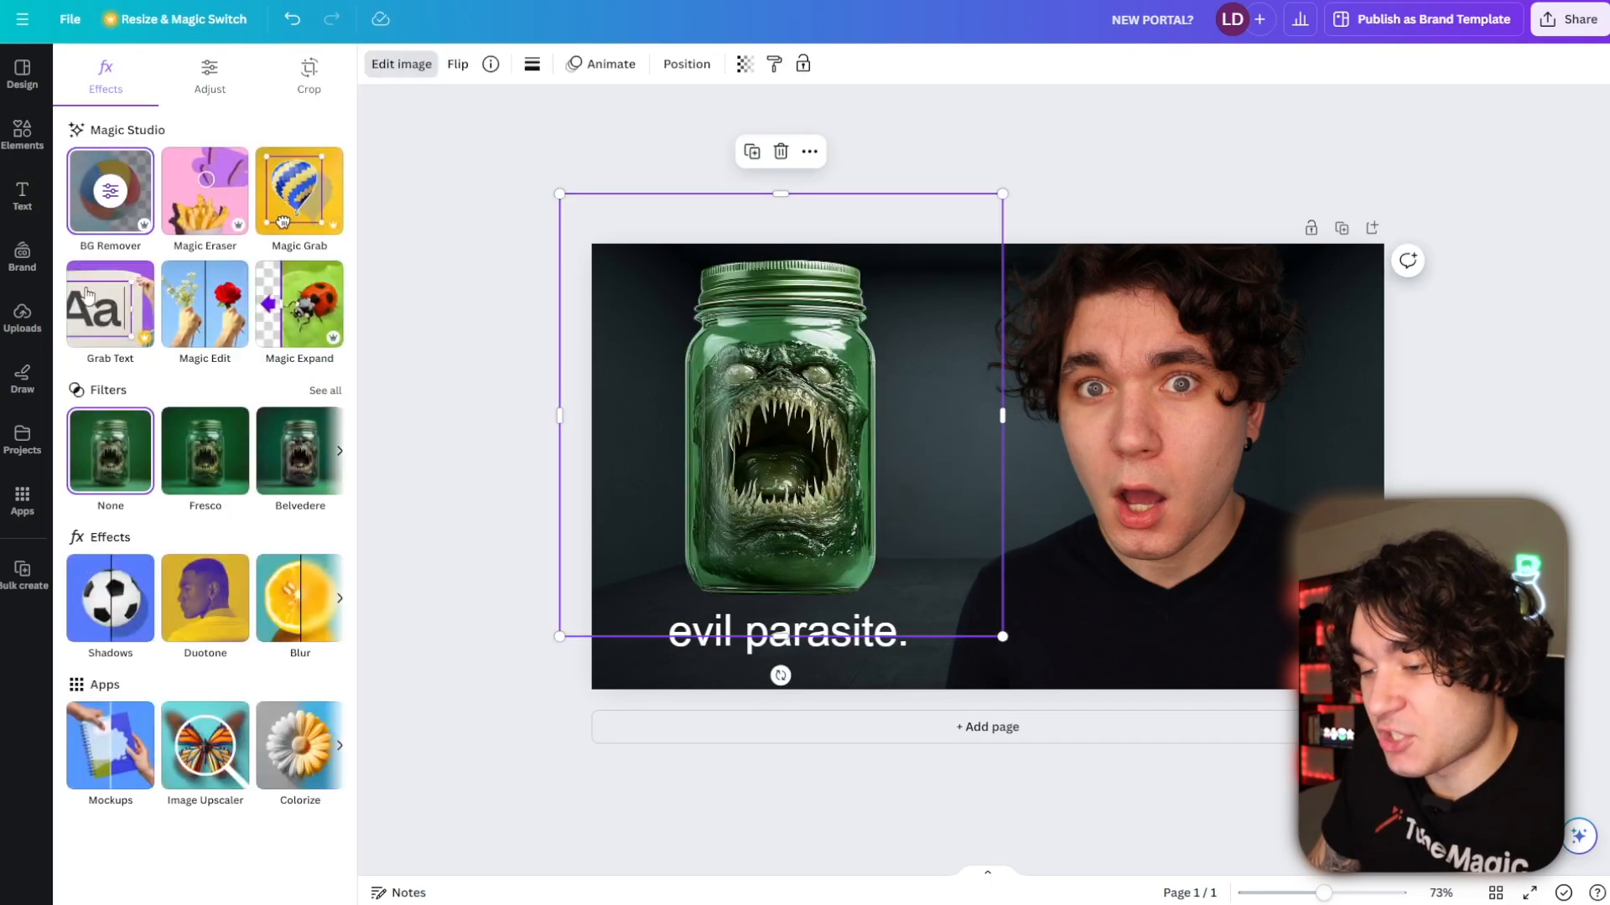
{"action": "left_click", "coordinate": [98, 604]}
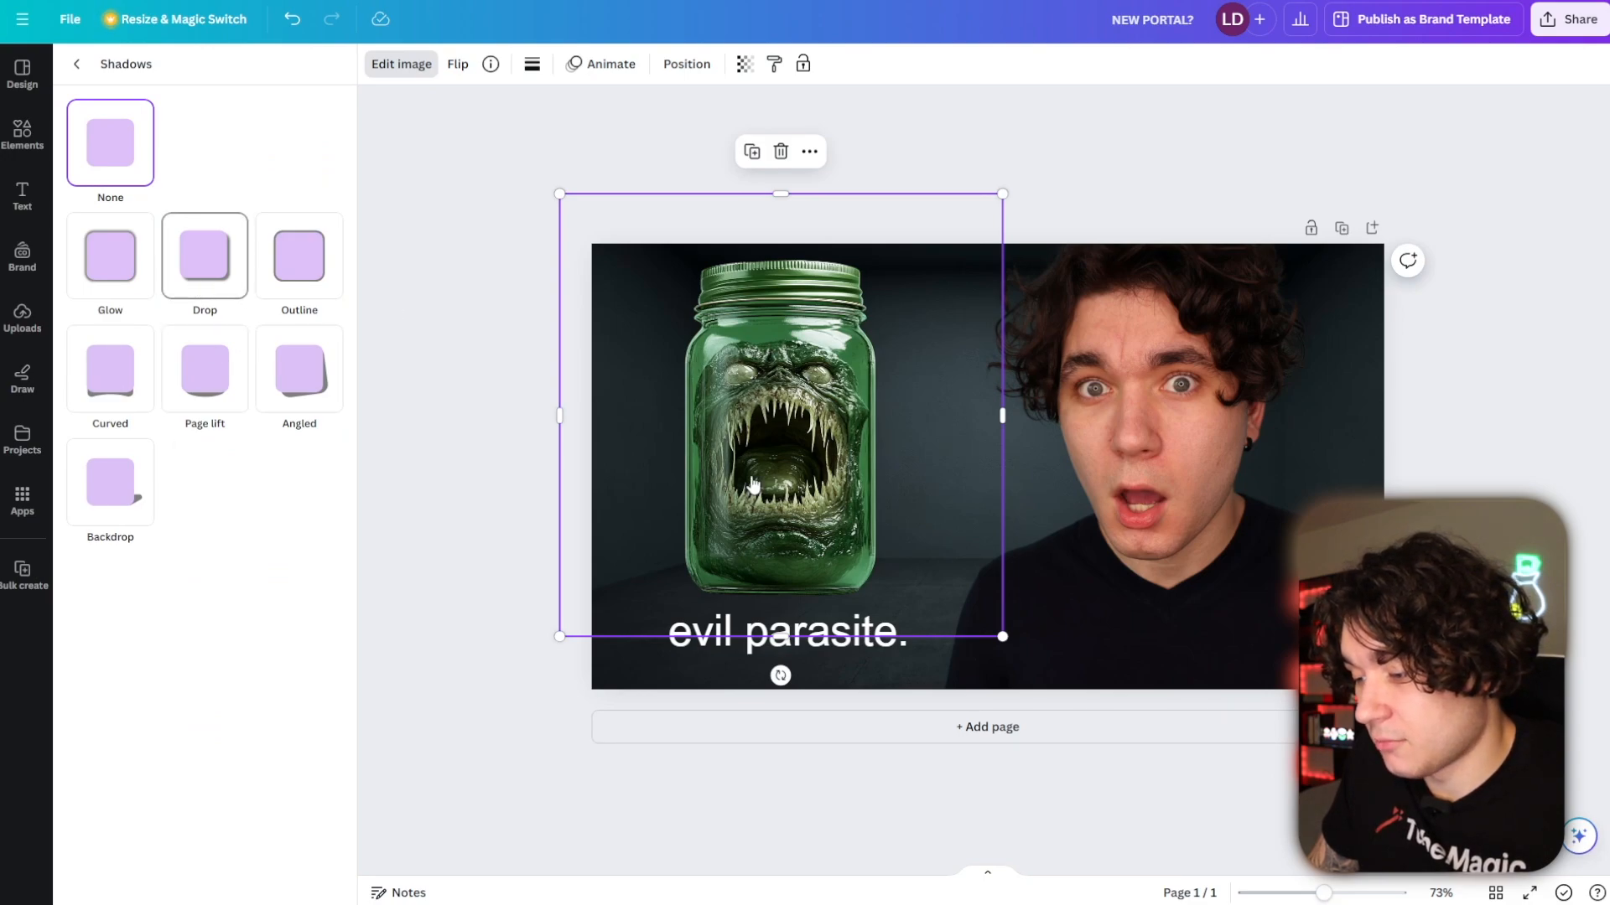
{"action": "left_click", "coordinate": [759, 491]}
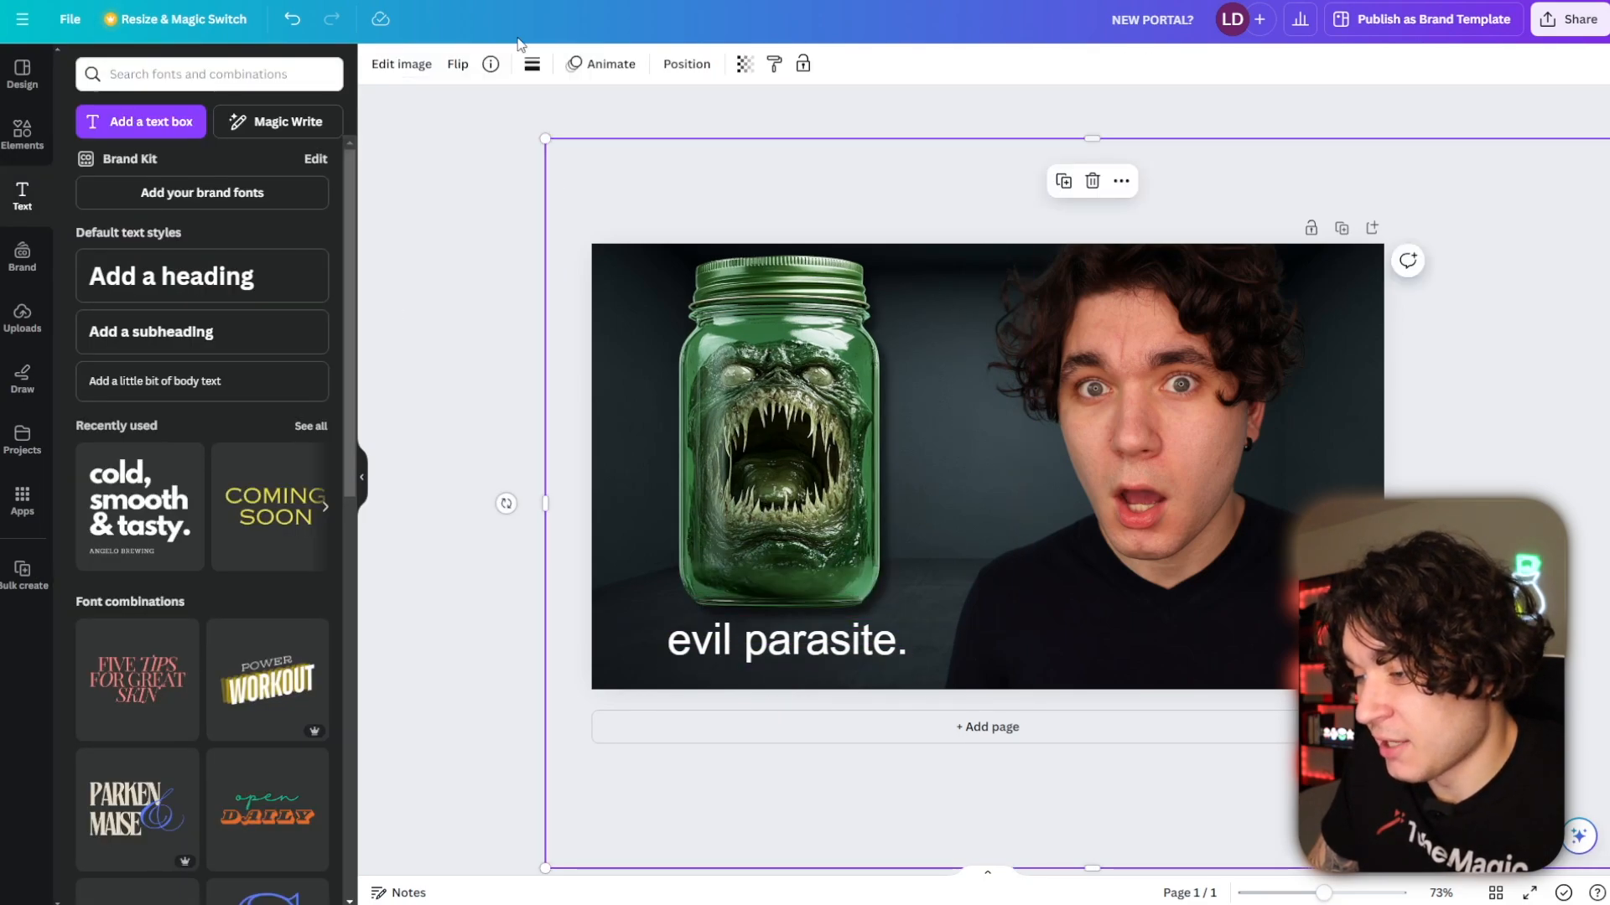
- Set the man cutout's brightness to 16 and its sharpness to 12
{"action": "left_click", "coordinate": [403, 67]}
{"action": "left_click", "coordinate": [209, 83]}
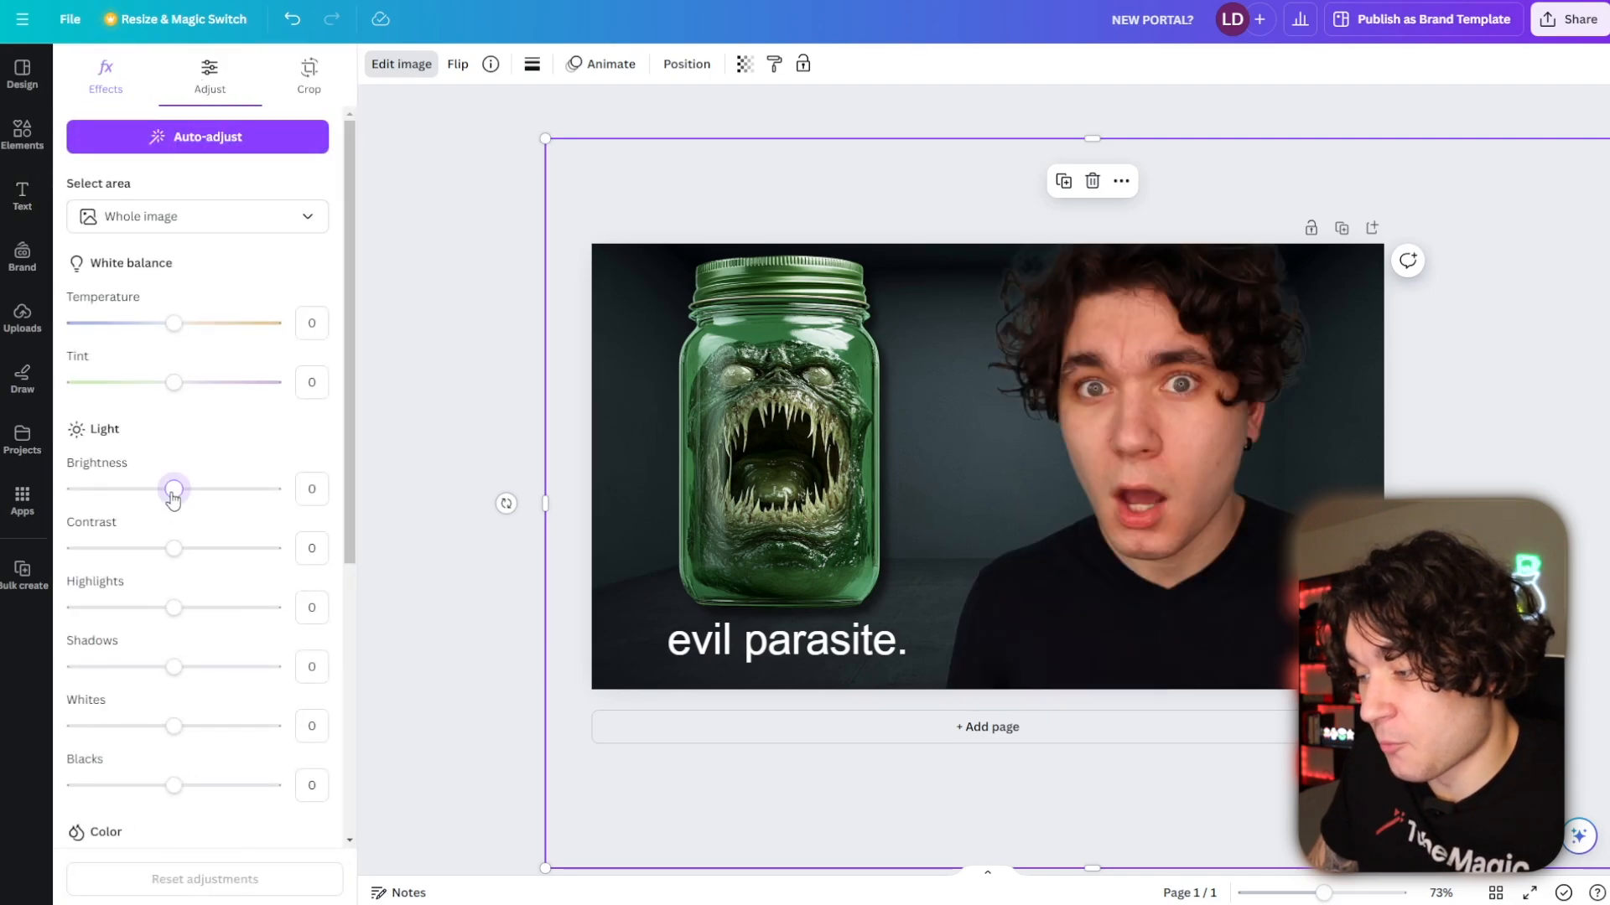
{"action": "left_click_drag", "start_coordinate": [198, 493], "coordinate": [190, 490]}
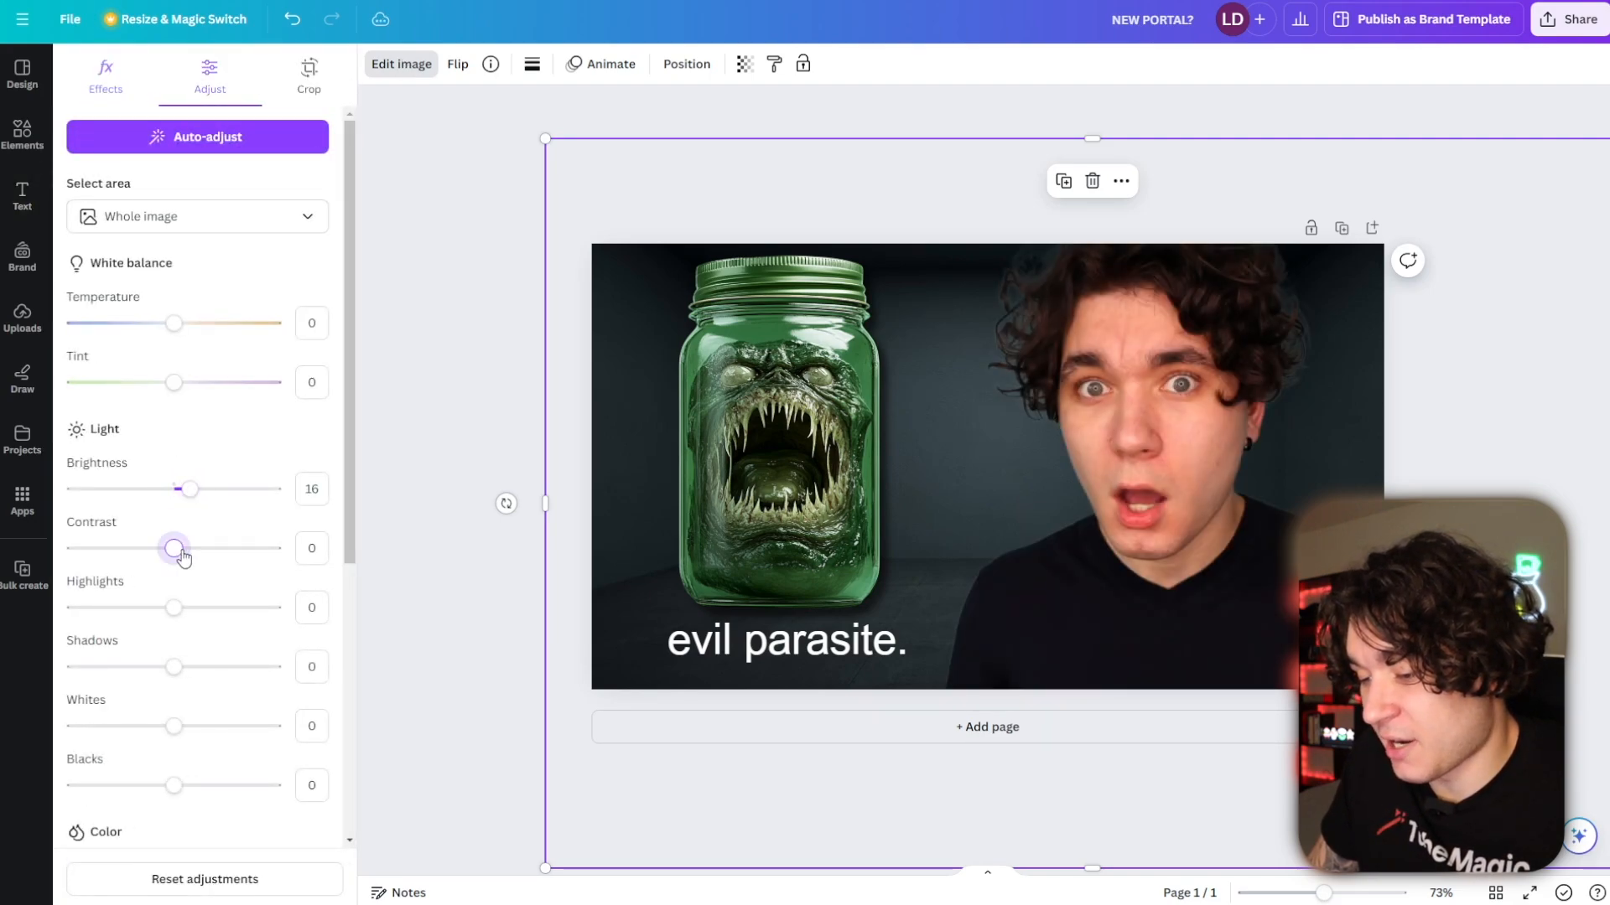
{"action": "scroll", "coordinate": [182, 559], "scroll_direction": "down", "scroll_amount": 5}
{"action": "left_click_drag", "start_coordinate": [173, 698], "coordinate": [185, 698]}
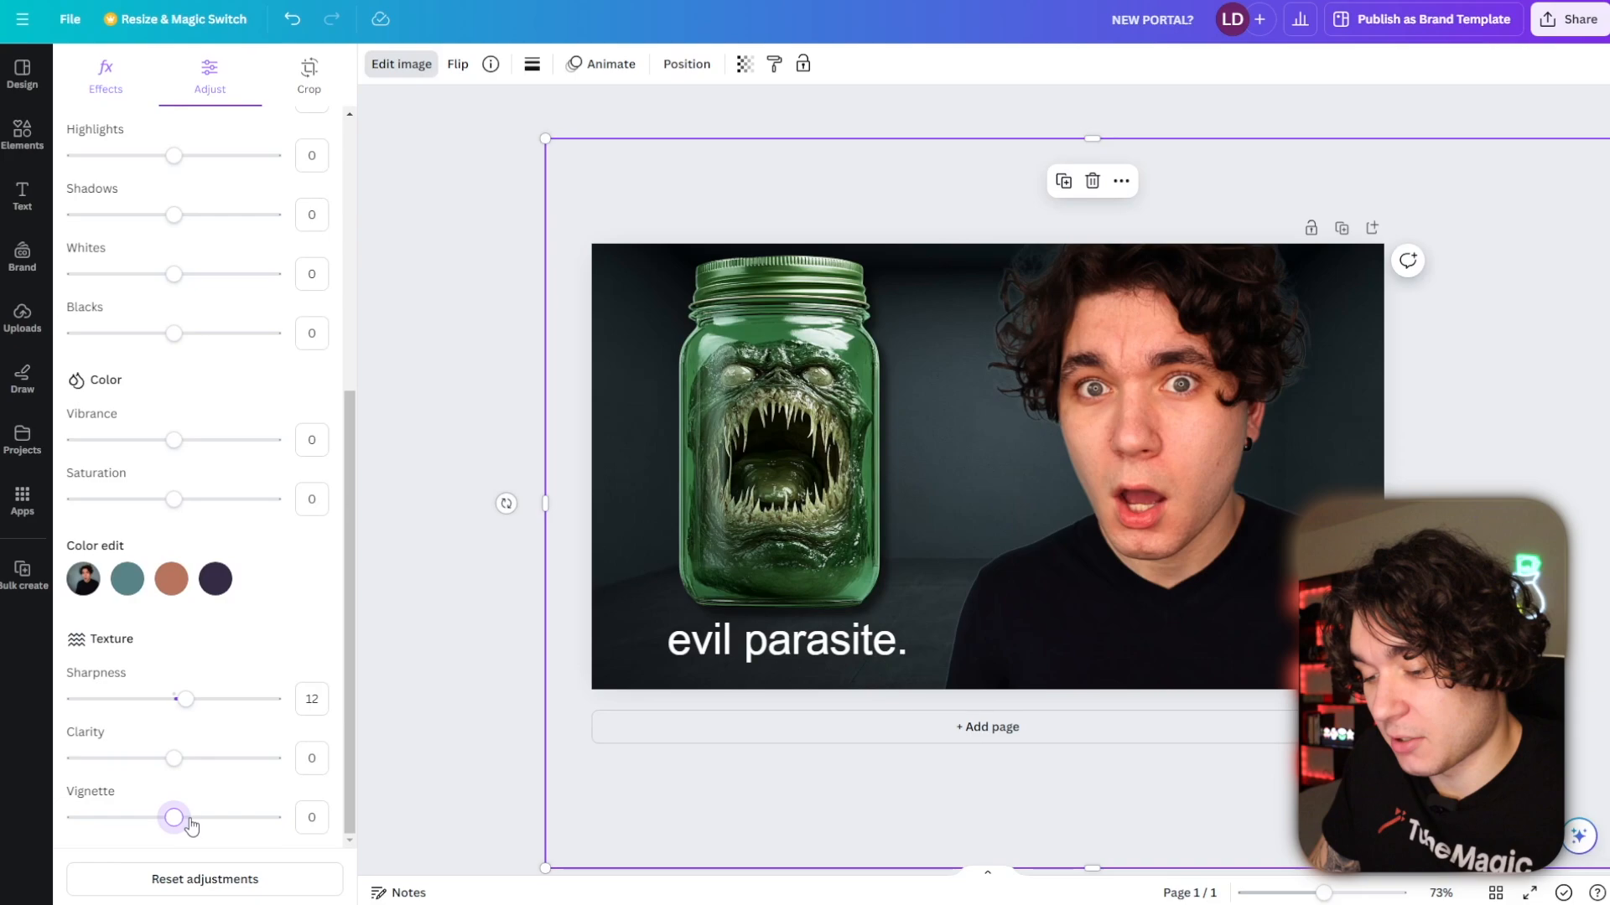
- Change the color of the "evil parasite." caption to a custom bright yellow
{"action": "left_click", "coordinate": [758, 641]}
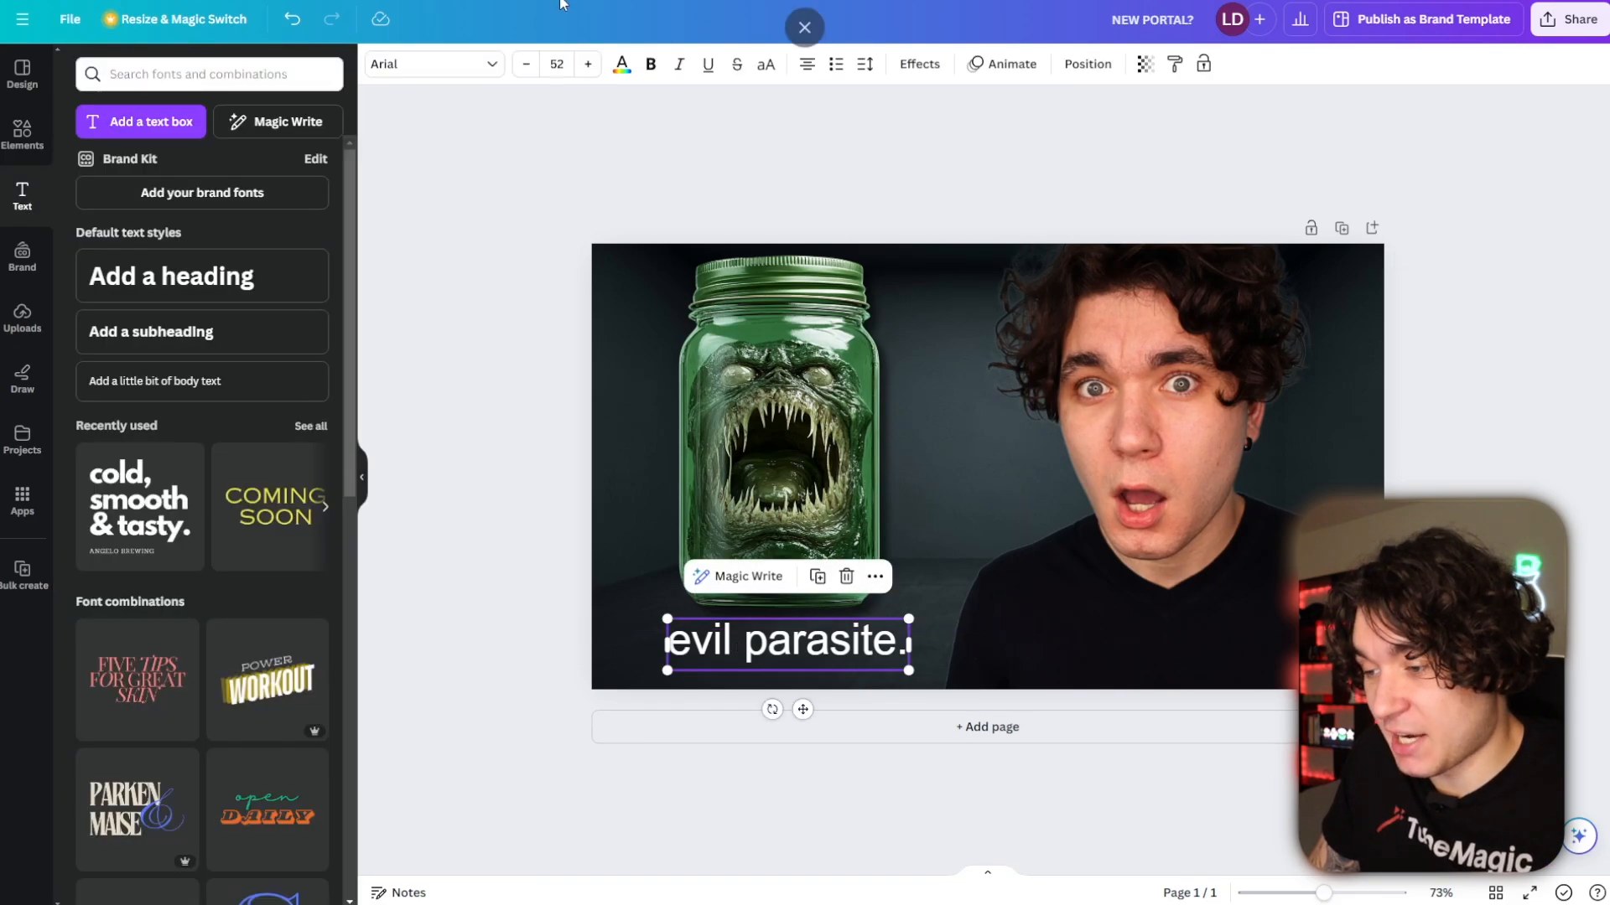
{"action": "left_click", "coordinate": [613, 67]}
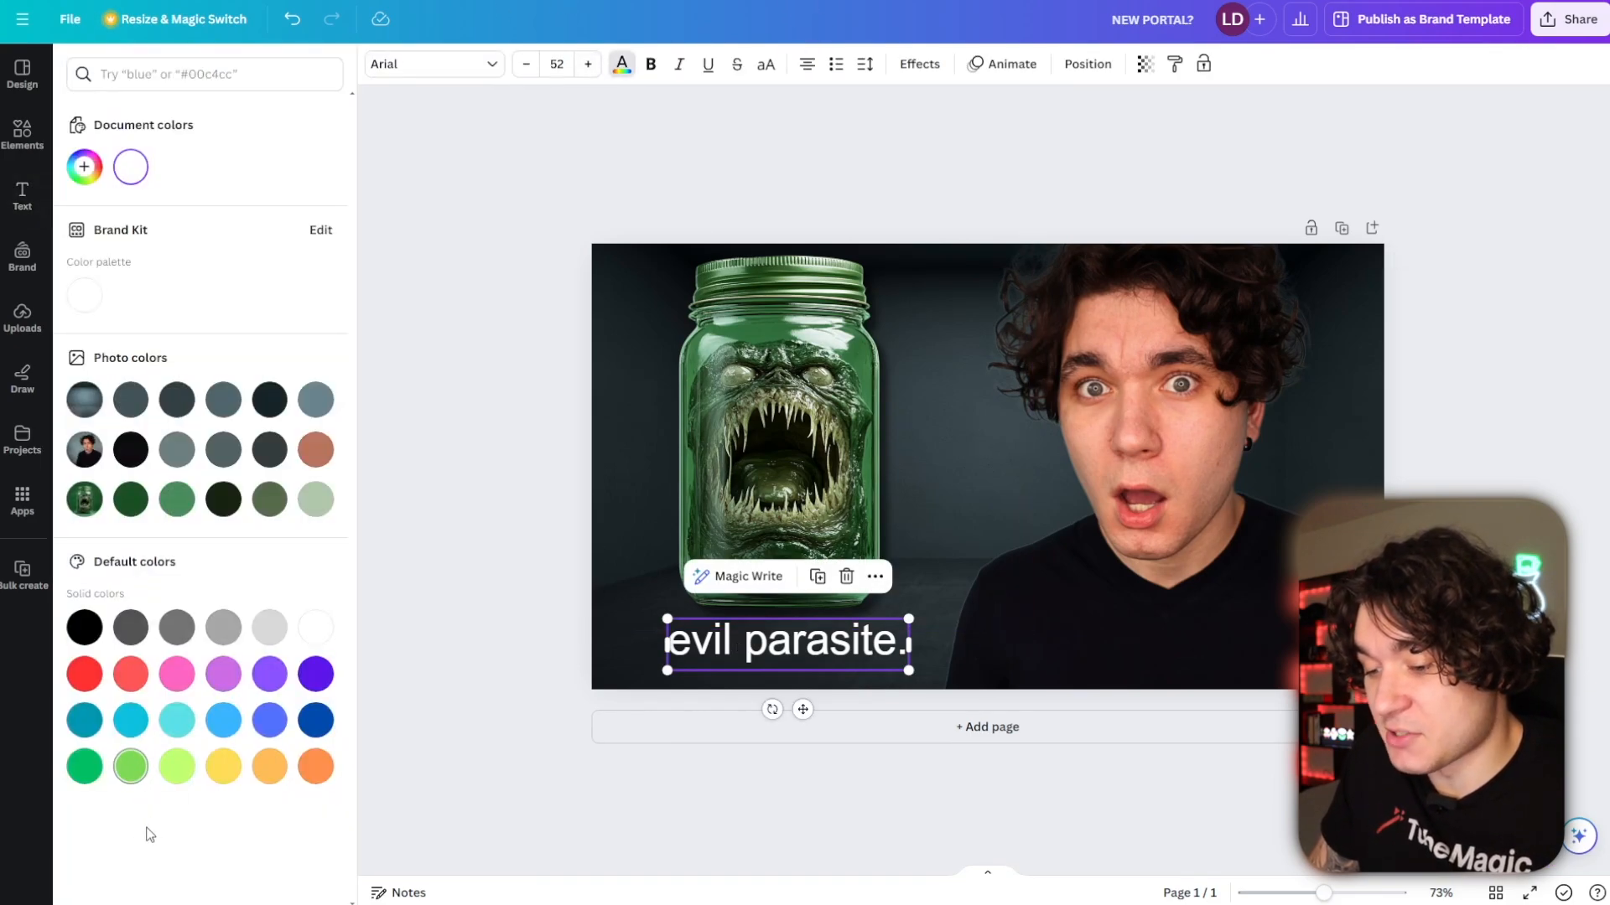
{"action": "left_click", "coordinate": [83, 171]}
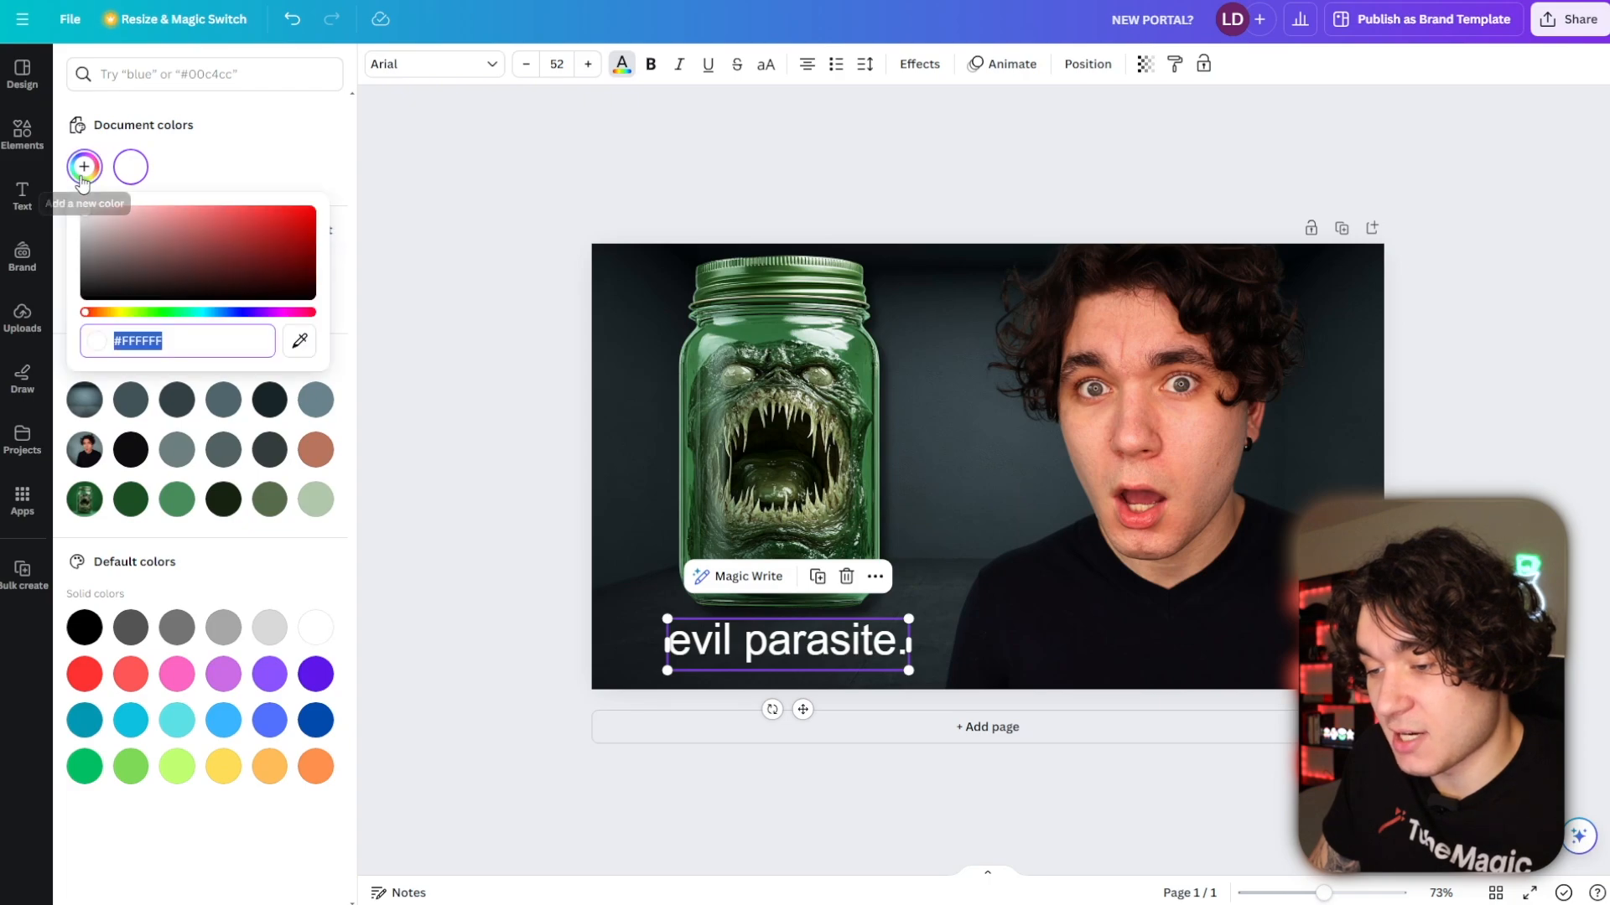
{"action": "left_click", "coordinate": [501, 278]}
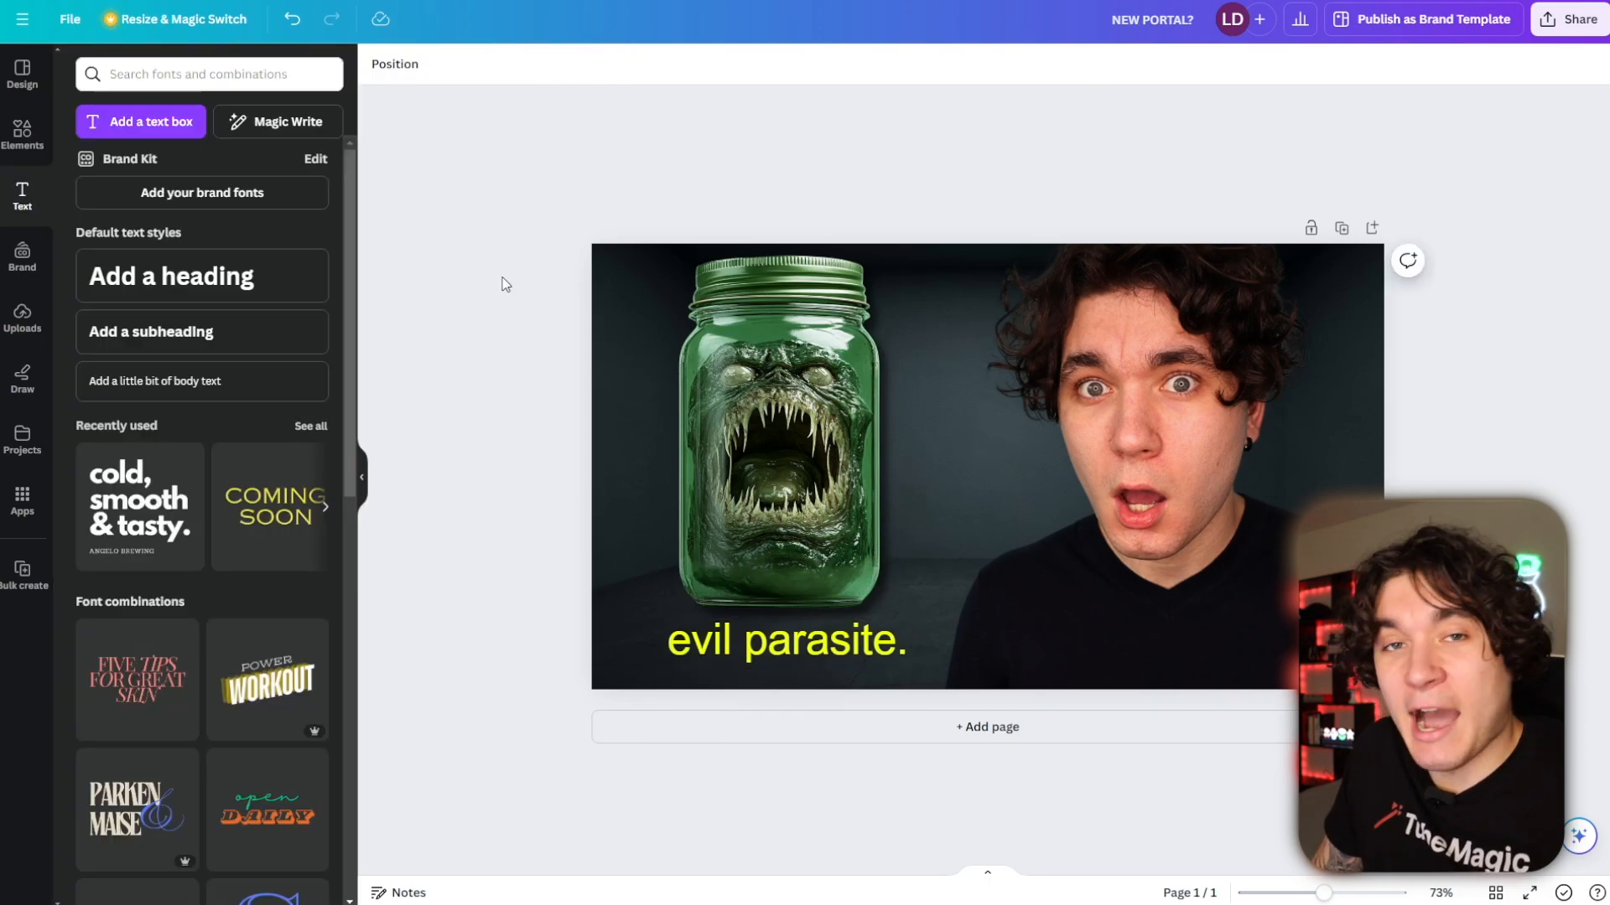
- Set the monster jar's contrast to 32
{"action": "left_click", "coordinate": [768, 415]}
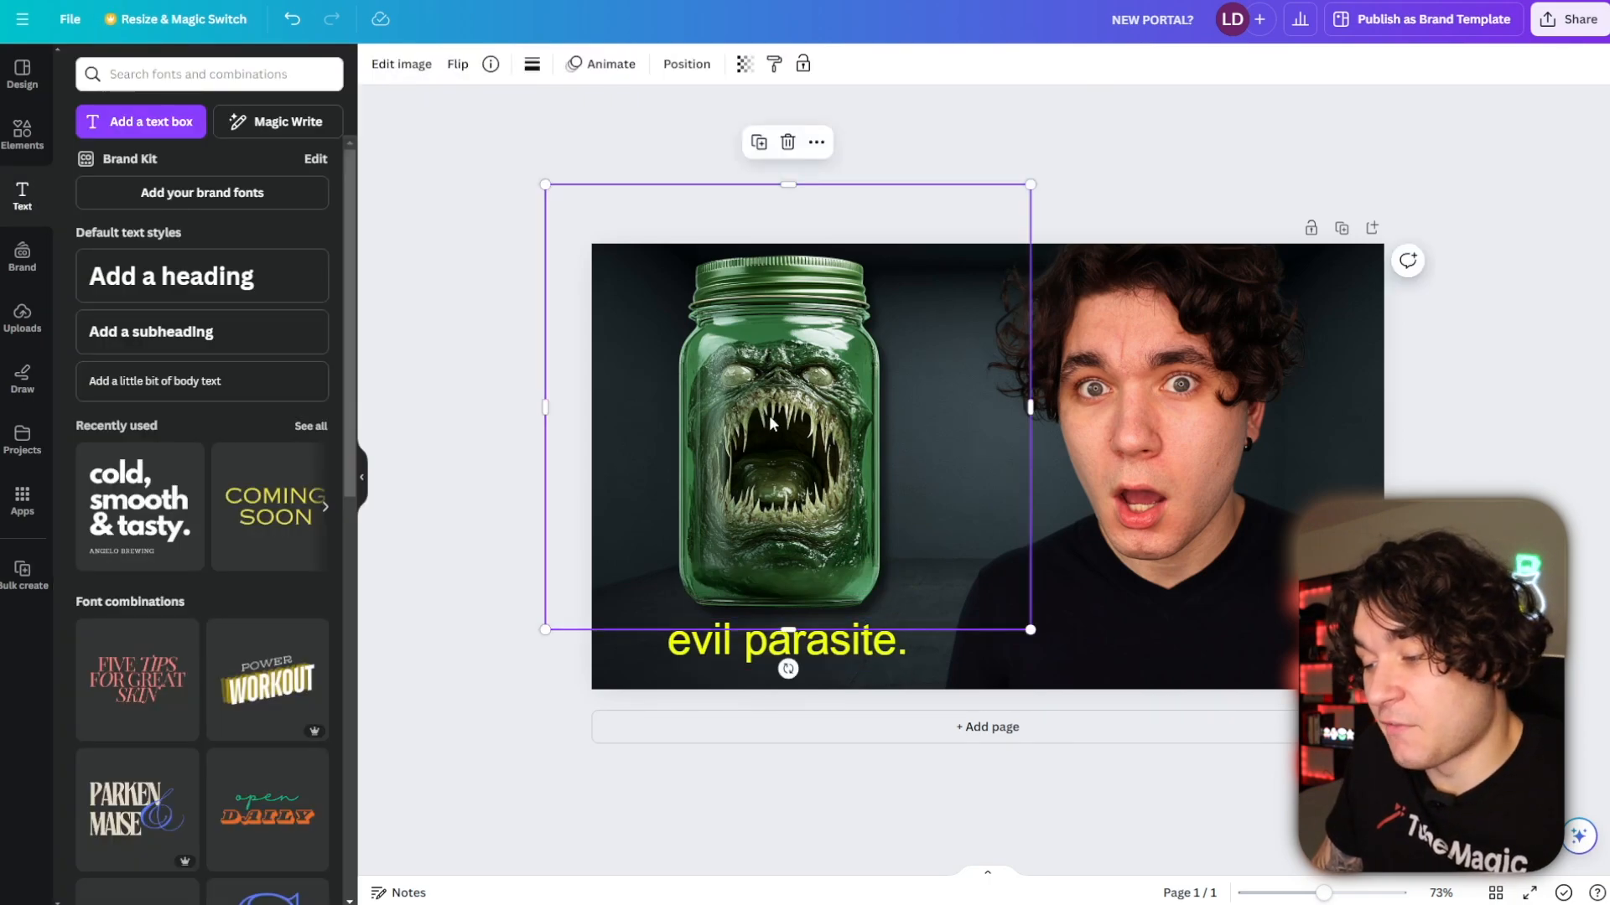
{"action": "left_click", "coordinate": [401, 67]}
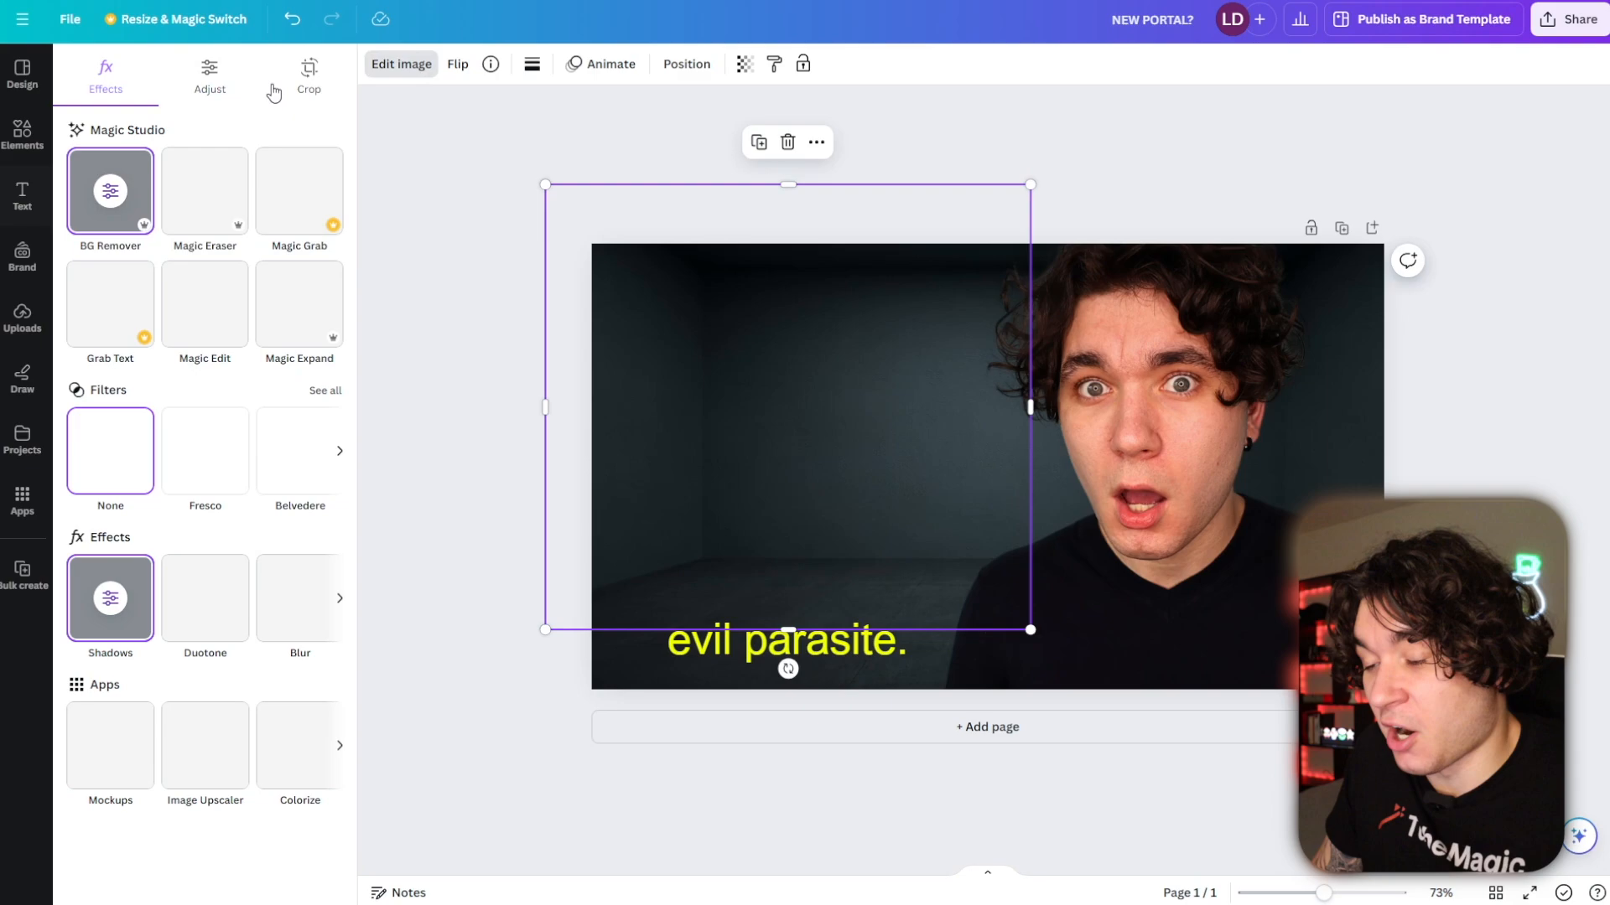
{"action": "left_click", "coordinate": [211, 92]}
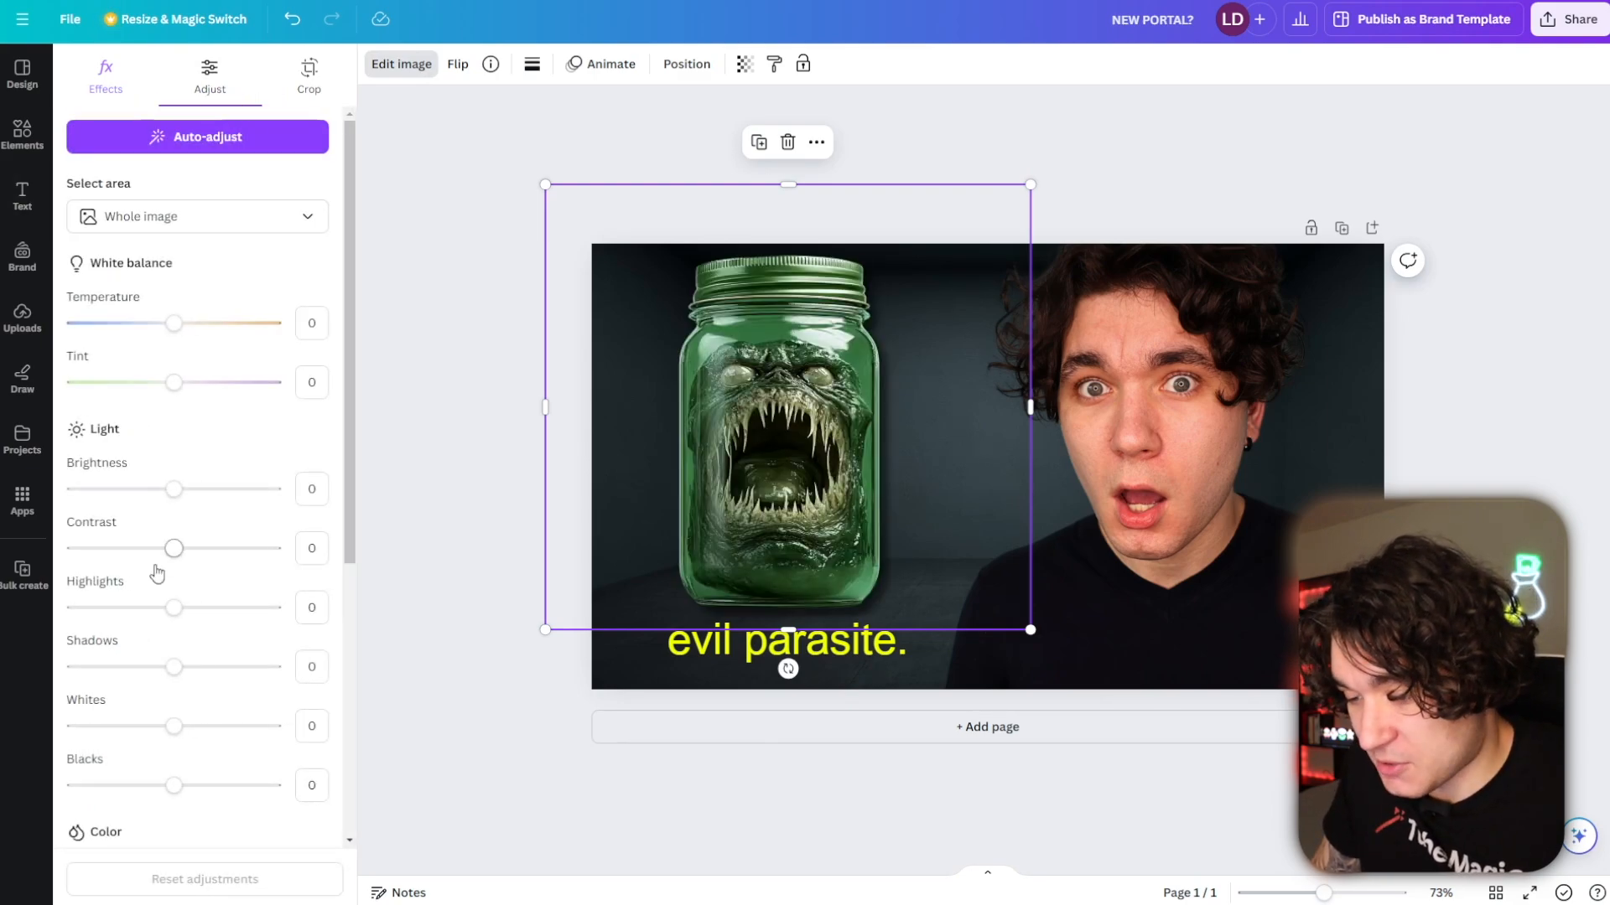
{"action": "left_click", "coordinate": [207, 551]}
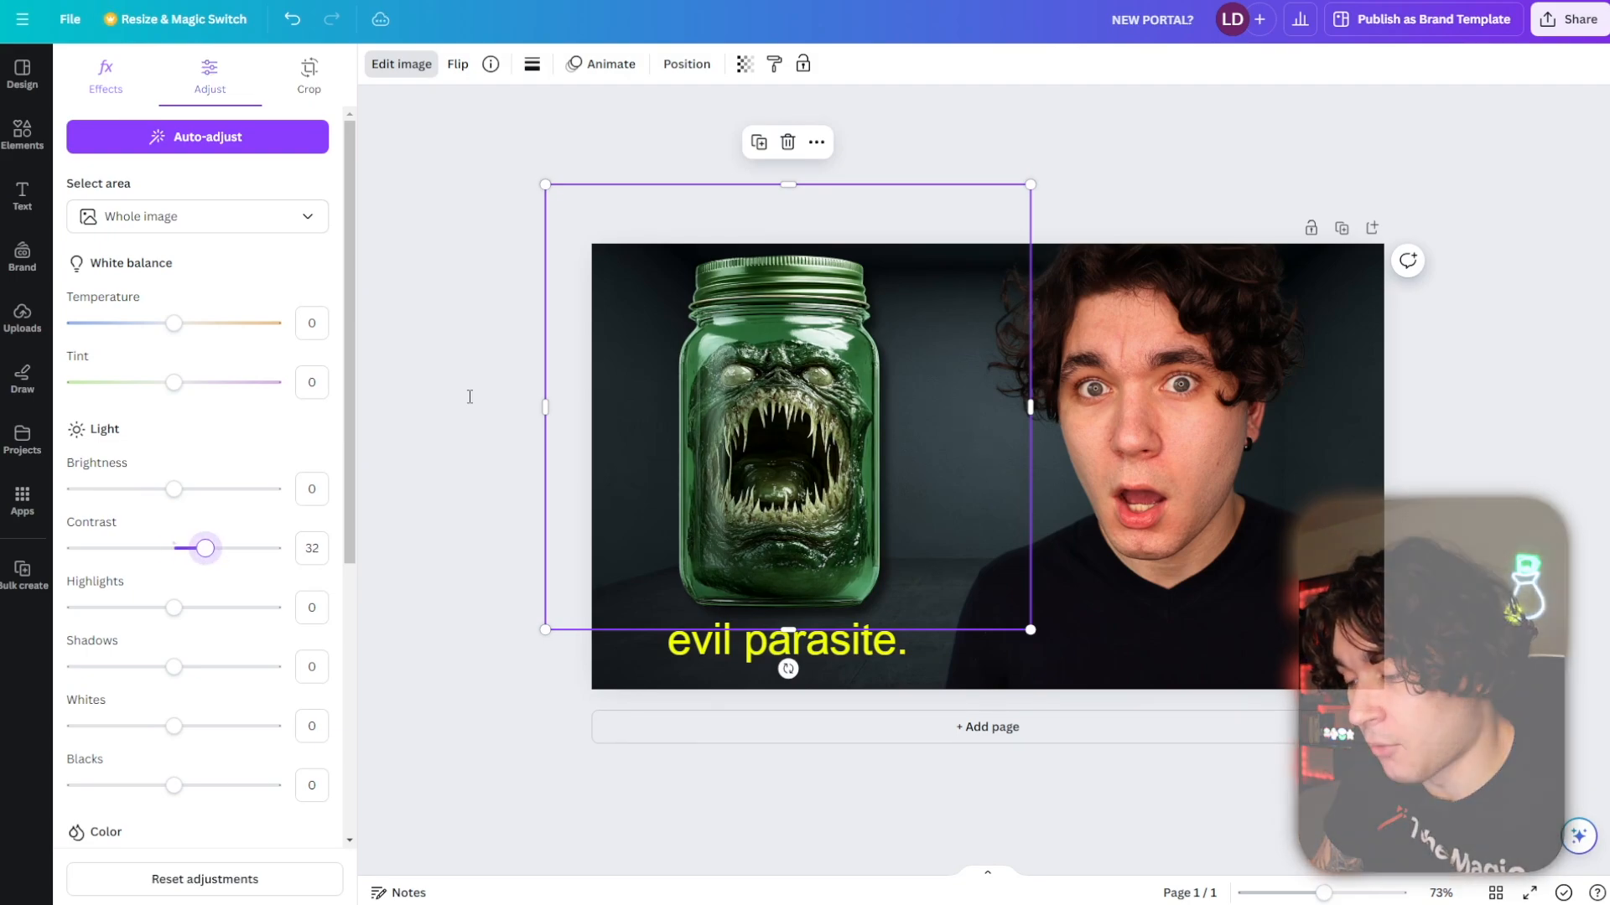
{"action": "left_click", "coordinate": [469, 397]}
- Download the finished evil parasite thumbnail as a JPG
{"action": "left_click", "coordinate": [1582, 29]}
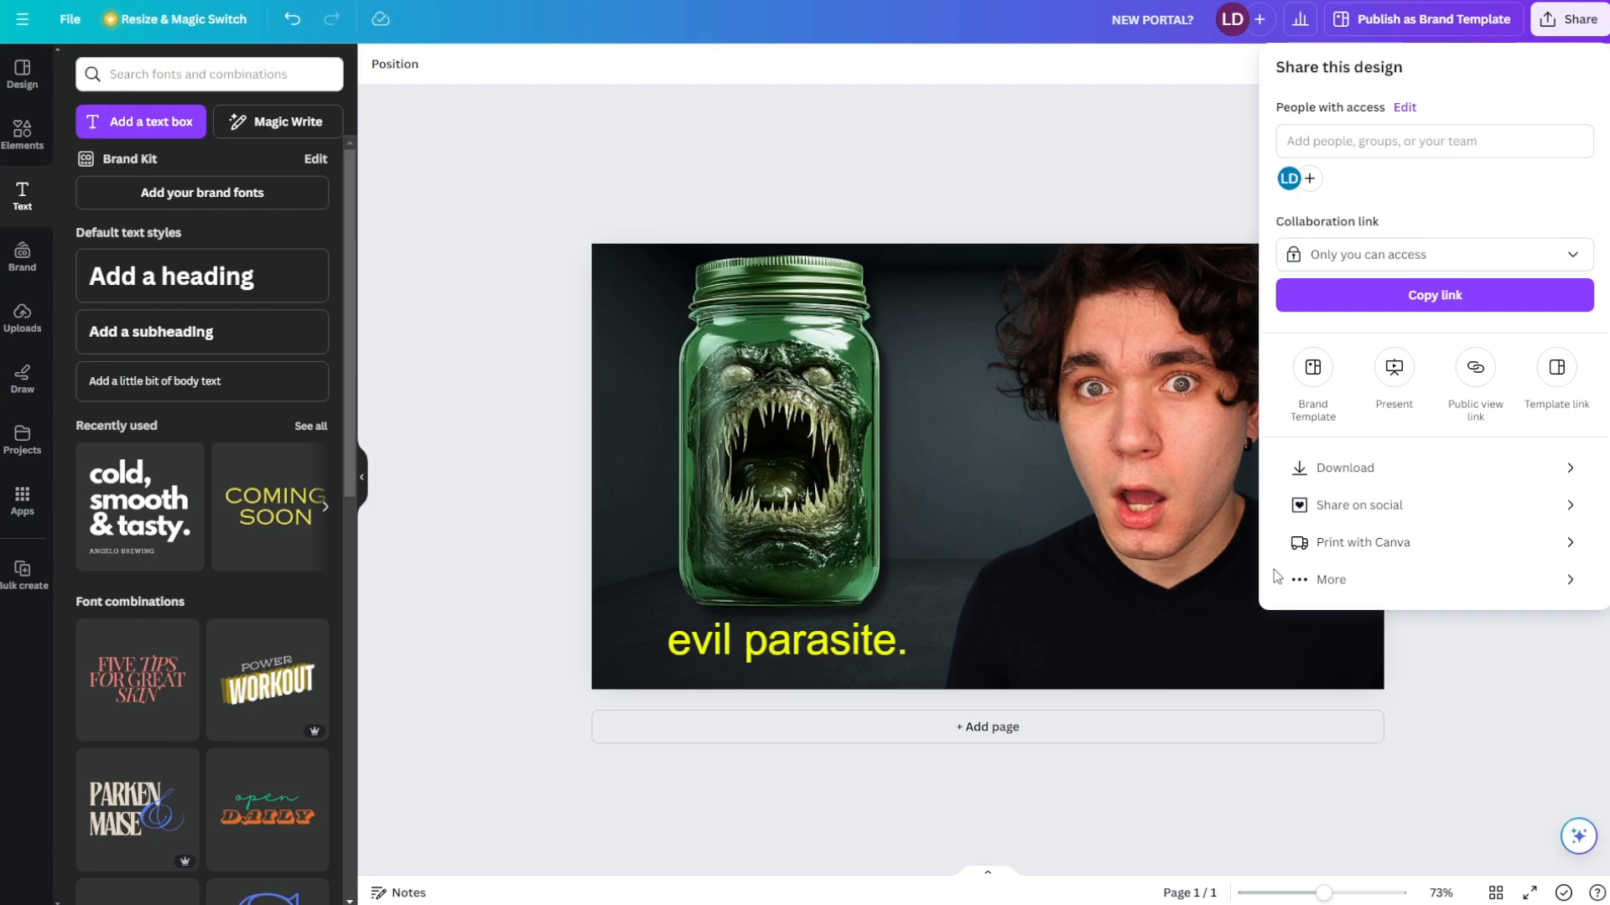
{"action": "left_click", "coordinate": [1363, 466]}
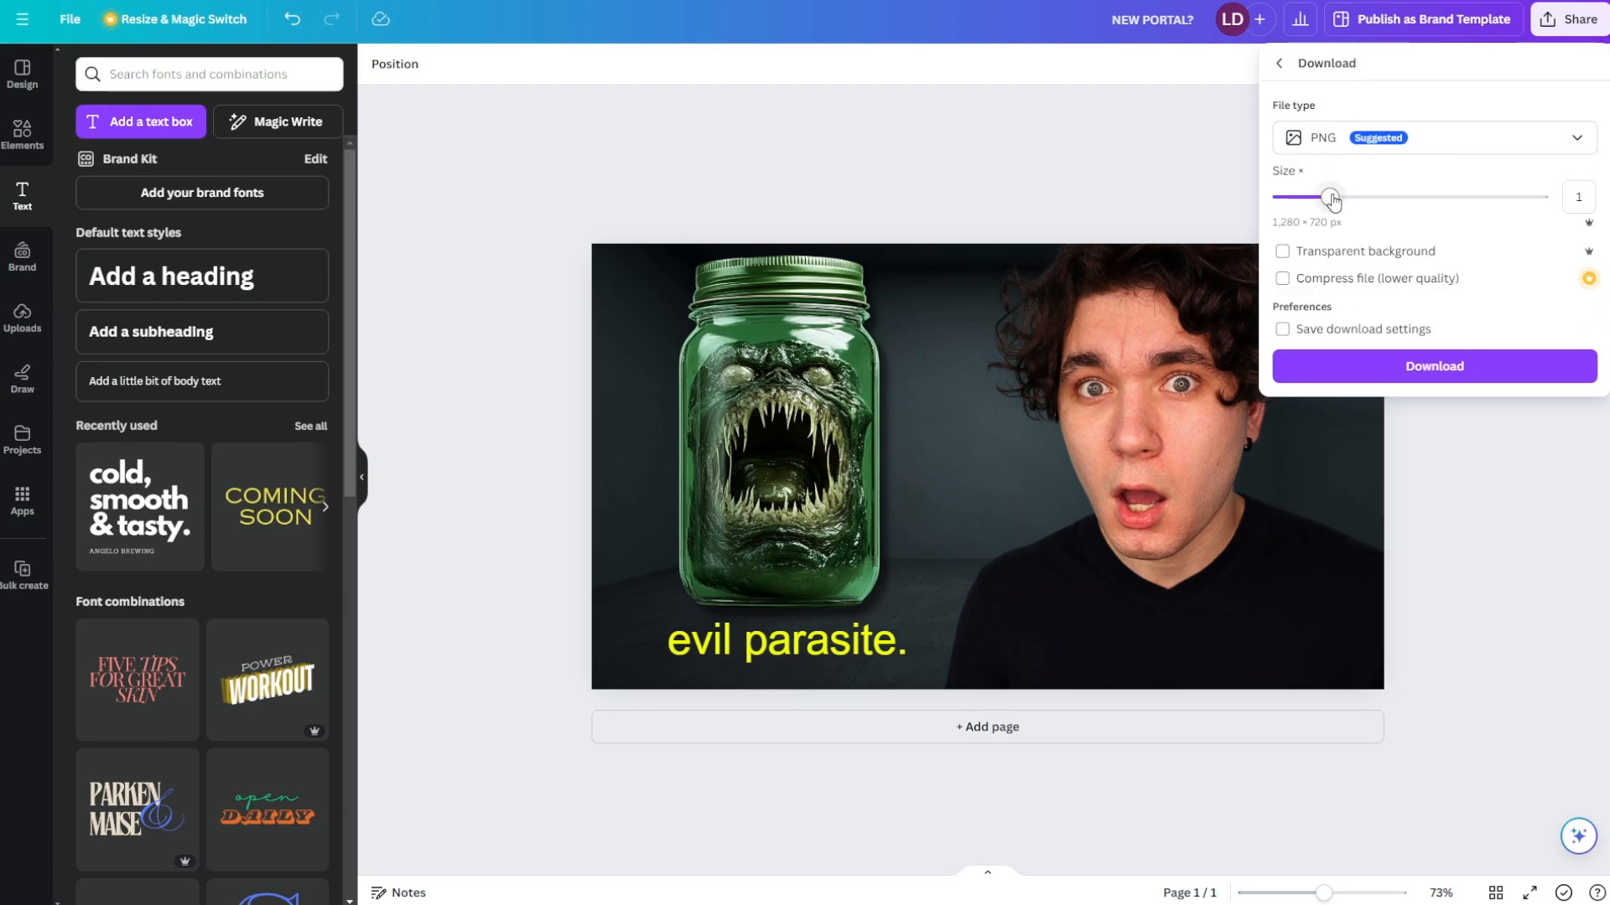
{"action": "left_click", "coordinate": [1322, 138]}
{"action": "left_click", "coordinate": [1312, 193]}
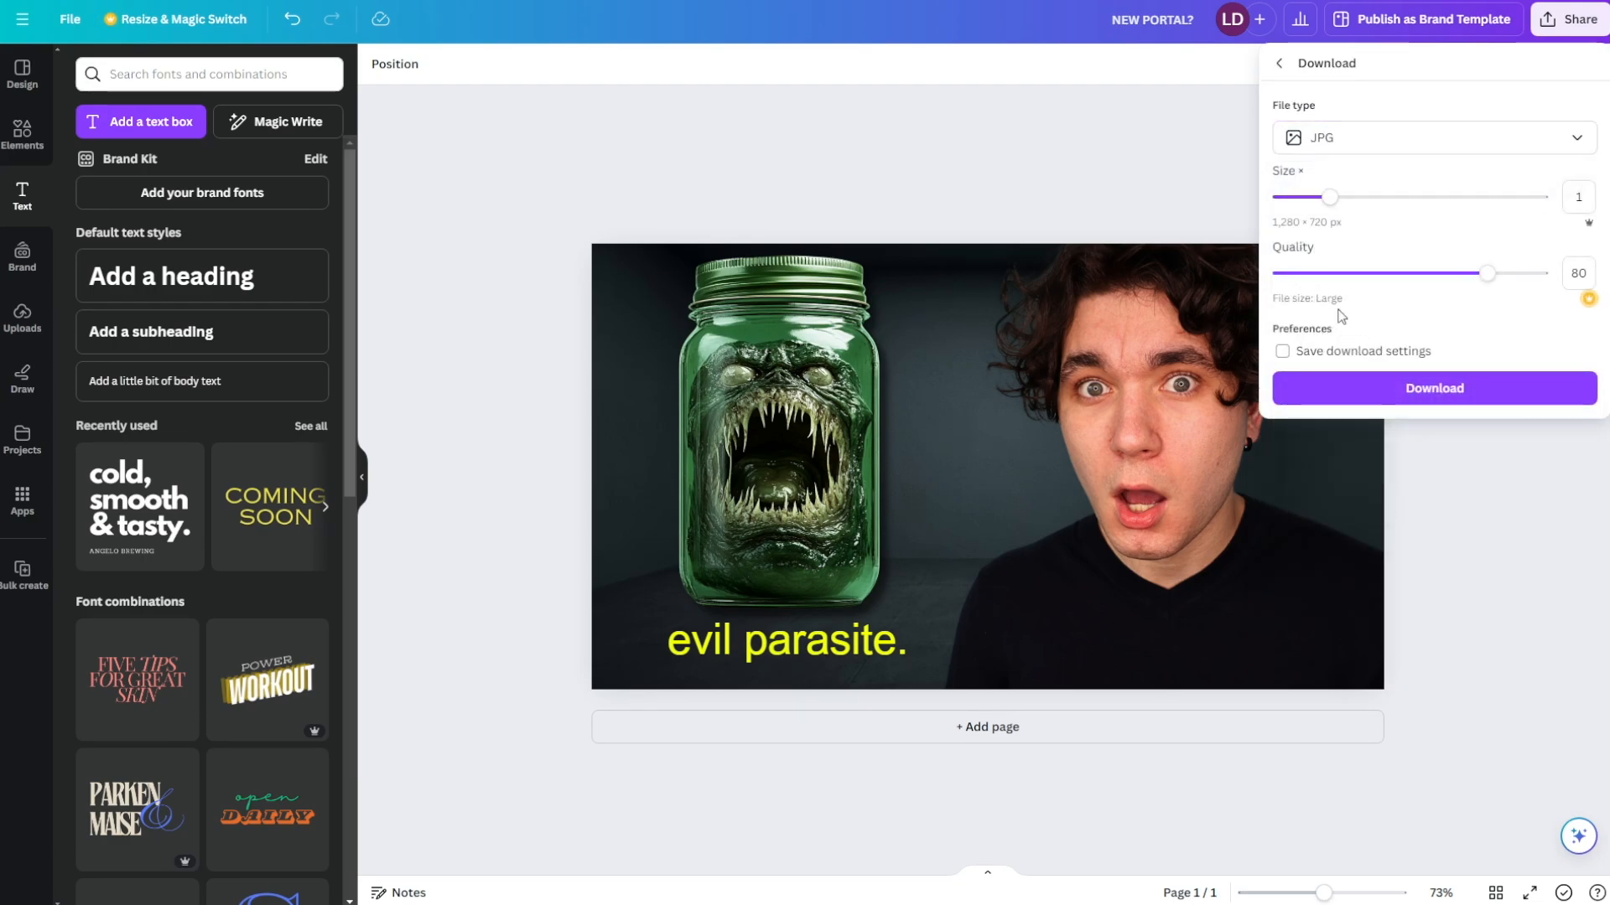
{"action": "left_click", "coordinate": [1363, 387]}
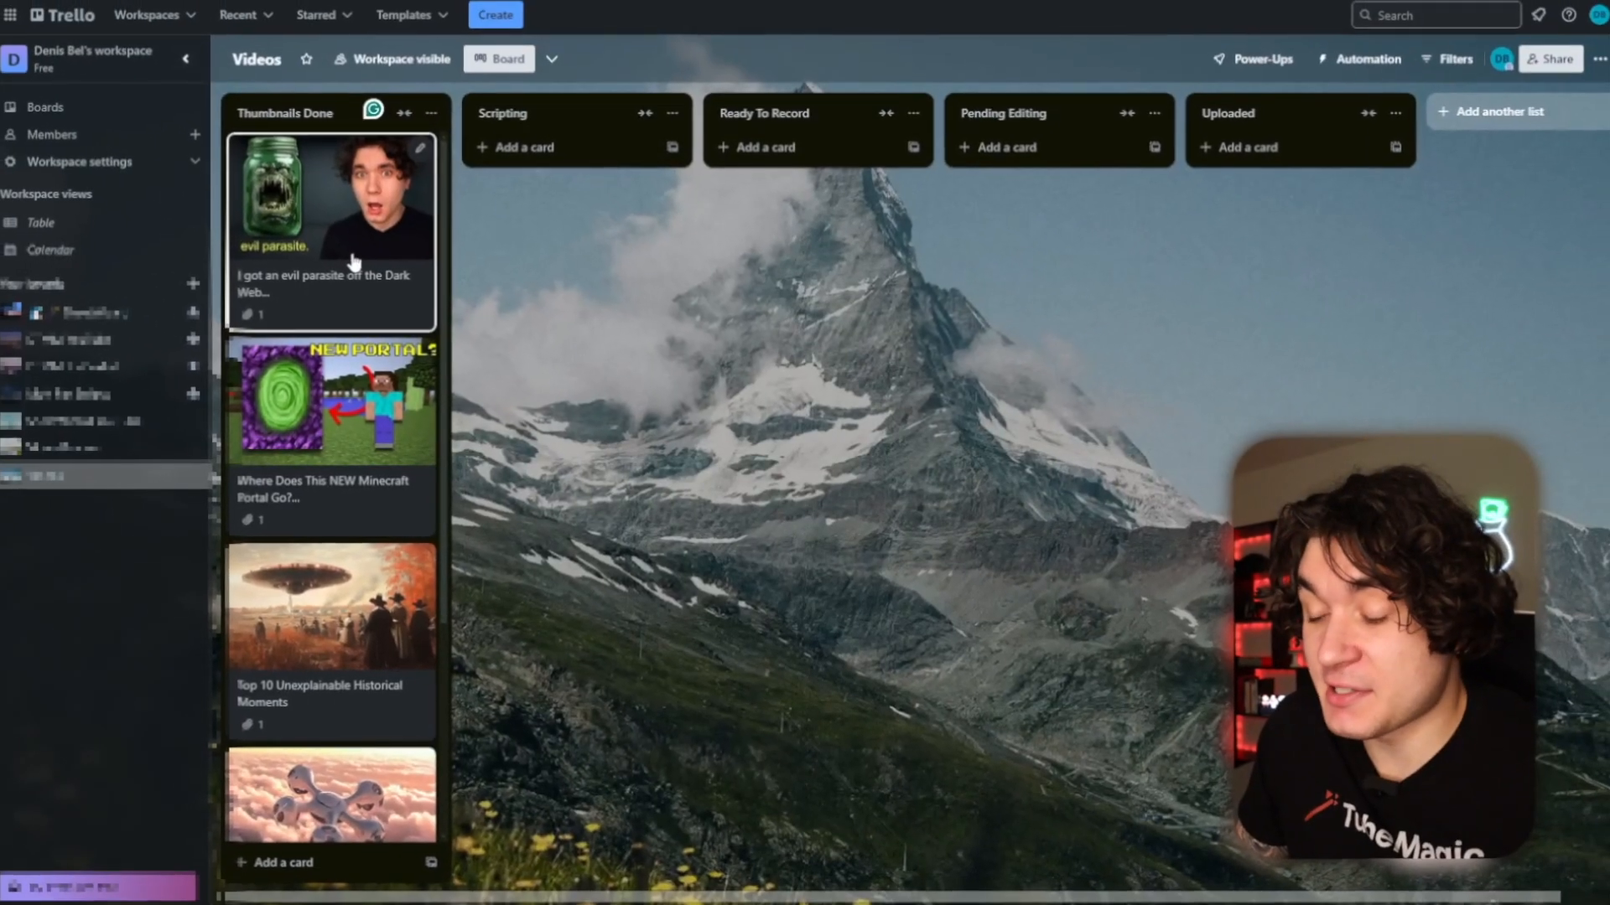
- On the Trello Videos board, move all five thumbnail cards from the Thumbnails Done list to the Video Ideas list
{"action": "scroll", "coordinate": [356, 264], "scroll_direction": "down", "scroll_amount": 3}
{"action": "scroll", "coordinate": [356, 265], "scroll_direction": "down", "scroll_amount": 2}
{"action": "scroll", "coordinate": [356, 265], "scroll_direction": "up", "scroll_amount": 3}
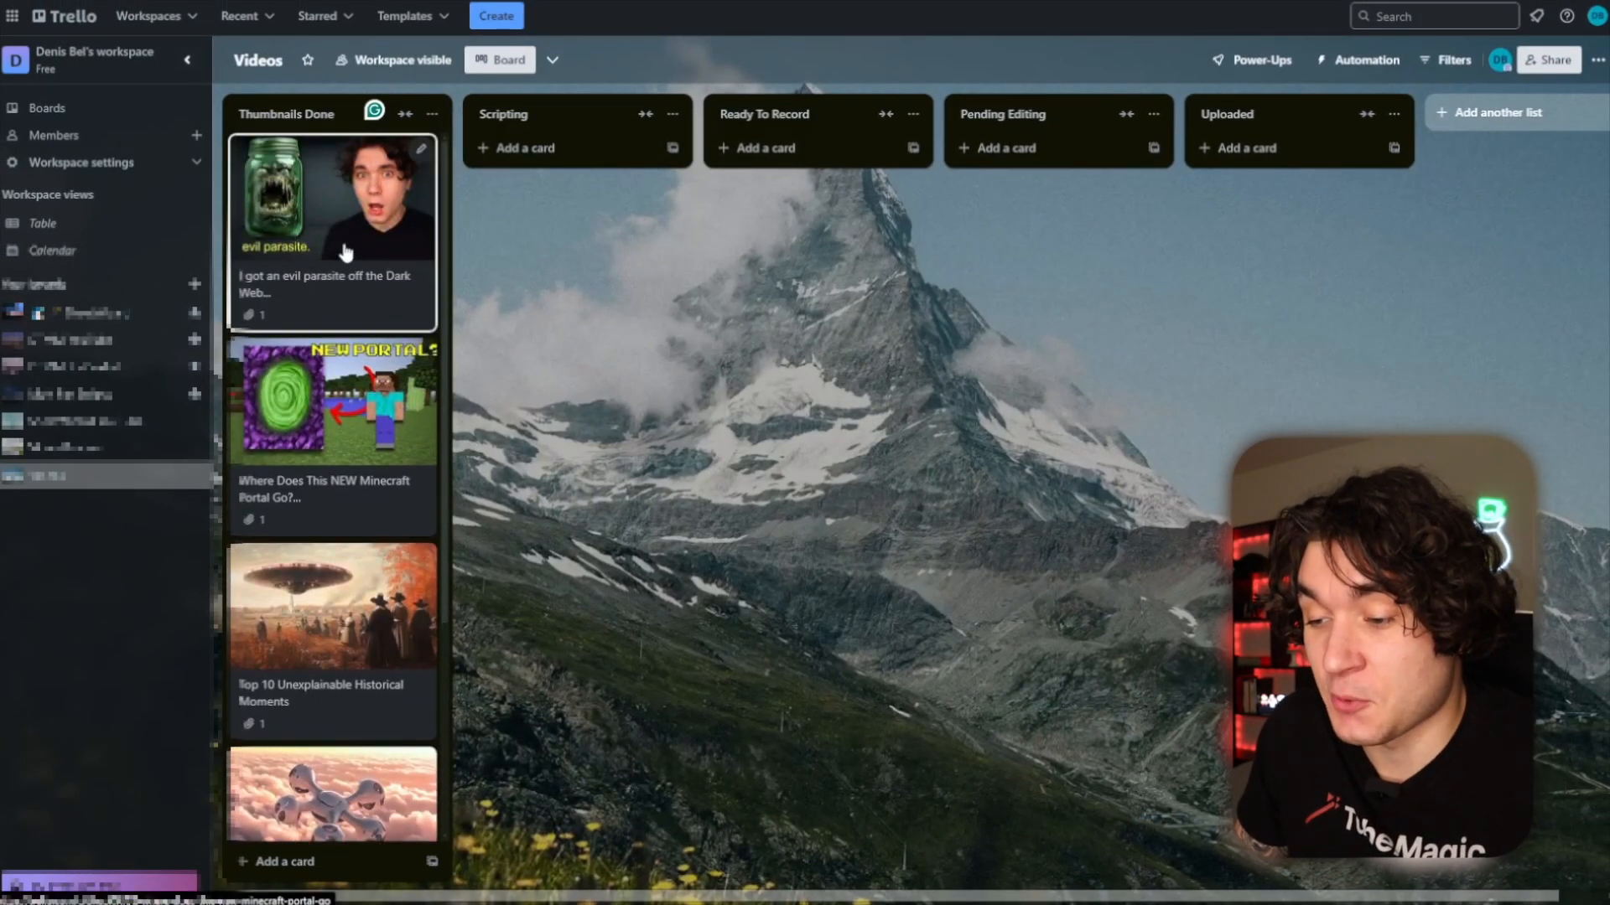
{"action": "left_click_drag", "start_coordinate": [357, 268], "coordinate": [1300, 218]}
{"action": "left_click_drag", "start_coordinate": [351, 210], "coordinate": [1300, 201]}
{"action": "left_click_drag", "start_coordinate": [289, 197], "coordinate": [1234, 194]}
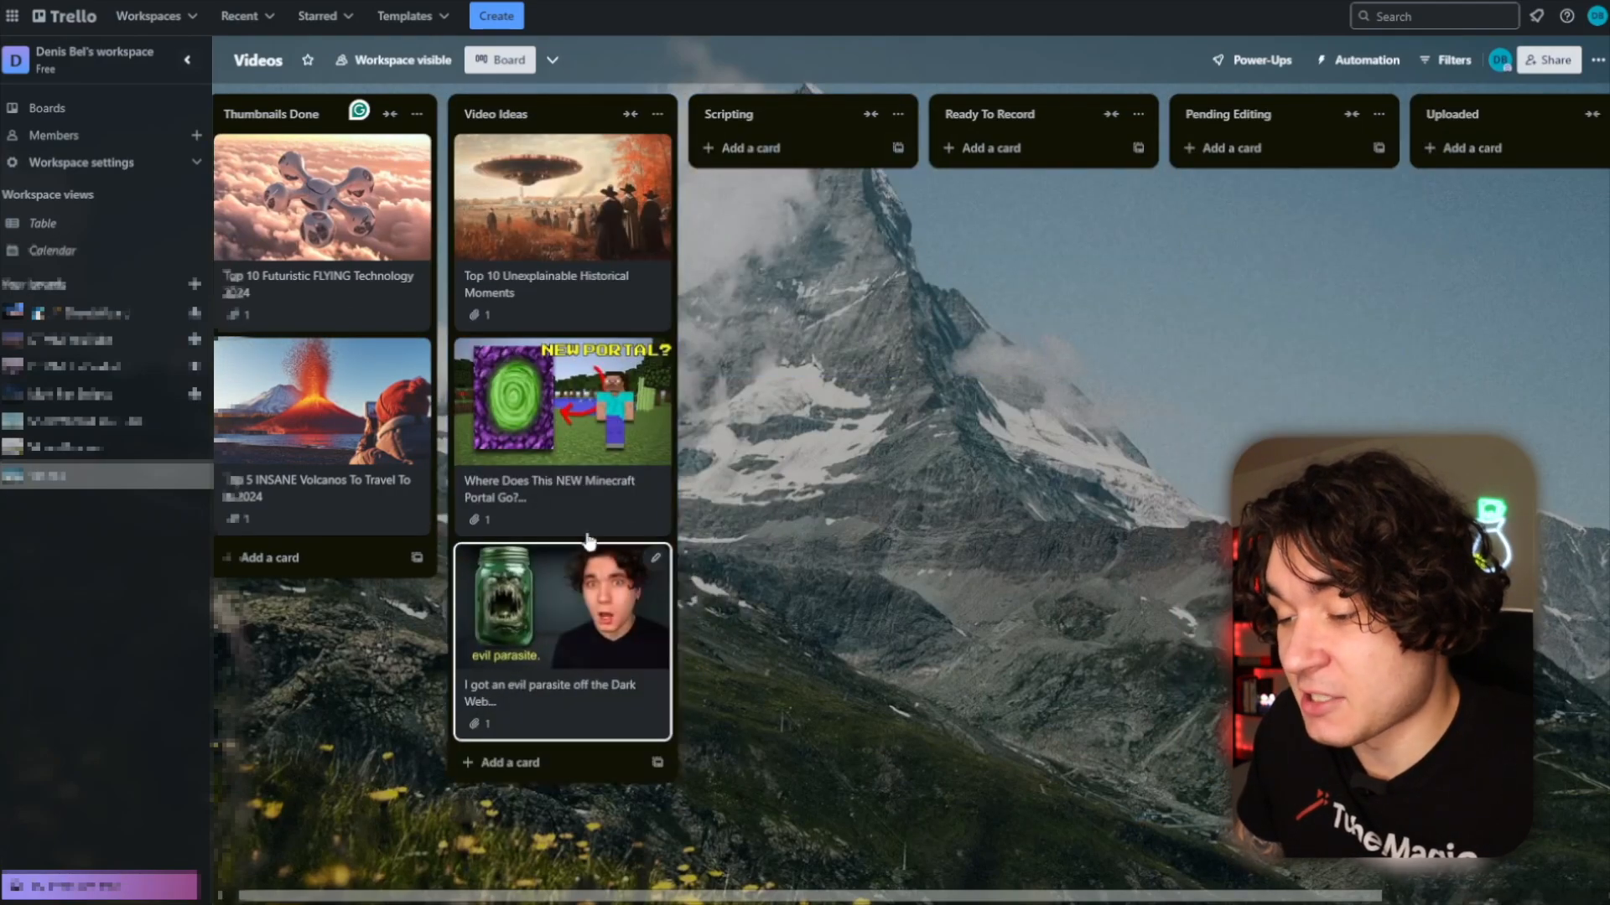
{"action": "left_click_drag", "start_coordinate": [285, 214], "coordinate": [537, 201]}
{"action": "left_click_drag", "start_coordinate": [359, 191], "coordinate": [543, 163]}
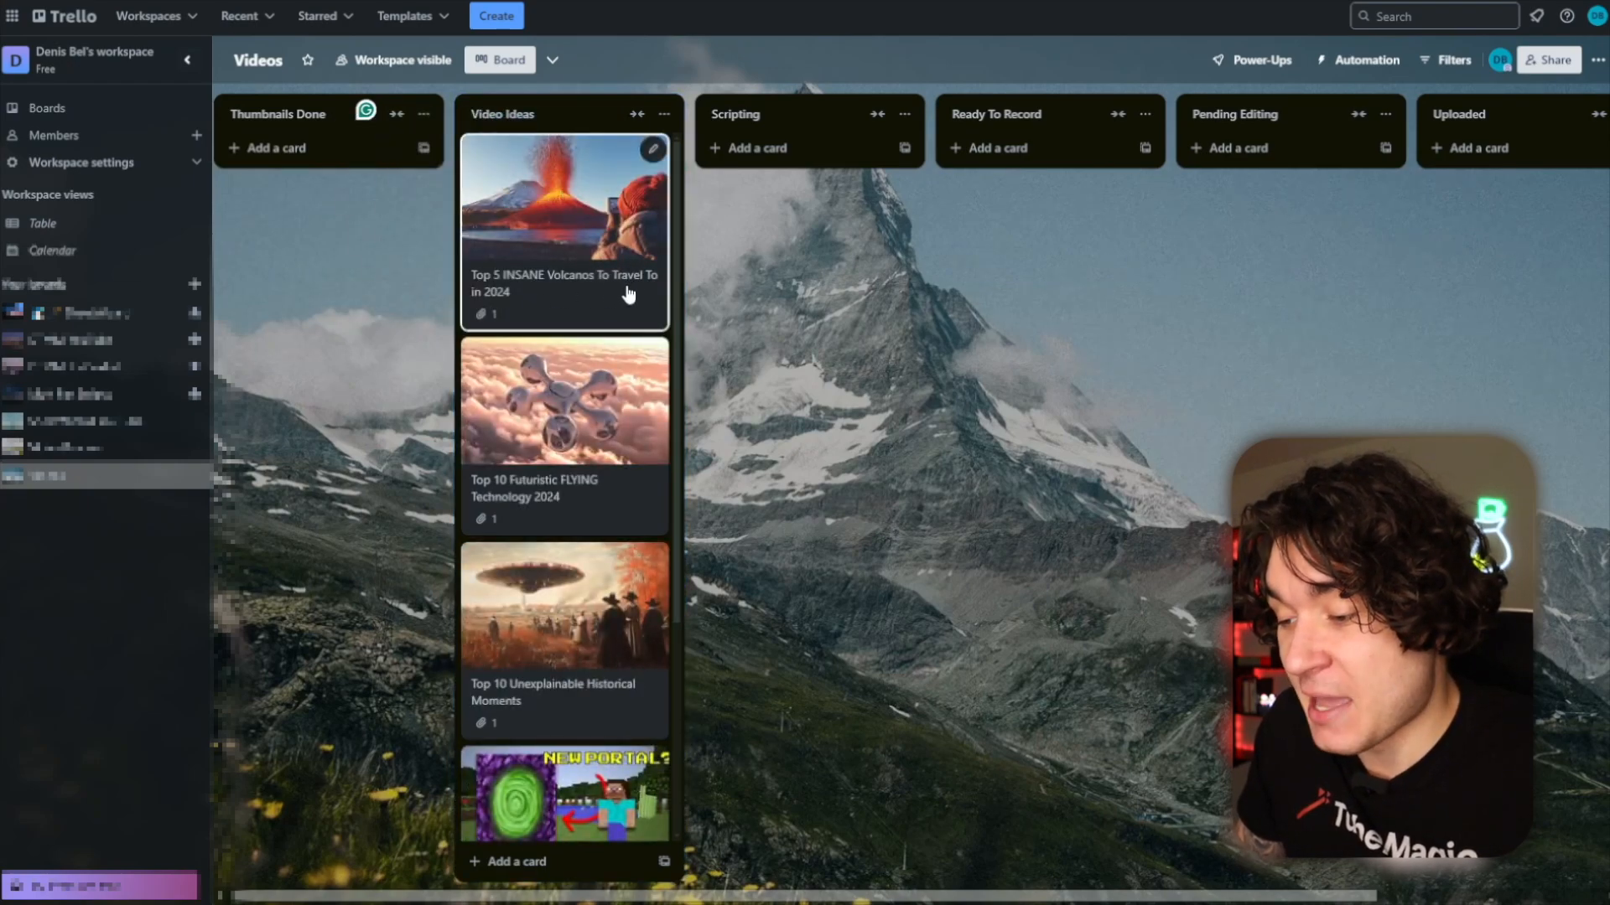
- View the attached thumbnail of the "I got an evil parasite off the Dark Web..." card at full size and close the card
{"action": "scroll", "coordinate": [601, 316], "scroll_direction": "down", "scroll_amount": 2}
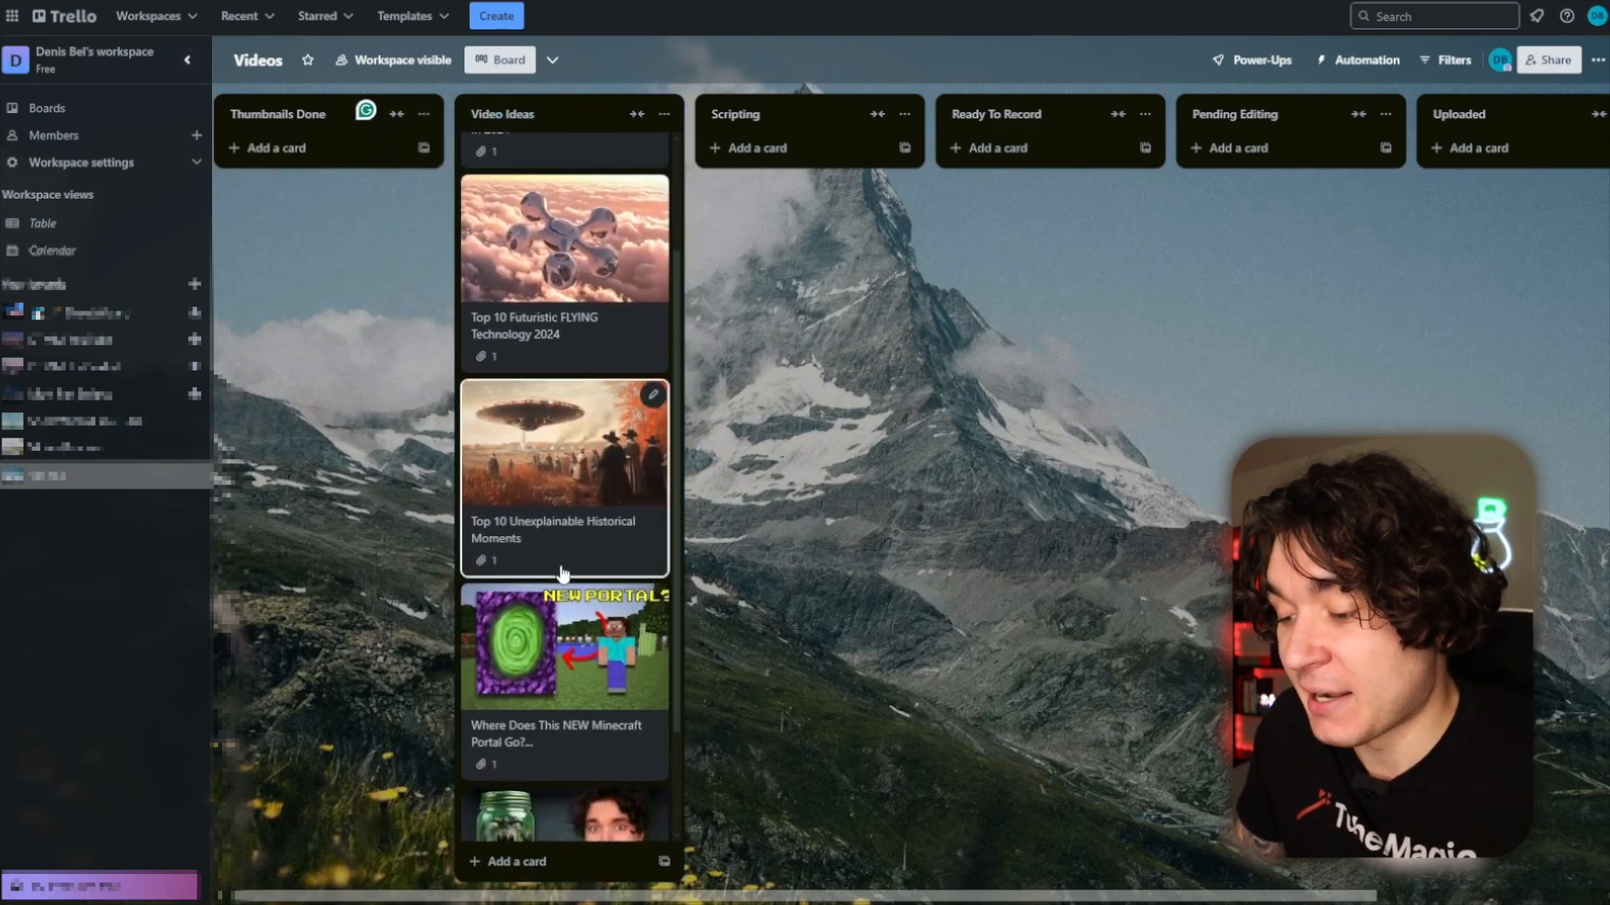
{"action": "scroll", "coordinate": [561, 573], "scroll_direction": "down", "scroll_amount": 2}
{"action": "left_click", "coordinate": [553, 722]}
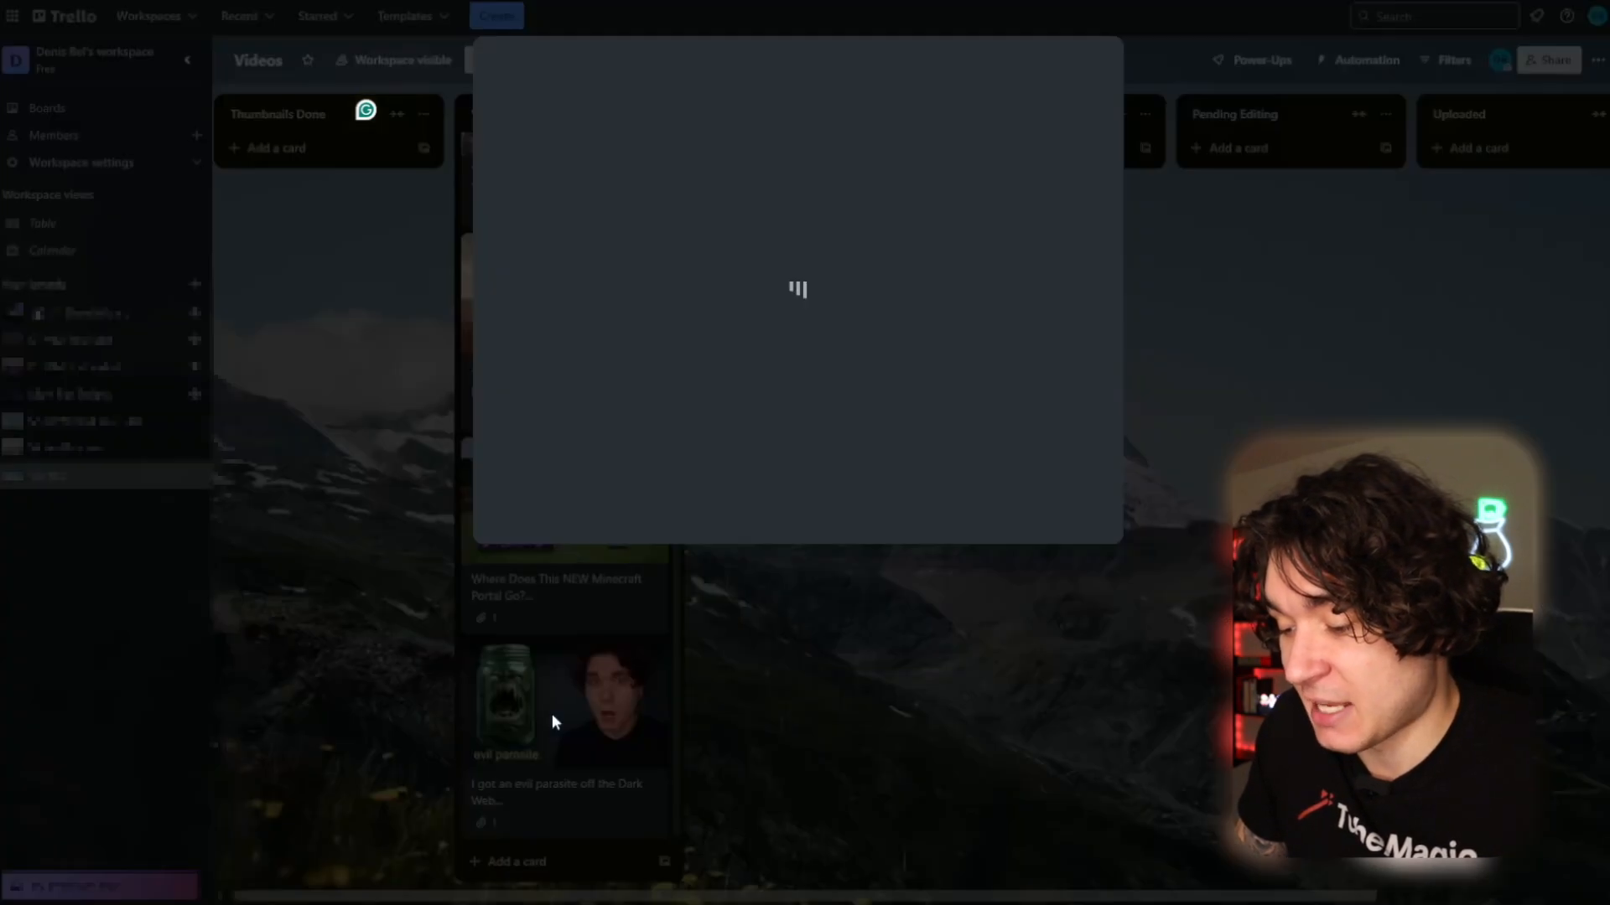
{"action": "left_click", "coordinate": [746, 109]}
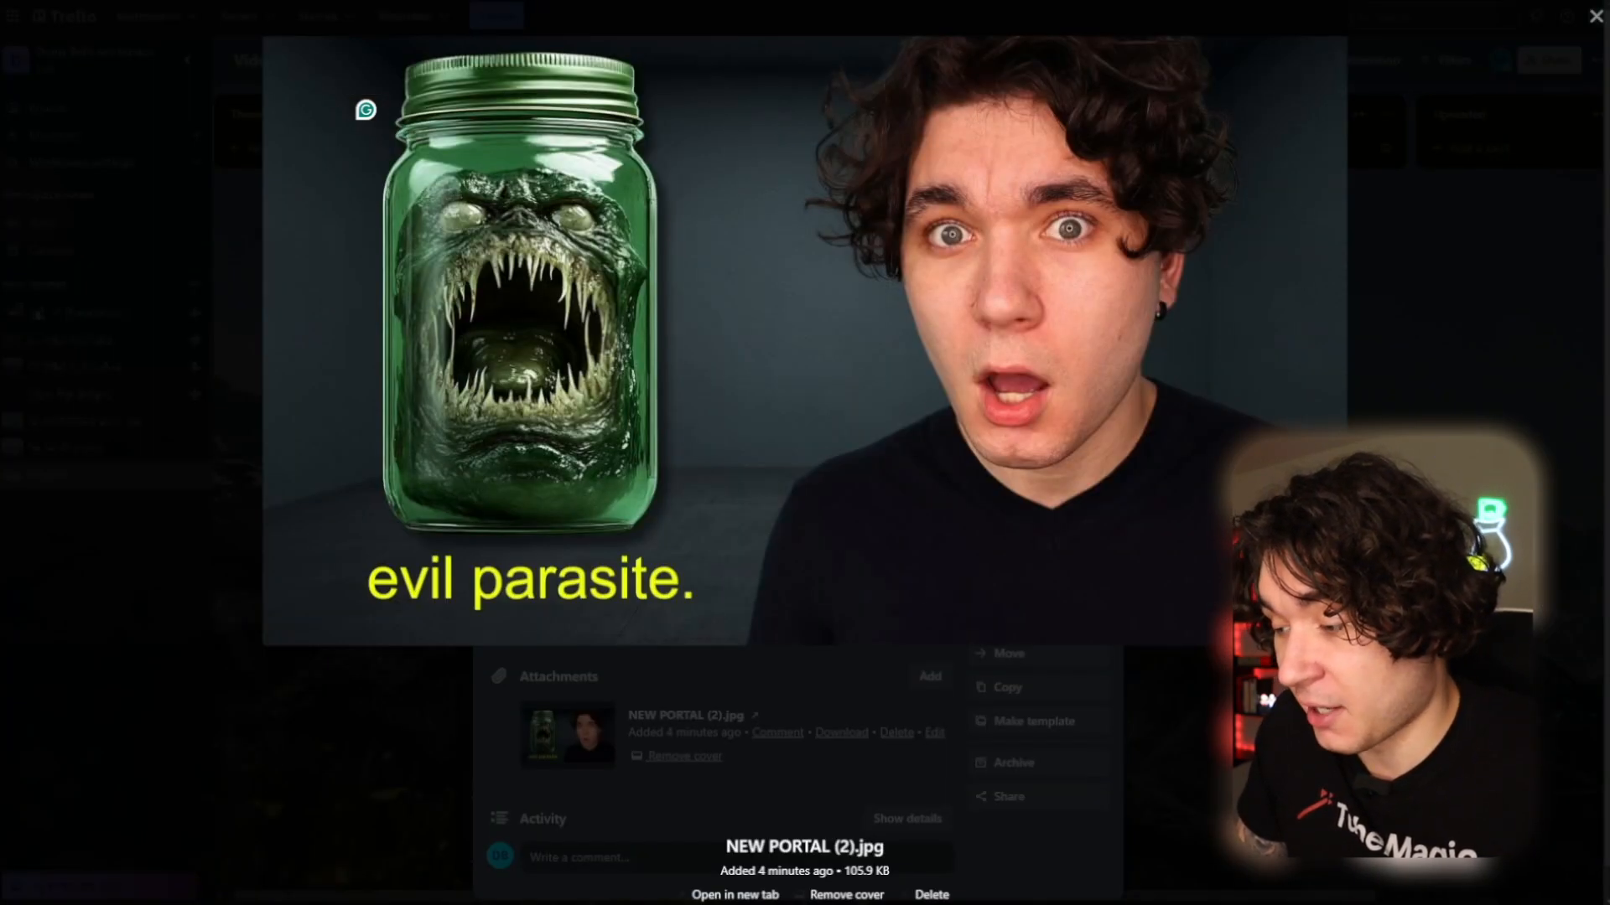
{"action": "key", "text": "Escape"}
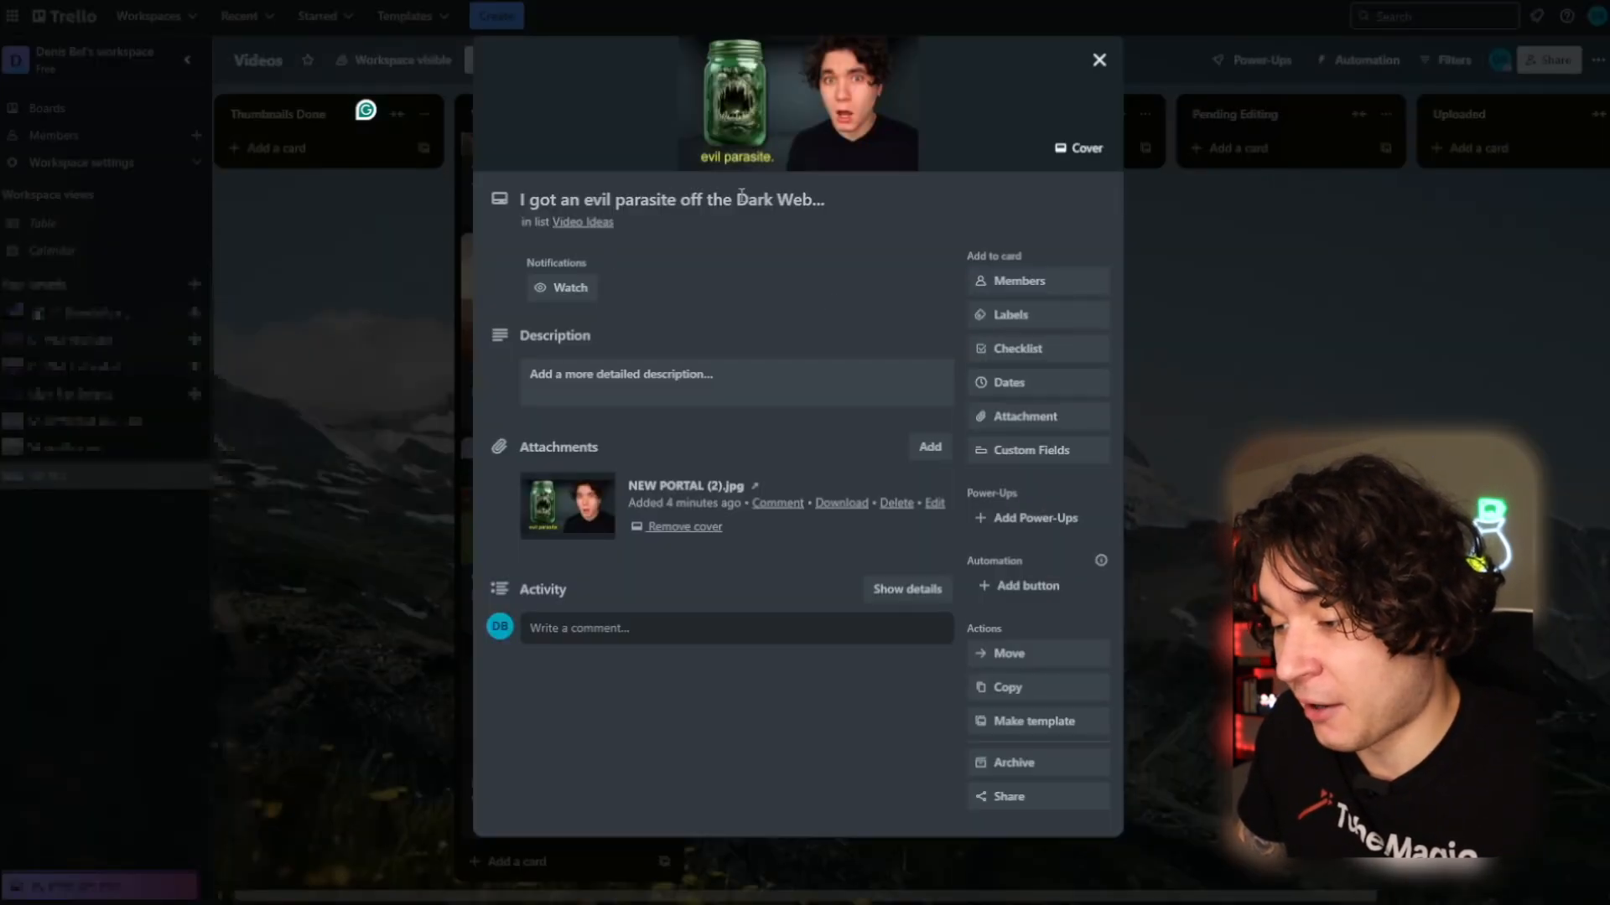
{"action": "left_click", "coordinate": [1376, 230]}
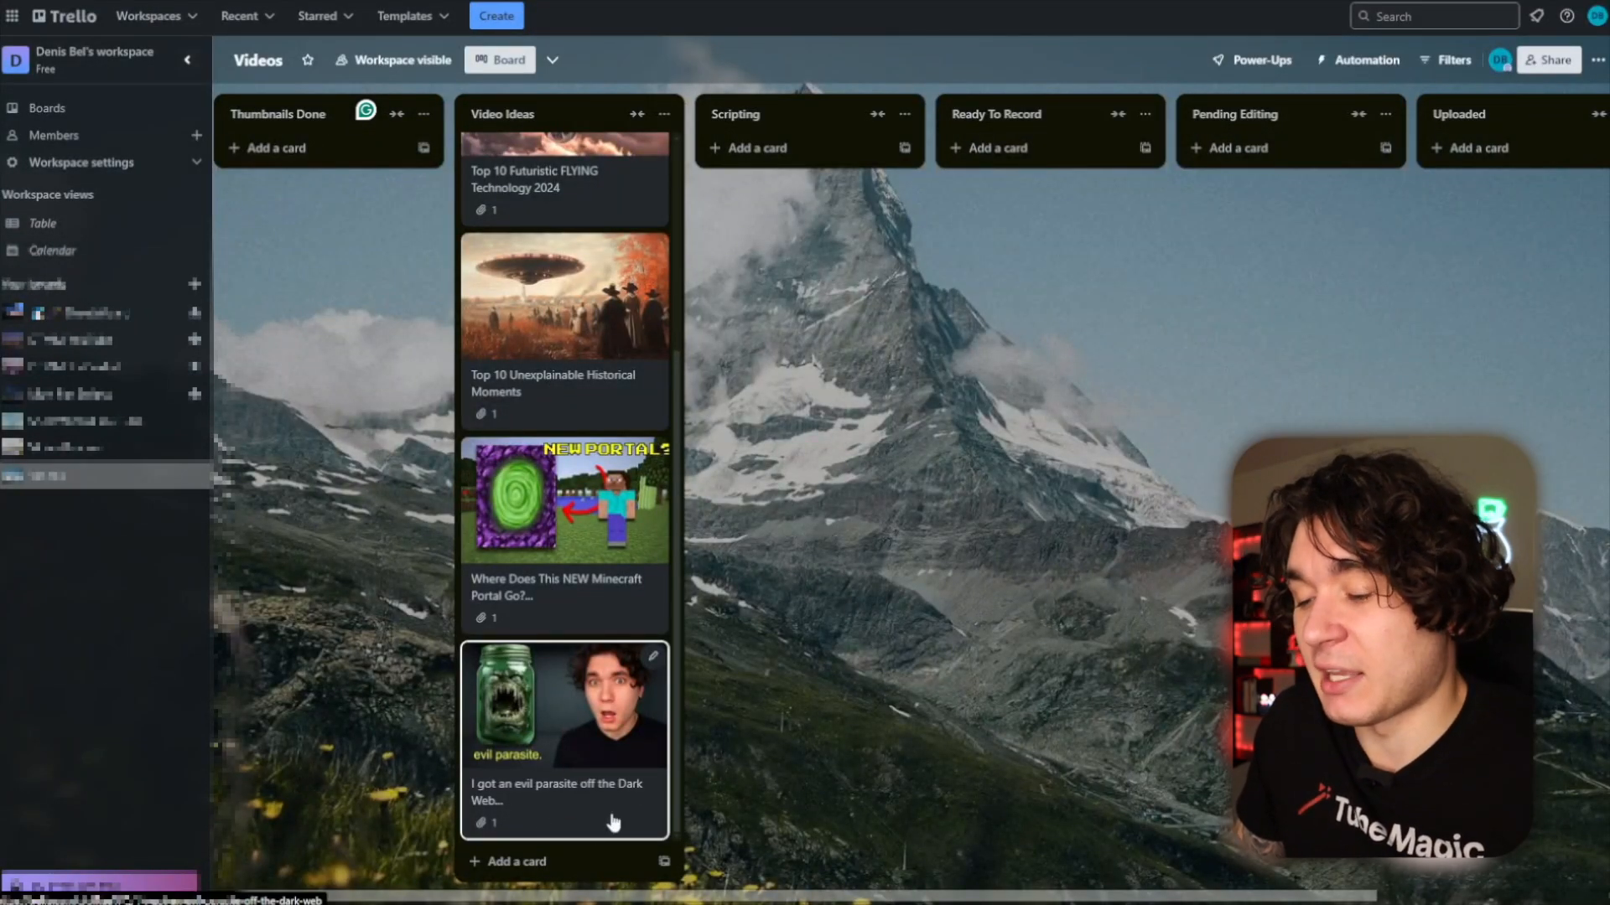
- Examine the thumbnails and titles of the cards in the Video Ideas list
{"action": "scroll", "coordinate": [567, 316], "scroll_direction": "up", "scroll_amount": 3}
{"action": "scroll", "coordinate": [567, 316], "scroll_direction": "down", "scroll_amount": 3}
{"action": "scroll", "coordinate": [567, 316], "scroll_direction": "left", "scroll_amount": 1}
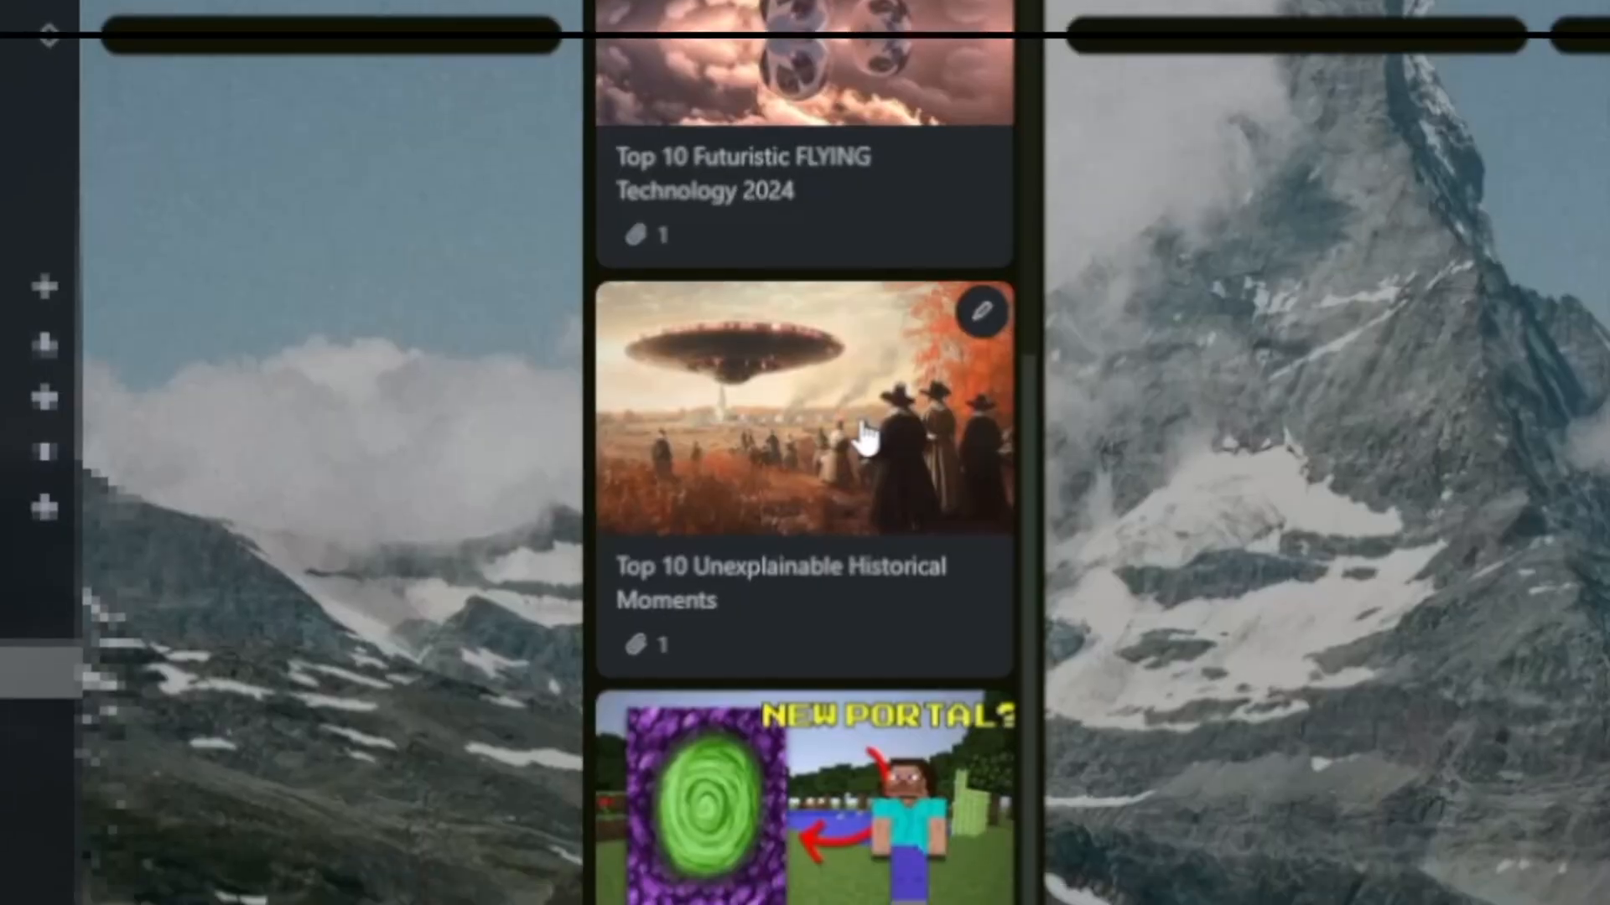
{"action": "scroll", "coordinate": [839, 230], "scroll_direction": "down", "scroll_amount": 1}
{"action": "scroll", "coordinate": [838, 231], "scroll_direction": "up", "scroll_amount": 4}
{"action": "scroll", "coordinate": [838, 231], "scroll_direction": "down", "scroll_amount": 1}
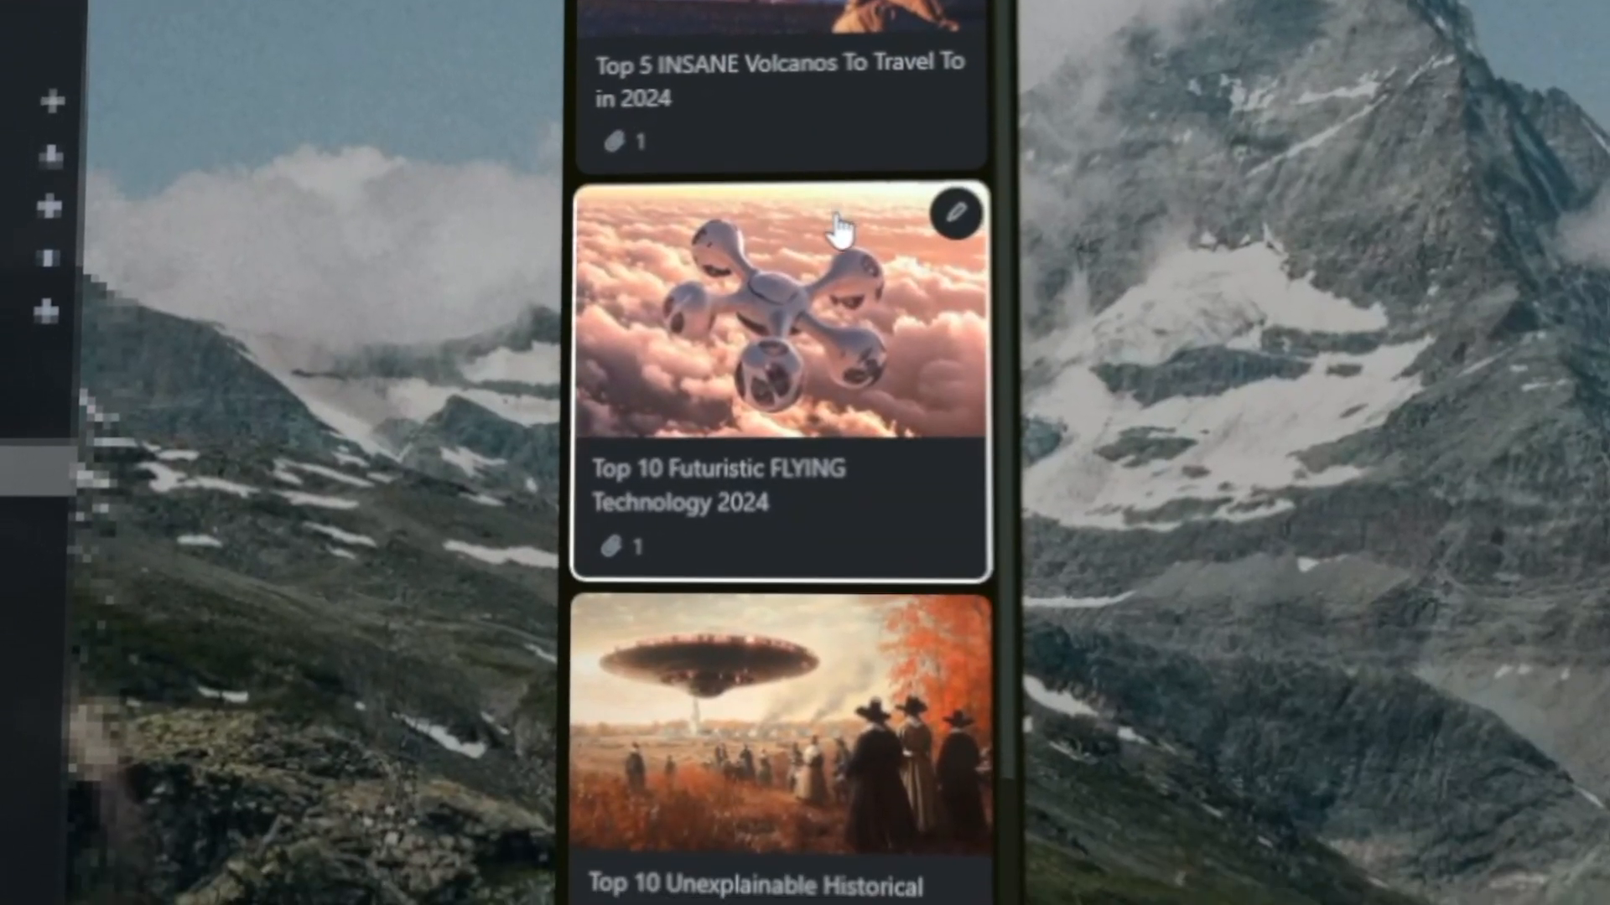
{"action": "scroll", "coordinate": [838, 230], "scroll_direction": "down", "scroll_amount": 6}
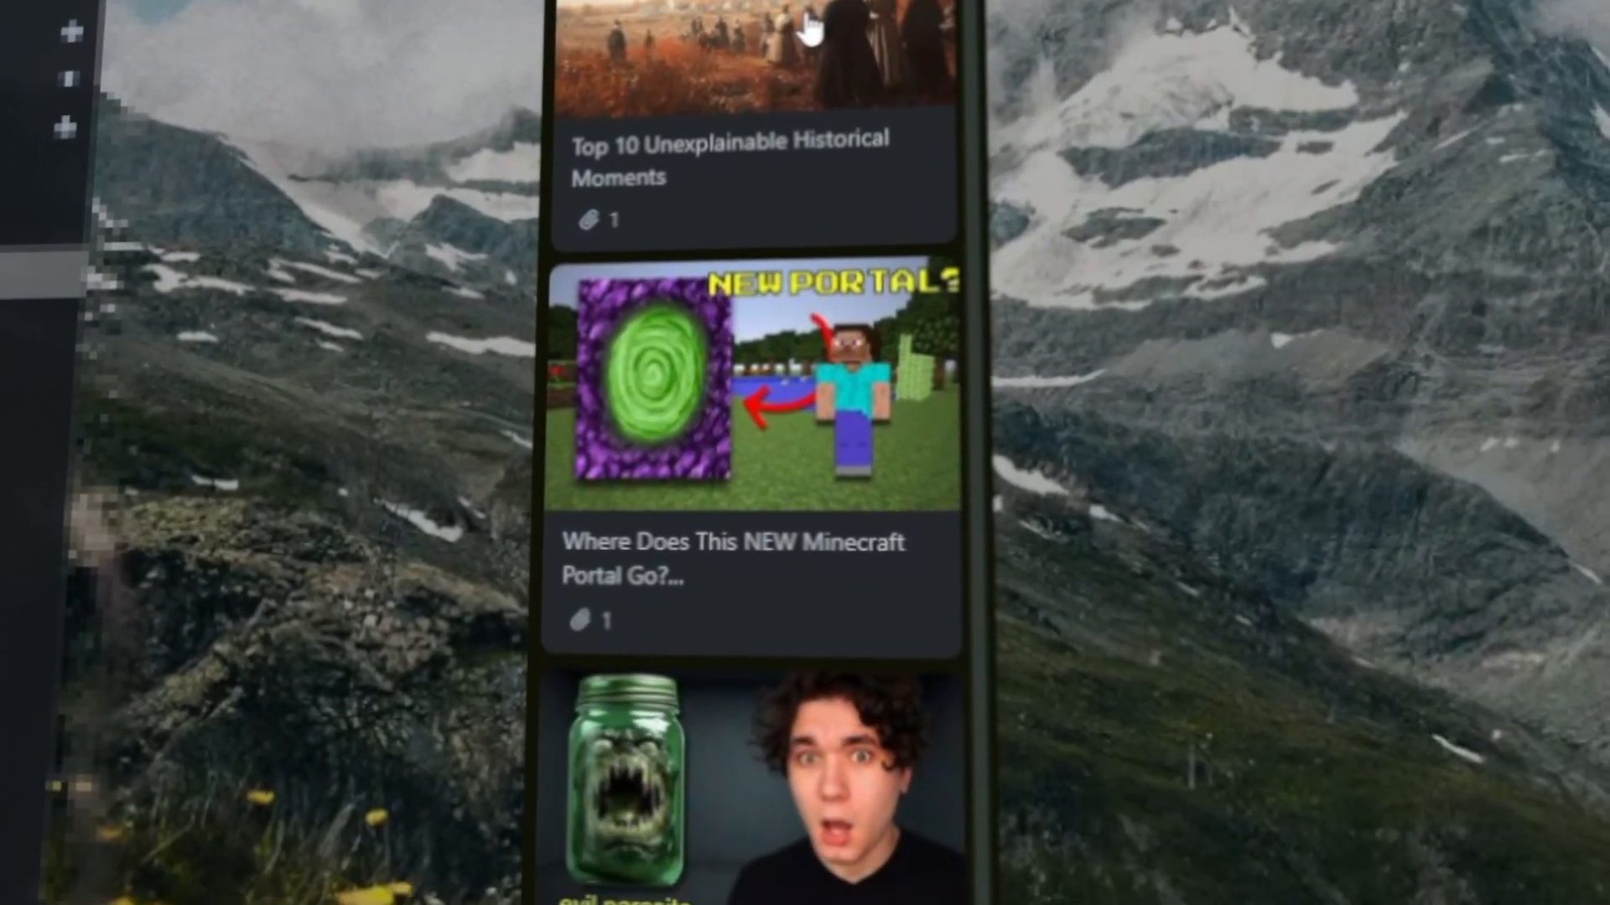
{"action": "scroll", "coordinate": [809, 32], "scroll_direction": "down", "scroll_amount": 3}
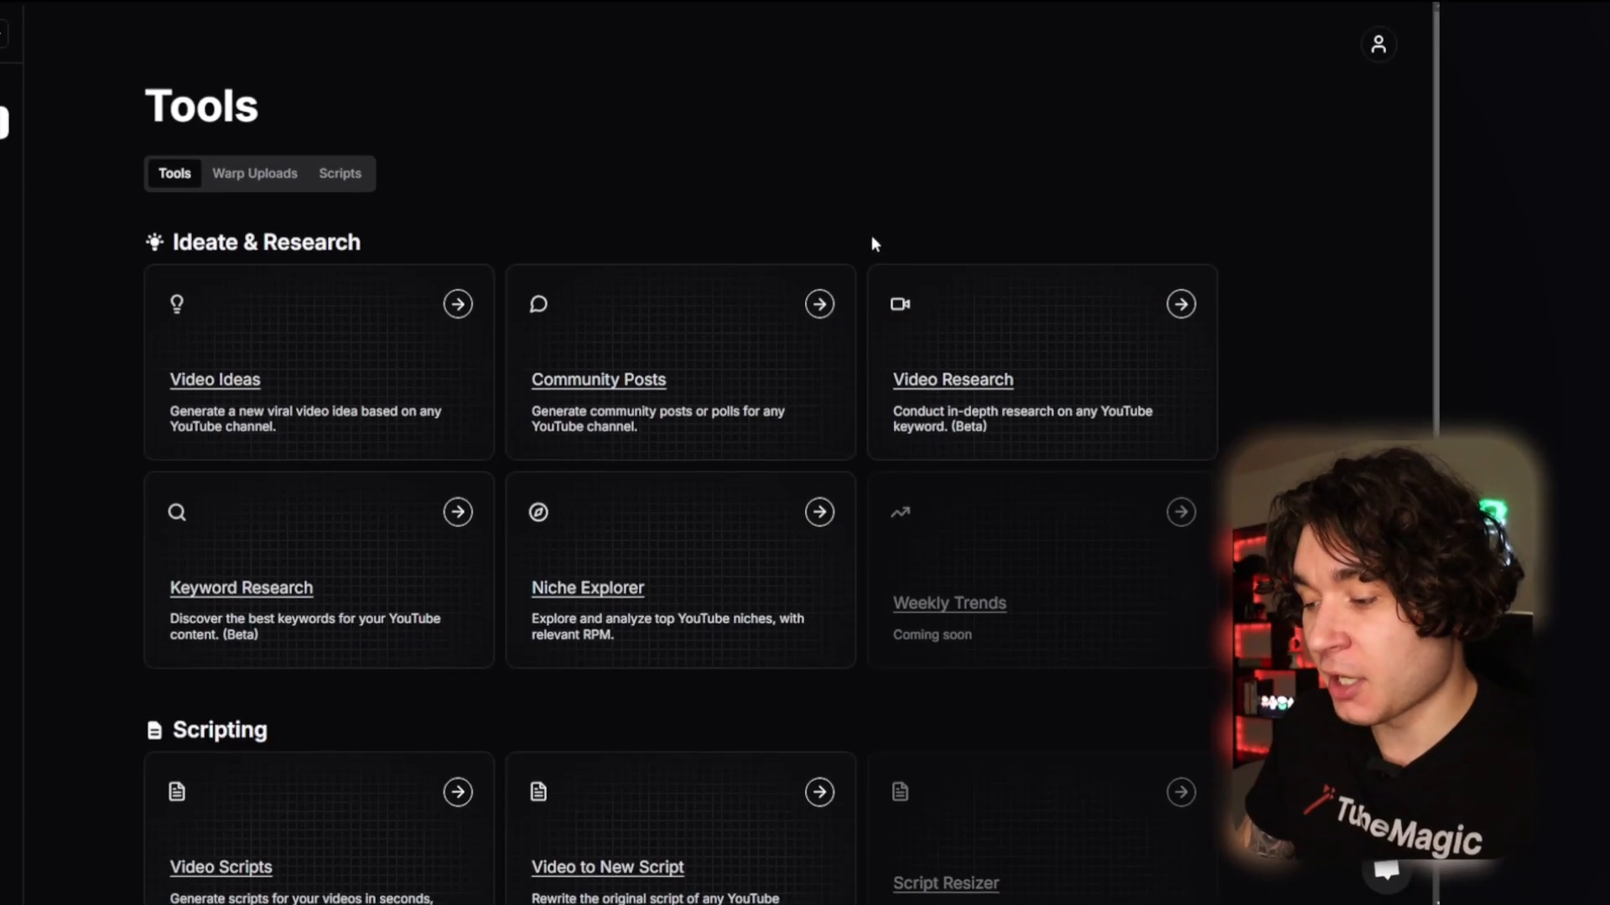
- In TubeMagic's Video Research tool, search for "scary videos" and filter the results to 100K-1M views
{"action": "left_click", "coordinate": [954, 333]}
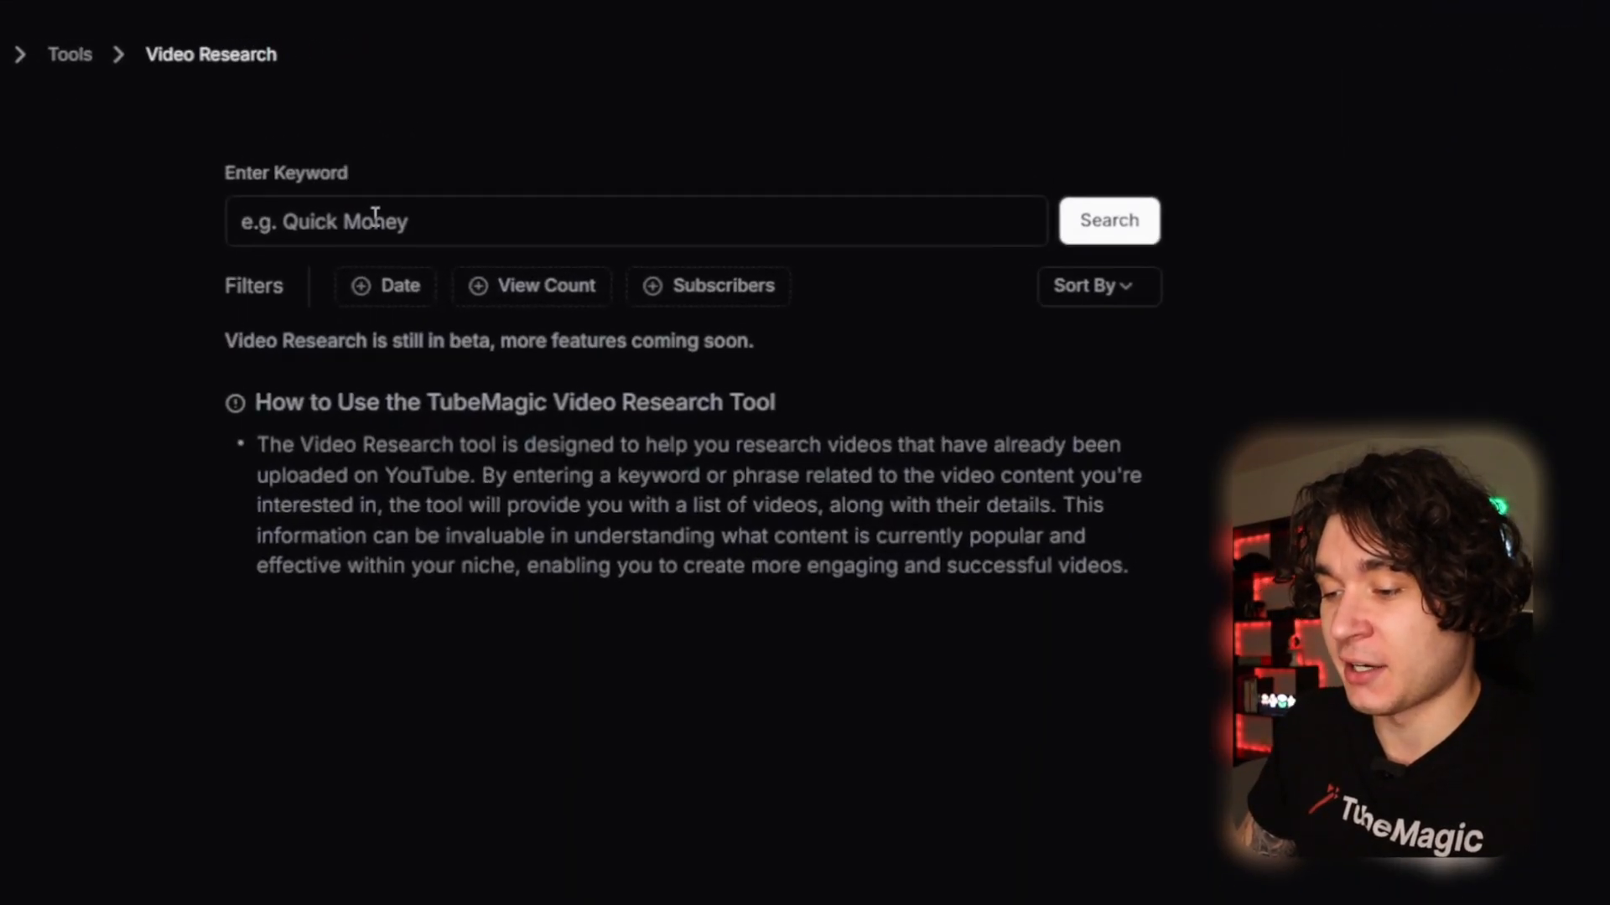
{"action": "left_click", "coordinate": [456, 159]}
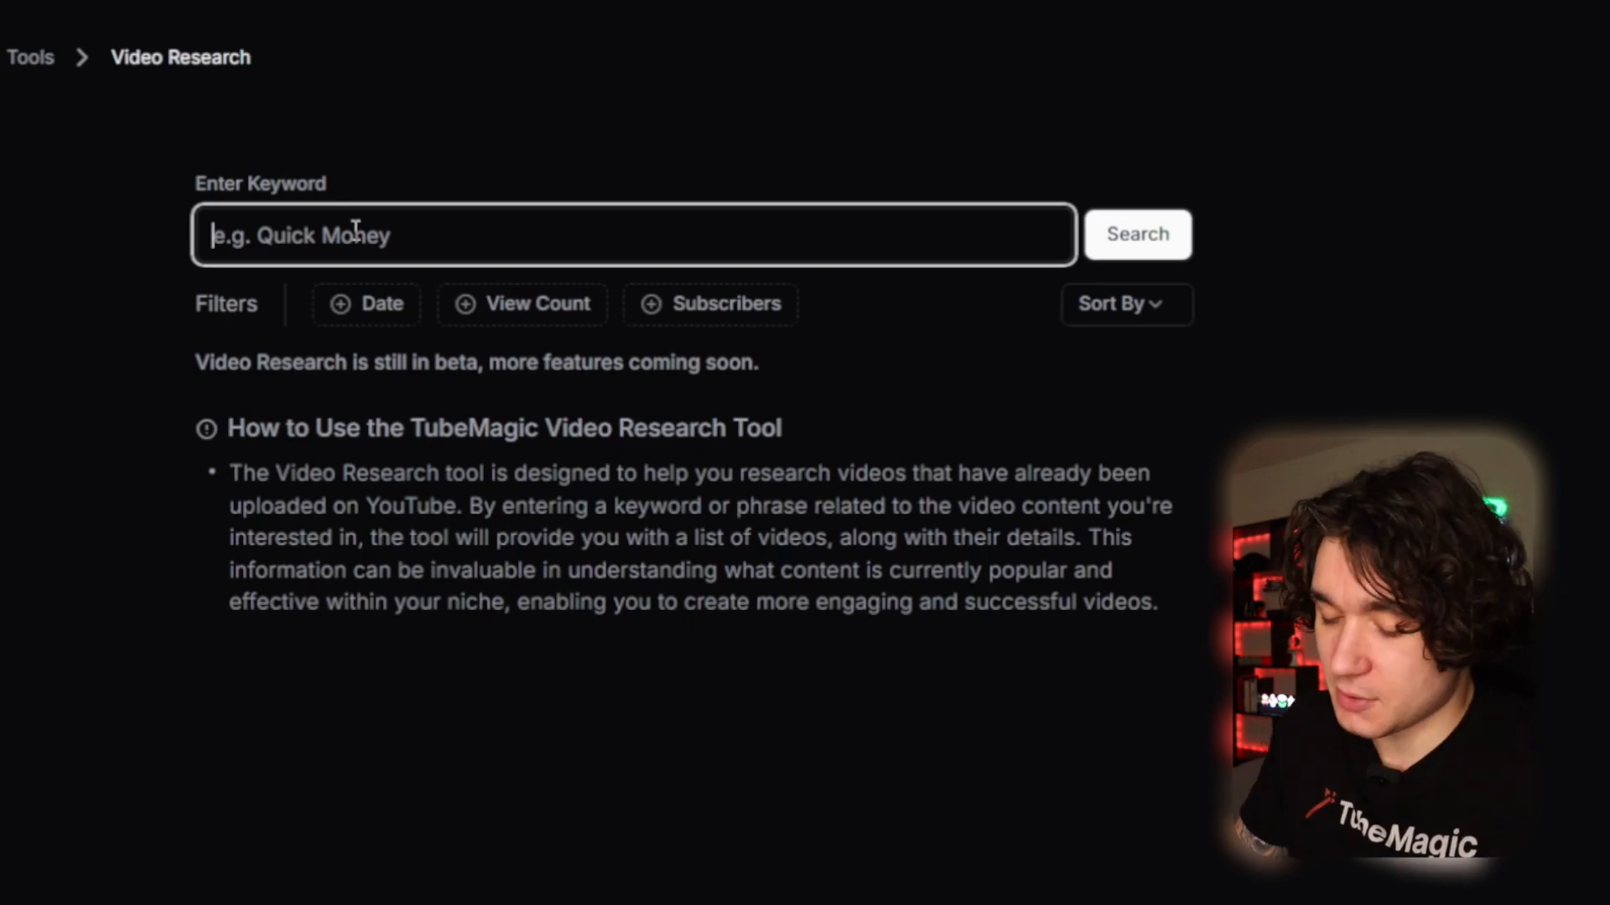
{"action": "type", "text": "scary vide"}
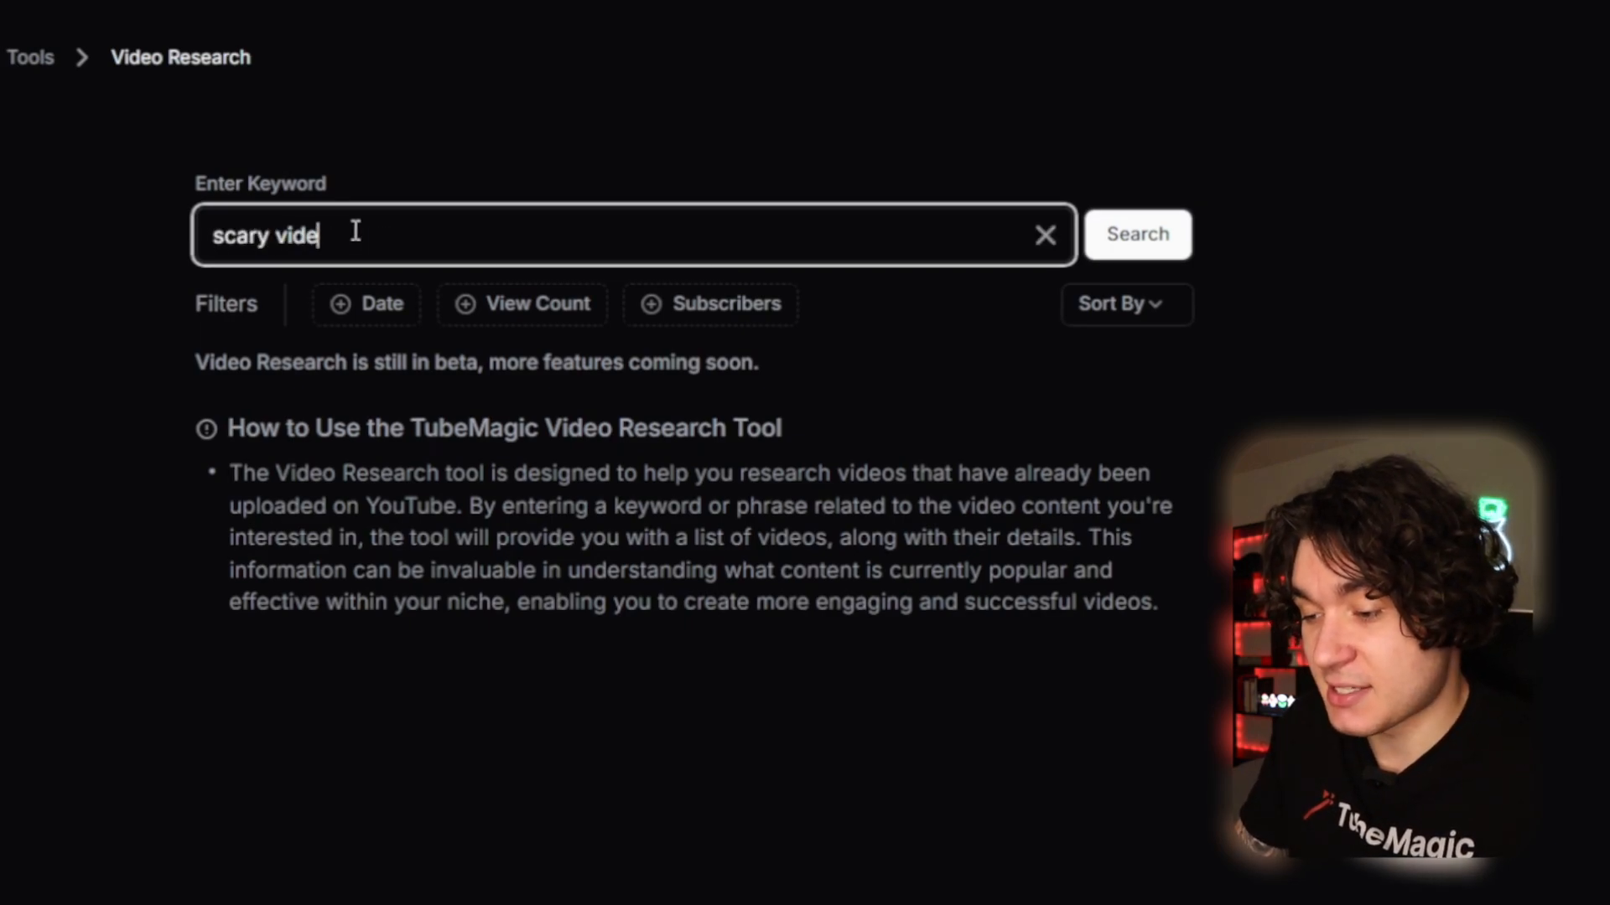
{"action": "type", "text": "os"}
{"action": "key", "text": "Return"}
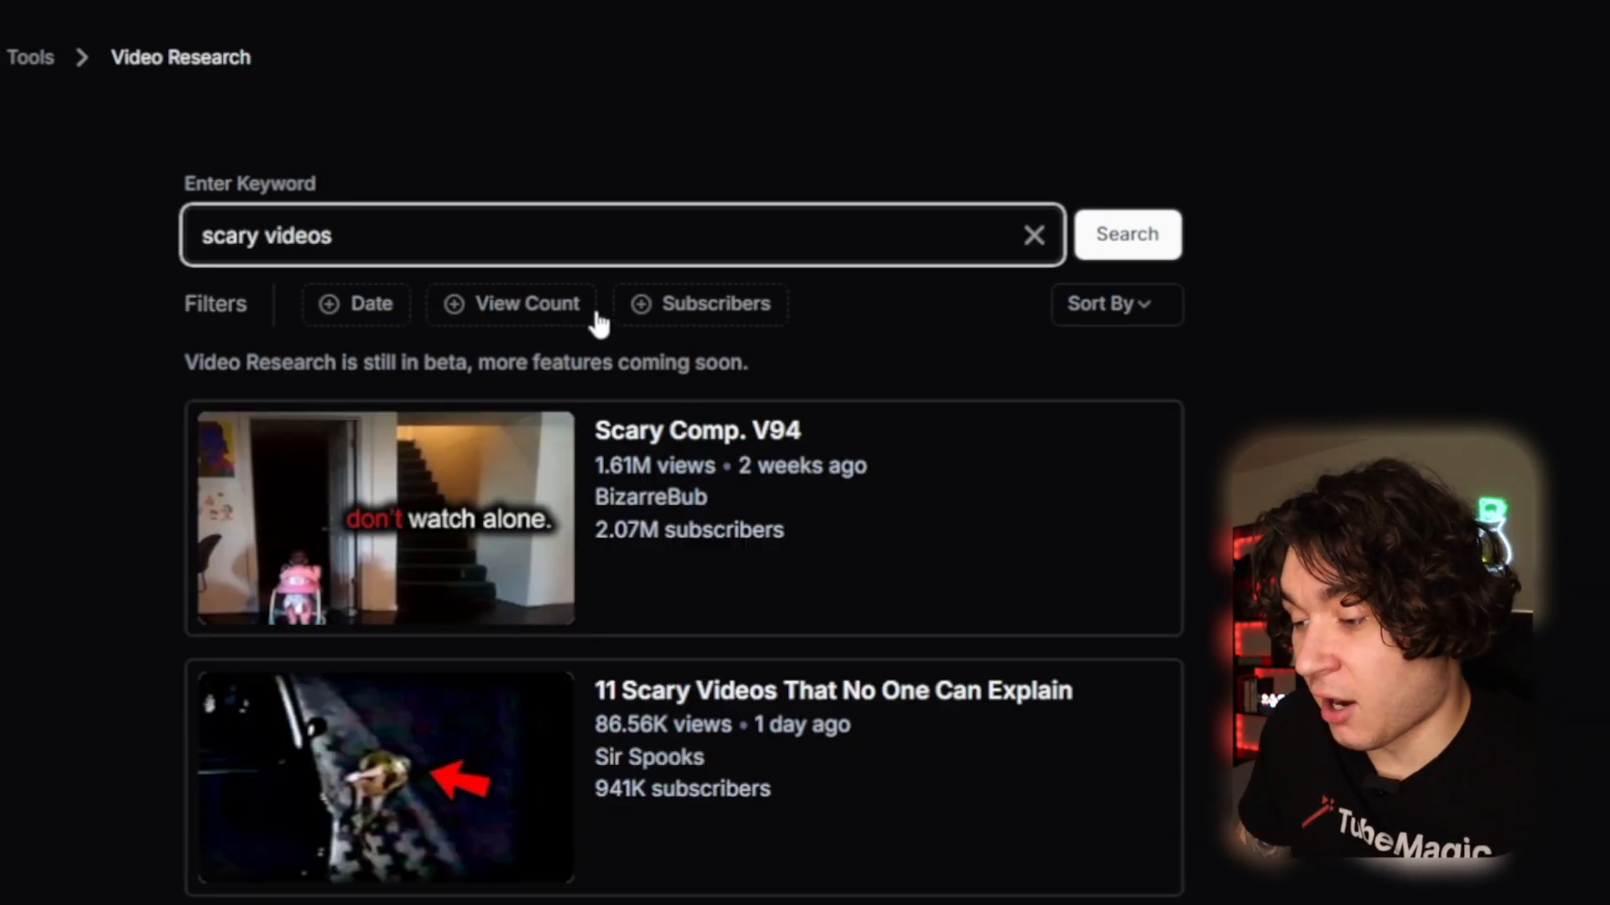
{"action": "left_click", "coordinate": [474, 315]}
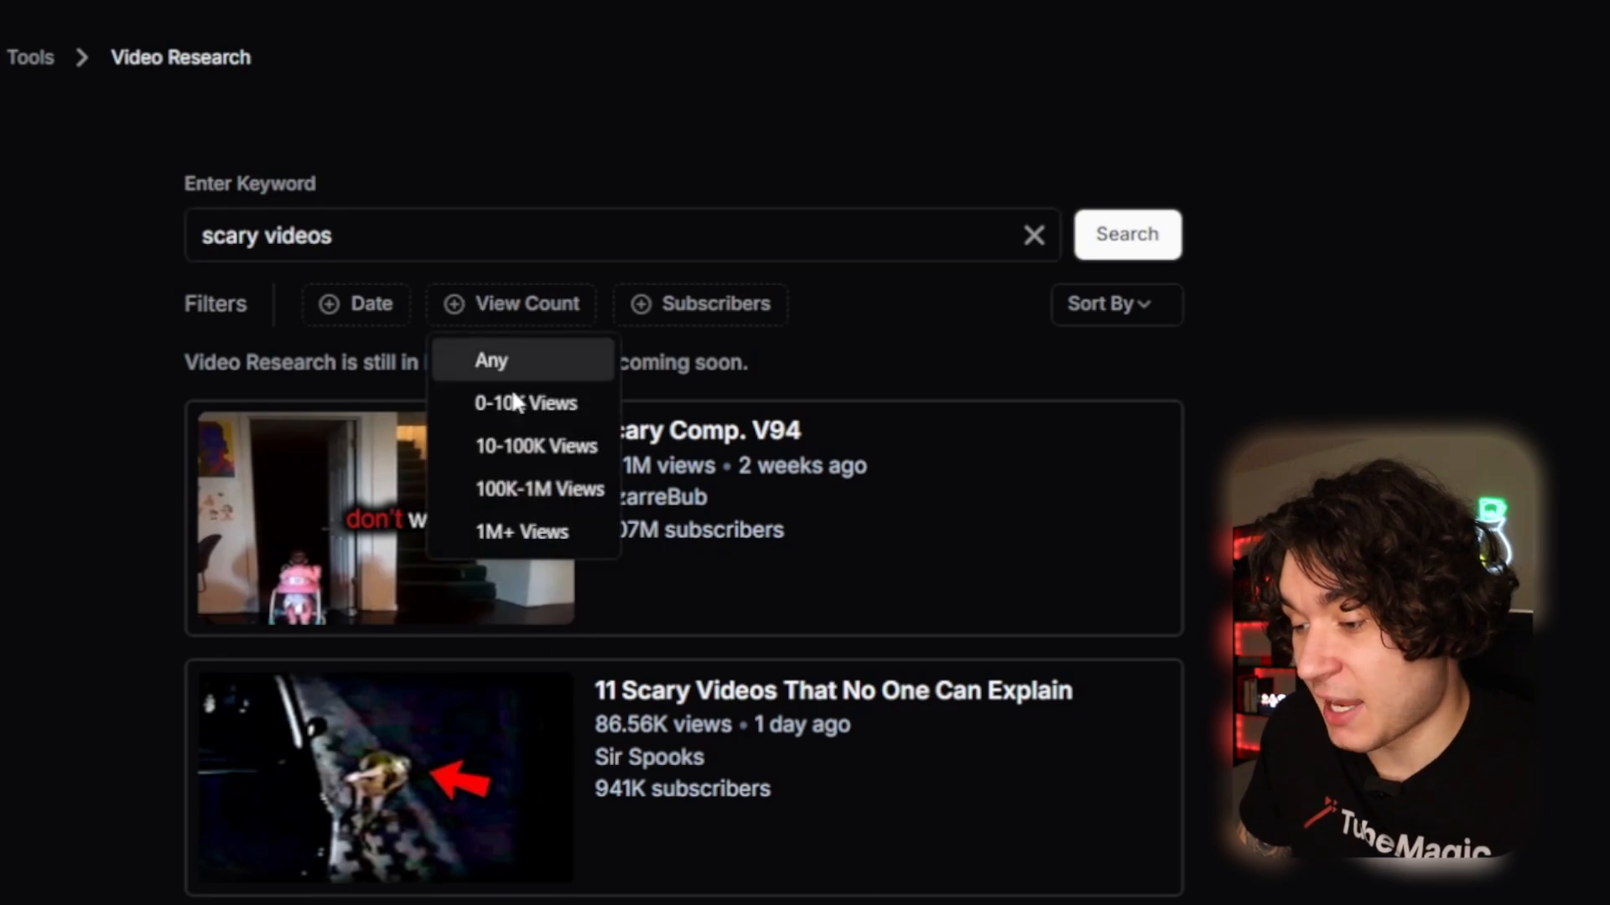
{"action": "left_click", "coordinate": [523, 493]}
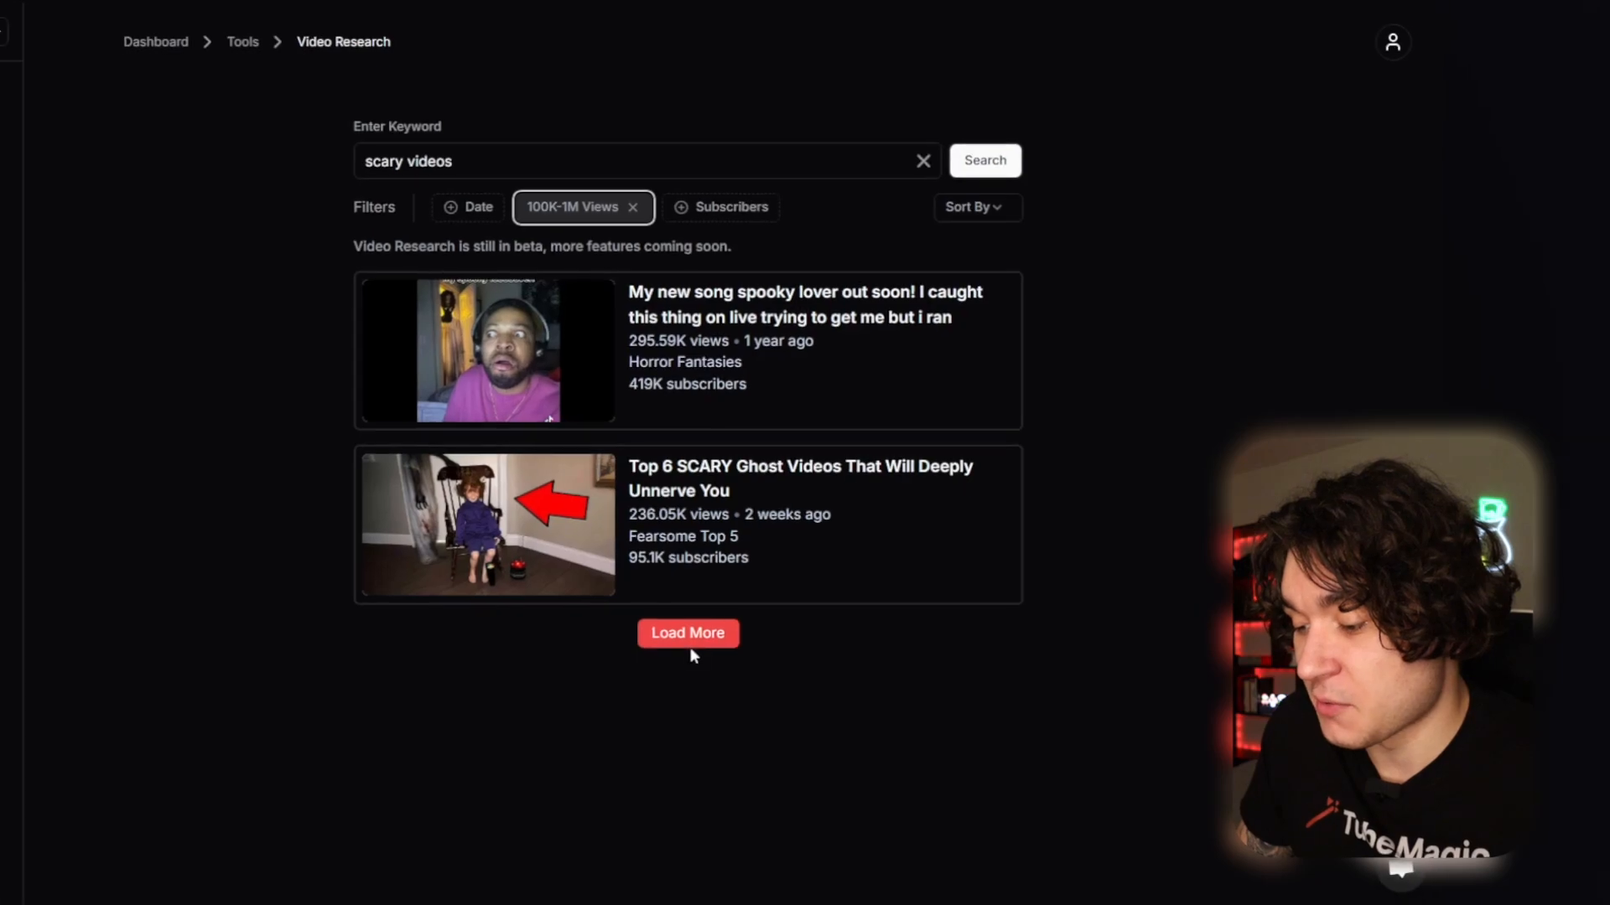
- Load two more batches of scary video results and open "Her Stuffed Animal Comes to Life at Night.." by Life of Luxury
{"action": "left_click", "coordinate": [716, 637]}
{"action": "scroll", "coordinate": [925, 676], "scroll_direction": "down", "scroll_amount": 5}
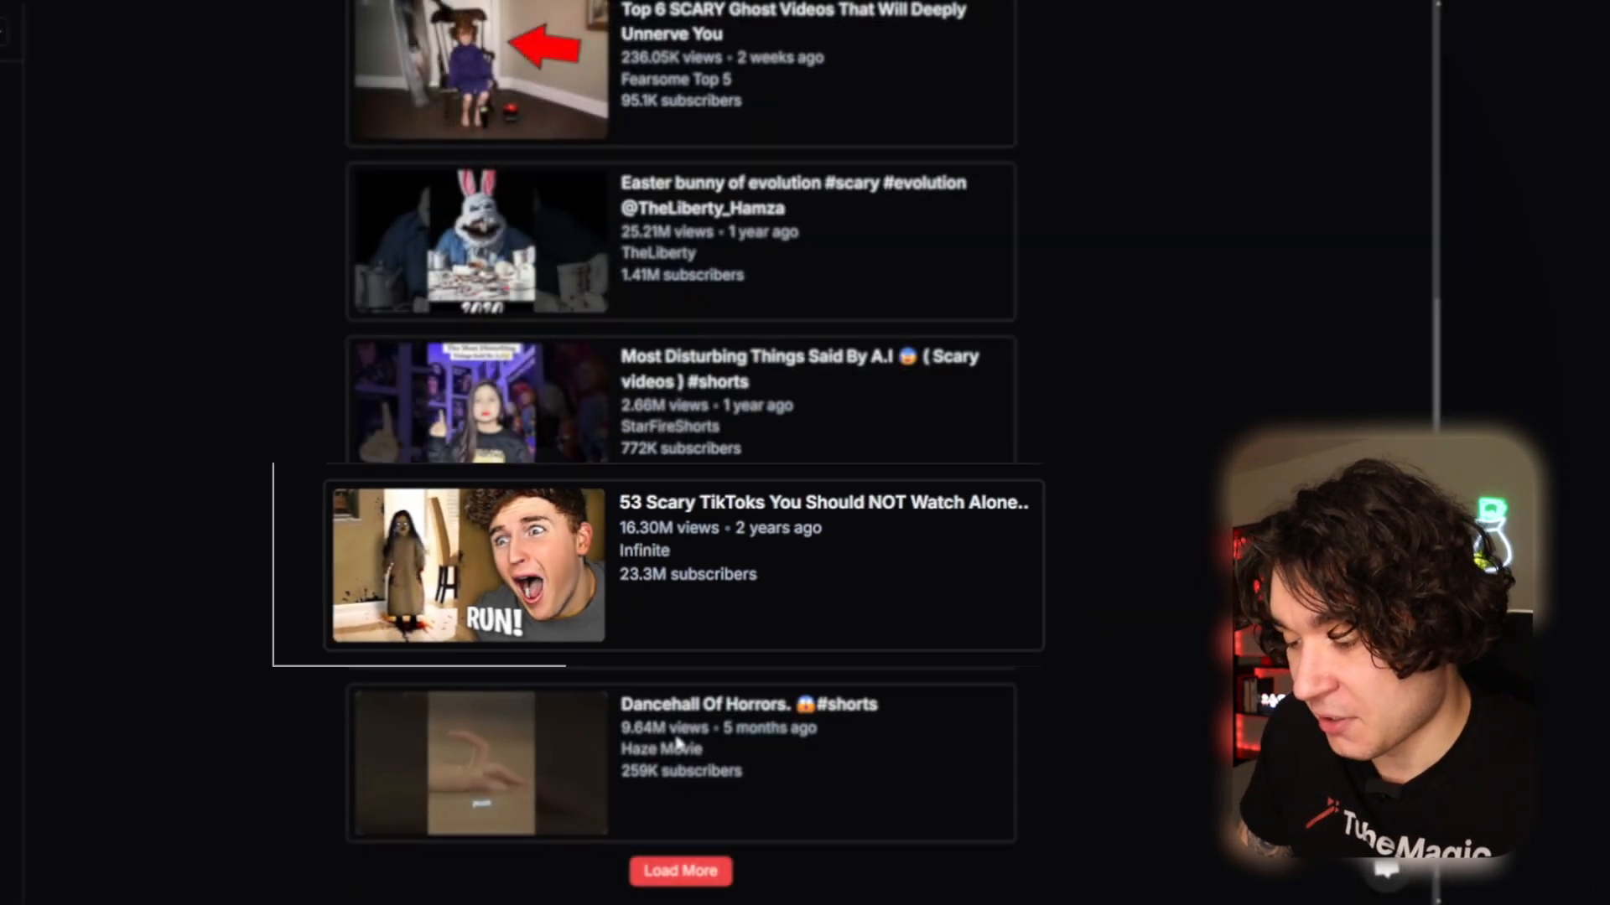
{"action": "left_click", "coordinate": [677, 872]}
{"action": "scroll", "coordinate": [698, 834], "scroll_direction": "down", "scroll_amount": 5}
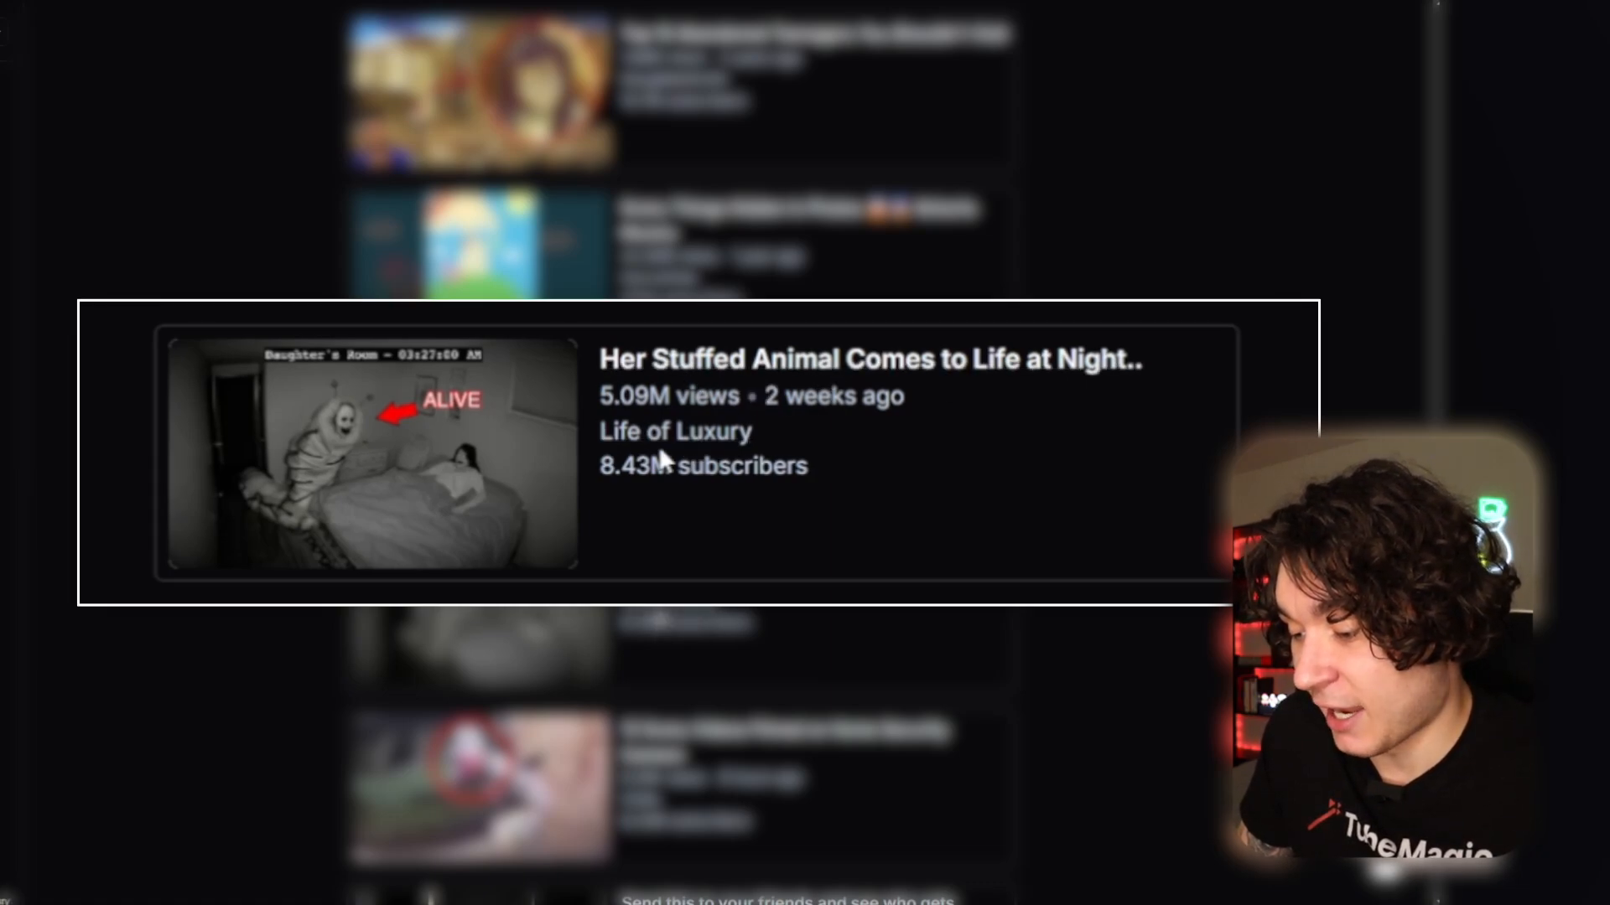
{"action": "left_click", "coordinate": [692, 436]}
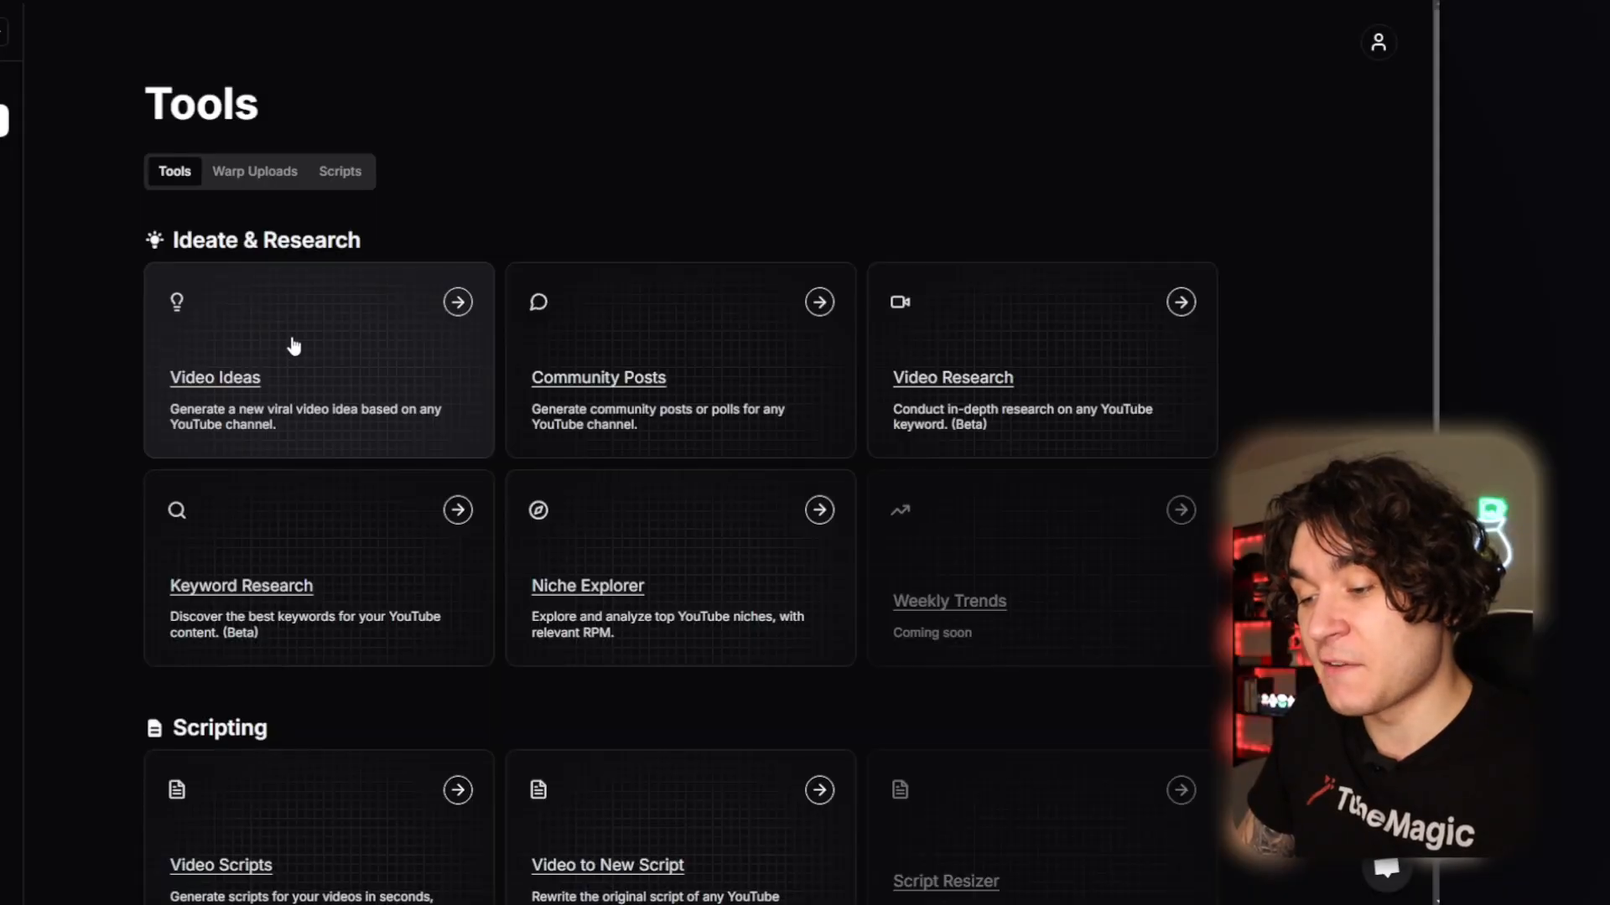
{"action": "left_click", "coordinate": [286, 381]}
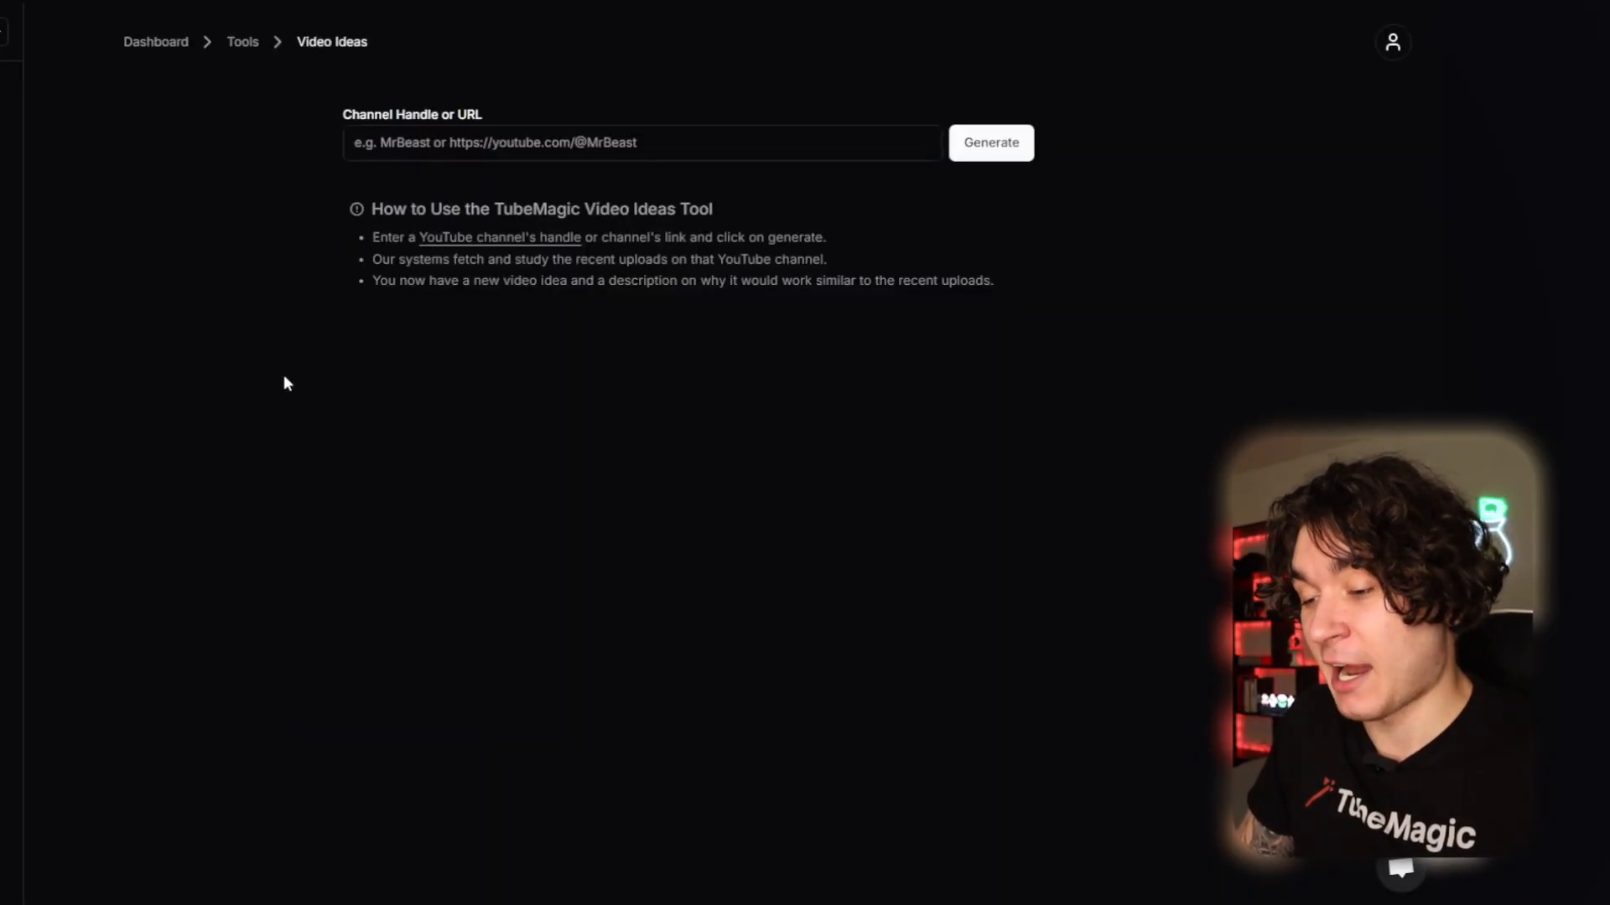
{"action": "left_click_drag", "start_coordinate": [325, 293], "coordinate": [386, 278]}
{"action": "left_click", "coordinate": [286, 300]}
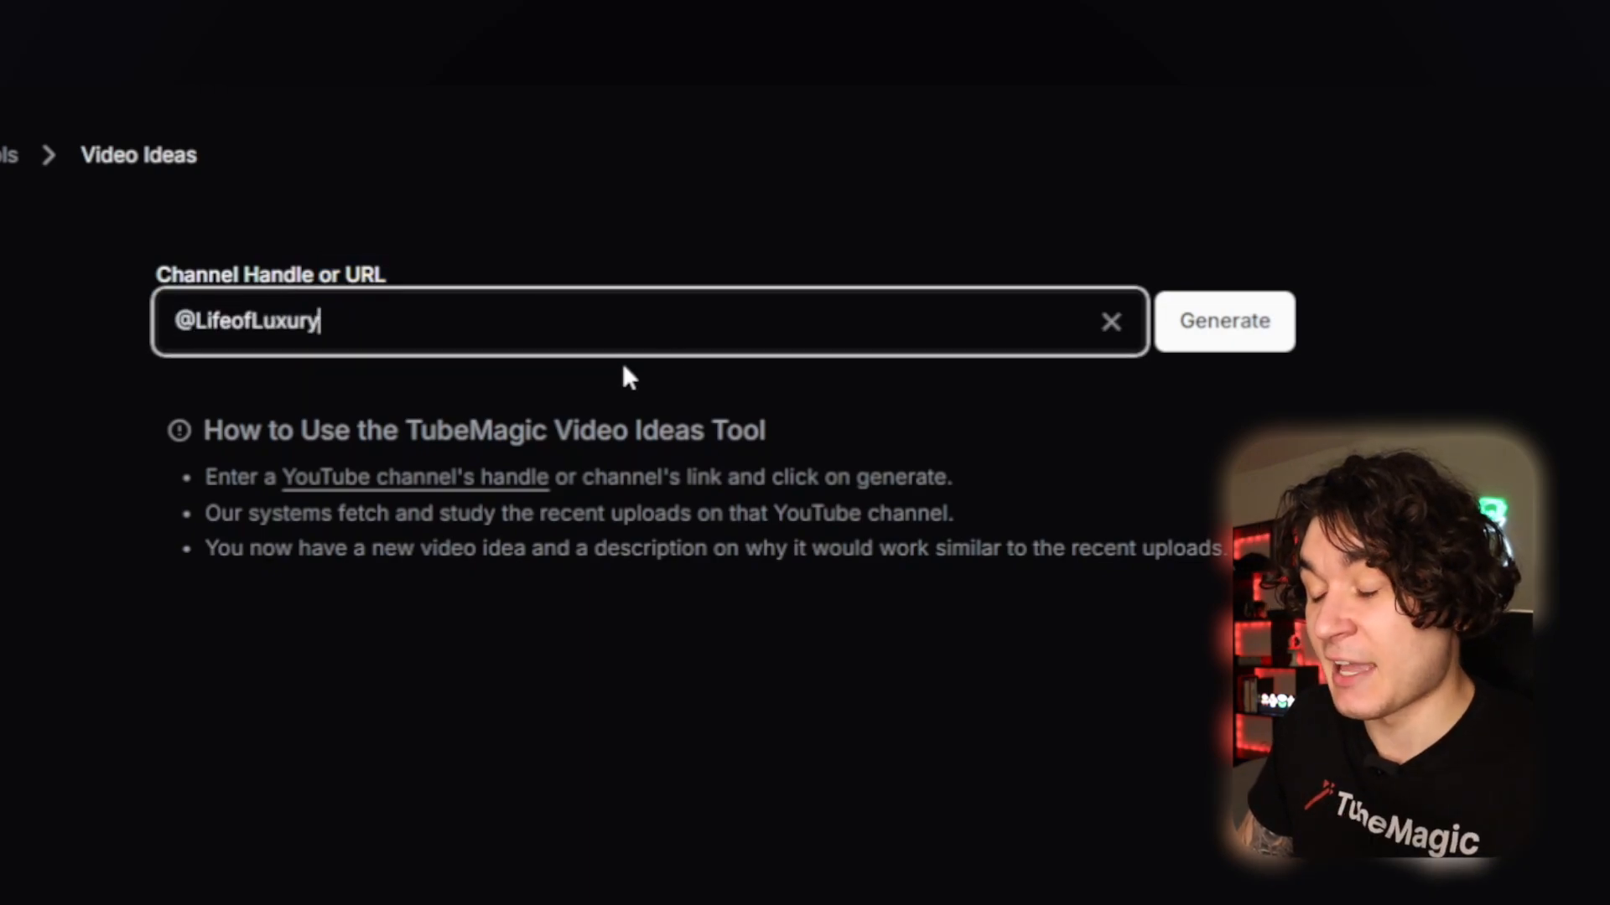
{"action": "left_click", "coordinate": [1213, 349]}
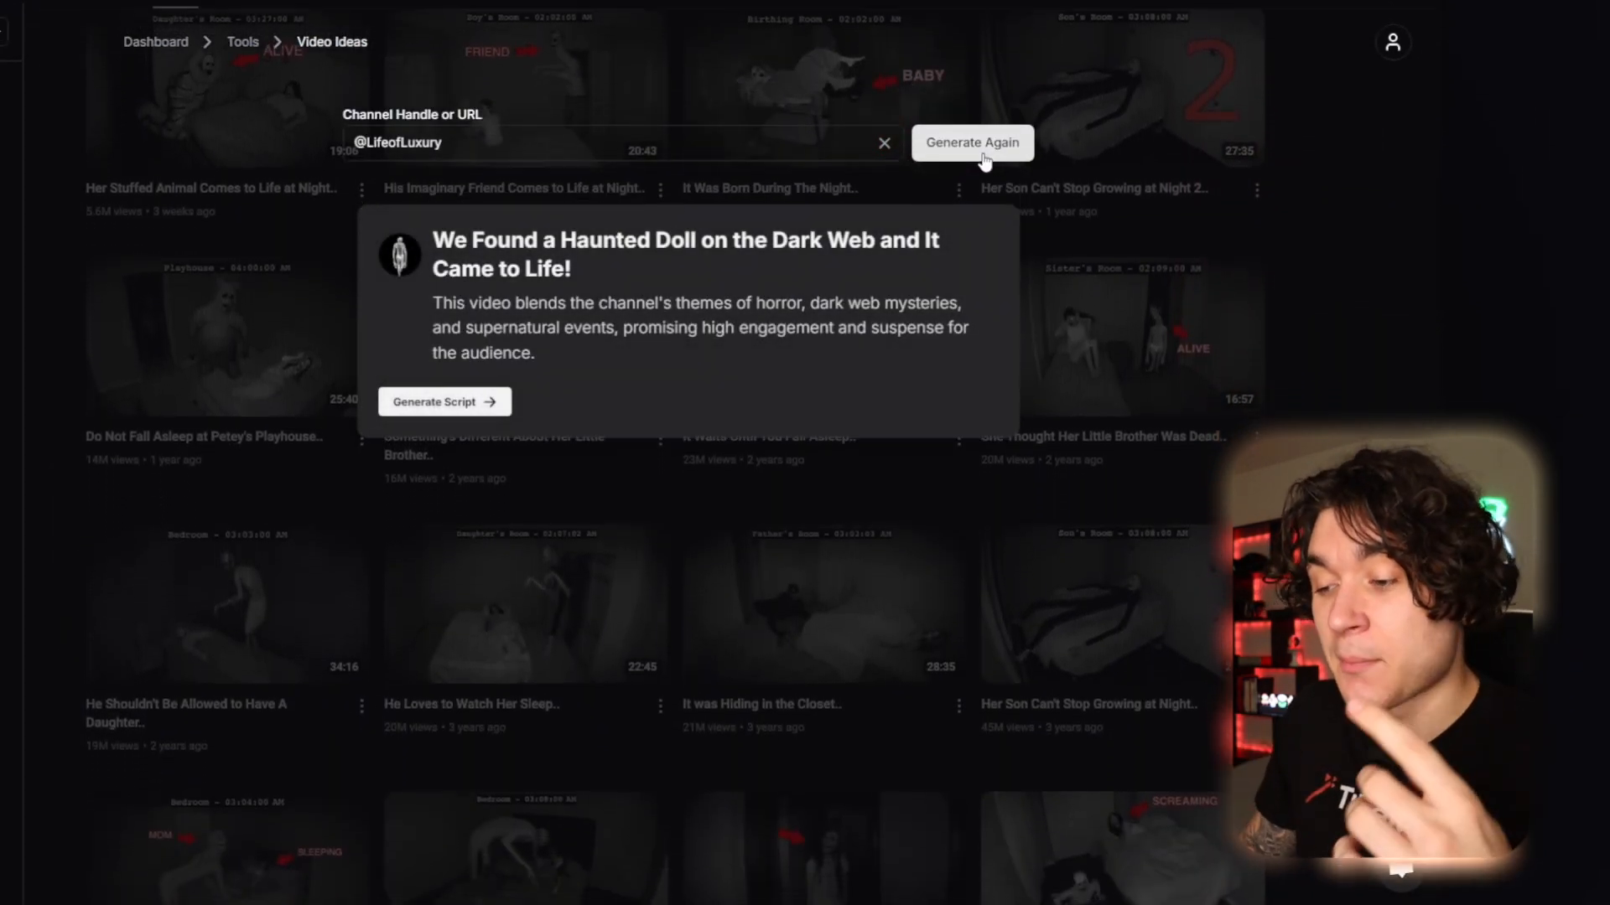
- Generate further video ideas for the same channel and highlight the suggested titles while comparing them
{"action": "left_click", "coordinate": [983, 155]}
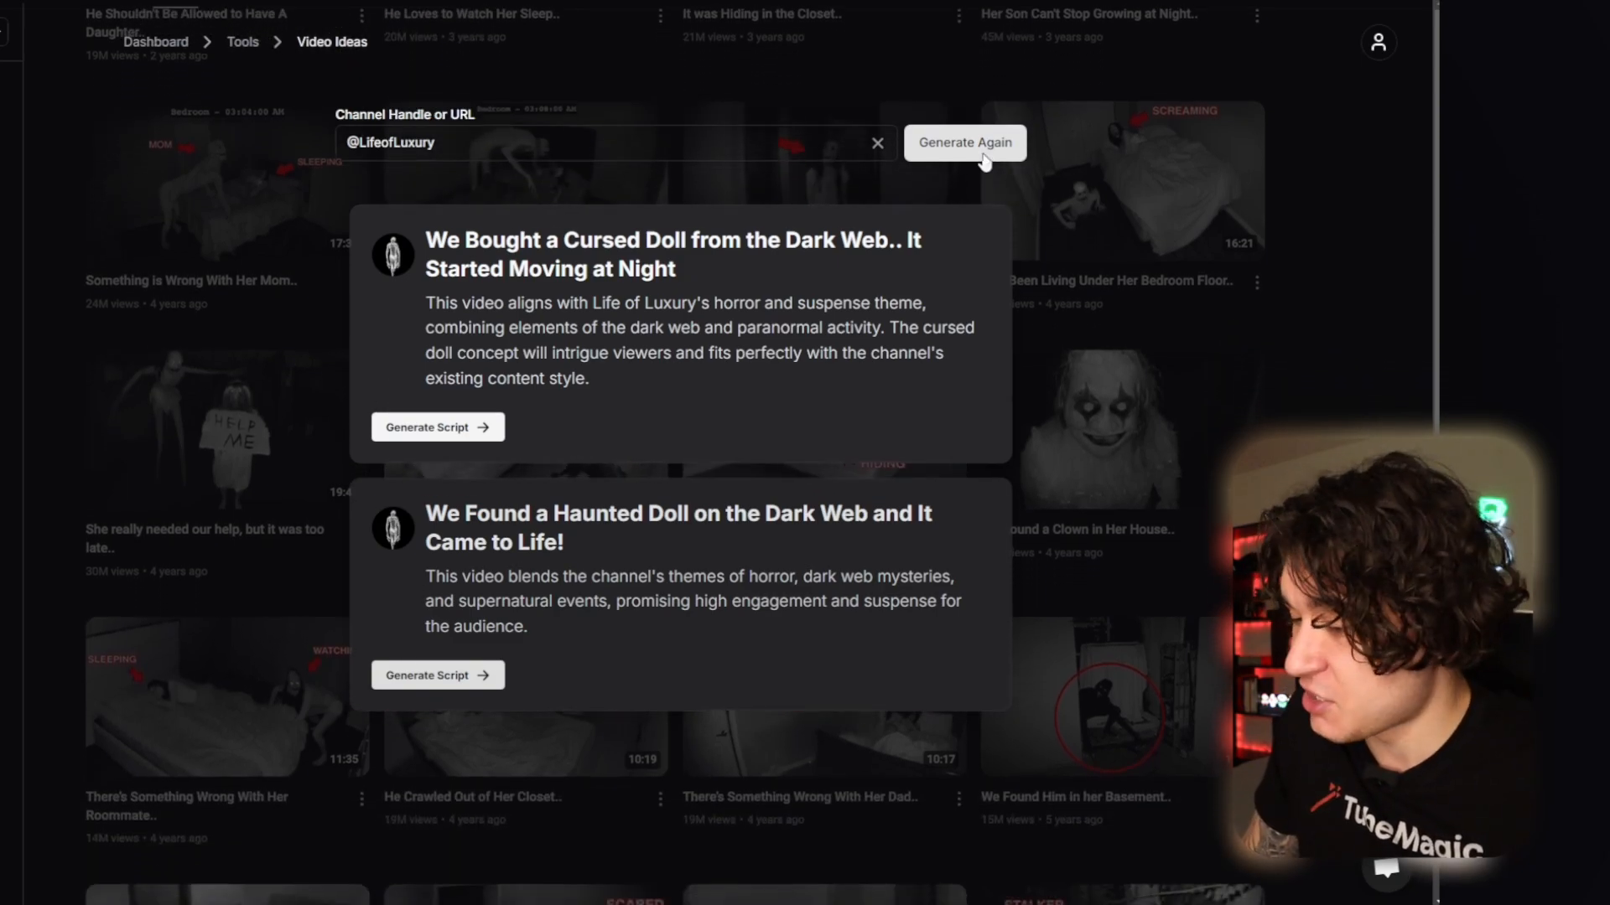
{"action": "left_click", "coordinate": [983, 159]}
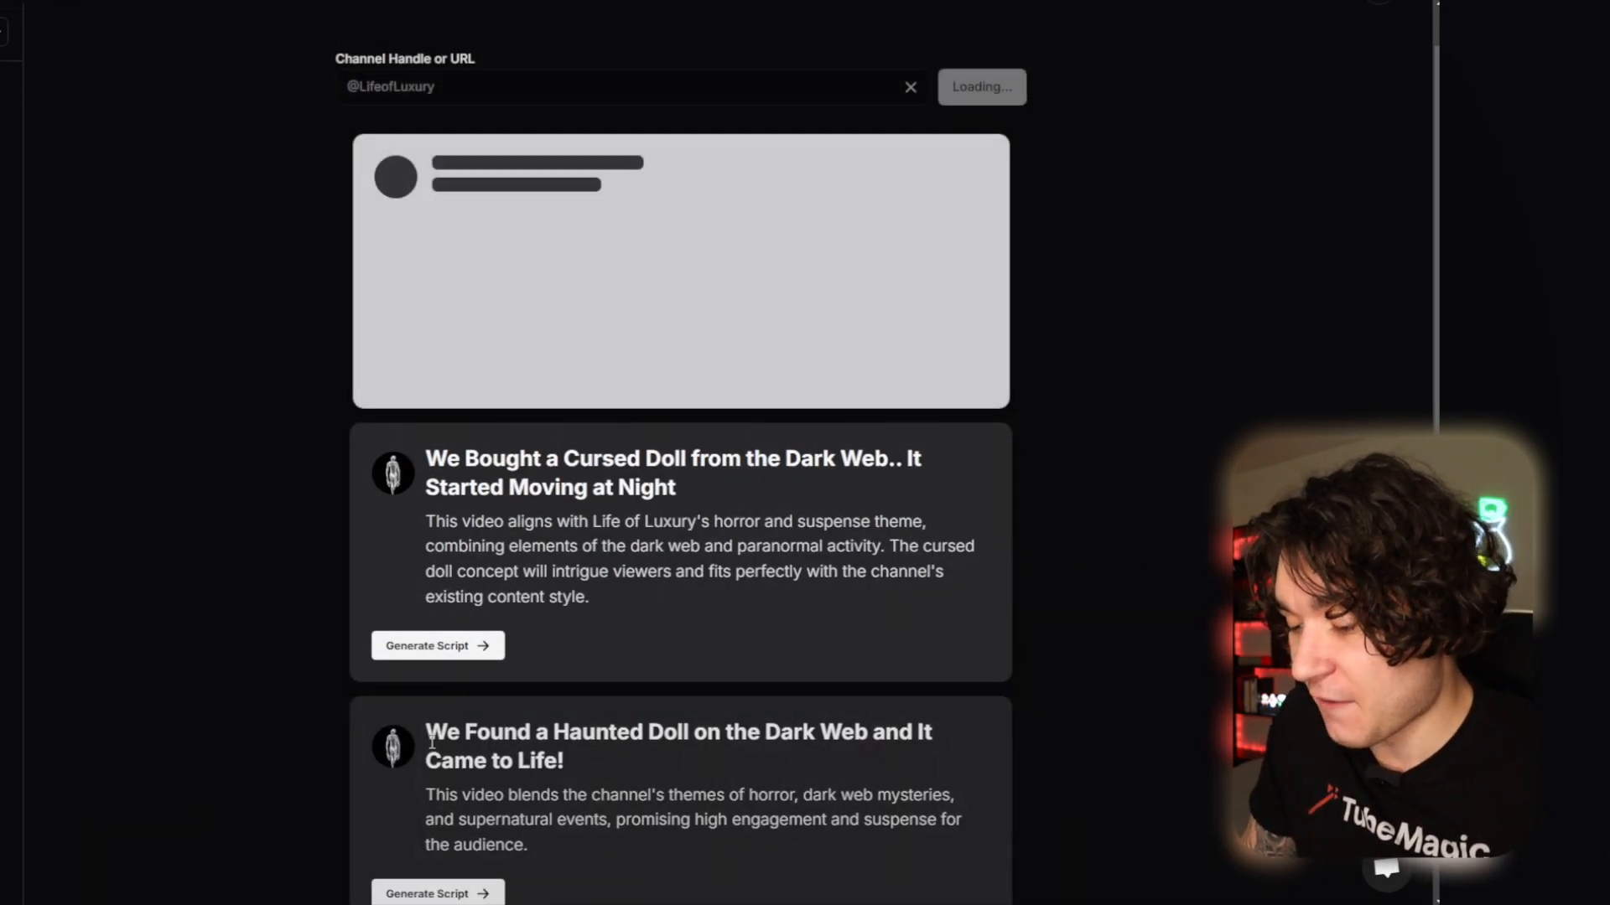
{"action": "left_click_drag", "start_coordinate": [475, 731], "coordinate": [629, 449]}
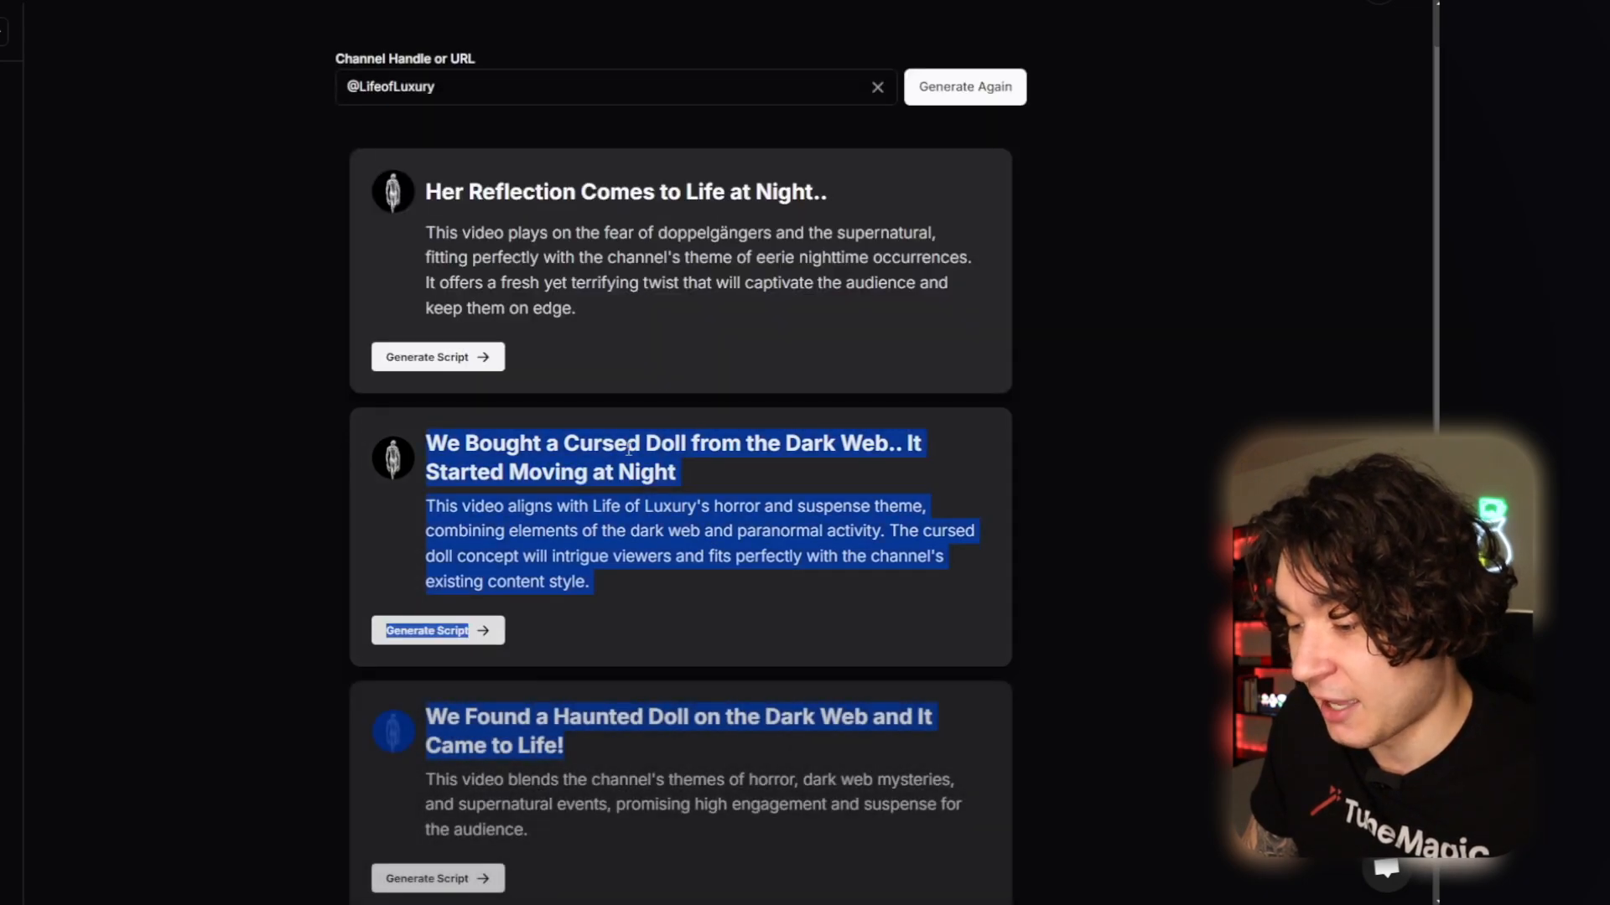
{"action": "left_click", "coordinate": [757, 464]}
{"action": "left_click_drag", "start_coordinate": [420, 187], "coordinate": [746, 212]}
{"action": "left_click", "coordinate": [955, 87]}
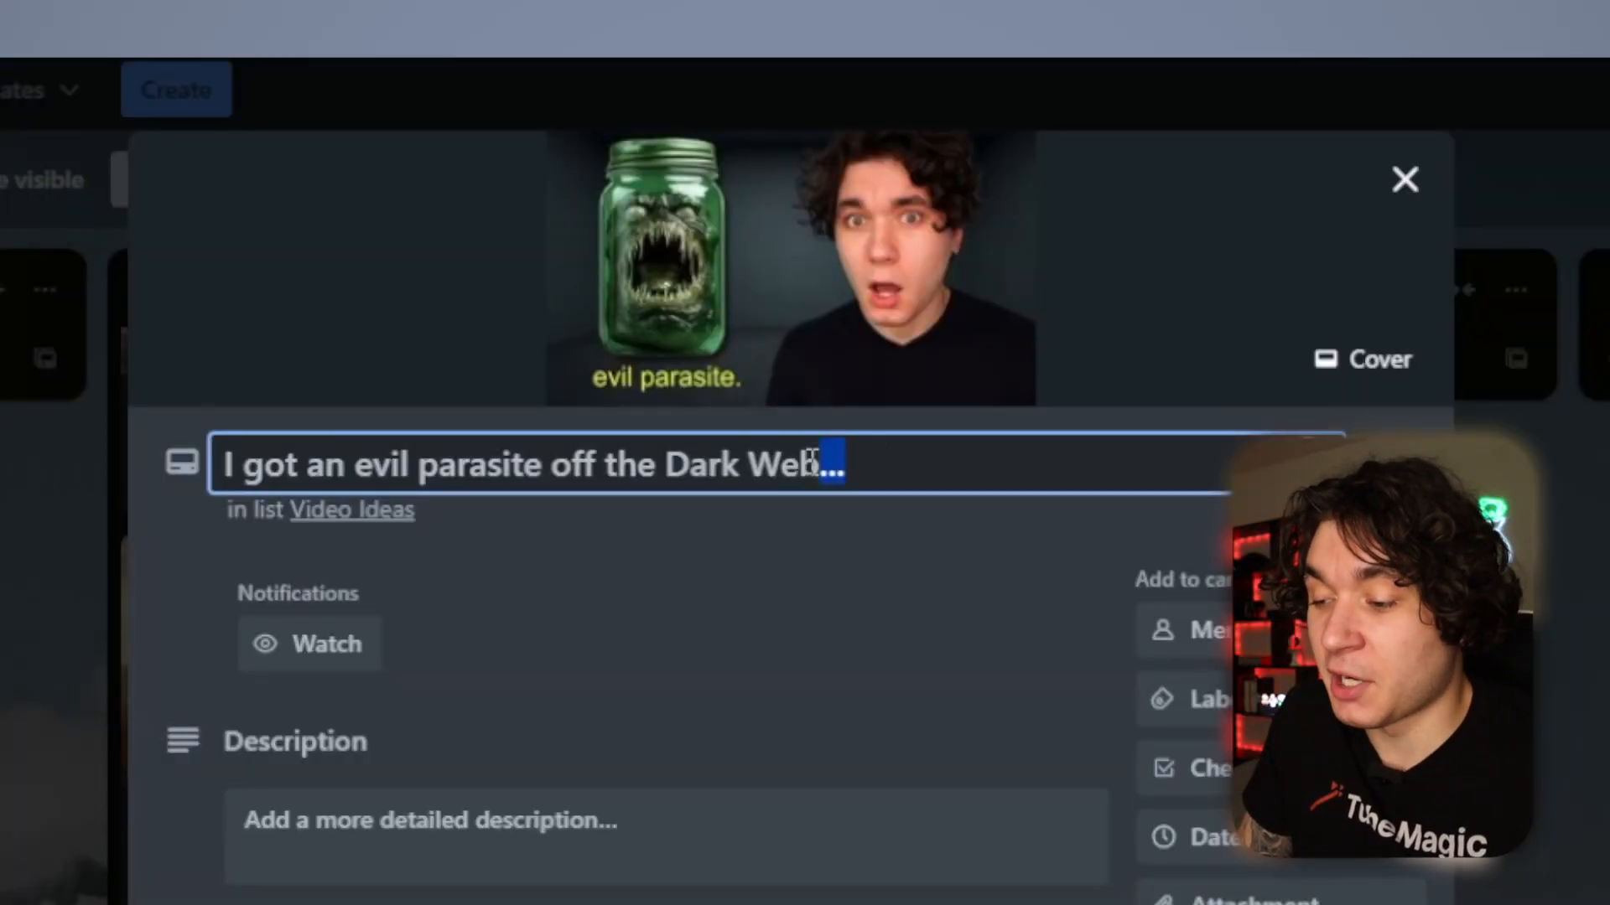
- Back in Trello, review the evil parasite card's title and open its thumbnail at full size
{"action": "left_click_drag", "start_coordinate": [812, 461], "coordinate": [267, 476]}
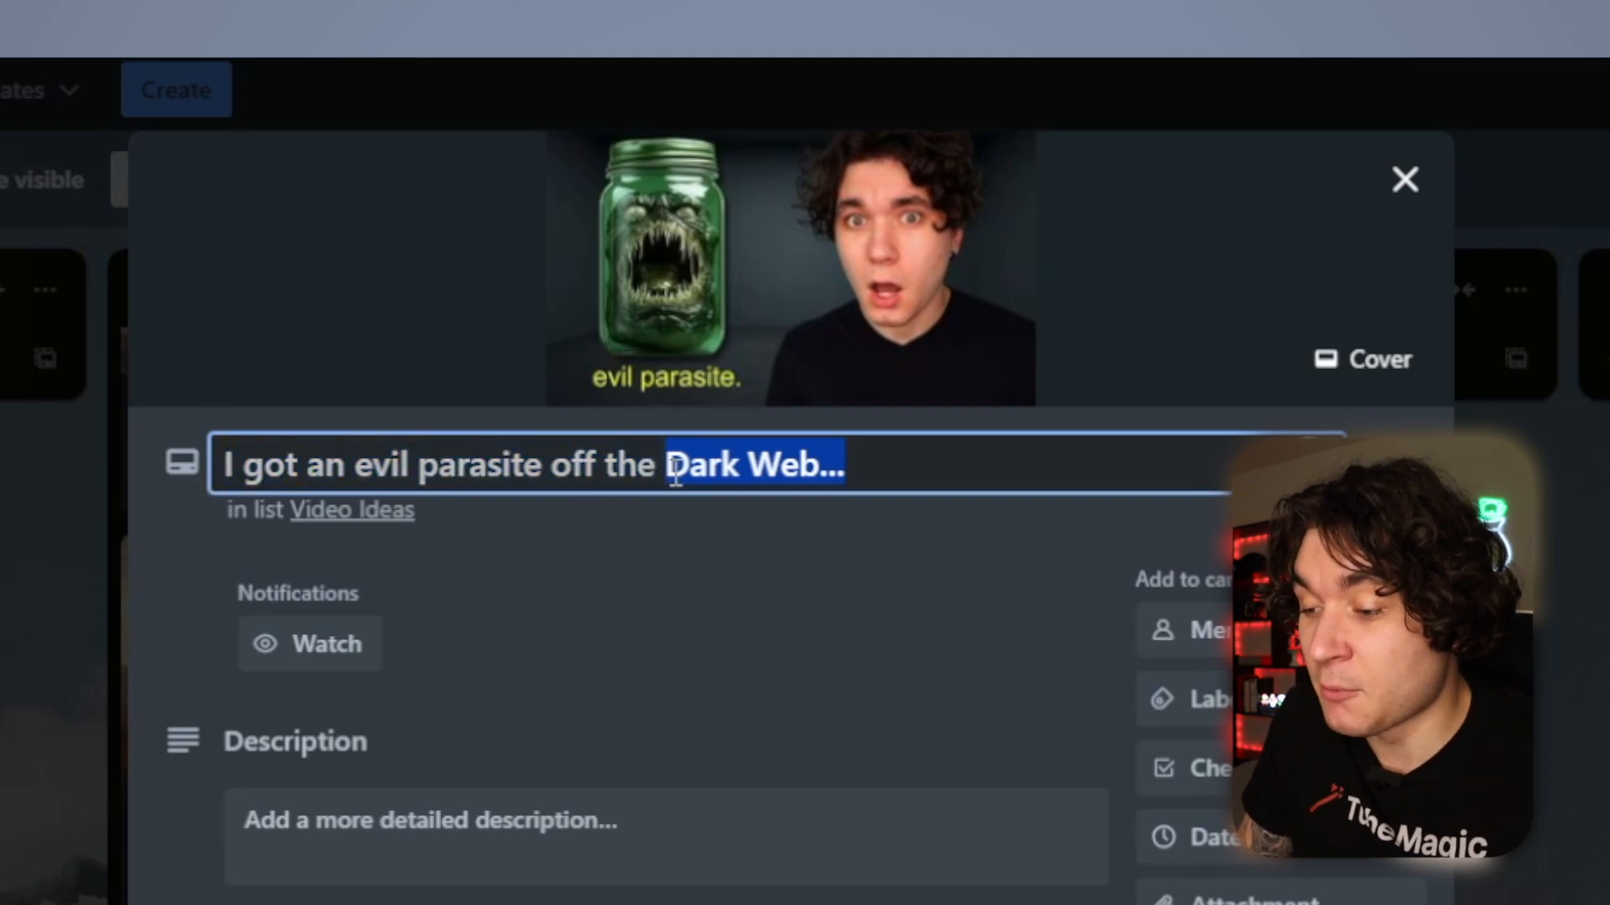
{"action": "left_click", "coordinate": [676, 510]}
{"action": "left_click", "coordinate": [811, 205]}
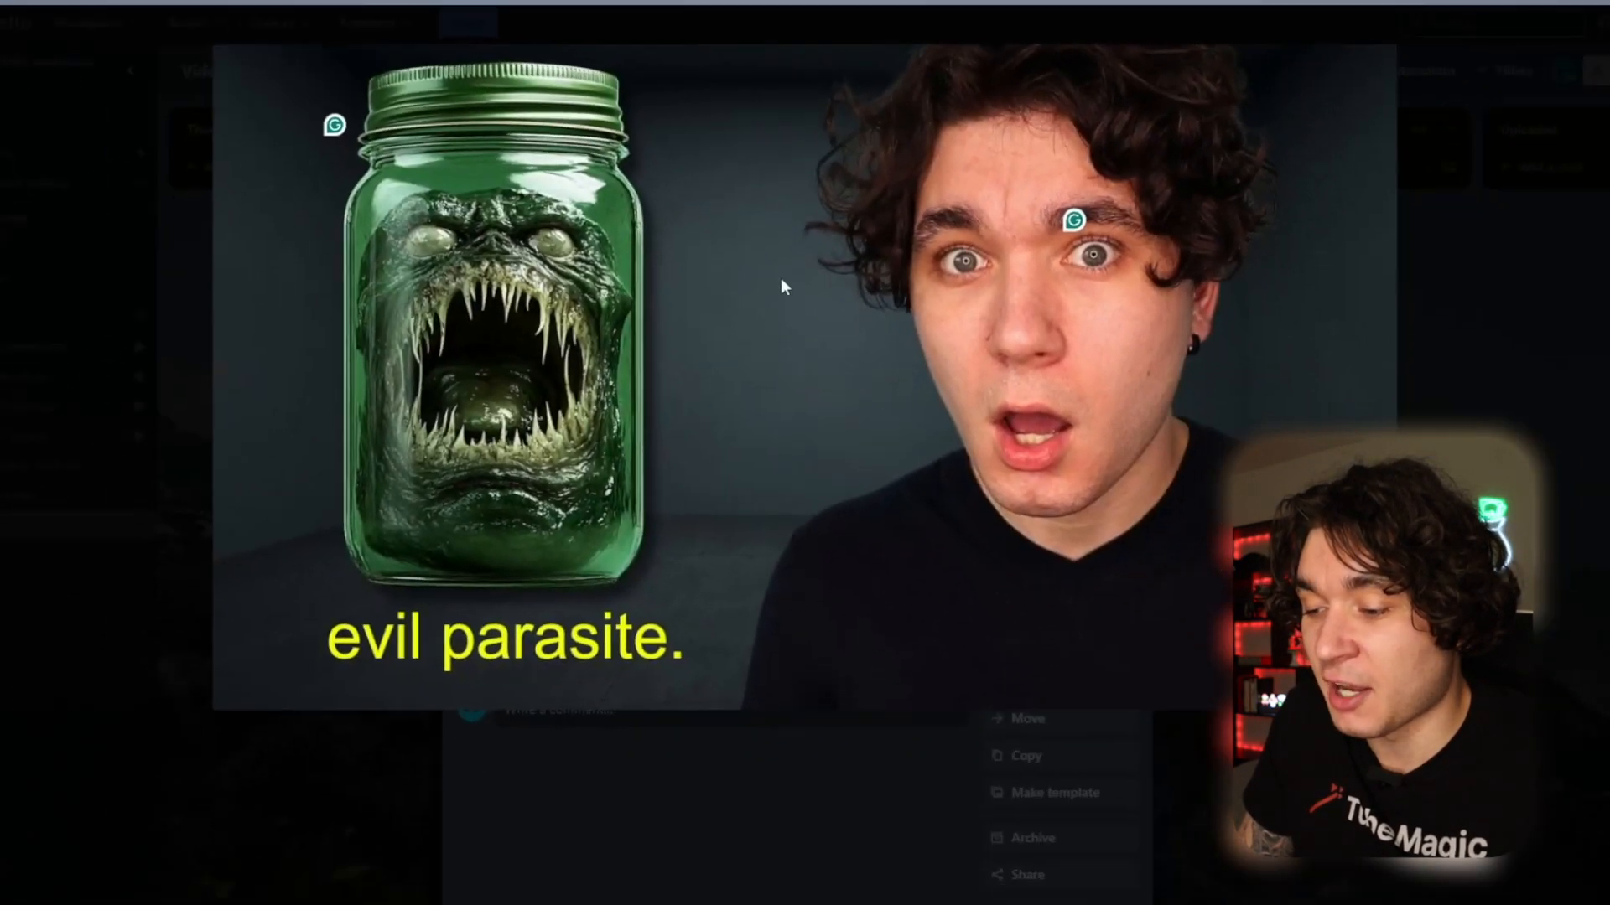